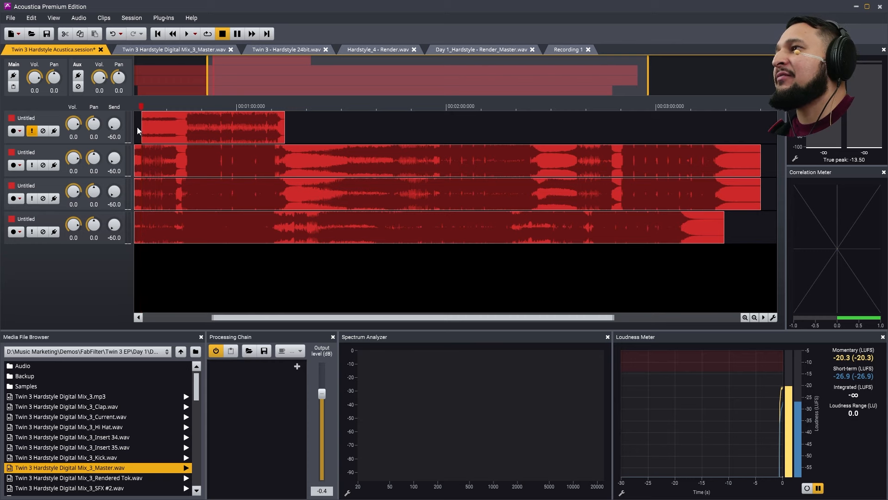
- Play the soloed first track from the start of its clip at about 0:33
{"action": "scroll", "coordinate": [137, 126], "scroll_direction": "up", "scroll_amount": 10}
{"action": "left_click", "coordinate": [148, 106]}
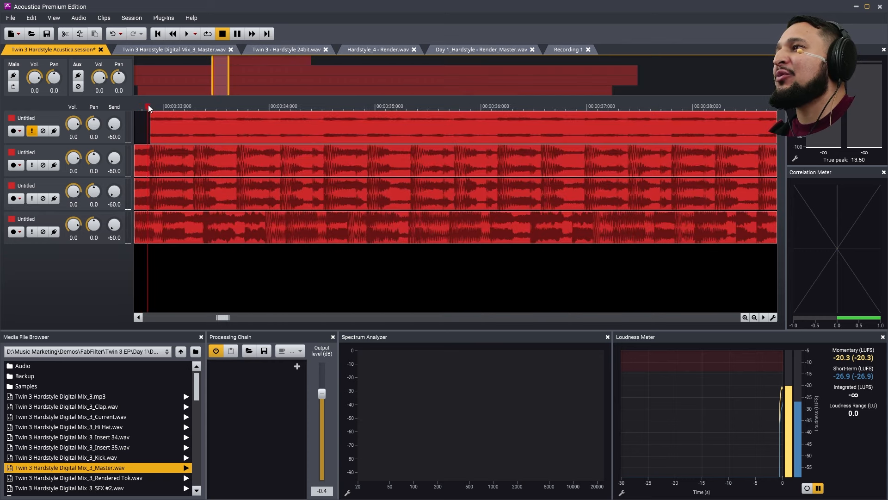
{"action": "scroll", "coordinate": [148, 106], "scroll_direction": "down", "scroll_amount": 4}
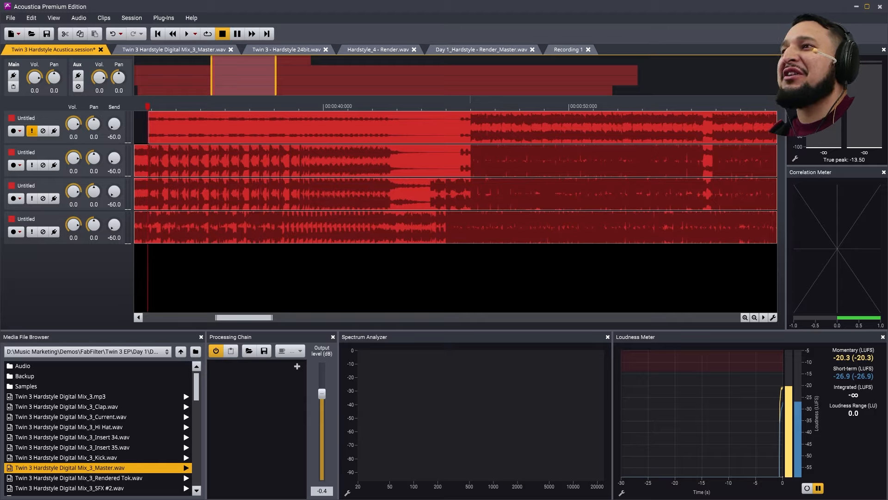
{"action": "scroll", "coordinate": [148, 106], "scroll_direction": "down", "scroll_amount": 2}
{"action": "key", "text": "space"}
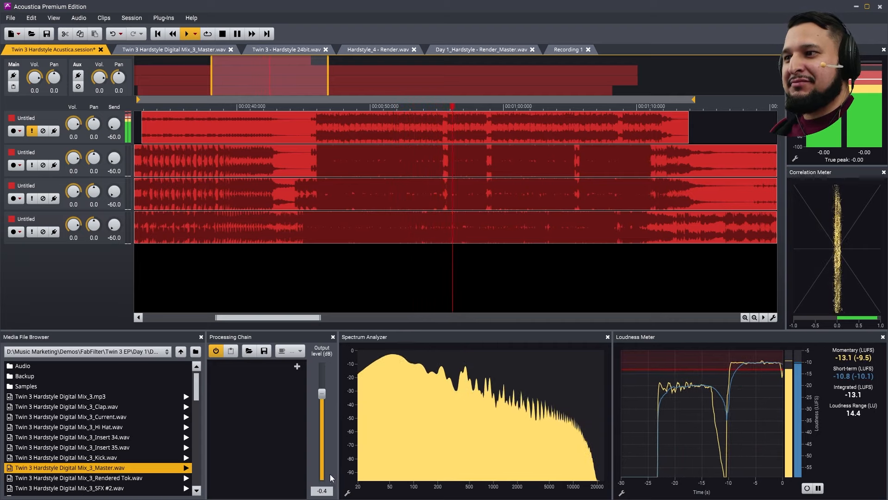
- Set the Spectrum Analyzer's spectrum tilt to 4.5 dB/oct
{"action": "left_click", "coordinate": [347, 492]}
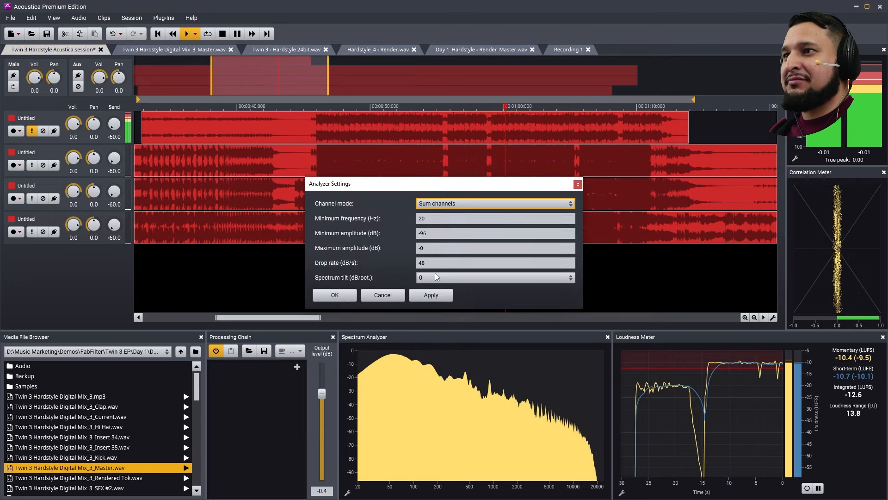
{"action": "left_click", "coordinate": [476, 277]}
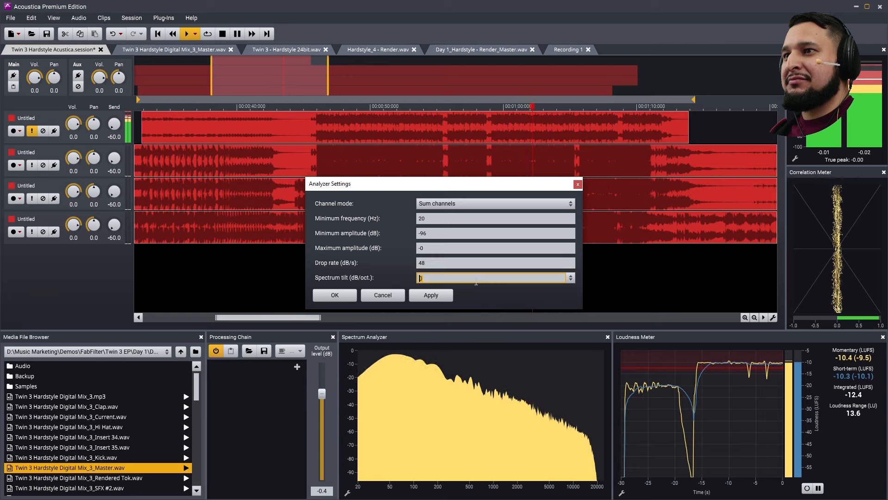
{"action": "left_click", "coordinate": [570, 277]}
{"action": "left_click", "coordinate": [447, 318]}
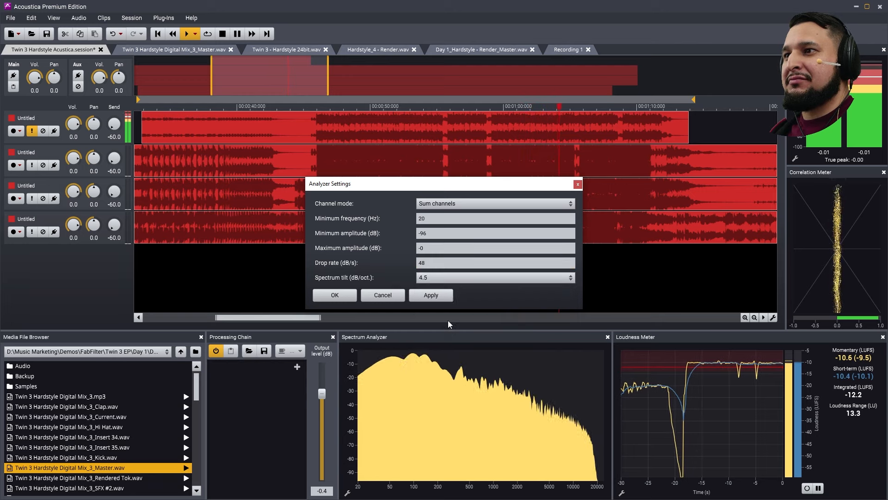
{"action": "left_click", "coordinate": [424, 299]}
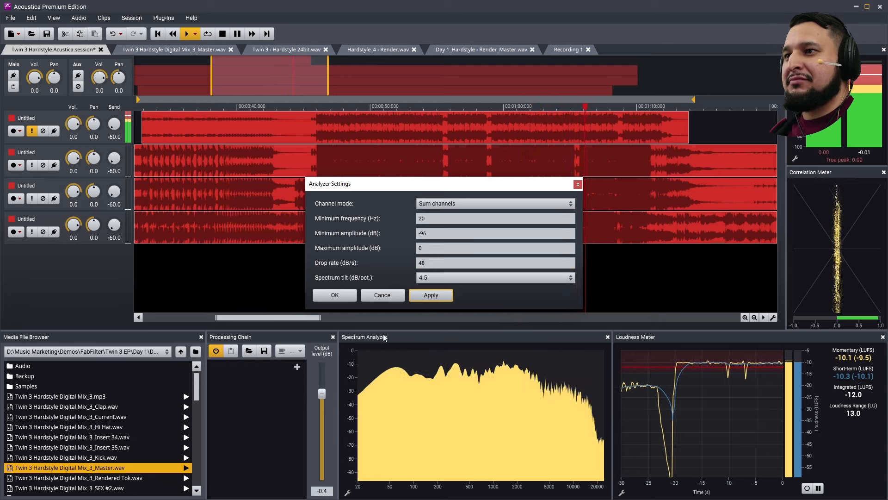
{"action": "left_click", "coordinate": [346, 296]}
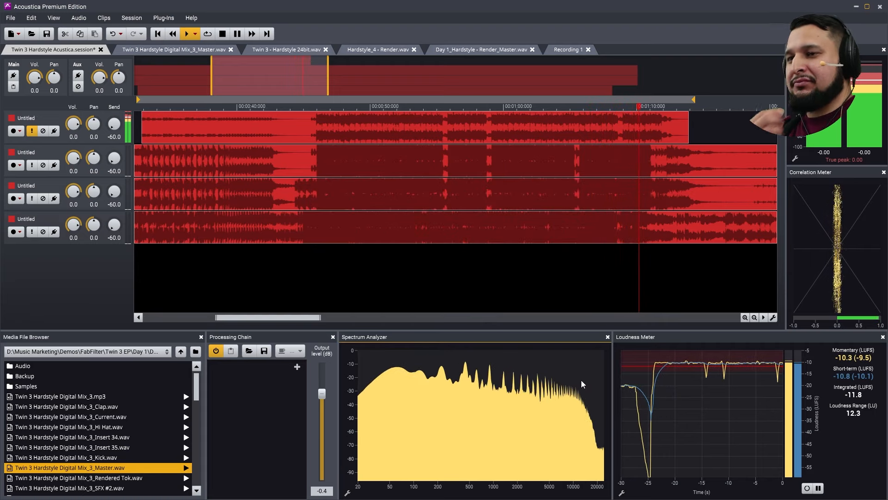
- Widen the Spectrum Analyzer display into the Loudness Meter's space and stop playback
{"action": "left_click_drag", "start_coordinate": [613, 377], "coordinate": [679, 372]}
{"action": "key", "text": "space"}
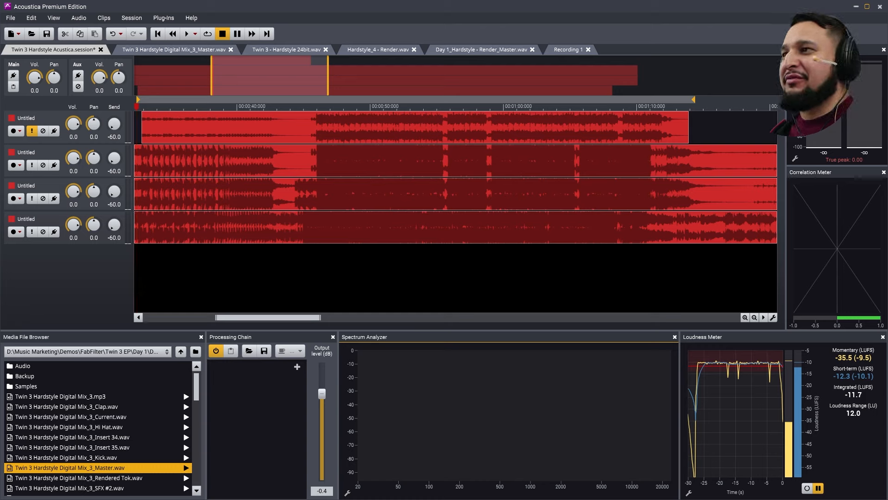
- Play short passages of the first track's loud section, from about 0:55 and over a range of about 0:58 to 1:06
{"action": "left_click", "coordinate": [316, 107]}
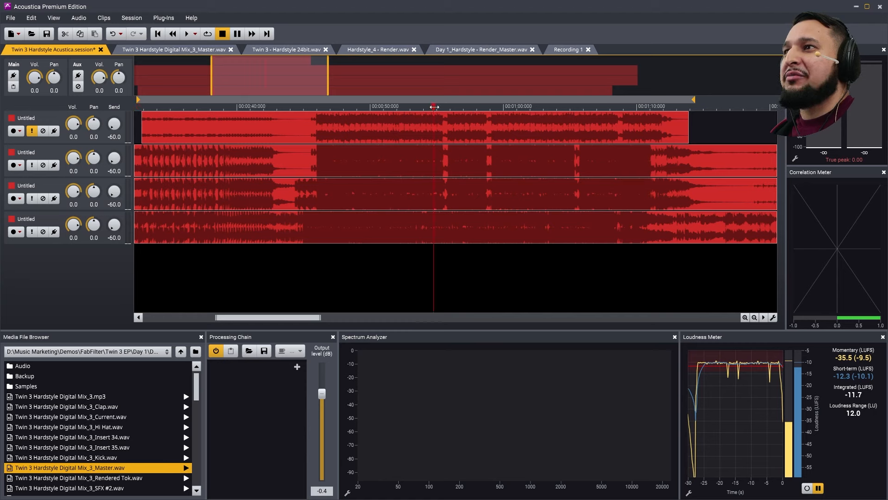
{"action": "key", "text": "space"}
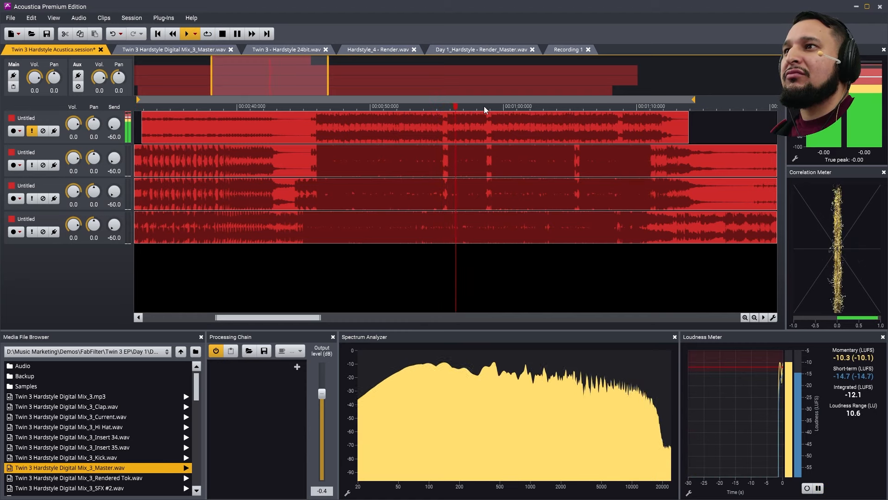
{"action": "key", "text": "space"}
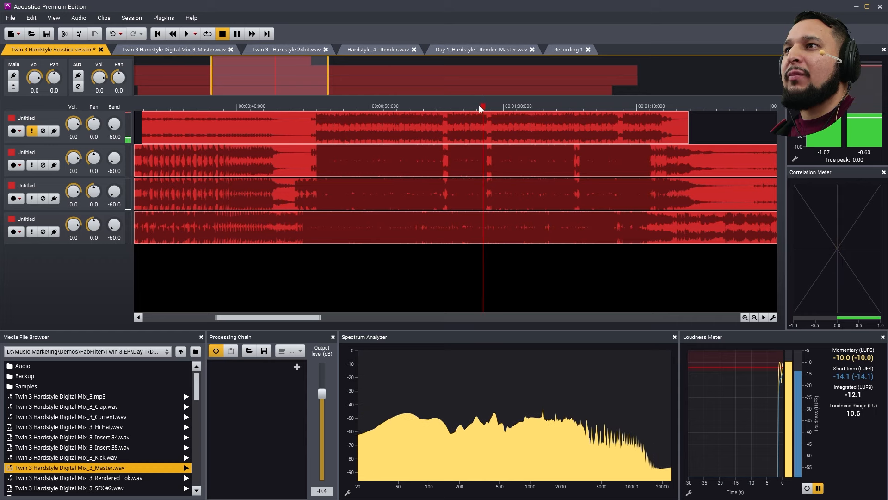
{"action": "left_click_drag", "start_coordinate": [480, 108], "coordinate": [585, 110]}
{"action": "key", "text": "space"}
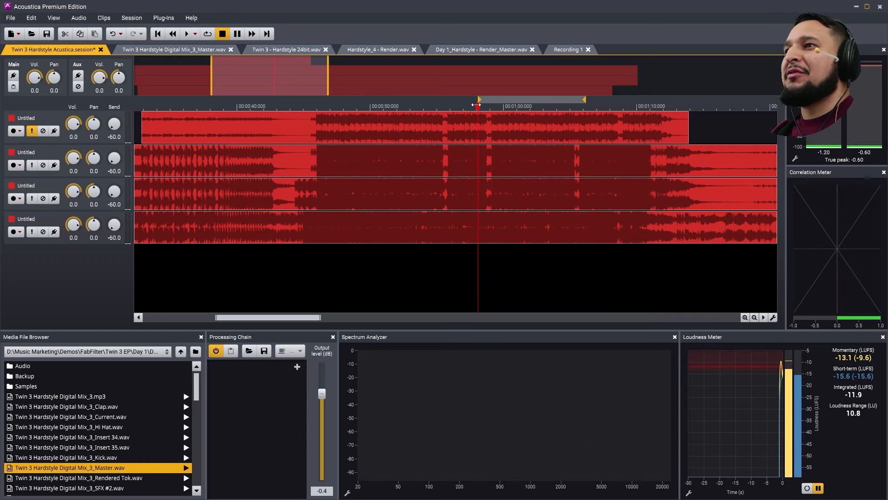
- Stretch the playback range over the first track's whole clip and return the playhead to its start
{"action": "left_click_drag", "start_coordinate": [477, 105], "coordinate": [135, 115]}
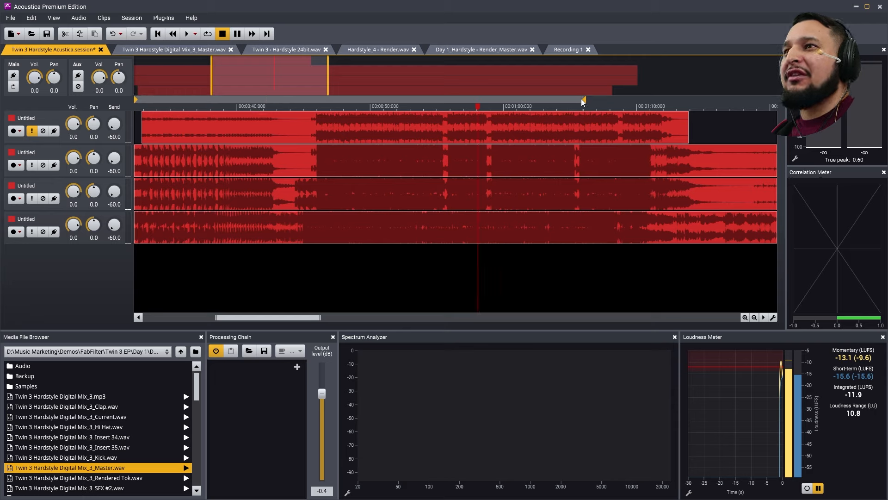
{"action": "left_click_drag", "start_coordinate": [583, 99], "coordinate": [698, 123]}
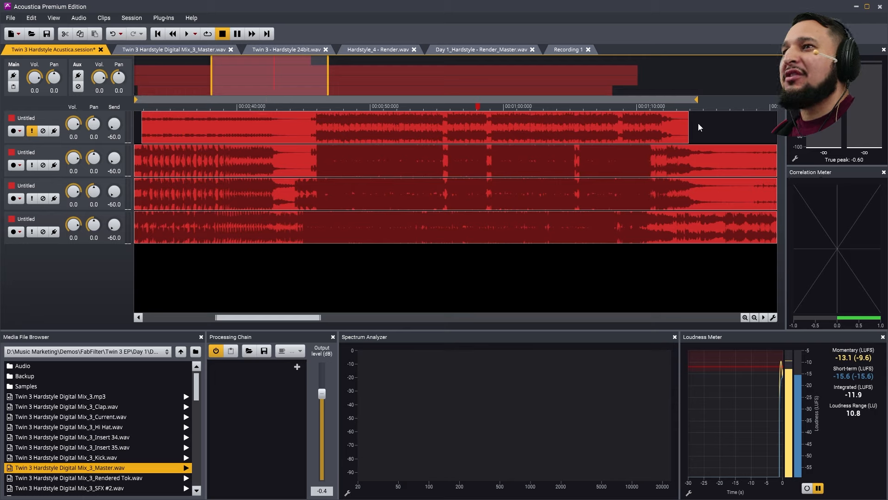
{"action": "left_click", "coordinate": [139, 105]}
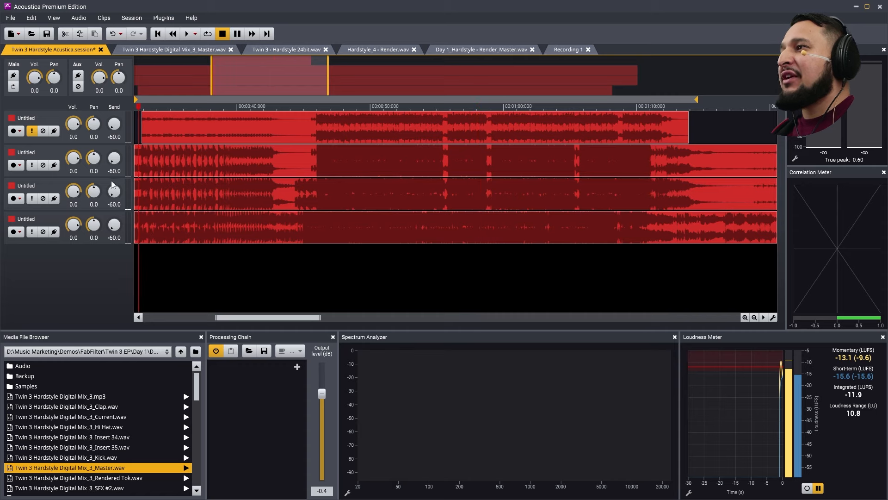
- Solo the fourth track and play it over a range of about 0:31 to 1:17 that covers the first track's clip
{"action": "left_click", "coordinate": [32, 231]}
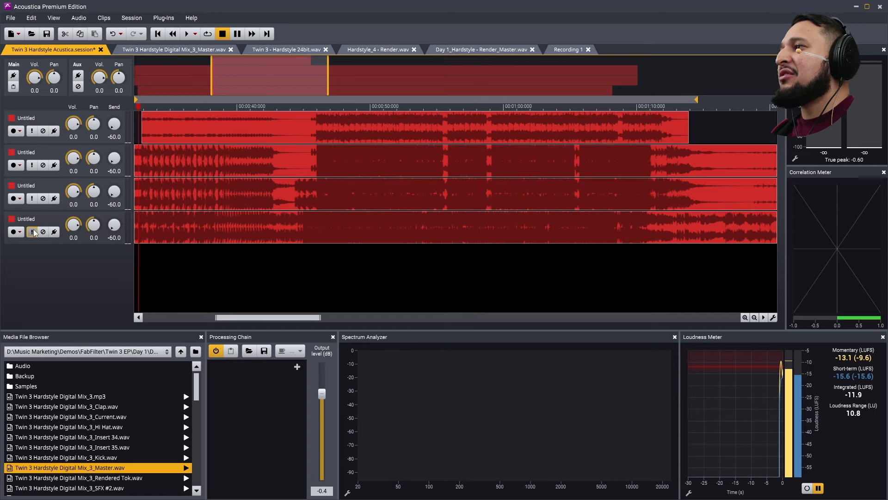
{"action": "scroll", "coordinate": [455, 211], "scroll_direction": "down", "scroll_amount": 3}
{"action": "scroll", "coordinate": [455, 212], "scroll_direction": "up", "scroll_amount": 1}
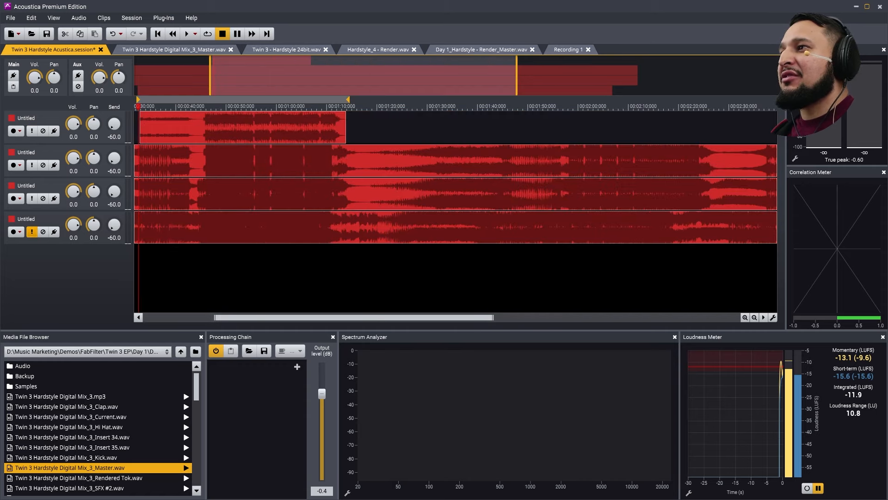
{"action": "left_click_drag", "start_coordinate": [144, 98], "coordinate": [386, 99]}
{"action": "scroll", "coordinate": [148, 112], "scroll_direction": "left", "scroll_amount": 5}
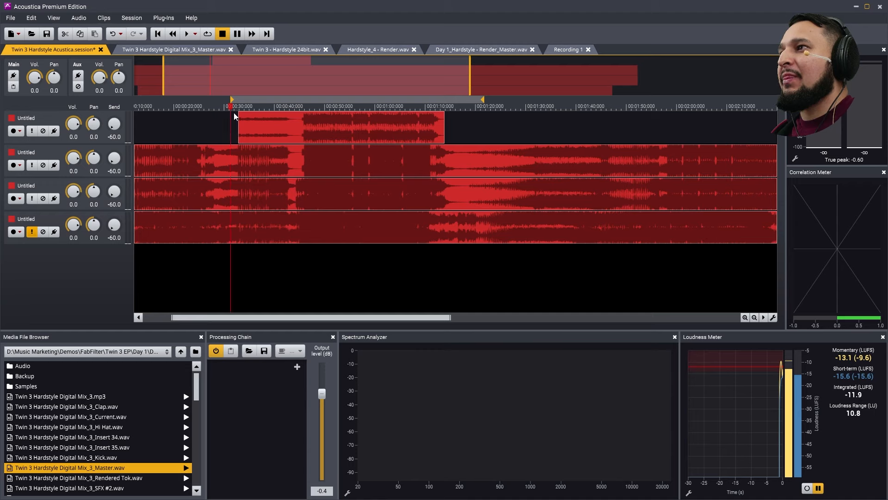
{"action": "key", "text": "space"}
{"action": "left_click", "coordinate": [239, 117]}
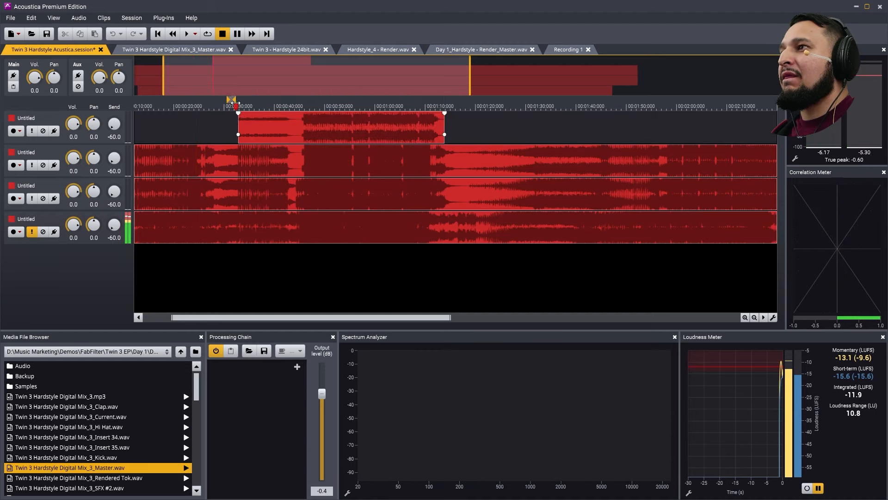
{"action": "left_click_drag", "start_coordinate": [234, 102], "coordinate": [462, 101]}
{"action": "key", "text": "space"}
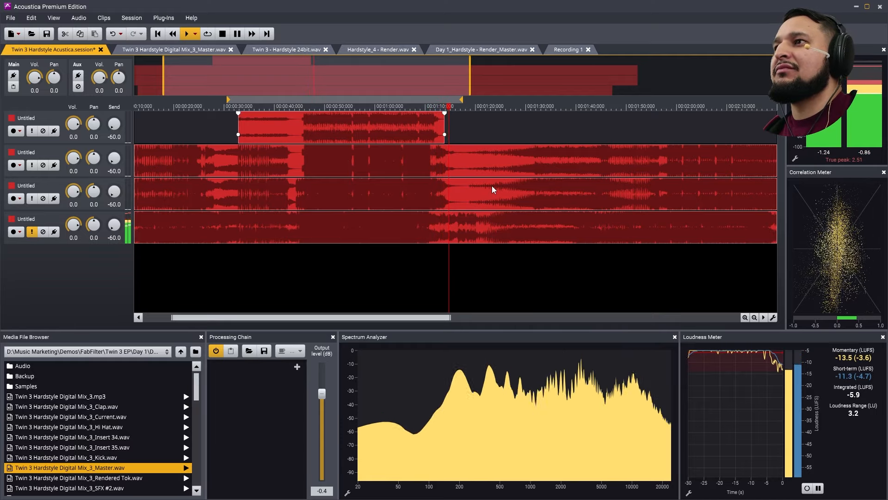
{"action": "key", "text": "space"}
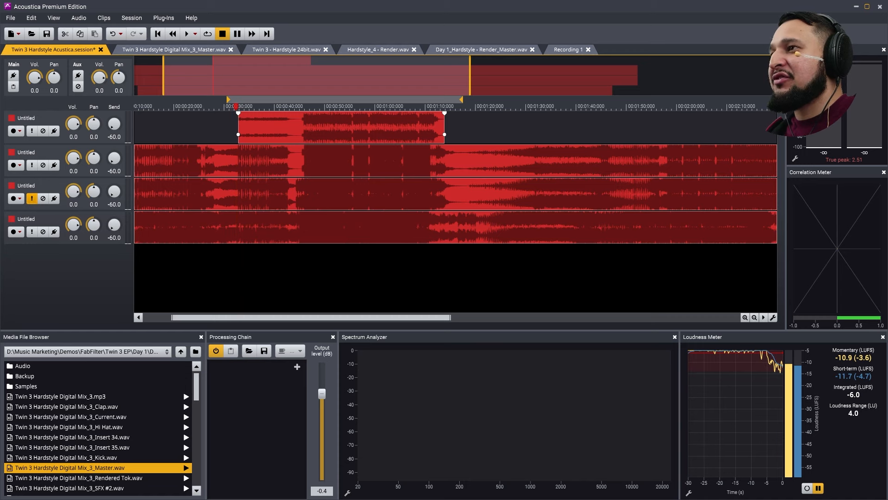
- Play the soloed third track over a short range of about 0:43 to 0:52, around the start of its loud section
{"action": "scroll", "coordinate": [355, 114], "scroll_direction": "up", "scroll_amount": 4}
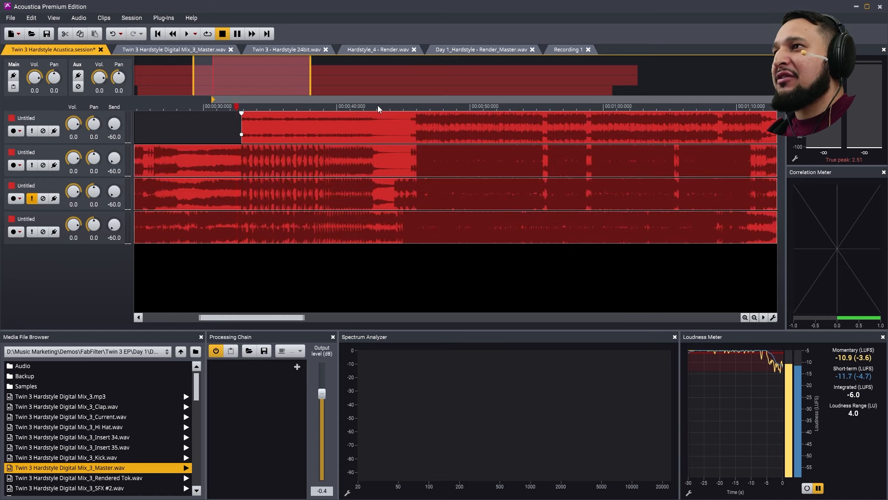
{"action": "left_click", "coordinate": [396, 107]}
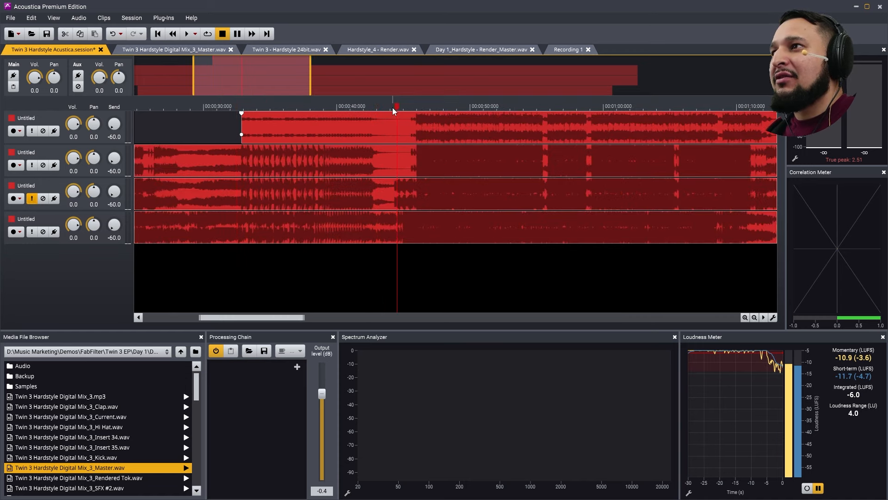
{"action": "left_click", "coordinate": [390, 107]}
{"action": "left_click_drag", "start_coordinate": [375, 107], "coordinate": [494, 107]}
{"action": "key", "text": "space"}
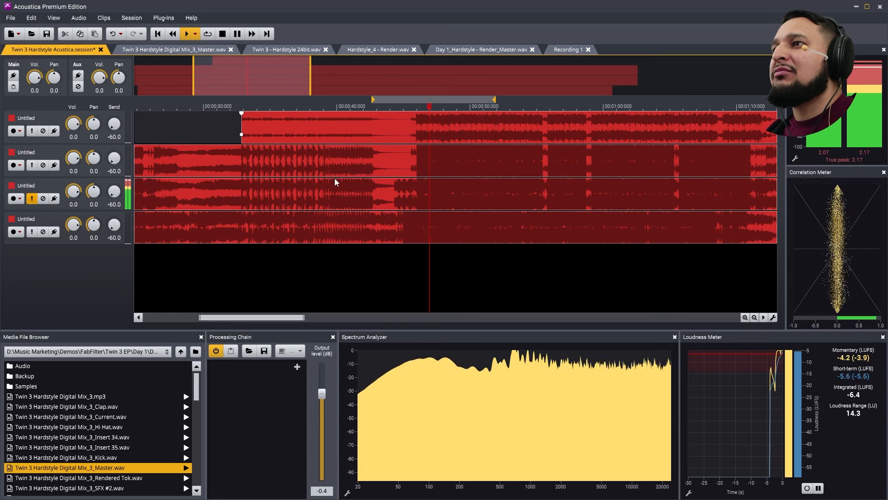
{"action": "key", "text": "space"}
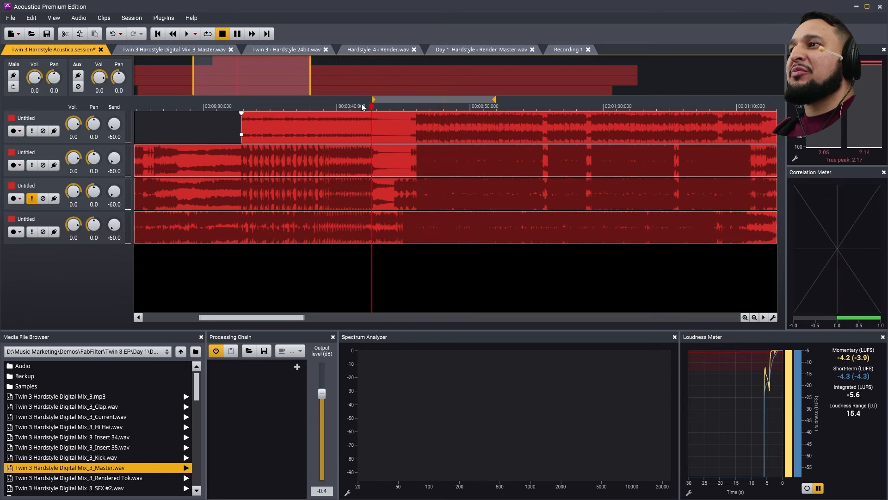
- Reset the playback range to about 0:31 to 1:20 so it surrounds the first track's clip
{"action": "left_click_drag", "start_coordinate": [373, 100], "coordinate": [233, 119]}
{"action": "left_click", "coordinate": [236, 101]}
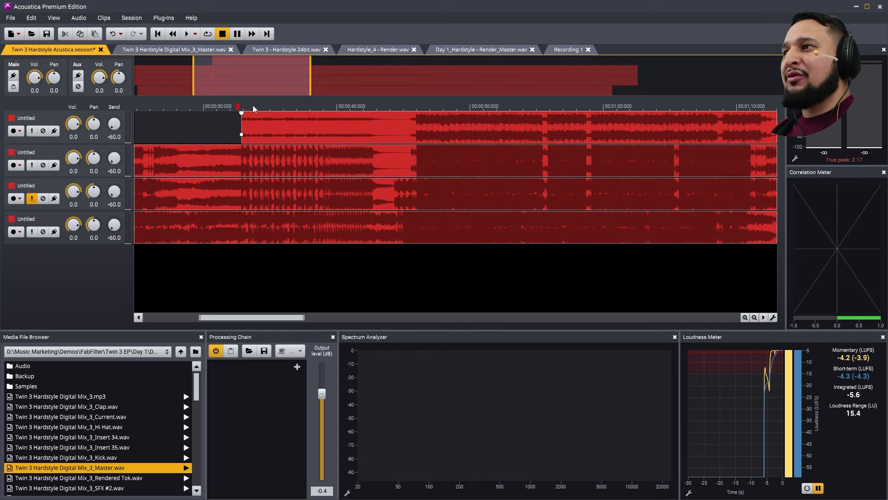
{"action": "left_click_drag", "start_coordinate": [310, 94], "coordinate": [775, 99]}
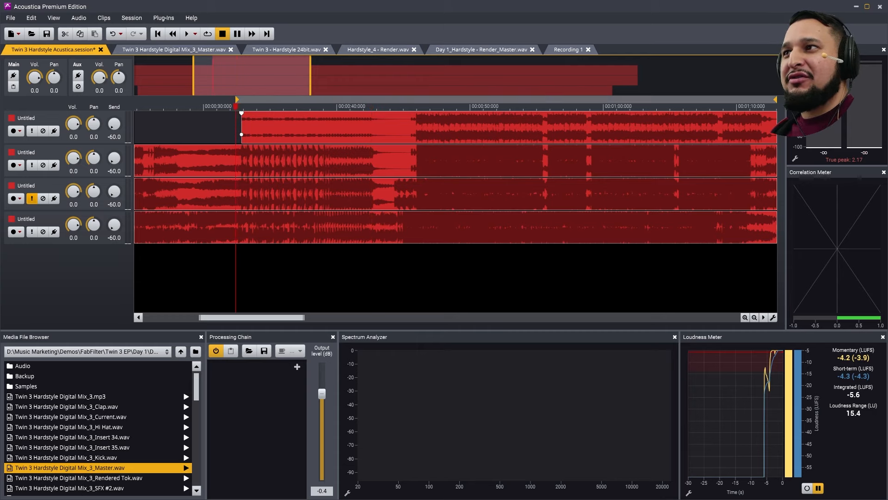
{"action": "scroll", "coordinate": [374, 148], "scroll_direction": "down", "scroll_amount": 4}
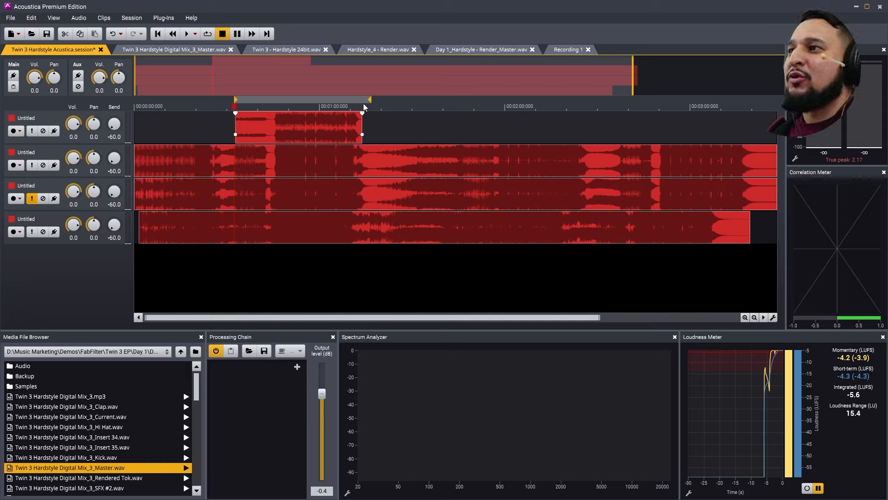
{"action": "left_click", "coordinate": [277, 103]}
{"action": "left_click_drag", "start_coordinate": [230, 102], "coordinate": [382, 99]}
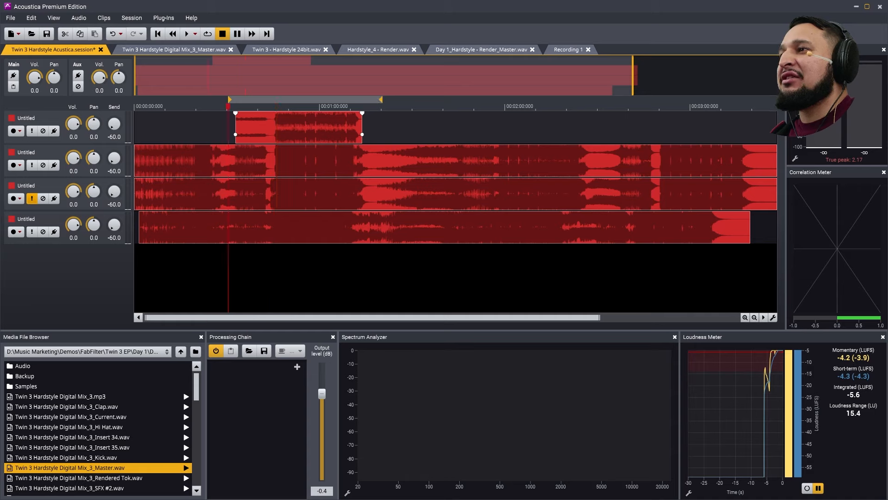
- Play the third track from about 0:46, where the first track's loud section begins
{"action": "left_click_drag", "start_coordinate": [228, 108], "coordinate": [276, 110]}
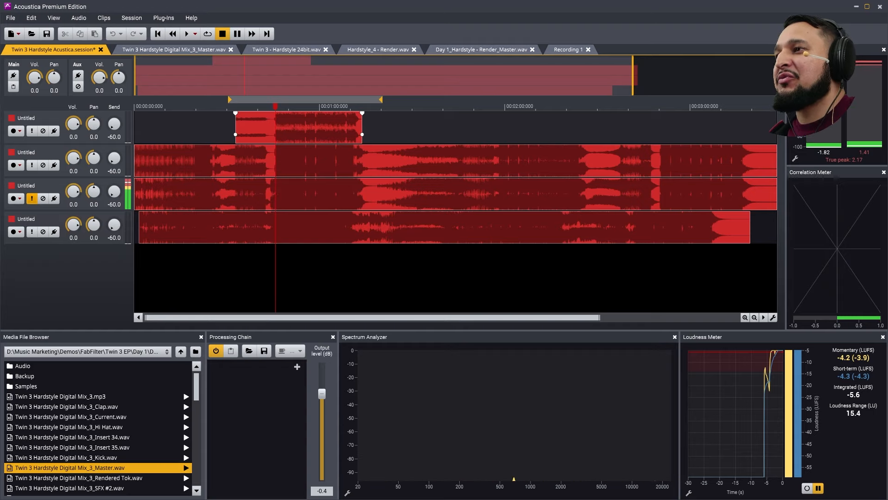
{"action": "key", "text": "space"}
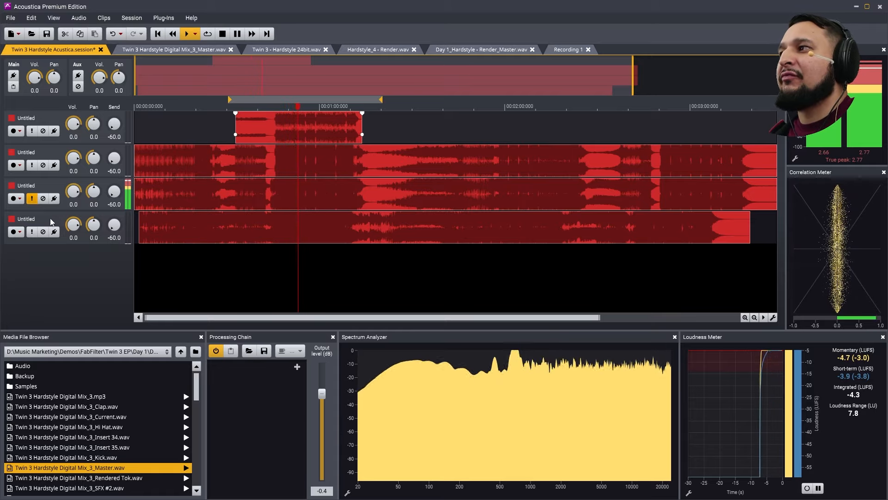
{"action": "key", "text": "space"}
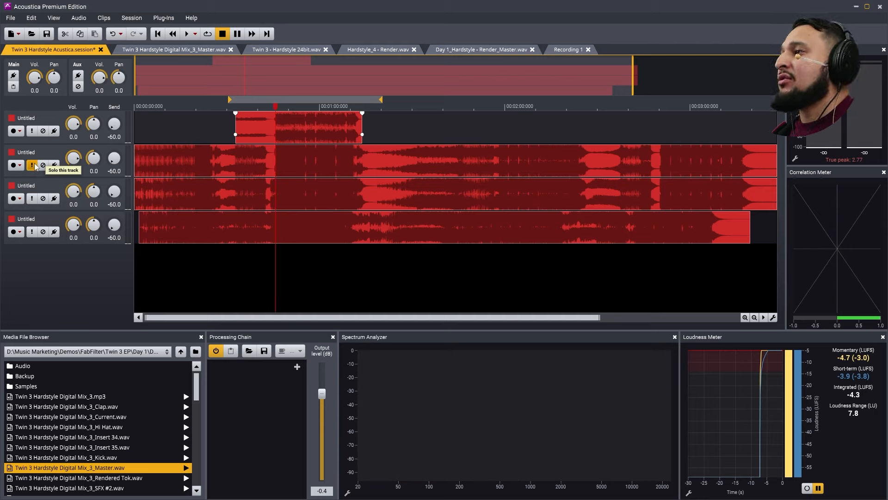
- Solo the second track and play it from about 0:46
{"action": "left_click", "coordinate": [33, 165]}
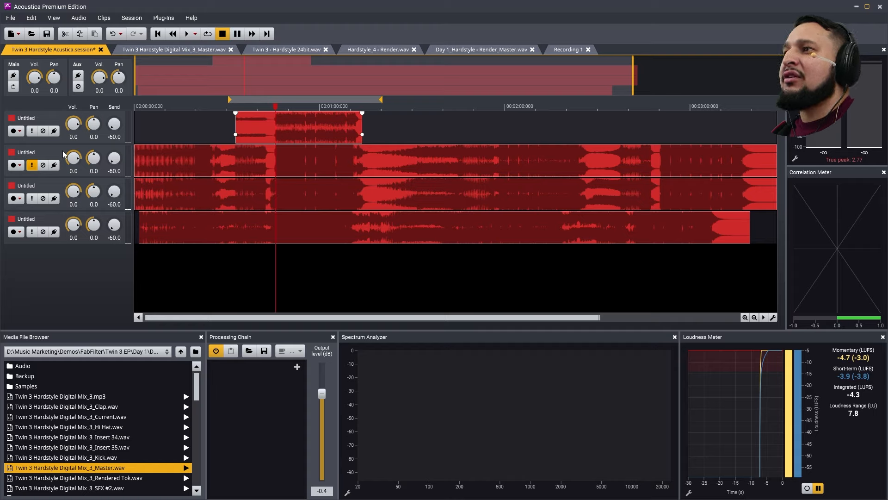
{"action": "key", "text": "space"}
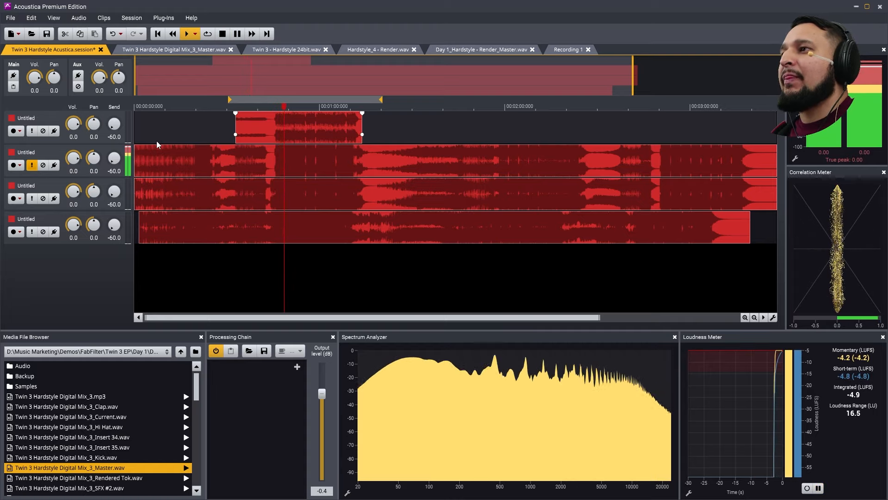
- Play the soloed second track again from about 0:32, just before the first track's clip begins
{"action": "key", "text": "space"}
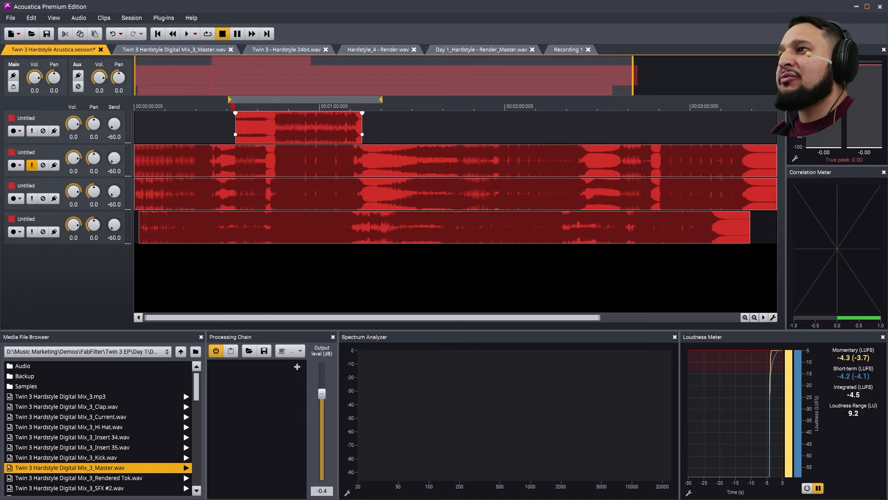
{"action": "key", "text": "space"}
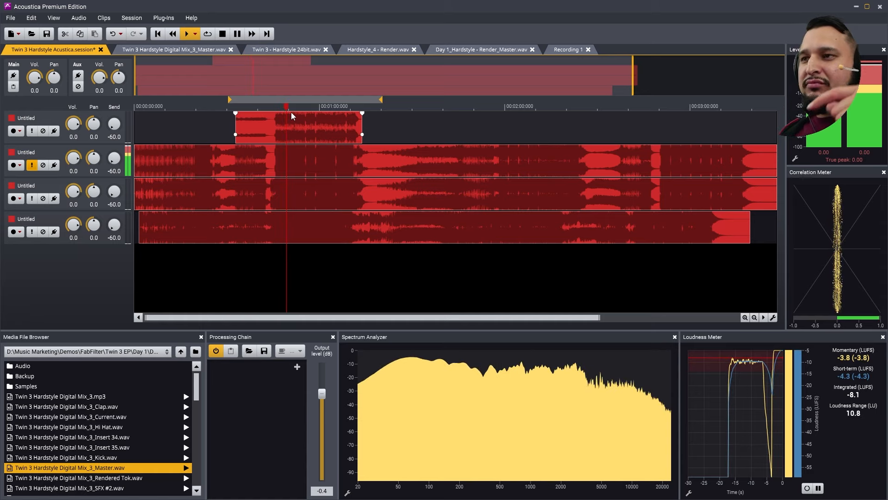
{"action": "key", "text": "space"}
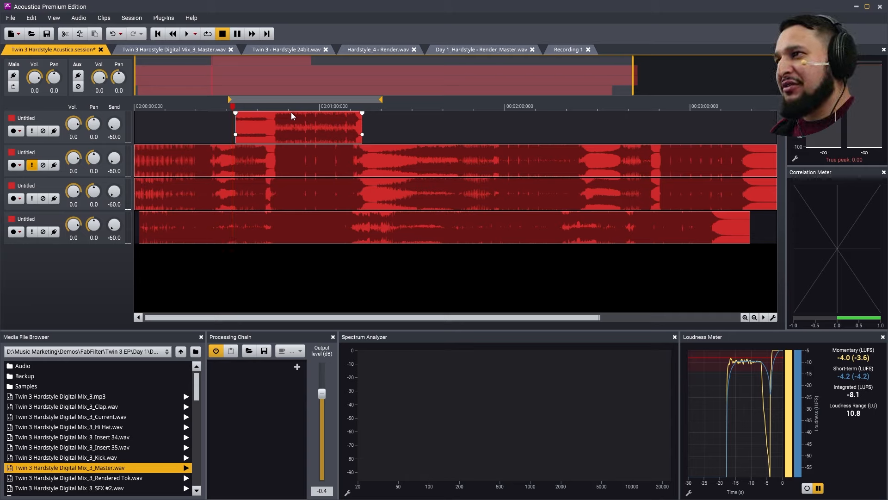
{"action": "key", "text": "space"}
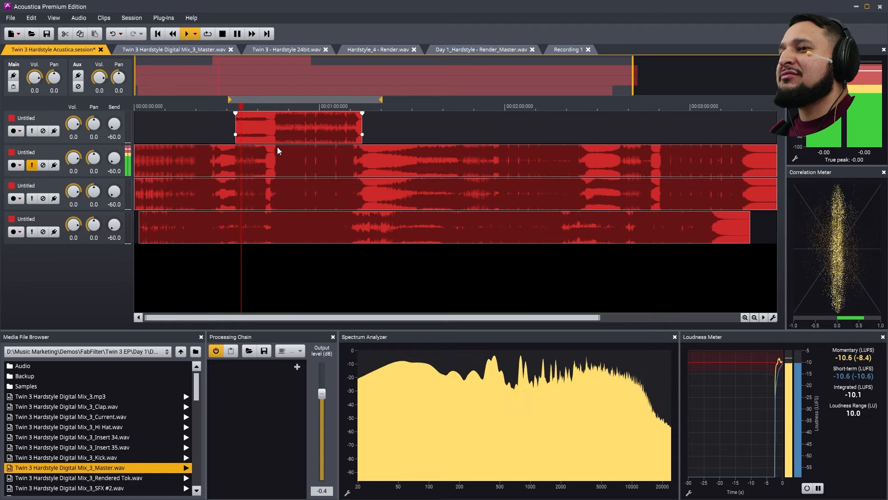
{"action": "key", "text": "space"}
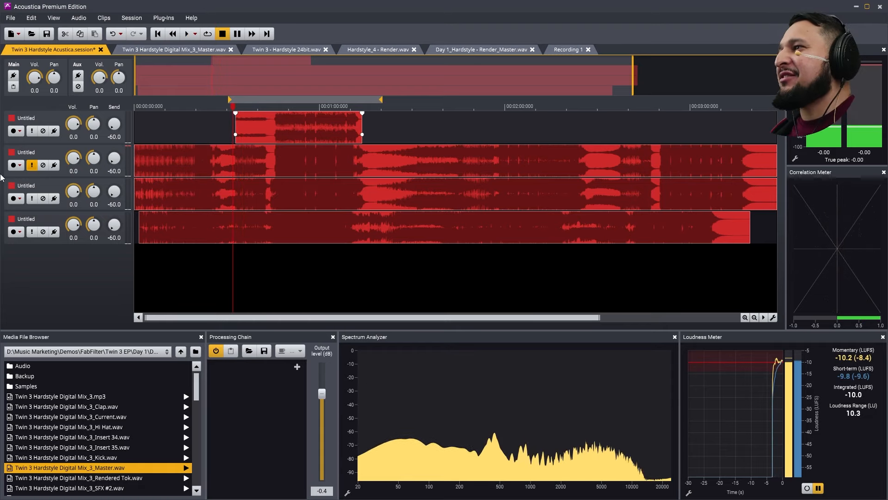
- Solo the fourth track instead of the second and move the playback range's start to about 0:26
{"action": "left_click", "coordinate": [33, 166]}
{"action": "left_click", "coordinate": [31, 231]}
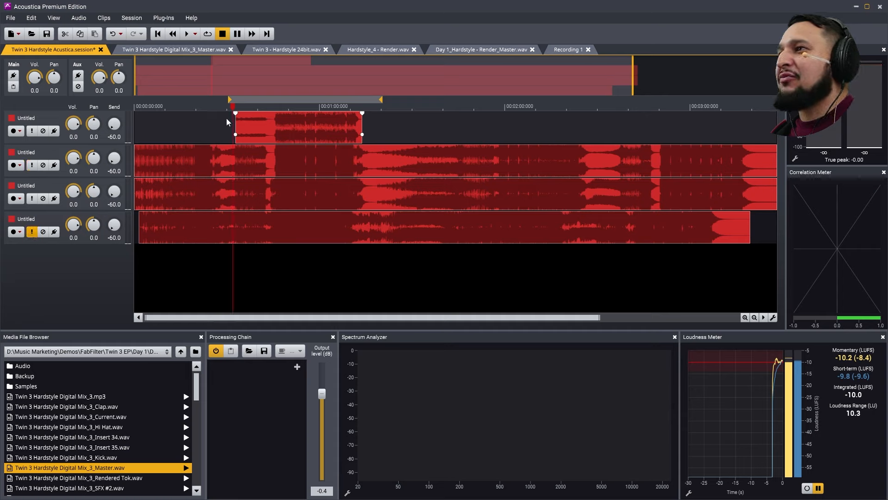
{"action": "left_click", "coordinate": [215, 103]}
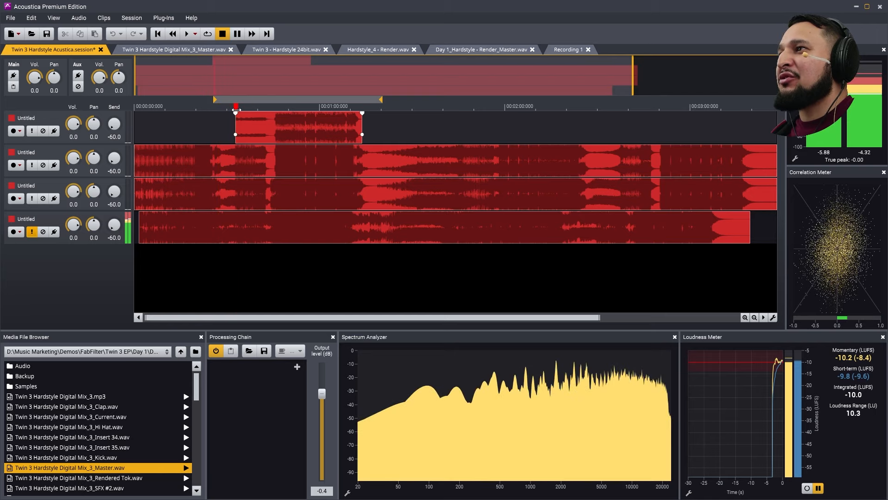
- Extend the playback range back to the session start and play the soloed fourth track from the beginning
{"action": "left_click_drag", "start_coordinate": [215, 99], "coordinate": [129, 106]}
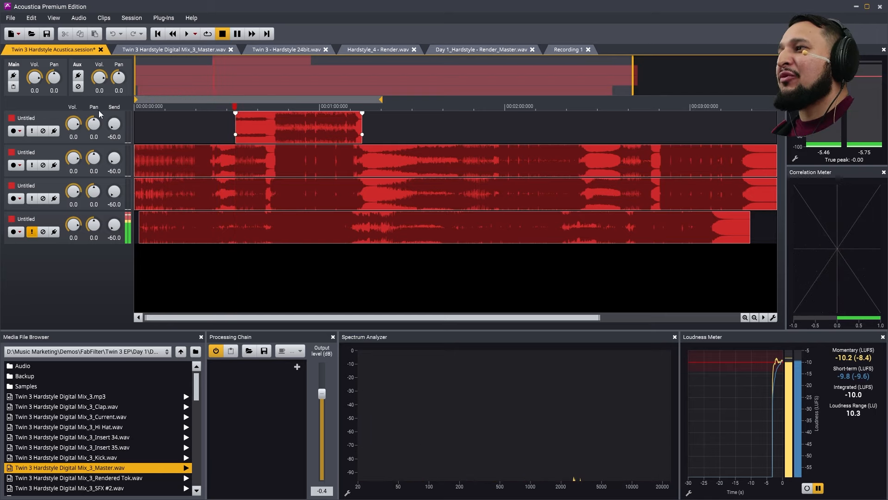
{"action": "left_click", "coordinate": [138, 105]}
{"action": "key", "text": "space"}
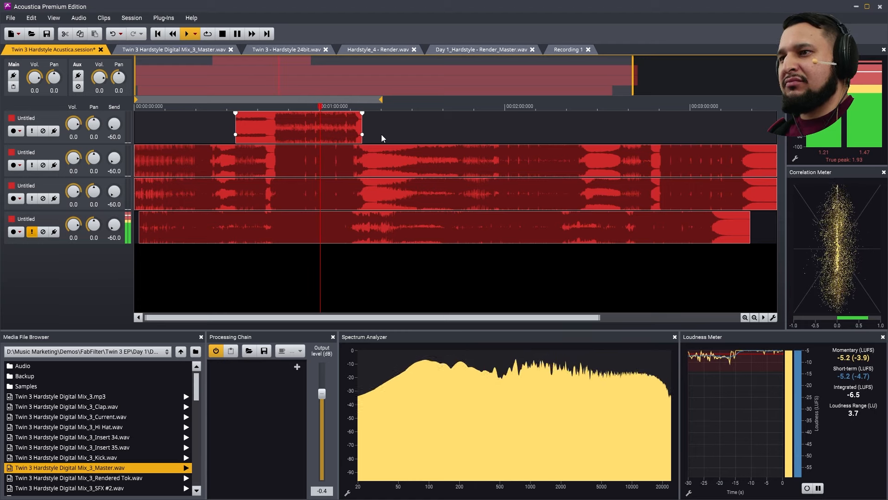
{"action": "key", "text": "space"}
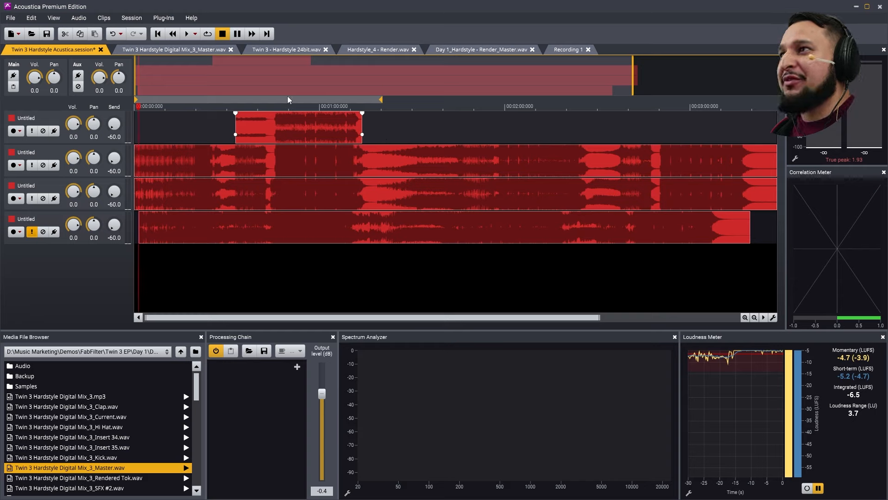
- Set the playback range to about 1:16 to 1:55 and play the soloed fourth track over it
{"action": "left_click_drag", "start_coordinate": [279, 99], "coordinate": [508, 111]}
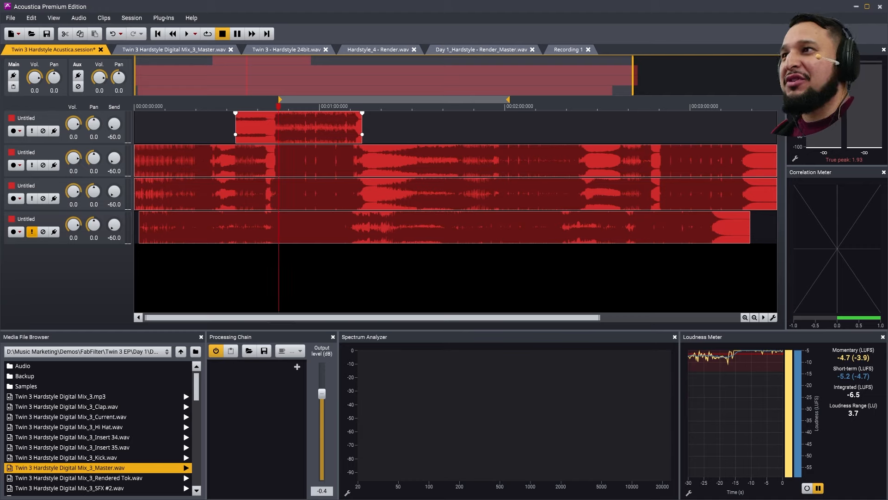
{"action": "left_click", "coordinate": [364, 106]}
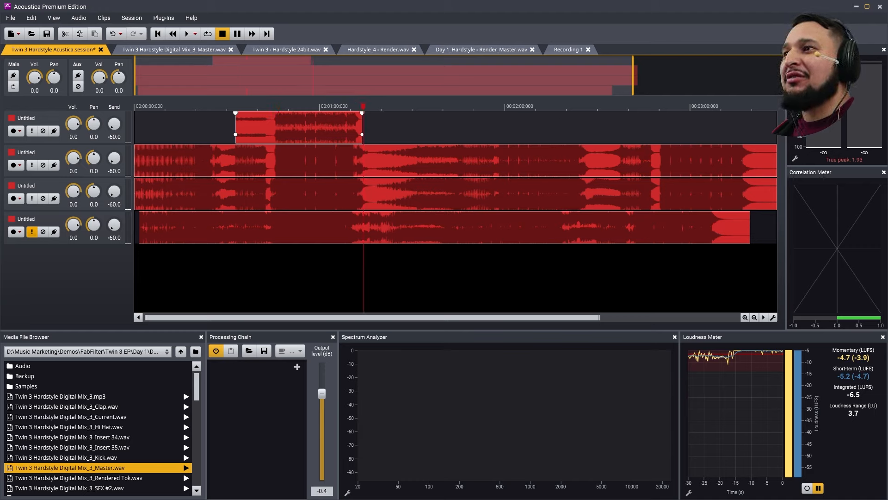
{"action": "left_click", "coordinate": [364, 195]}
{"action": "key", "text": "space"}
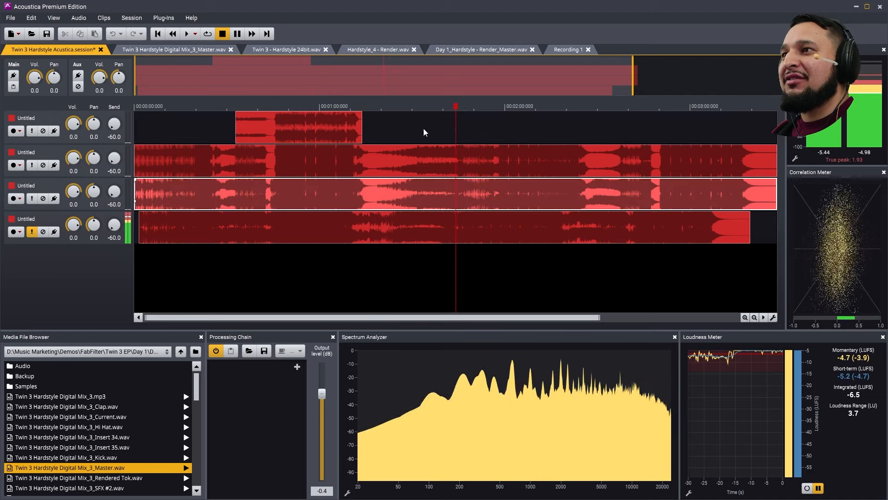
{"action": "left_click_drag", "start_coordinate": [370, 102], "coordinate": [489, 103]}
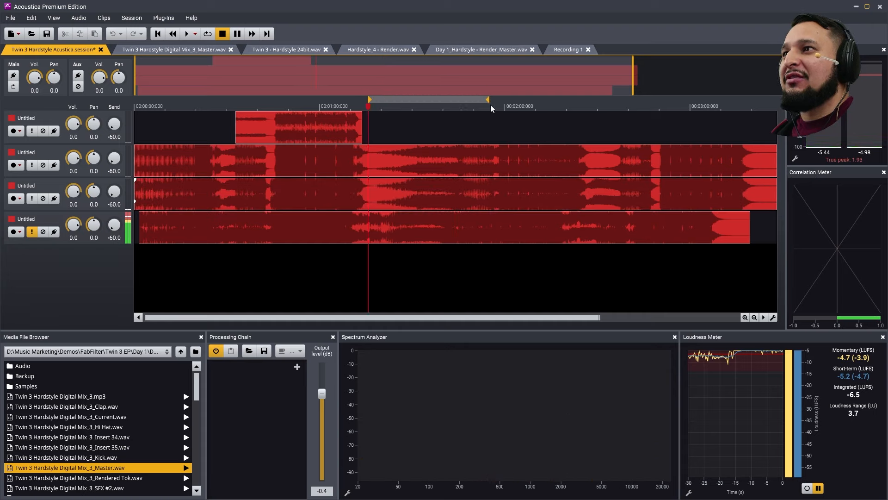
{"action": "left_click", "coordinate": [395, 105]}
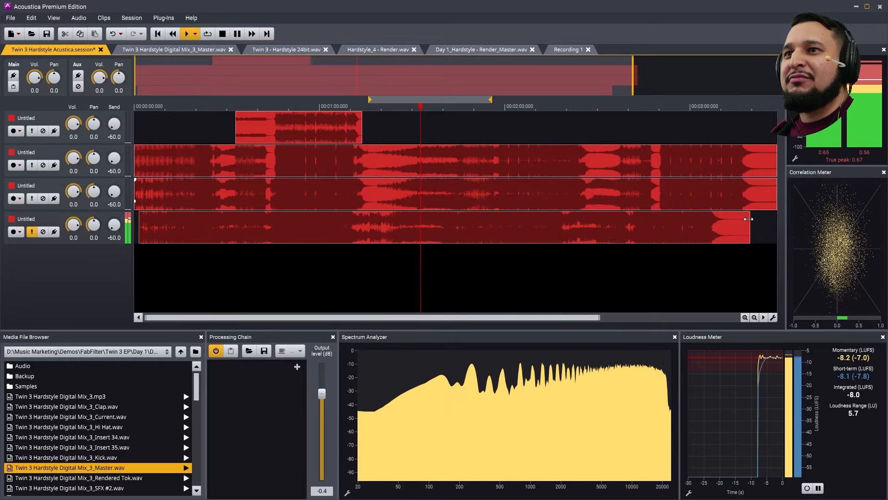
- Widen the Level Meter and Correlation Meter area while the fourth track plays, and stop playback
{"action": "left_click_drag", "start_coordinate": [786, 224], "coordinate": [695, 224]}
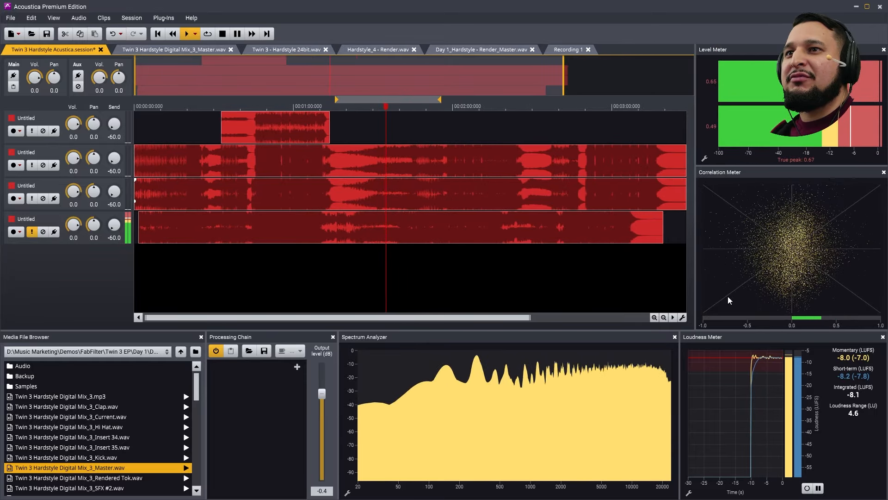
{"action": "key", "text": "space"}
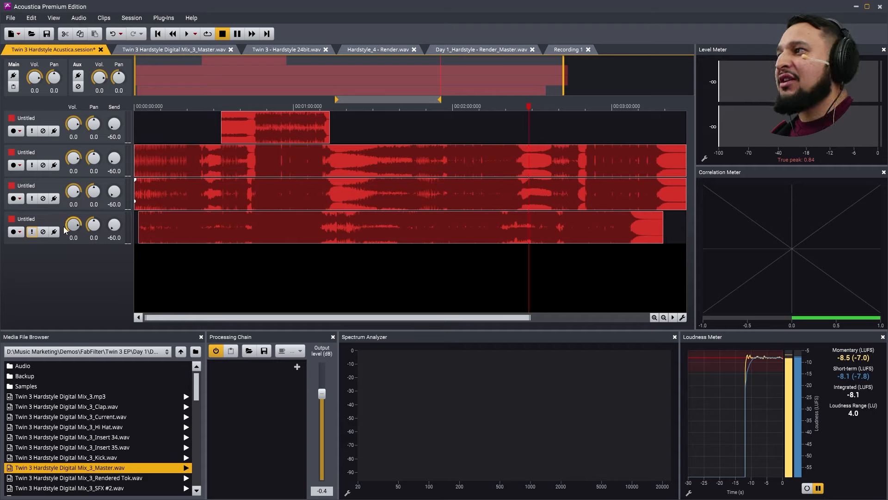
- Solo the third track and play it from about 2:29
{"action": "left_click", "coordinate": [31, 198]}
{"action": "key", "text": "space"}
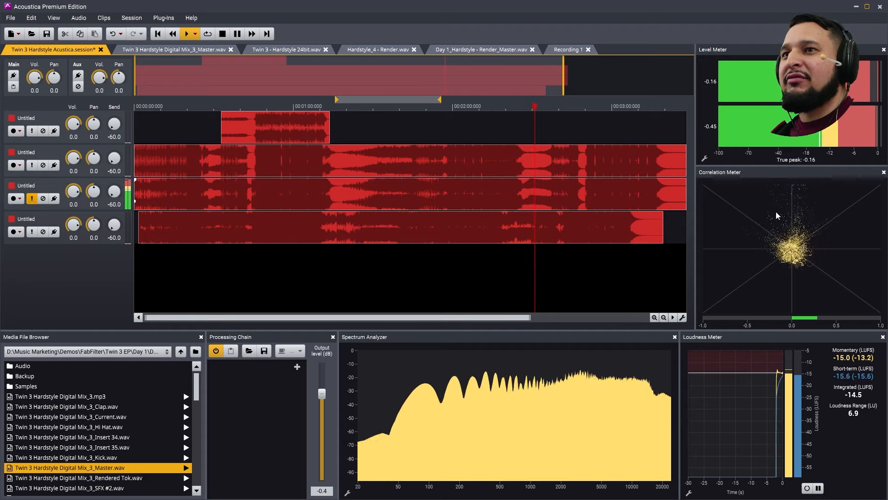
{"action": "key", "text": "space"}
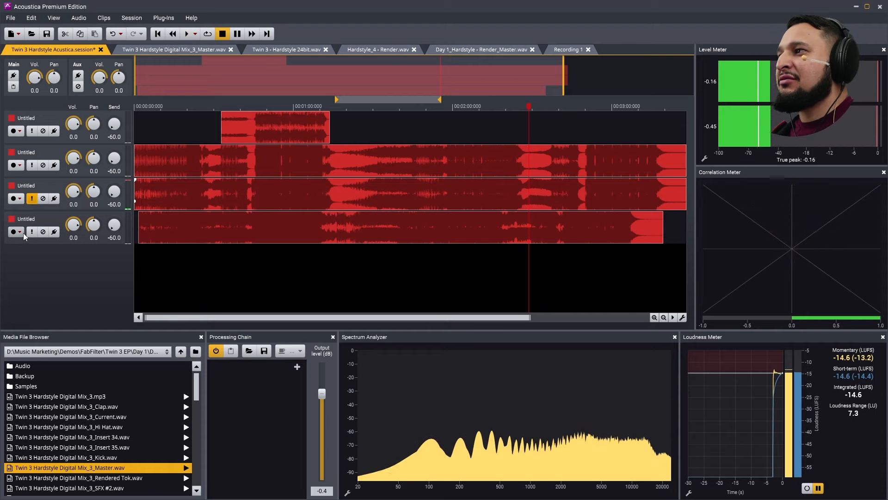
- Play the soloed second track from about 2:29 and, for comparison, the soloed third track from about 2:26
{"action": "left_click", "coordinate": [33, 165]}
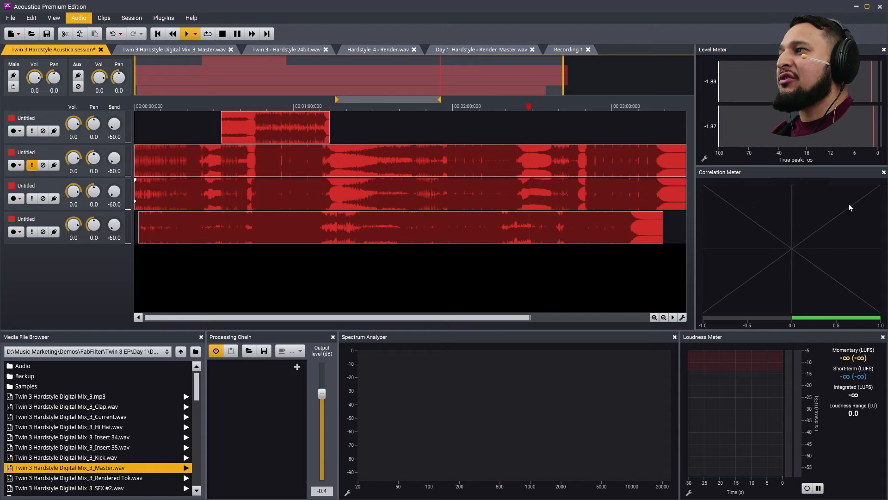
{"action": "key", "text": "space"}
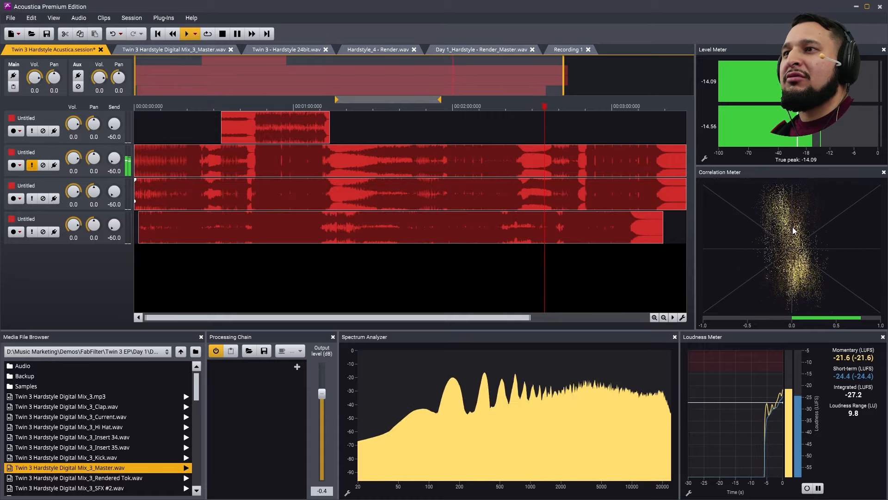
{"action": "key", "text": "space"}
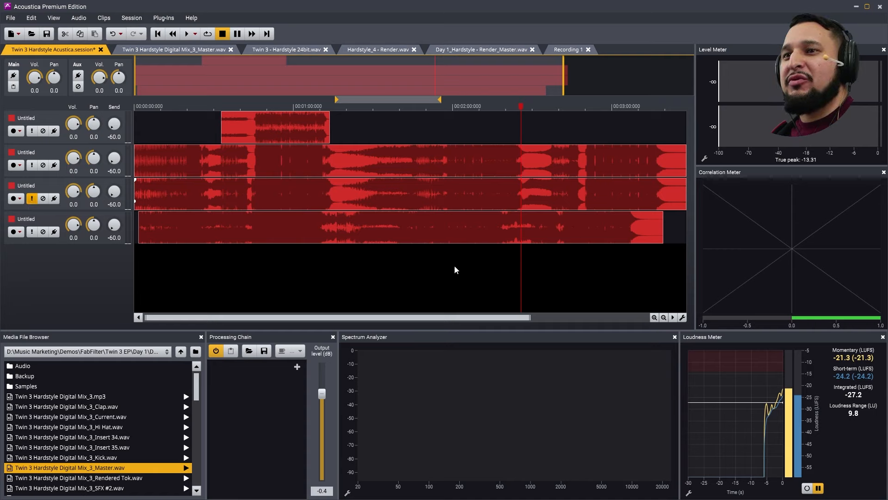
{"action": "key", "text": "space"}
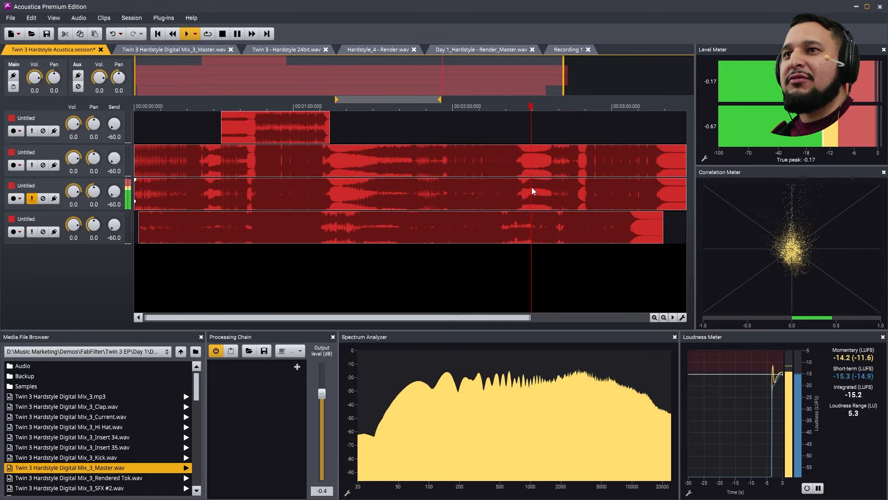
{"action": "key", "text": "space"}
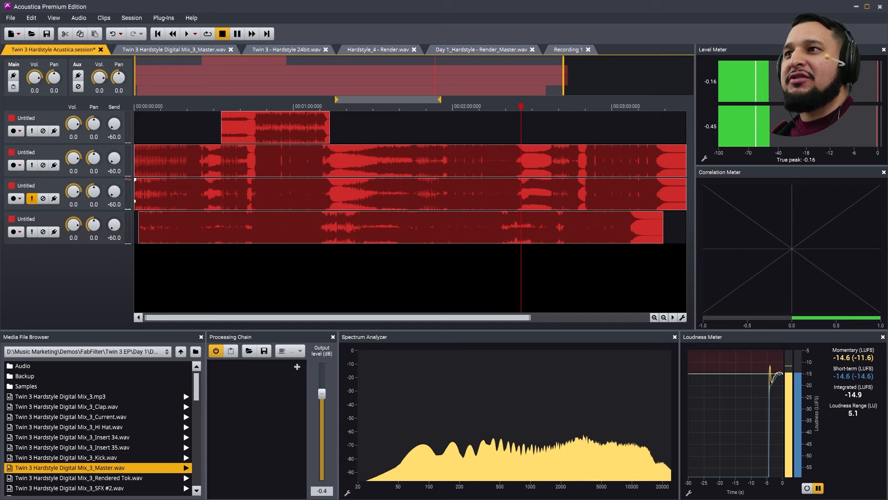
- Enlarge the third track's height and examine its waveform both close up around 2:26 and across the whole song
{"action": "scroll", "coordinate": [410, 185], "scroll_direction": "up", "scroll_amount": 5}
{"action": "scroll", "coordinate": [411, 185], "scroll_direction": "down", "scroll_amount": 3}
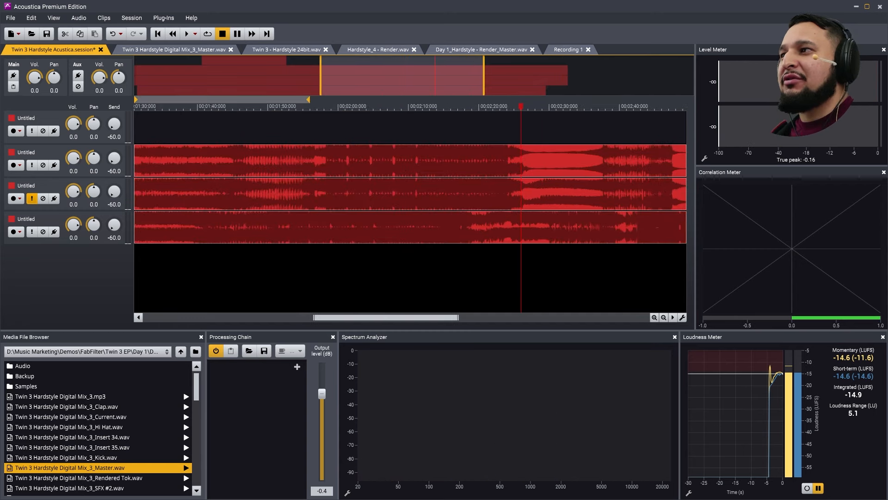
{"action": "left_click_drag", "start_coordinate": [89, 211], "coordinate": [98, 292]}
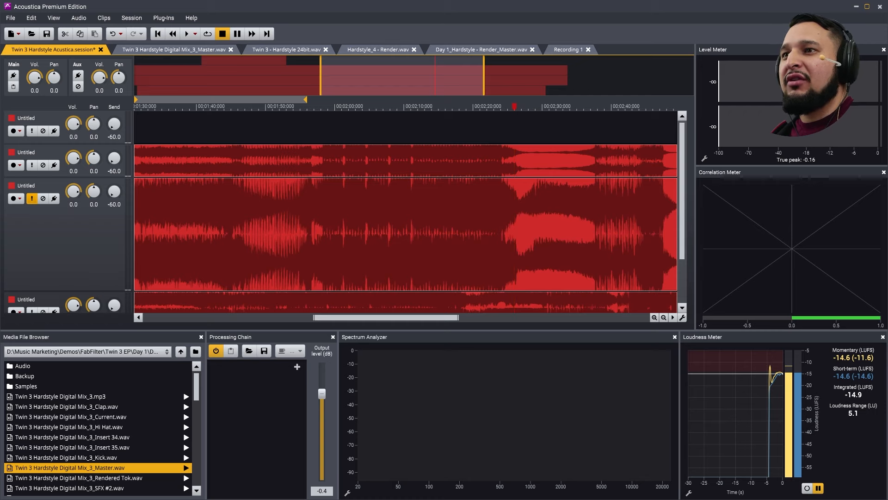
{"action": "left_click_drag", "start_coordinate": [681, 259], "coordinate": [692, 271]}
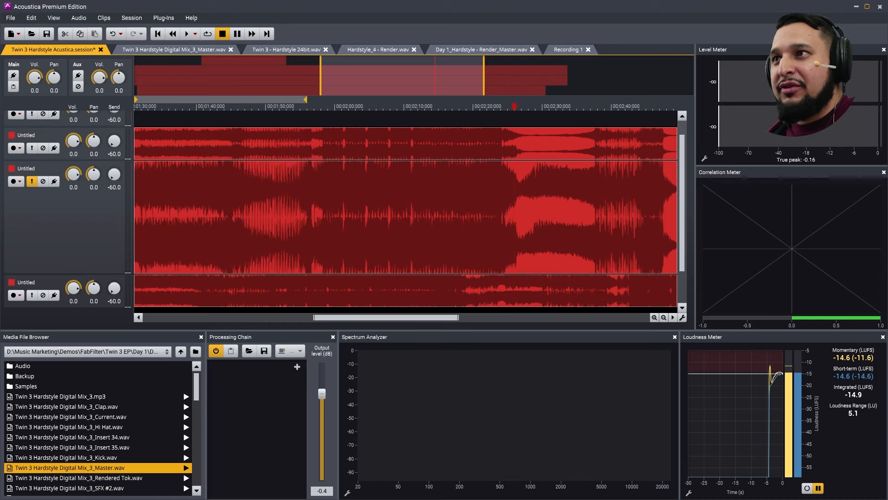
{"action": "scroll", "coordinate": [514, 212], "scroll_direction": "up", "scroll_amount": 3}
{"action": "scroll", "coordinate": [514, 213], "scroll_direction": "down", "scroll_amount": 5}
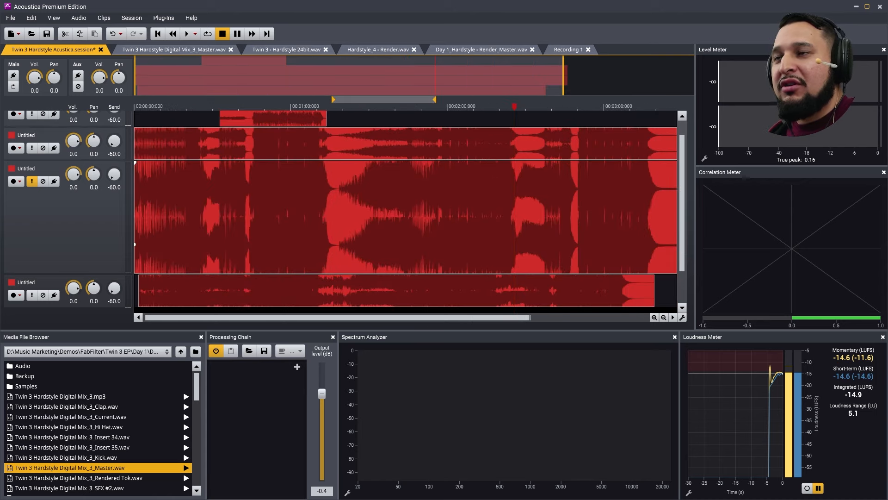
{"action": "scroll", "coordinate": [514, 213], "scroll_direction": "up", "scroll_amount": 3}
{"action": "scroll", "coordinate": [515, 213], "scroll_direction": "down", "scroll_amount": 3}
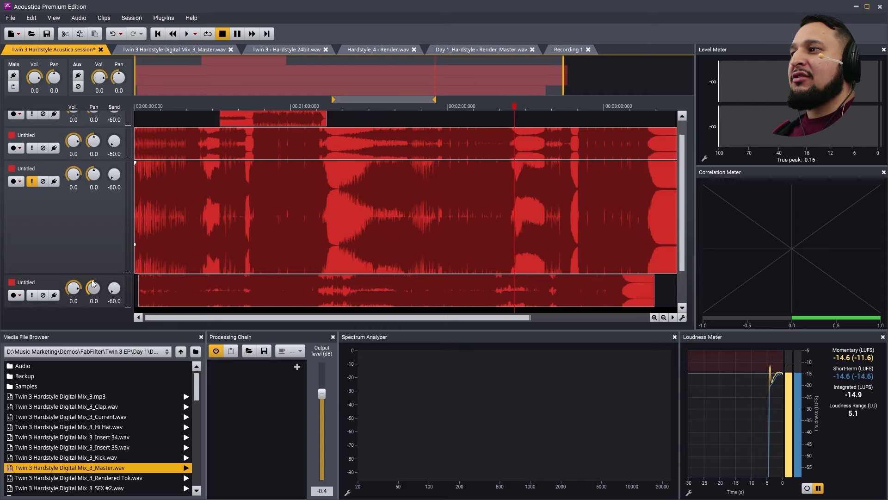
- Reduce the third track's height to slightly above the others and enlarge the fourth track's height
{"action": "left_click_drag", "start_coordinate": [78, 275], "coordinate": [78, 193]}
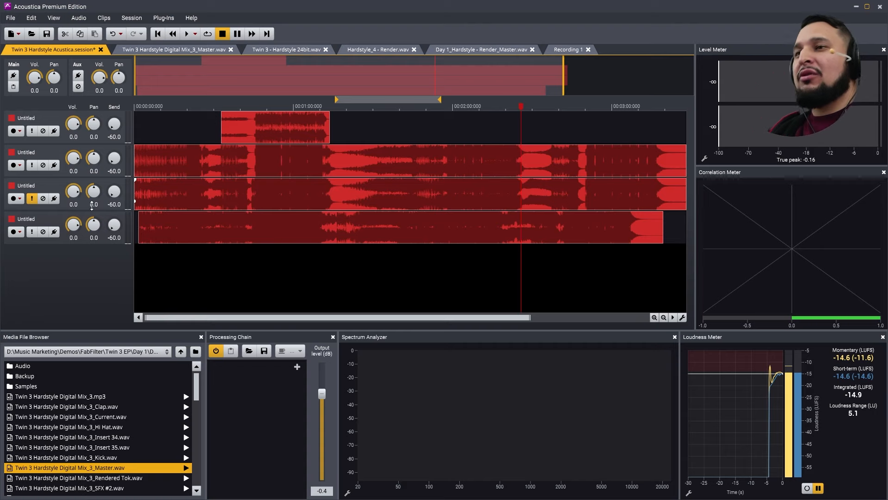
{"action": "left_click_drag", "start_coordinate": [91, 206], "coordinate": [103, 221]}
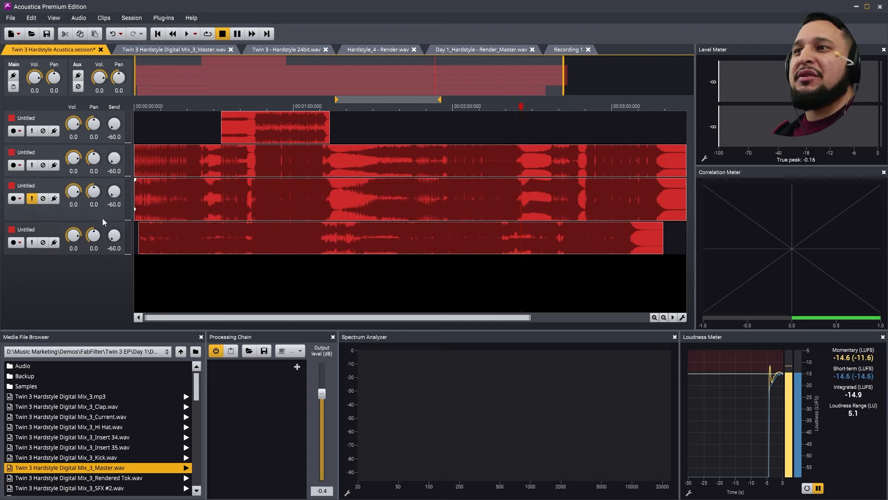
{"action": "left_click_drag", "start_coordinate": [64, 256], "coordinate": [78, 296]}
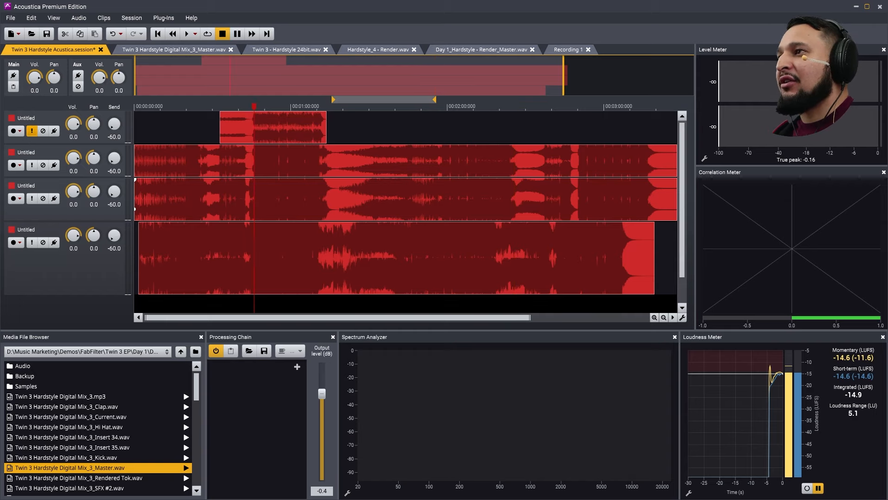
- Play the soloed first track over a very short range of about 0:46.03 to 0:46.14, where its loud section begins
{"action": "scroll", "coordinate": [406, 211], "scroll_direction": "up", "scroll_amount": 13}
{"action": "scroll", "coordinate": [405, 212], "scroll_direction": "down", "scroll_amount": 3}
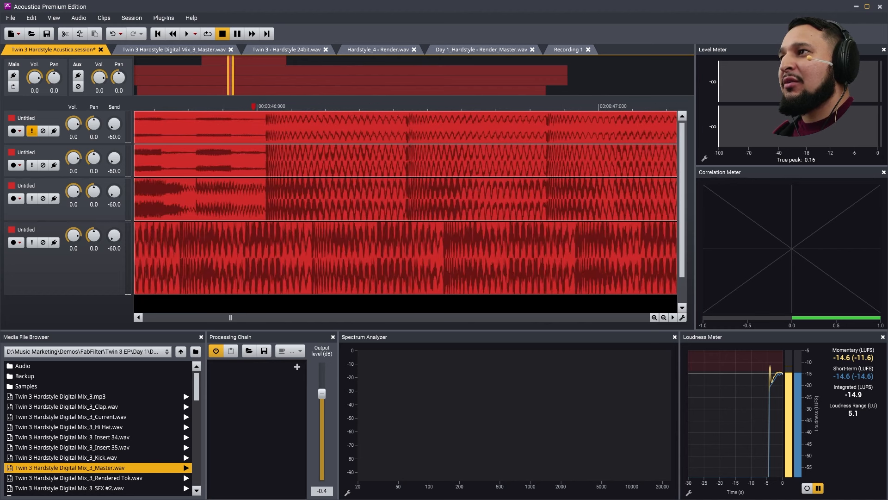
{"action": "scroll", "coordinate": [406, 212], "scroll_direction": "up", "scroll_amount": 6}
{"action": "left_click", "coordinate": [32, 131]}
{"action": "left_click_drag", "start_coordinate": [340, 109], "coordinate": [606, 120]}
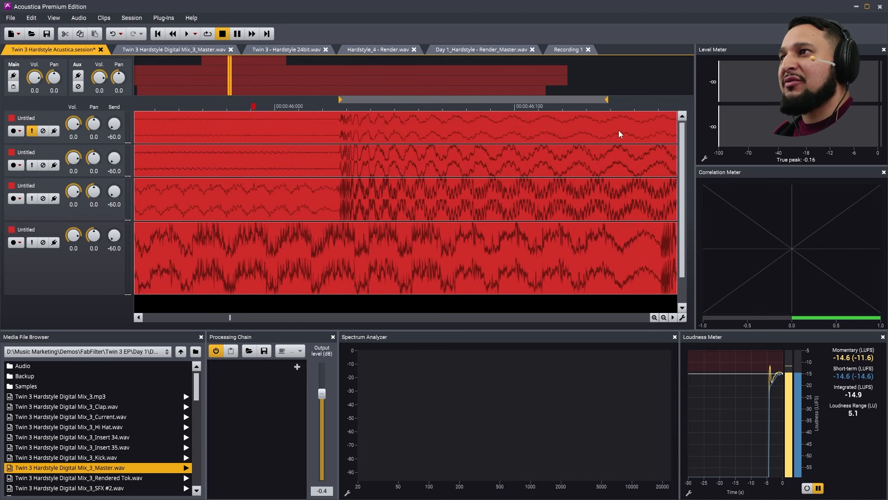
{"action": "key", "text": "space"}
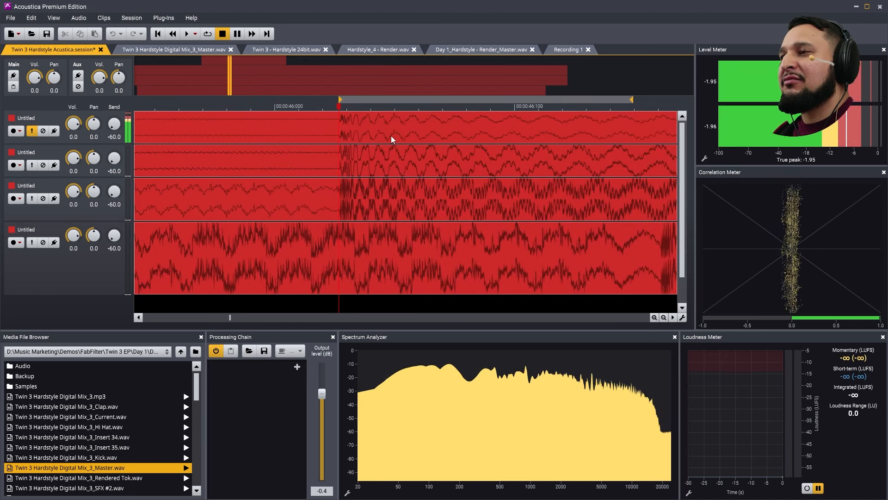
- Replay the soloed first track's opening kick and play the following range of about 0:46.08 to 0:46.50
{"action": "scroll", "coordinate": [406, 212], "scroll_direction": "down", "scroll_amount": 6}
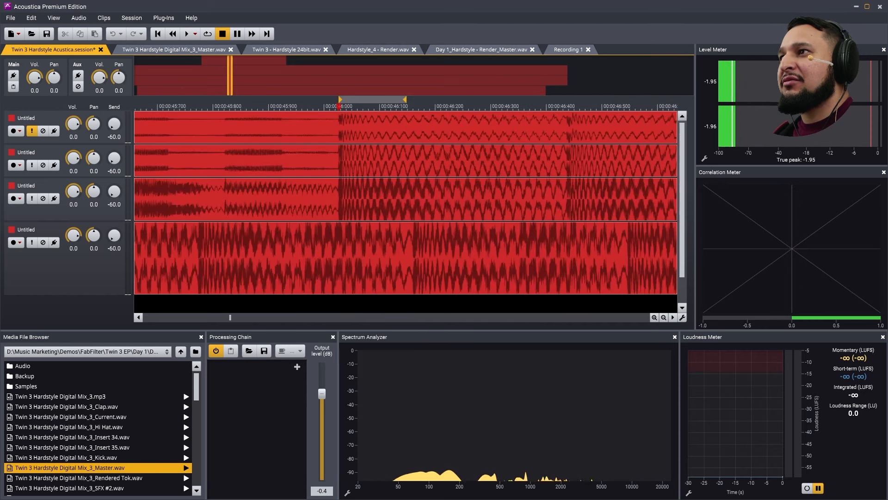
{"action": "scroll", "coordinate": [405, 211], "scroll_direction": "up", "scroll_amount": 3}
{"action": "key", "text": "space"}
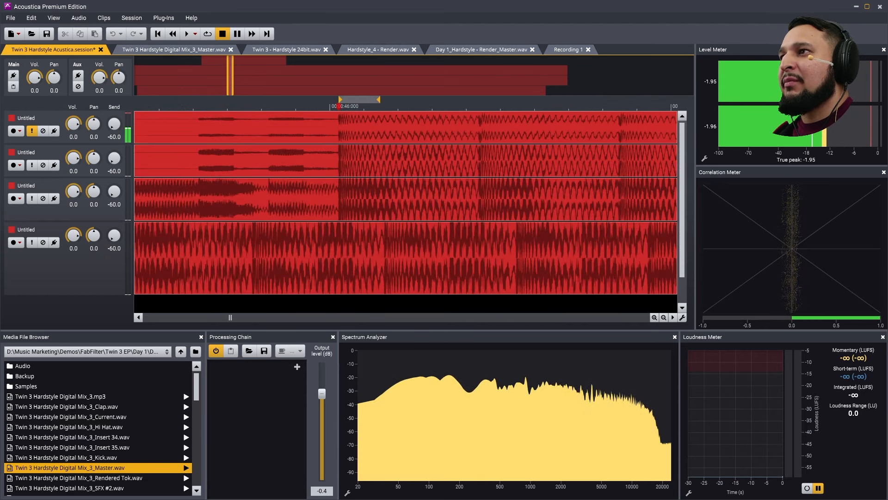
{"action": "left_click_drag", "start_coordinate": [359, 98], "coordinate": [500, 104]}
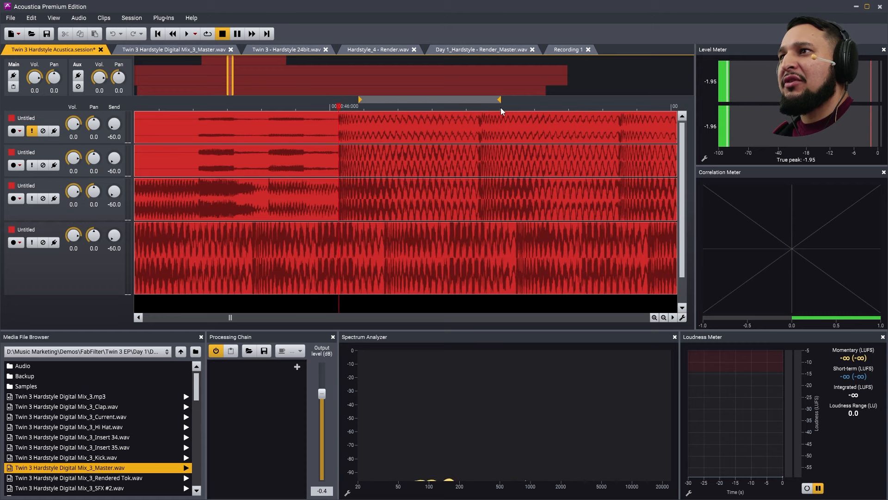
{"action": "left_click_drag", "start_coordinate": [359, 100], "coordinate": [482, 105]}
{"action": "key", "text": "space"}
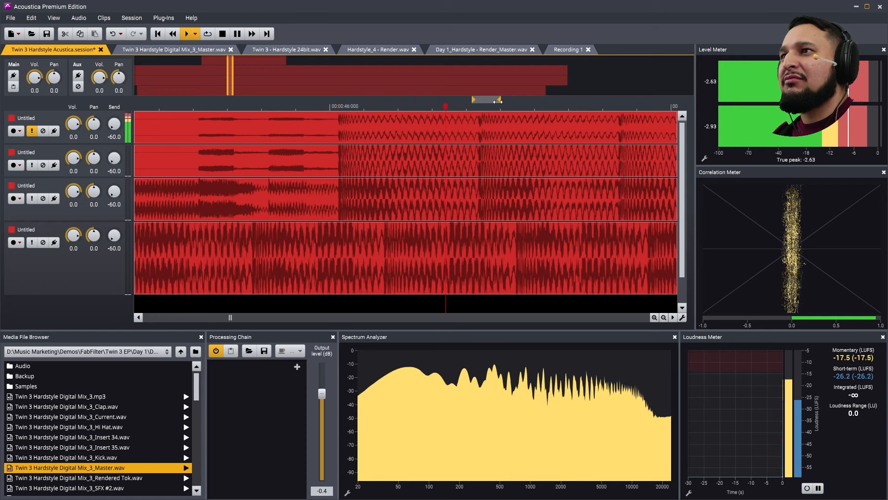
- Play the soloed first track repeatedly around its second kick, over a range of about 0:46.42 to 0:46.61
{"action": "left_click_drag", "start_coordinate": [476, 101], "coordinate": [545, 101]}
{"action": "key", "text": "space"}
{"action": "key", "text": "space"}
{"action": "left_click_drag", "start_coordinate": [476, 102], "coordinate": [537, 106]}
{"action": "key", "text": "space"}
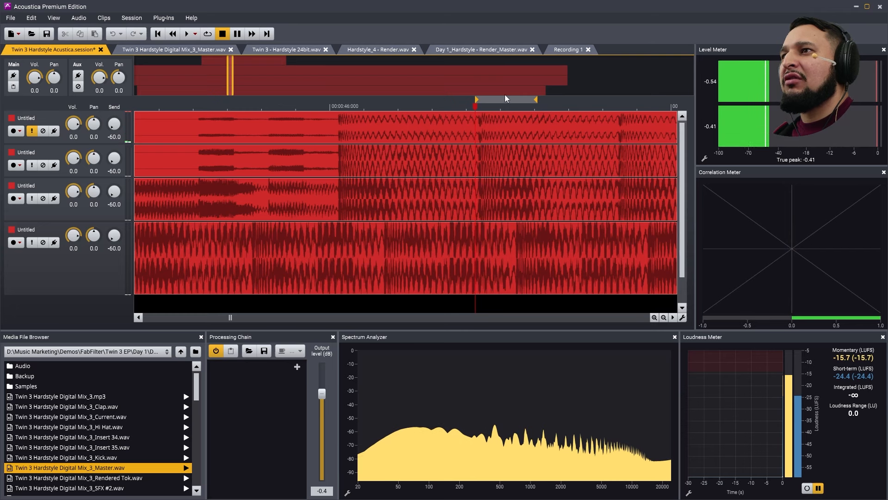
- Play the soloed first track's third kick repeatedly over a range of about 0:46.84 to 0:46.97
{"action": "left_click_drag", "start_coordinate": [614, 105], "coordinate": [657, 106]}
{"action": "key", "text": "space"}
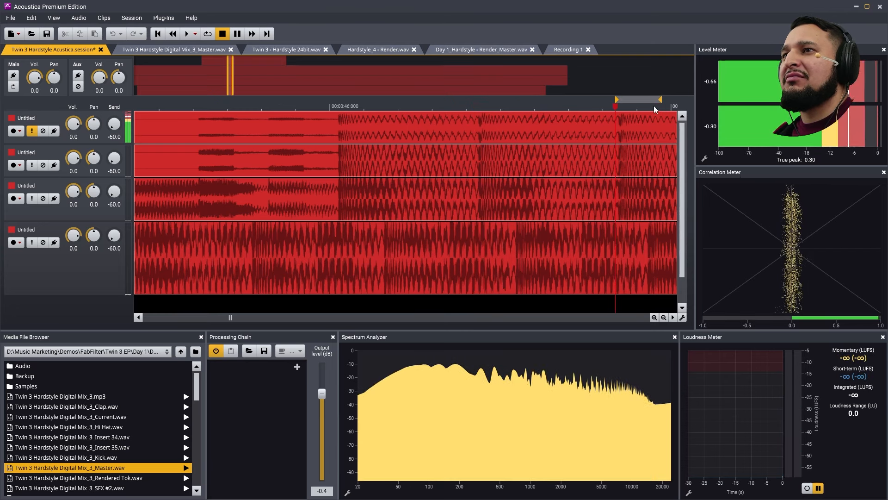
{"action": "key", "text": "space"}
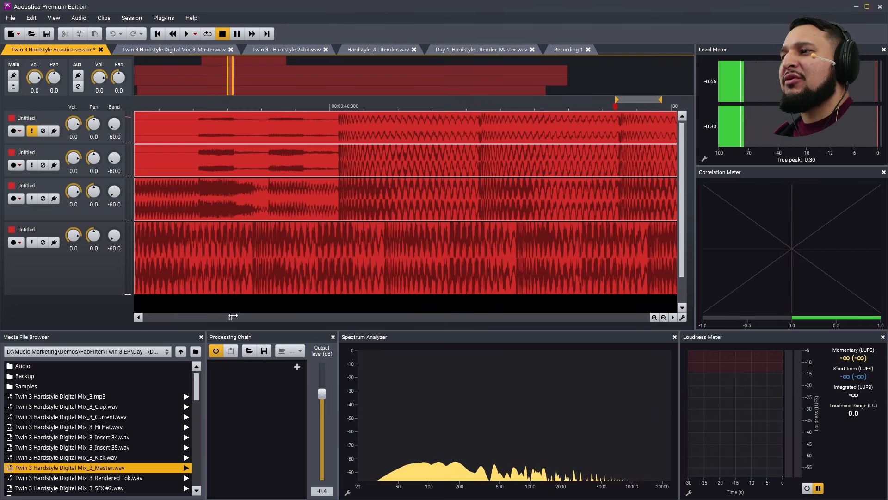
{"action": "left_click_drag", "start_coordinate": [228, 83], "coordinate": [238, 82]}
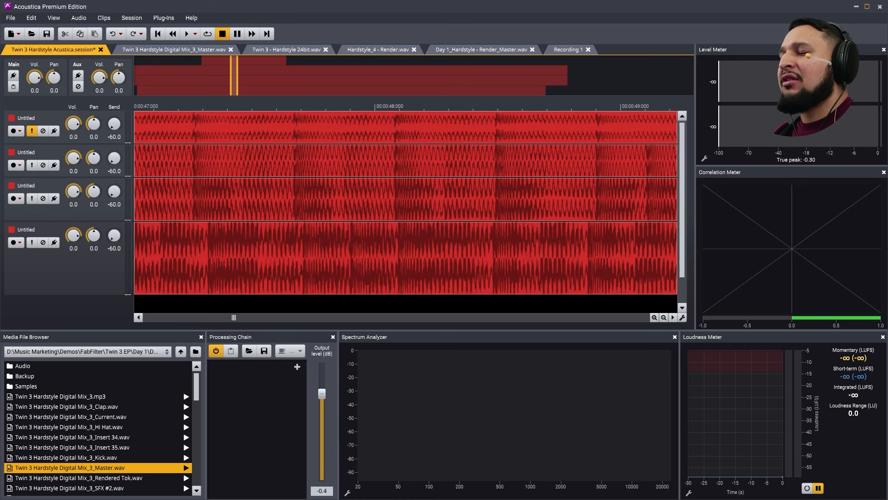
{"action": "key", "text": "space"}
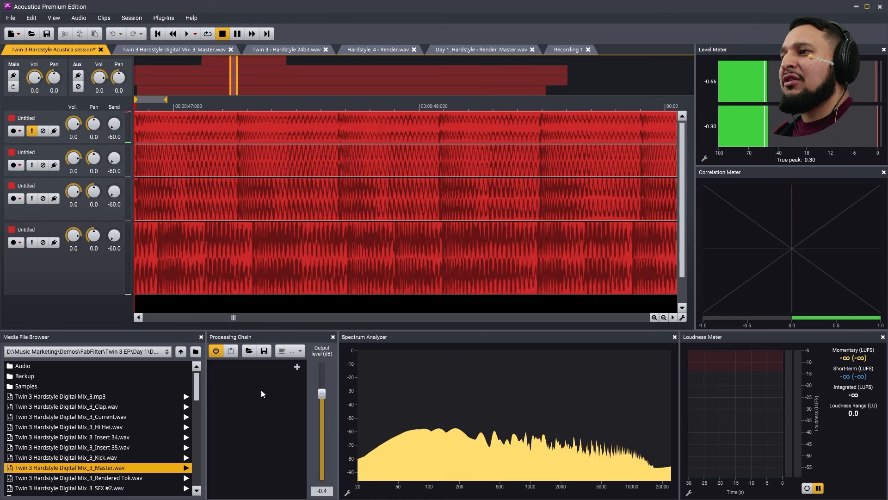
{"action": "left_click", "coordinate": [297, 367]}
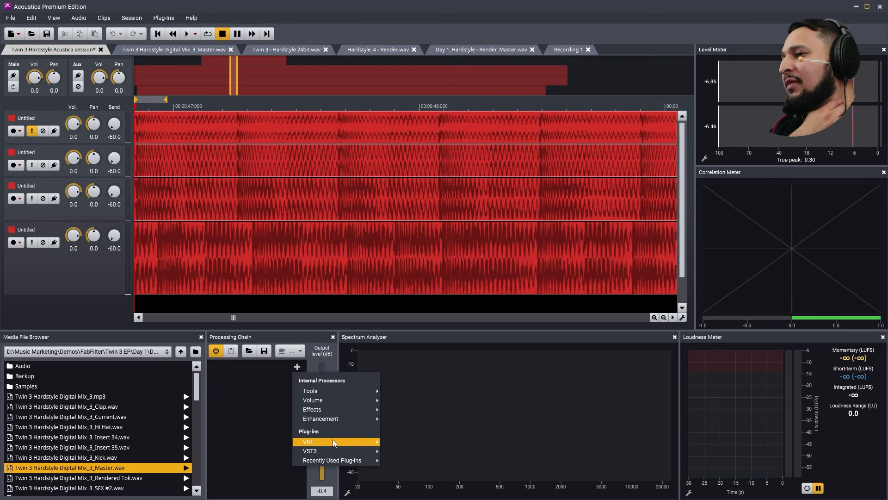
{"action": "mouse_move", "coordinate": [344, 462]}
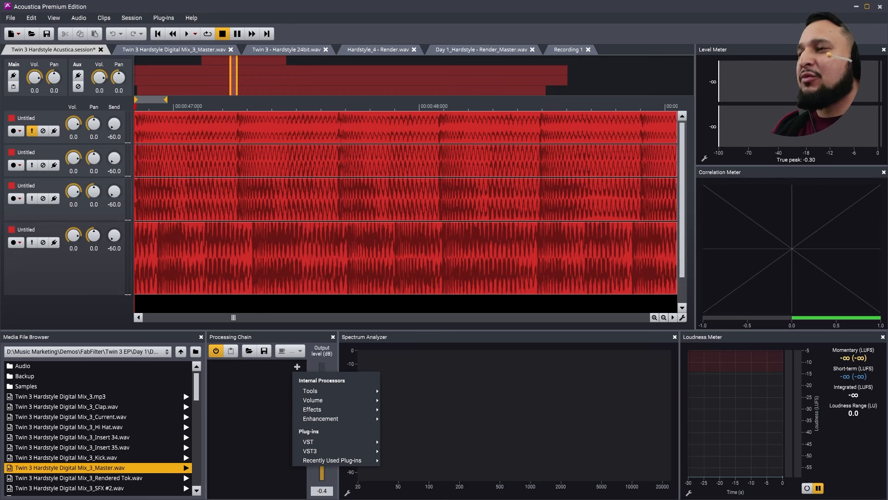
{"action": "left_click", "coordinate": [242, 121]}
- Examine all four tracks' waveforms where the loud section begins around 0:46, both close up and across a wider span
{"action": "scroll", "coordinate": [242, 121], "scroll_direction": "up", "scroll_amount": 6}
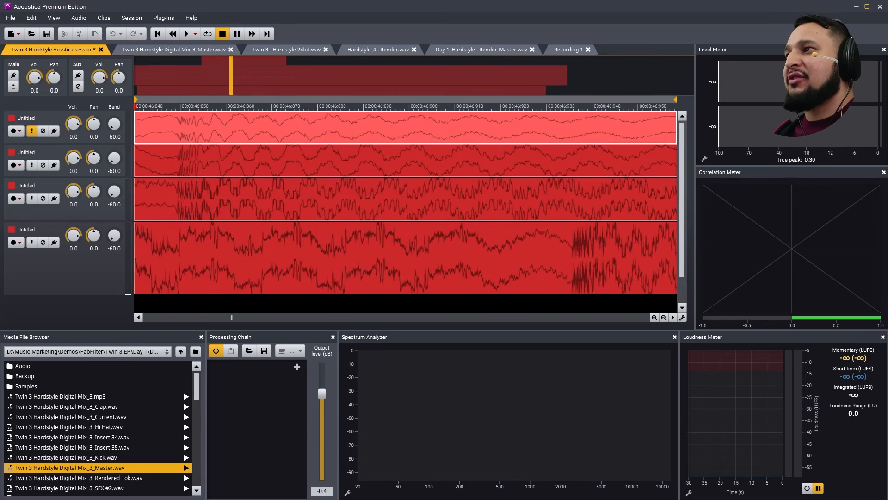
{"action": "scroll", "coordinate": [260, 143], "scroll_direction": "down", "scroll_amount": 10}
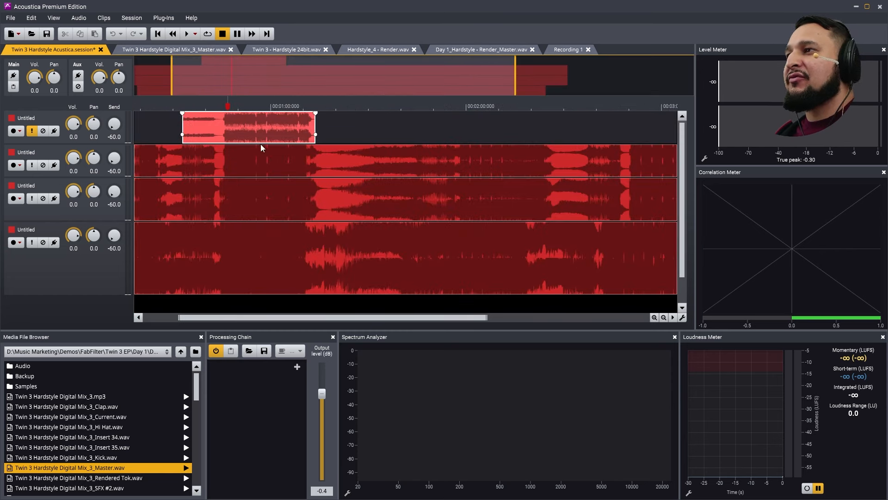
{"action": "scroll", "coordinate": [213, 143], "scroll_direction": "up", "scroll_amount": 3}
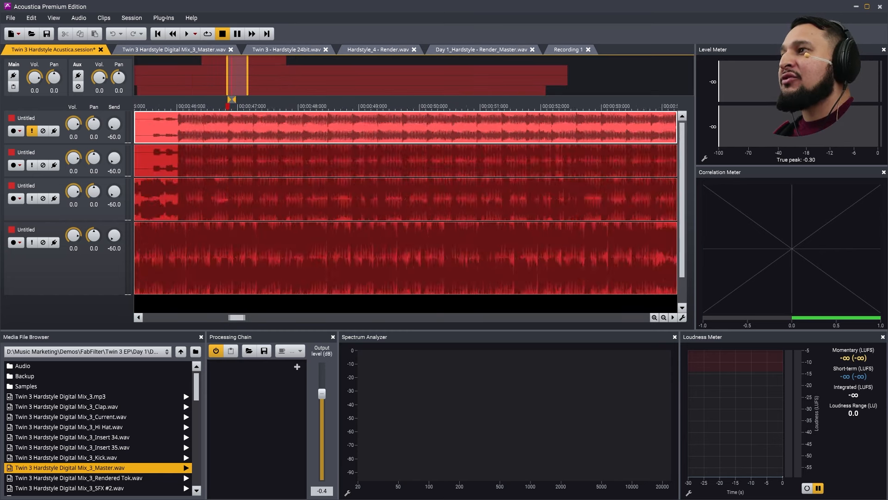
{"action": "left_click", "coordinate": [200, 107]}
{"action": "scroll", "coordinate": [200, 107], "scroll_direction": "up", "scroll_amount": 6}
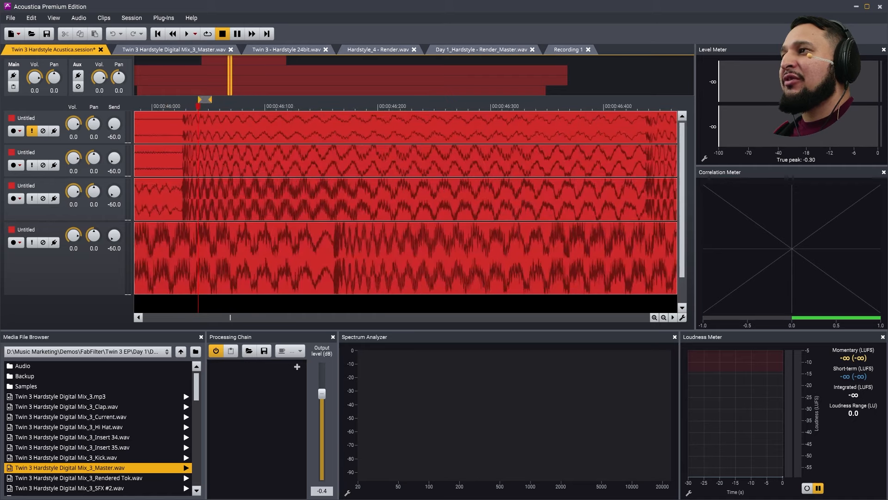
{"action": "scroll", "coordinate": [199, 107], "scroll_direction": "up", "scroll_amount": 2}
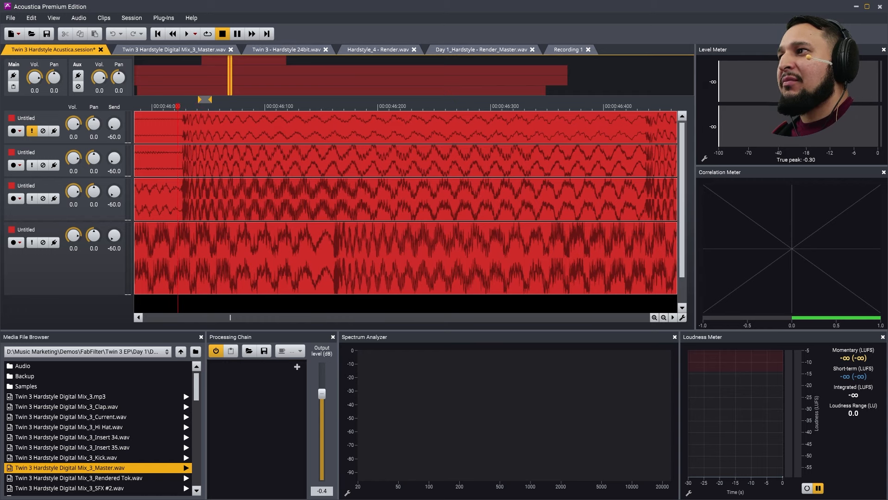
{"action": "scroll", "coordinate": [199, 108], "scroll_direction": "down", "scroll_amount": 4}
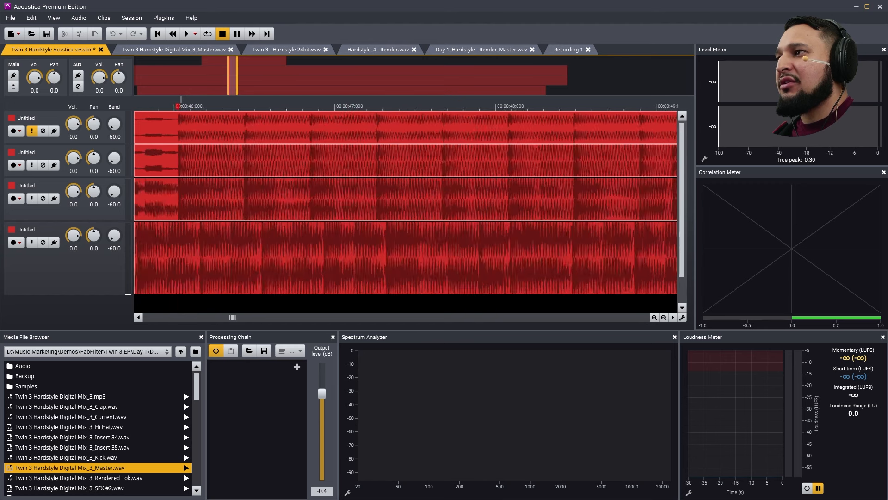
{"action": "scroll", "coordinate": [200, 107], "scroll_direction": "up", "scroll_amount": 5}
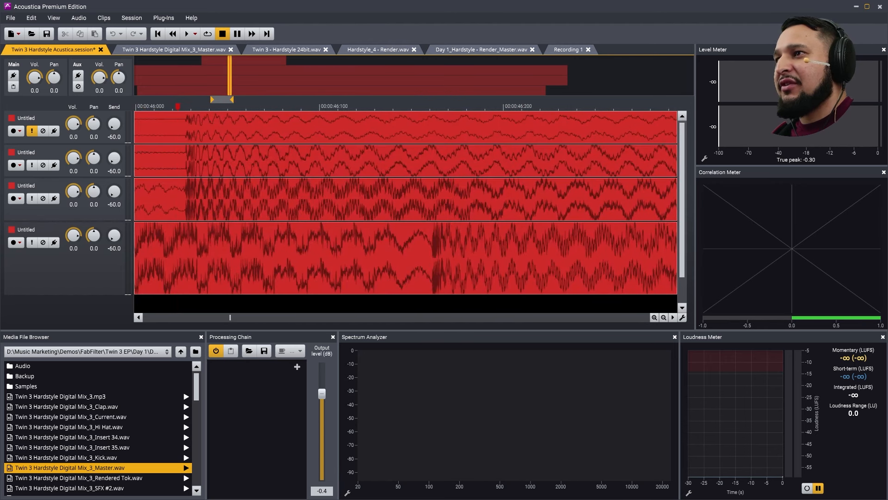
- Play about 0:46.16 to 0:46.23 on the soloed first track, and repeat the passage with the fourth track soloed instead
{"action": "key", "text": "space"}
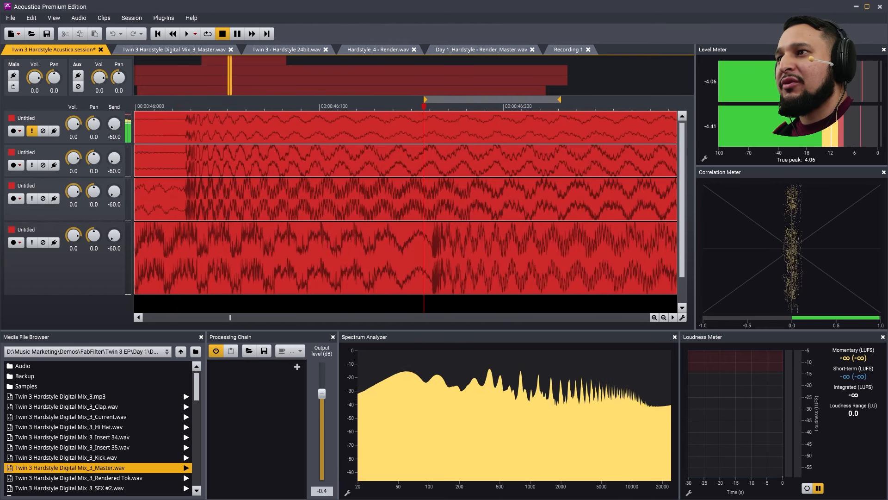
{"action": "left_click", "coordinate": [32, 242]}
{"action": "key", "text": "space"}
{"action": "key", "text": "space"}
{"action": "key", "text": "space"}
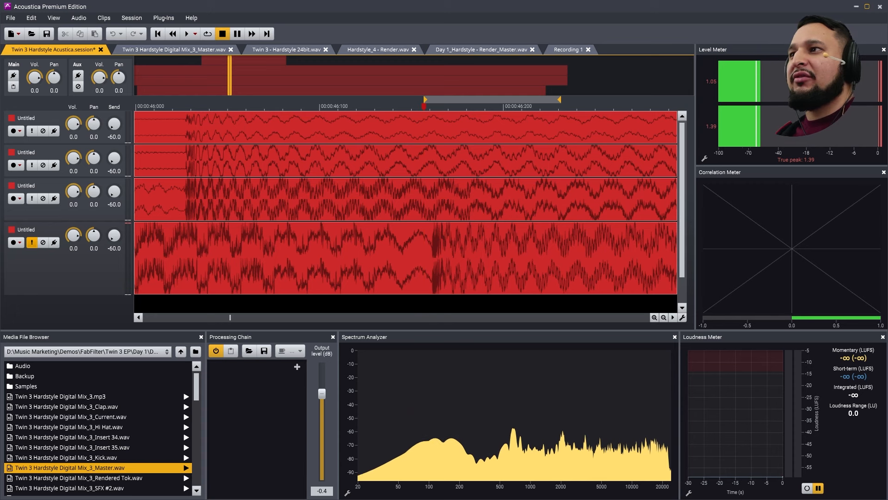
- Shift the fourth track's clip slightly earlier to bring its kick closer to the kicks of the tracks above, undoing the last moves
{"action": "scroll", "coordinate": [423, 202], "scroll_direction": "down", "scroll_amount": 4}
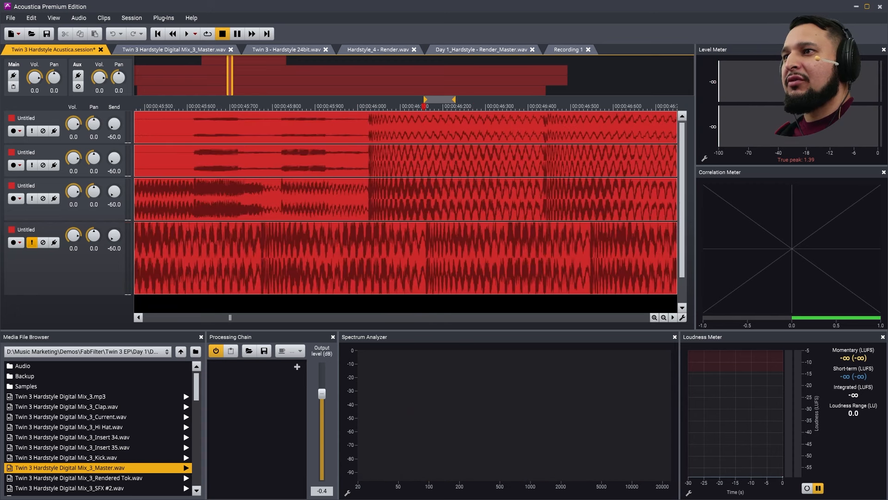
{"action": "scroll", "coordinate": [424, 203], "scroll_direction": "up", "scroll_amount": 3}
{"action": "left_click_drag", "start_coordinate": [430, 259], "coordinate": [533, 259]}
{"action": "left_click_drag", "start_coordinate": [226, 266], "coordinate": [95, 270]}
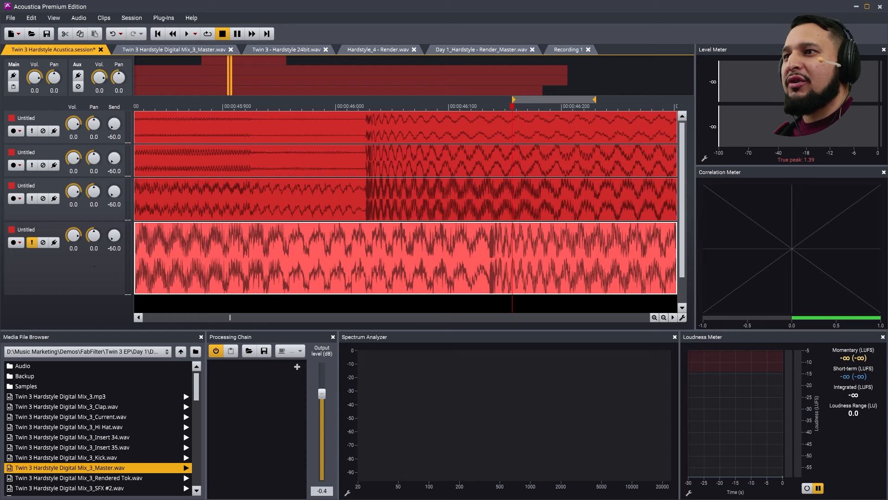
{"action": "key", "text": "ctrl+z"}
{"action": "key", "text": "ctrl+z"}
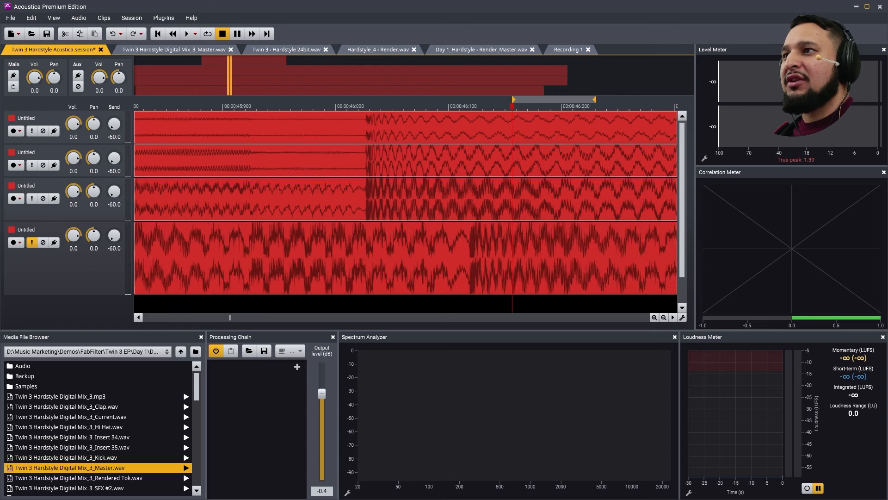
- Enlarge the first track's height and shift its clip to bring its kick near the second track's kick at about 0:46.03
{"action": "left_click_drag", "start_coordinate": [280, 127], "coordinate": [563, 147]}
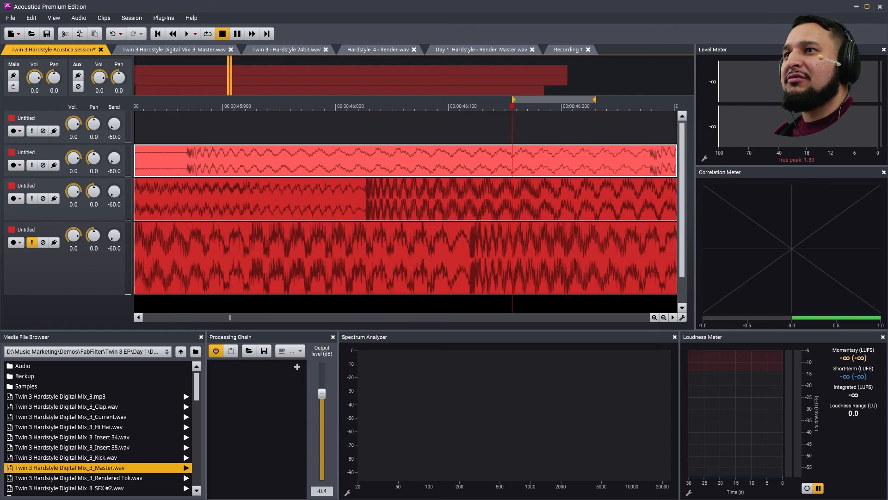
{"action": "key", "text": "ctrl+z"}
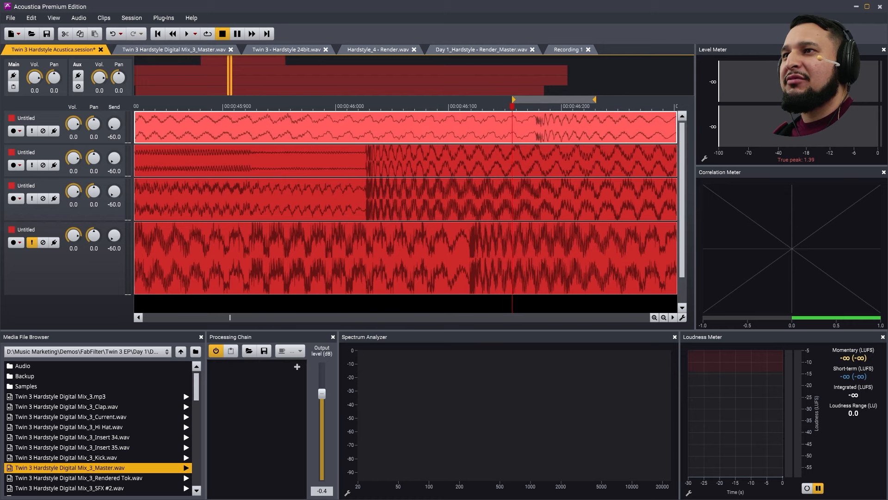
{"action": "left_click_drag", "start_coordinate": [283, 129], "coordinate": [107, 241]}
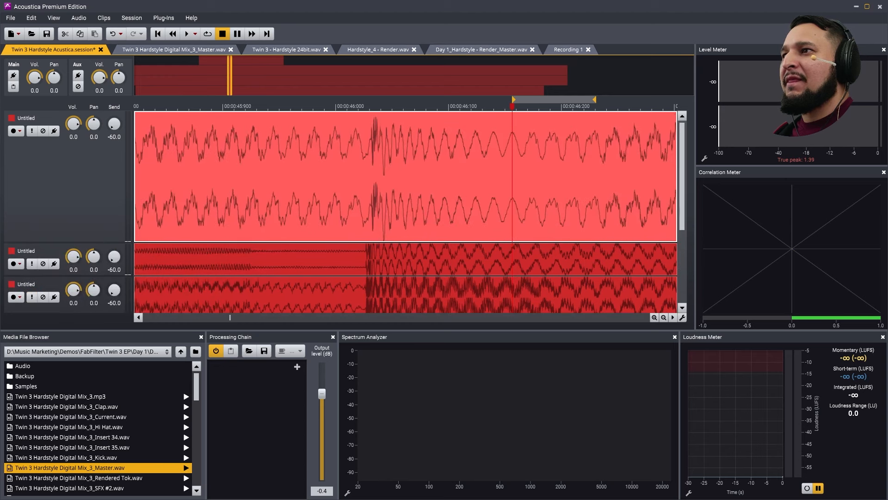
{"action": "left_click_drag", "start_coordinate": [523, 176], "coordinate": [166, 176]}
{"action": "left_click_drag", "start_coordinate": [554, 176], "coordinate": [410, 176]}
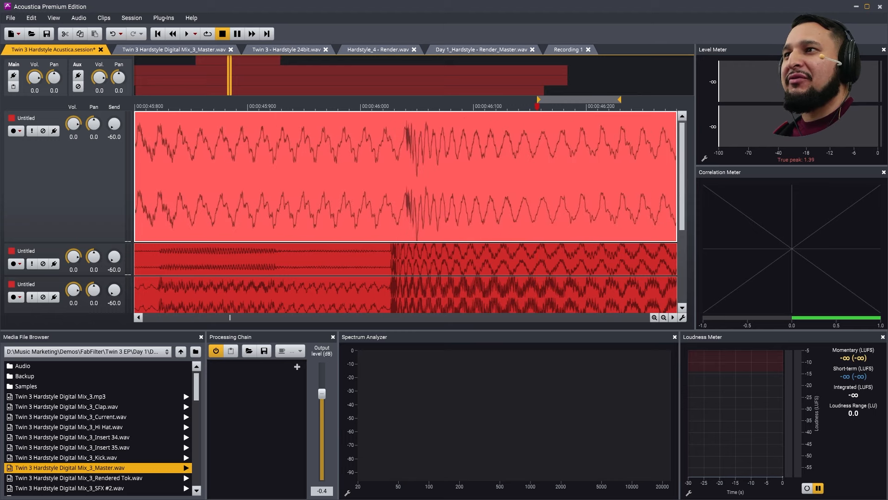
- Undo the last moves of the first track's clip and view all the tracks across the whole song
{"action": "key", "text": "ctrl+z"}
{"action": "key", "text": "ctrl+z"}
{"action": "key", "text": "ctrl+z"}
{"action": "key", "text": "ctrl+z"}
{"action": "scroll", "coordinate": [528, 217], "scroll_direction": "down", "scroll_amount": 10}
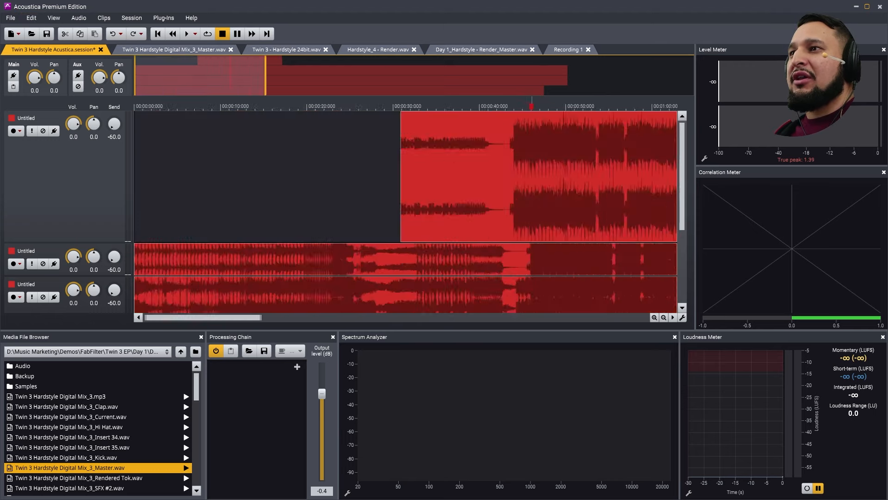
{"action": "scroll", "coordinate": [682, 231], "scroll_direction": "down", "scroll_amount": 3}
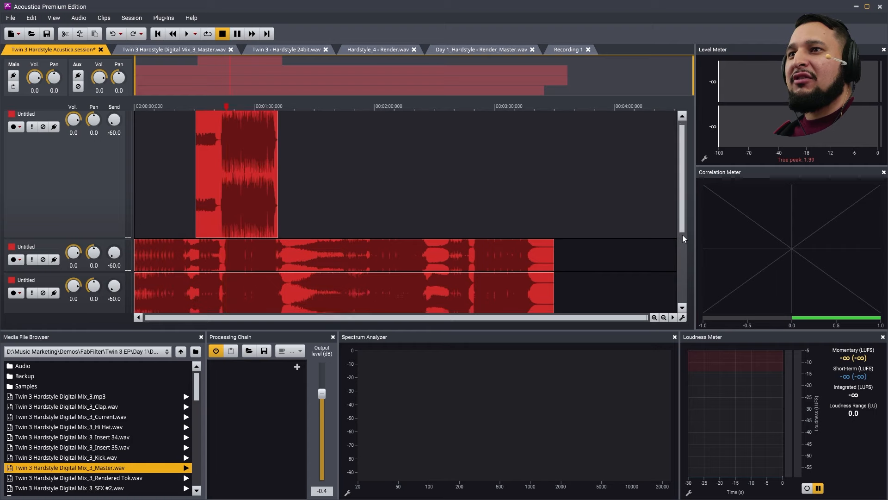
{"action": "left_click", "coordinate": [683, 117]}
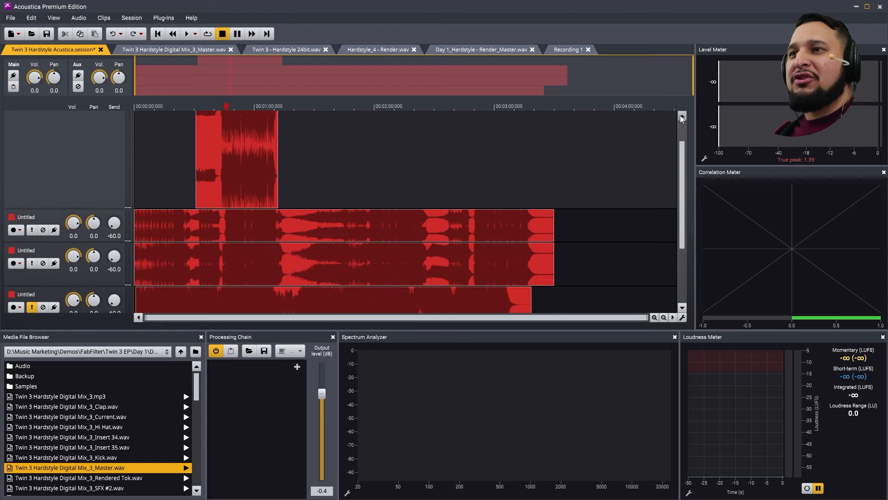
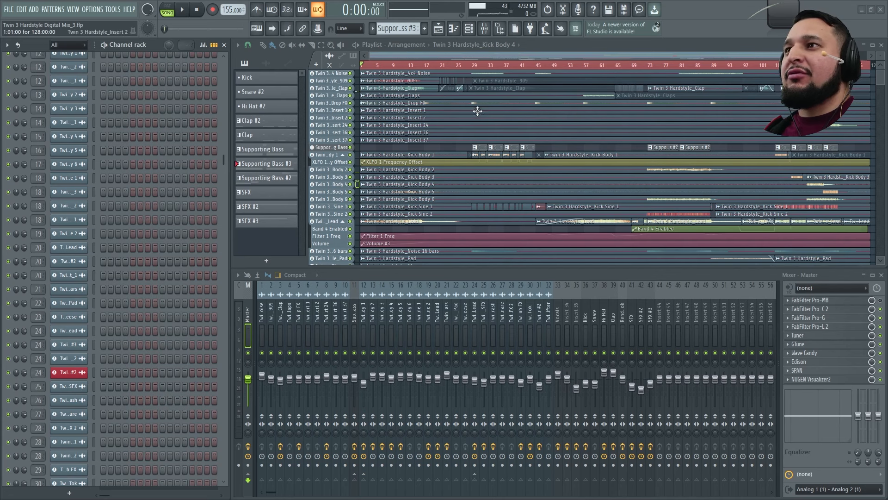
- Switch to the FL Studio project and examine the playlist arrangement around the Supporting Bass and Kick Body 1 tracks
{"action": "scroll", "coordinate": [477, 111], "scroll_direction": "down", "scroll_amount": 3}
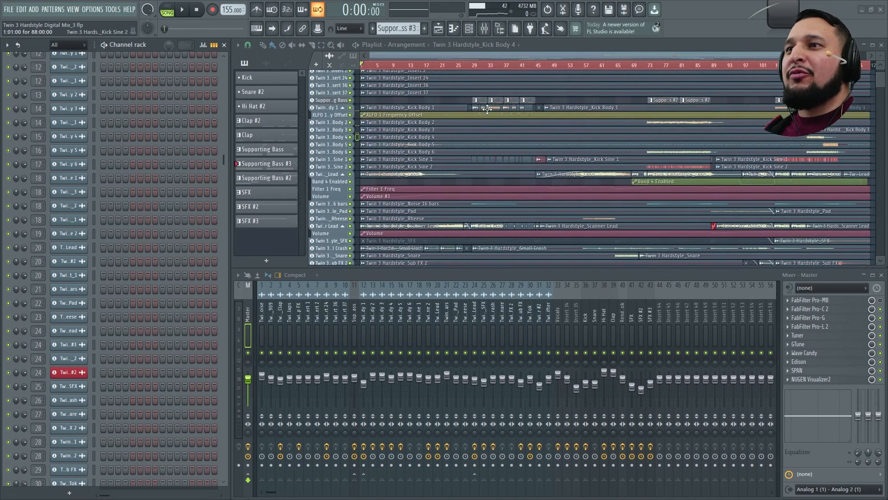
{"action": "scroll", "coordinate": [487, 109], "scroll_direction": "down", "scroll_amount": 3}
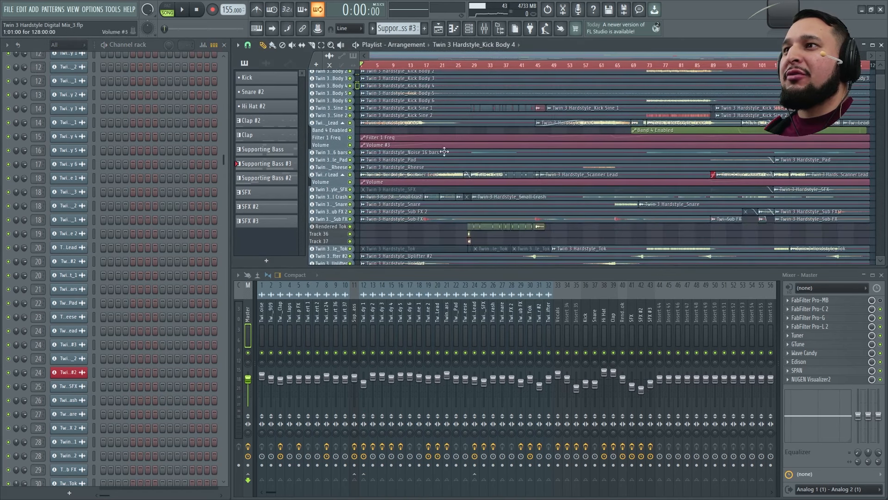
{"action": "left_click_drag", "start_coordinate": [406, 186], "coordinate": [551, 180]}
{"action": "scroll", "coordinate": [551, 179], "scroll_direction": "up", "scroll_amount": 9}
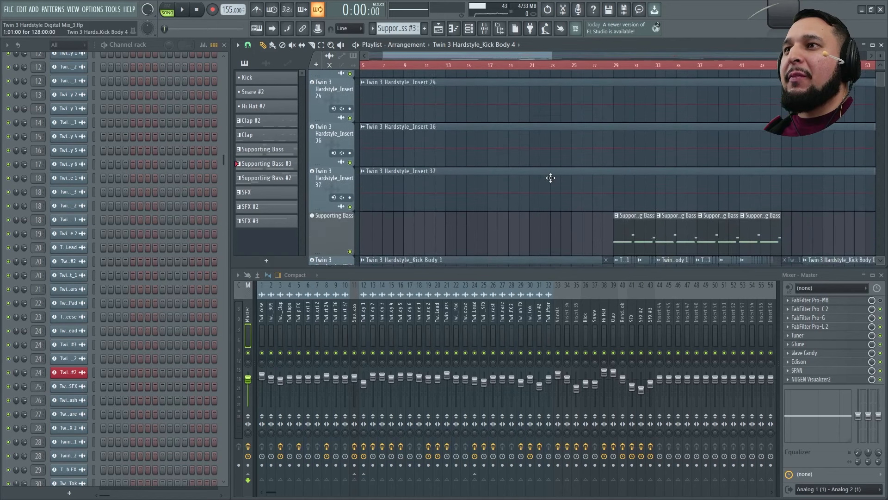
{"action": "scroll", "coordinate": [550, 178], "scroll_direction": "up", "scroll_amount": 5}
{"action": "scroll", "coordinate": [551, 178], "scroll_direction": "down", "scroll_amount": 5}
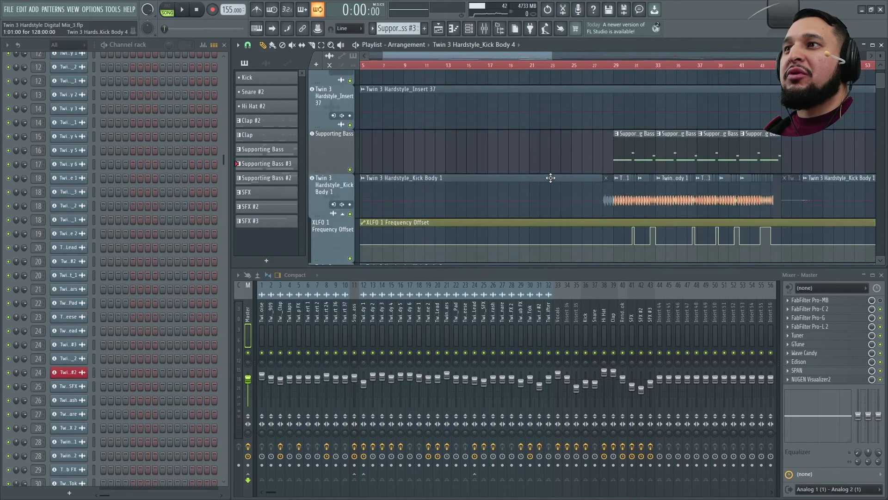
- Examine the playlist across the whole song, from the Kick Body and Kick Sine tracks back up to the first track
{"action": "scroll", "coordinate": [485, 201], "scroll_direction": "down", "scroll_amount": 3}
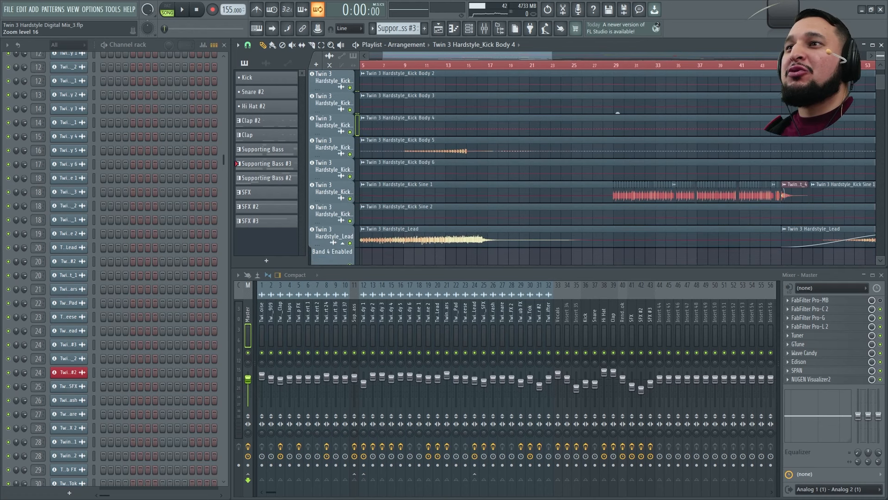
{"action": "scroll", "coordinate": [484, 202], "scroll_direction": "down", "scroll_amount": 4}
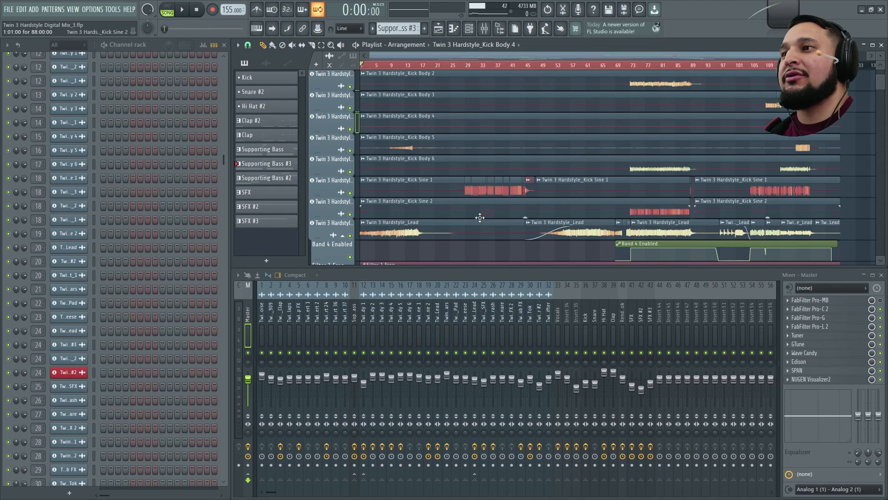
{"action": "scroll", "coordinate": [480, 217], "scroll_direction": "up", "scroll_amount": 10}
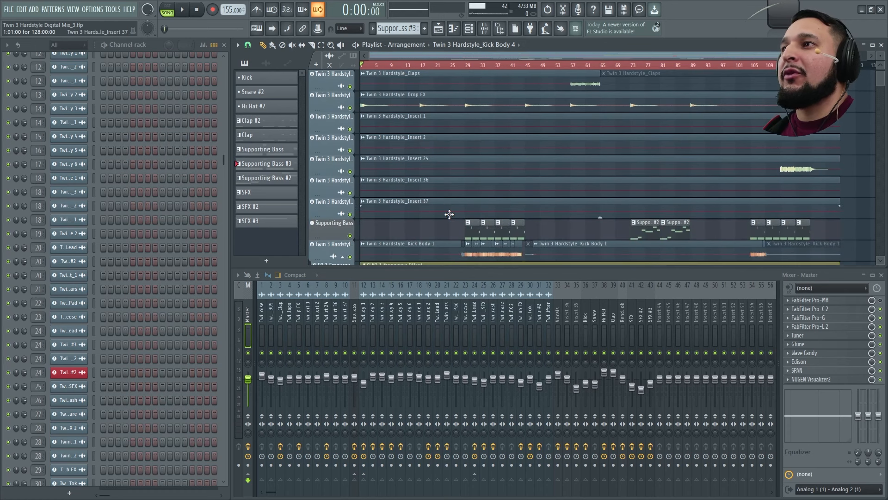
{"action": "scroll", "coordinate": [54, 224], "scroll_direction": "up", "scroll_amount": 10}
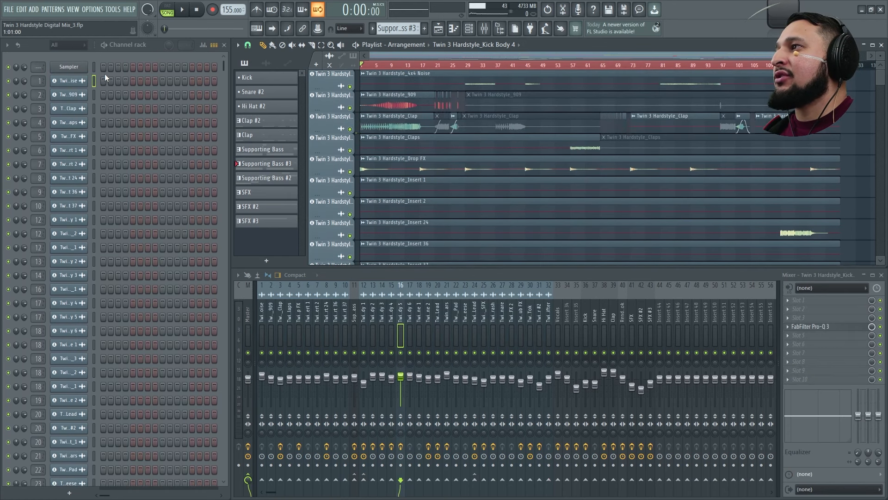
- Look through the channel rack from the first Twin 3 Hardstyle stem to the vocal, drum and automation channels
{"action": "scroll", "coordinate": [122, 207], "scroll_direction": "down", "scroll_amount": 8}
{"action": "scroll", "coordinate": [119, 294], "scroll_direction": "down", "scroll_amount": 7}
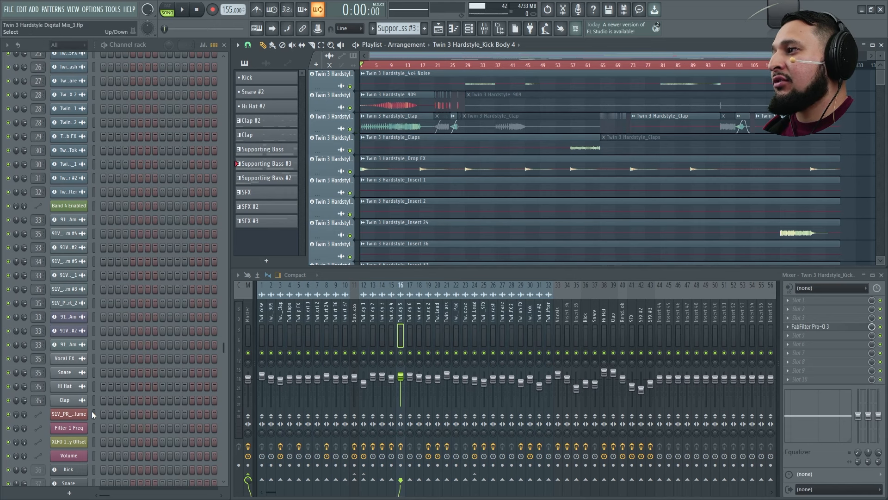
{"action": "scroll", "coordinate": [90, 409], "scroll_direction": "down", "scroll_amount": 3}
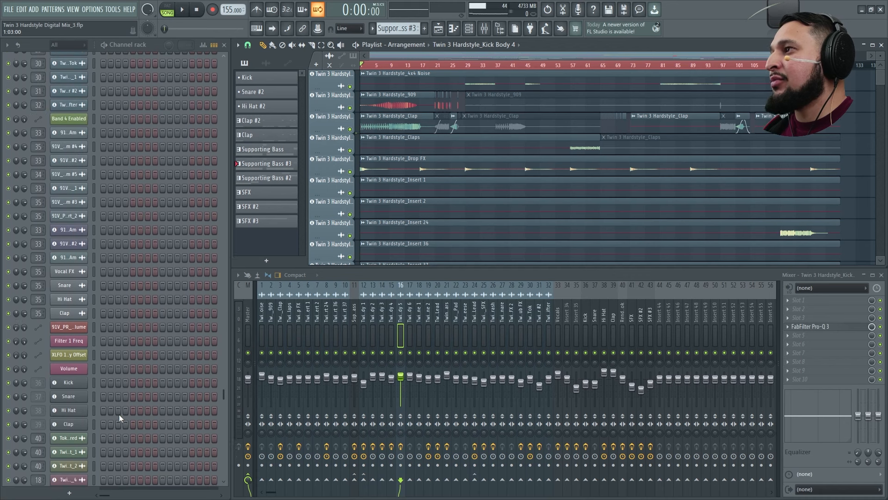
{"action": "scroll", "coordinate": [118, 414], "scroll_direction": "up", "scroll_amount": 5}
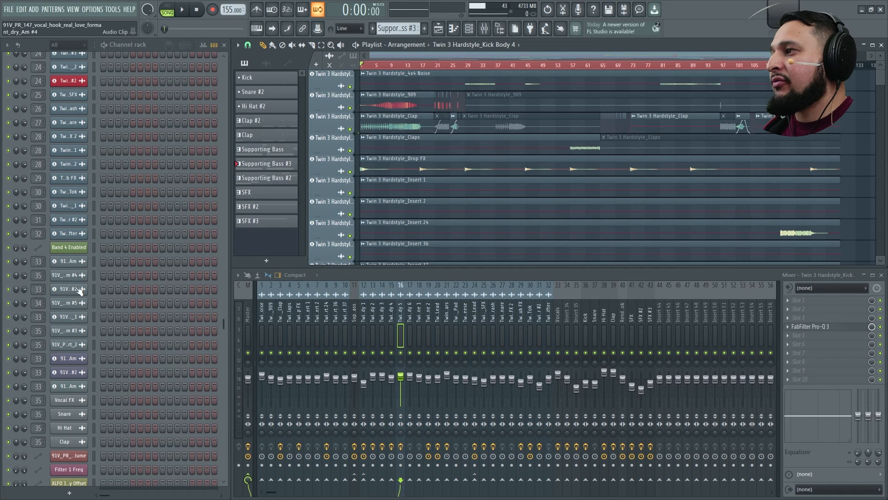
{"action": "scroll", "coordinate": [107, 406], "scroll_direction": "up", "scroll_amount": 8}
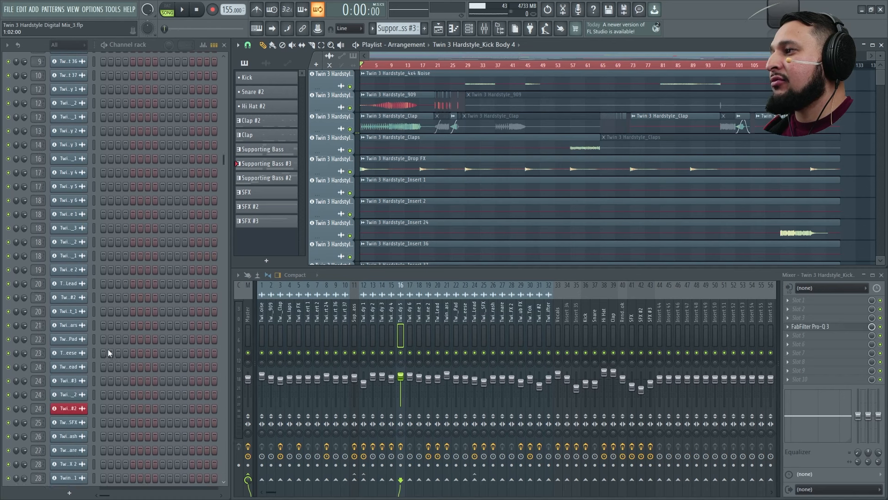
{"action": "scroll", "coordinate": [108, 349], "scroll_direction": "down", "scroll_amount": 4}
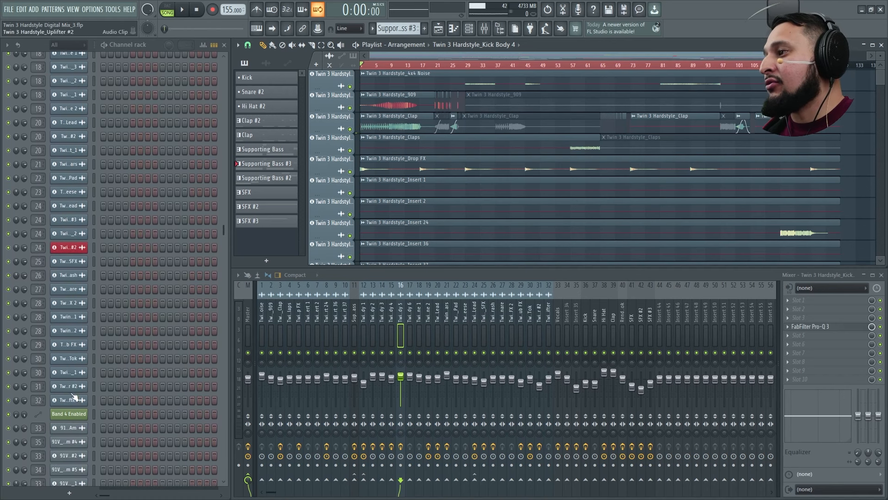
{"action": "scroll", "coordinate": [74, 397], "scroll_direction": "down", "scroll_amount": 2}
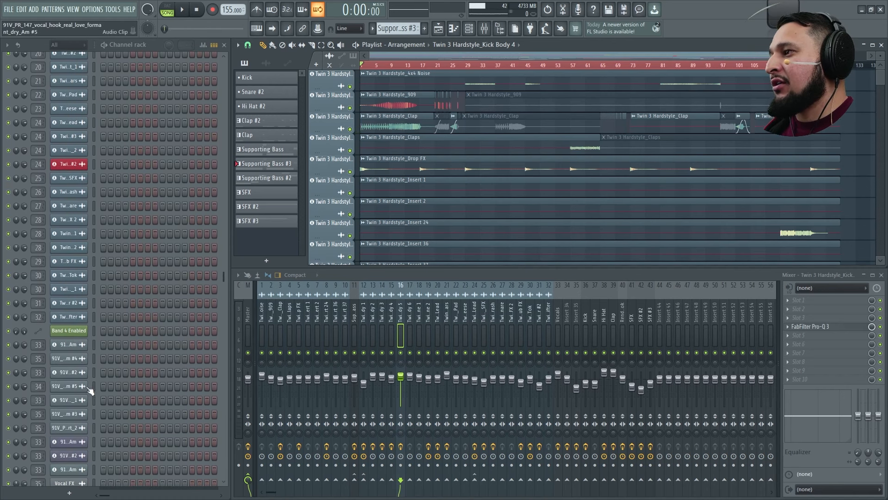
- Check the first vocal hook channel and the vocal hook's Part_2 channel, including their mixer routing
{"action": "left_click", "coordinate": [75, 347]}
{"action": "left_click", "coordinate": [76, 347]}
{"action": "scroll", "coordinate": [74, 391], "scroll_direction": "down", "scroll_amount": 1}
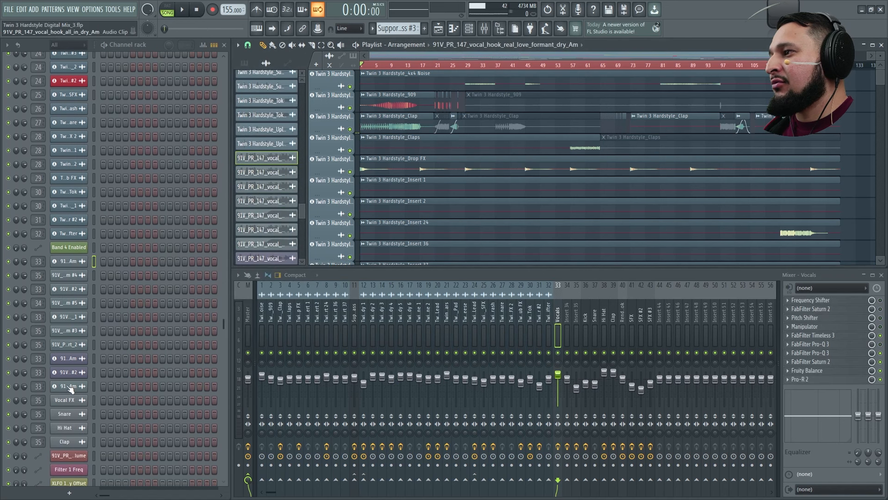
{"action": "left_click", "coordinate": [74, 388]}
{"action": "left_click", "coordinate": [74, 388]}
{"action": "scroll", "coordinate": [73, 380], "scroll_direction": "down", "scroll_amount": 2}
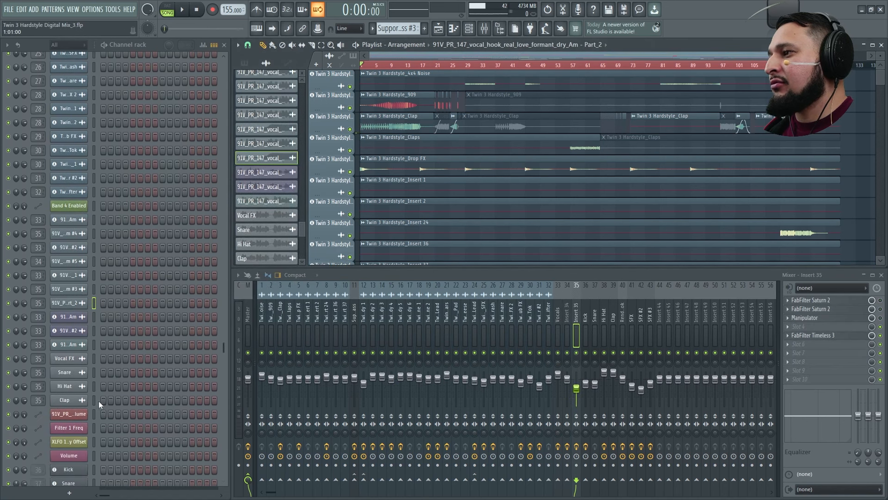
- Inspect the audio clip settings of the Vocal FX and Clap channels and close them
{"action": "left_click", "coordinate": [68, 360]}
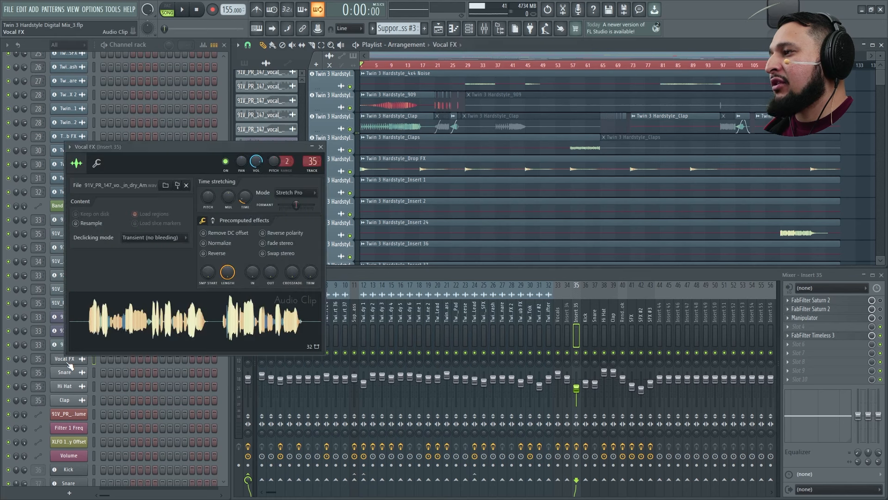
{"action": "left_click", "coordinate": [68, 360]}
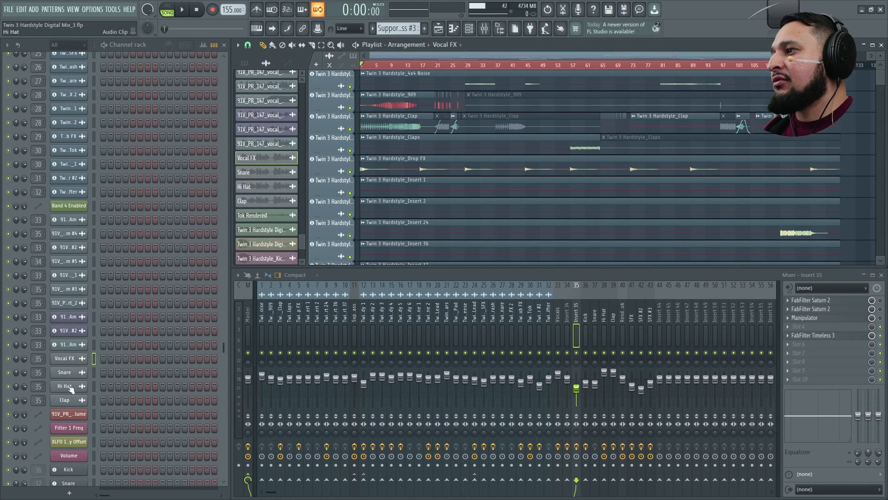
{"action": "left_click", "coordinate": [68, 397]}
{"action": "left_click", "coordinate": [67, 397]}
{"action": "left_click", "coordinate": [67, 397]}
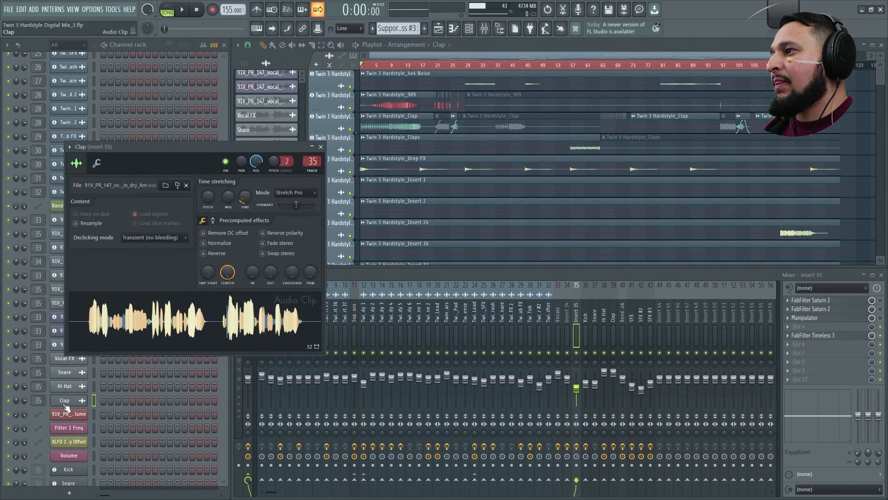
{"action": "scroll", "coordinate": [98, 391], "scroll_direction": "down", "scroll_amount": 1}
{"action": "scroll", "coordinate": [97, 390], "scroll_direction": "down", "scroll_amount": 2}
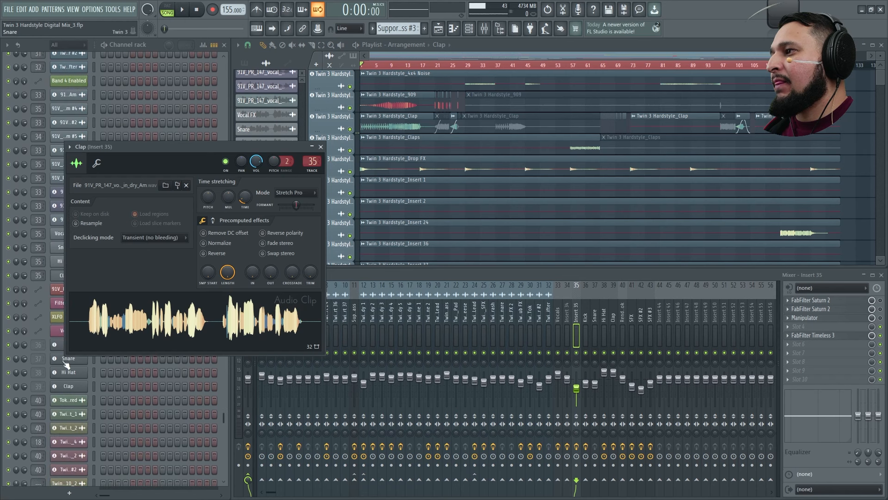
{"action": "left_click", "coordinate": [322, 147]}
- View the FabFilter Twin 3 instruments on the Kick and Hi Hat channels and close them
{"action": "left_click", "coordinate": [69, 345]}
{"action": "left_click", "coordinate": [74, 375]}
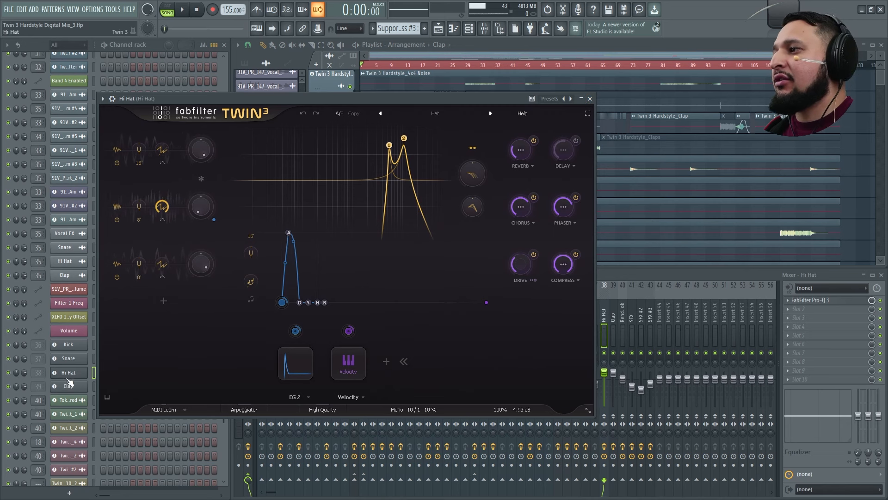
{"action": "left_click", "coordinate": [74, 376]}
{"action": "scroll", "coordinate": [104, 447], "scroll_direction": "down", "scroll_amount": 5}
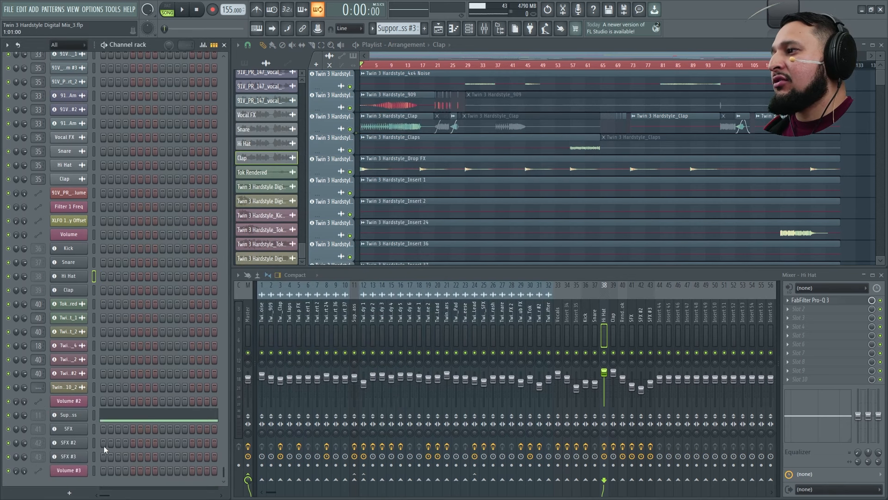
- View the FabFilter Twin 3 patches of the Supporting Bass, SFX #2 and SFX #3 channels and close them
{"action": "left_click", "coordinate": [77, 419]}
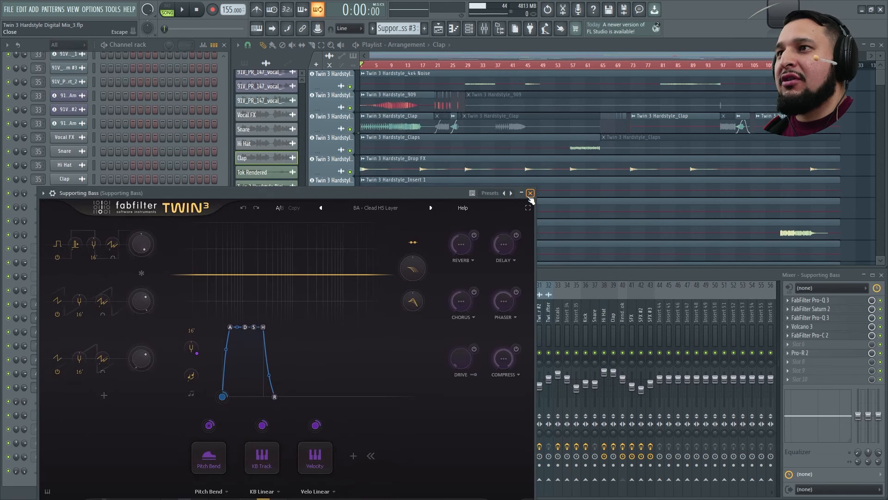
{"action": "left_click", "coordinate": [532, 192]}
{"action": "left_click", "coordinate": [74, 444]}
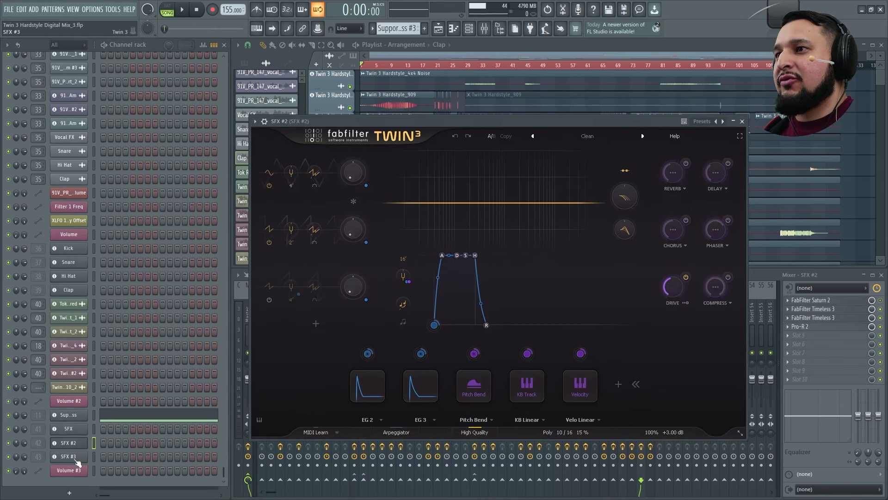
{"action": "left_click", "coordinate": [68, 456]}
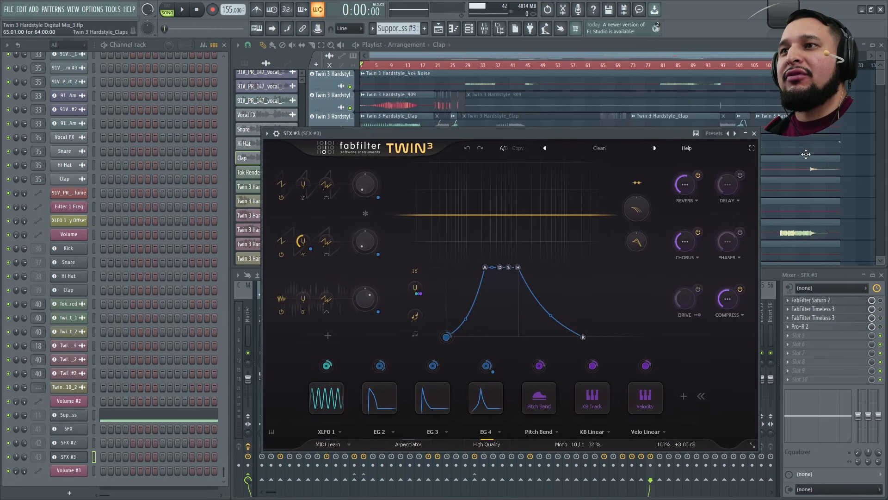
{"action": "left_click", "coordinate": [754, 133]}
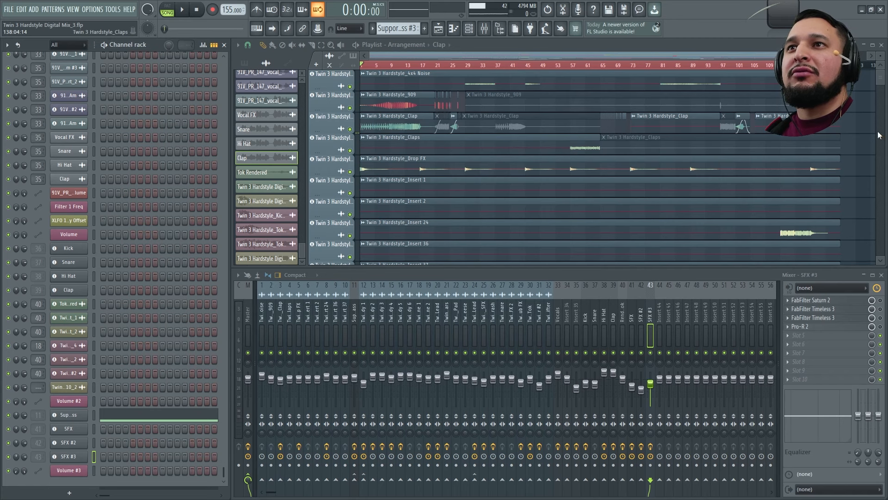
{"action": "key", "text": "alt+F8"}
{"action": "key", "text": "alt+F8"}
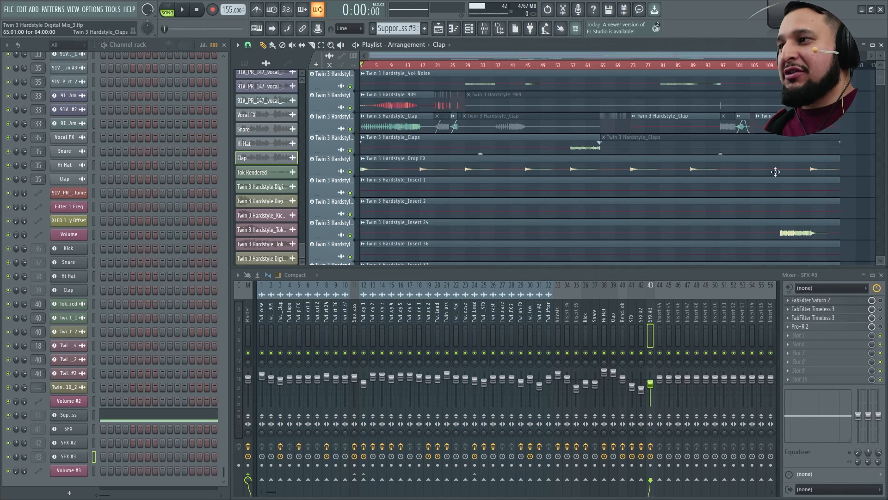
- Select the Master mixer track and bring up its NUGEN Visualizer2 analyzer
{"action": "left_click", "coordinate": [248, 319]}
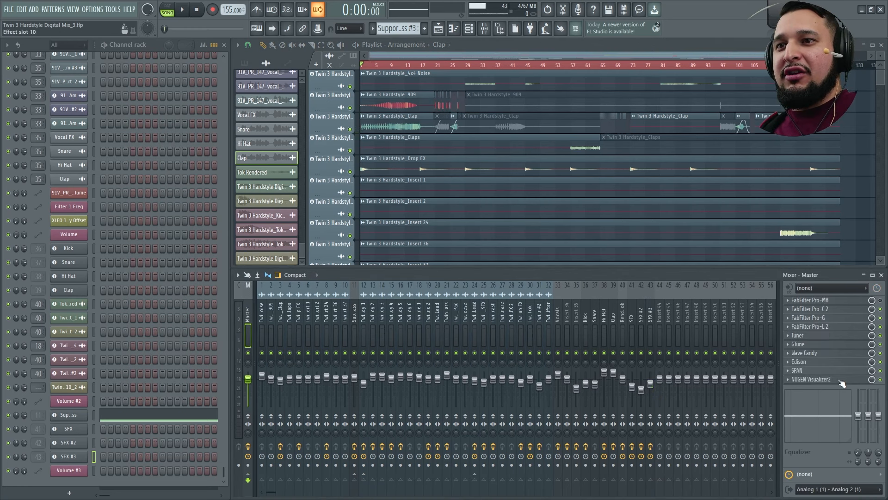
{"action": "left_click", "coordinate": [823, 379]}
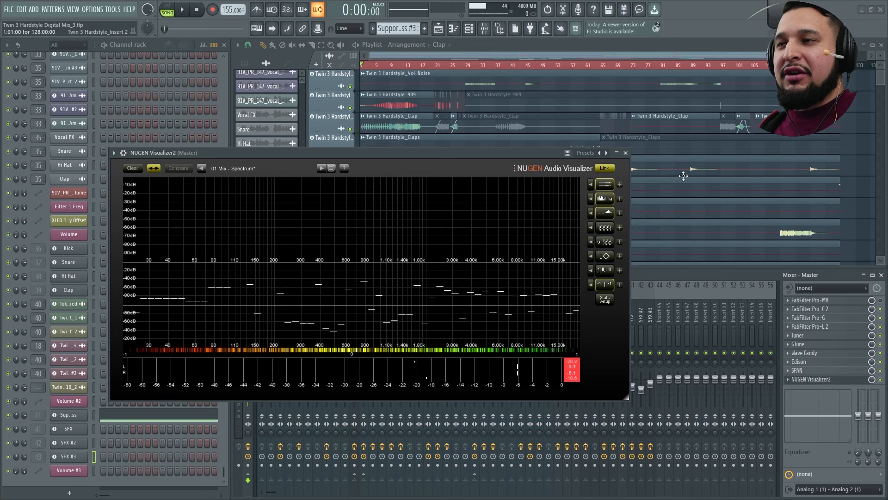
{"action": "left_click", "coordinate": [625, 153]}
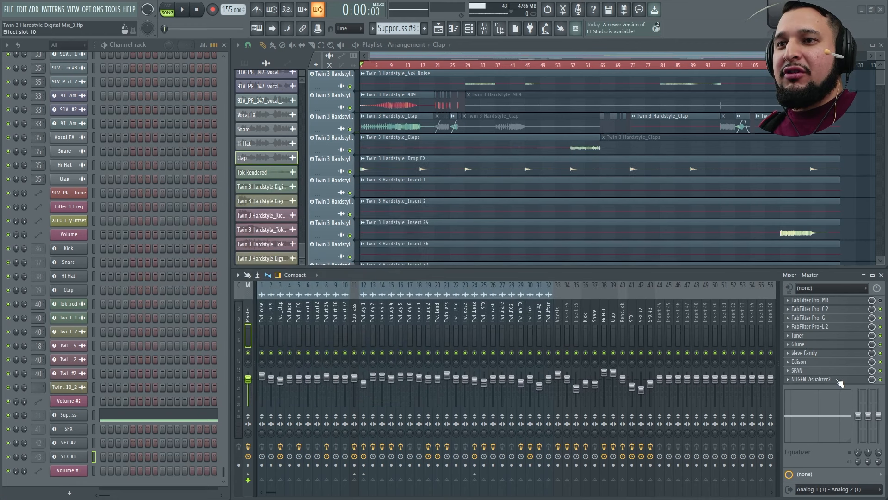
{"action": "left_click", "coordinate": [838, 380]}
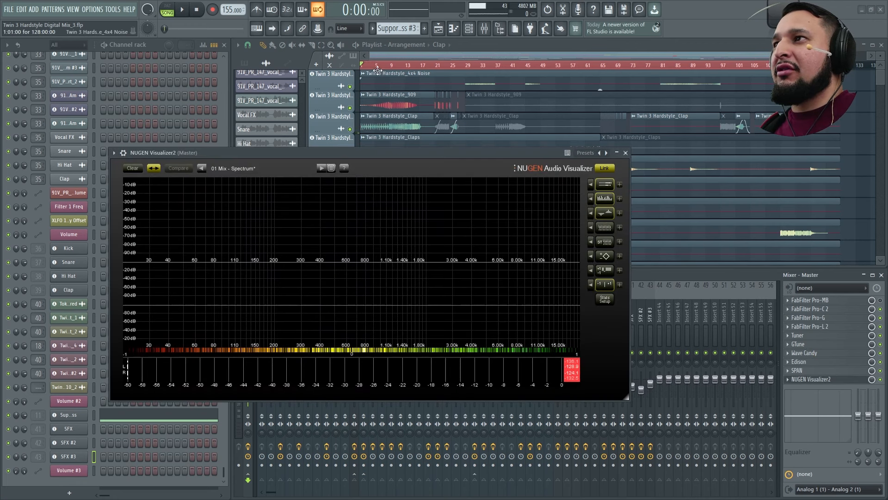
- Open the Supporting Bass instrument and play the song from the start, then close the instrument and NUGEN Visualizer2 windows
{"action": "left_click", "coordinate": [68, 415]}
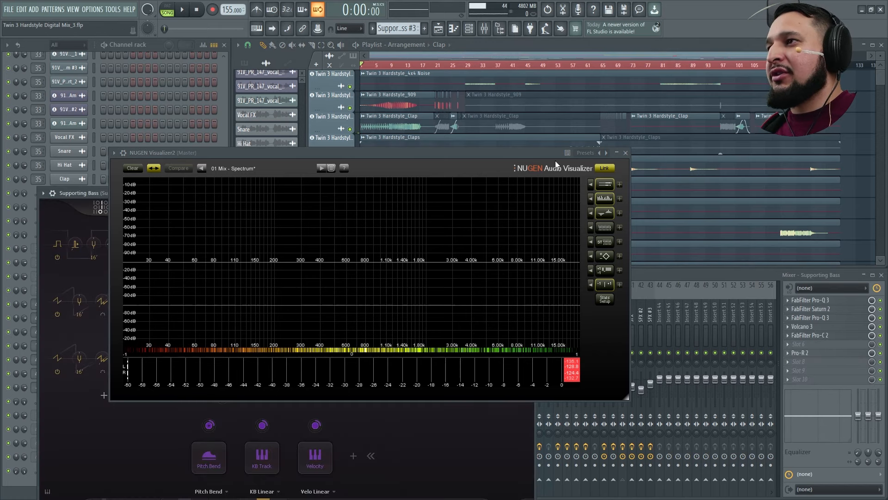
{"action": "key", "text": "space"}
{"action": "left_click_drag", "start_coordinate": [89, 197], "coordinate": [119, 85]}
{"action": "left_click", "coordinate": [626, 153]}
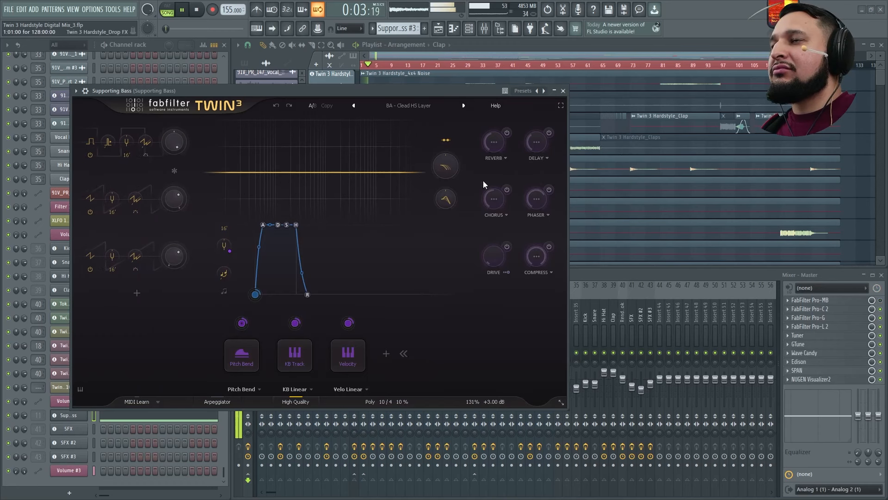
{"action": "left_click", "coordinate": [563, 91]}
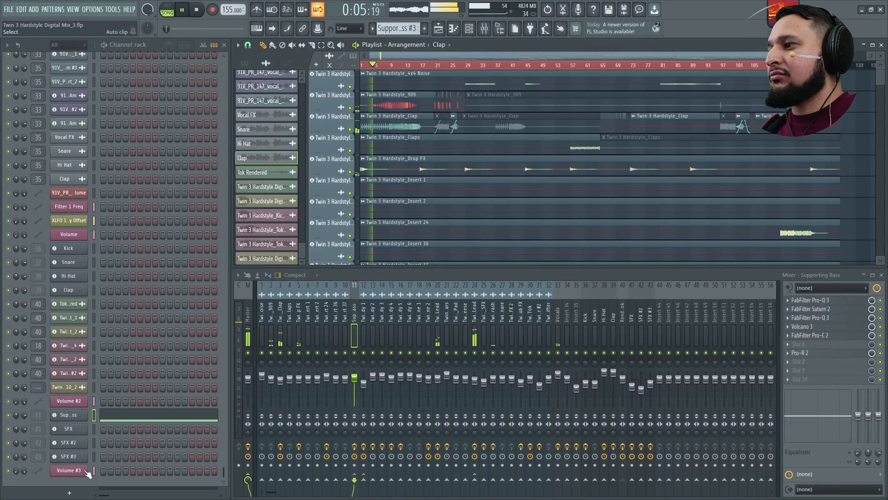
- Scan the whole channel rack during playback and select the Master mixer track to view its effects
{"action": "scroll", "coordinate": [158, 373], "scroll_direction": "up", "scroll_amount": 15}
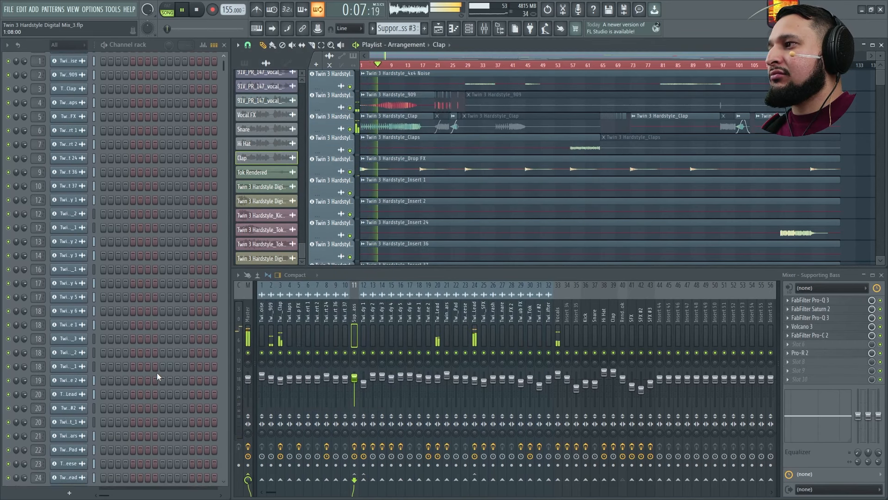
{"action": "scroll", "coordinate": [157, 373], "scroll_direction": "down", "scroll_amount": 15}
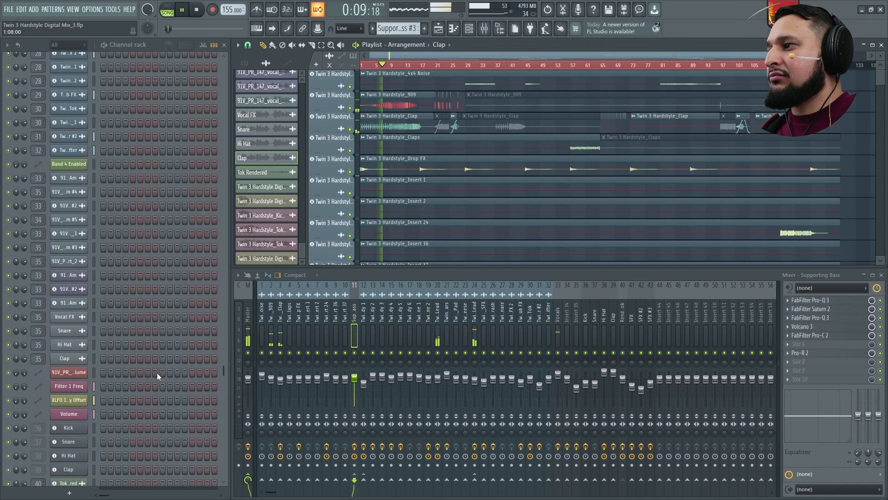
{"action": "scroll", "coordinate": [157, 373], "scroll_direction": "down", "scroll_amount": 5}
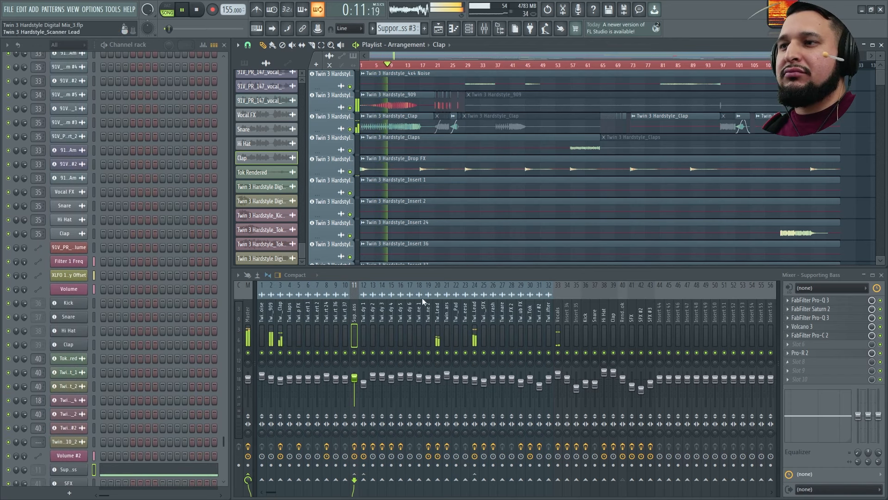
{"action": "left_click", "coordinate": [249, 308]}
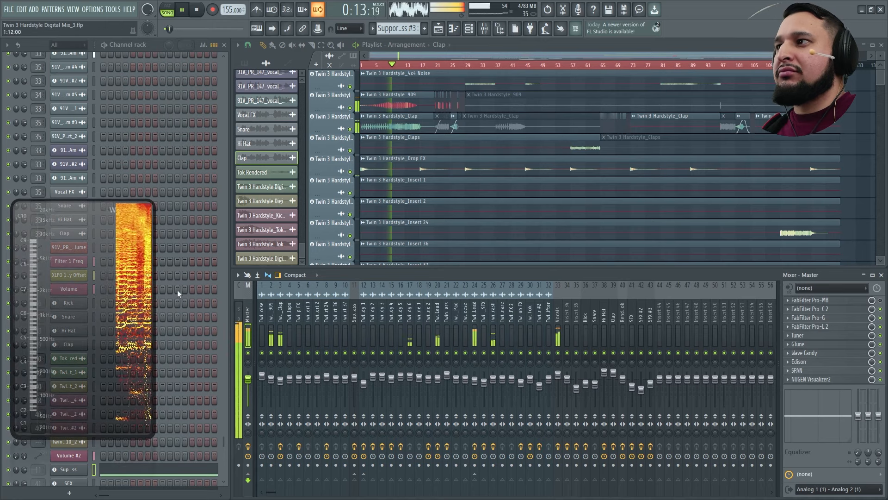
{"action": "scroll", "coordinate": [138, 420], "scroll_direction": "down", "scroll_amount": 2}
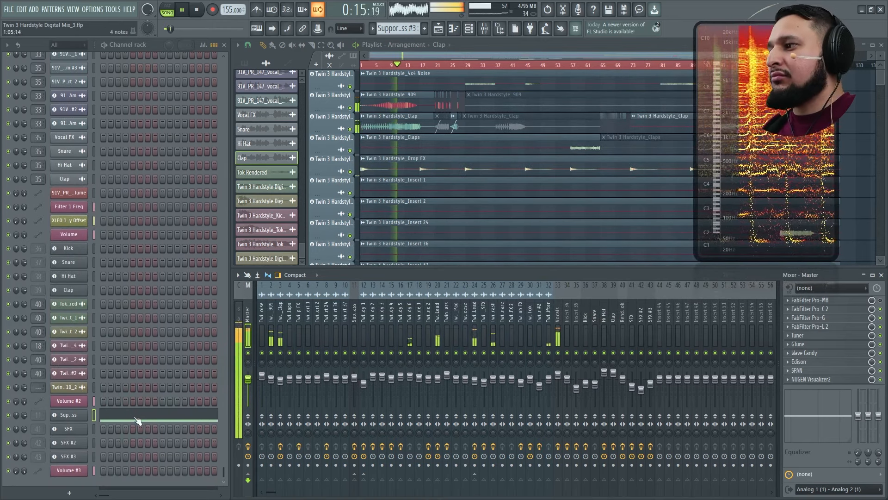
- View the FabFilter Twin 3 patches of the Supporting Bass and SFX #3 channels during playback and close them
{"action": "left_click", "coordinate": [72, 420]}
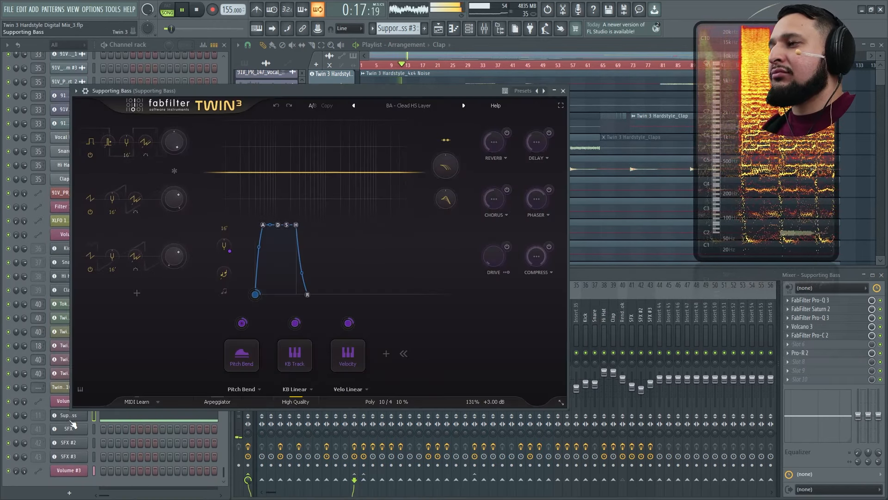
{"action": "left_click", "coordinate": [69, 456]}
{"action": "left_click_drag", "start_coordinate": [621, 134], "coordinate": [378, 156]}
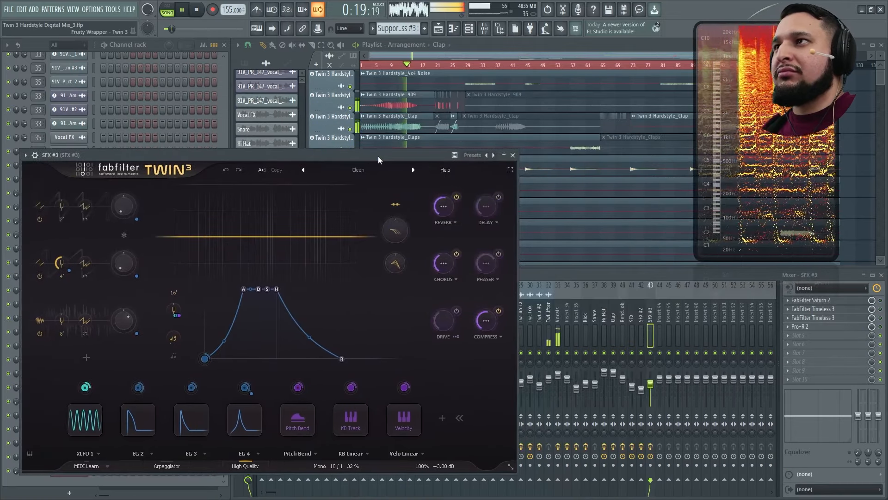
{"action": "left_click", "coordinate": [512, 155]}
- Pick the Clap #2 pattern clip in the playlist, view the Twin 3 patches of the Kick, Snare and Clap channels, and close them
{"action": "scroll", "coordinate": [415, 249], "scroll_direction": "down", "scroll_amount": 5}
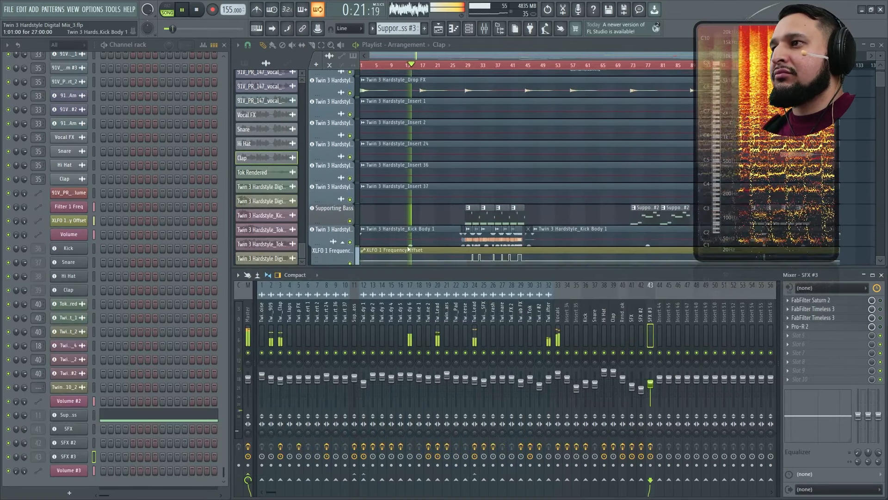
{"action": "scroll", "coordinate": [415, 249], "scroll_direction": "down", "scroll_amount": 14}
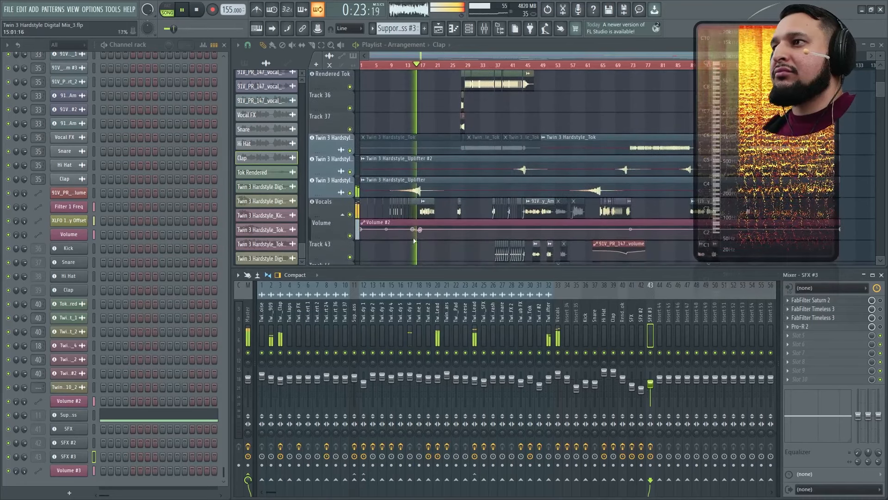
{"action": "scroll", "coordinate": [417, 239], "scroll_direction": "up", "scroll_amount": 3}
{"action": "scroll", "coordinate": [438, 234], "scroll_direction": "down", "scroll_amount": 10}
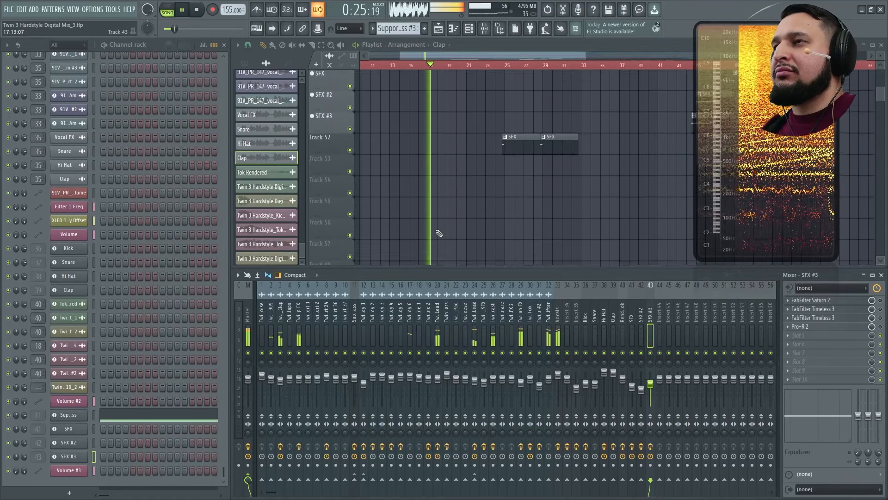
{"action": "scroll", "coordinate": [479, 119], "scroll_direction": "up", "scroll_amount": 2}
{"action": "left_click", "coordinate": [466, 124]}
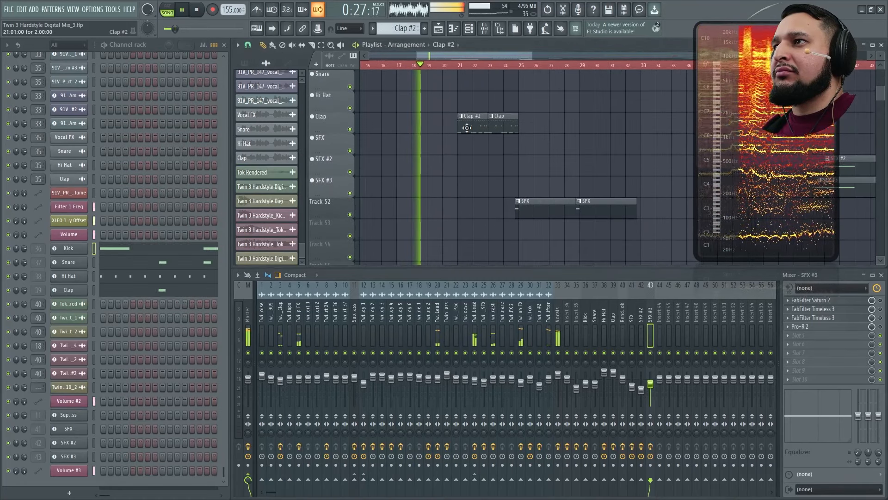
{"action": "left_click", "coordinate": [74, 249]}
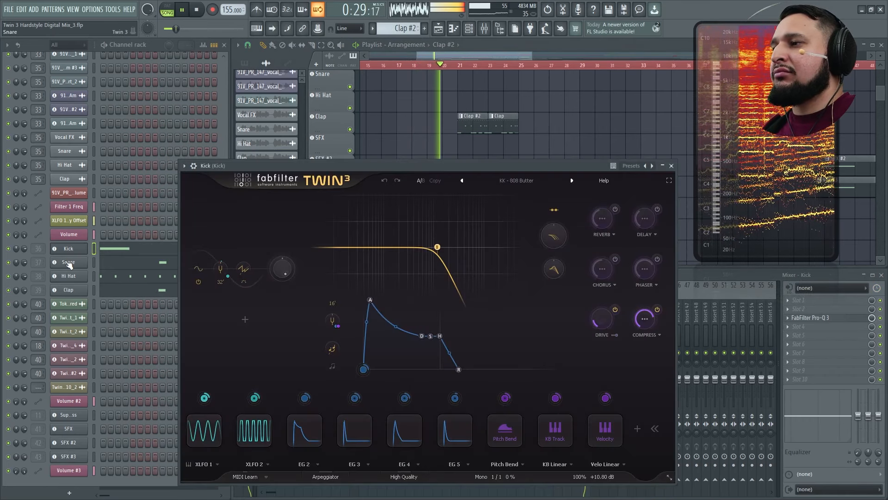
{"action": "left_click", "coordinate": [70, 263]}
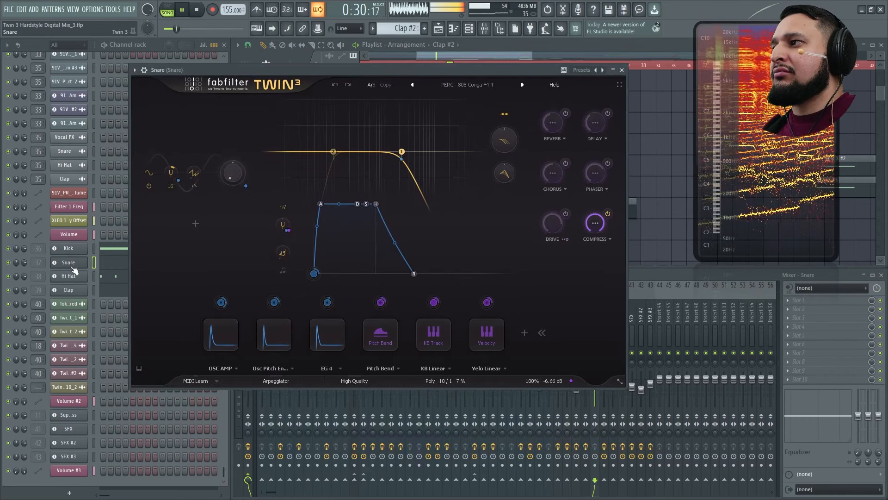
{"action": "left_click", "coordinate": [69, 290]}
{"action": "left_click_drag", "start_coordinate": [543, 135], "coordinate": [415, 130]}
{"action": "left_click", "coordinate": [571, 130]}
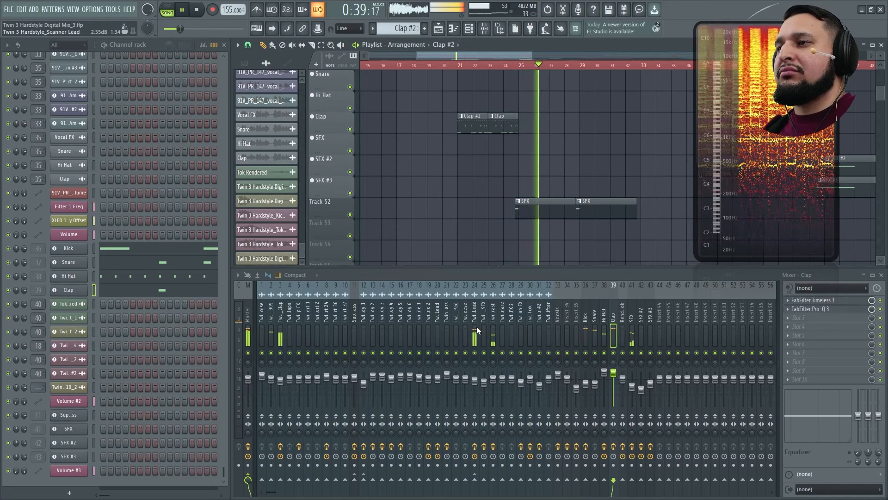
- Pick the SFX pattern clip on playlist Track 52, view the SFX channel's Twin 3 patch and close it
{"action": "scroll", "coordinate": [608, 201], "scroll_direction": "down", "scroll_amount": 2}
{"action": "scroll", "coordinate": [608, 200], "scroll_direction": "up", "scroll_amount": 1}
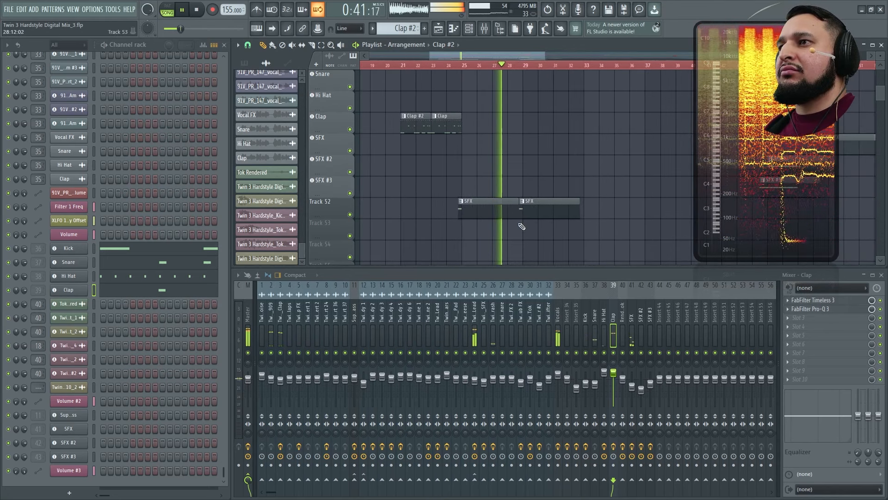
{"action": "left_click", "coordinate": [527, 214]}
{"action": "left_click", "coordinate": [69, 429]}
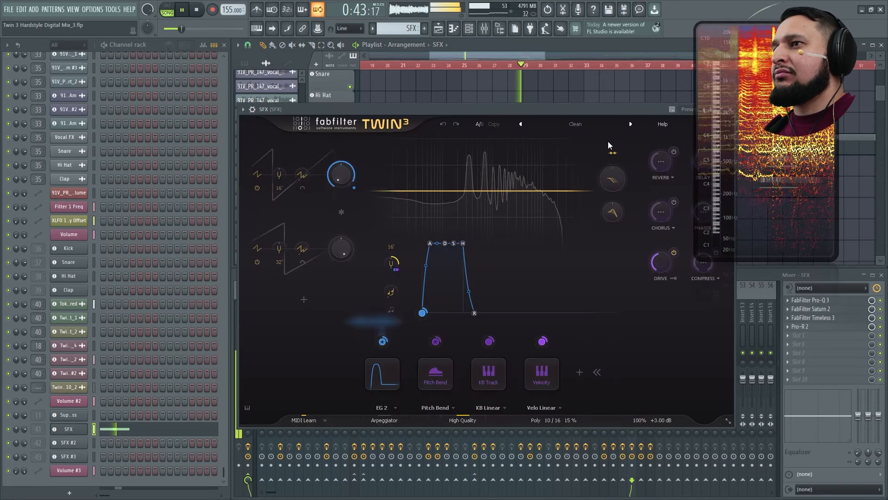
{"action": "left_click_drag", "start_coordinate": [519, 109], "coordinate": [376, 119]}
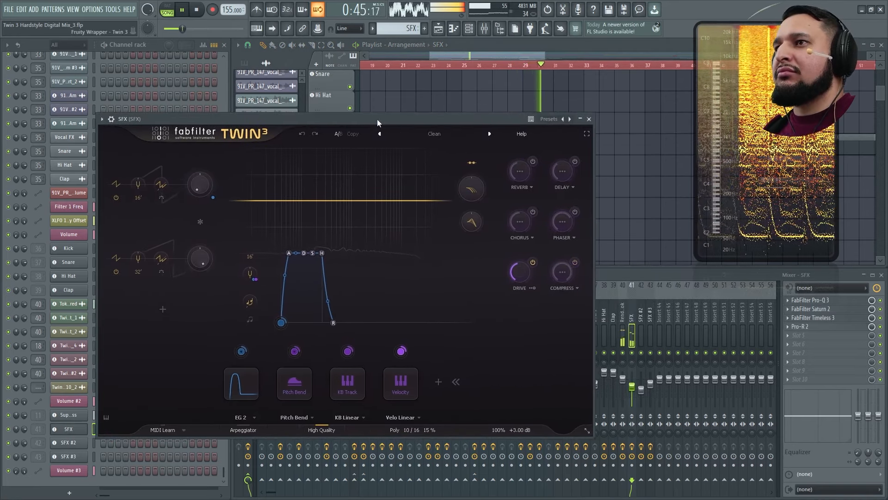
{"action": "left_click", "coordinate": [589, 119]}
- Select the Scanner Lead mixer track and view its Pro-C 2, Pro-Q 3 and StandardCLIP effects
{"action": "scroll", "coordinate": [492, 180], "scroll_direction": "up", "scroll_amount": 10}
{"action": "scroll", "coordinate": [500, 184], "scroll_direction": "down", "scroll_amount": 3}
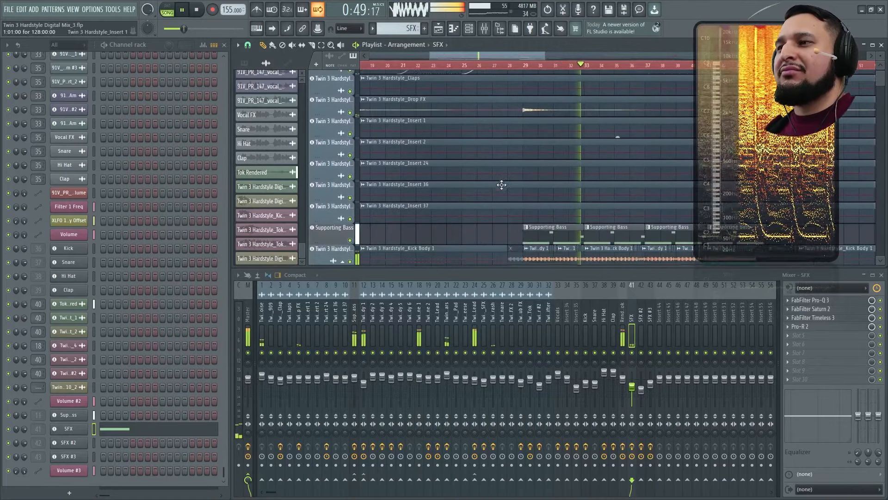
{"action": "left_click", "coordinate": [476, 322]}
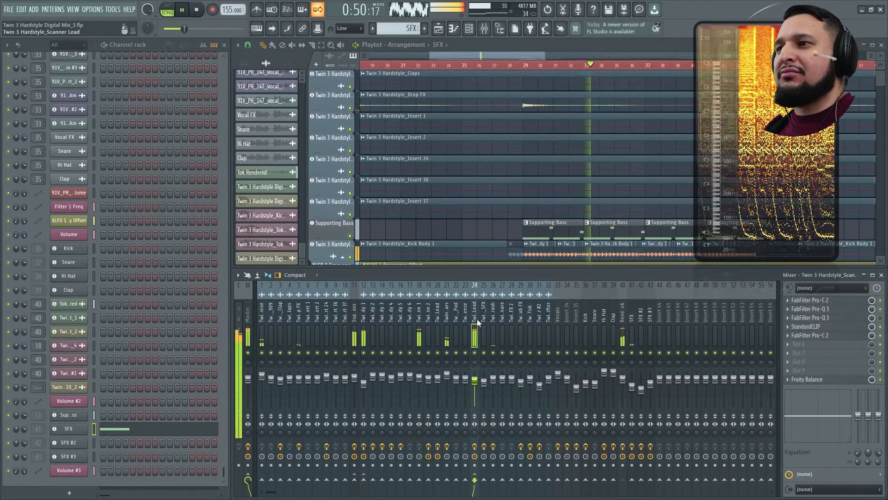
{"action": "left_click", "coordinate": [833, 300]}
{"action": "left_click", "coordinate": [835, 309]}
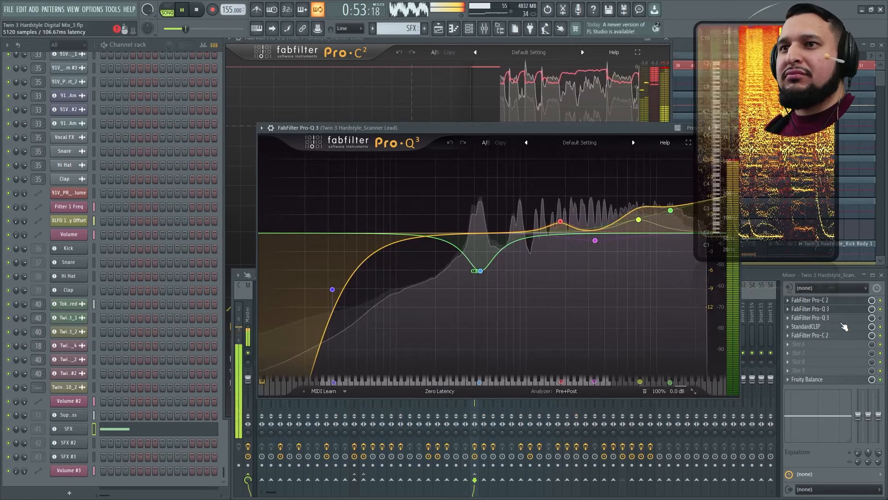
{"action": "left_click", "coordinate": [837, 317]}
{"action": "left_click", "coordinate": [839, 326]}
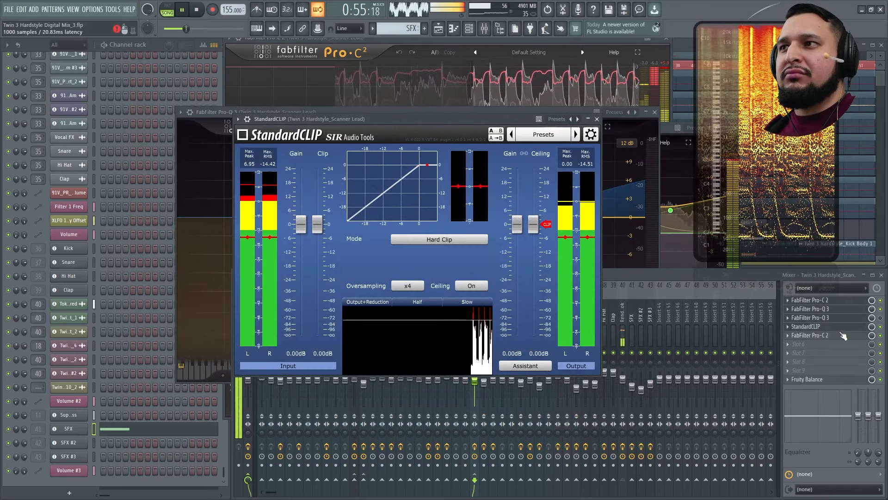
{"action": "left_click", "coordinate": [841, 335]}
- Close all of the Scanner Lead track's effect windows
{"action": "left_click", "coordinate": [636, 40]}
{"action": "left_click", "coordinate": [655, 112]}
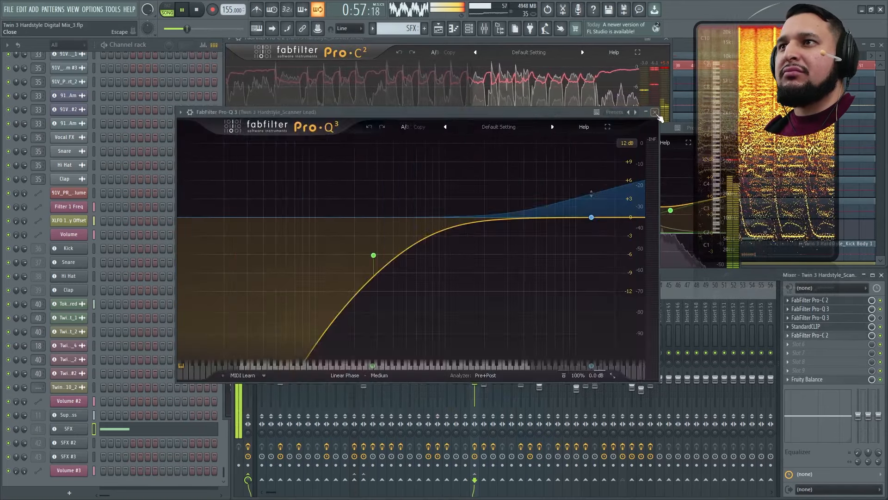
{"action": "left_click", "coordinate": [597, 119]}
{"action": "left_click", "coordinate": [666, 38]}
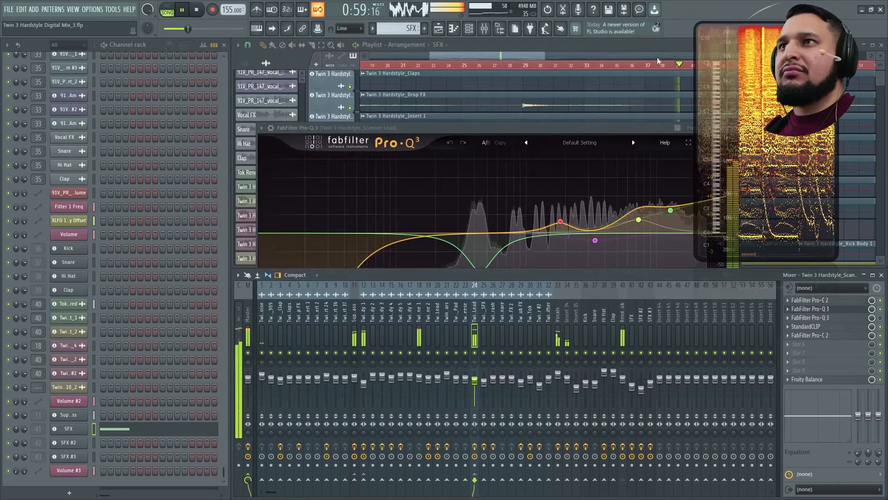
{"action": "left_click", "coordinate": [609, 125]}
{"action": "left_click_drag", "start_coordinate": [609, 125], "coordinate": [500, 126]}
{"action": "left_click", "coordinate": [625, 130]}
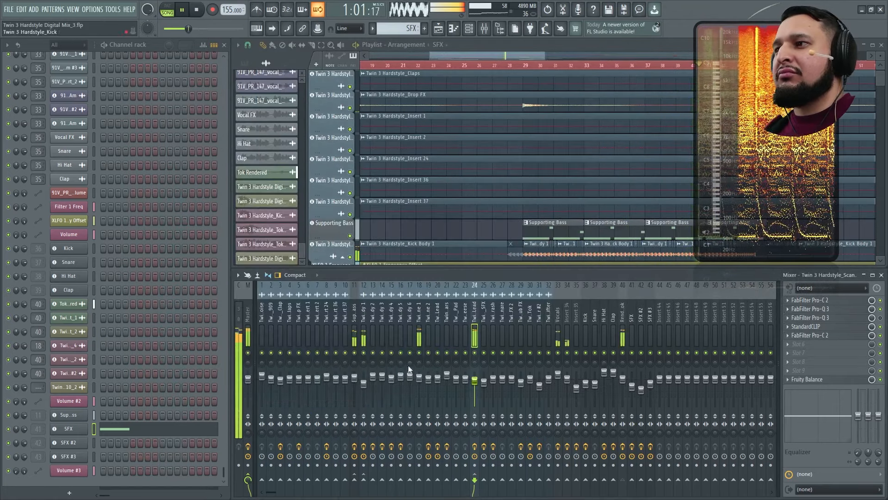
- Select the Kick Body 1 mixer track, view its FabFilter Pro-L 2 limiter and close it
{"action": "left_click", "coordinate": [355, 332]}
{"action": "left_click", "coordinate": [364, 332]}
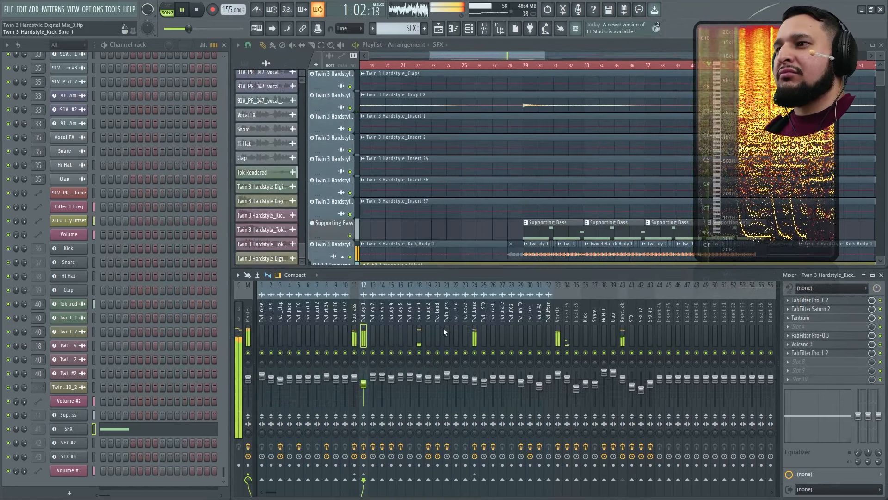
{"action": "left_click", "coordinate": [811, 352]}
{"action": "left_click_drag", "start_coordinate": [603, 87], "coordinate": [352, 109]}
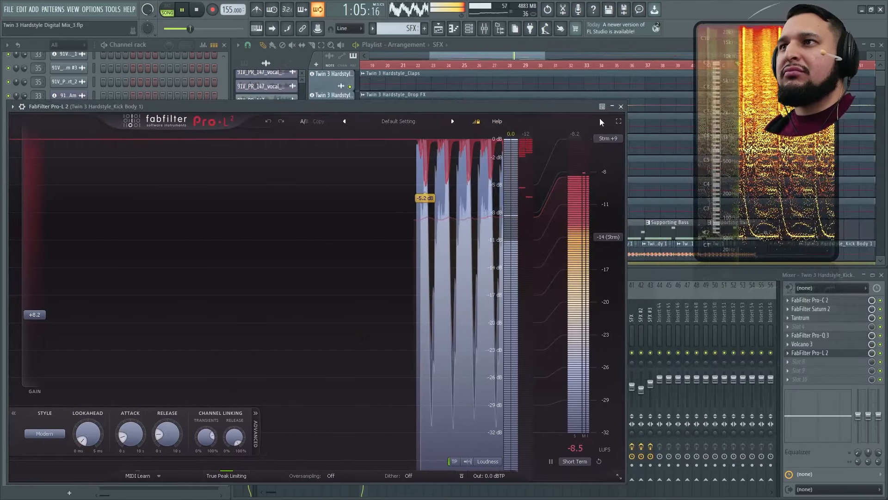
{"action": "left_click", "coordinate": [621, 107]}
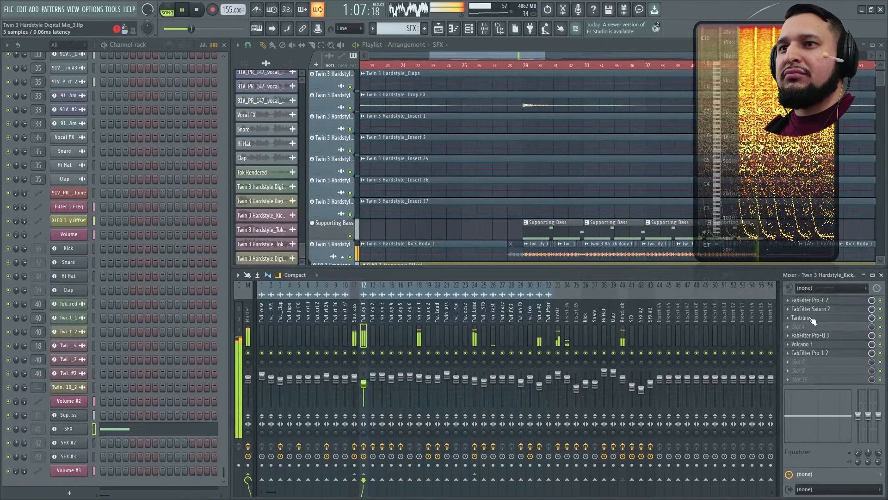
- Select the Supporting Bass mixer track, view its Pro-C 2, Volcano 3, Saturn 2 and Pro-Q 3 effects, and close all plugin windows
{"action": "left_click", "coordinate": [355, 324]}
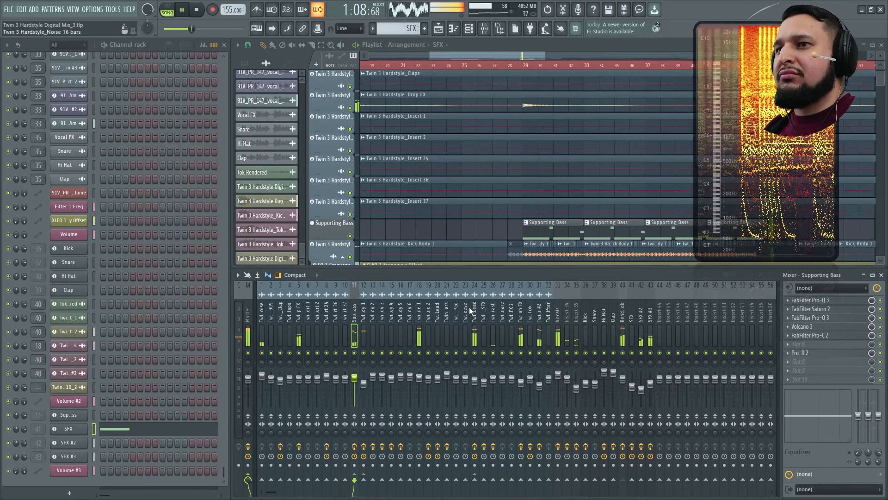
{"action": "left_click", "coordinate": [828, 335]}
{"action": "left_click", "coordinate": [828, 326]}
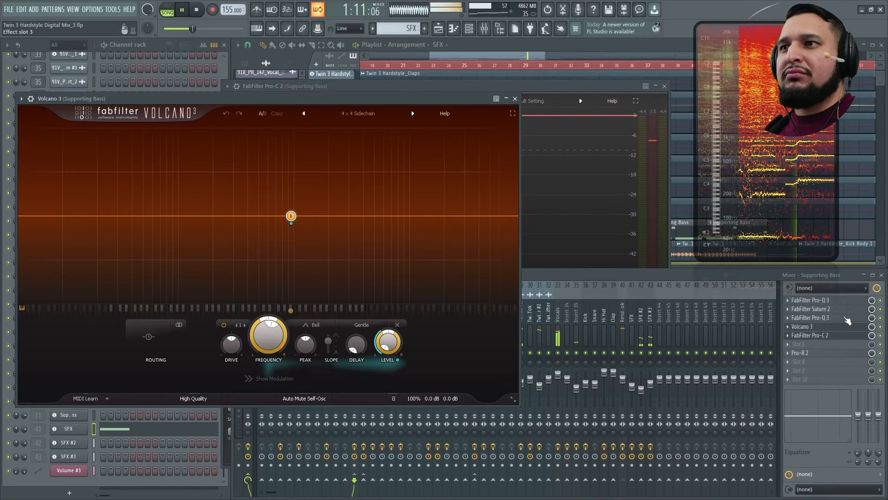
{"action": "left_click", "coordinate": [840, 319]}
{"action": "left_click", "coordinate": [857, 301]}
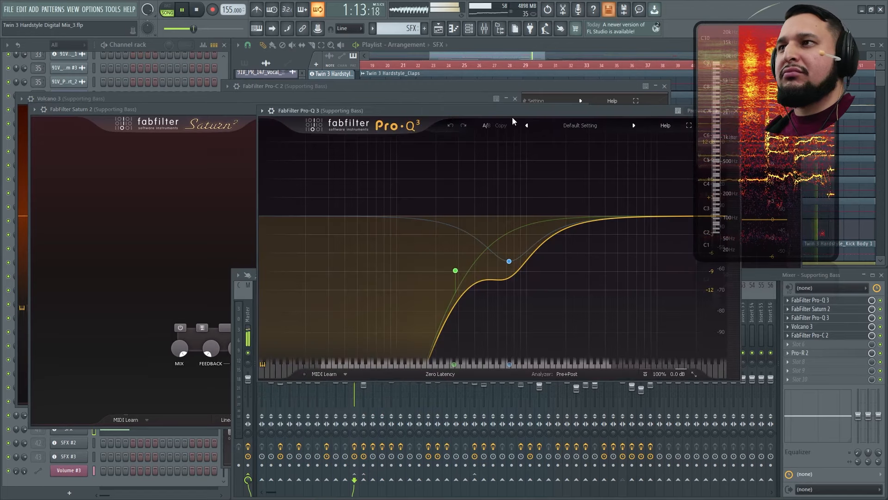
{"action": "key", "text": "alt+F12"}
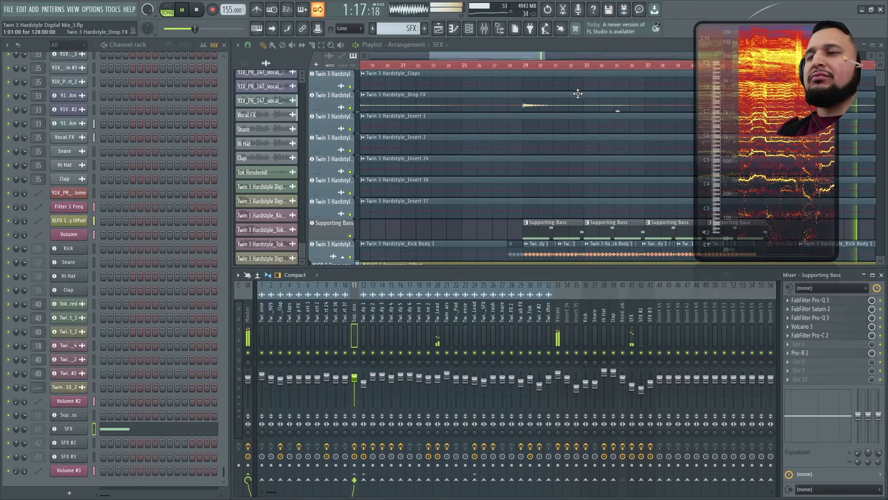
- Zoom in on the playlist tracks around bar 57 and turn on auto-scrolling so the arrangement follows playback
{"action": "left_click_drag", "start_coordinate": [879, 57], "coordinate": [878, 61]}
{"action": "scroll", "coordinate": [467, 143], "scroll_direction": "down", "scroll_amount": 5}
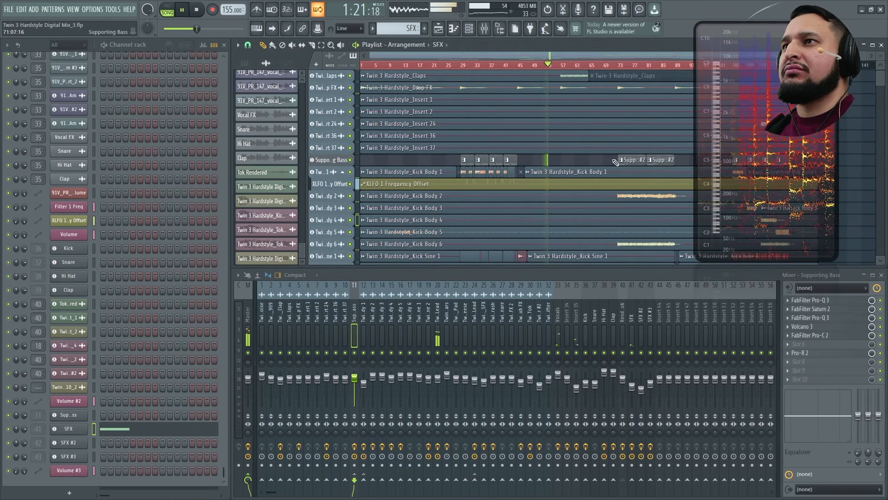
{"action": "scroll", "coordinate": [541, 164], "scroll_direction": "up", "scroll_amount": 8}
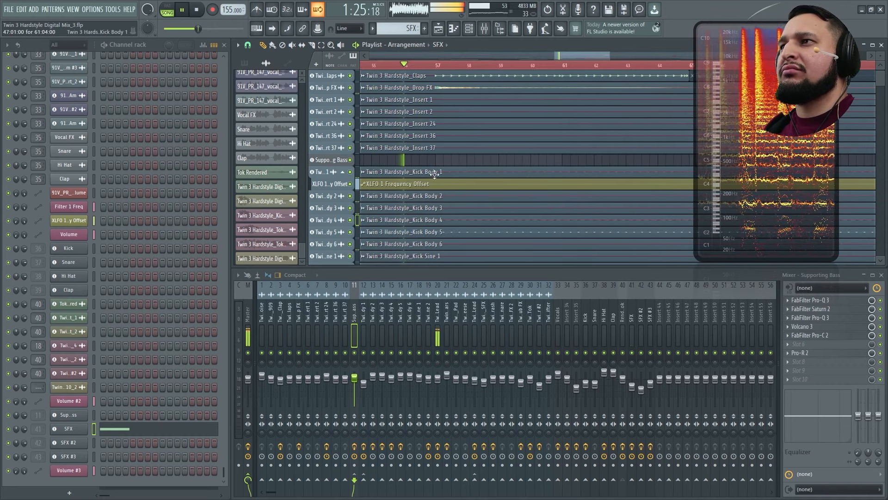
{"action": "scroll", "coordinate": [439, 173], "scroll_direction": "down", "scroll_amount": 3}
{"action": "scroll", "coordinate": [508, 116], "scroll_direction": "up", "scroll_amount": 6}
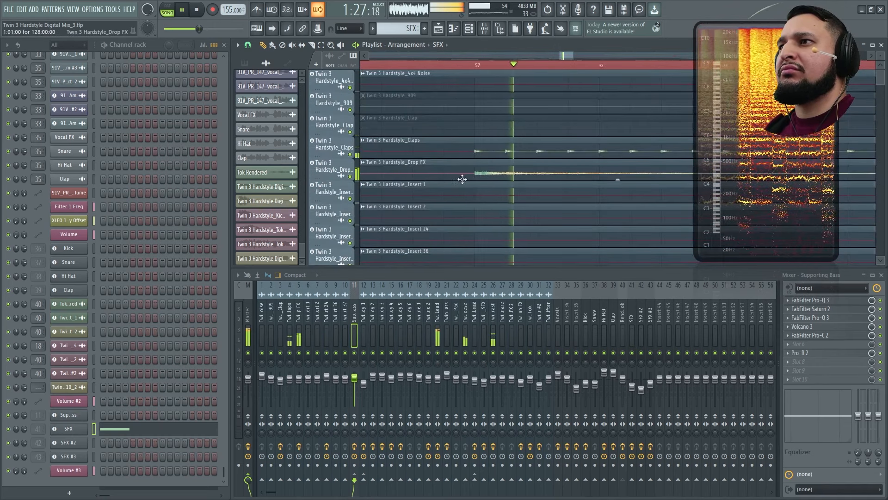
{"action": "scroll", "coordinate": [577, 169], "scroll_direction": "up", "scroll_amount": 5}
{"action": "scroll", "coordinate": [419, 155], "scroll_direction": "down", "scroll_amount": 3}
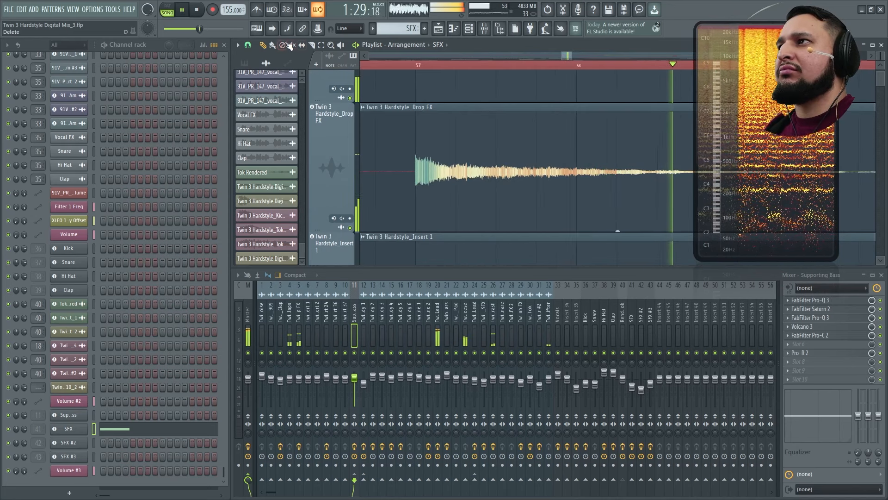
{"action": "scroll", "coordinate": [497, 141], "scroll_direction": "down", "scroll_amount": 1}
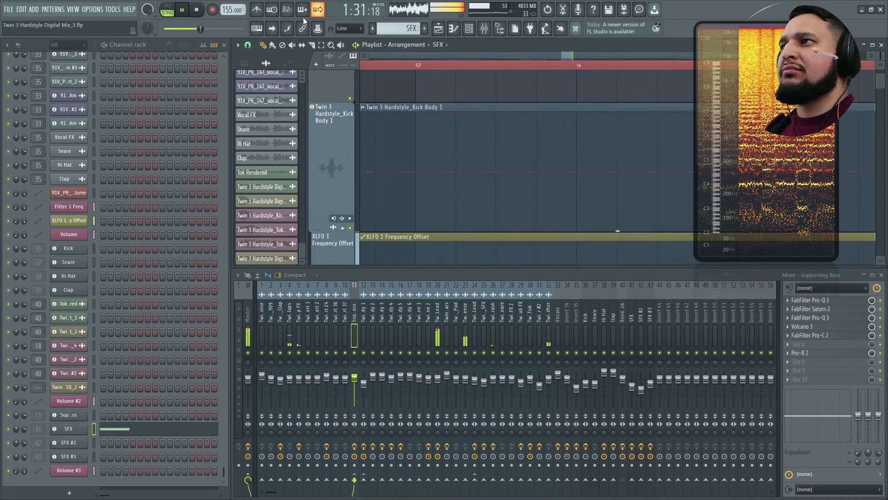
{"action": "left_click", "coordinate": [276, 30]}
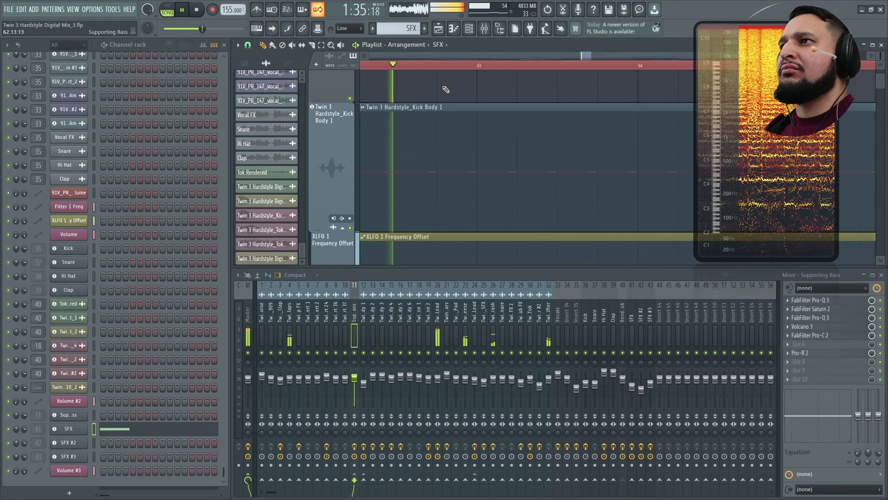
- Scan down the enlarged playlist tracks during playback, covering the Snare, Vocals and Rendered Tok tracks
{"action": "scroll", "coordinate": [446, 90], "scroll_direction": "down", "scroll_amount": 1}
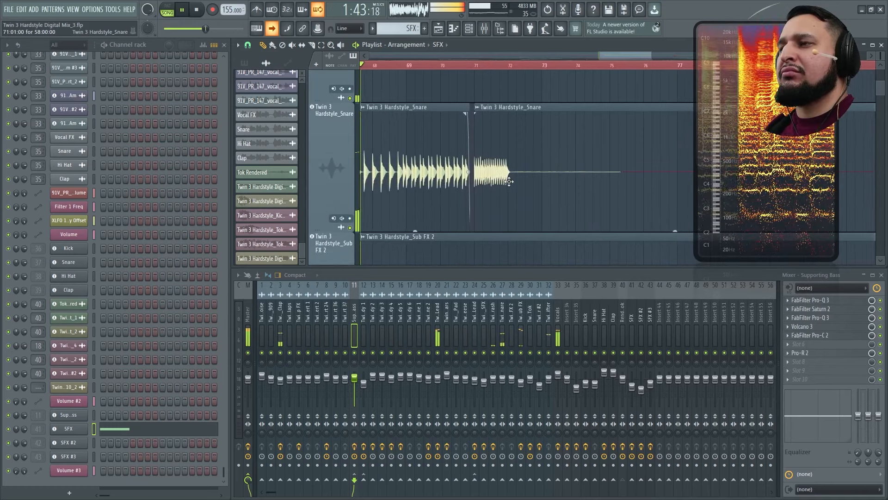
{"action": "scroll", "coordinate": [509, 182], "scroll_direction": "down", "scroll_amount": 4}
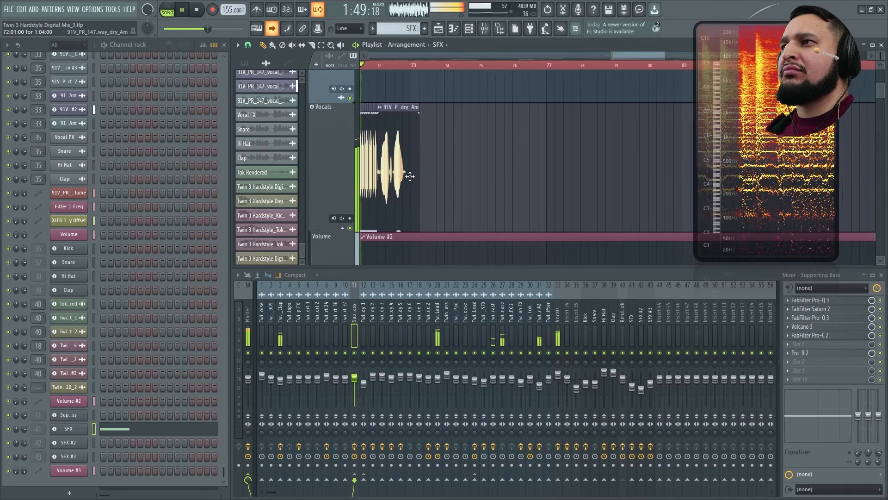
{"action": "scroll", "coordinate": [412, 179], "scroll_direction": "down", "scroll_amount": 2}
{"action": "scroll", "coordinate": [413, 179], "scroll_direction": "down", "scroll_amount": 3}
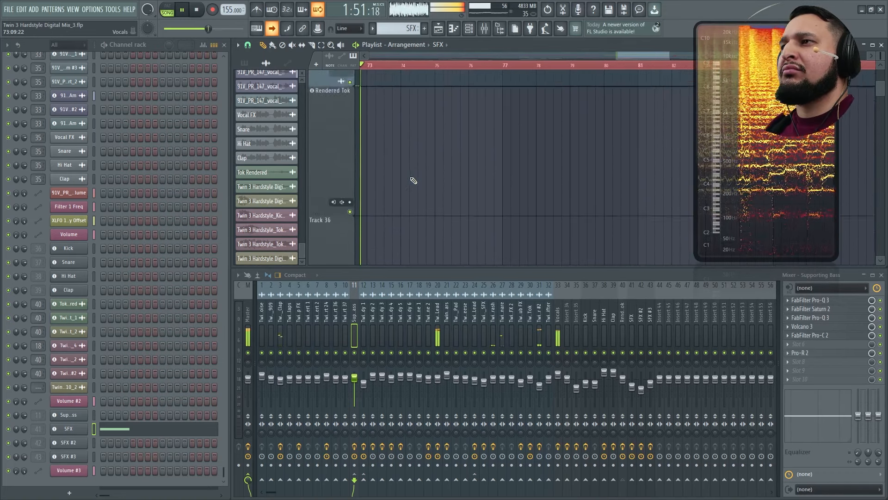
- Examine the enlarged playlist tracks during playback, from Rendered Tok to the Twin 3 Hardstyle_Kick Sine 2 waveform
{"action": "scroll", "coordinate": [413, 180], "scroll_direction": "down", "scroll_amount": 4}
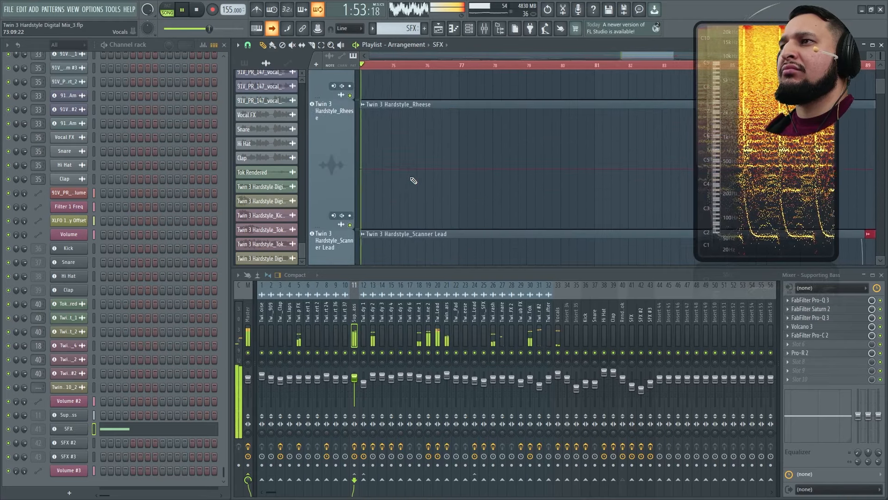
{"action": "scroll", "coordinate": [414, 180], "scroll_direction": "down", "scroll_amount": 5}
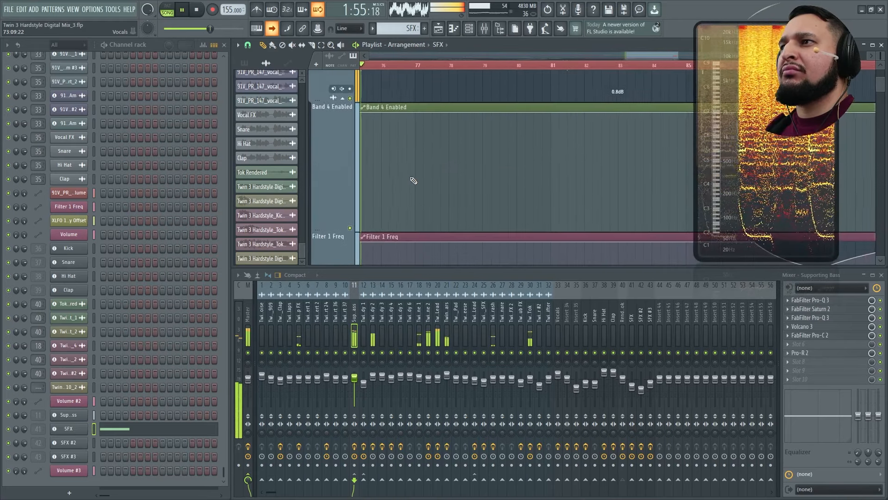
{"action": "scroll", "coordinate": [413, 180], "scroll_direction": "up", "scroll_amount": 1}
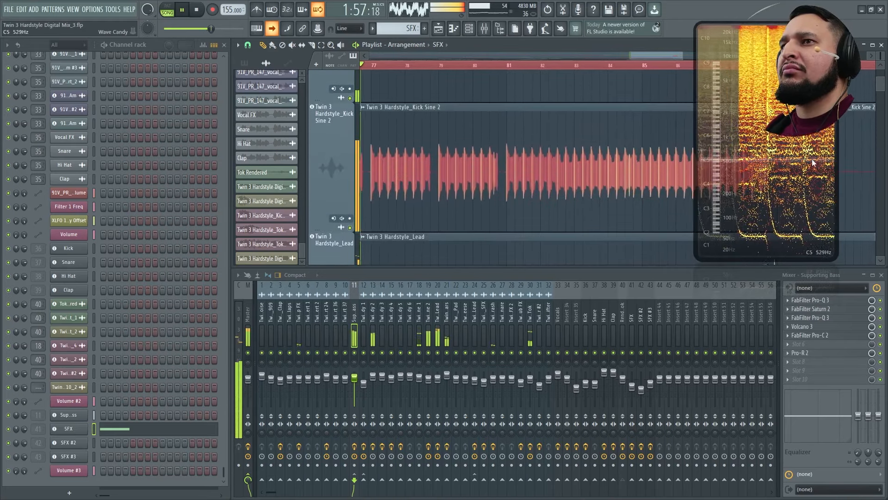
- Move the Wave Candy analyzer over the channel rack and open NUGEN Visualizer2 on the Master mixer track
{"action": "left_click_drag", "start_coordinate": [809, 146], "coordinate": [176, 245]}
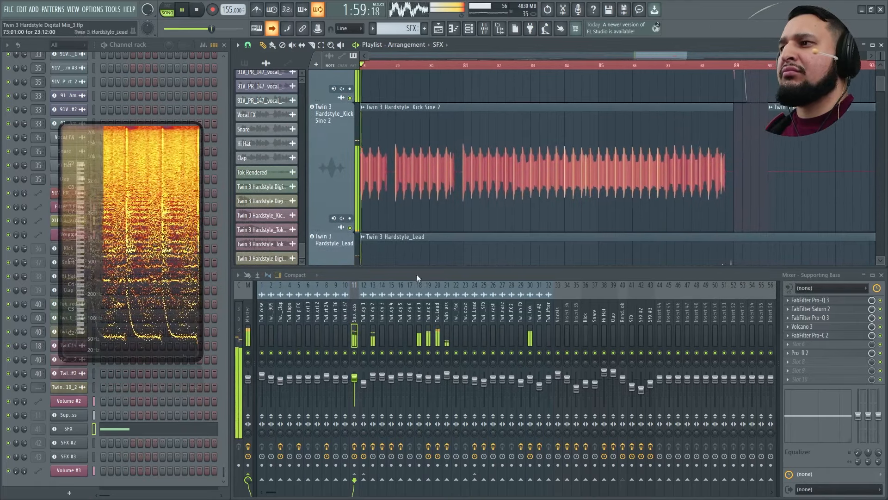
{"action": "left_click", "coordinate": [244, 305]}
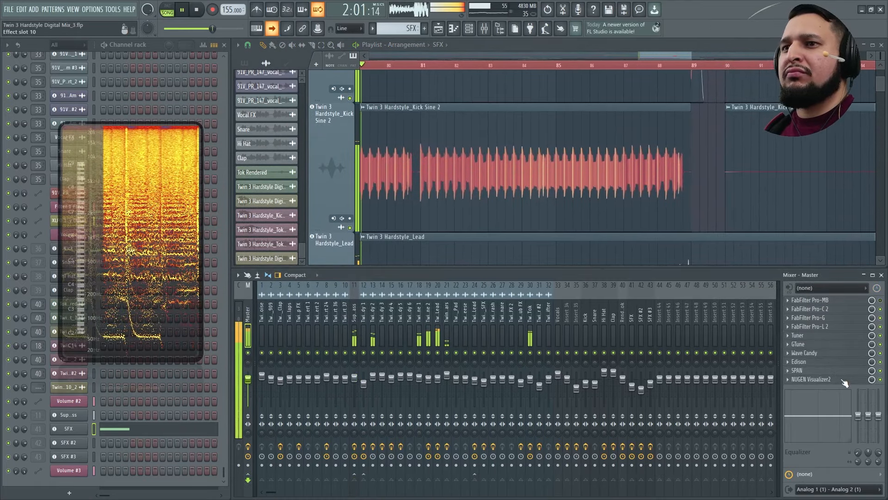
{"action": "left_click", "coordinate": [811, 379]}
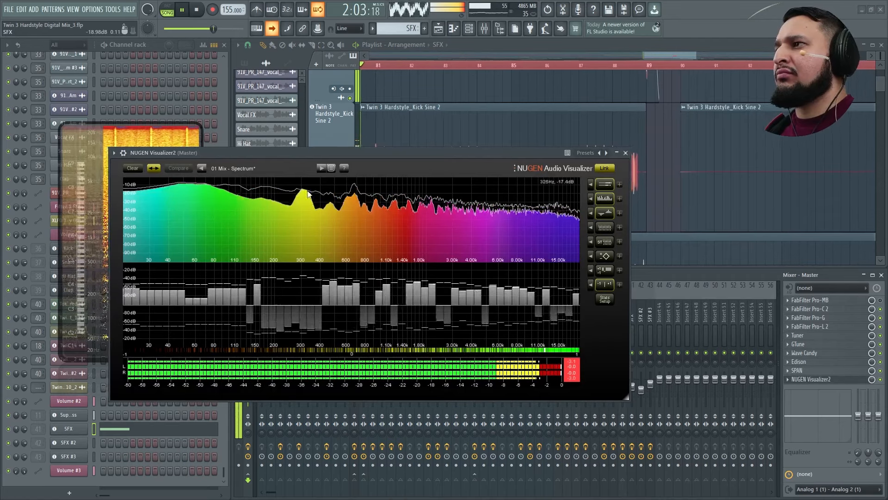
- Load the KO Spectrum Default preset in NUGEN Visualizer2 and close the preset browser
{"action": "left_click", "coordinate": [332, 167]}
{"action": "left_click", "coordinate": [134, 210]}
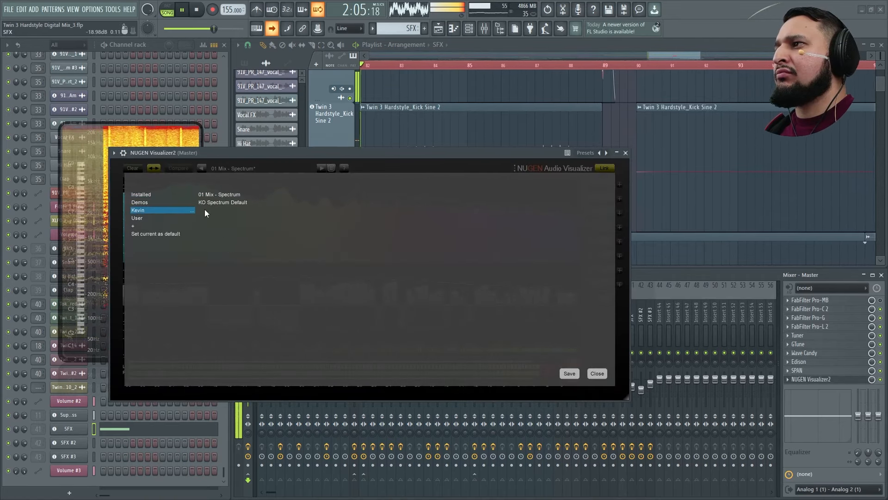
{"action": "left_click", "coordinate": [232, 201]}
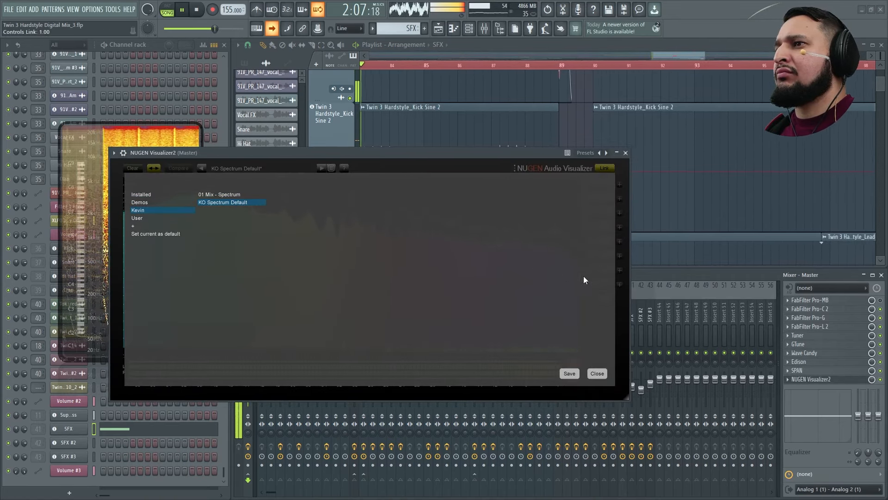
{"action": "left_click", "coordinate": [597, 373]}
- Show the visualizer's stats setup and set the RMS window size to 4096 and the FFT window size to 4096 | Detail
{"action": "left_click", "coordinate": [602, 300]}
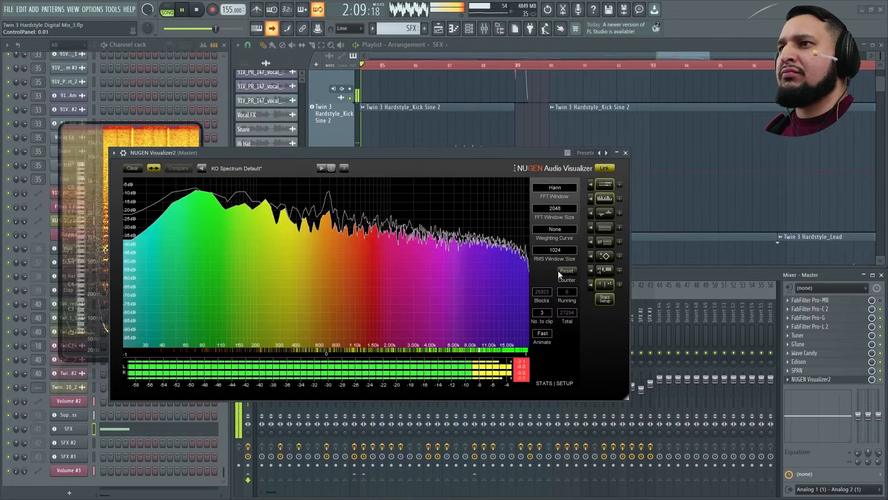
{"action": "left_click", "coordinate": [555, 249]}
{"action": "left_click", "coordinate": [560, 308]}
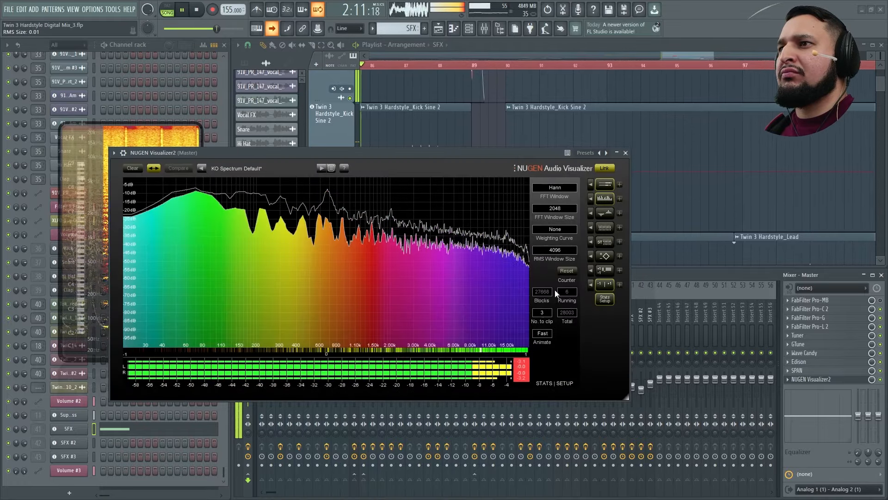
{"action": "left_click", "coordinate": [560, 209]}
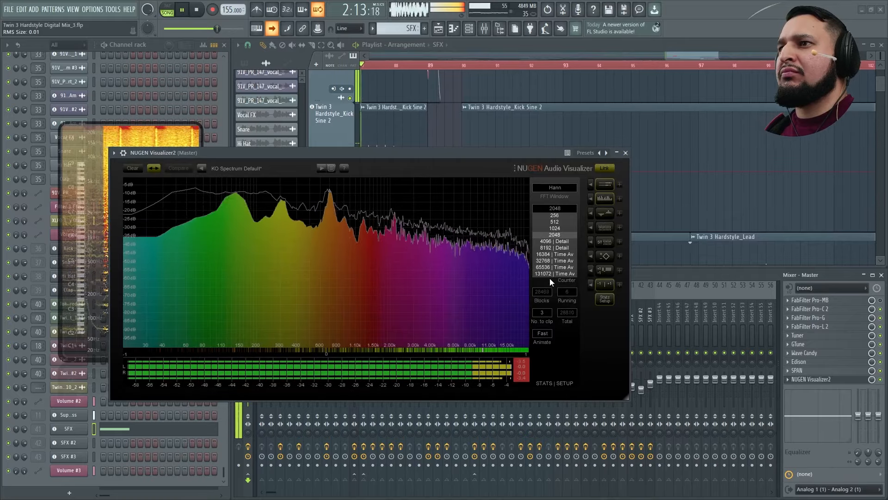
{"action": "left_click", "coordinate": [555, 241]}
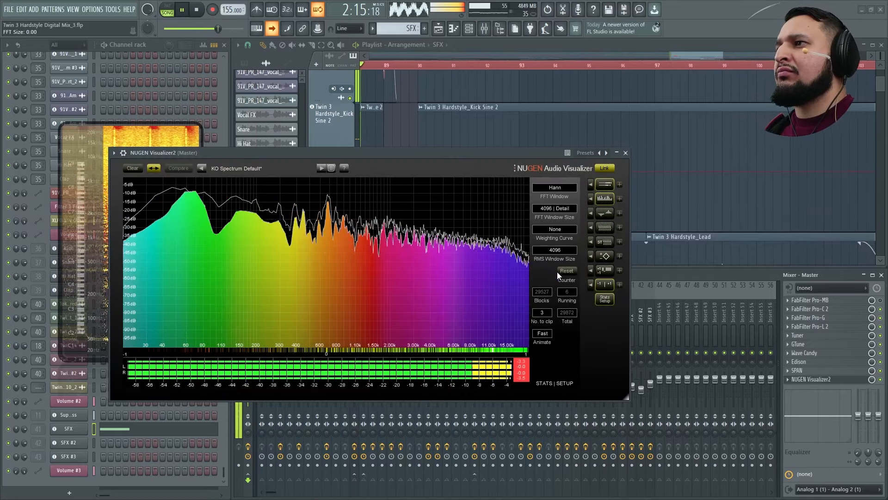
- Set the visualizer's weighting curve to 4dB and its FFT window size to 2048
{"action": "left_click", "coordinate": [554, 230]}
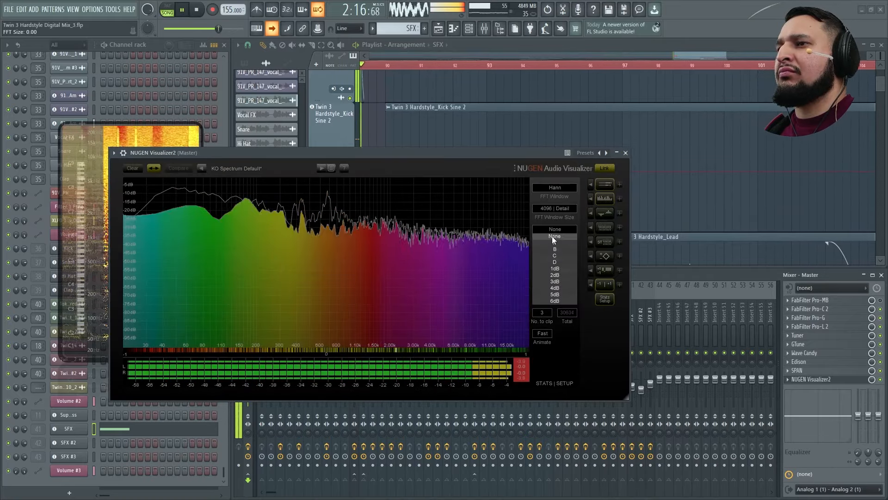
{"action": "left_click", "coordinate": [566, 287]}
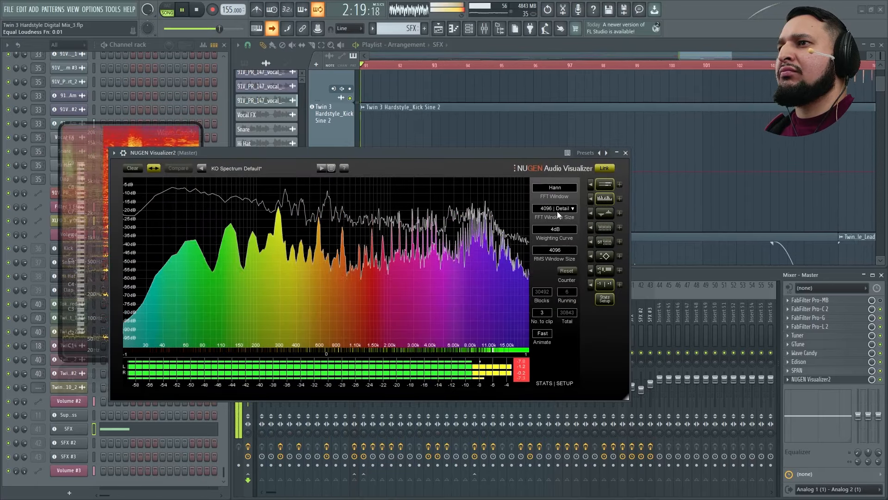
{"action": "left_click", "coordinate": [557, 211]}
{"action": "left_click", "coordinate": [559, 234]}
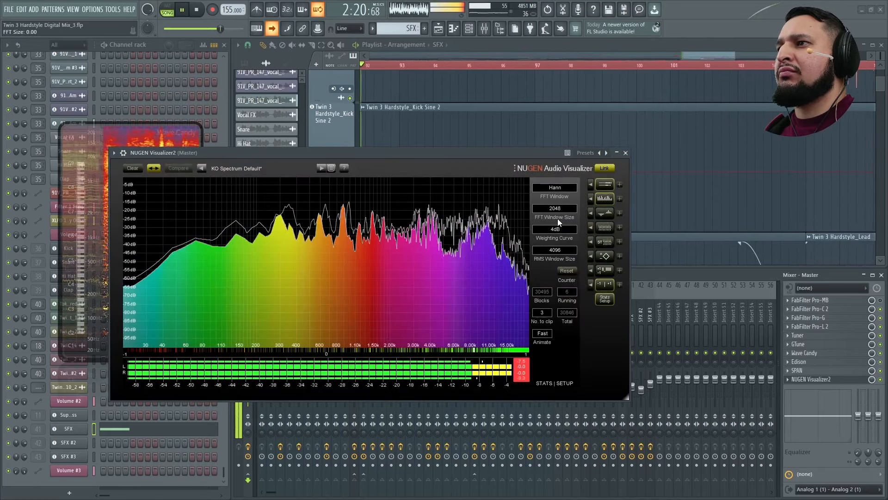
- Set the visualizer's RMS window size to 8192 and close NUGEN Visualizer2
{"action": "left_click", "coordinate": [557, 250]}
{"action": "left_click", "coordinate": [556, 314]}
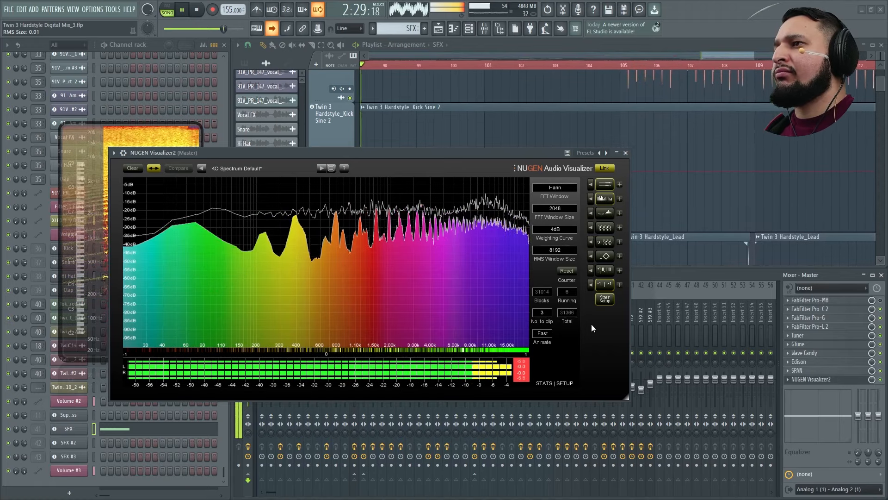
{"action": "left_click", "coordinate": [625, 153]}
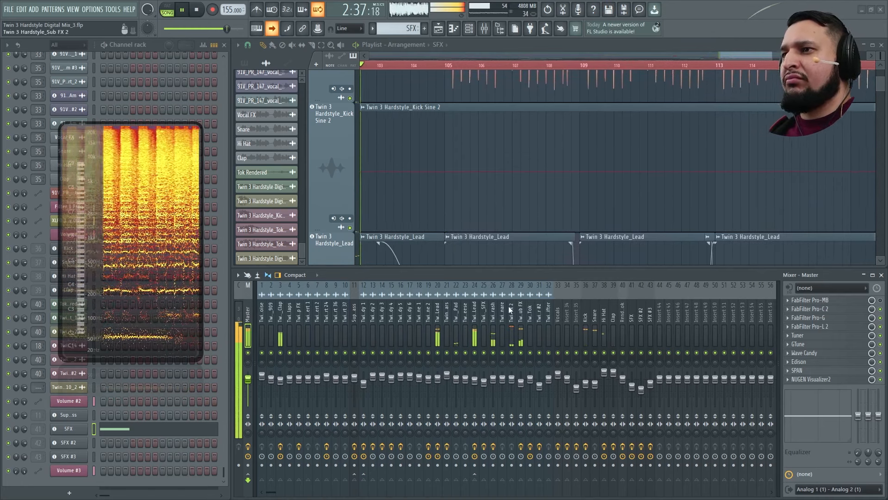
- Inspect individual mixer tracks in turn during playback, including Vocals and the kick tracks on inserts 17 and 18
{"action": "left_click", "coordinate": [482, 331]}
{"action": "left_click", "coordinate": [475, 332]}
{"action": "left_click", "coordinate": [559, 335]}
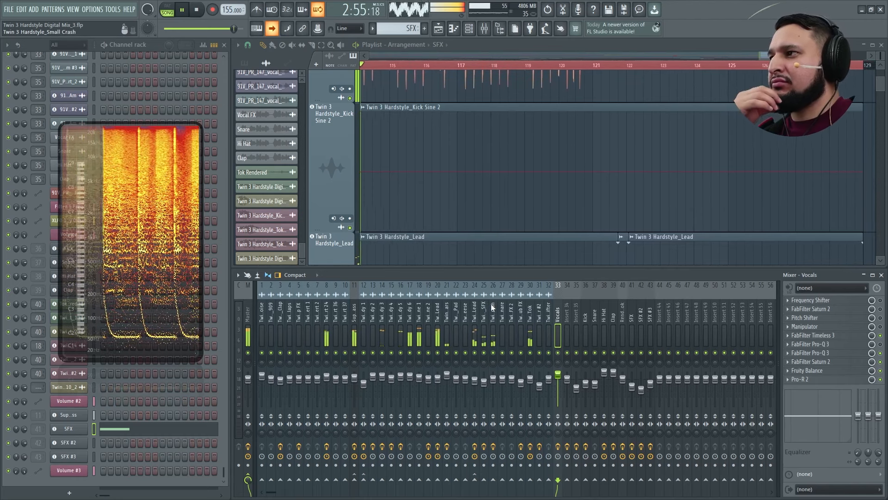
{"action": "left_click", "coordinate": [412, 330]}
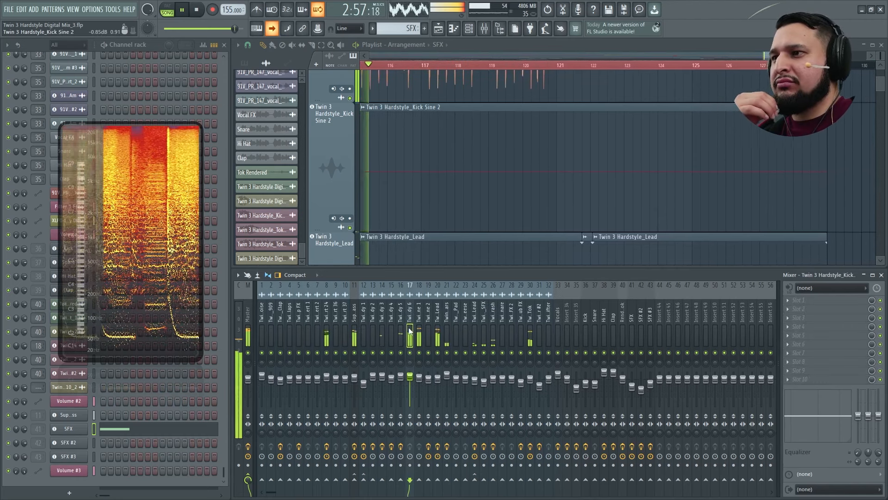
{"action": "left_click", "coordinate": [419, 331]}
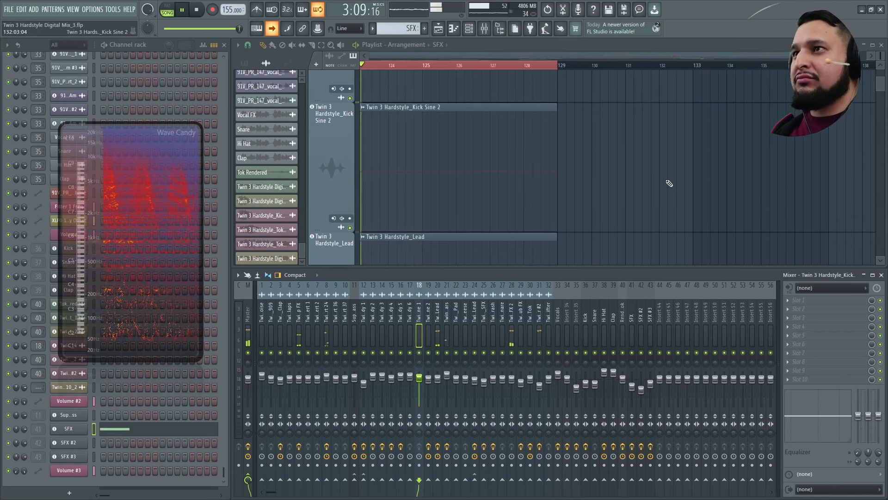
- Zoom the playlist out to the whole arrangement, shrink its tracks to compact height, and stop playback
{"action": "scroll", "coordinate": [625, 164], "scroll_direction": "down", "scroll_amount": 6}
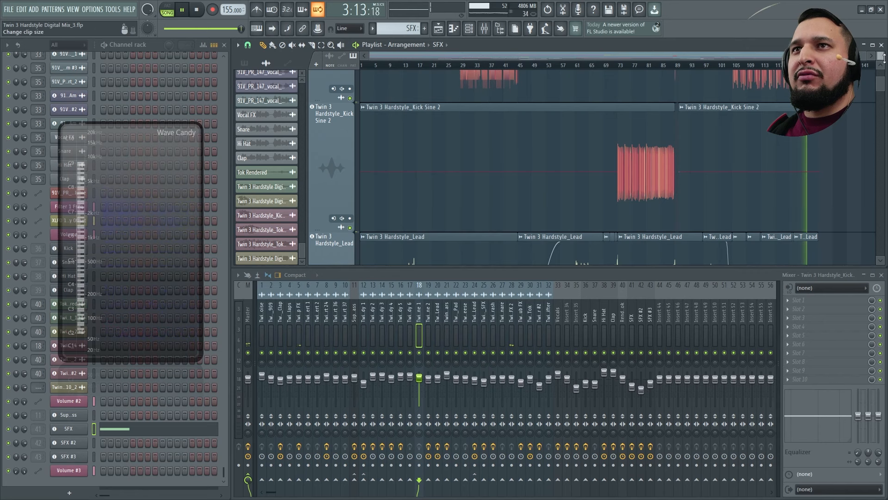
{"action": "left_click_drag", "start_coordinate": [883, 57], "coordinate": [884, 28]}
{"action": "key", "text": "space"}
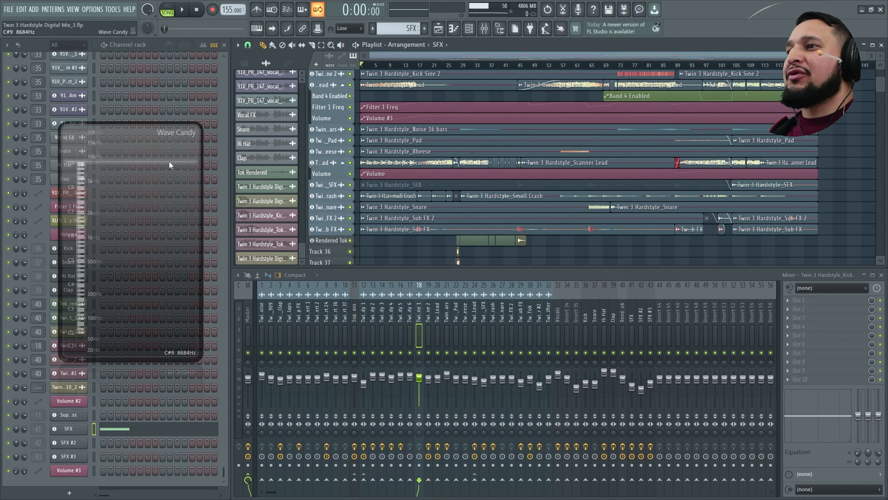
- Zoom in on the Vocals playlist track and place the playhead at bar 17, where the vocal hook clip starts
{"action": "scroll", "coordinate": [558, 250], "scroll_direction": "down", "scroll_amount": 3}
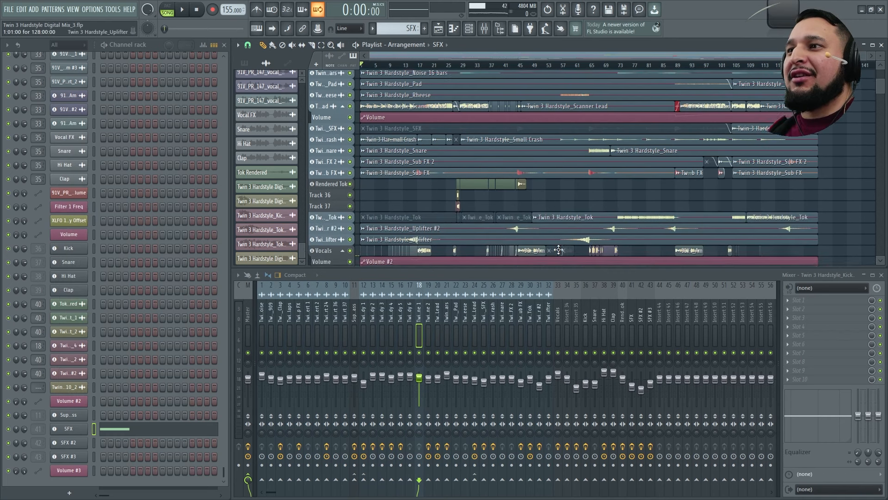
{"action": "scroll", "coordinate": [559, 250], "scroll_direction": "down", "scroll_amount": 3}
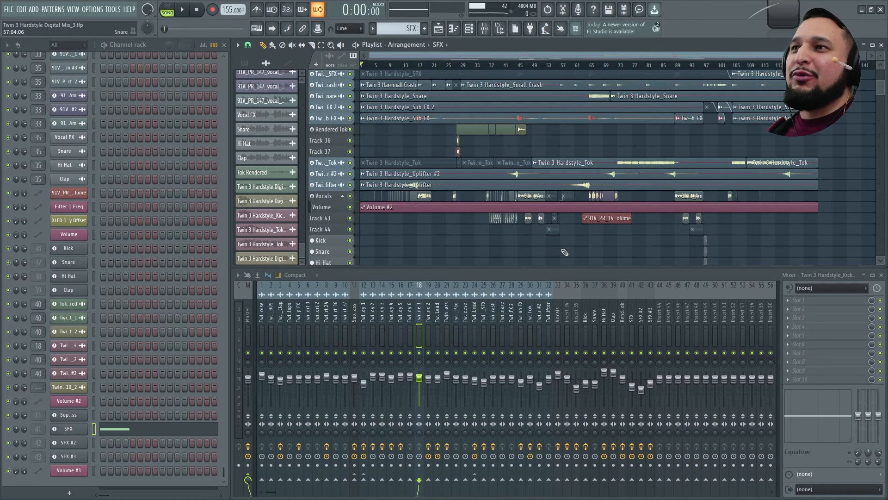
{"action": "scroll", "coordinate": [565, 252], "scroll_direction": "down", "scroll_amount": 6}
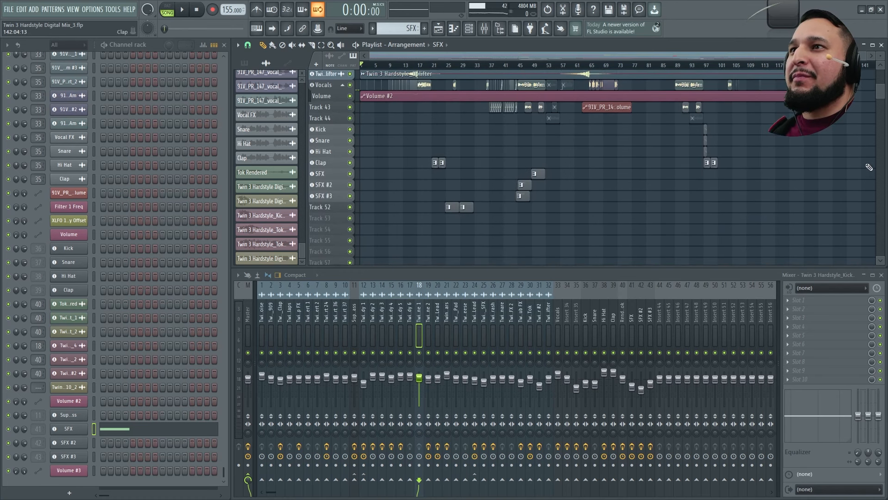
{"action": "left_click_drag", "start_coordinate": [851, 131], "coordinate": [278, 74]}
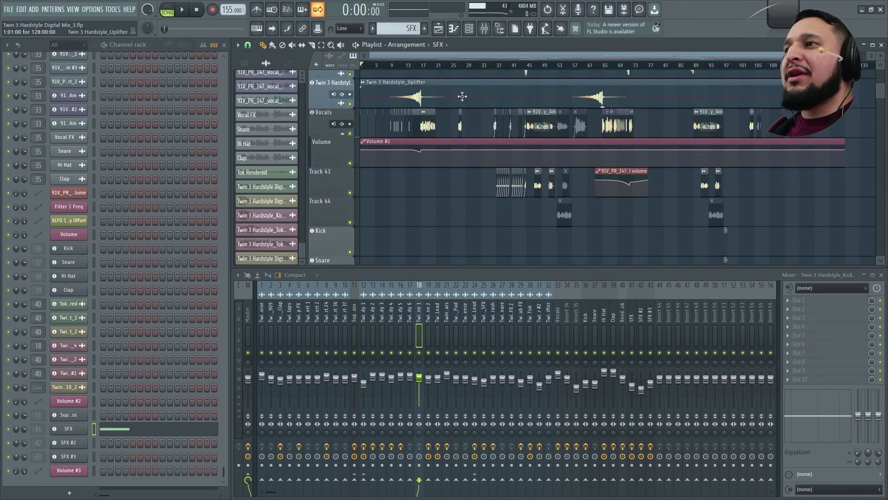
{"action": "left_click_drag", "start_coordinate": [657, 197], "coordinate": [360, 78]}
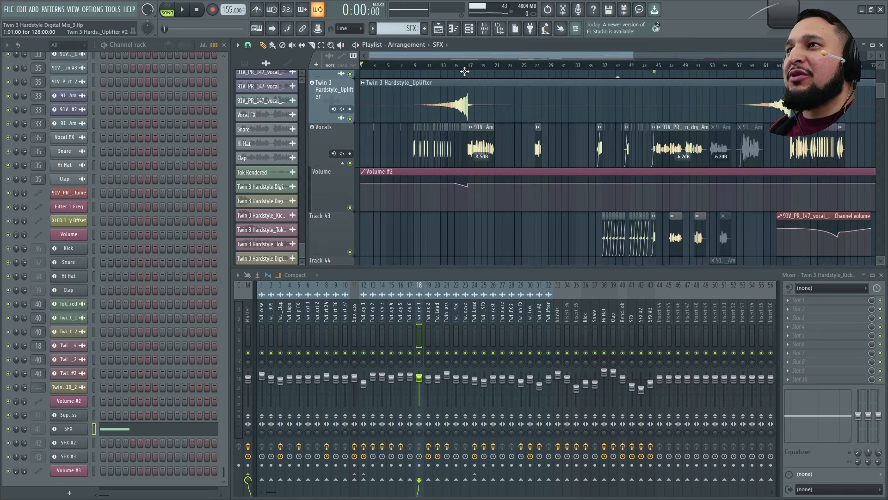
{"action": "scroll", "coordinate": [462, 190], "scroll_direction": "up", "scroll_amount": 10}
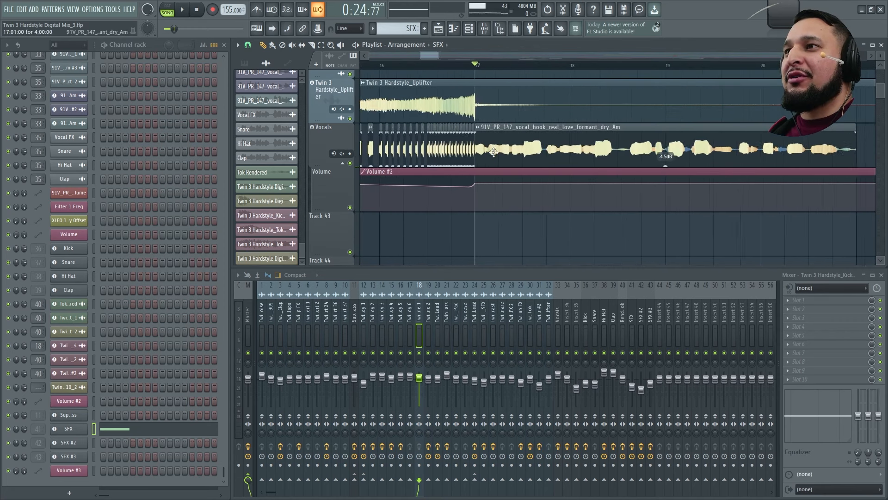
- Solo the Vocals playlist track, re-enable its Volume automation track, and audition the vocals from bar 17
{"action": "left_click", "coordinate": [343, 163]}
{"action": "left_click", "coordinate": [343, 163]}
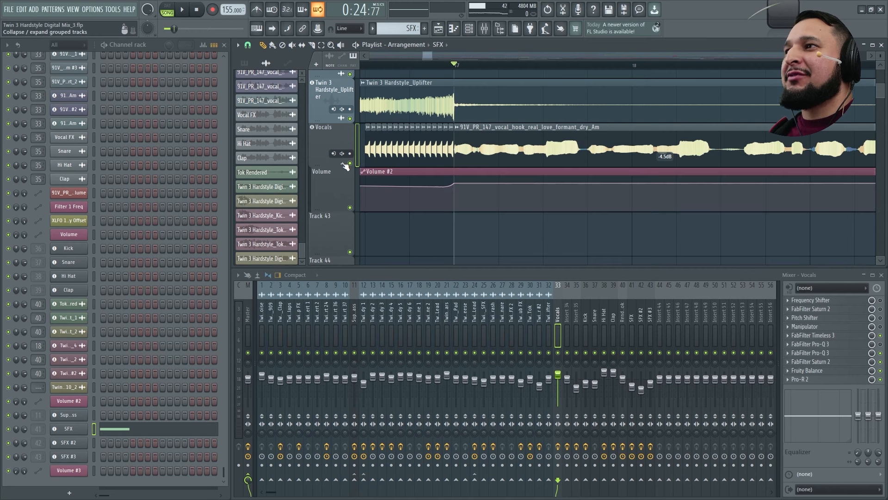
{"action": "right_click", "coordinate": [350, 163]}
{"action": "key", "text": "space"}
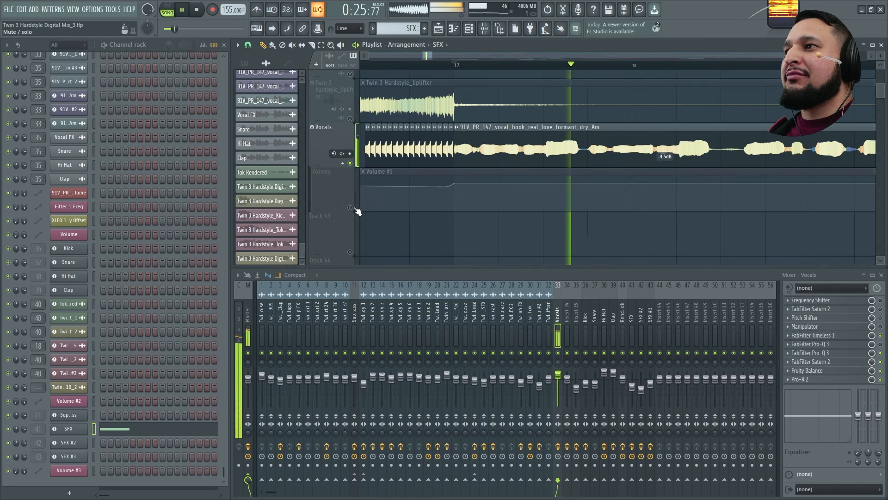
{"action": "left_click", "coordinate": [349, 207]}
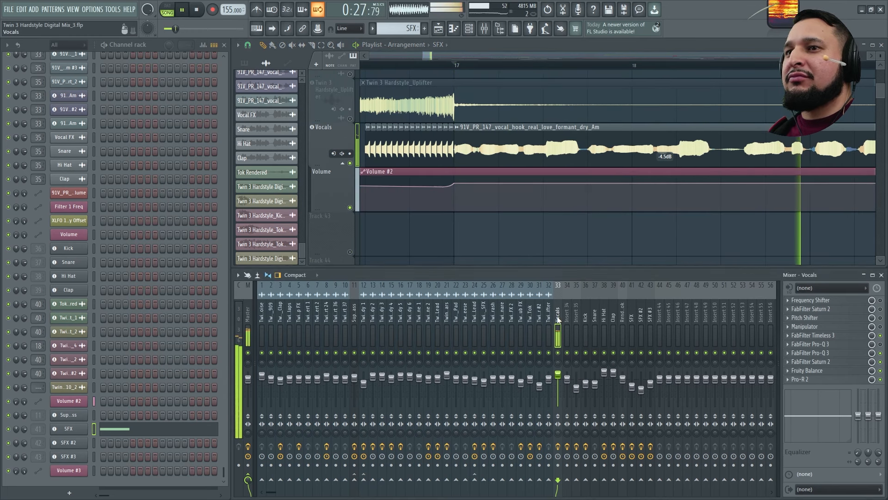
{"action": "scroll", "coordinate": [440, 206], "scroll_direction": "down", "scroll_amount": 2}
{"action": "scroll", "coordinate": [440, 206], "scroll_direction": "down", "scroll_amount": 4}
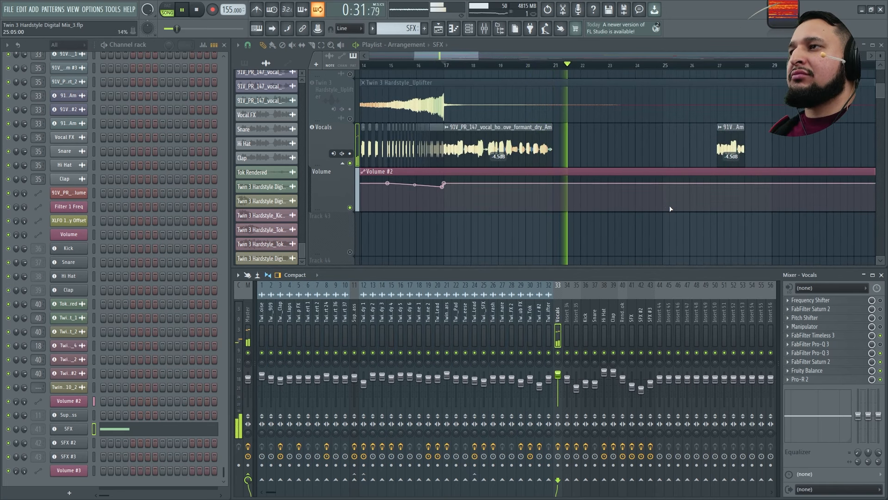
{"action": "key", "text": "space"}
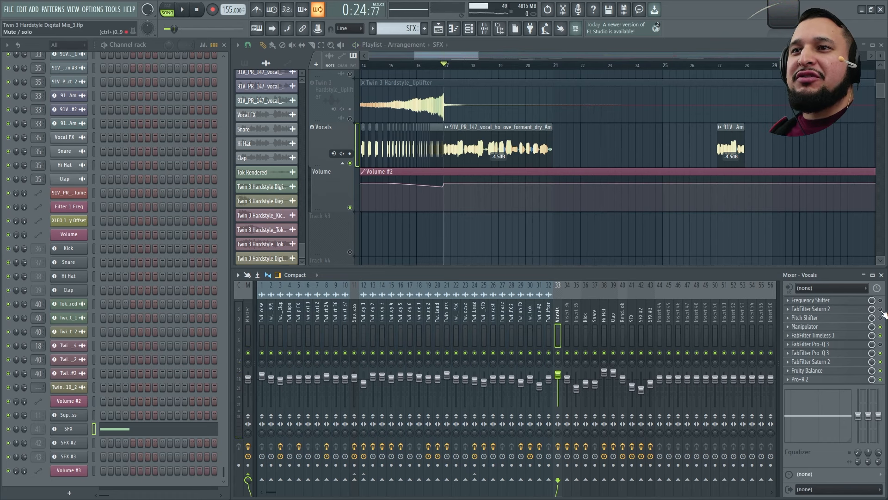
- Open the upper FabFilter Saturn 2 effect on the Vocals mixer track and audition the vocal with it
{"action": "left_click", "coordinate": [821, 309]}
{"action": "left_click", "coordinate": [817, 310]}
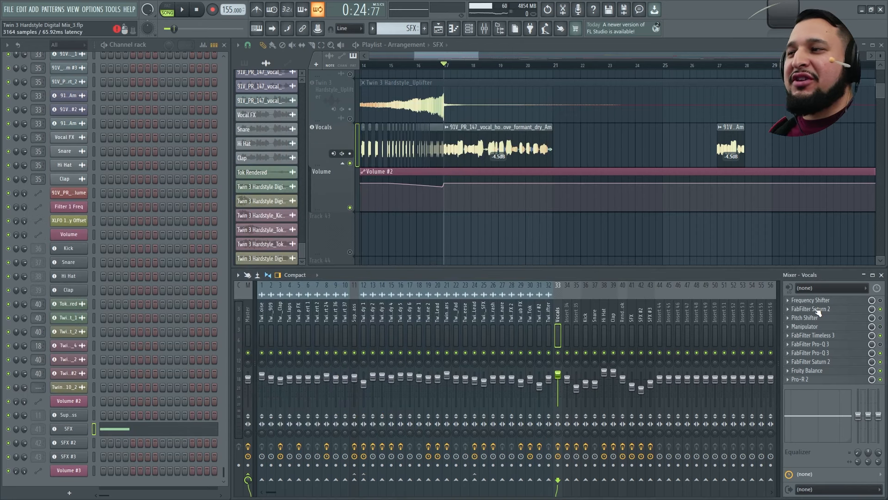
{"action": "left_click", "coordinate": [818, 310]}
{"action": "key", "text": "space"}
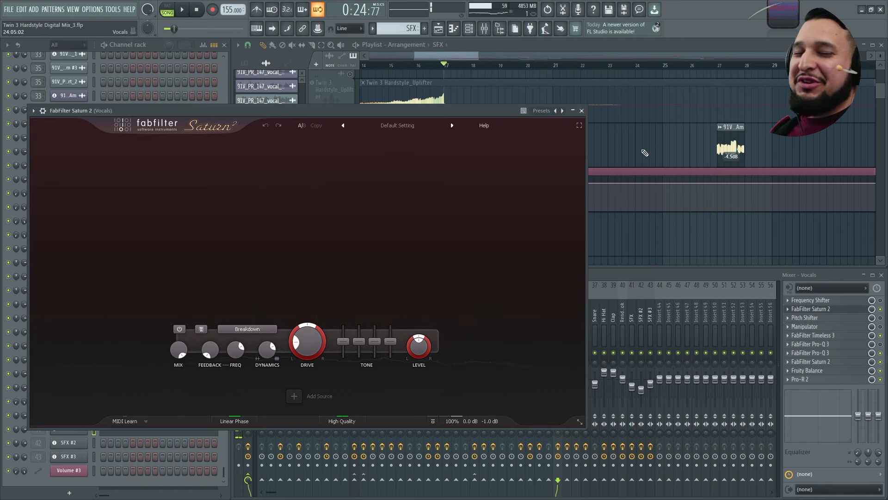
- Enable and open Manipulator on the Vocals mixer track and audition the vocal with its formant raised to 7.00 and lowered to -4.00
{"action": "left_click", "coordinate": [881, 327]}
{"action": "left_click", "coordinate": [862, 327]}
{"action": "key", "text": "space"}
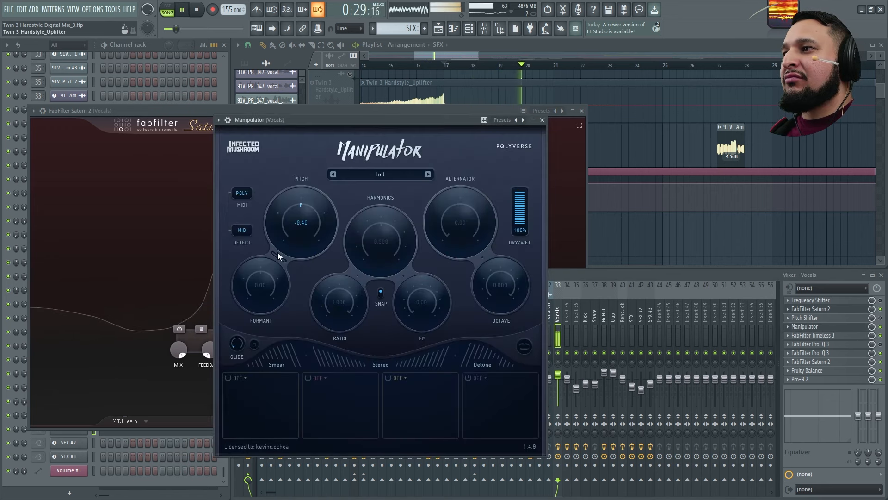
{"action": "left_click_drag", "start_coordinate": [262, 269], "coordinate": [266, 271]}
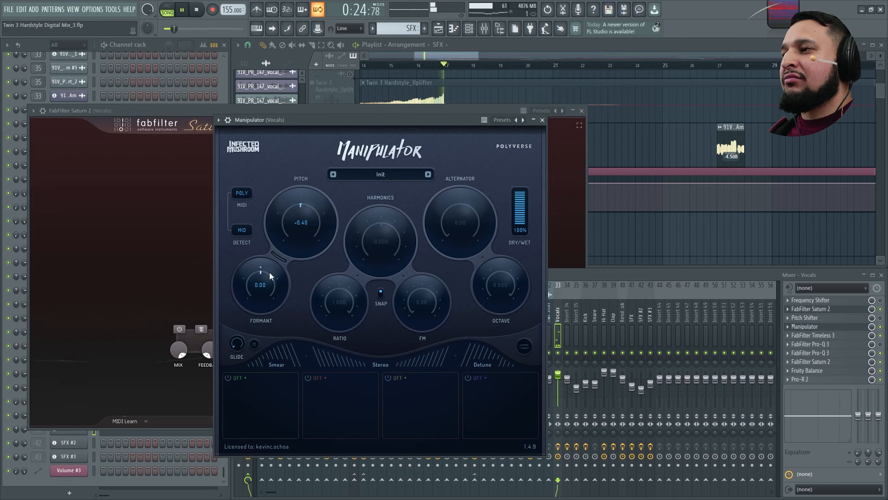
{"action": "left_click_drag", "start_coordinate": [270, 272], "coordinate": [268, 263]}
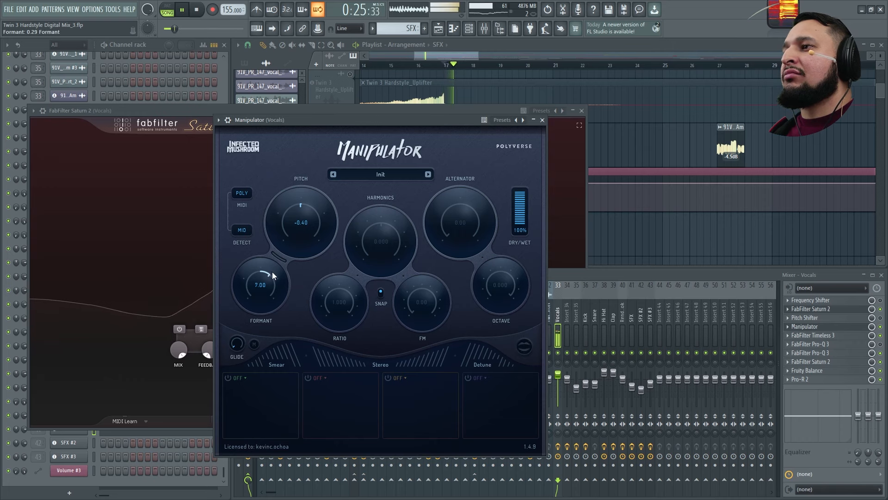
{"action": "left_click_drag", "start_coordinate": [272, 271], "coordinate": [246, 234]}
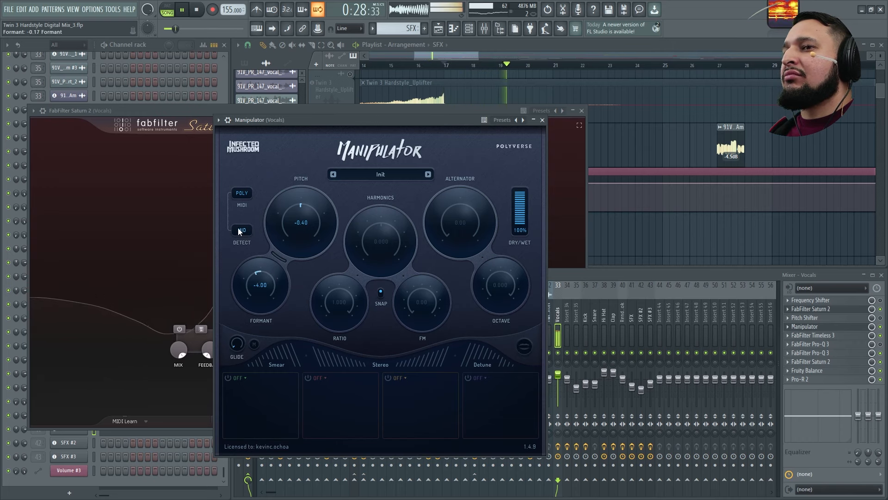
- Bypass the upper FabFilter Saturn 2, audition the vocal with Manipulator alone, and close both plugin windows
{"action": "left_click", "coordinate": [880, 309]}
{"action": "key", "text": "space"}
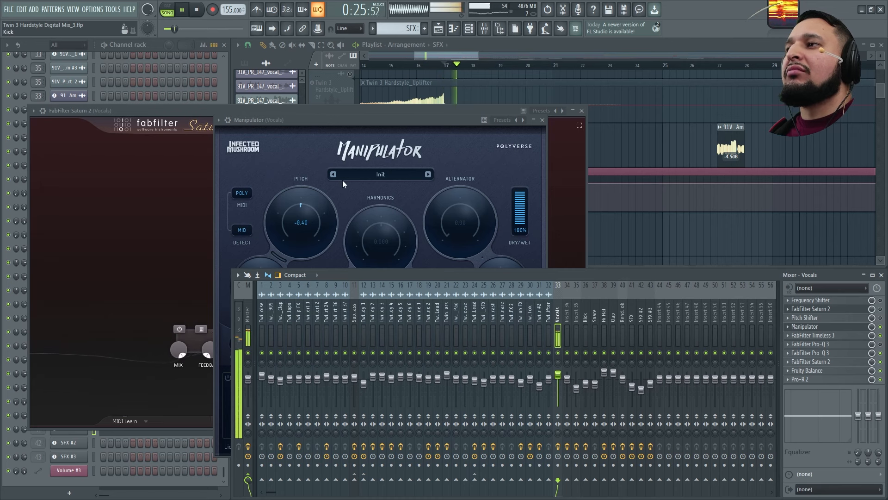
{"action": "left_click", "coordinate": [307, 165]}
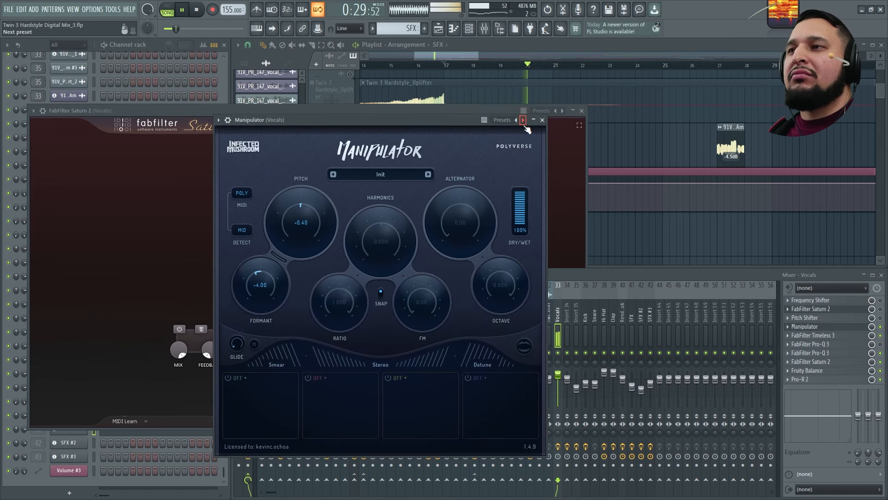
{"action": "key", "text": "space"}
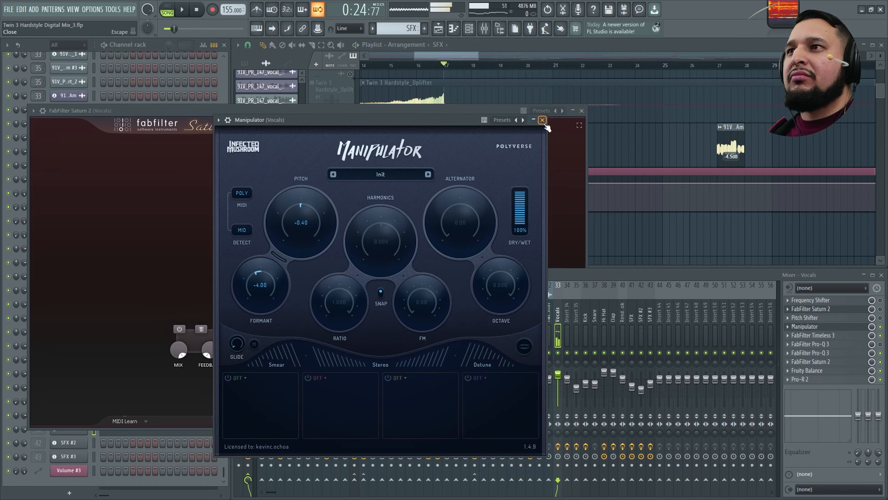
{"action": "left_click", "coordinate": [542, 120]}
{"action": "left_click", "coordinate": [582, 110]}
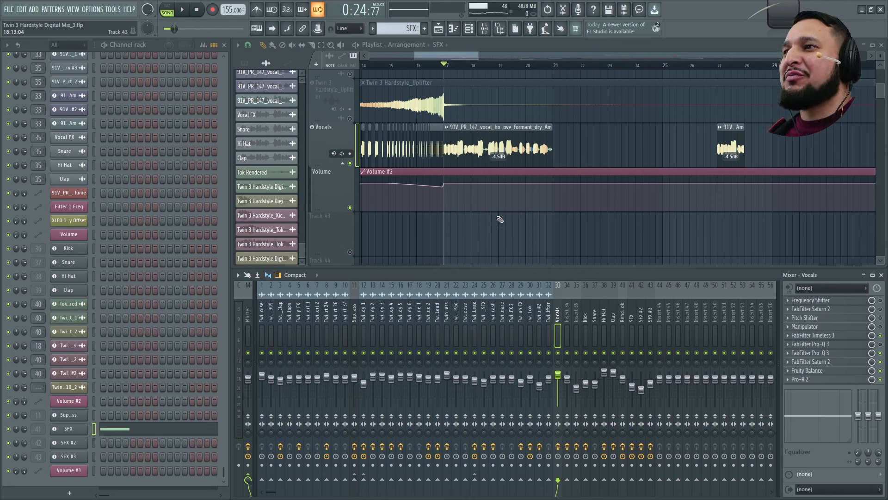
- Audition the vocals and check which Slapback preset FabFilter Timeless 3 uses on the Vocals mixer track, leaving the preset unchanged
{"action": "key", "text": "space"}
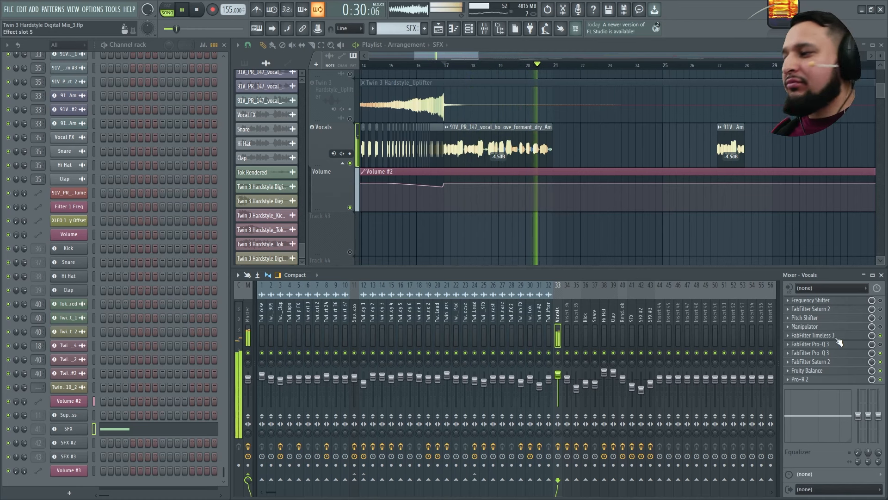
{"action": "key", "text": "space"}
{"action": "left_click", "coordinate": [836, 336]}
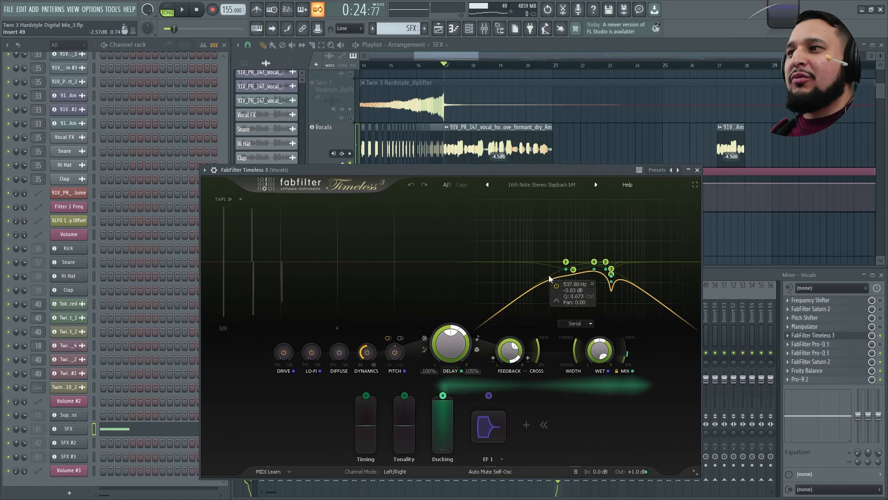
{"action": "left_click", "coordinate": [540, 188]}
{"action": "mouse_move", "coordinate": [532, 206]}
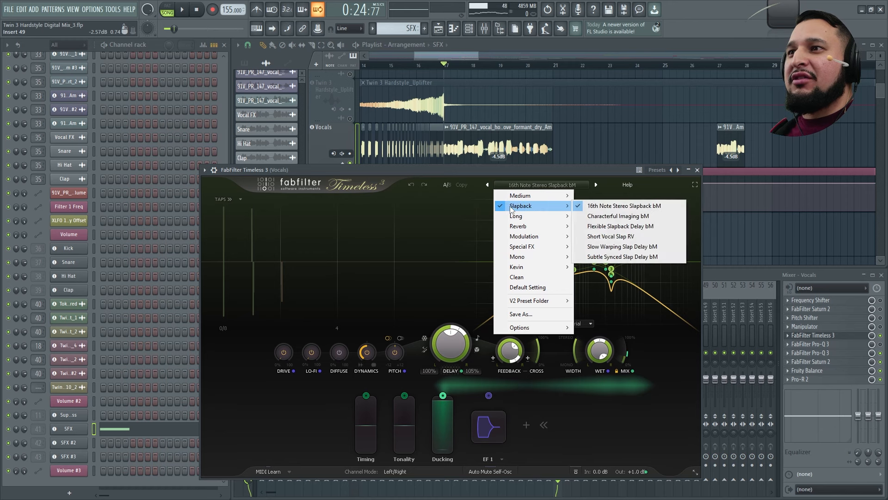
{"action": "left_click", "coordinate": [589, 173]}
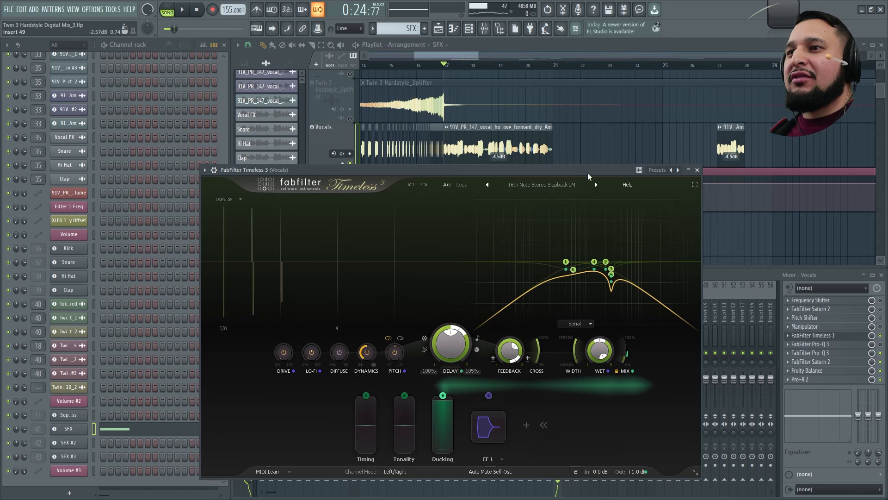
{"action": "left_click", "coordinate": [697, 170]}
- Examine the lower Pro-Q 3, lower Saturn 2 slot and Fruity Balance on the Vocals mixer track during short auditions, and close all plugin windows
{"action": "key", "text": "space"}
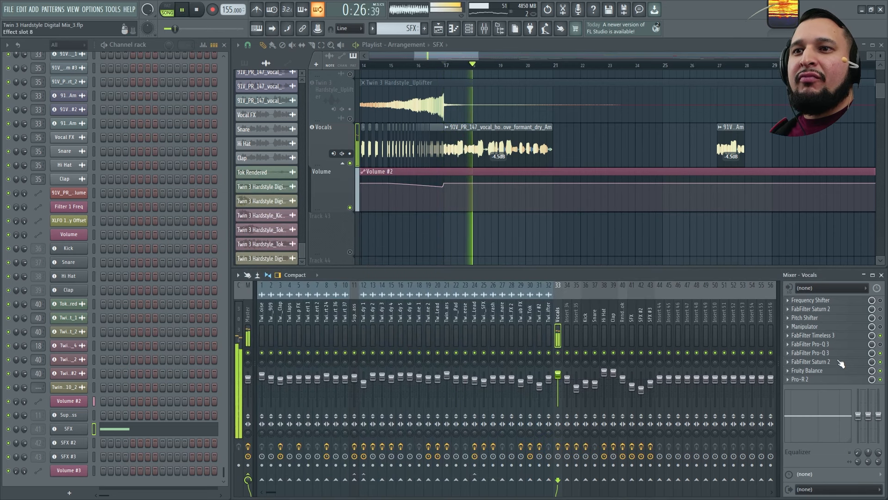
{"action": "key", "text": "space"}
{"action": "left_click", "coordinate": [812, 353]}
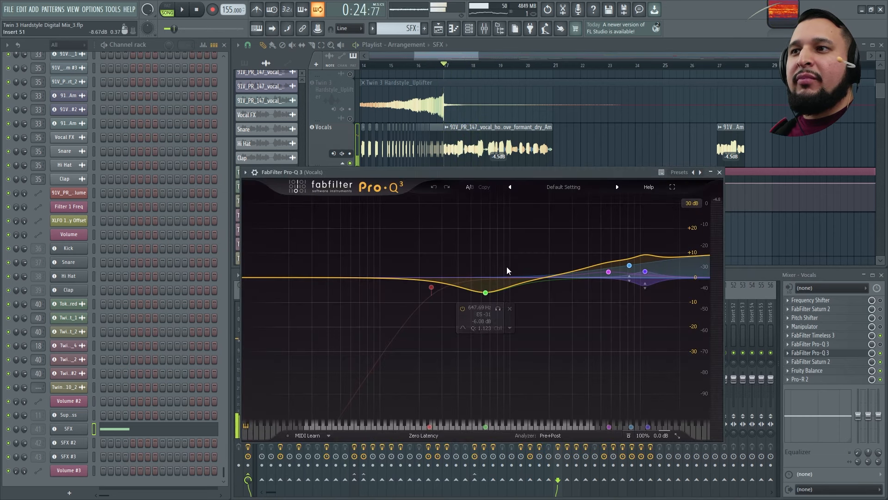
{"action": "left_click", "coordinate": [834, 363]}
{"action": "key", "text": "space"}
{"action": "key", "text": "space"}
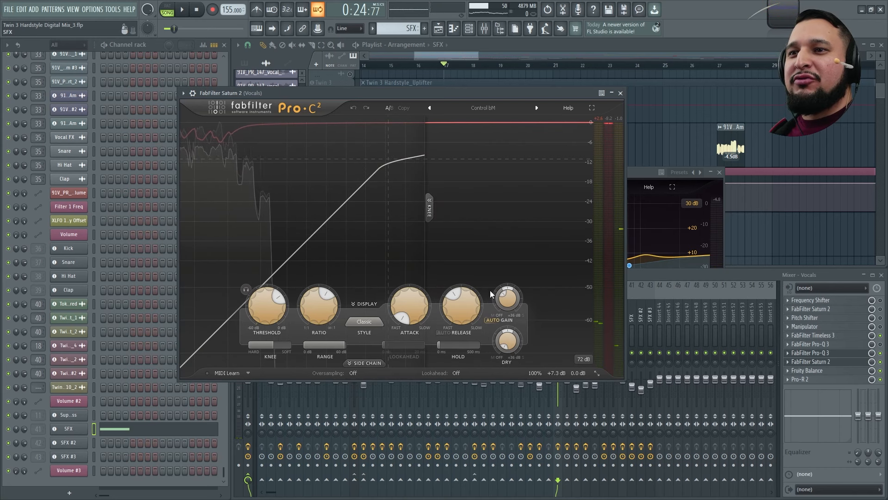
{"action": "left_click", "coordinate": [808, 370]}
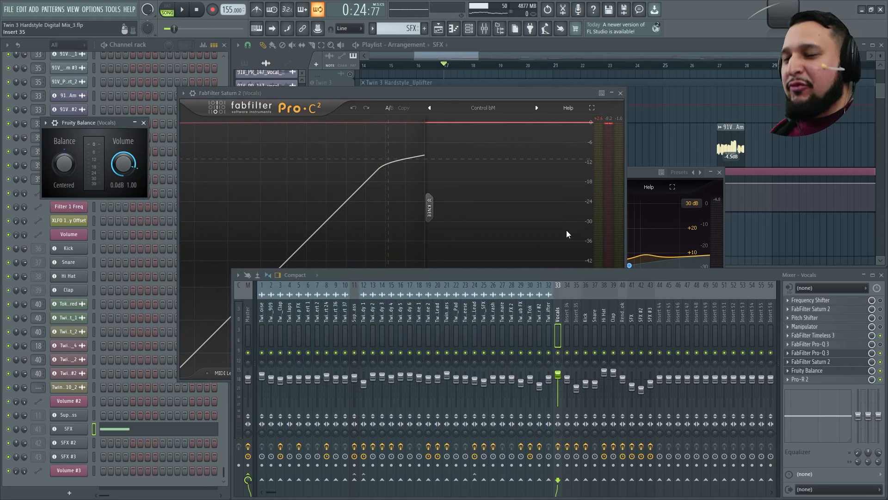
{"action": "key", "text": "alt+F12"}
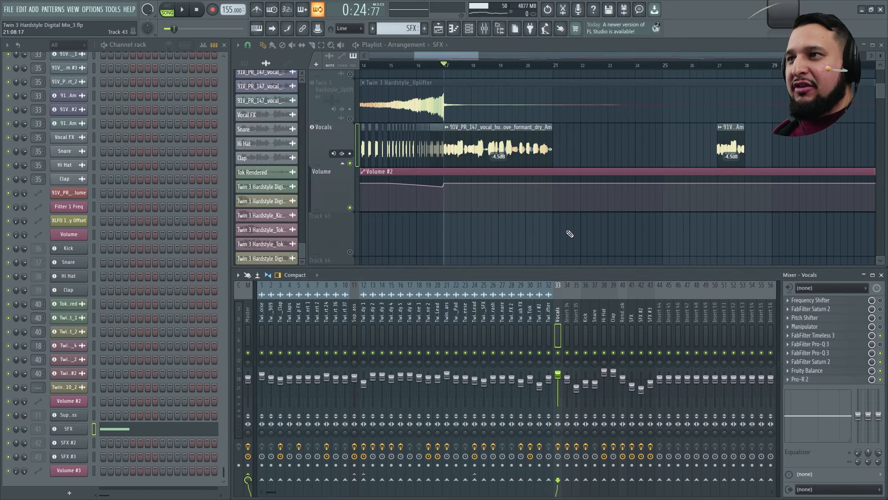
- Place the playhead shortly before bar 15 and audition the chopped vocals leading up to the hook clip
{"action": "left_click", "coordinate": [382, 65]}
{"action": "scroll", "coordinate": [560, 183], "scroll_direction": "down", "scroll_amount": 2}
{"action": "scroll", "coordinate": [443, 184], "scroll_direction": "up", "scroll_amount": 5}
{"action": "key", "text": "space"}
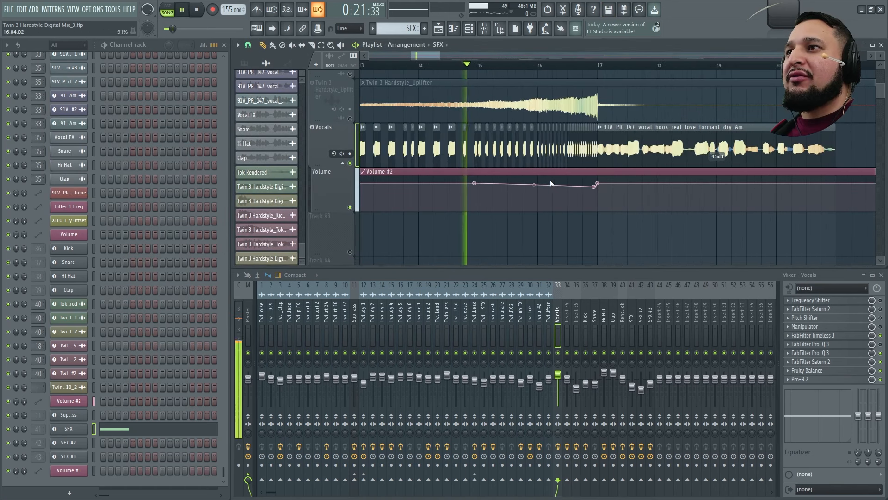
{"action": "key", "text": "space"}
- Try removing the dip before bar 17 from the Volume #2 automation, audition the vocal build-up without it, and undo the removal
{"action": "right_click", "coordinate": [595, 186]}
{"action": "left_click", "coordinate": [606, 195]}
{"action": "key", "text": "space"}
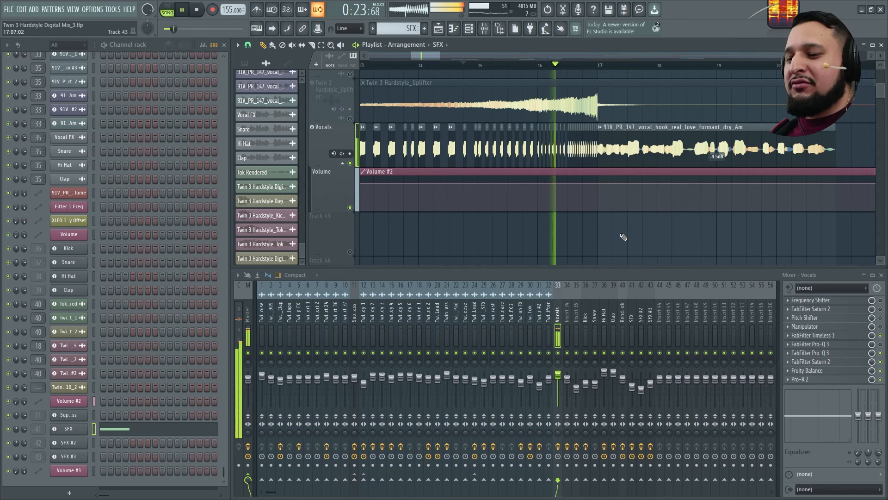
{"action": "key", "text": "space"}
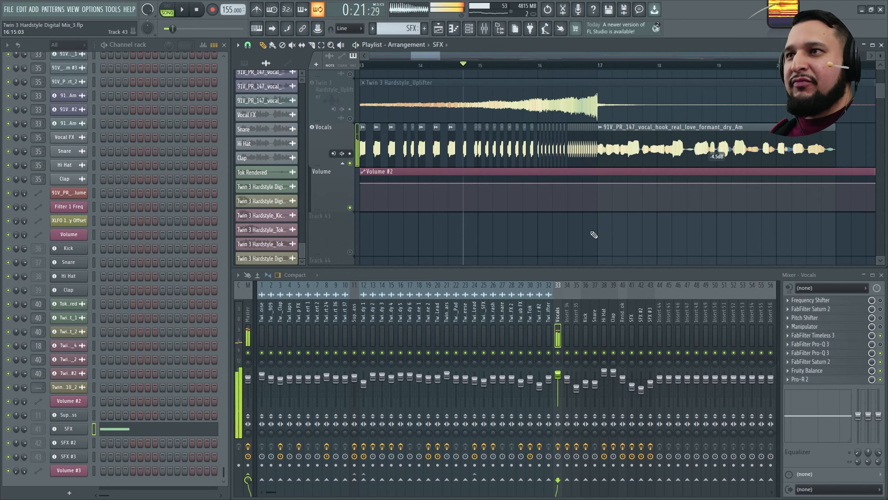
{"action": "key", "text": "ctrl+z"}
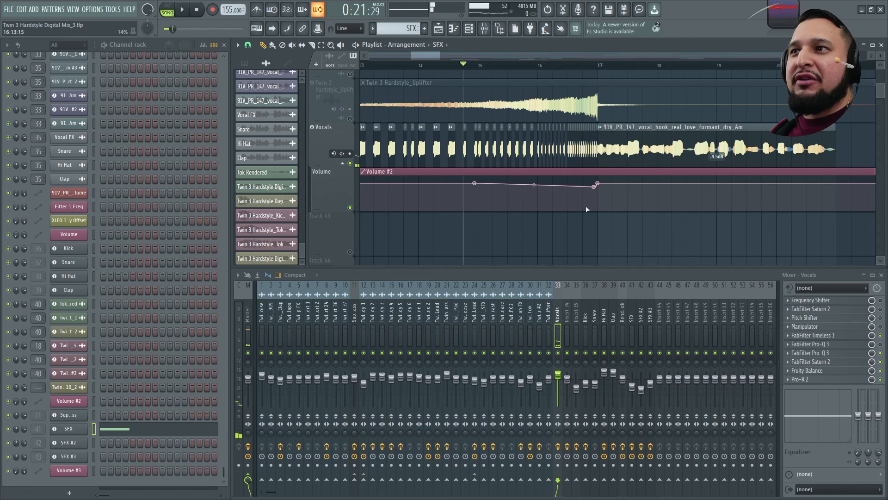
- Open the Pro-R 2 reverb on the Vocals mixer track and check its selected preset in the Large category
{"action": "left_click", "coordinate": [815, 380]}
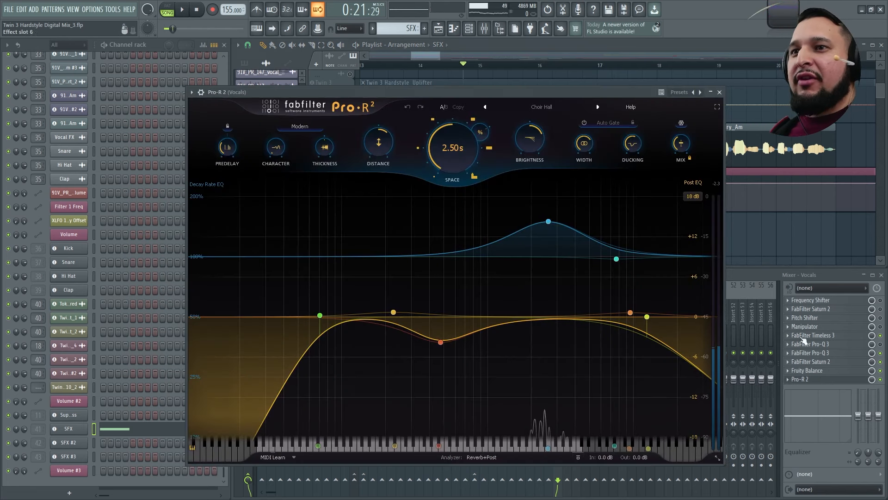
{"action": "left_click", "coordinate": [542, 107]}
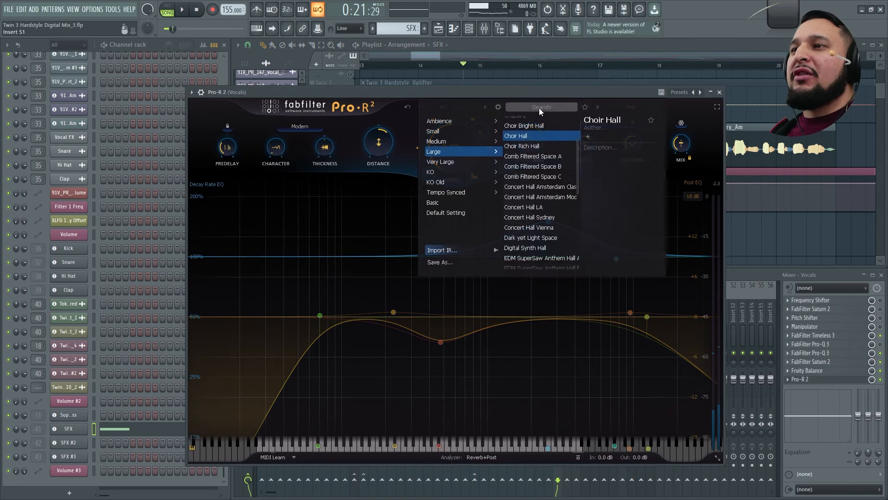
{"action": "left_click", "coordinate": [714, 128]}
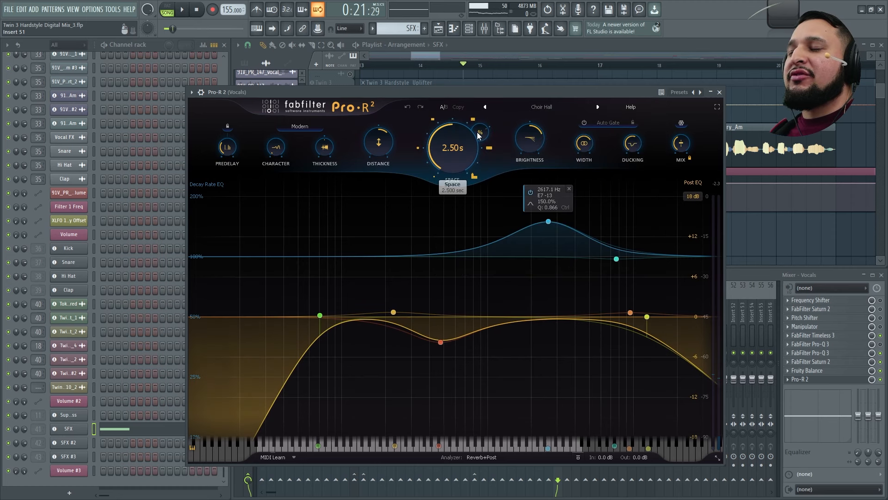
- Reload the Choir Hall preset in Pro-R 2, undo the reload, and close the reverb
{"action": "left_click", "coordinate": [542, 106]}
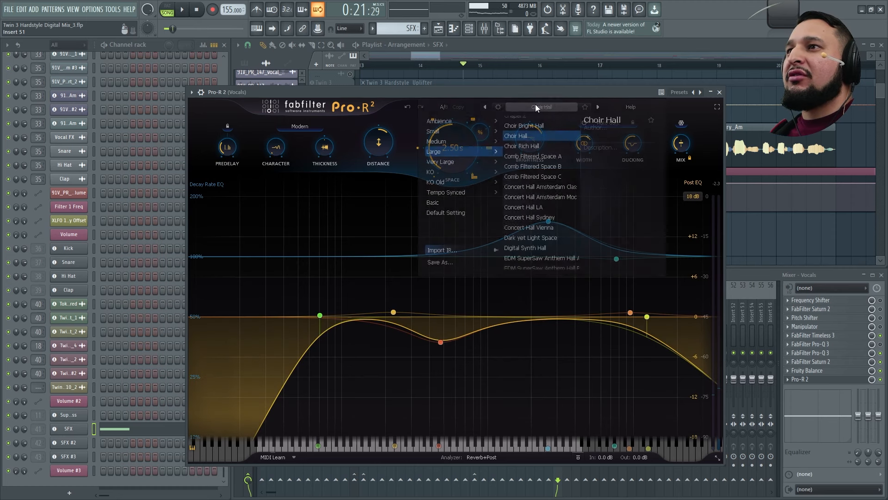
{"action": "left_click", "coordinate": [546, 136]}
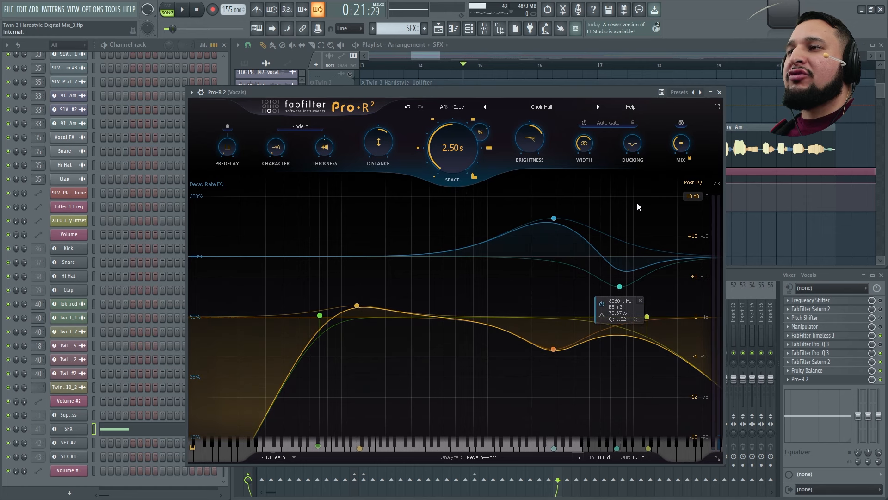
{"action": "left_click", "coordinate": [409, 108]}
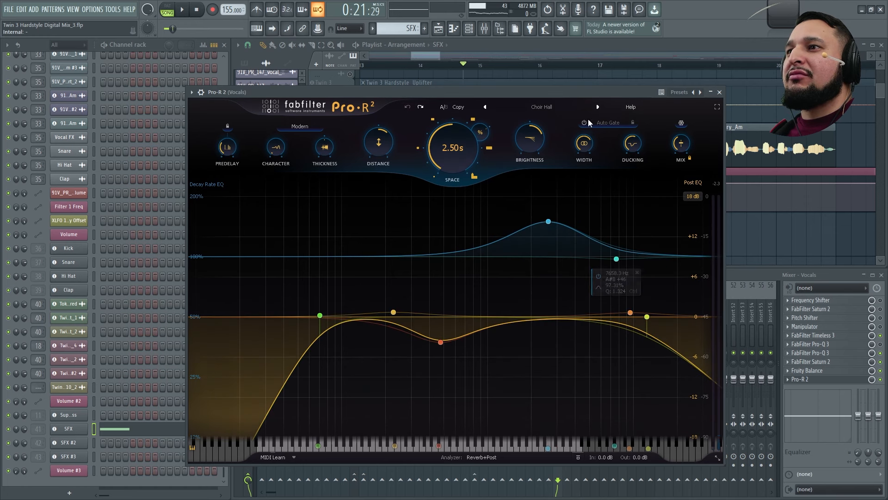
{"action": "left_click", "coordinate": [720, 92]}
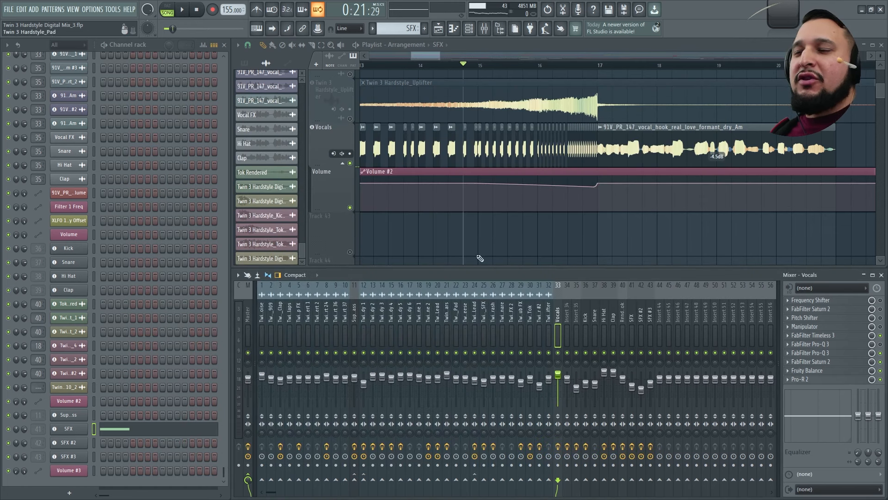
- Inspect the vocal chops around bars 37 to 44 and turn off the Vocals solo so all playlist tracks are active again
{"action": "scroll", "coordinate": [494, 216], "scroll_direction": "down", "scroll_amount": 9}
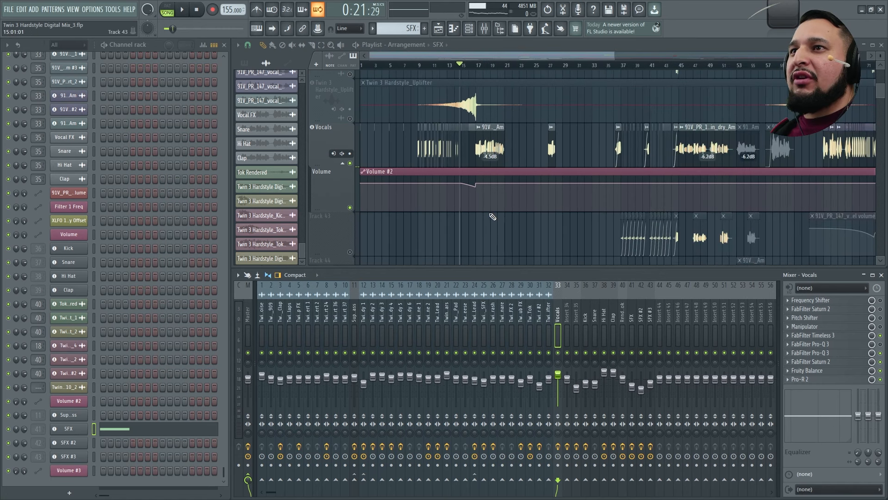
{"action": "scroll", "coordinate": [494, 216], "scroll_direction": "right", "scroll_amount": 3}
{"action": "scroll", "coordinate": [543, 209], "scroll_direction": "up", "scroll_amount": 8}
{"action": "scroll", "coordinate": [594, 205], "scroll_direction": "up", "scroll_amount": 2}
{"action": "scroll", "coordinate": [516, 212], "scroll_direction": "down", "scroll_amount": 8}
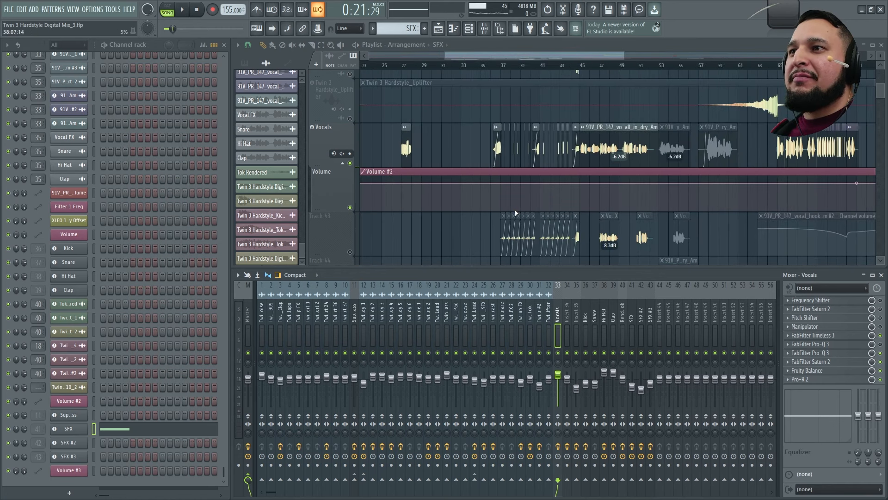
{"action": "scroll", "coordinate": [529, 218], "scroll_direction": "up", "scroll_amount": 6}
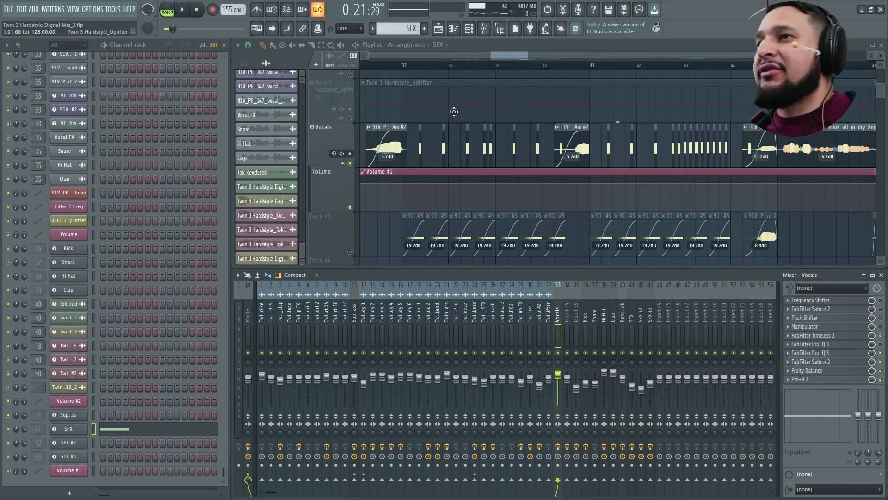
{"action": "left_click", "coordinate": [350, 121]}
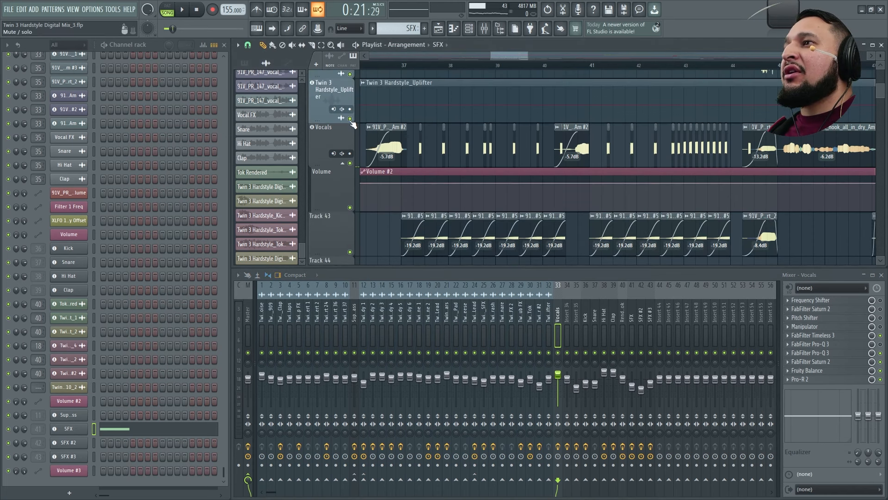
- Reduce the playlist track height to show the Vocals, Track 43 and Track 44 clips together across the arrangement
{"action": "scroll", "coordinate": [450, 139], "scroll_direction": "down", "scroll_amount": 4}
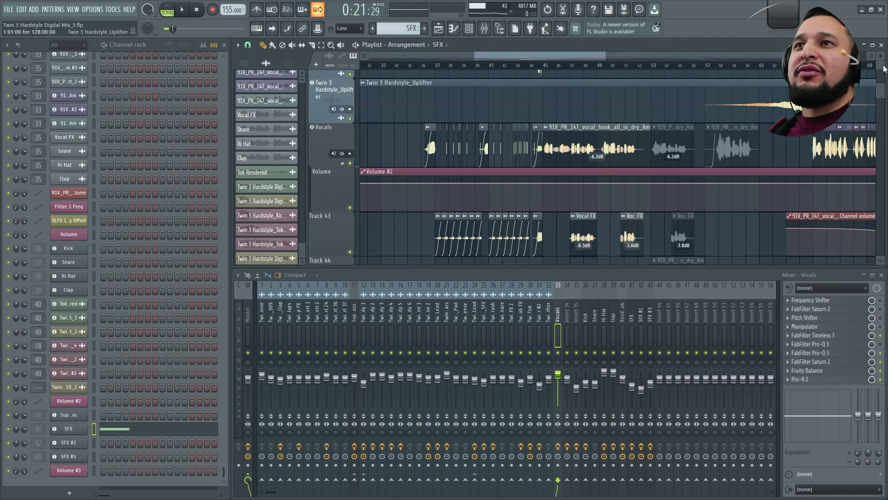
{"action": "left_click_drag", "start_coordinate": [880, 56], "coordinate": [880, 62]}
{"action": "scroll", "coordinate": [460, 198], "scroll_direction": "down", "scroll_amount": 5}
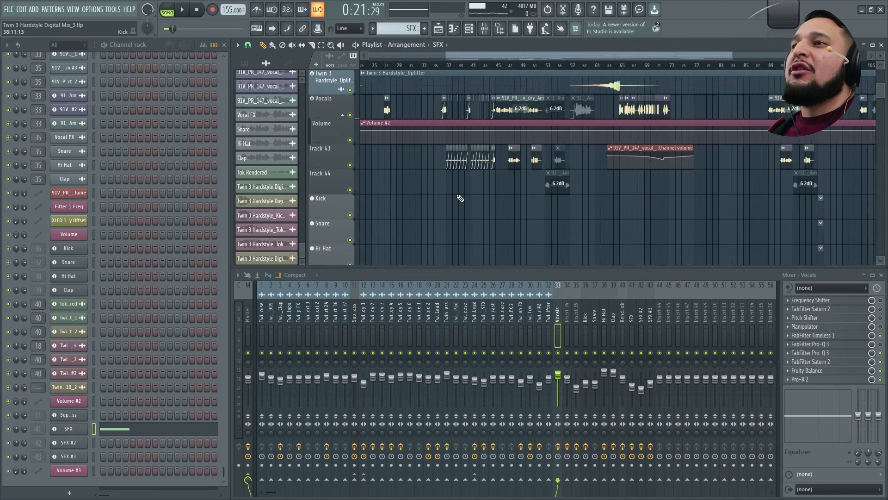
{"action": "scroll", "coordinate": [449, 195], "scroll_direction": "up", "scroll_amount": 3}
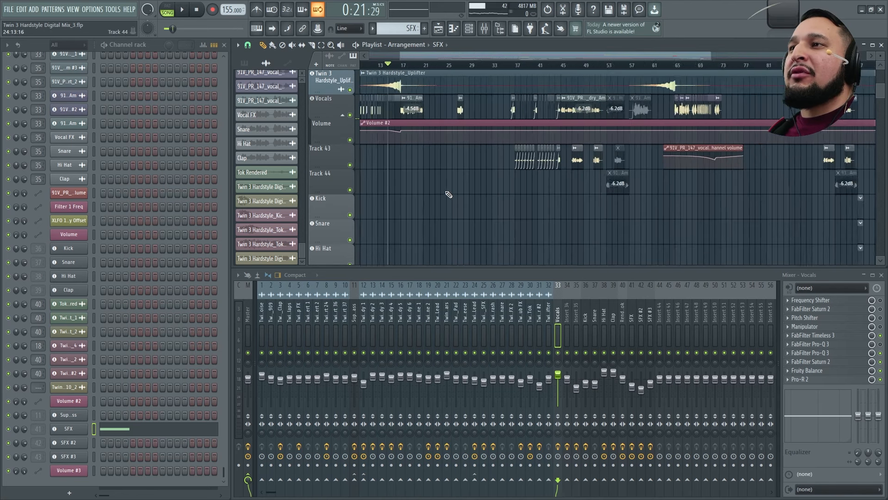
- Play the arrangement from about bar 27 through the vocal chops on the Vocals track and Track 43, past bar 45
{"action": "scroll", "coordinate": [440, 202], "scroll_direction": "down", "scroll_amount": 3}
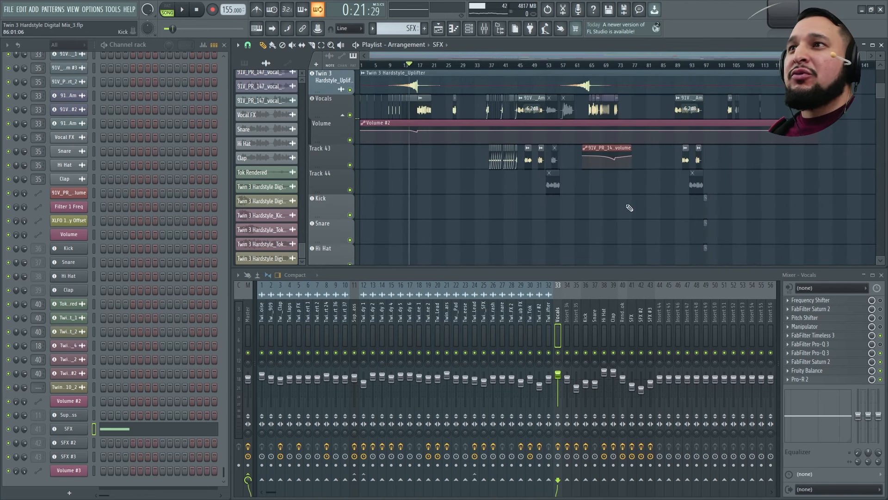
{"action": "scroll", "coordinate": [477, 203], "scroll_direction": "up", "scroll_amount": 2}
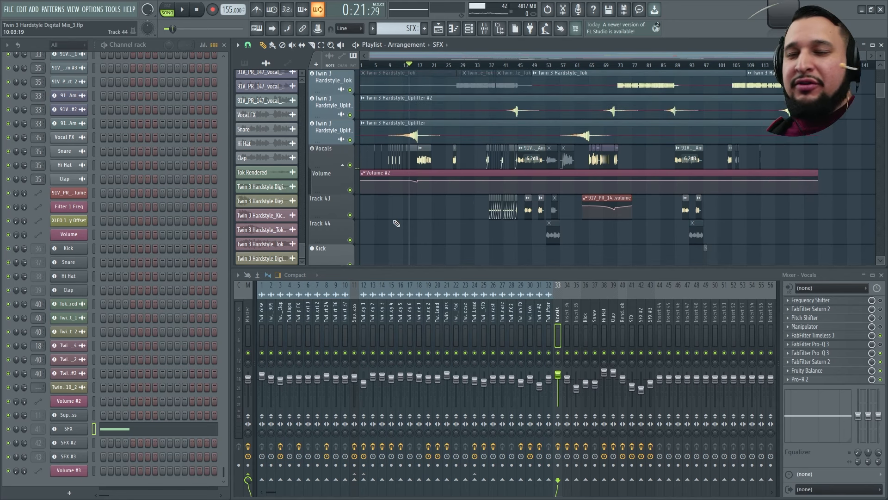
{"action": "scroll", "coordinate": [434, 212], "scroll_direction": "up", "scroll_amount": 4}
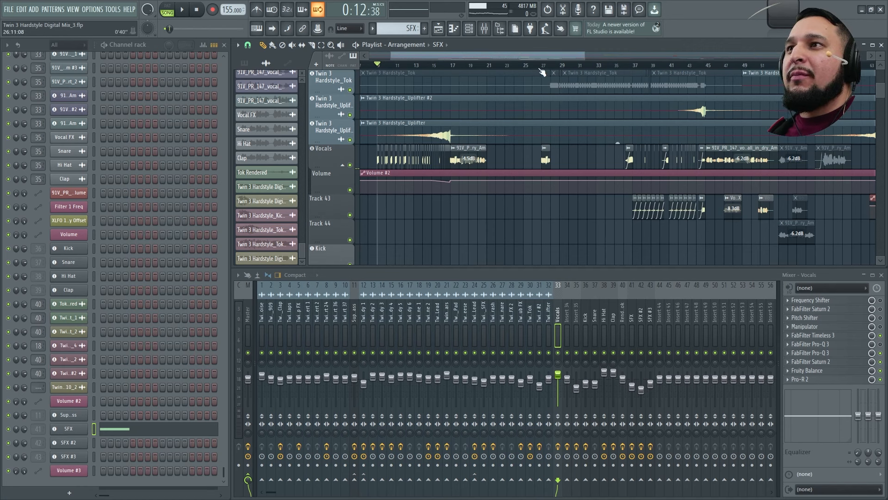
{"action": "scroll", "coordinate": [572, 81], "scroll_direction": "up", "scroll_amount": 3}
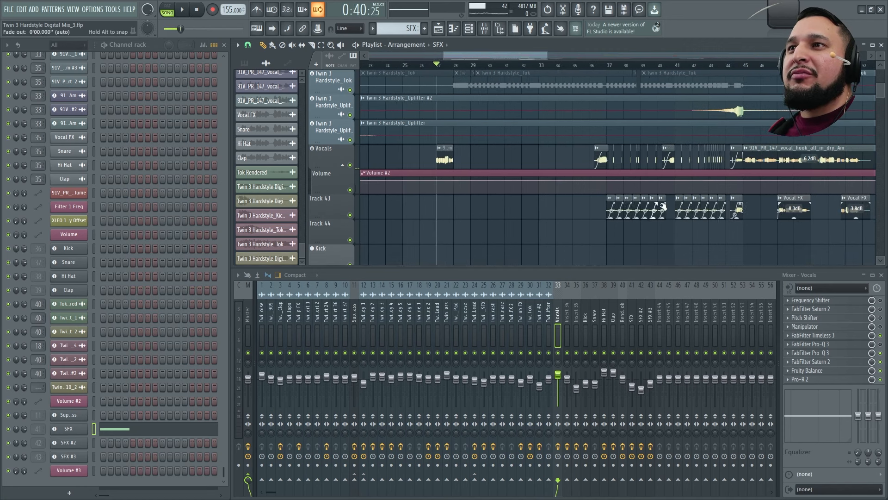
{"action": "key", "text": "space"}
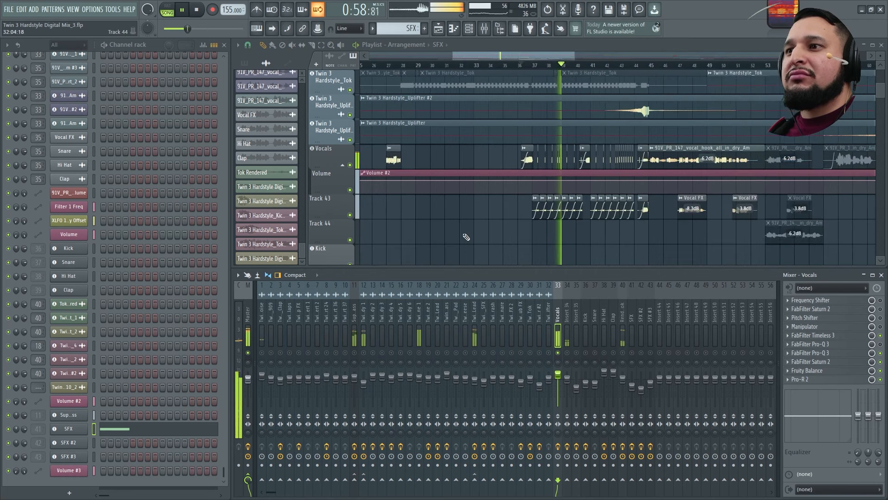
{"action": "key", "text": "space"}
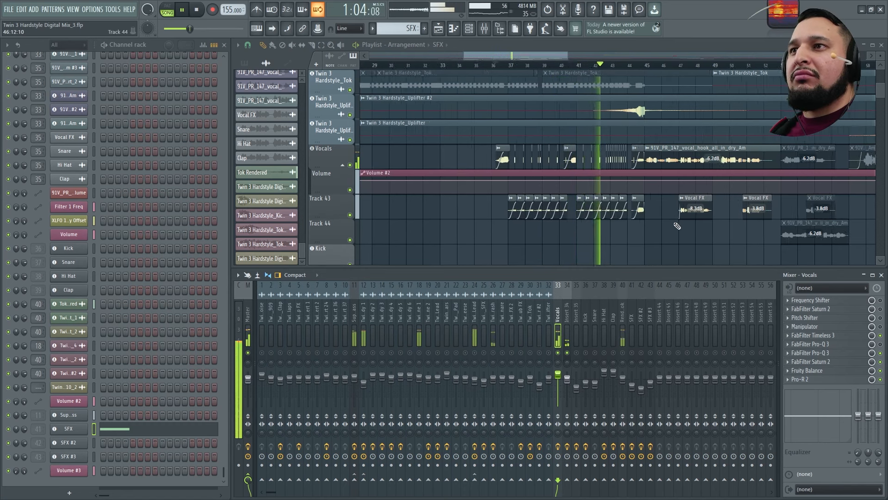
{"action": "scroll", "coordinate": [675, 223], "scroll_direction": "up", "scroll_amount": 5}
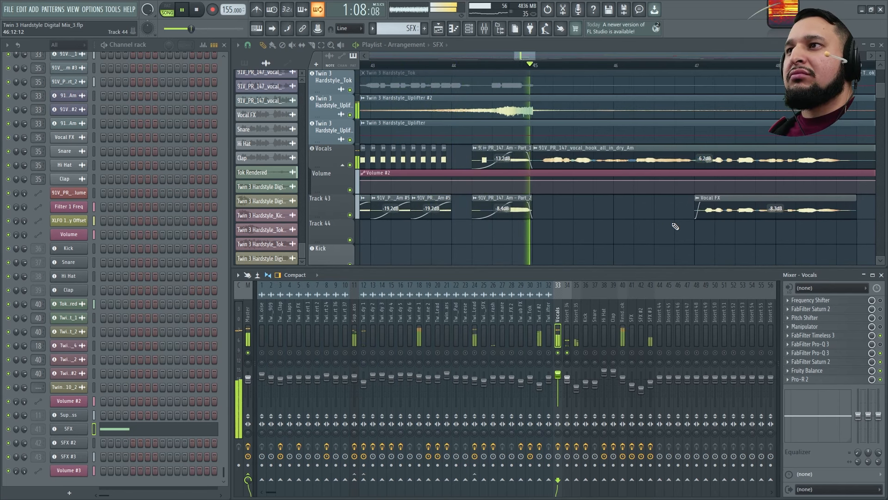
{"action": "scroll", "coordinate": [676, 226], "scroll_direction": "down", "scroll_amount": 2}
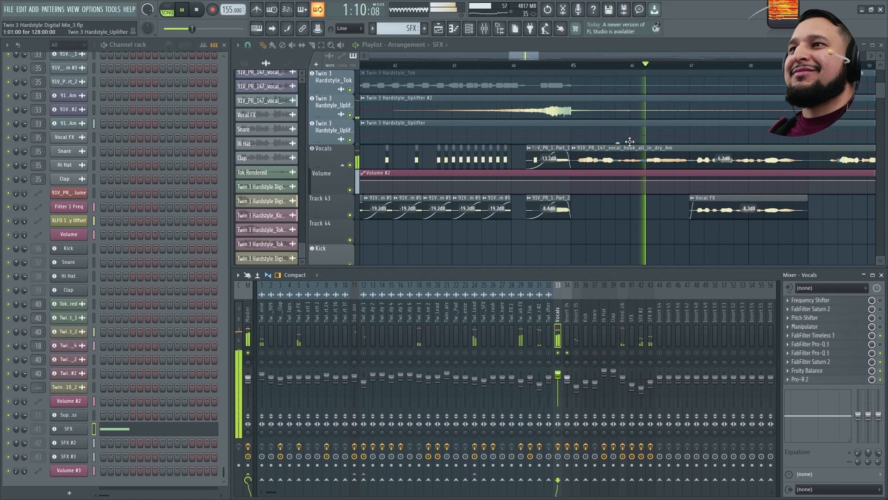
{"action": "key", "text": "space"}
- Mute the short vocal chop just after bar 44 on the Vocals track and replay the transition from bar 43
{"action": "scroll", "coordinate": [546, 161], "scroll_direction": "up", "scroll_amount": 3}
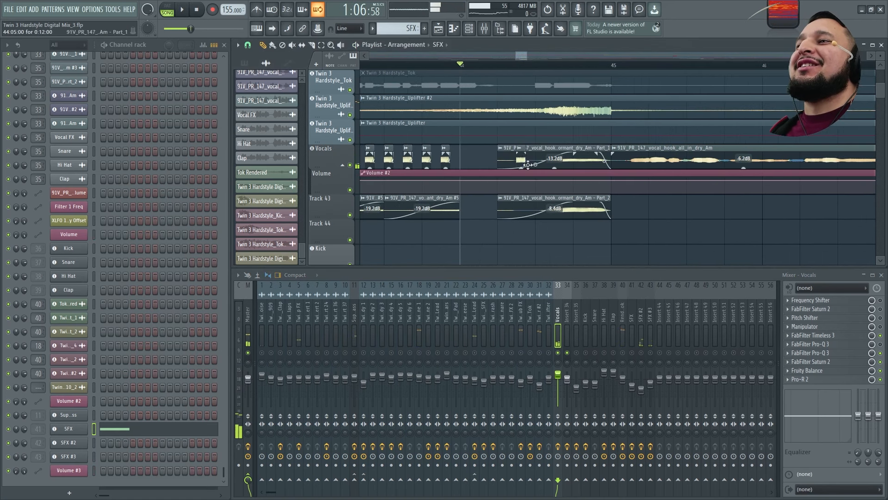
{"action": "left_click", "coordinate": [524, 158]}
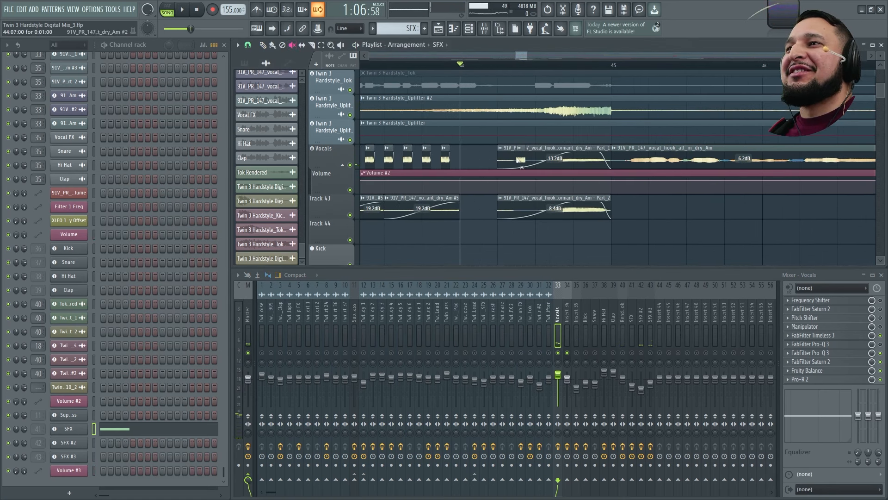
{"action": "left_click", "coordinate": [521, 161]}
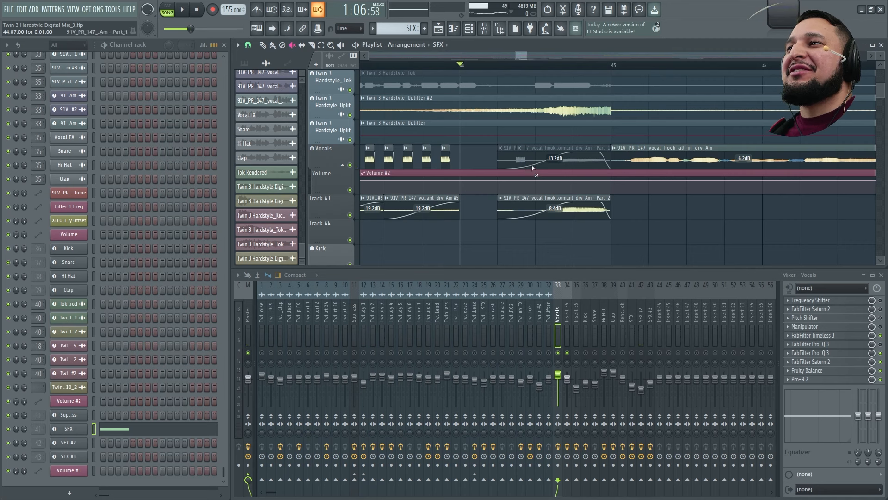
{"action": "key", "text": "space"}
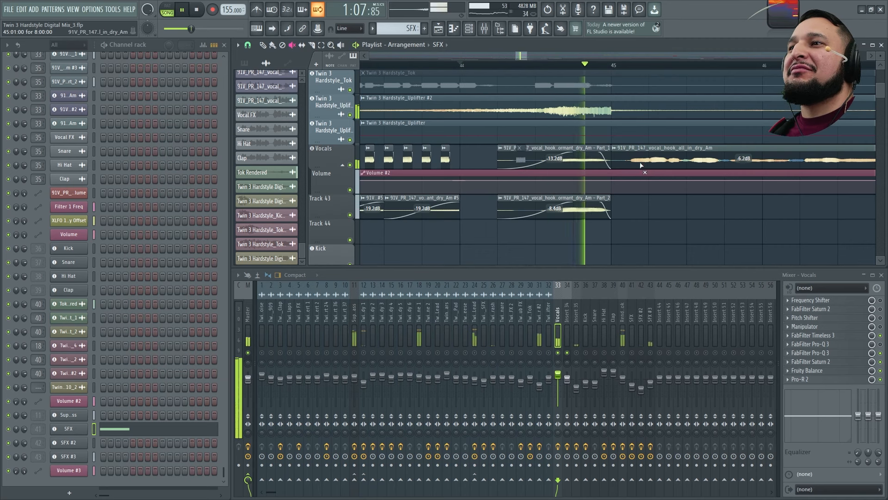
{"action": "scroll", "coordinate": [526, 100], "scroll_direction": "down", "scroll_amount": 2}
{"action": "left_click", "coordinate": [436, 65]}
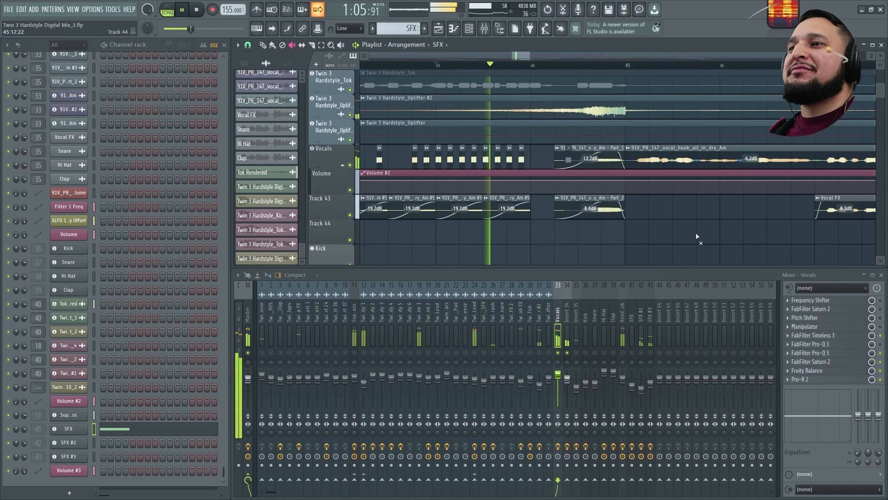
- Check the Insert 34 and Insert 35 mixer tracks during playback and replay the vocal transition from bar 43
{"action": "left_click", "coordinate": [571, 322]}
{"action": "left_click", "coordinate": [576, 331]}
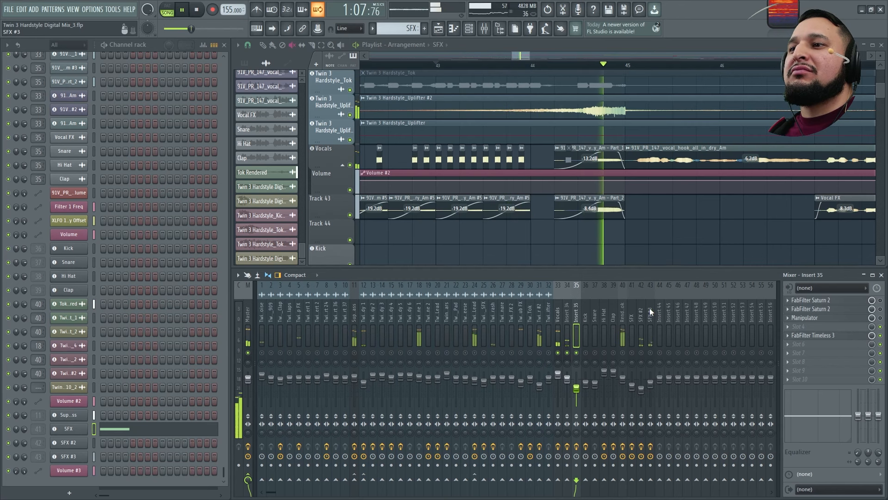
{"action": "key", "text": "space"}
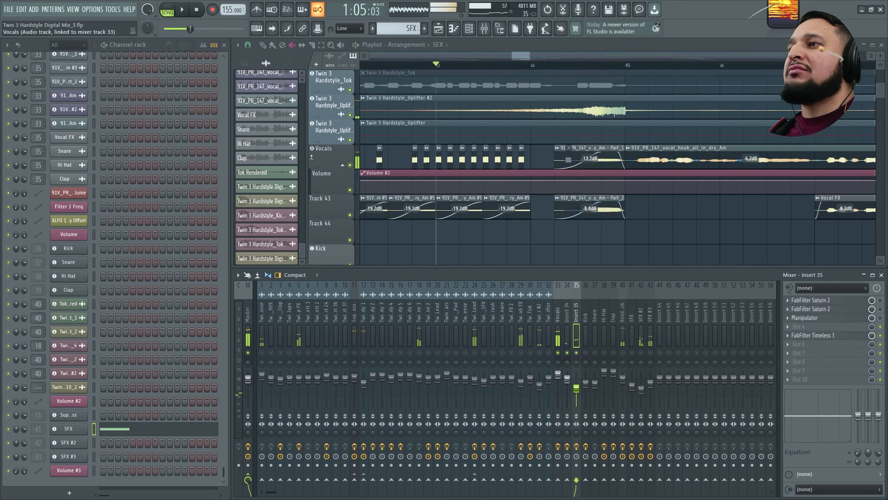
{"action": "key", "text": "space"}
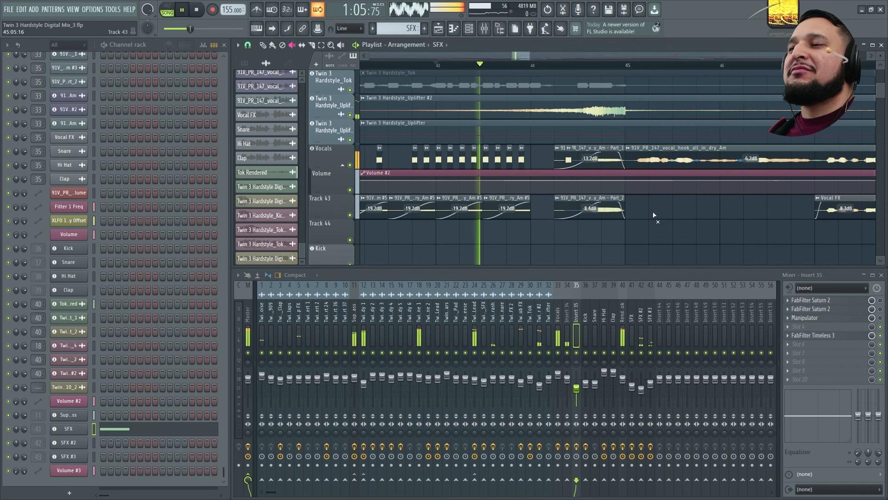
{"action": "scroll", "coordinate": [654, 216], "scroll_direction": "down", "scroll_amount": 2}
{"action": "scroll", "coordinate": [654, 216], "scroll_direction": "up", "scroll_amount": 2}
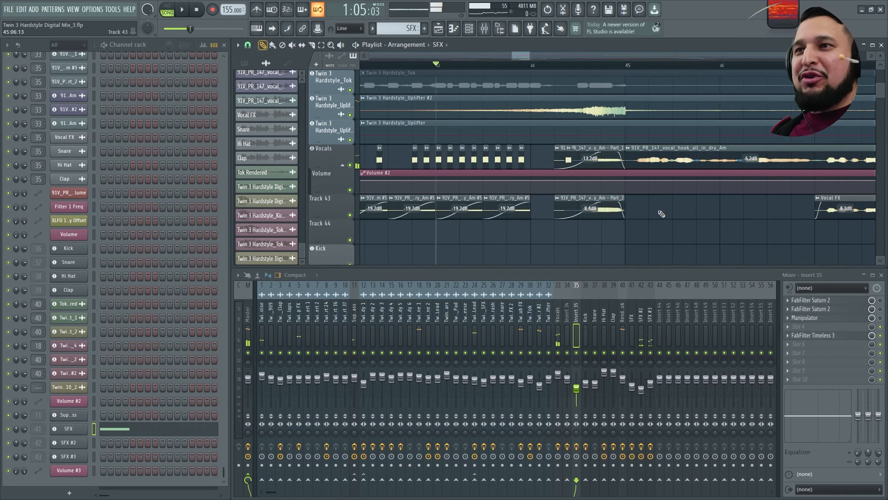
- Place the playback position at bar 45 and solo the Vocals track together with its Volume automation and Track 43
{"action": "scroll", "coordinate": [501, 213], "scroll_direction": "down", "scroll_amount": 4}
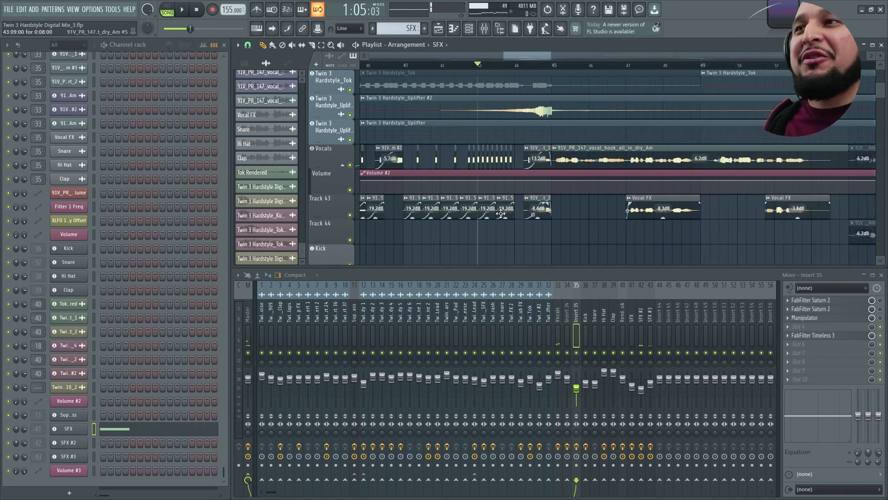
{"action": "scroll", "coordinate": [578, 152], "scroll_direction": "down", "scroll_amount": 2}
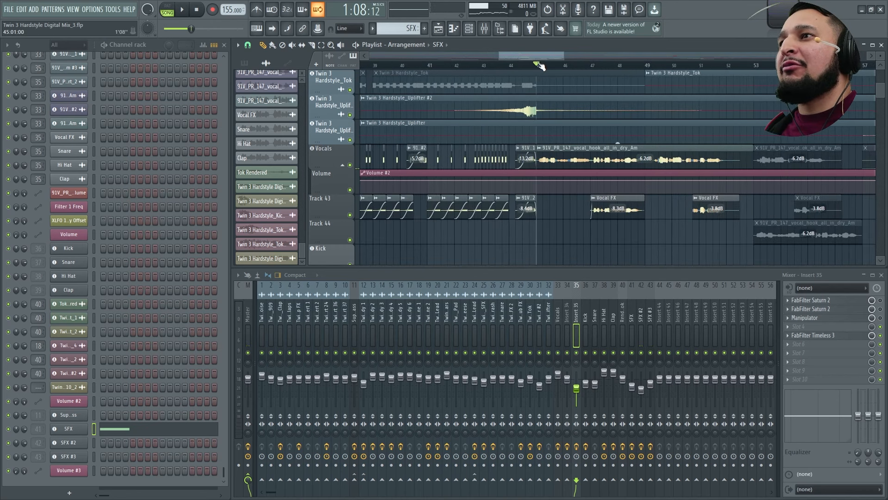
{"action": "scroll", "coordinate": [595, 193], "scroll_direction": "up", "scroll_amount": 3}
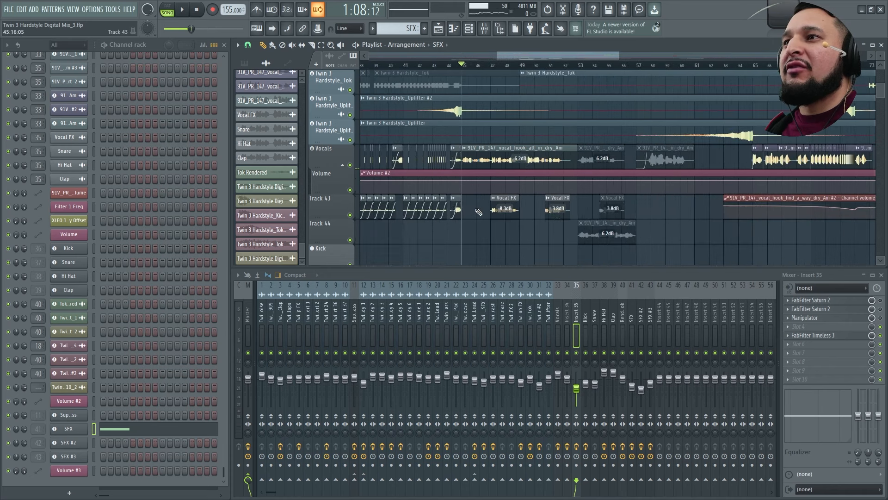
{"action": "scroll", "coordinate": [476, 212], "scroll_direction": "down", "scroll_amount": 5}
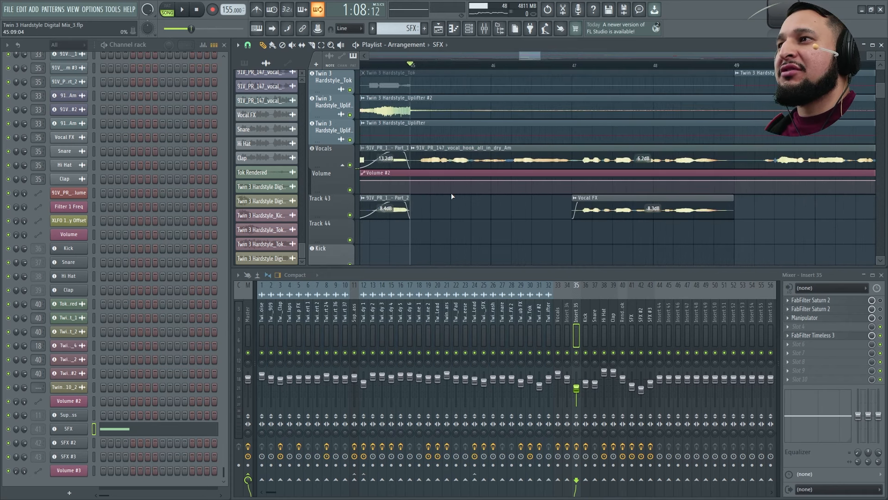
{"action": "scroll", "coordinate": [430, 175], "scroll_direction": "down", "scroll_amount": 6}
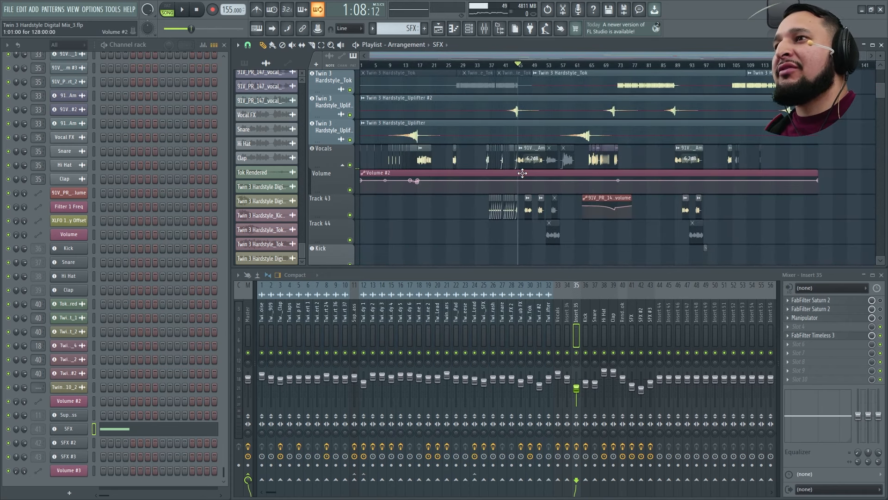
{"action": "scroll", "coordinate": [522, 173], "scroll_direction": "up", "scroll_amount": 8}
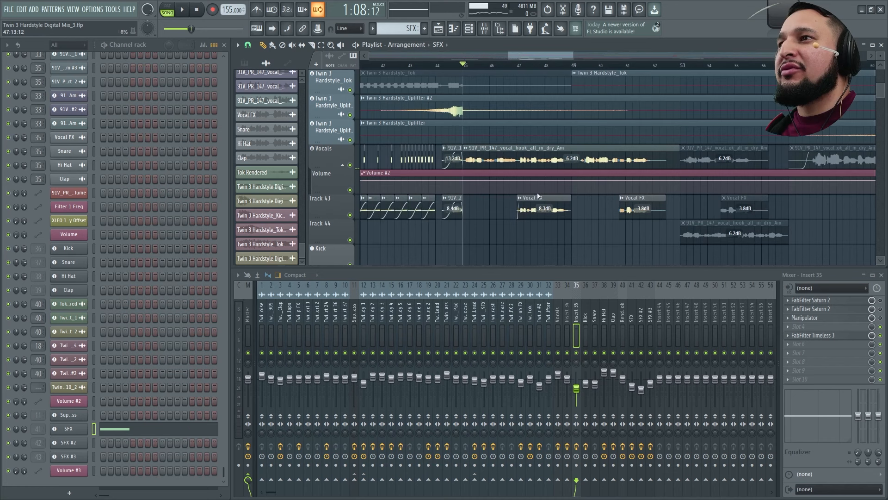
{"action": "left_click", "coordinate": [350, 165]}
{"action": "right_click", "coordinate": [350, 165]}
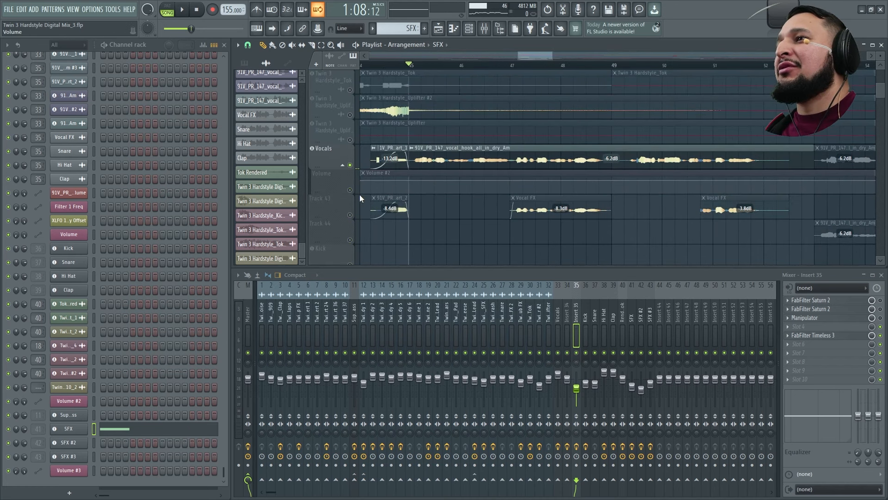
{"action": "left_click", "coordinate": [350, 214]}
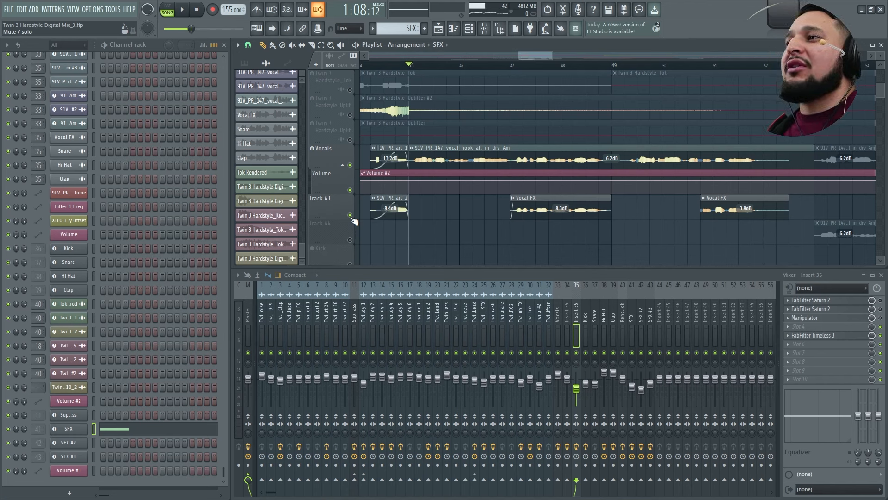
- Listen to the soloed vocal hook and Vocal FX clips from bar 45 while checking the effects on Insert 34 and Insert 35
{"action": "key", "text": "space"}
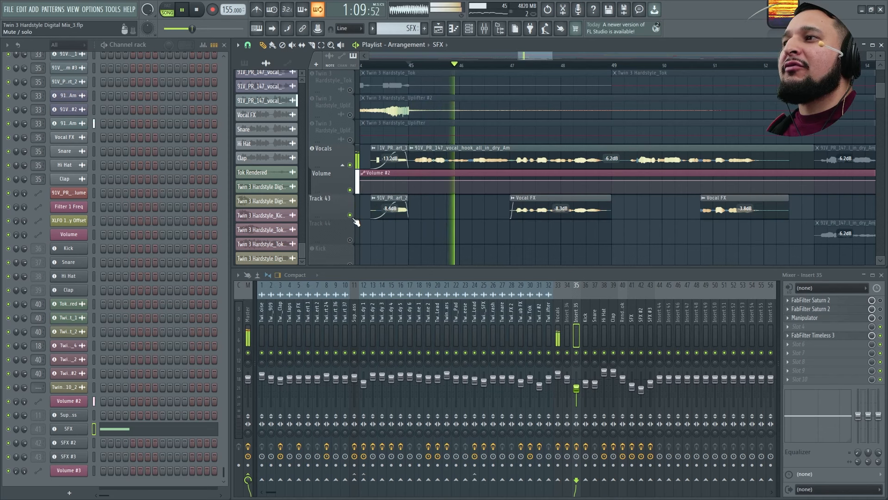
{"action": "left_click", "coordinate": [570, 320]}
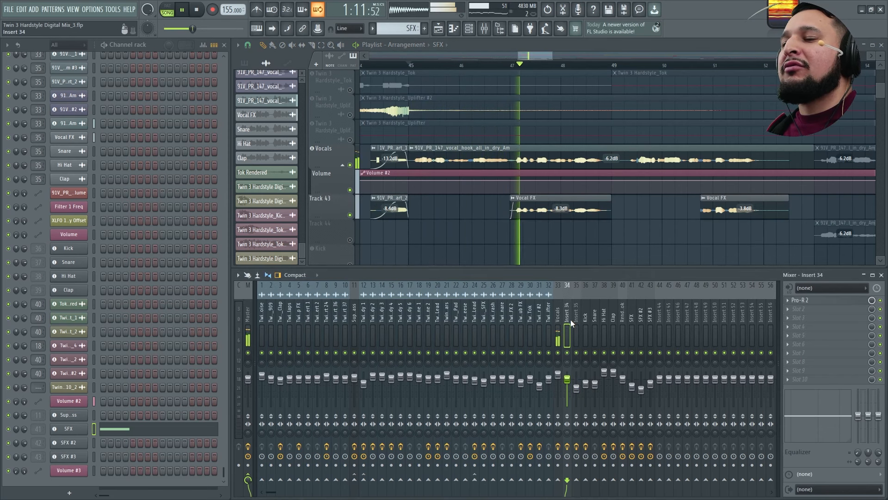
{"action": "left_click", "coordinate": [577, 326]}
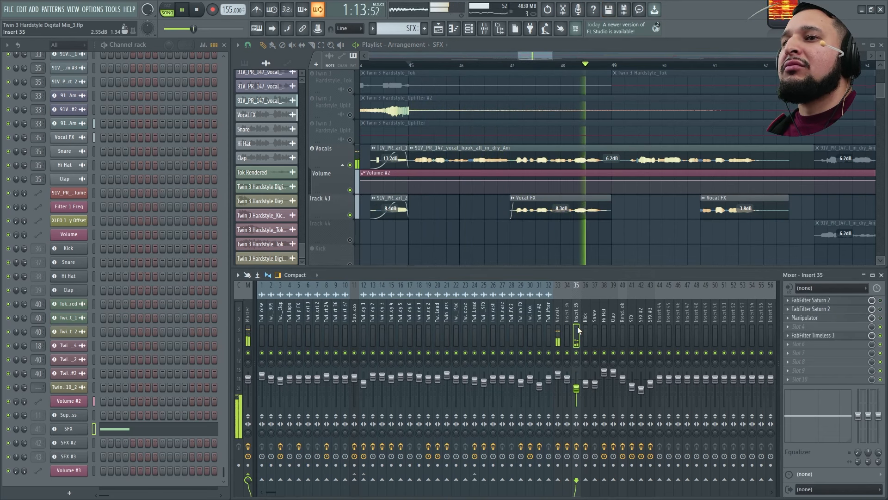
{"action": "scroll", "coordinate": [505, 178], "scroll_direction": "down", "scroll_amount": 3}
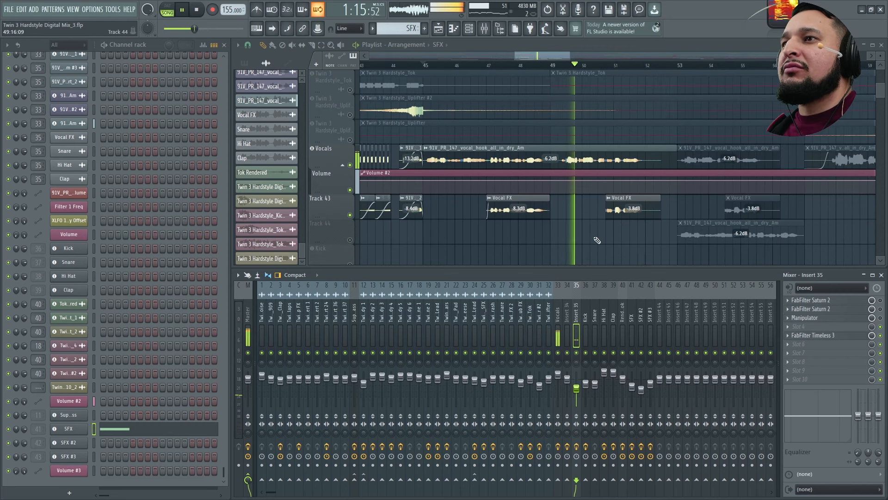
{"action": "scroll", "coordinate": [653, 250], "scroll_direction": "up", "scroll_amount": 4}
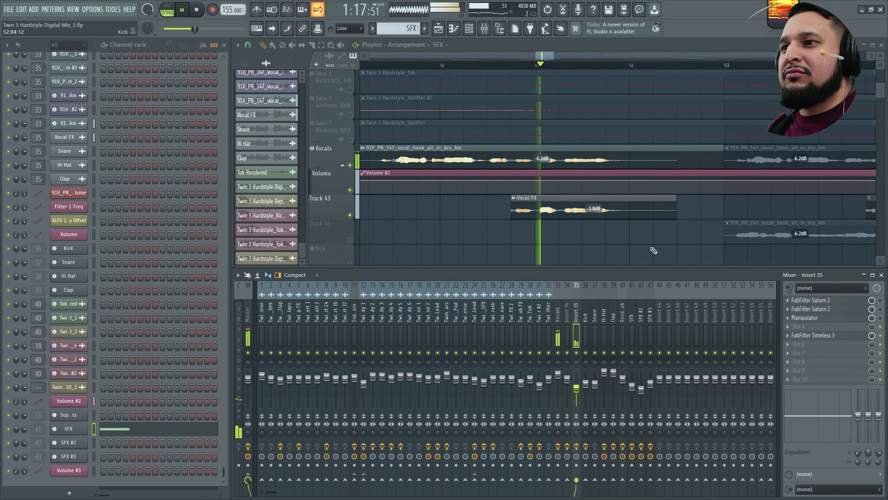
{"action": "scroll", "coordinate": [654, 251], "scroll_direction": "down", "scroll_amount": 2}
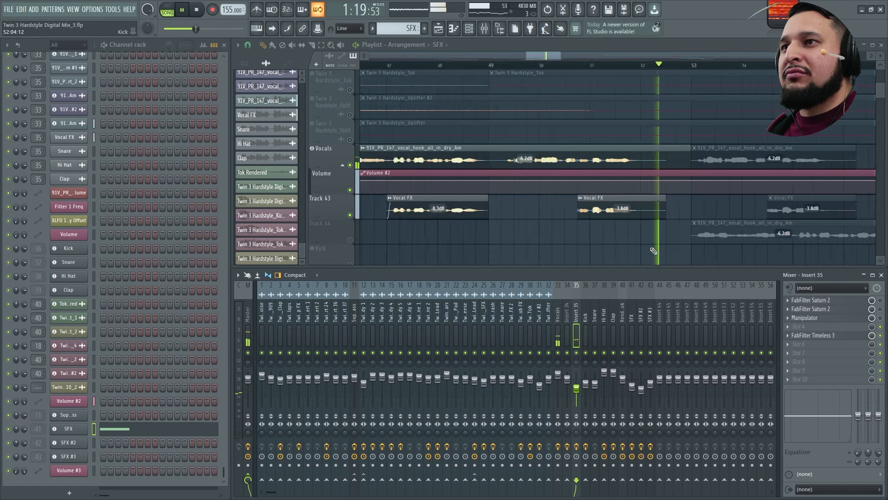
{"action": "scroll", "coordinate": [653, 251], "scroll_direction": "down", "scroll_amount": 4}
{"action": "scroll", "coordinate": [653, 251], "scroll_direction": "up", "scroll_amount": 4}
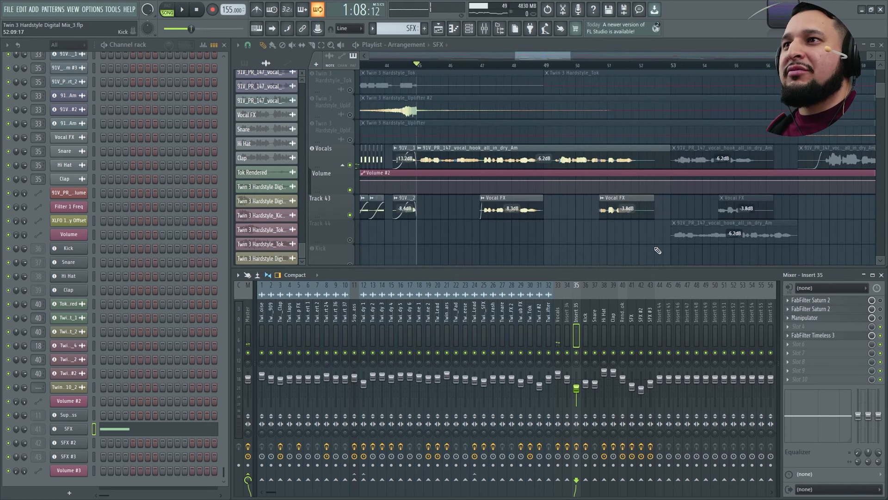
- Turn off the solo on the vocal tracks to reactivate all playlist tracks, and view the clips from bar 45 onward
{"action": "scroll", "coordinate": [459, 216], "scroll_direction": "down", "scroll_amount": 4}
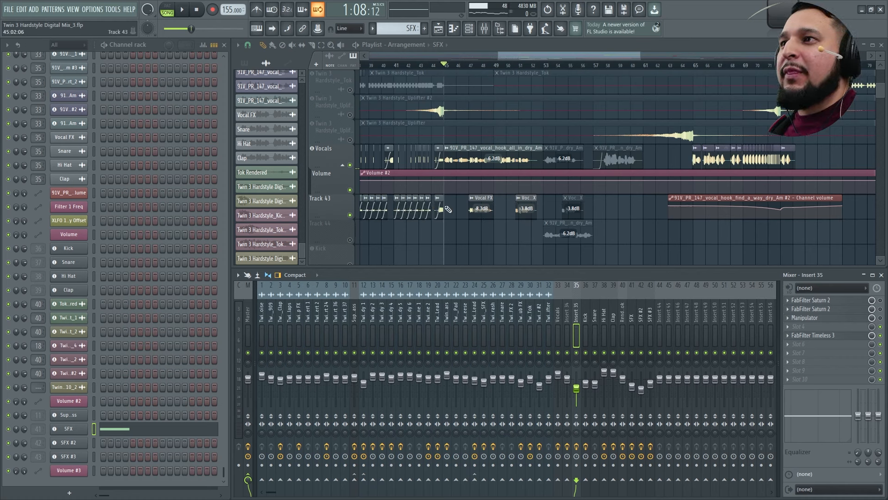
{"action": "left_click", "coordinate": [350, 140]}
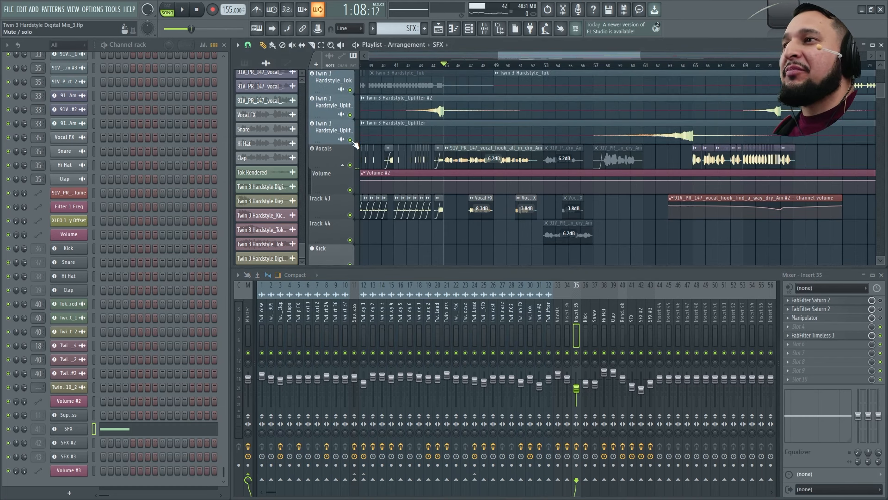
{"action": "scroll", "coordinate": [469, 183], "scroll_direction": "up", "scroll_amount": 3}
{"action": "scroll", "coordinate": [468, 183], "scroll_direction": "down", "scroll_amount": 5}
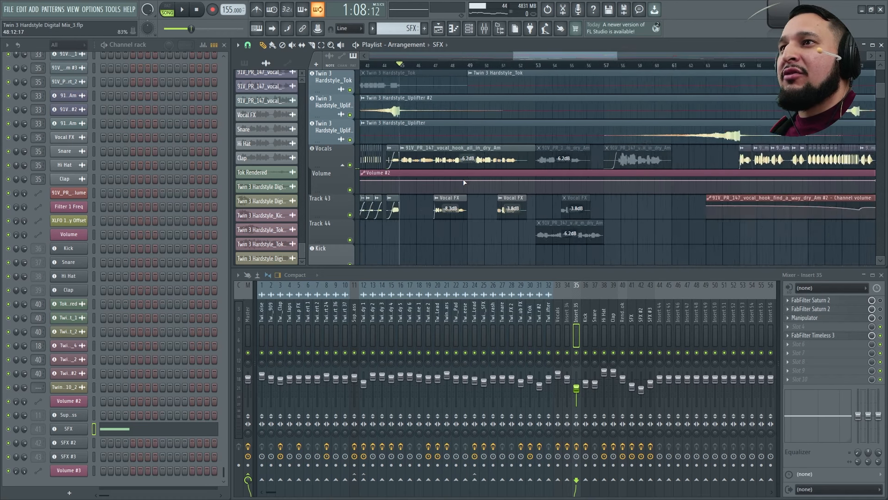
- Place the playback position at bar 65 and look over the vocal chops and their channel volume automation
{"action": "scroll", "coordinate": [625, 198], "scroll_direction": "up", "scroll_amount": 1}
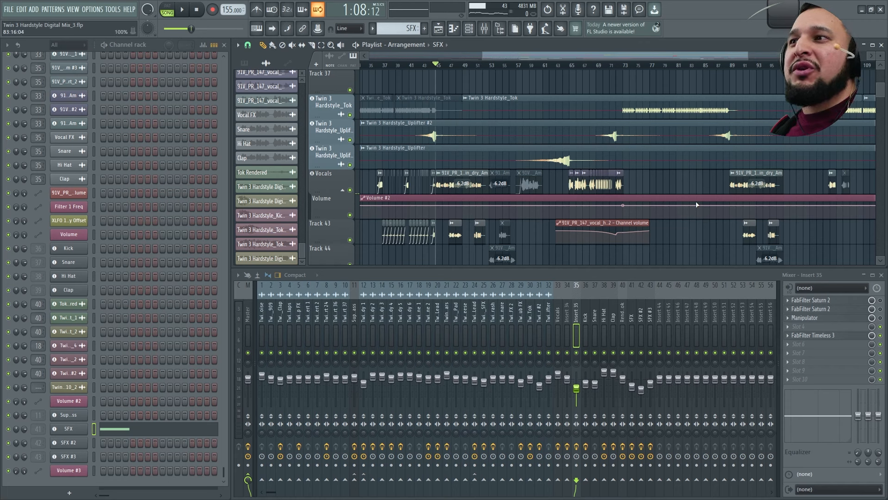
{"action": "scroll", "coordinate": [595, 192], "scroll_direction": "up", "scroll_amount": 8}
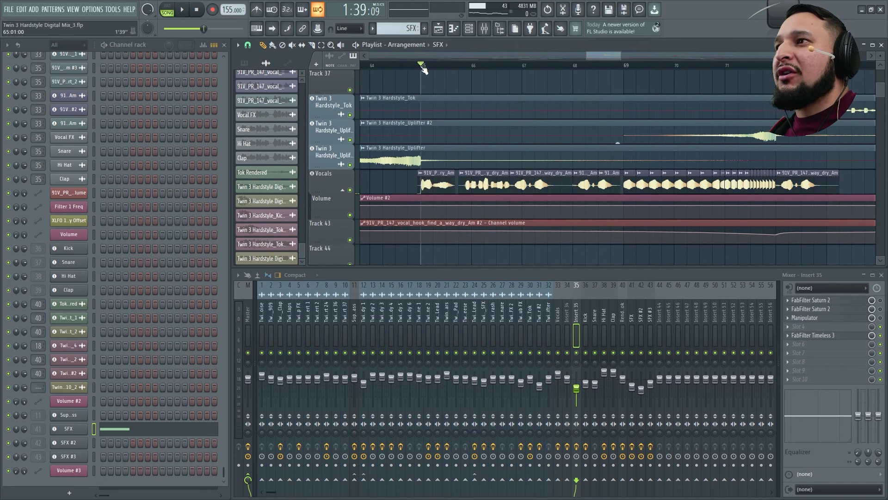
{"action": "scroll", "coordinate": [560, 123], "scroll_direction": "down", "scroll_amount": 7}
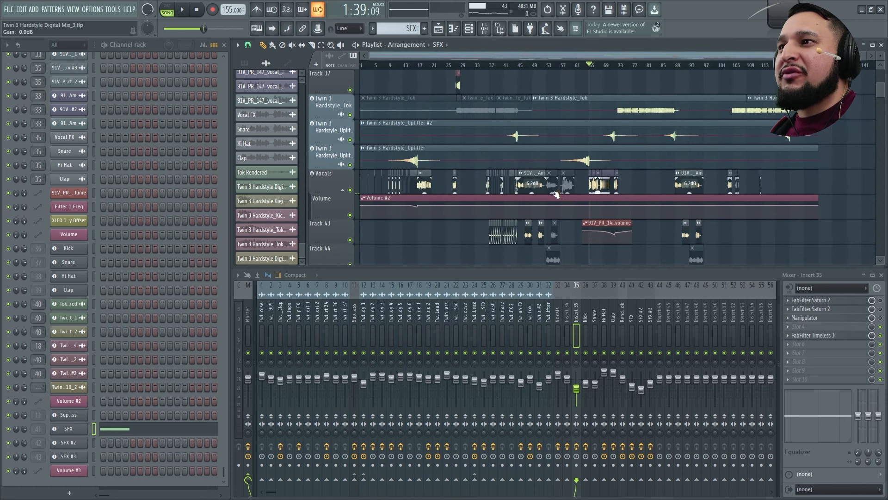
- Play the vocal chops and the real_love_formant vocal hook around bar 17 and check how they lead into the following bars
{"action": "scroll", "coordinate": [545, 209], "scroll_direction": "down", "scroll_amount": 2}
{"action": "scroll", "coordinate": [393, 204], "scroll_direction": "up", "scroll_amount": 5}
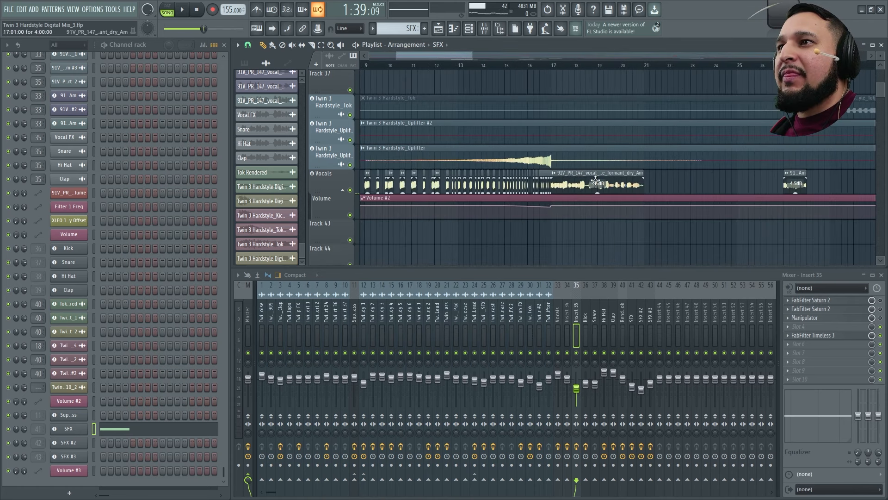
{"action": "scroll", "coordinate": [488, 186], "scroll_direction": "down", "scroll_amount": 2}
{"action": "scroll", "coordinate": [487, 187], "scroll_direction": "down", "scroll_amount": 1}
{"action": "scroll", "coordinate": [495, 67], "scroll_direction": "up", "scroll_amount": 6}
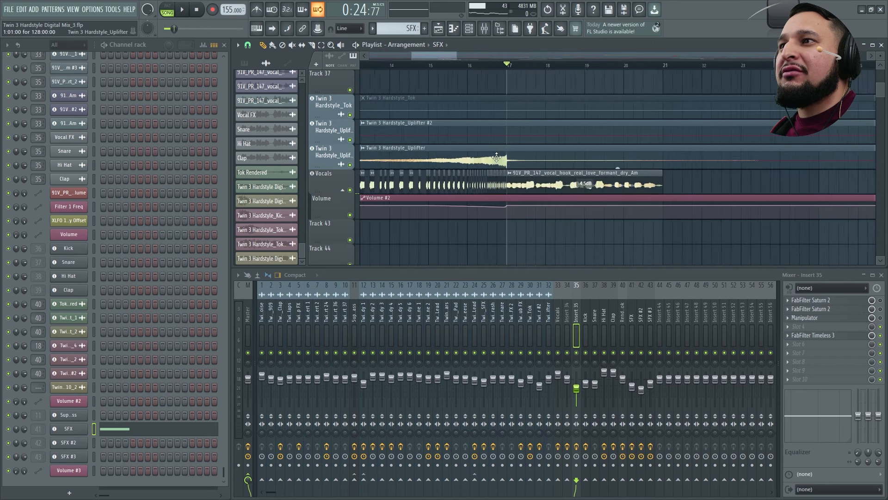
{"action": "key", "text": "space"}
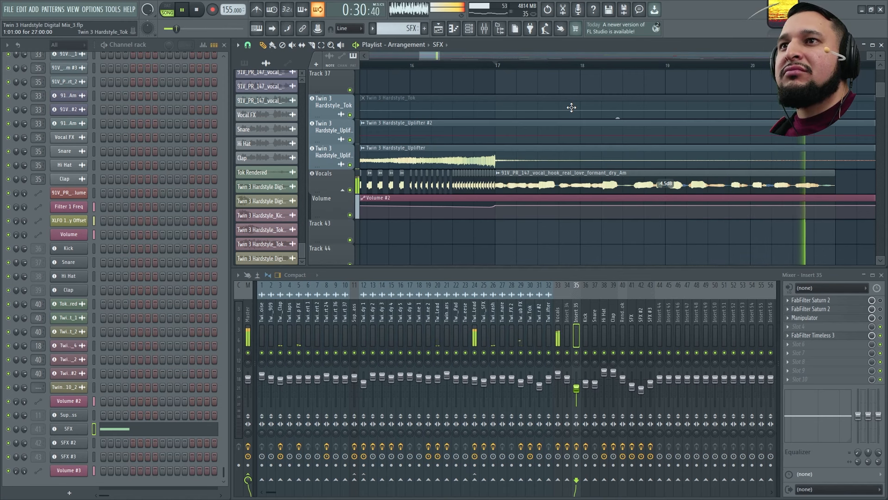
{"action": "scroll", "coordinate": [435, 130], "scroll_direction": "down", "scroll_amount": 6}
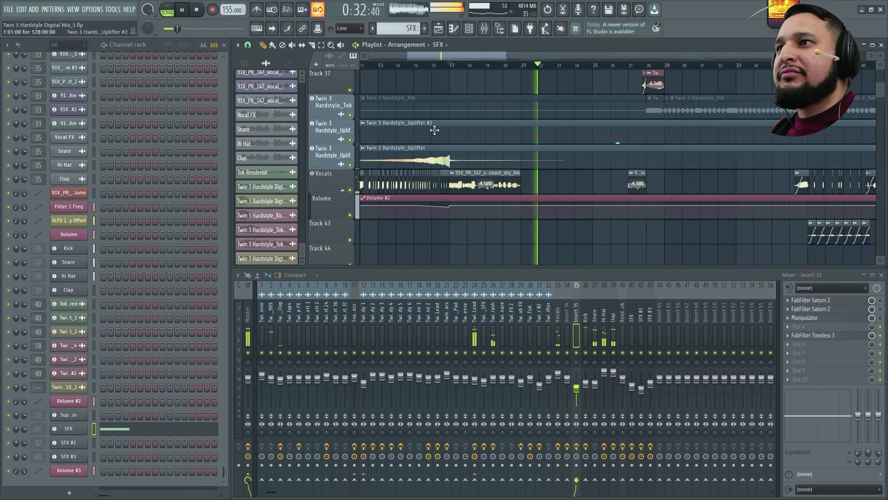
{"action": "key", "text": "space"}
- Play the vocal hook from bar 45 and examine how the two Vocal FX clips on Track 43 layer under it
{"action": "scroll", "coordinate": [441, 130], "scroll_direction": "down", "scroll_amount": 3}
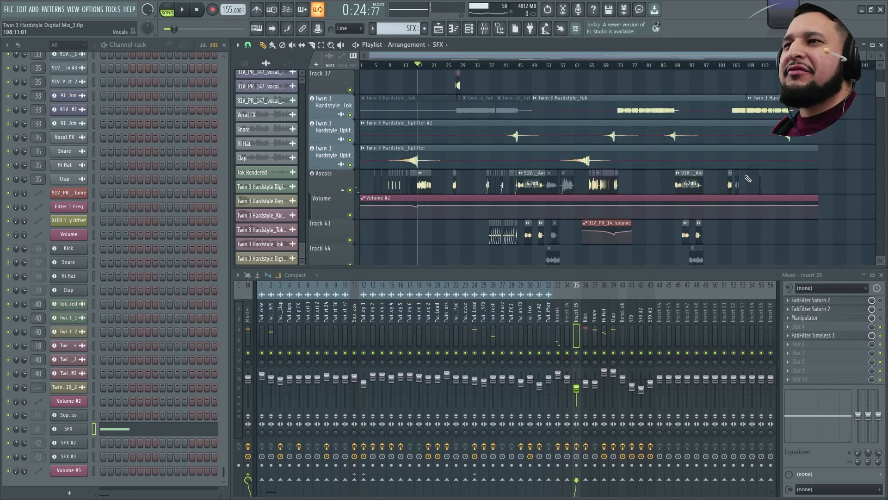
{"action": "scroll", "coordinate": [616, 226], "scroll_direction": "up", "scroll_amount": 6}
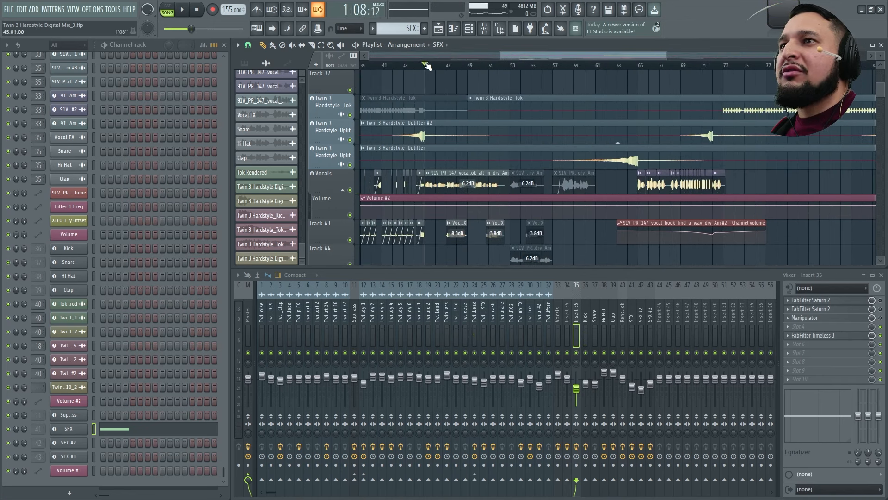
{"action": "key", "text": "space"}
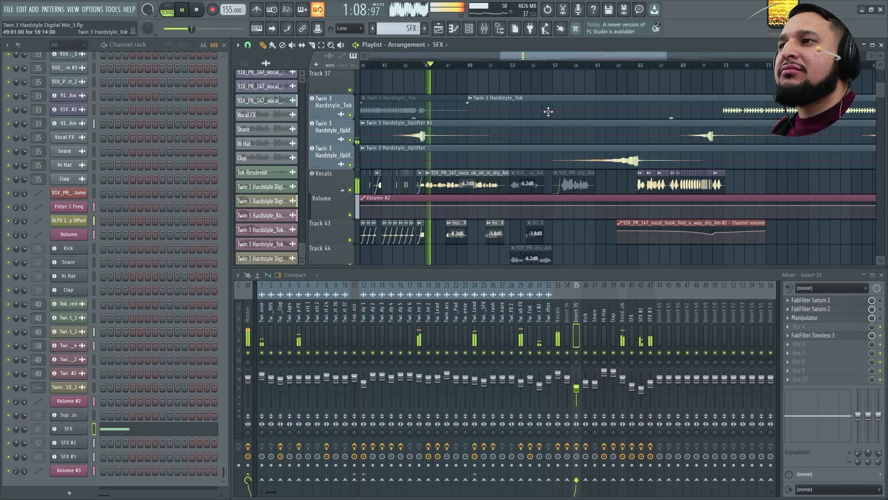
{"action": "scroll", "coordinate": [499, 212], "scroll_direction": "up", "scroll_amount": 8}
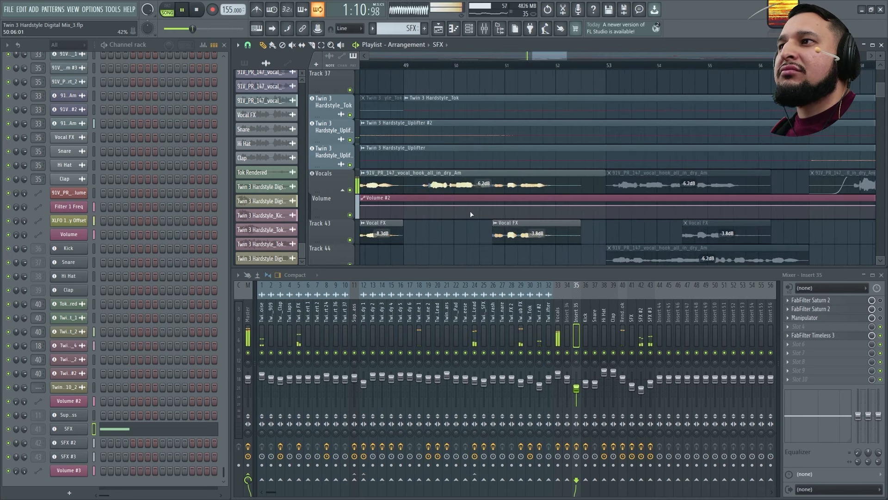
{"action": "scroll", "coordinate": [499, 211], "scroll_direction": "up", "scroll_amount": 4}
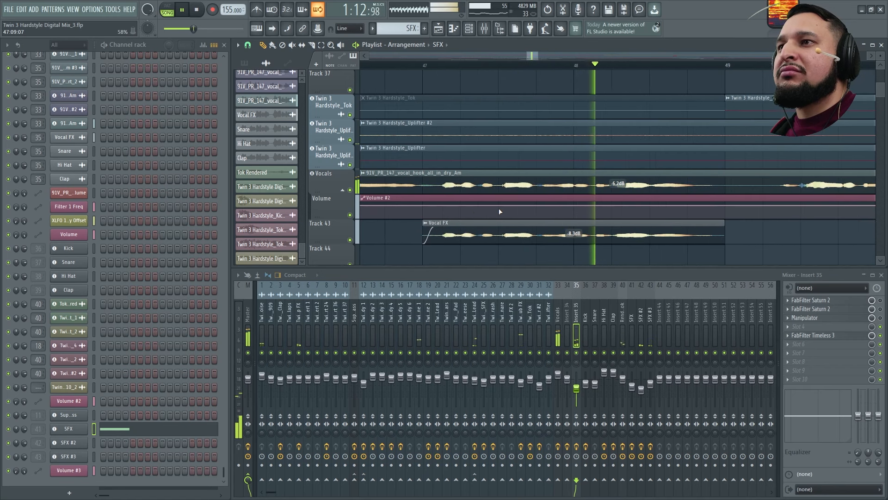
{"action": "scroll", "coordinate": [500, 212], "scroll_direction": "down", "scroll_amount": 3}
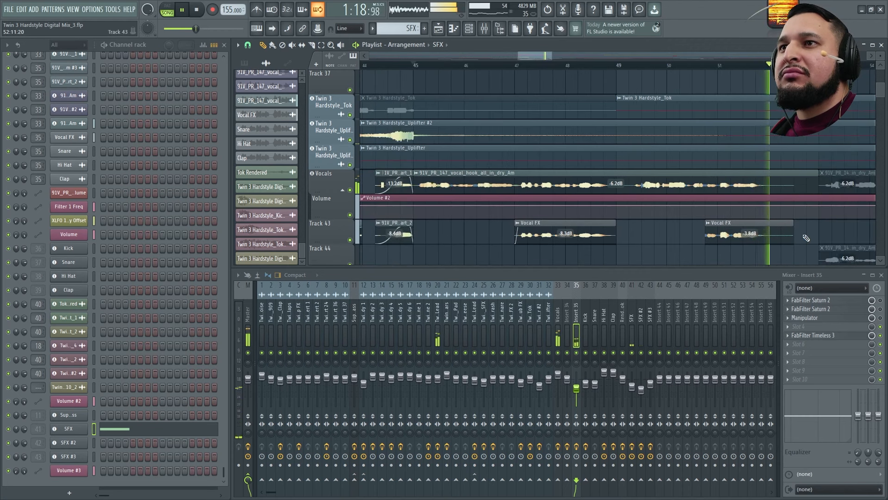
{"action": "scroll", "coordinate": [806, 238], "scroll_direction": "down", "scroll_amount": 1}
- Split the vocal hook and Volume clips at bar 49, shift the second half with its Vocal FX clip about a quarter bar earlier, and play it
{"action": "scroll", "coordinate": [636, 218], "scroll_direction": "up", "scroll_amount": 4}
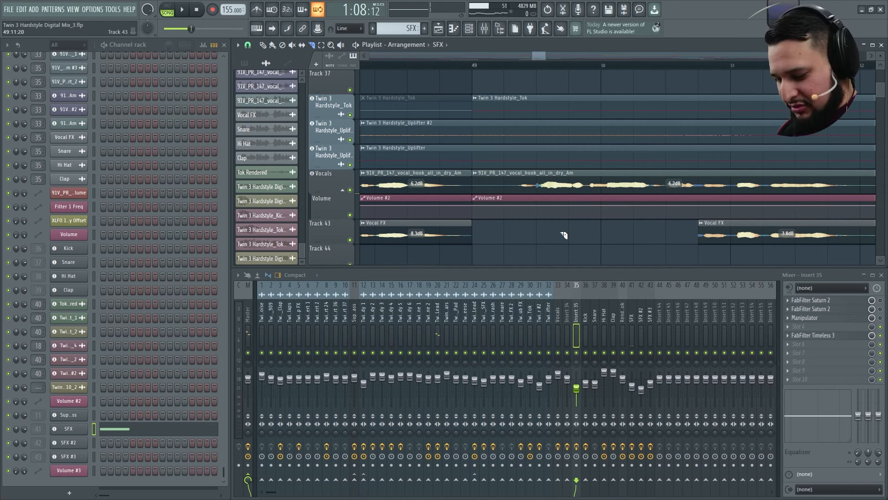
{"action": "left_click_drag", "start_coordinate": [791, 254], "coordinate": [451, 191]}
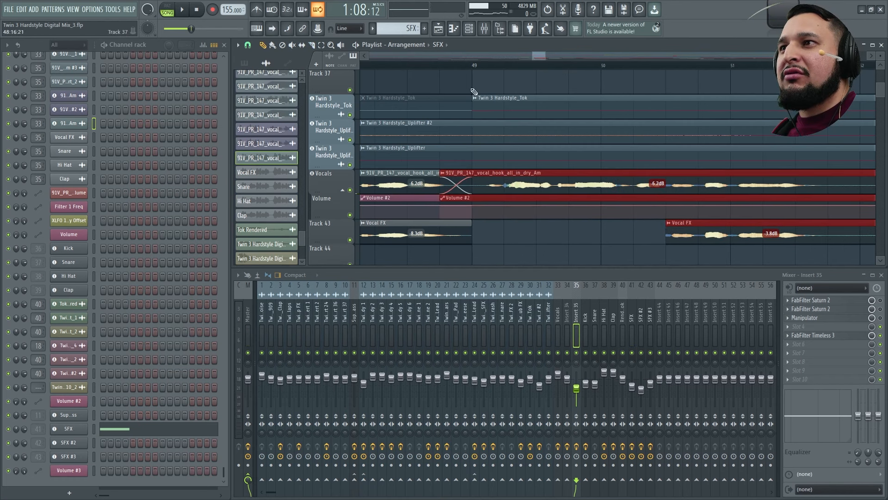
{"action": "key", "text": "space"}
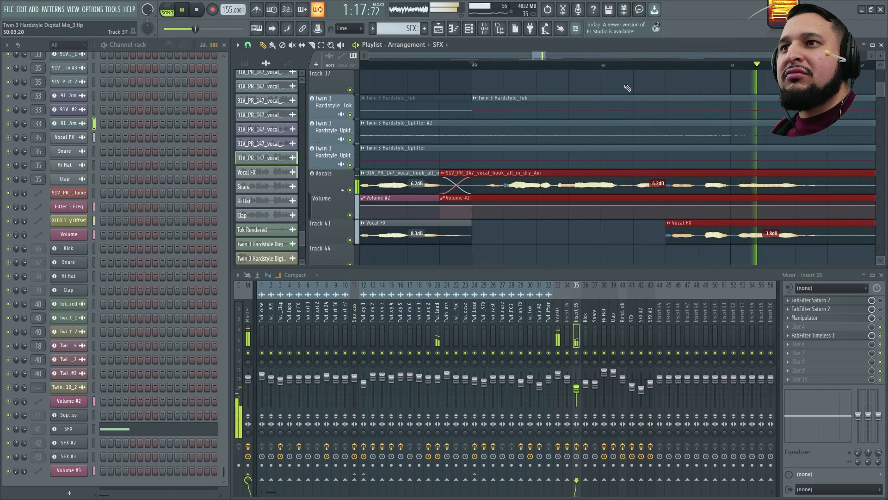
- Try the selected vocal hook, Volume and Vocal FX clips starting half a bar after bar 49 and listen to the timing
{"action": "left_click_drag", "start_coordinate": [475, 177], "coordinate": [595, 179]}
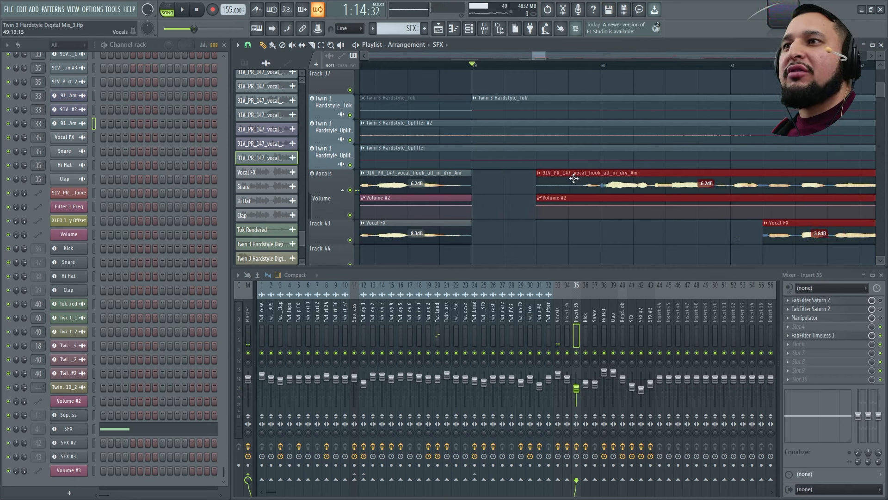
{"action": "key", "text": "space"}
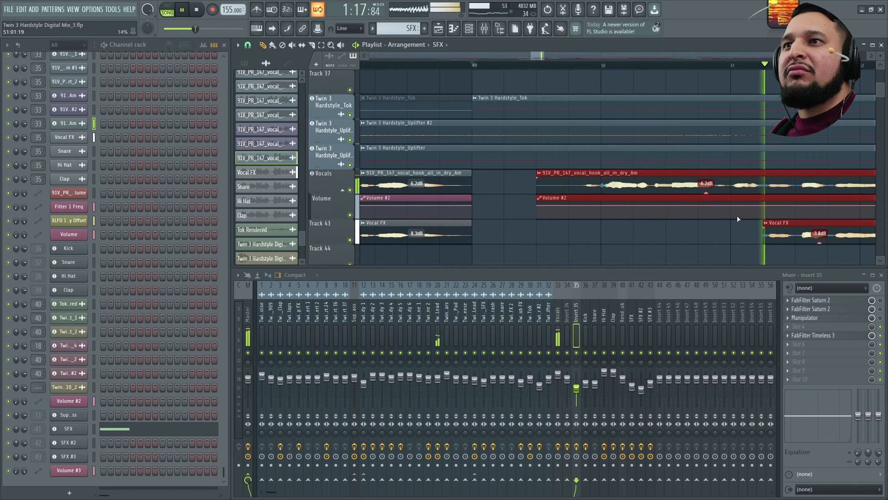
{"action": "scroll", "coordinate": [685, 212], "scroll_direction": "down", "scroll_amount": 3}
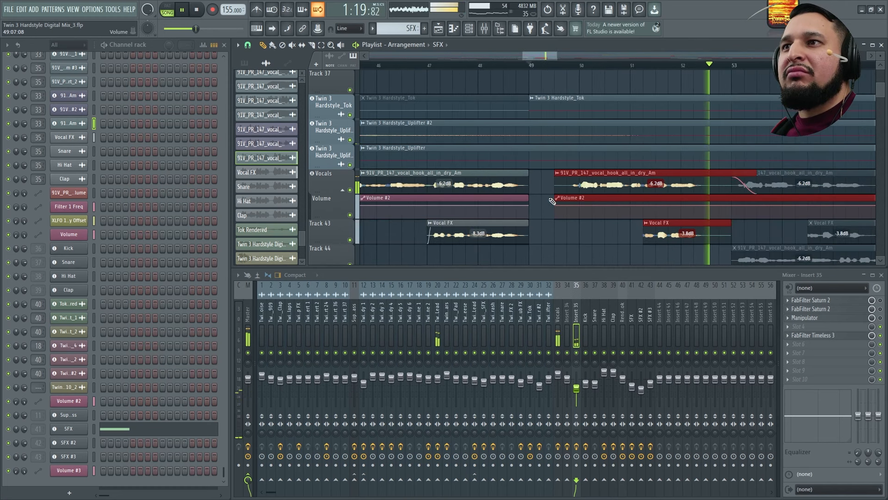
{"action": "key", "text": "space"}
- Move the selected vocal, Volume and Vocal FX clips back to start at bar 49, and replay through the second Vocal FX clip
{"action": "left_click_drag", "start_coordinate": [588, 175], "coordinate": [563, 175]}
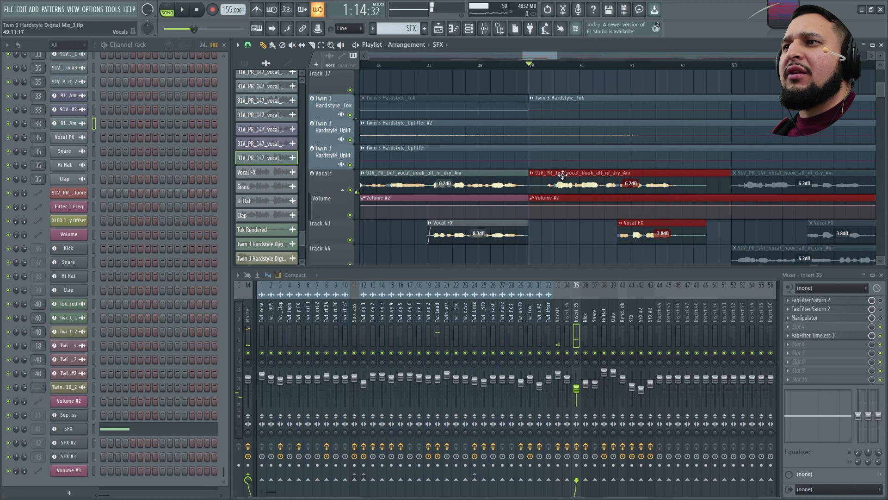
{"action": "left_click", "coordinate": [582, 237]}
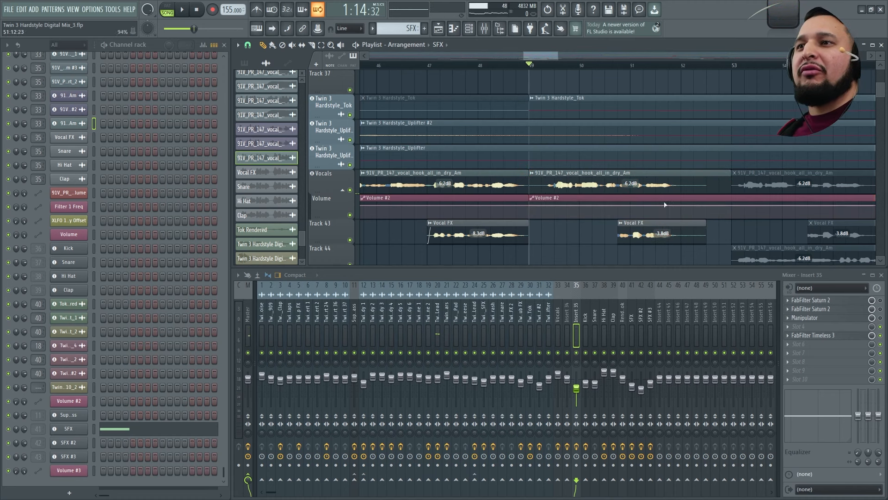
{"action": "key", "text": "space"}
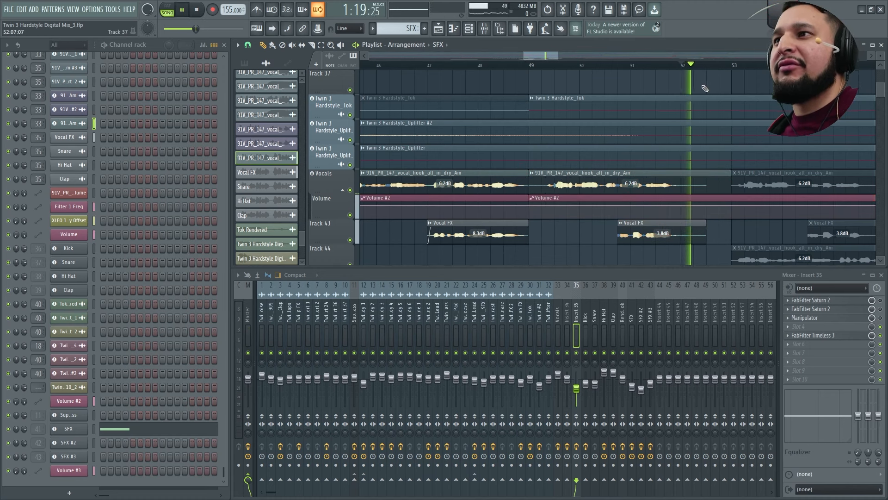
{"action": "left_click", "coordinate": [620, 66]}
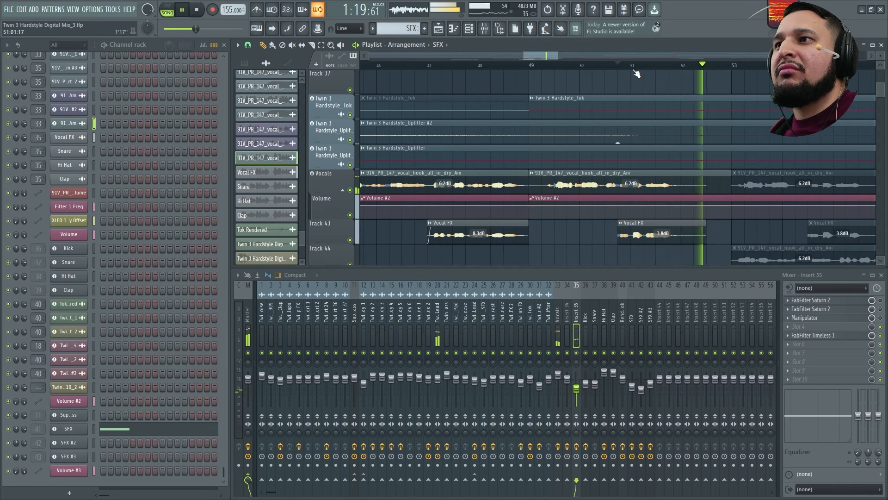
{"action": "key", "text": "space"}
- Maximize the playlist and place the playback position just before the first SFX clip on Track 52, between bars 24 and 25
{"action": "scroll", "coordinate": [590, 157], "scroll_direction": "down", "scroll_amount": 5}
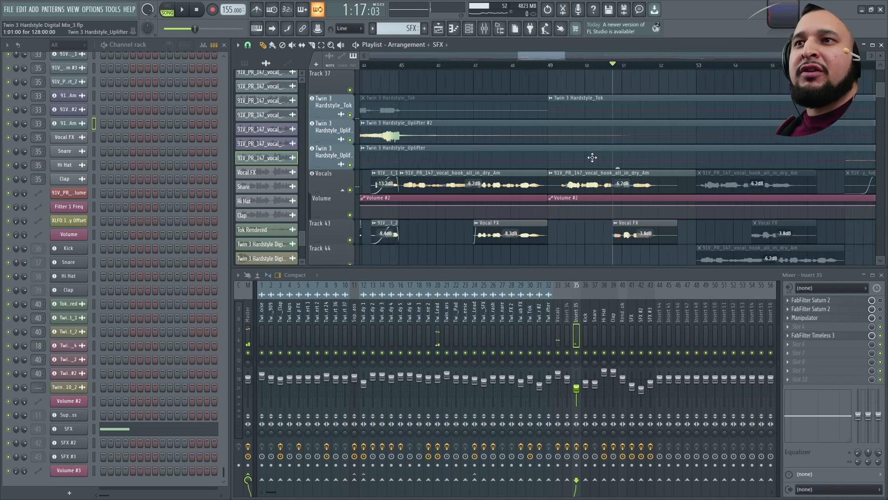
{"action": "scroll", "coordinate": [860, 83], "scroll_direction": "up", "scroll_amount": 1}
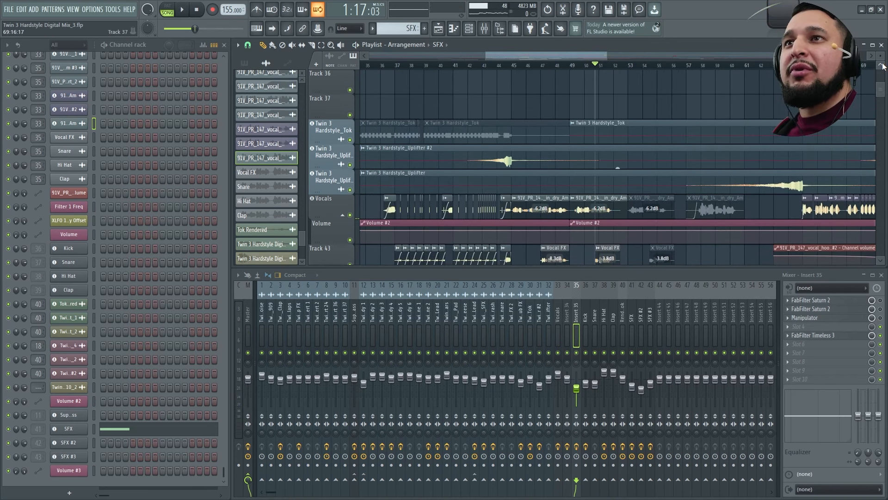
{"action": "scroll", "coordinate": [393, 160], "scroll_direction": "down", "scroll_amount": 4}
{"action": "key", "text": "Return"}
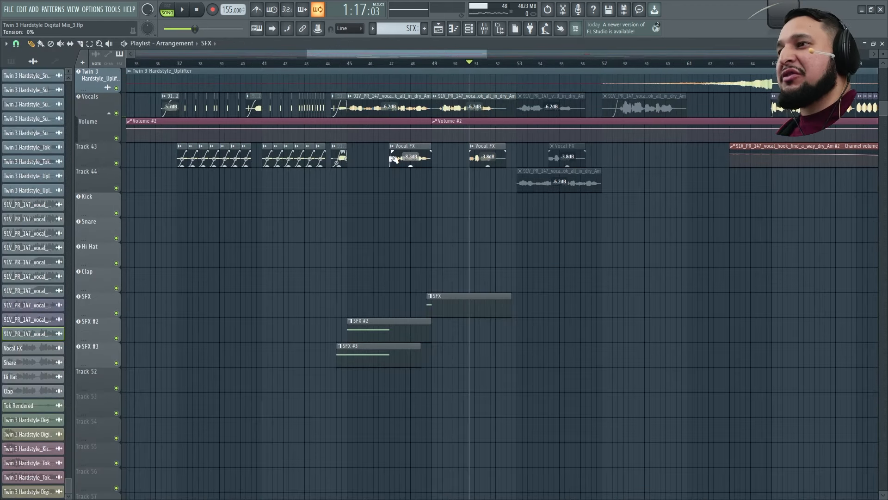
{"action": "scroll", "coordinate": [451, 203], "scroll_direction": "down", "scroll_amount": 6}
{"action": "scroll", "coordinate": [329, 216], "scroll_direction": "up", "scroll_amount": 1}
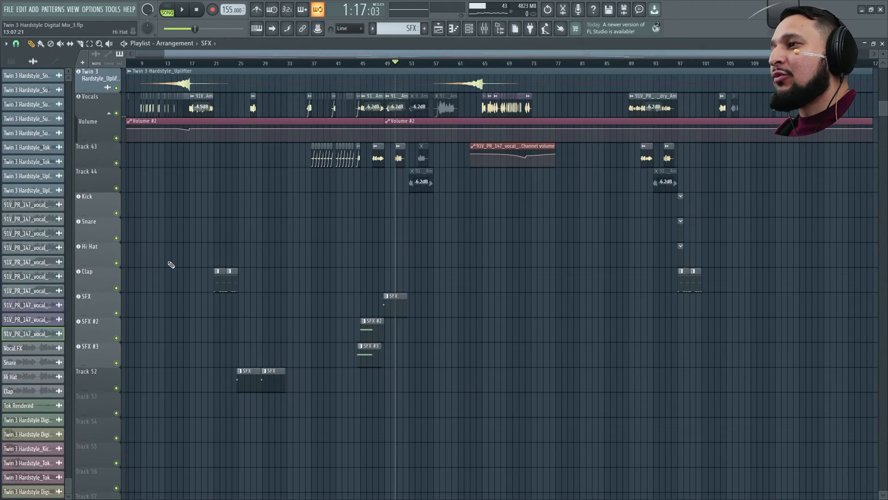
{"action": "scroll", "coordinate": [171, 265], "scroll_direction": "up", "scroll_amount": 4}
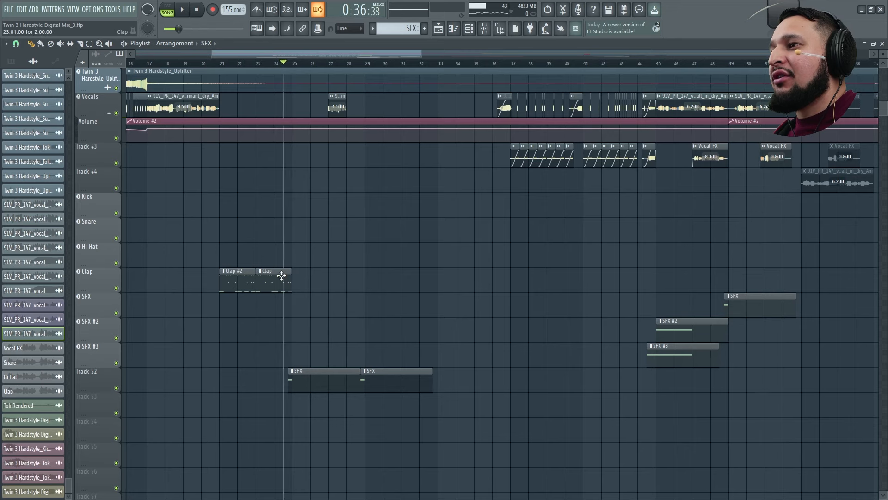
- Solo Track 52 and listen to its SFX clips on their own
{"action": "scroll", "coordinate": [281, 276], "scroll_direction": "down", "scroll_amount": 4}
{"action": "right_click", "coordinate": [117, 288]}
{"action": "key", "text": "space"}
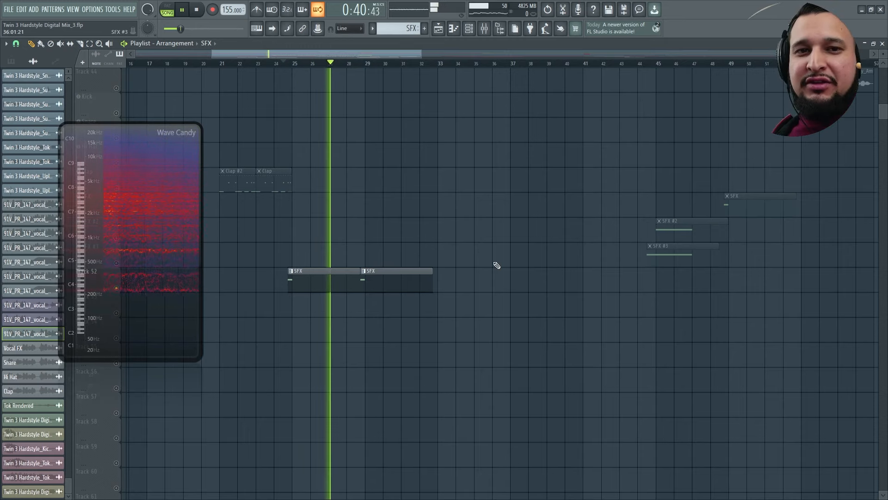
{"action": "key", "text": "space"}
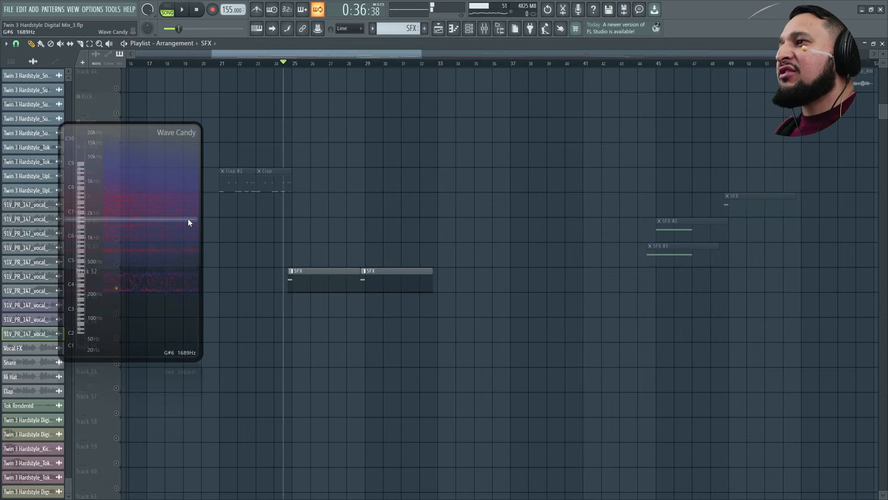
- Move the Wave Candy display away from the track headers and turn off the solo on Track 52
{"action": "left_click_drag", "start_coordinate": [146, 189], "coordinate": [634, 122]}
{"action": "left_click", "coordinate": [117, 188]}
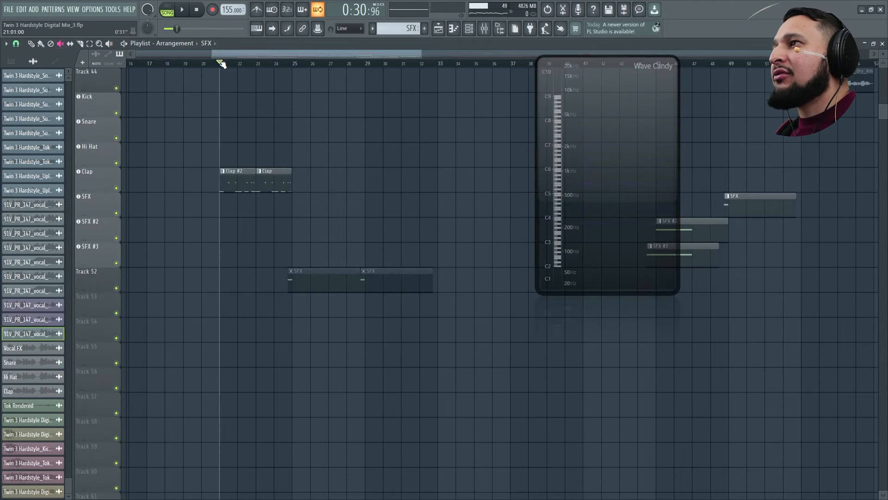
- Play the arrangement from bar 21 with the two SFX clips on Track 52 muted
{"action": "key", "text": "space"}
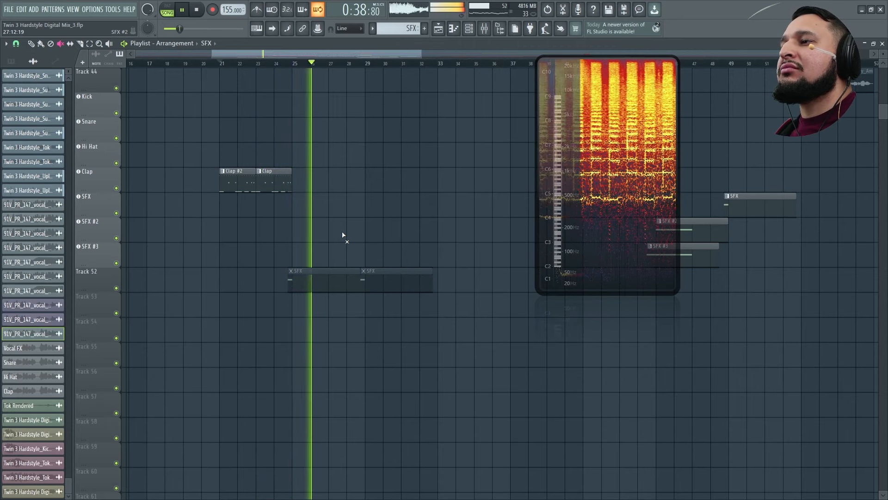
{"action": "key", "text": "space"}
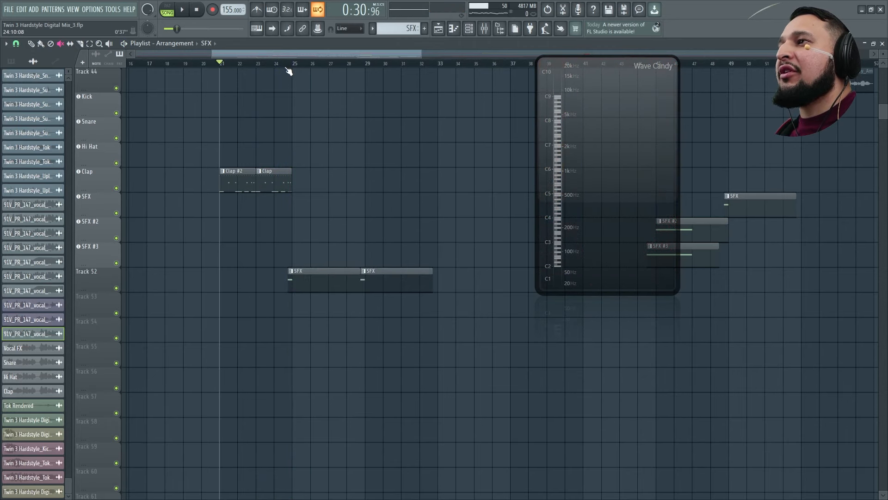
- Unmute the two SFX clips on Track 52 and replay the arrangement from bar 21 to compare
{"action": "scroll", "coordinate": [244, 188], "scroll_direction": "up", "scroll_amount": 2}
{"action": "key", "text": "space"}
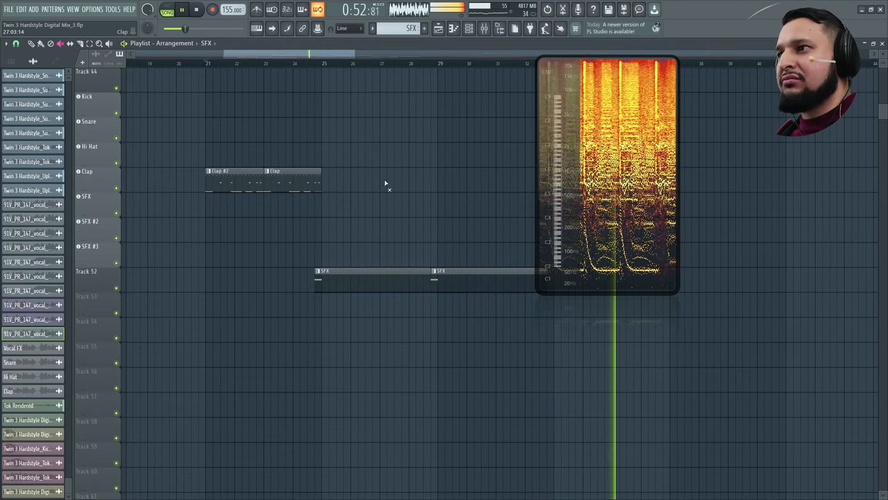
{"action": "key", "text": "space"}
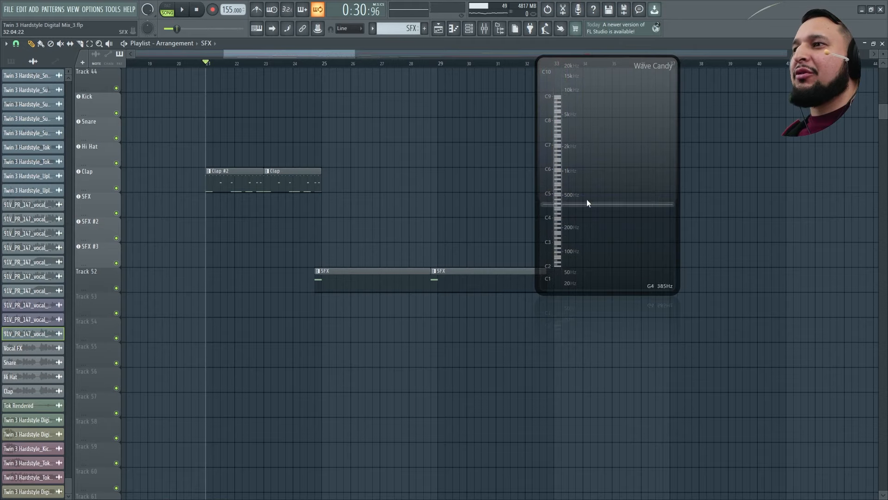
- Play the arrangement from just before bar 45 to hear the SFX, SFX #2 and SFX #3 clips in context
{"action": "scroll", "coordinate": [316, 220], "scroll_direction": "down", "scroll_amount": 3}
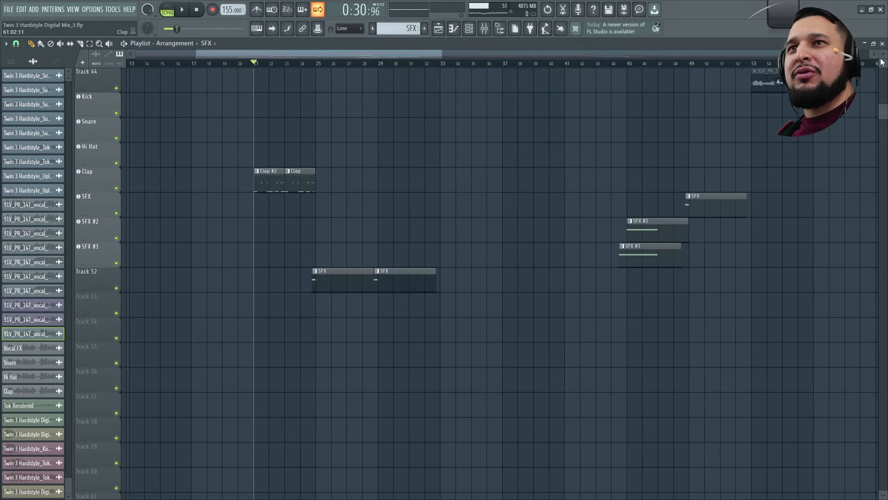
{"action": "mouse_move", "coordinate": [883, 54]}
{"action": "left_mouse_down"}
{"action": "mouse_move", "coordinate": [883, 43]}
{"action": "mouse_move", "coordinate": [883, 55]}
{"action": "left_mouse_up"}
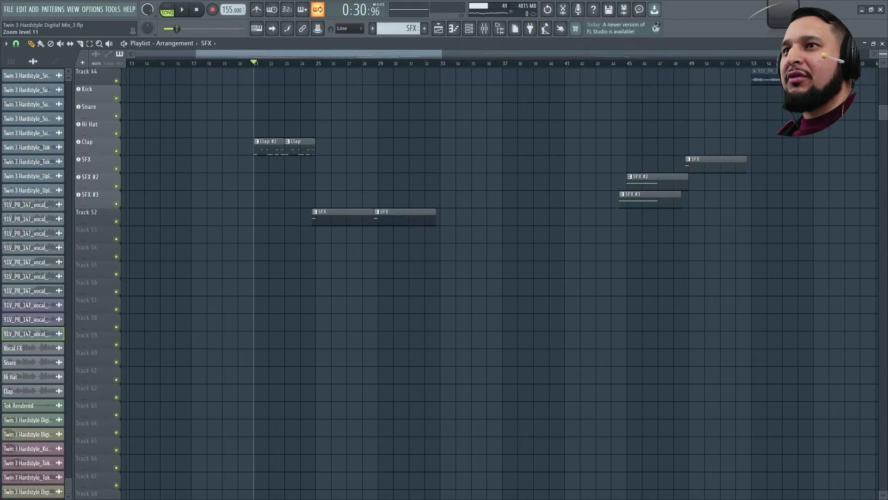
{"action": "scroll", "coordinate": [272, 198], "scroll_direction": "up", "scroll_amount": 3}
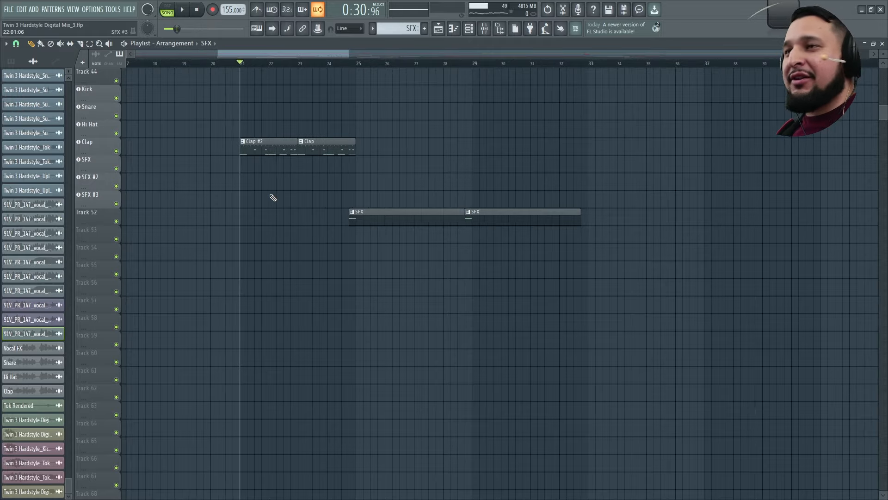
{"action": "scroll", "coordinate": [272, 197], "scroll_direction": "down", "scroll_amount": 5}
{"action": "scroll", "coordinate": [530, 197], "scroll_direction": "up", "scroll_amount": 3}
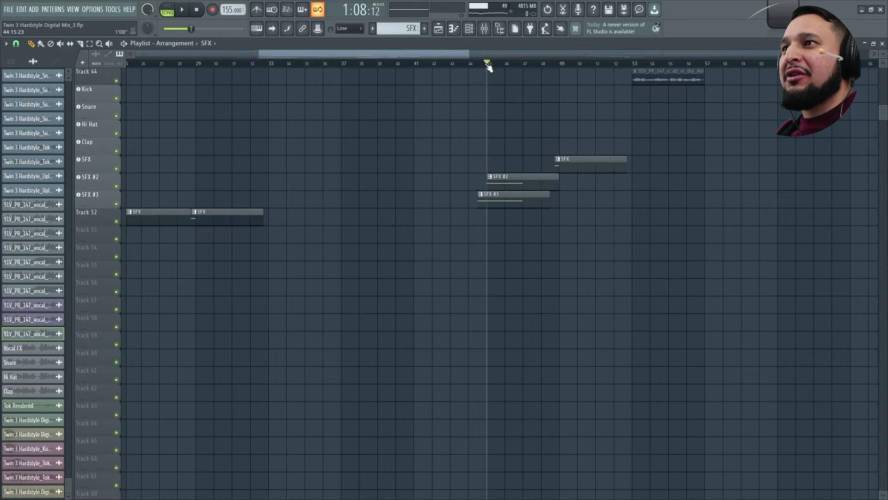
{"action": "scroll", "coordinate": [529, 177], "scroll_direction": "up", "scroll_amount": 3}
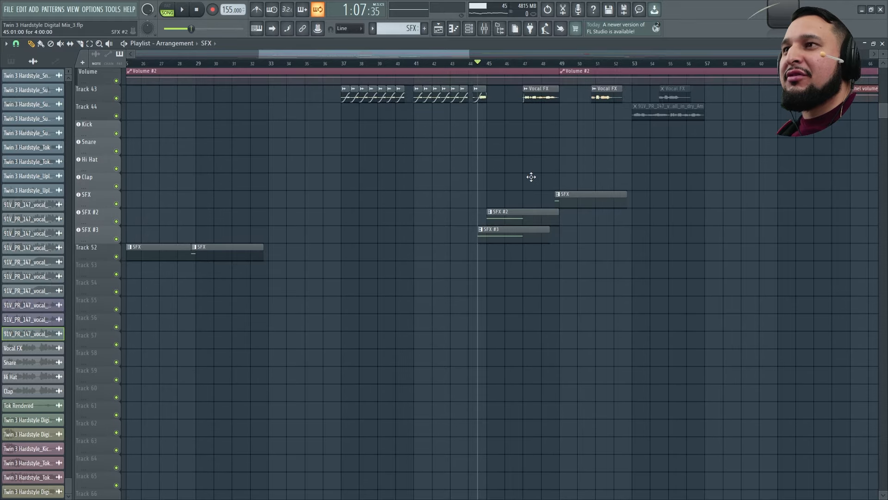
{"action": "key", "text": "space"}
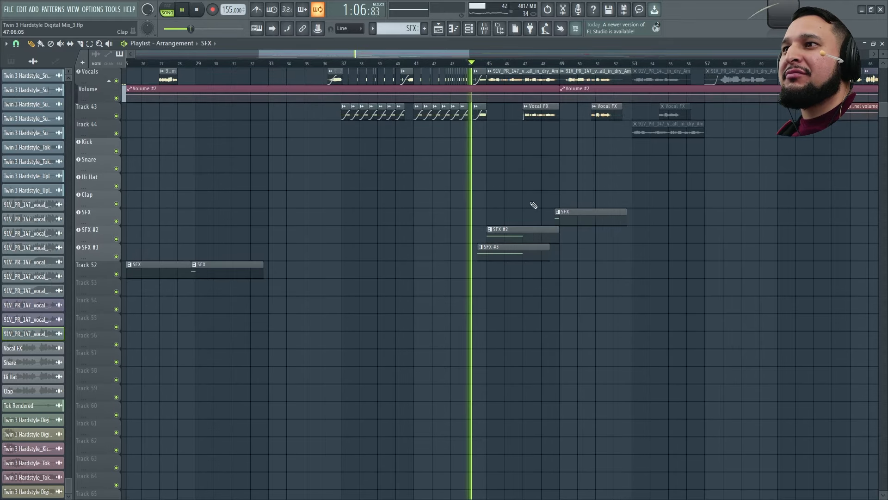
{"action": "left_click_drag", "start_coordinate": [460, 295], "coordinate": [691, 190]}
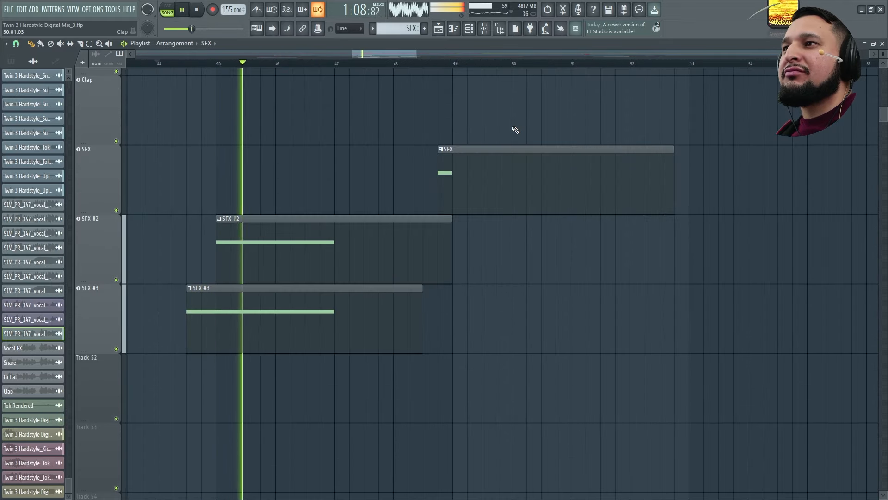
{"action": "scroll", "coordinate": [565, 196], "scroll_direction": "down", "scroll_amount": 3}
{"action": "left_click_drag", "start_coordinate": [884, 55], "coordinate": [883, 77]}
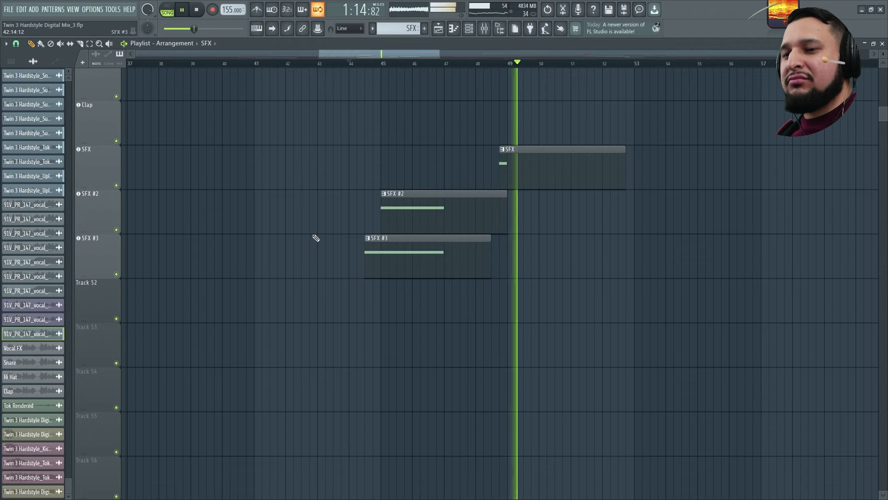
{"action": "key", "text": "space"}
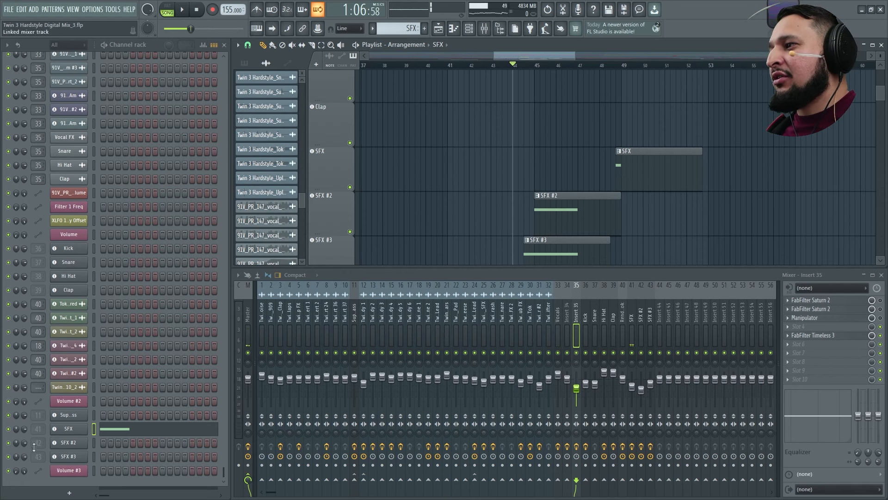
- Open the SFX channel's synth for reference and add a new FabFilter Twin 3 instrument channel, placing its window over the reference
{"action": "left_click", "coordinate": [74, 430]}
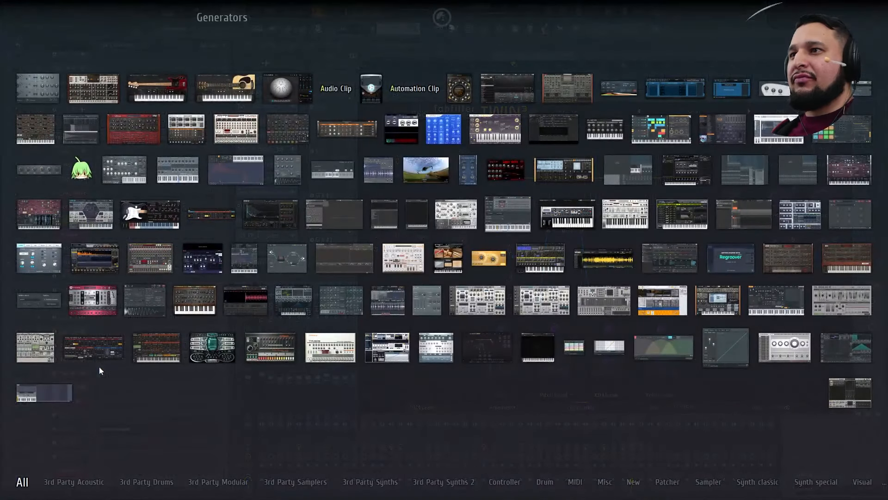
{"action": "type", "text": "TWO"}
{"action": "key", "text": "BackSpace"}
{"action": "key", "text": "BackSpace"}
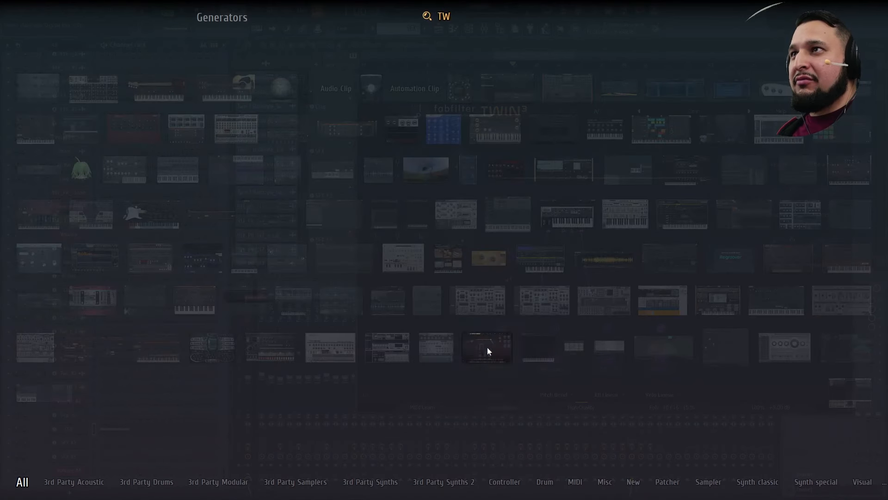
{"action": "type", "text": "W"}
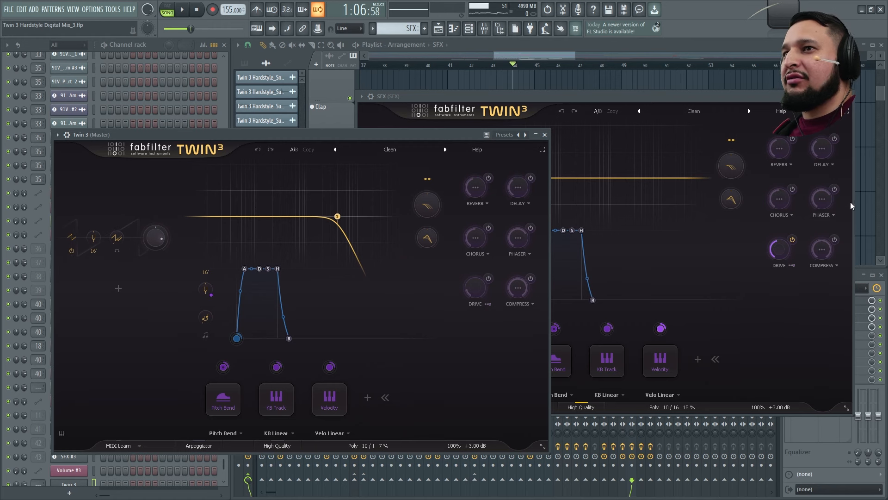
{"action": "left_click_drag", "start_coordinate": [370, 134], "coordinate": [538, 105]}
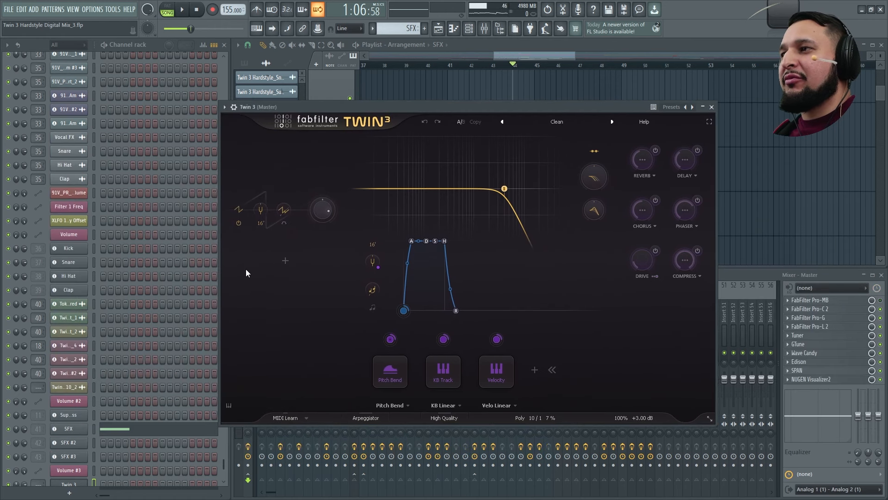
- Add a second oscillator in the new Twin 3 and set its octave to 0 octaves
{"action": "left_click", "coordinate": [283, 262]}
{"action": "left_click", "coordinate": [261, 260]}
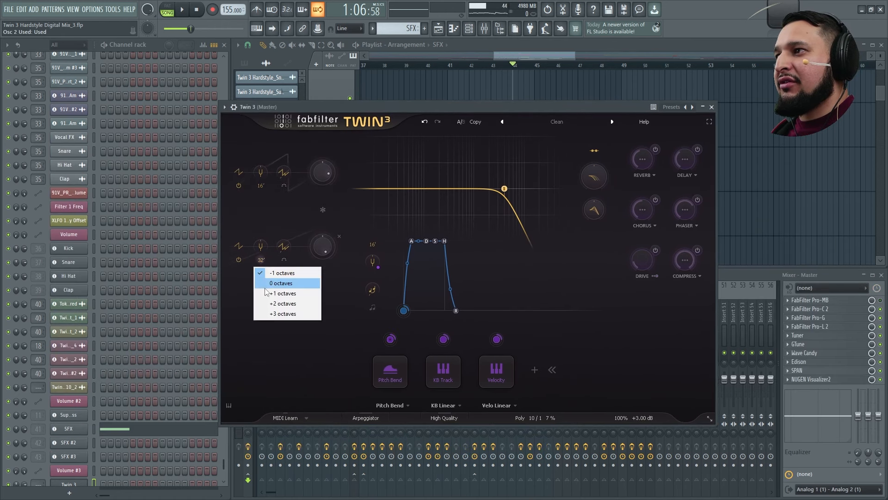
{"action": "left_click", "coordinate": [300, 284]}
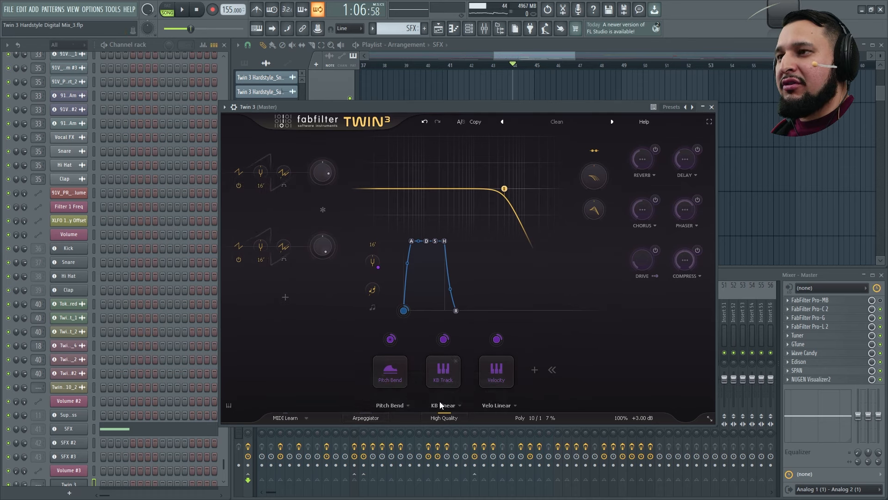
- Add an envelope generator with an attack of about 94 ms and a shorter decay, and assign it to modulate Master Tune
{"action": "left_click", "coordinate": [535, 369]}
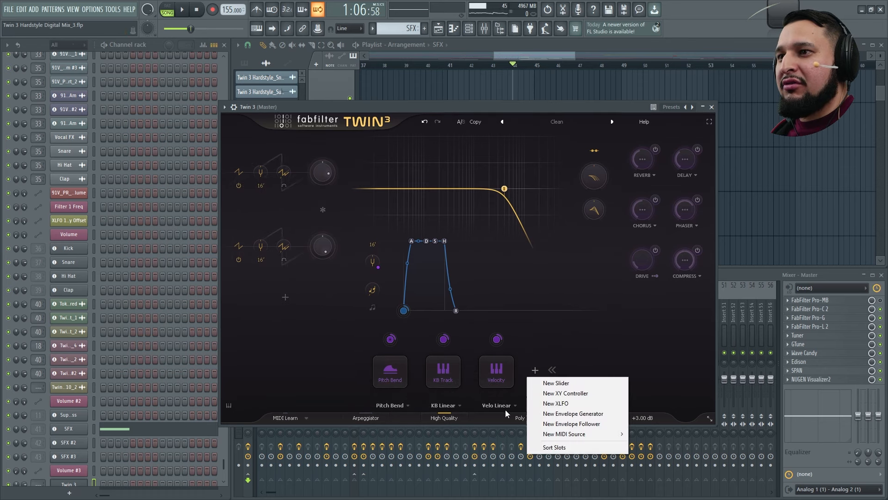
{"action": "left_click", "coordinate": [578, 412]}
{"action": "left_click_drag", "start_coordinate": [338, 346], "coordinate": [350, 348]}
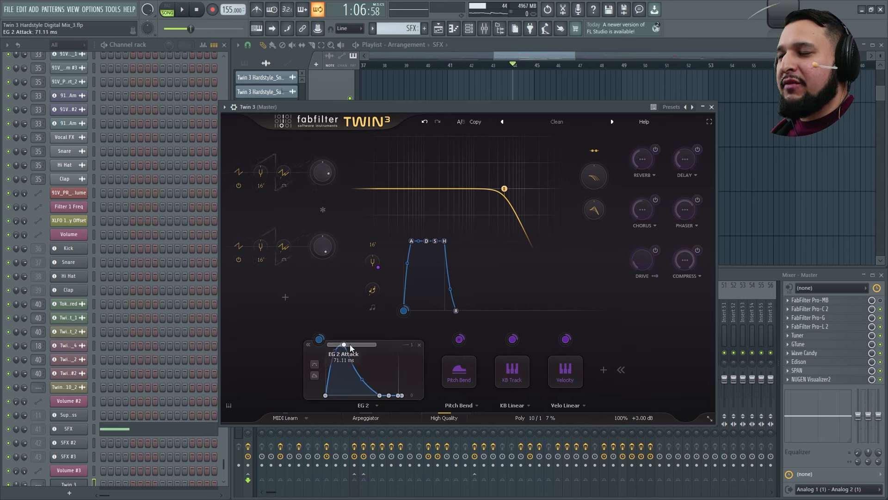
{"action": "left_click_drag", "start_coordinate": [384, 397], "coordinate": [369, 396]}
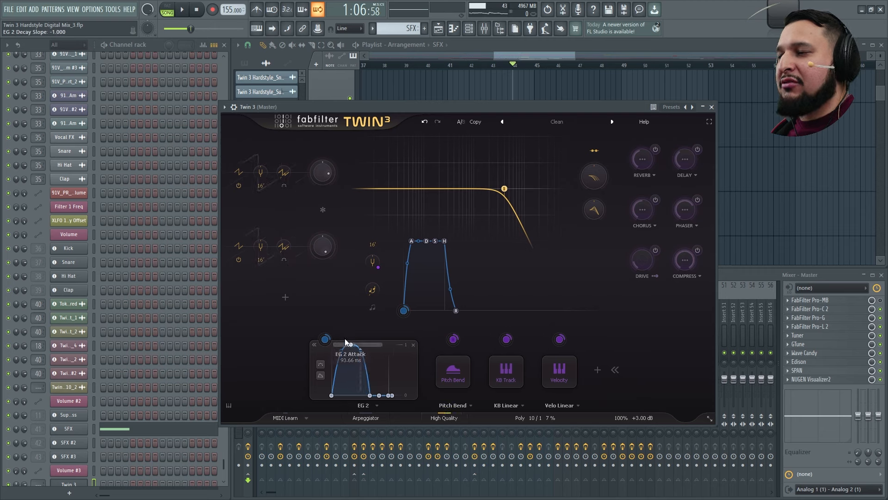
{"action": "left_click_drag", "start_coordinate": [328, 341], "coordinate": [363, 264]}
{"action": "left_click_drag", "start_coordinate": [373, 263], "coordinate": [373, 263]}
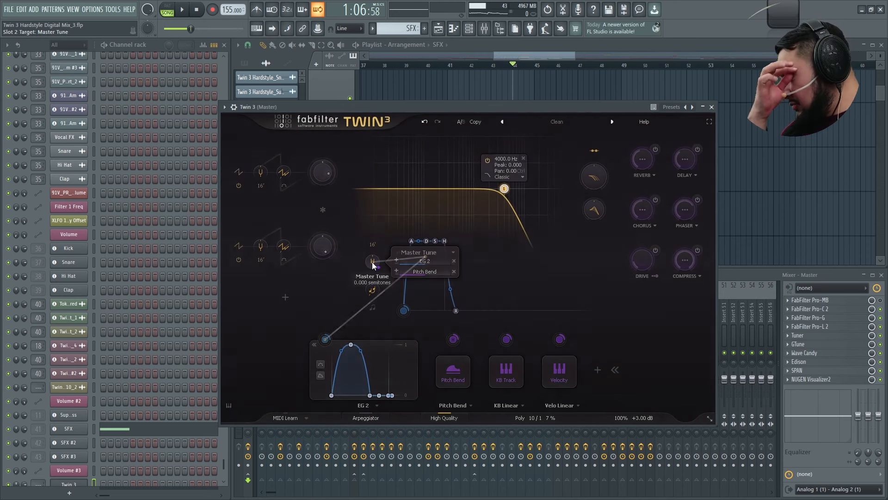
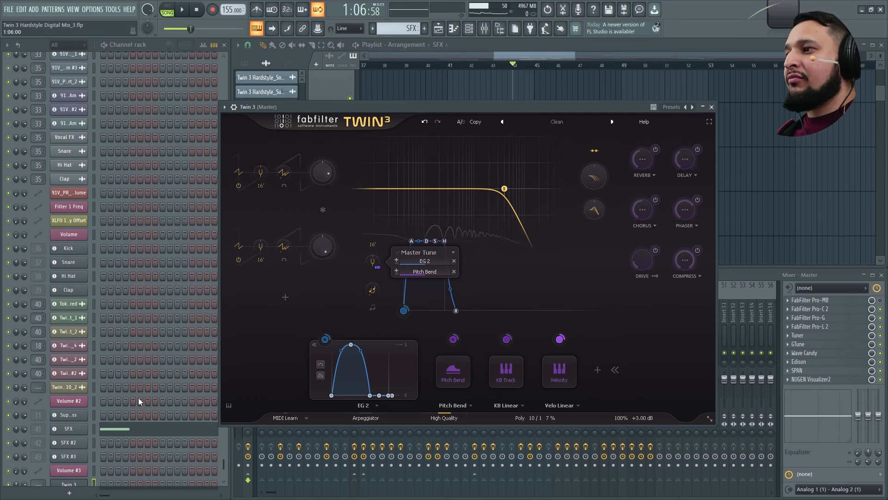
- Move the note data from the SFX channel to the new Twin 3 channel by cutting and pasting it
{"action": "scroll", "coordinate": [98, 421], "scroll_direction": "down", "scroll_amount": 1}
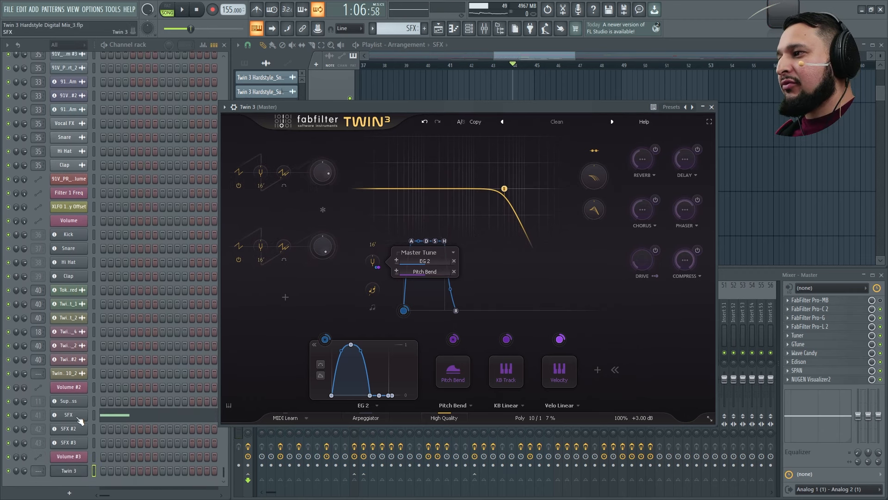
{"action": "right_click", "coordinate": [82, 418]}
{"action": "left_click", "coordinate": [202, 374]}
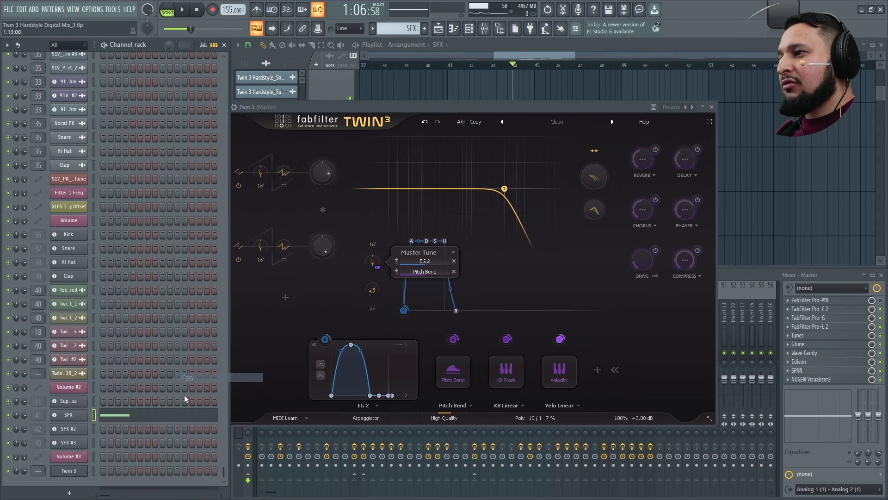
{"action": "right_click", "coordinate": [86, 419]}
{"action": "left_click", "coordinate": [209, 368]}
{"action": "right_click", "coordinate": [78, 477]}
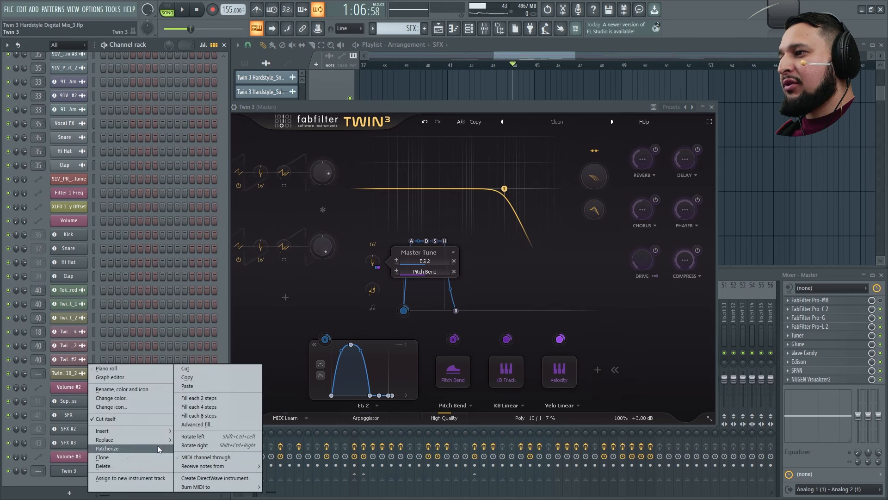
{"action": "left_click", "coordinate": [202, 387]}
- Play the arrangement with the Twin 3 window closed and place the playhead at the SFX clip just before bar 49
{"action": "key", "text": "space"}
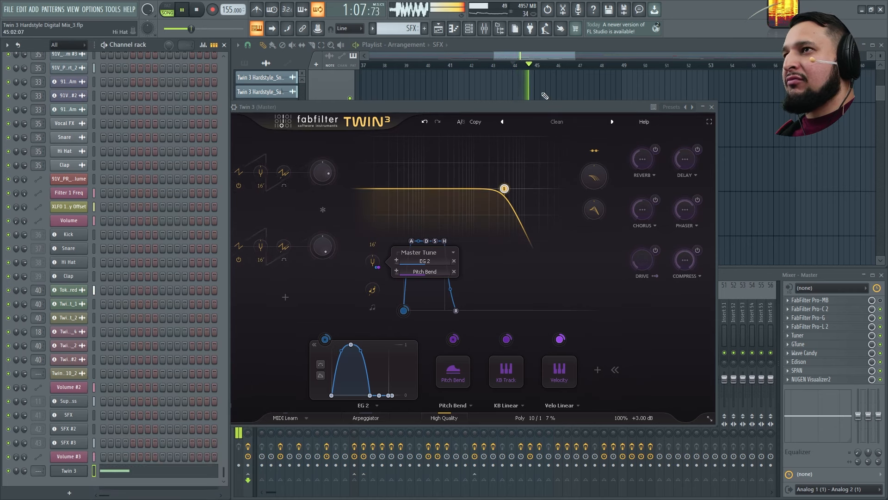
{"action": "left_click", "coordinate": [713, 107]}
{"action": "left_click", "coordinate": [613, 65]}
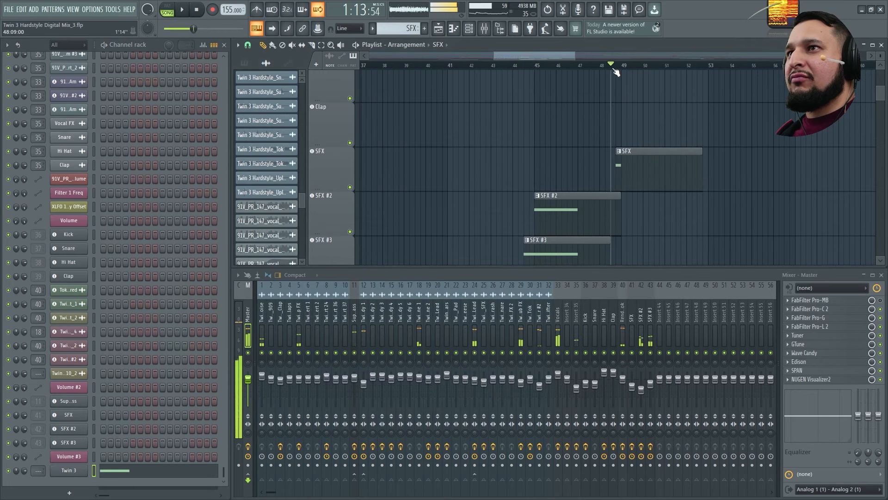
{"action": "key", "text": "space"}
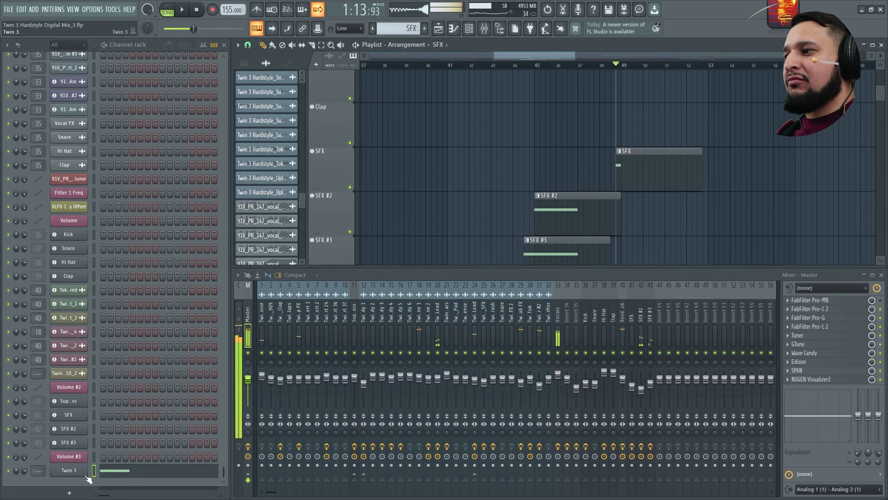
- Reopen the new Twin 3 and adjust how strongly EG 2 modulates Master Tune while replaying the SFX clip
{"action": "left_click", "coordinate": [81, 473]}
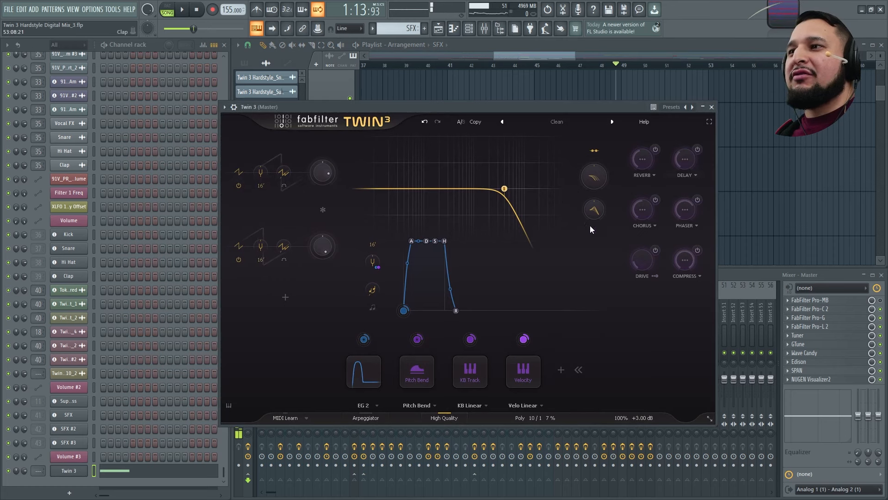
{"action": "key", "text": "space"}
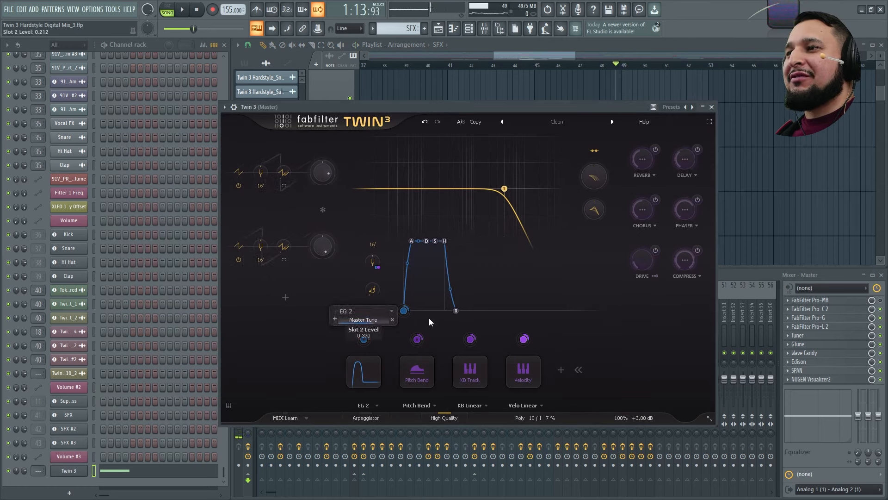
{"action": "key", "text": "space"}
{"action": "key", "text": "space"}
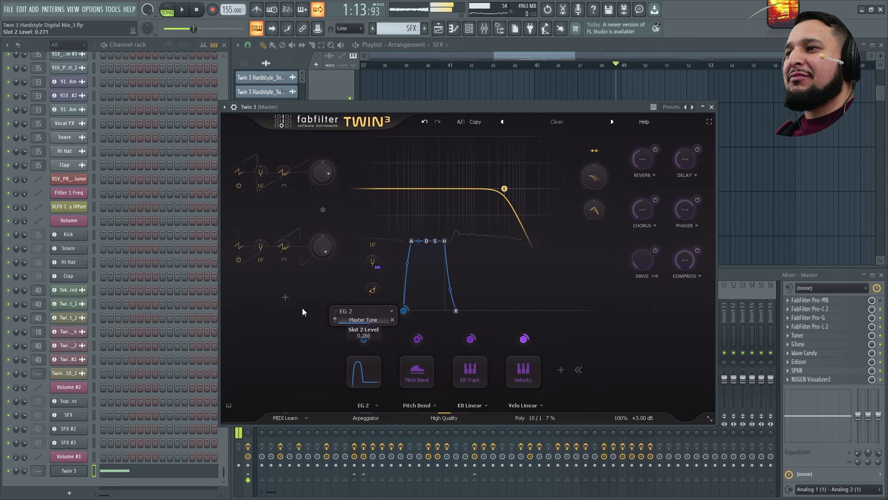
{"action": "key", "text": "space"}
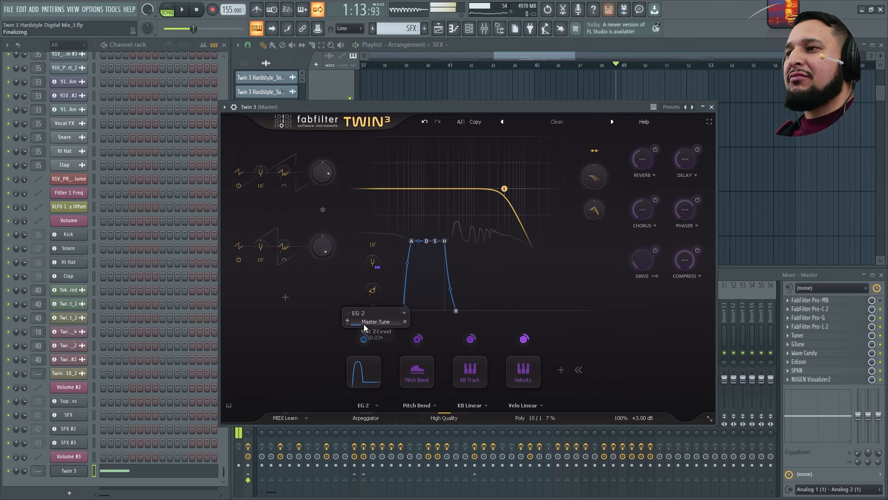
{"action": "left_click_drag", "start_coordinate": [363, 324], "coordinate": [358, 348]}
- Expand the EG 2 envelope and fine-tune its Master Tune modulation level, replaying the sound from the SFX clip to check it
{"action": "left_click", "coordinate": [362, 378]}
{"action": "key", "text": "space"}
{"action": "key", "text": "space"}
{"action": "key", "text": "space"}
{"action": "key", "text": "space"}
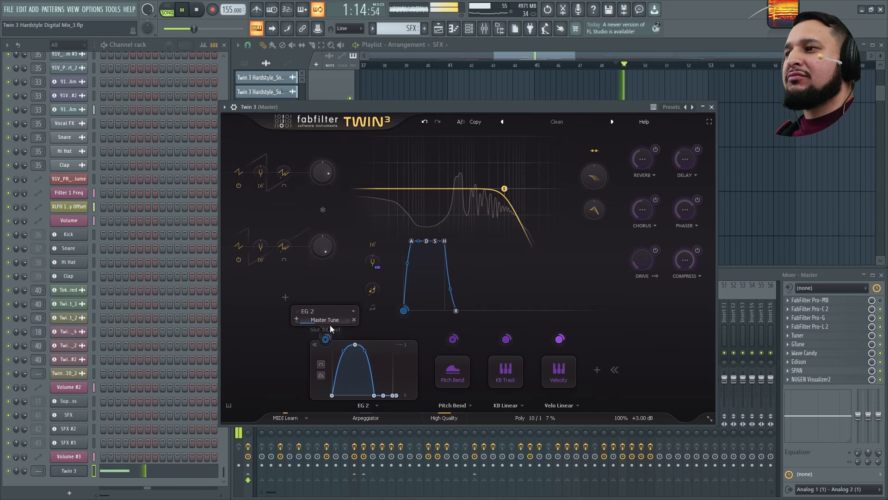
{"action": "left_click_drag", "start_coordinate": [318, 323], "coordinate": [324, 322]}
{"action": "key", "text": "space"}
{"action": "key", "text": "space"}
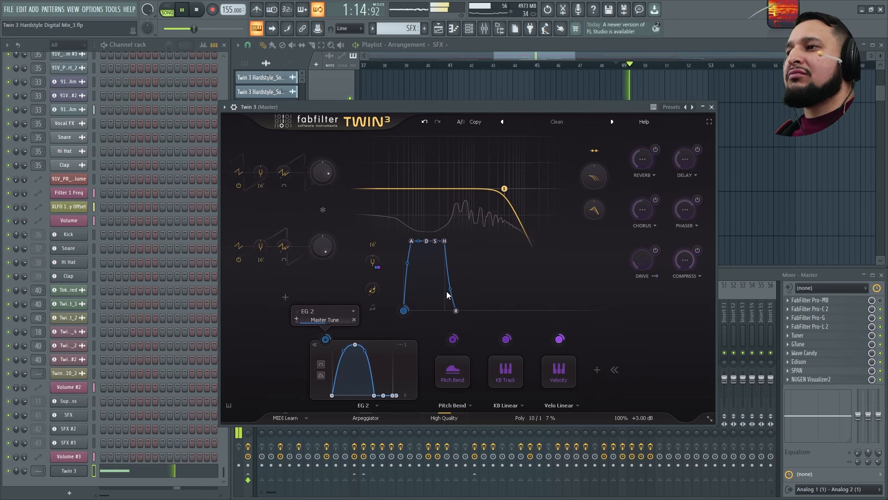
{"action": "key", "text": "space"}
- Close the Twin 3 window, route its channel to mixer track 41 and play the SFX clip through that track's effects
{"action": "key", "text": "Escape"}
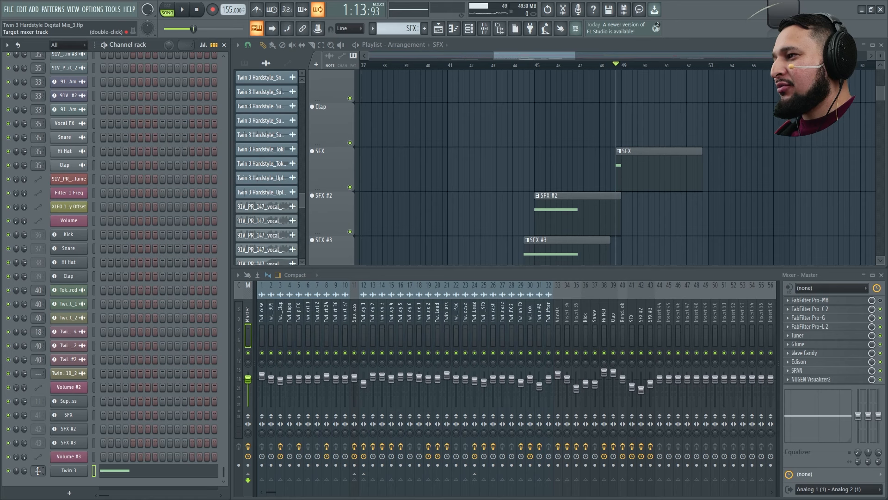
{"action": "left_click_drag", "start_coordinate": [38, 470], "coordinate": [38, 432]}
{"action": "key", "text": "space"}
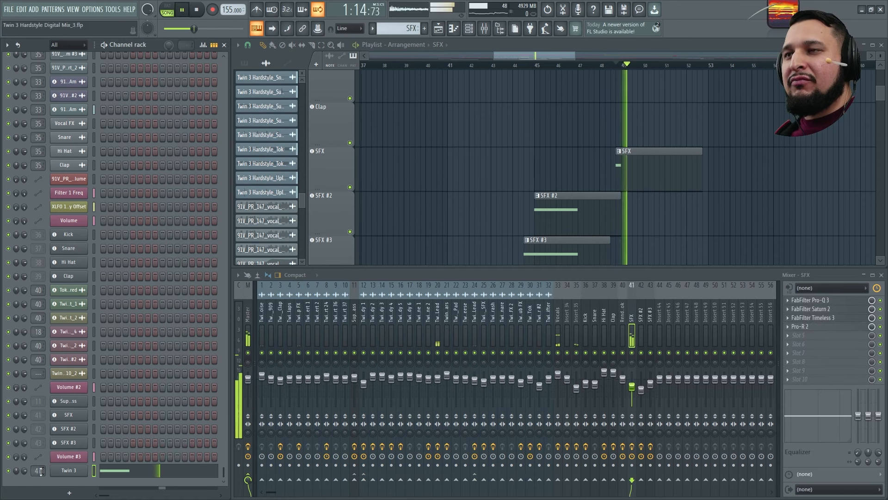
{"action": "key", "text": "space"}
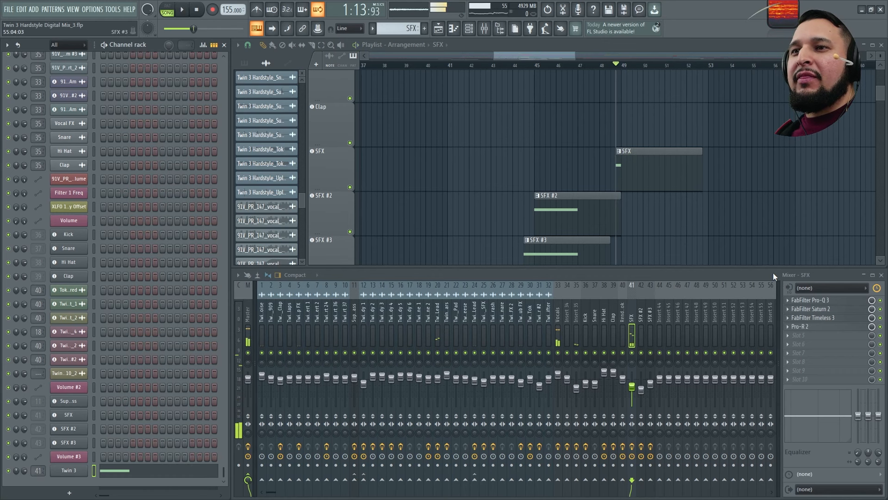
- Solo the SFX mixer track, check its Saturn 2 settings and bypass that effect
{"action": "right_click", "coordinate": [632, 352]}
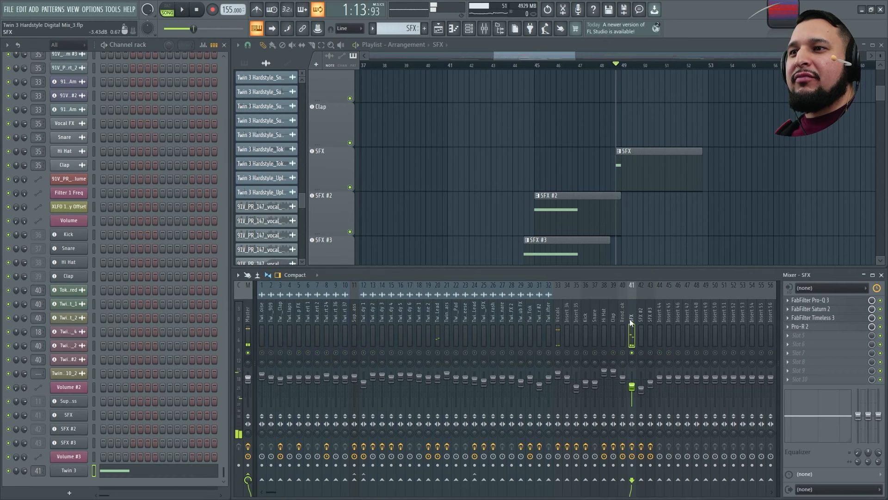
{"action": "left_click", "coordinate": [862, 302]}
{"action": "left_click", "coordinate": [862, 301]}
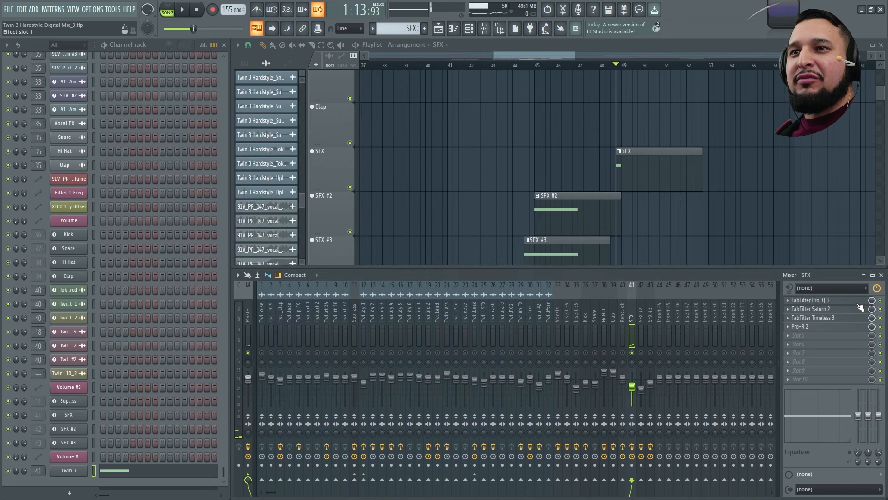
{"action": "left_click", "coordinate": [855, 309]}
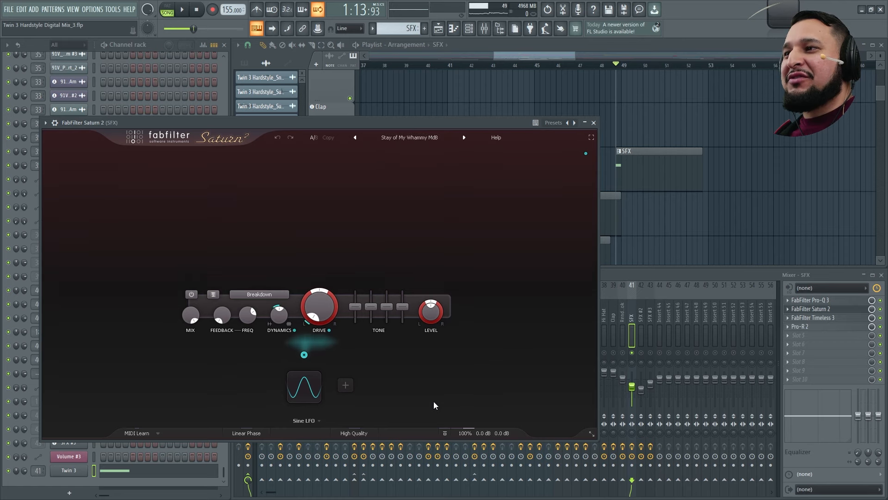
{"action": "left_click", "coordinate": [884, 314]}
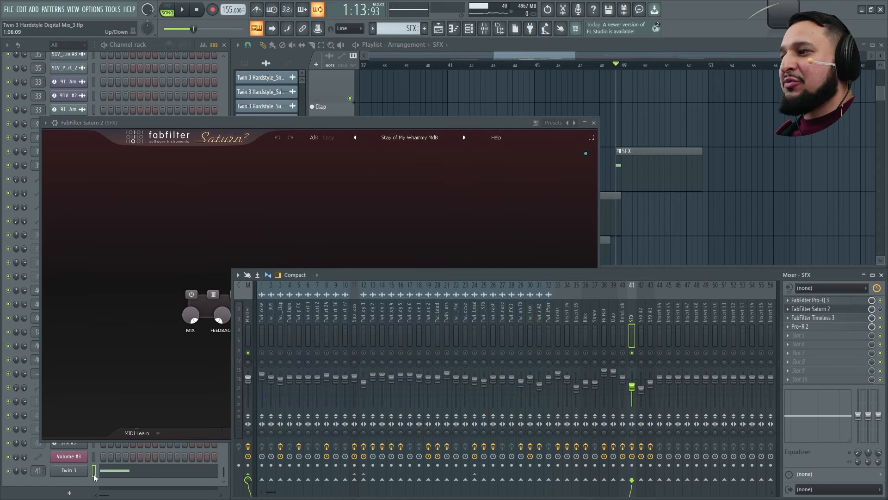
{"action": "left_click", "coordinate": [594, 123]}
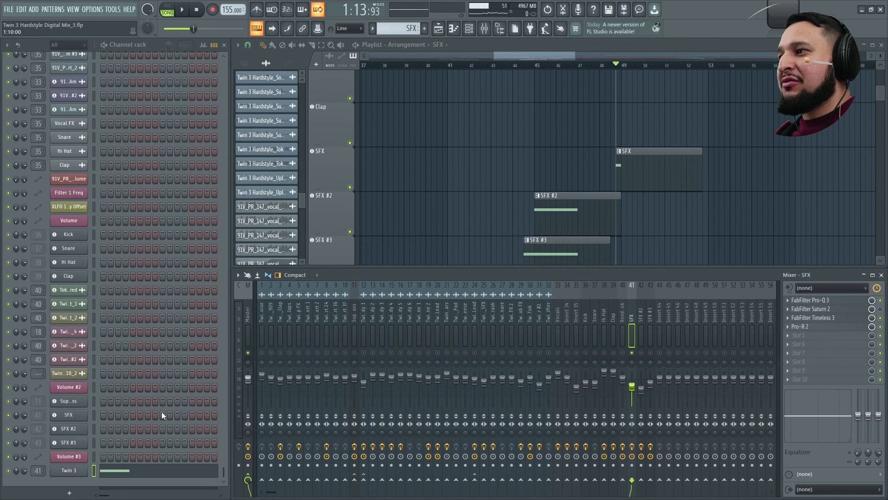
- Move the note from the Twin 3 channel to the original SFX channel by cutting and pasting it
{"action": "right_click", "coordinate": [81, 471]}
{"action": "left_click", "coordinate": [221, 371]}
{"action": "right_click", "coordinate": [81, 413]}
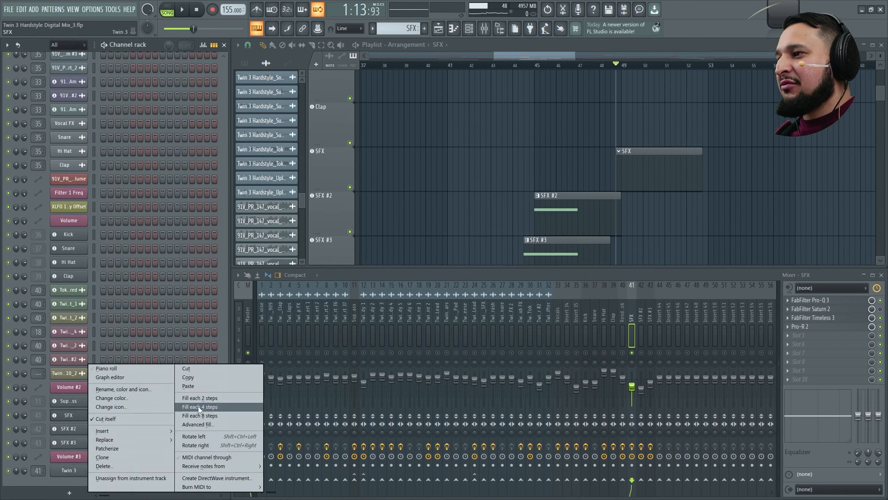
{"action": "left_click", "coordinate": [196, 387]}
- Play the soloed SFX clip repeatedly with Saturn 2 switched on and off to compare the sound
{"action": "key", "text": "space"}
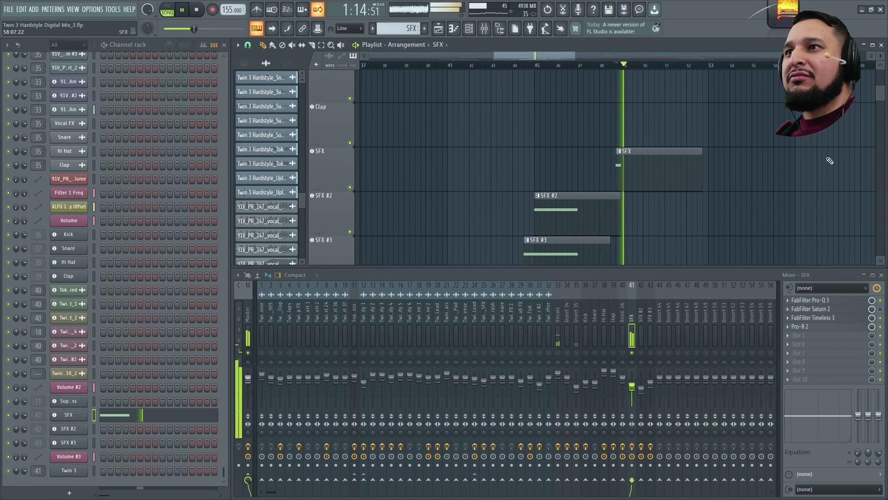
{"action": "key", "text": "space"}
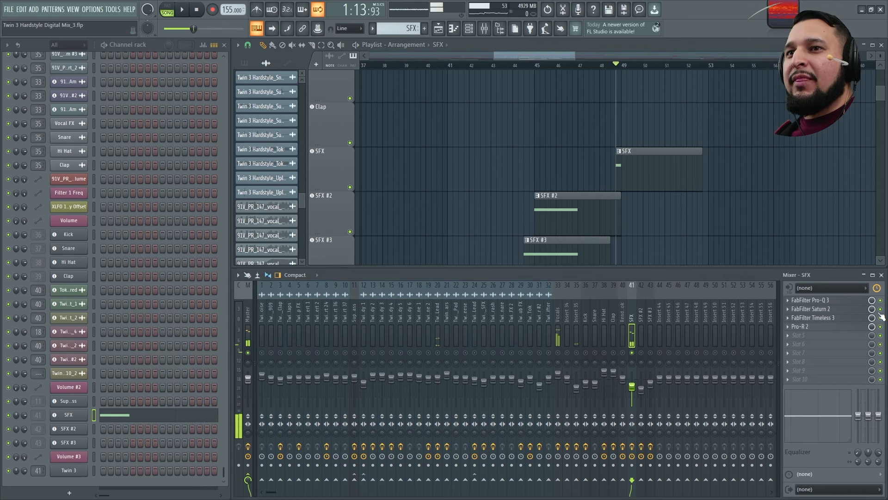
{"action": "key", "text": "space"}
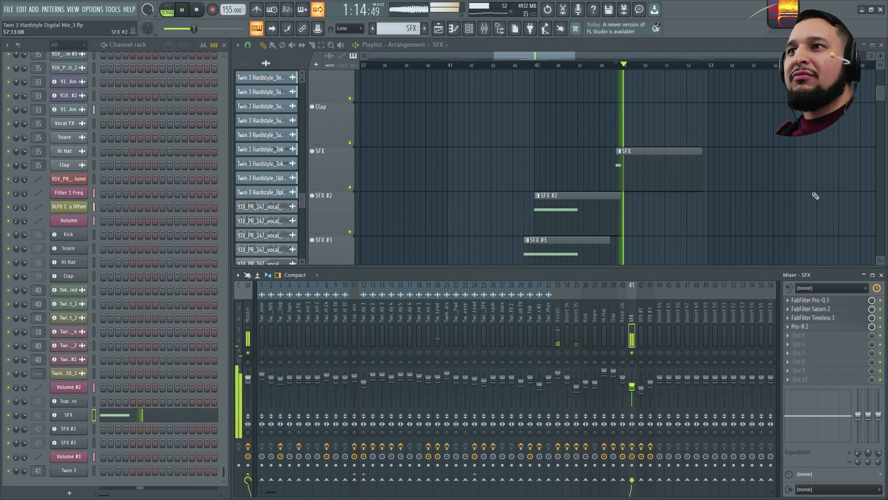
{"action": "key", "text": "space"}
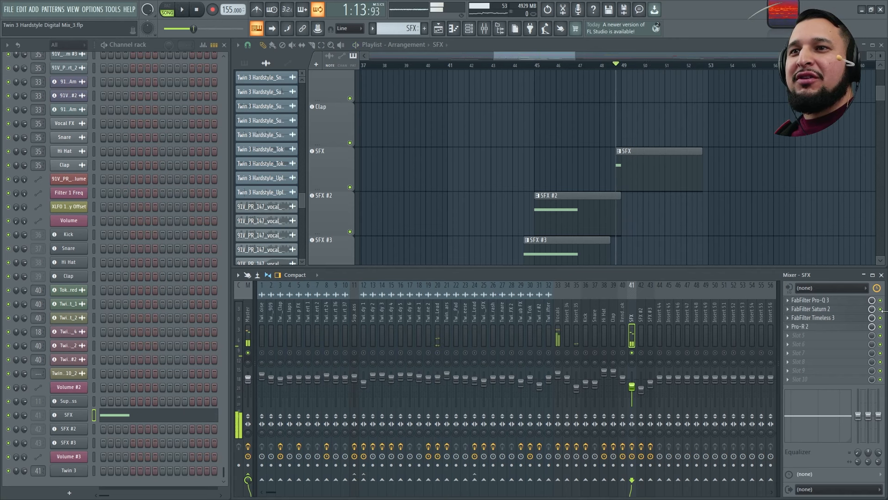
{"action": "key", "text": "space"}
{"action": "key", "text": "space"}
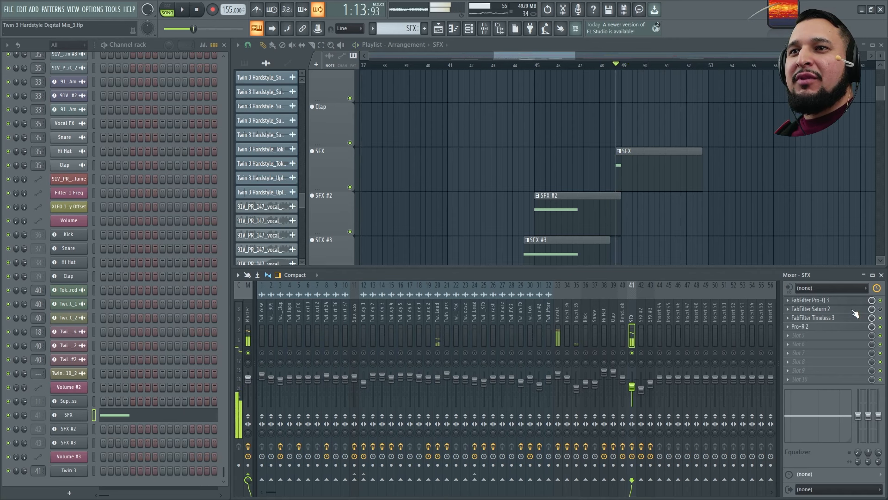
- Open Saturn 2 on the SFX track, enable it and replay the clip to examine its effect on the spectrum
{"action": "left_click", "coordinate": [853, 309]}
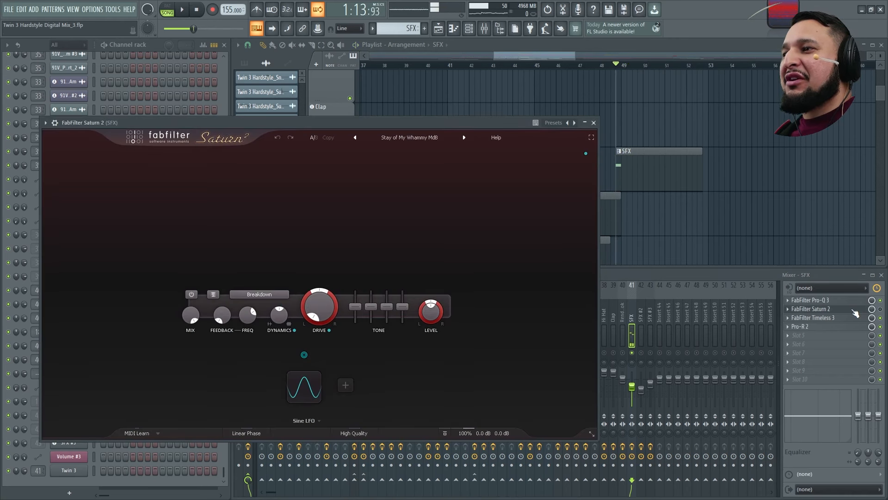
{"action": "key", "text": "space"}
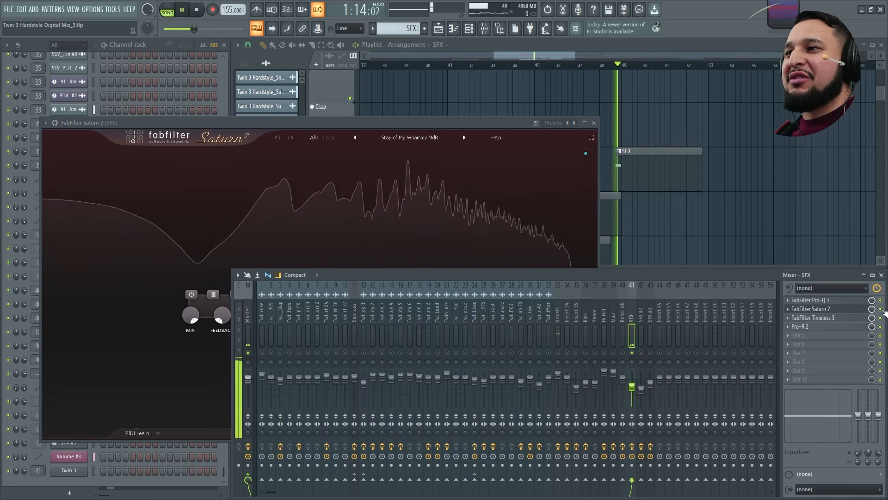
{"action": "left_click", "coordinate": [401, 125]}
{"action": "key", "text": "space"}
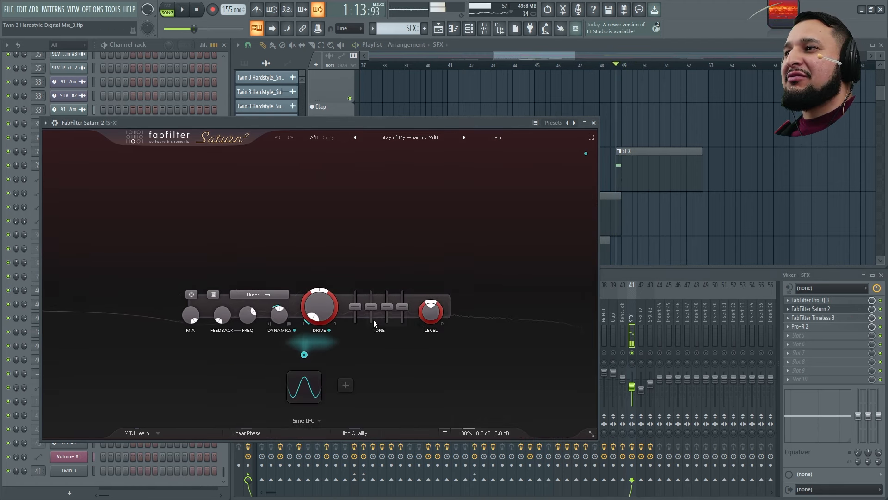
{"action": "key", "text": "space"}
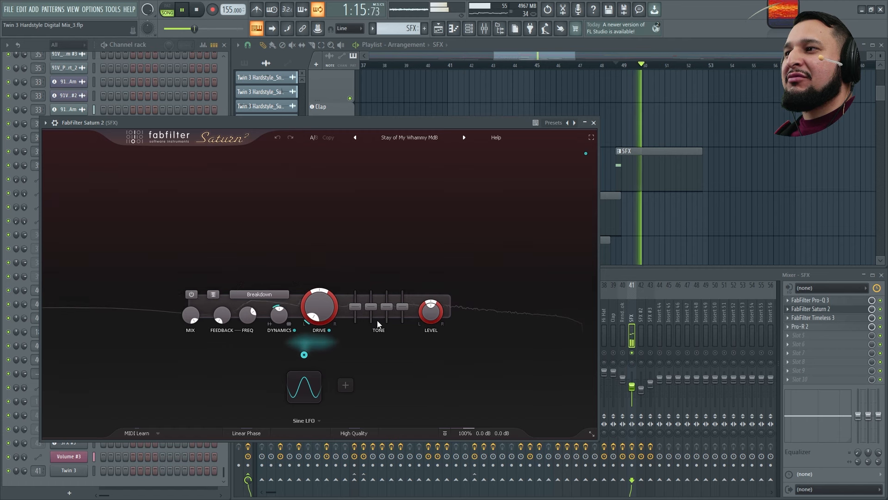
{"action": "key", "text": "space"}
{"action": "key", "text": "space"}
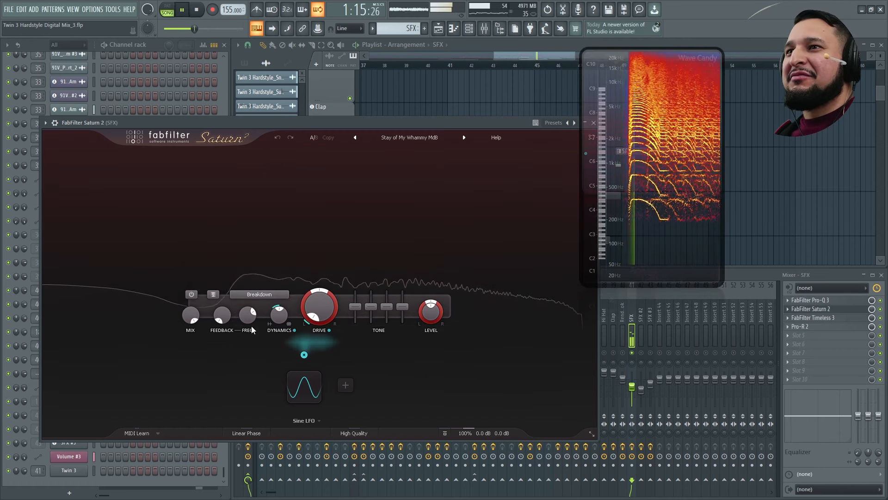
{"action": "key", "text": "space"}
- Try Saturn 2's Drive at maximum while playing the SFX clip
{"action": "mouse_move", "coordinate": [482, 434]}
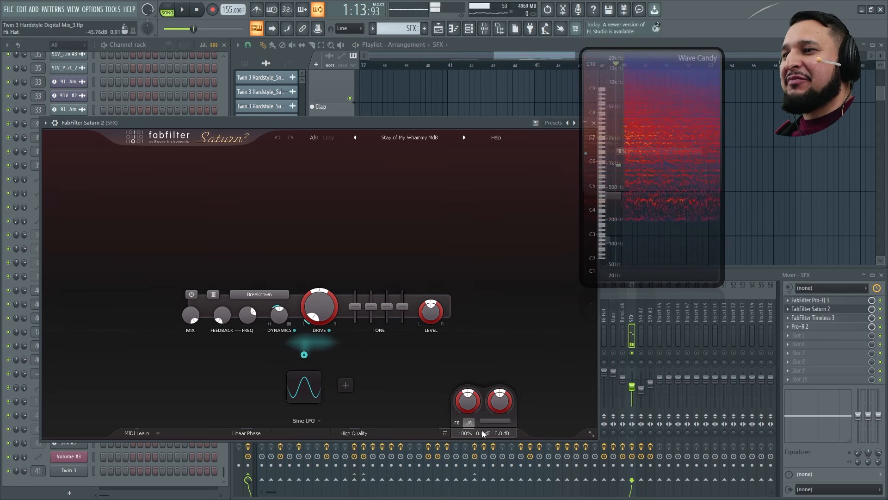
{"action": "mouse_move", "coordinate": [325, 311]}
{"action": "key", "text": "space"}
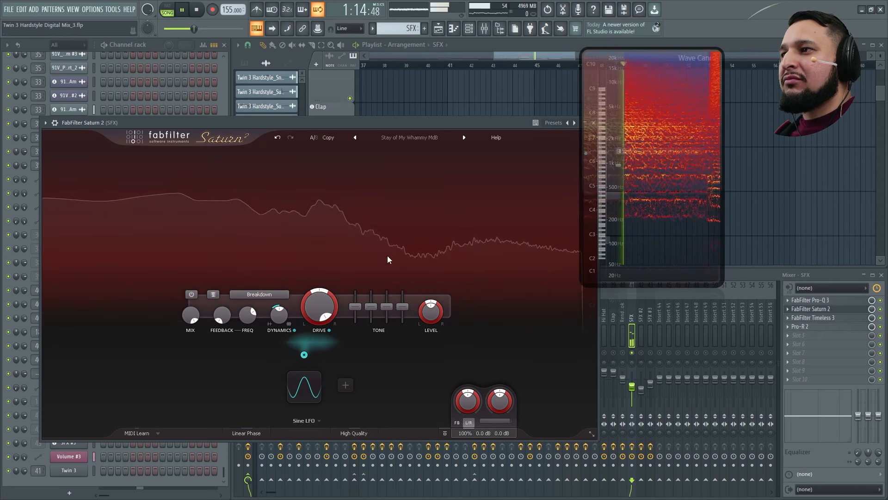
{"action": "key", "text": "space"}
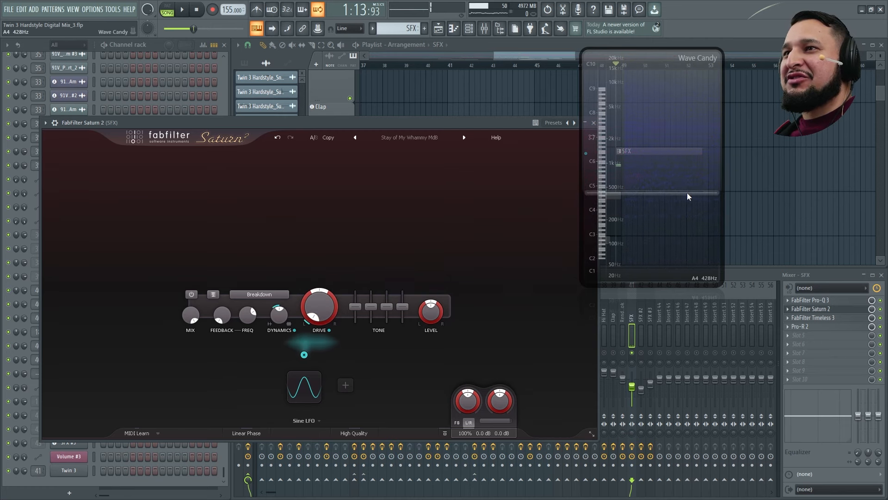
- Move the Wave Candy spectrogram aside, replay the SFX clip and close the Saturn 2 and Wave Candy windows
{"action": "left_click_drag", "start_coordinate": [687, 192], "coordinate": [799, 192]}
{"action": "key", "text": "space"}
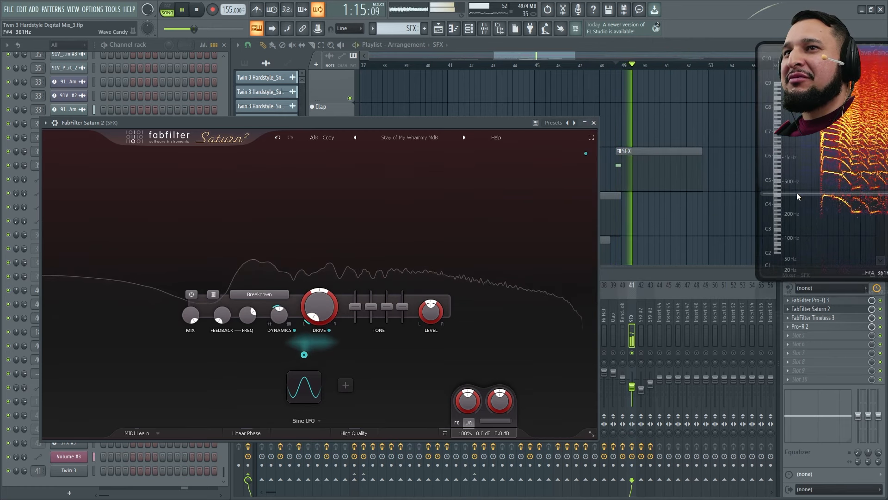
{"action": "key", "text": "space"}
{"action": "left_click", "coordinate": [593, 122]}
{"action": "left_click_drag", "start_coordinate": [788, 145], "coordinate": [443, 147]}
{"action": "key", "text": "Escape"}
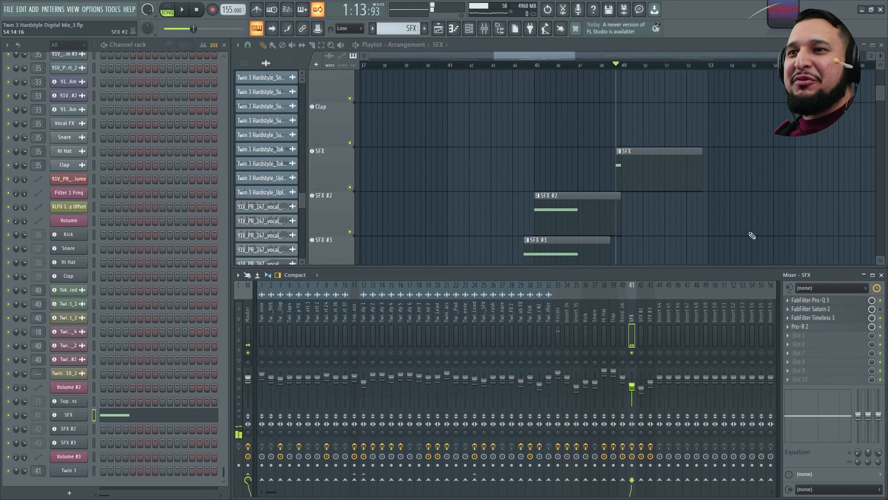
- Play the SFX clip with Saturn 2 bypassed and again with it enabled and its window open
{"action": "key", "text": "space"}
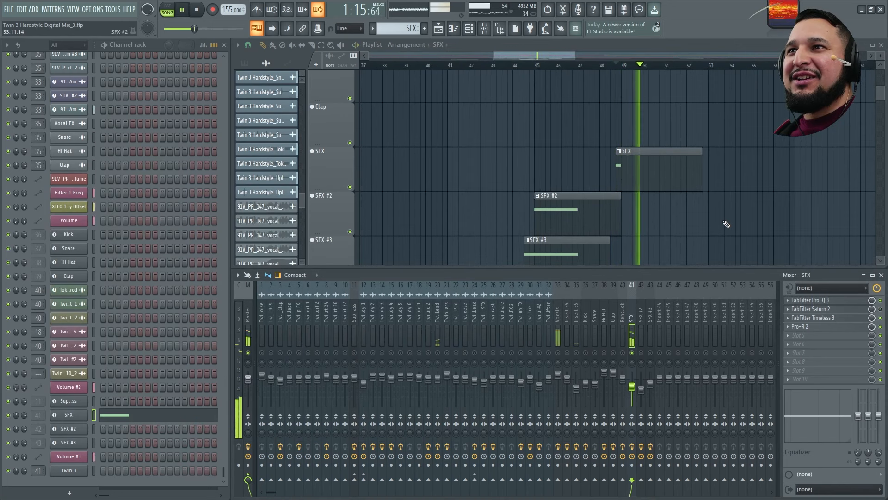
{"action": "key", "text": "space"}
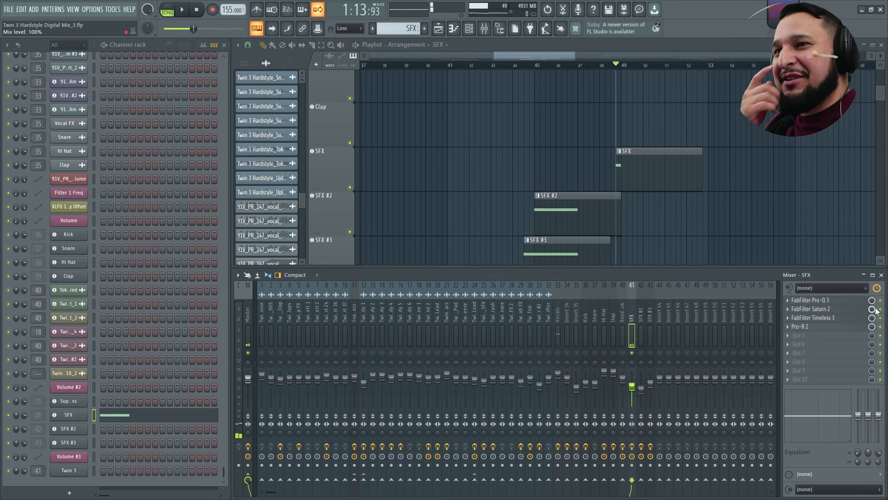
{"action": "left_click", "coordinate": [824, 309]}
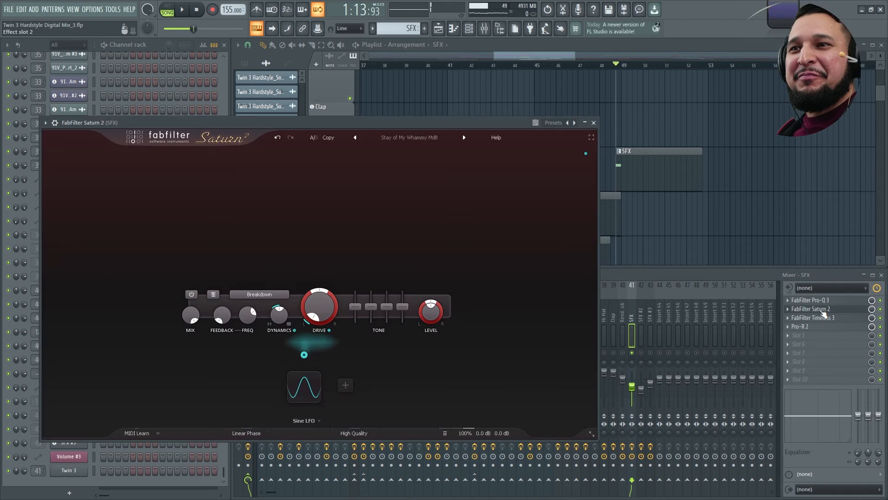
{"action": "key", "text": "space"}
{"action": "mouse_move", "coordinate": [434, 313]}
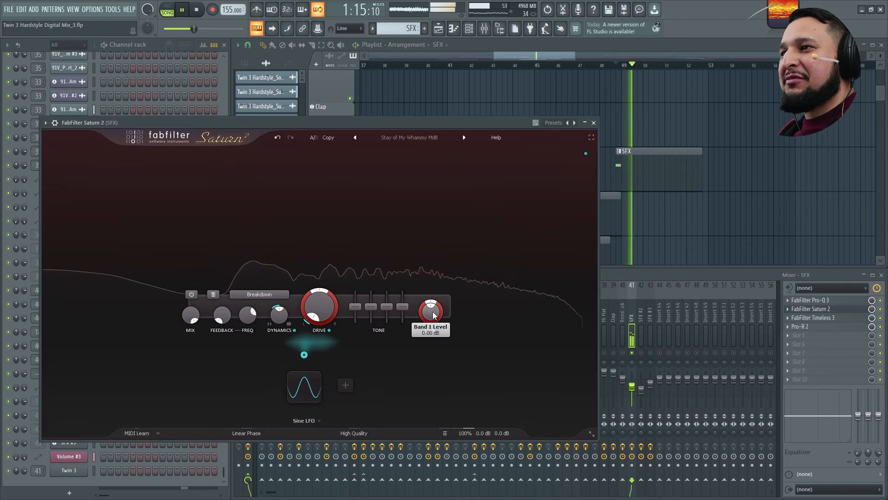
{"action": "key", "text": "space"}
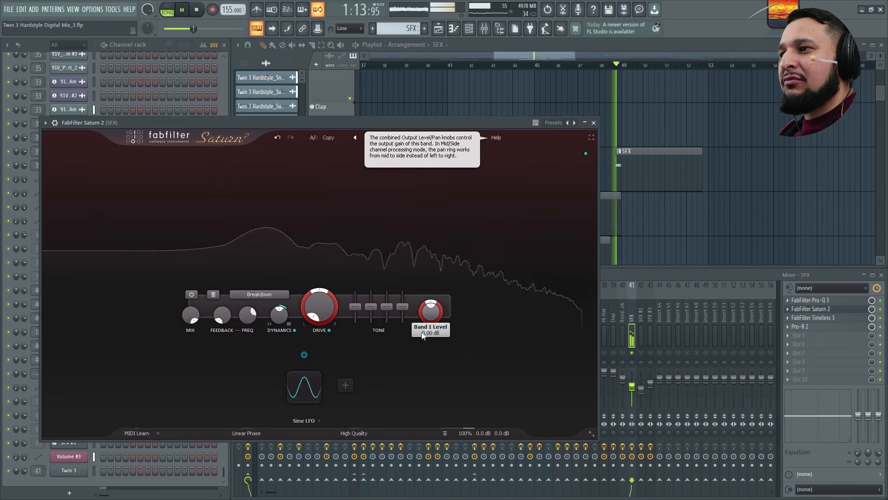
- Expand the Sine LFO modulator in Saturn 2 and replay the SFX clip to examine the modulation
{"action": "left_click", "coordinate": [304, 386]}
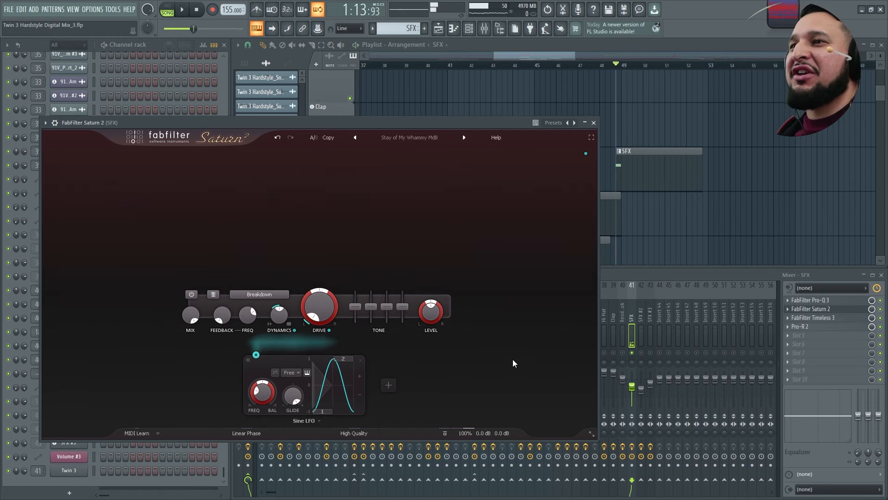
{"action": "key", "text": "space"}
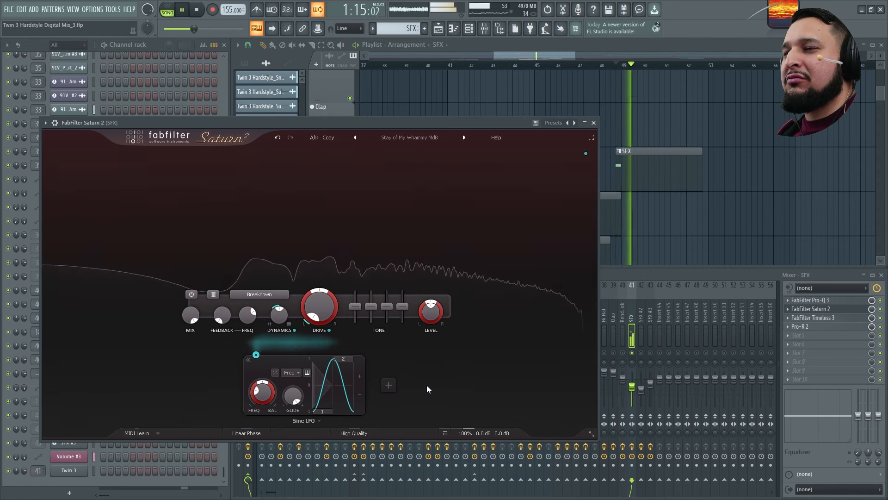
{"action": "key", "text": "space"}
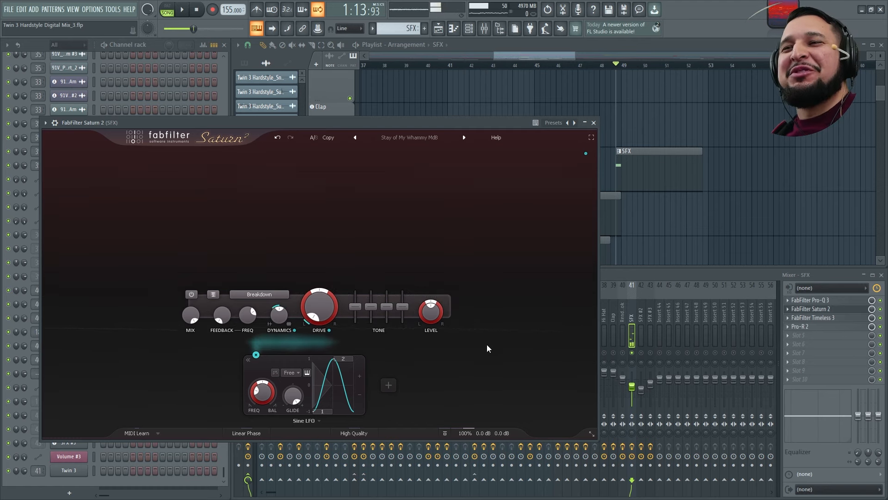
- Bypass Saturn 2 on the SFX track, close its window and replay the clip without the effect
{"action": "left_click", "coordinate": [881, 308]}
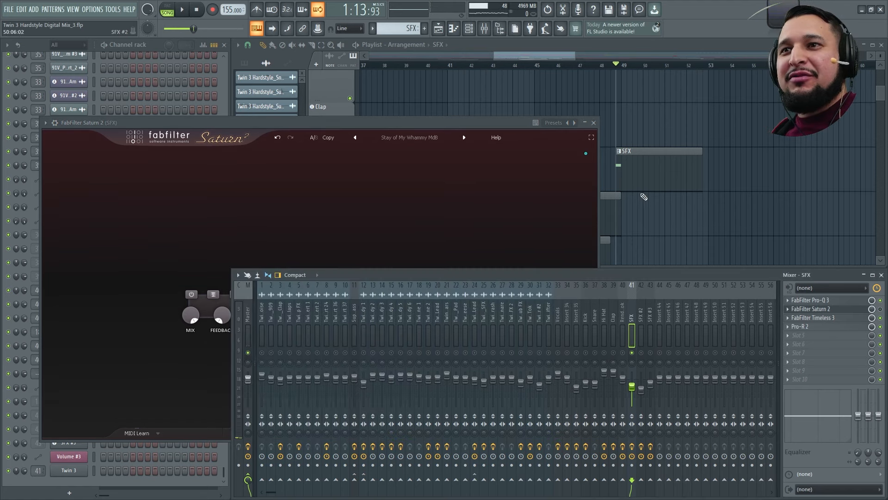
{"action": "left_click", "coordinate": [594, 121]}
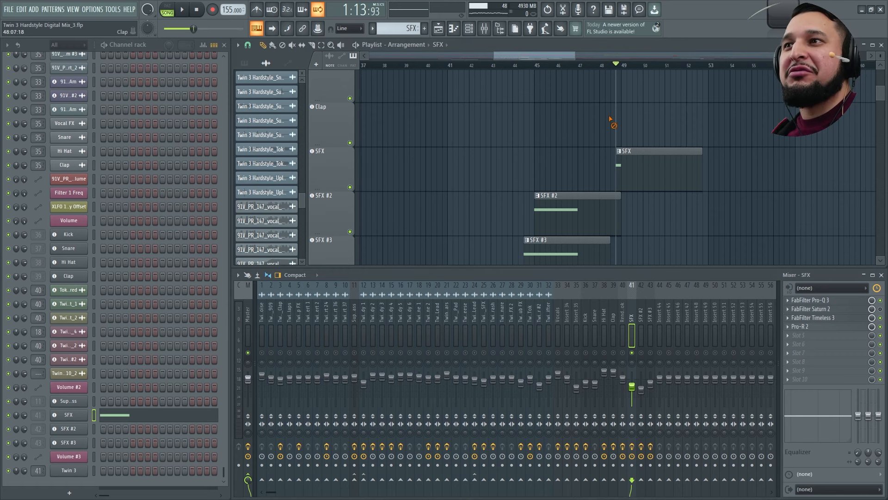
{"action": "key", "text": "space"}
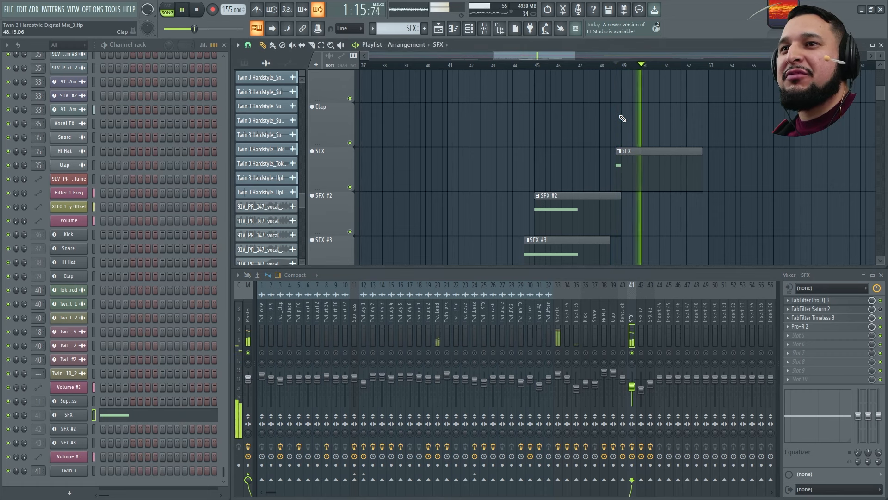
{"action": "key", "text": "space"}
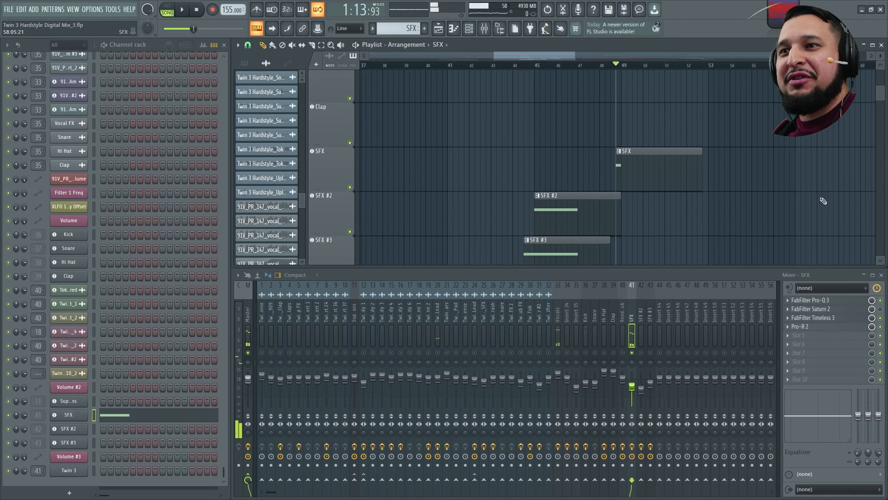
- Replay the SFX clip and move the note data from the SFX channel to the Twin 3 channel with cut and paste
{"action": "key", "text": "space"}
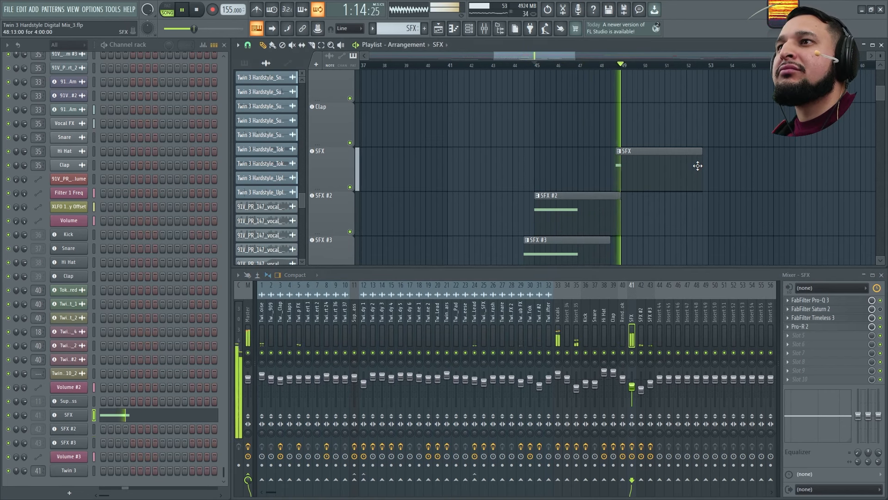
{"action": "key", "text": "space"}
{"action": "right_click", "coordinate": [70, 415]}
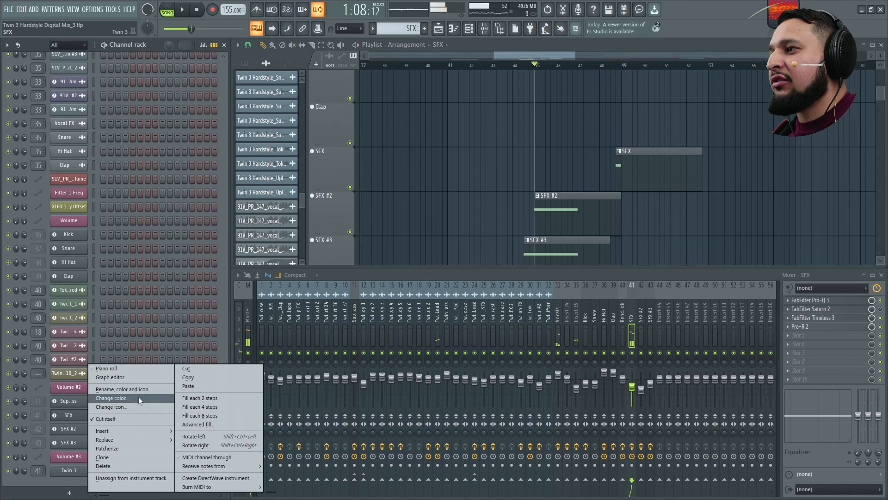
{"action": "left_click", "coordinate": [186, 369]}
{"action": "right_click", "coordinate": [58, 468]}
{"action": "left_click", "coordinate": [187, 386]}
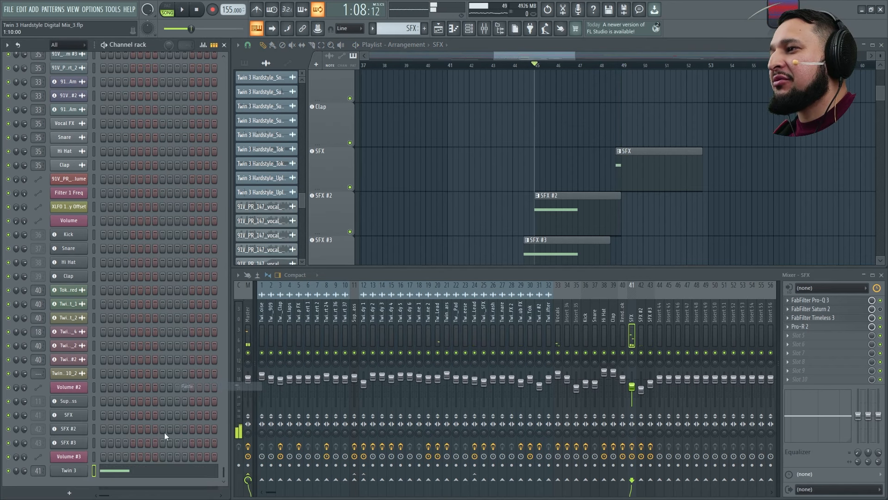
- Open the Twin 3 synth, remove its 4000 Hz Classic filter and move the window off the playlist timeline
{"action": "left_click", "coordinate": [69, 470]}
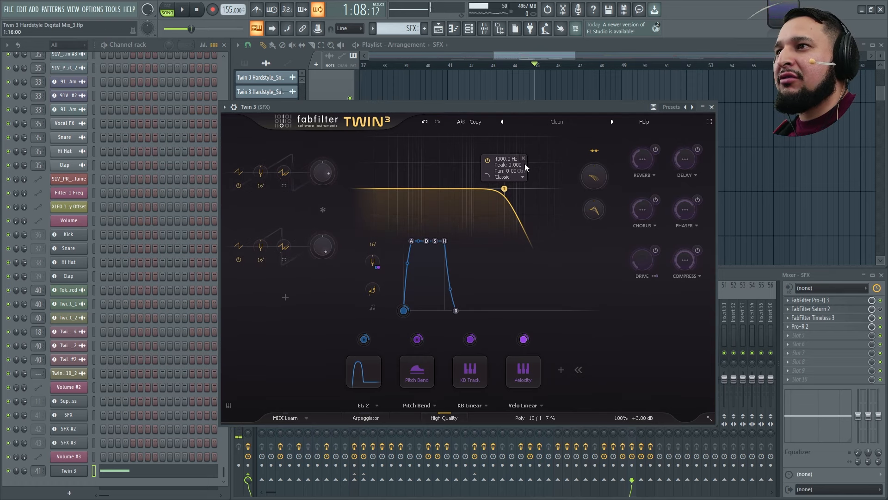
{"action": "left_click", "coordinate": [524, 159]}
{"action": "left_click_drag", "start_coordinate": [615, 108], "coordinate": [564, 204]}
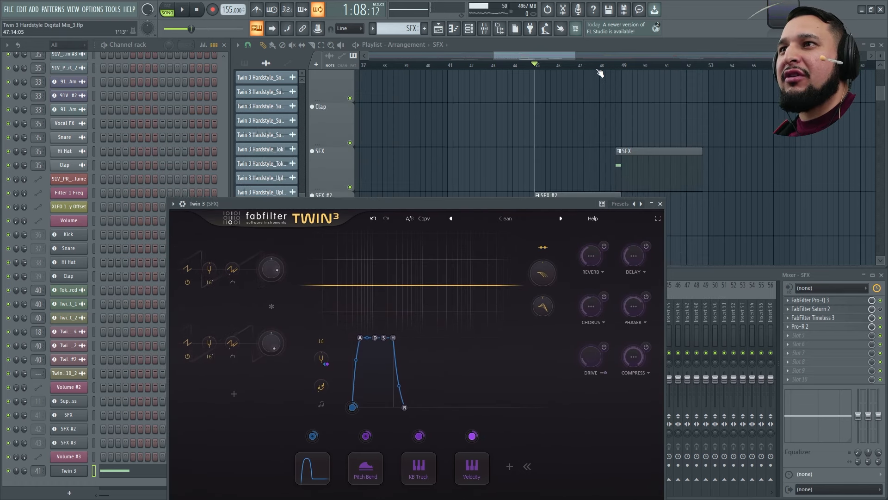
- Play the song from the start of the SFX clip to hear the unfiltered Twin 3 sound, repositioning the synth window
{"action": "left_click", "coordinate": [615, 65]}
{"action": "key", "text": "space"}
{"action": "left_click_drag", "start_coordinate": [226, 202], "coordinate": [260, 130]}
{"action": "key", "text": "space"}
{"action": "key", "text": "space"}
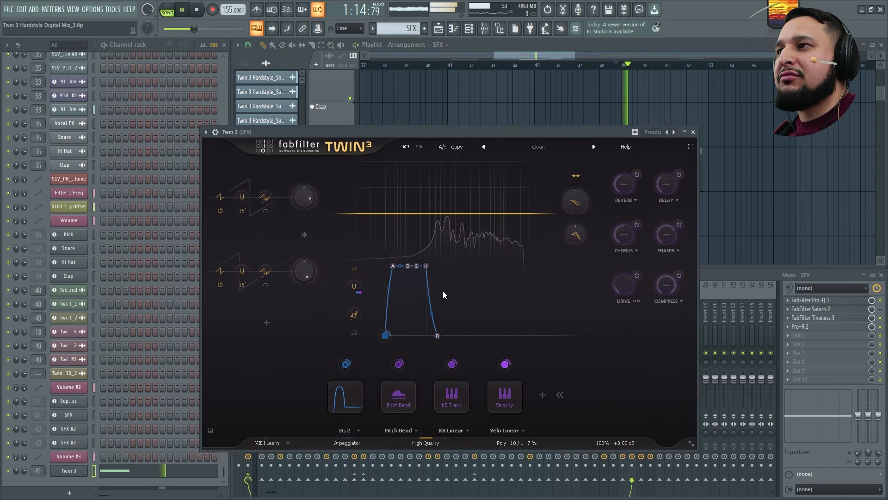
{"action": "key", "text": "space"}
- Set both Twin 3 oscillators to -1 octave (32') and replay the SFX clip
{"action": "left_click", "coordinate": [242, 211]}
{"action": "left_click", "coordinate": [261, 224]}
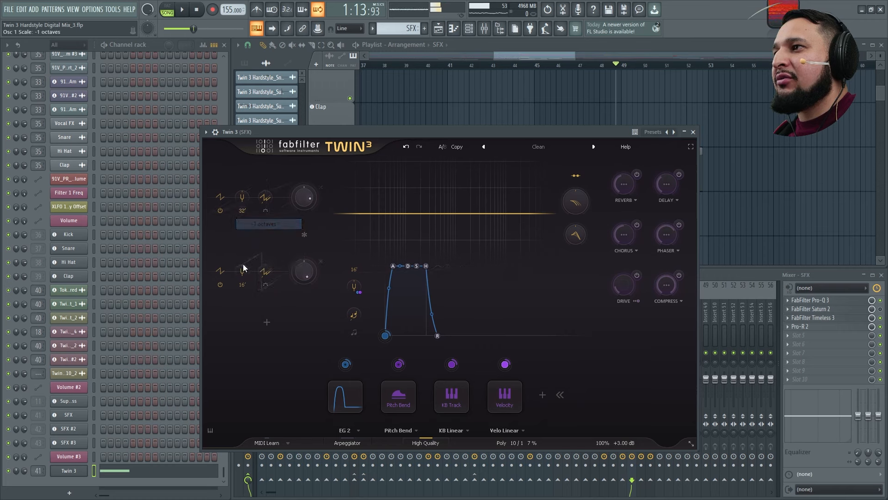
{"action": "left_click", "coordinate": [242, 285]}
{"action": "left_click", "coordinate": [265, 298]}
{"action": "key", "text": "space"}
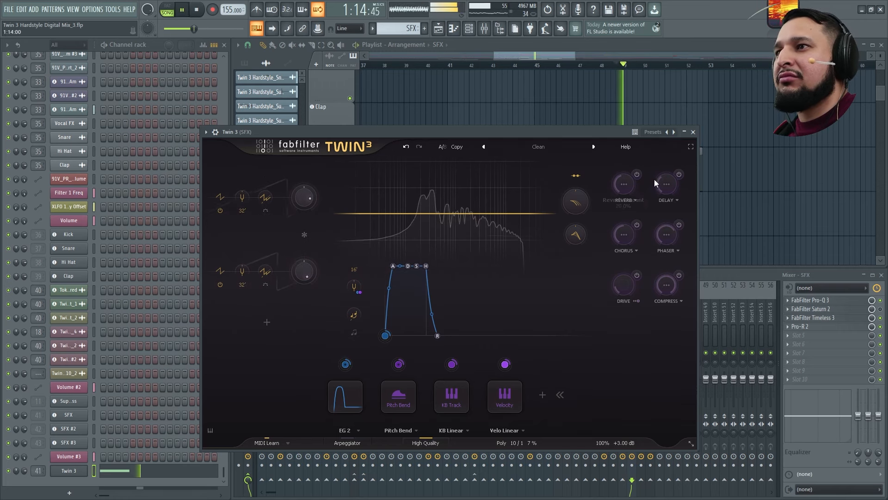
{"action": "key", "text": "space"}
- Show the modulation slot that routes EG 2 to Master Tune
{"action": "left_click", "coordinate": [347, 365]}
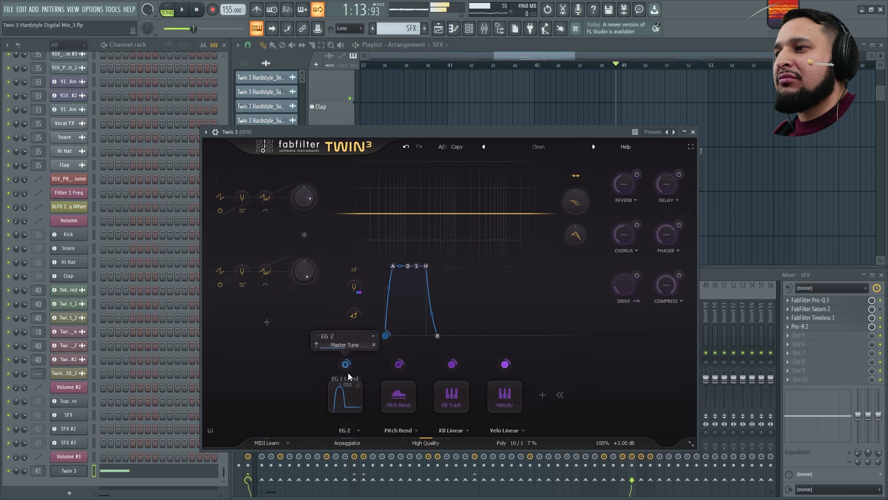
- Expand the EG 2 envelope in the Twin 3 channel's synth, shorten its attack, and audition the sound
{"action": "left_click", "coordinate": [342, 389]}
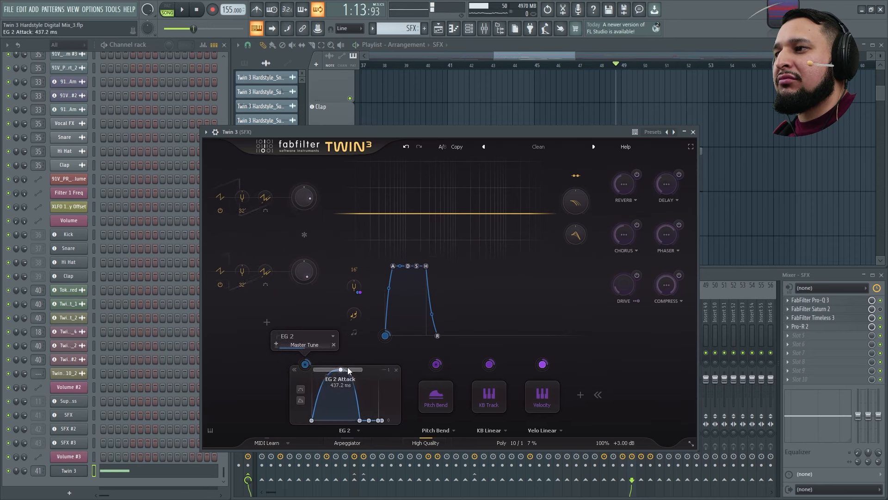
{"action": "key", "text": "space"}
{"action": "key", "text": "space"}
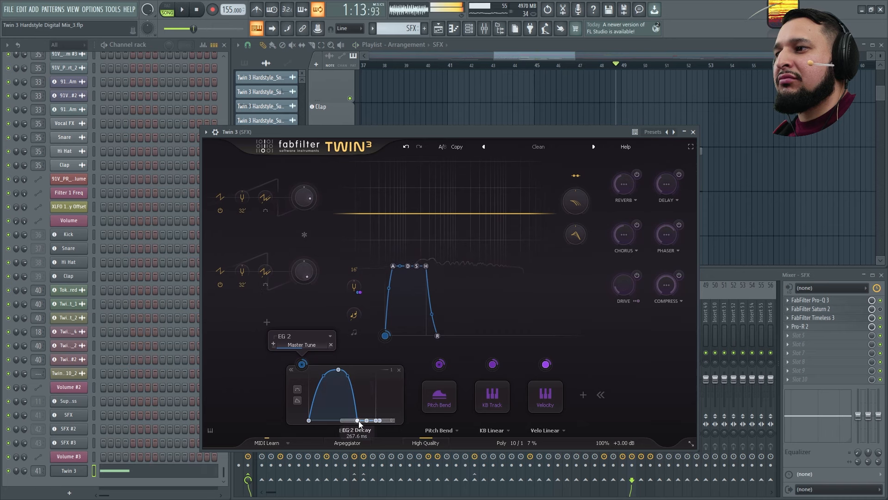
{"action": "key", "text": "space"}
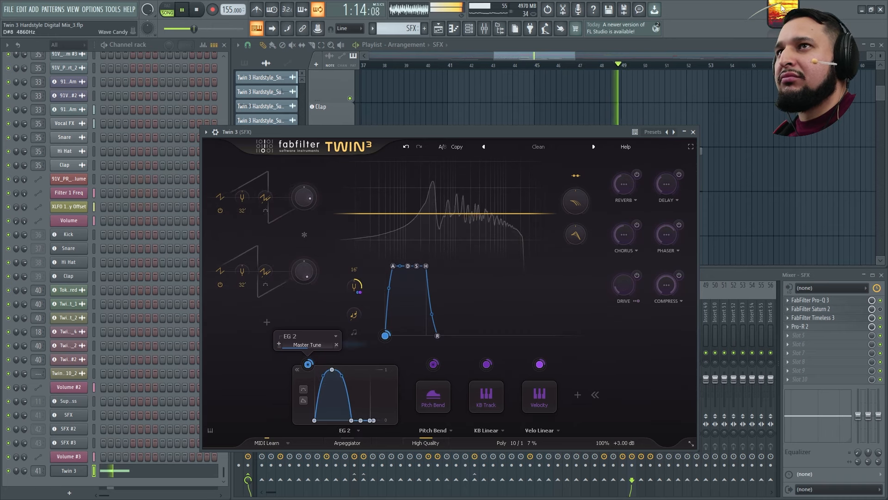
{"action": "key", "text": "space"}
{"action": "right_click", "coordinate": [73, 478]}
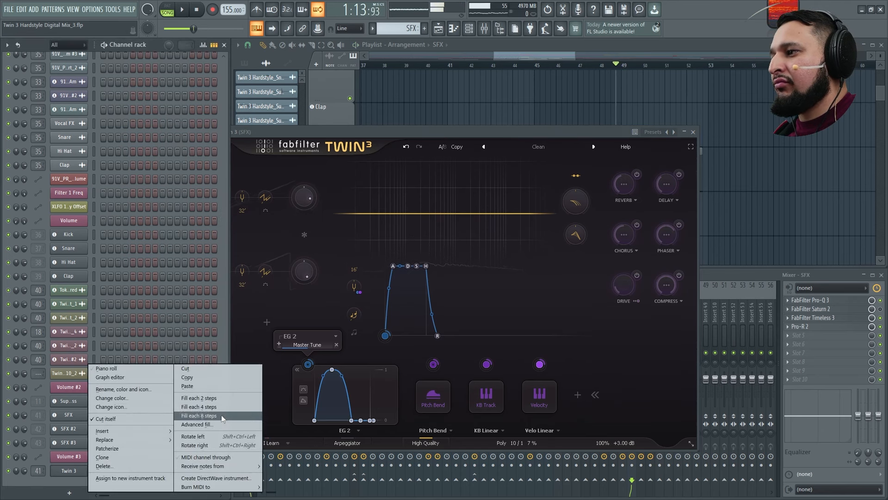
{"action": "left_click", "coordinate": [234, 371]}
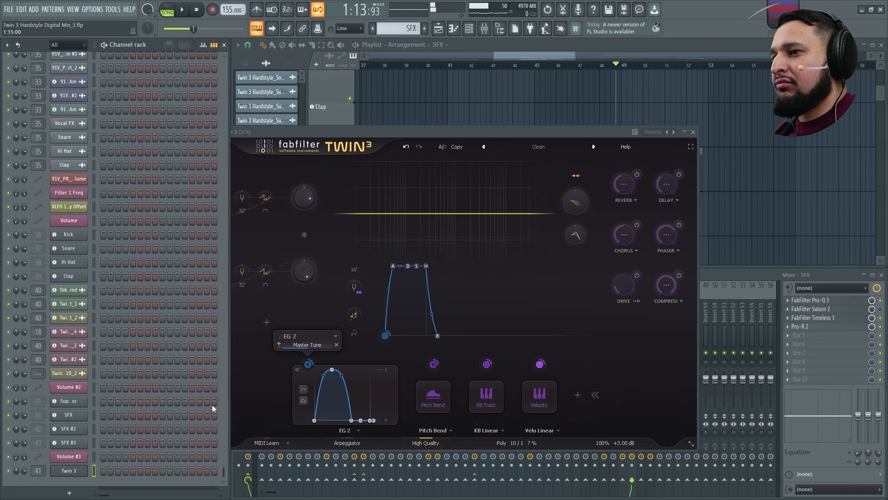
{"action": "right_click", "coordinate": [184, 468]}
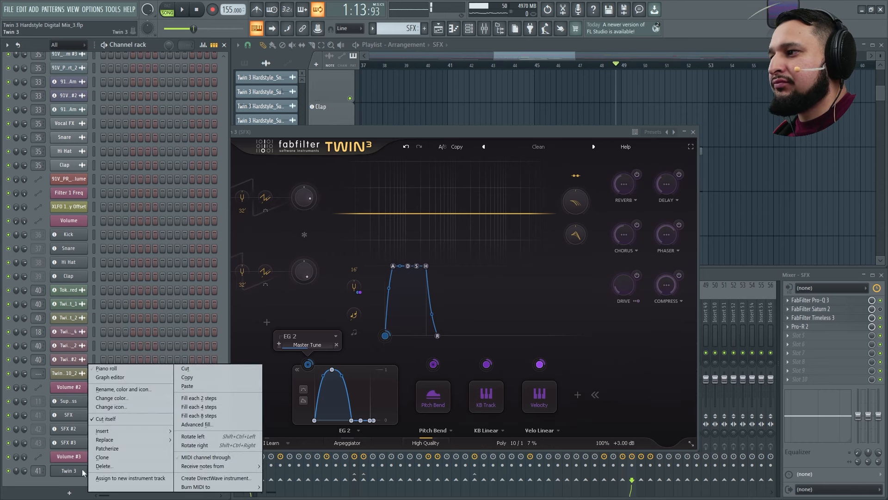
{"action": "left_click", "coordinate": [260, 394]}
- Set the Twin 3 channel's unison voices to 3 with a 9 % spread and audition the sound
{"action": "left_click", "coordinate": [521, 445]}
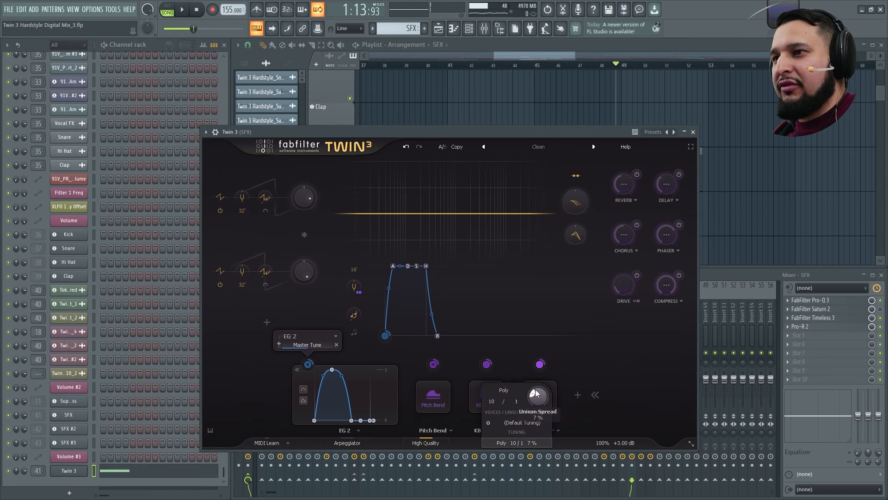
{"action": "left_click", "coordinate": [511, 402]}
{"action": "left_click", "coordinate": [539, 277]}
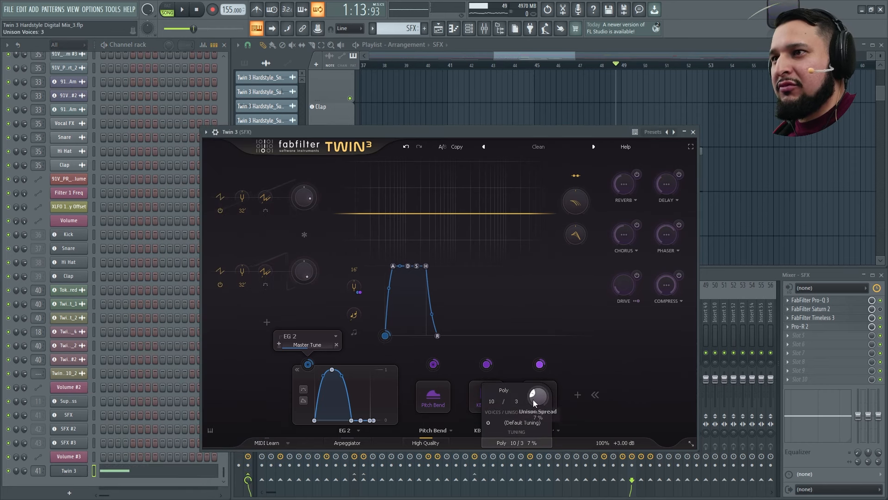
{"action": "key", "text": "space"}
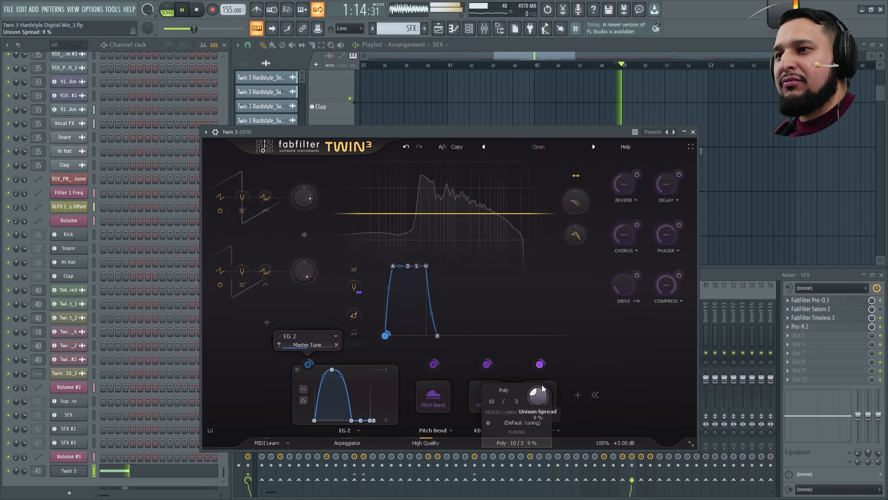
{"action": "left_click_drag", "start_coordinate": [539, 402], "coordinate": [543, 440]}
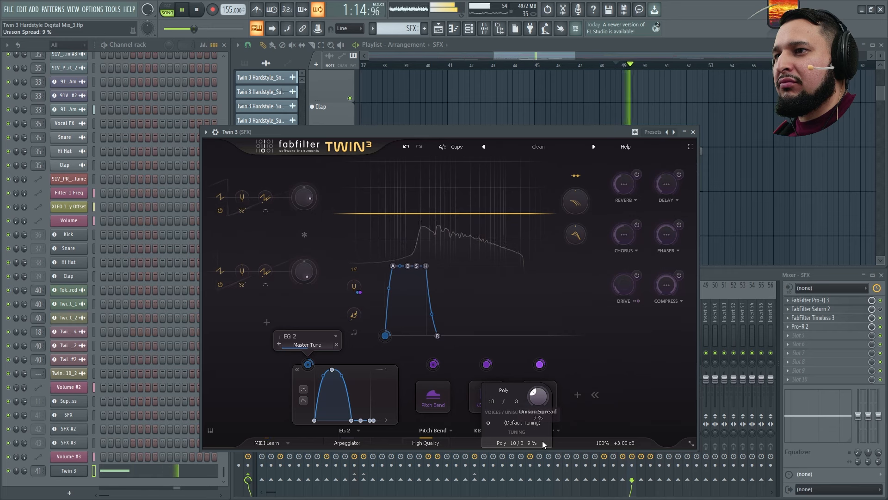
{"action": "key", "text": "space"}
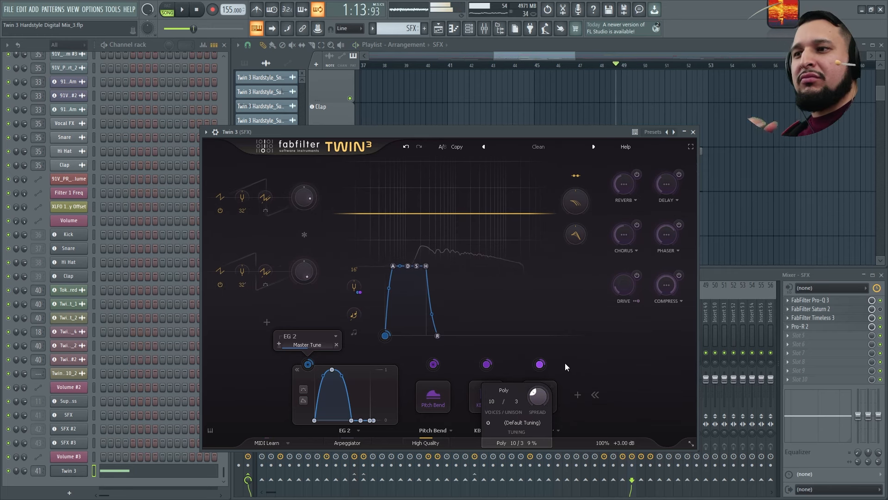
- Move the notes from the Twin 3 channel into the SFX channel
{"action": "right_click", "coordinate": [69, 471]}
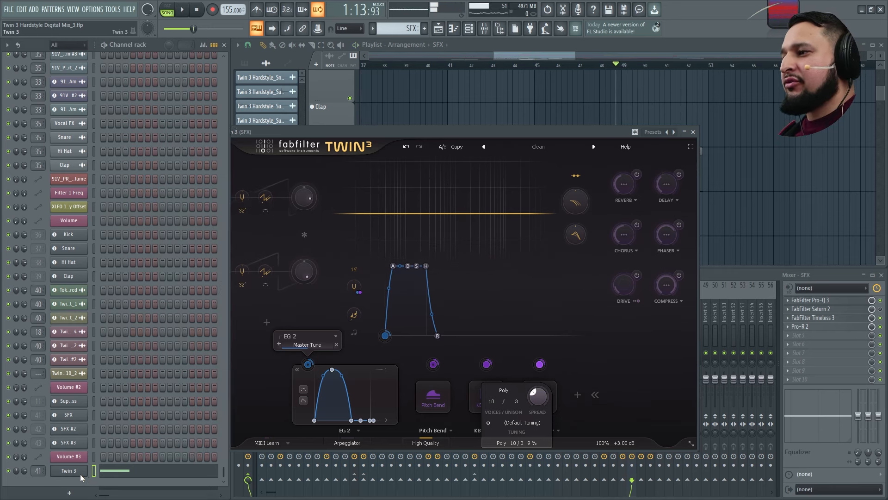
{"action": "left_click", "coordinate": [238, 369]}
{"action": "right_click", "coordinate": [79, 405]}
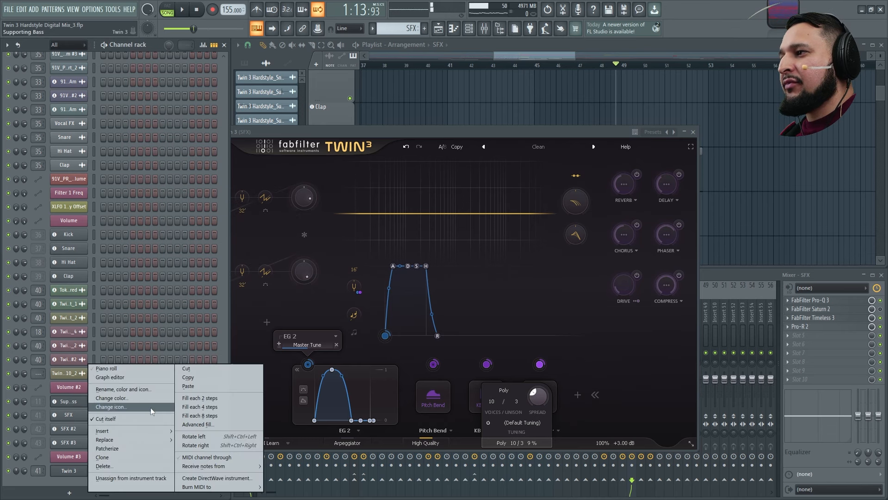
{"action": "right_click", "coordinate": [68, 415]}
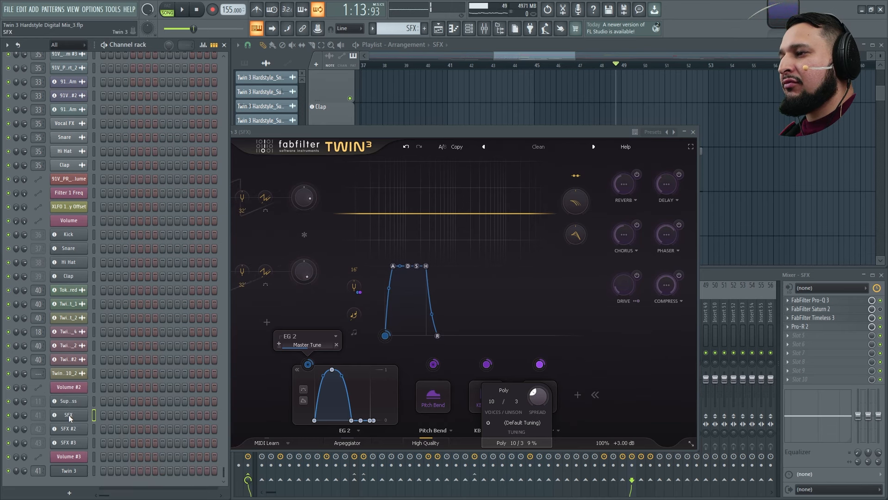
{"action": "right_click", "coordinate": [68, 414]}
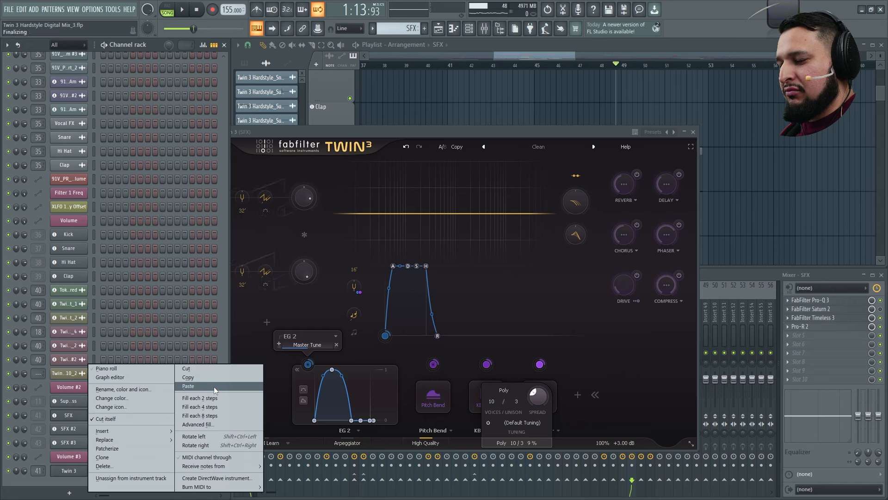
{"action": "left_click", "coordinate": [214, 387]}
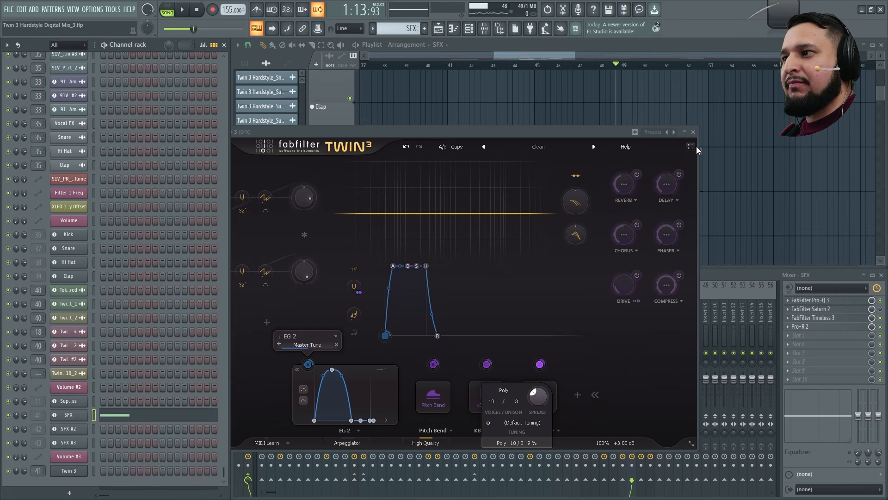
- Open the SFX channel's synth in place of the Twin 3 one, audition it, and inspect its unison settings
{"action": "left_click", "coordinate": [693, 132]}
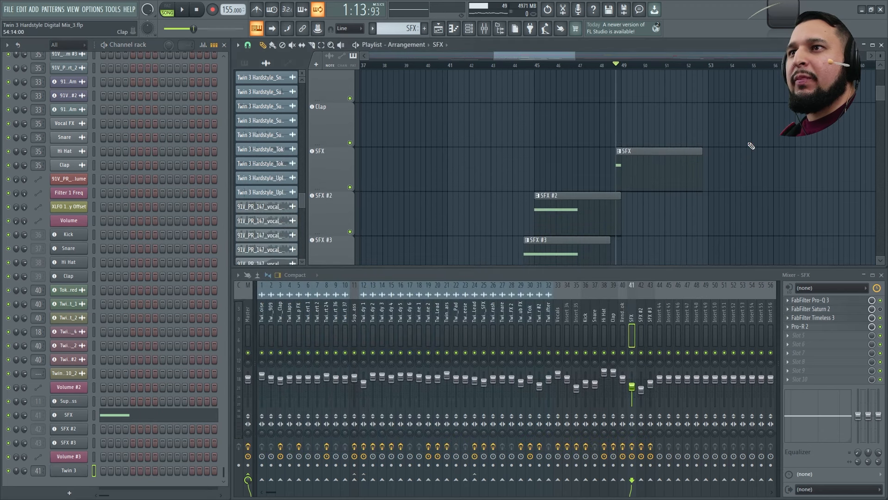
{"action": "left_click", "coordinate": [86, 414]}
{"action": "key", "text": "space"}
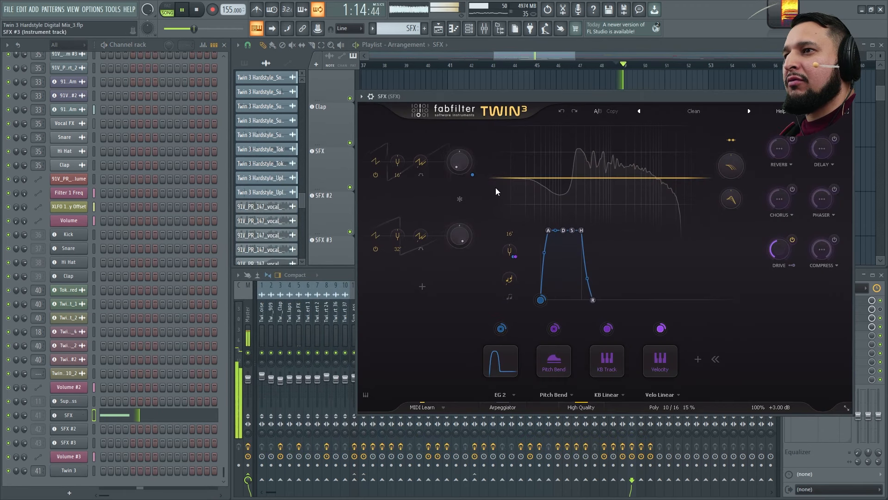
{"action": "key", "text": "space"}
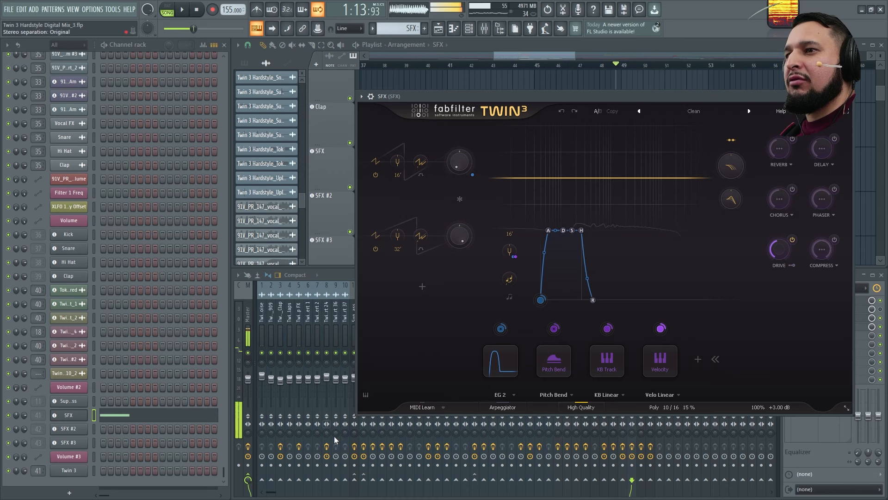
{"action": "left_click", "coordinate": [683, 404]}
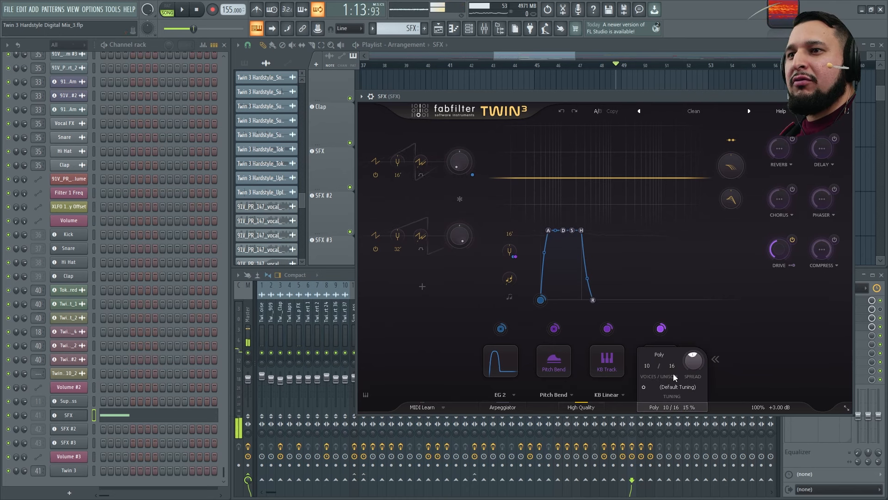
- Cut the notes from the SFX channel and paste them back into the Twin 3 channel
{"action": "right_click", "coordinate": [80, 418]}
{"action": "left_click", "coordinate": [226, 369]}
{"action": "right_click", "coordinate": [75, 472]}
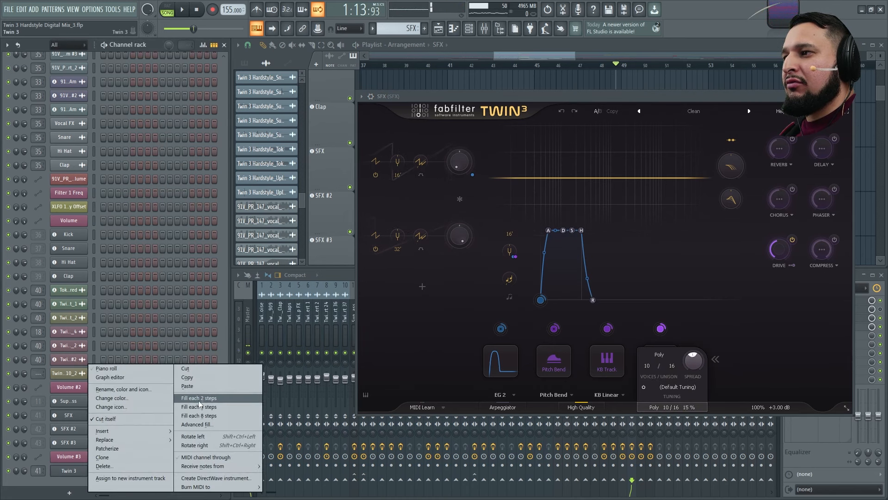
{"action": "left_click", "coordinate": [212, 385]}
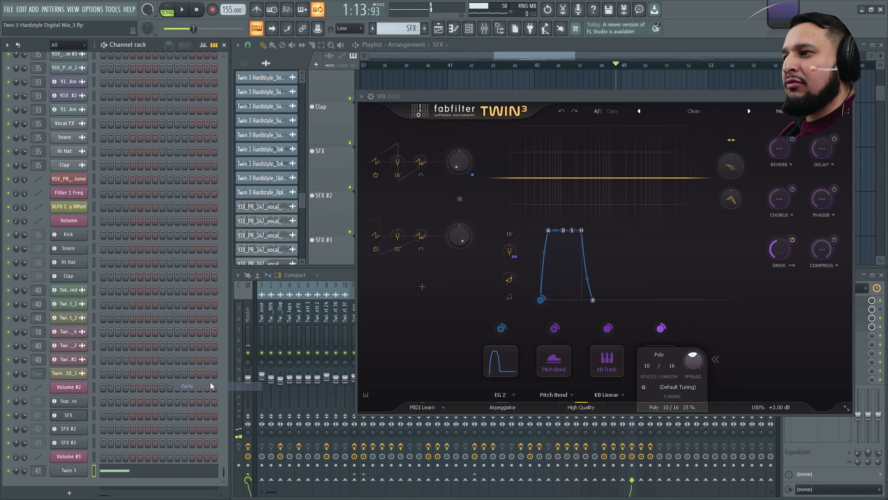
- Set the Twin 3 channel's unison voices to 16 and audition unison spreads up to 58 %
{"action": "left_click", "coordinate": [68, 470]}
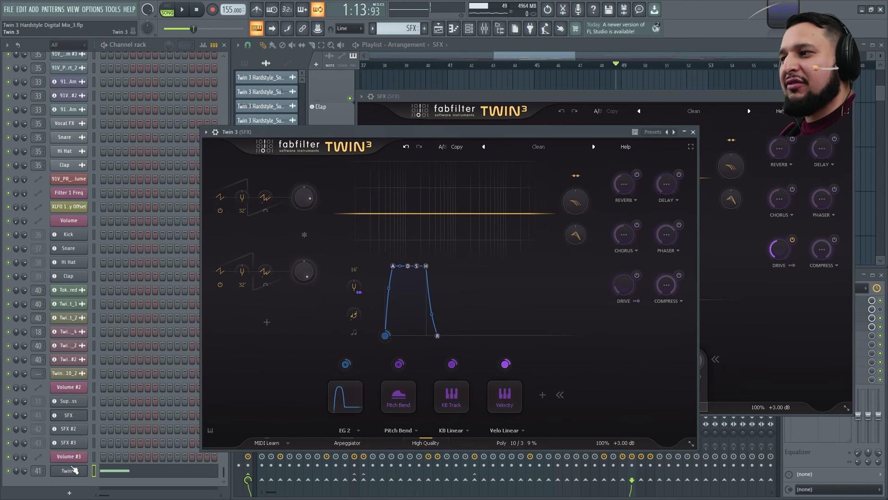
{"action": "left_click", "coordinate": [520, 442]}
{"action": "left_click", "coordinate": [514, 401]}
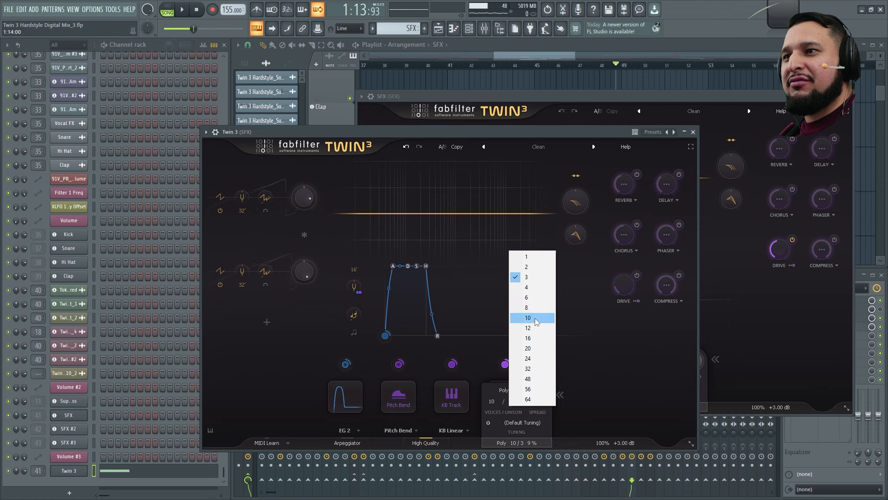
{"action": "left_click", "coordinate": [527, 338]}
{"action": "key", "text": "space"}
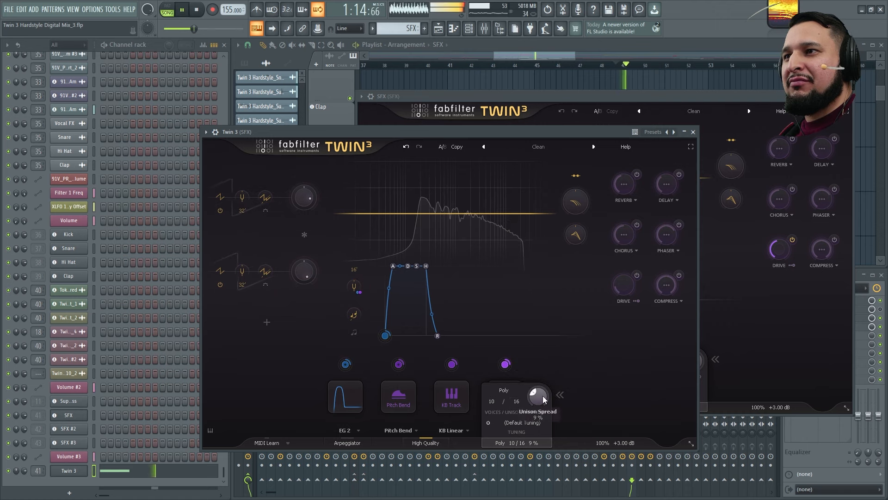
{"action": "mouse_move", "coordinate": [544, 399]}
{"action": "left_mouse_down"}
{"action": "mouse_move", "coordinate": [540, 342]}
{"action": "mouse_move", "coordinate": [531, 399]}
{"action": "left_mouse_up"}
{"action": "key", "text": "space"}
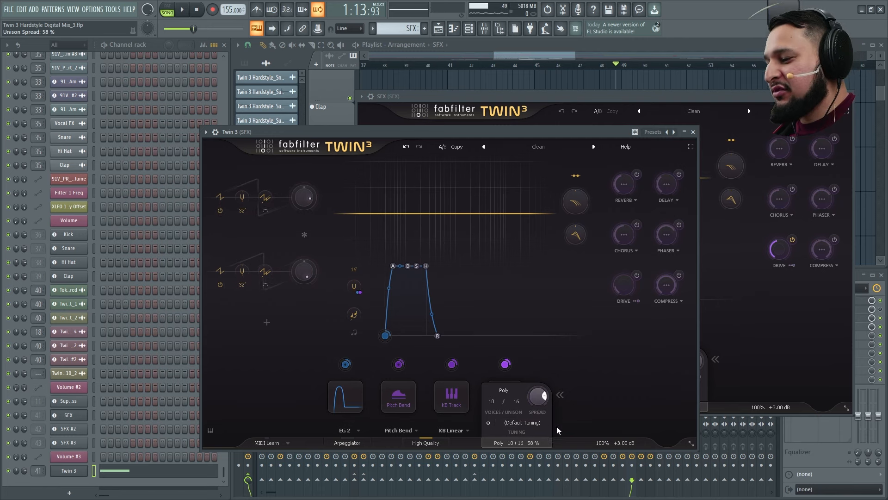
- Reduce the unison spread to 12 % during playback and close both synth windows
{"action": "left_click_drag", "start_coordinate": [542, 398], "coordinate": [552, 467]}
{"action": "key", "text": "space"}
{"action": "left_click_drag", "start_coordinate": [541, 402], "coordinate": [538, 398]}
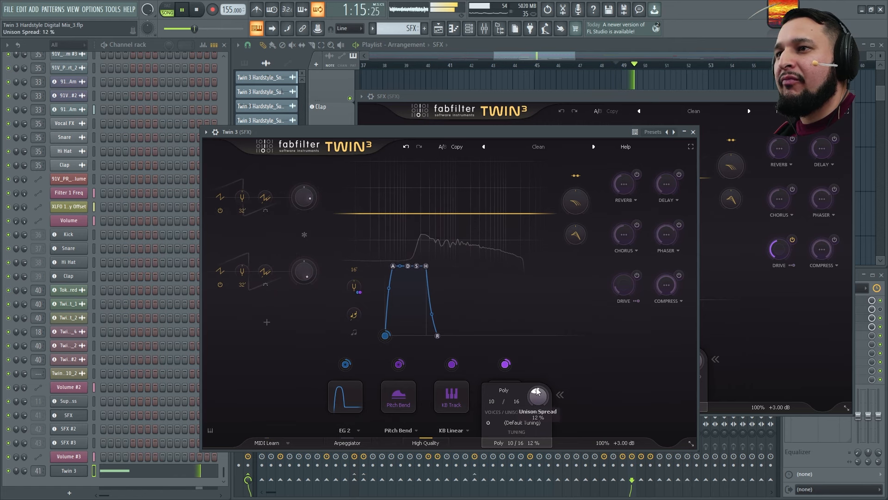
{"action": "key", "text": "space"}
{"action": "left_click", "coordinate": [693, 132]}
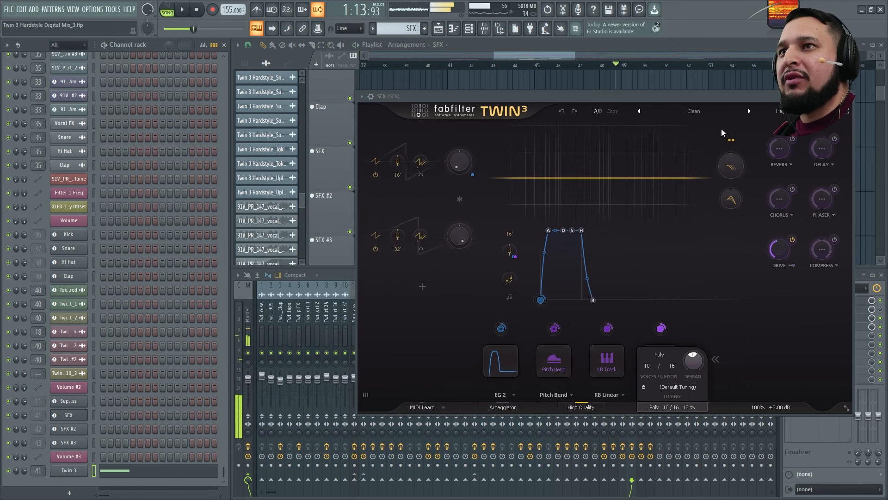
{"action": "left_click", "coordinate": [857, 99]}
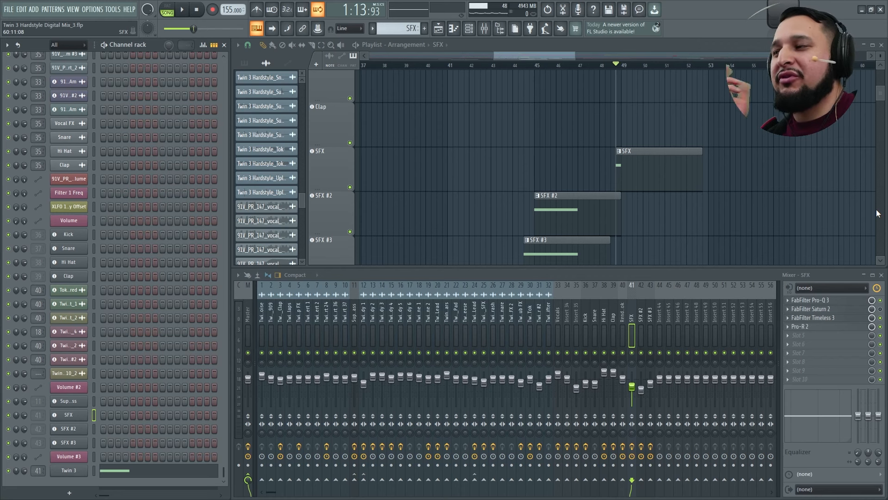
- Cut the notes from the Twin 3 channel and paste them into the SFX channel
{"action": "right_click", "coordinate": [81, 465]}
{"action": "left_click", "coordinate": [203, 370]}
{"action": "right_click", "coordinate": [74, 412]}
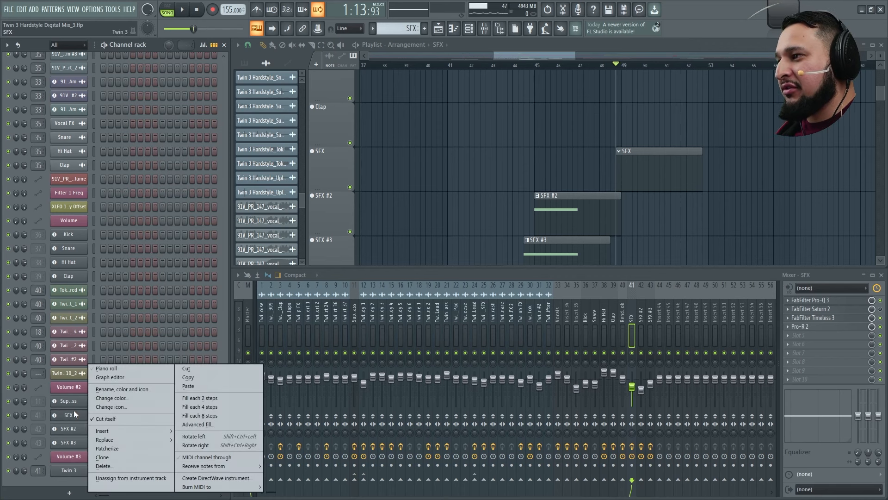
{"action": "left_click", "coordinate": [188, 386]}
- Delete the Twin 3 channel from the channel rack and confirm the deletion
{"action": "right_click", "coordinate": [79, 473]}
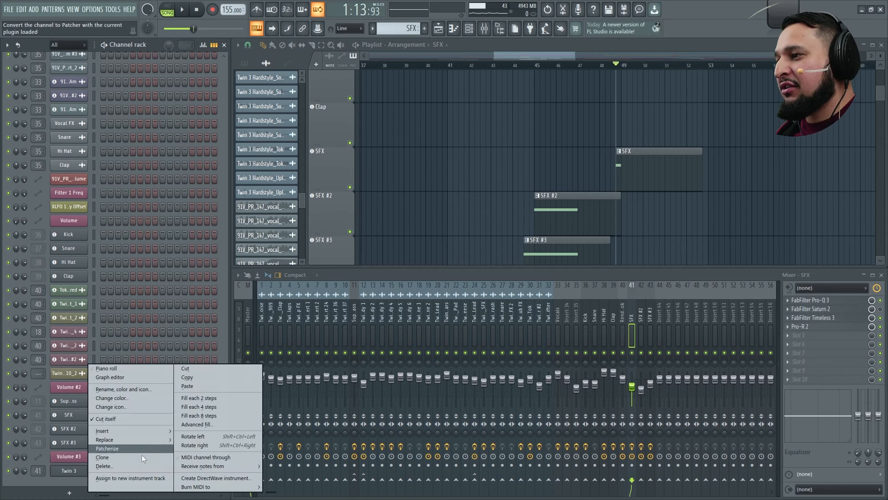
{"action": "left_click", "coordinate": [129, 465]}
{"action": "left_click", "coordinate": [470, 295]}
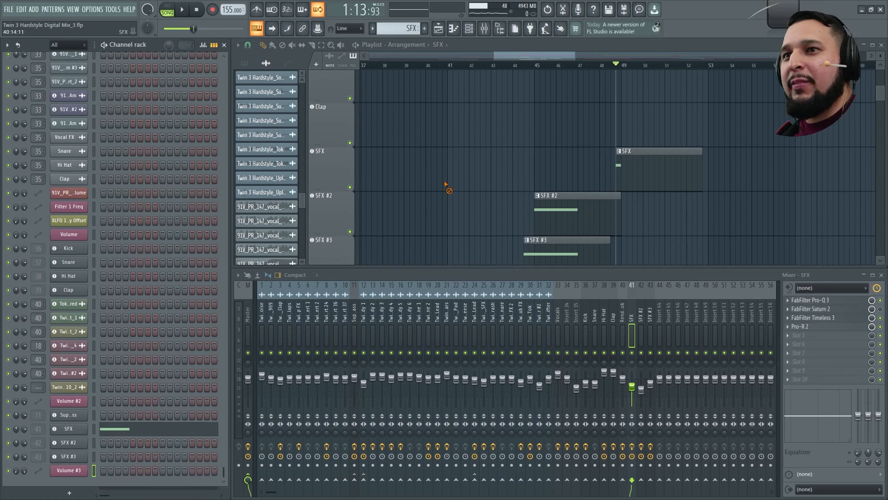
- Open FabFilter Timeless 3 on the SFX mixer track, audition the delay, and select the Rendered Tok mixer track
{"action": "left_click", "coordinate": [844, 319]}
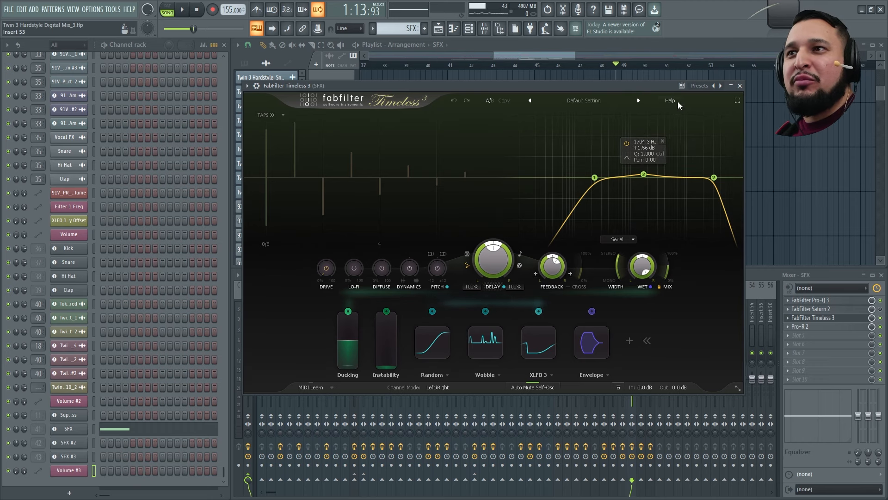
{"action": "key", "text": "space"}
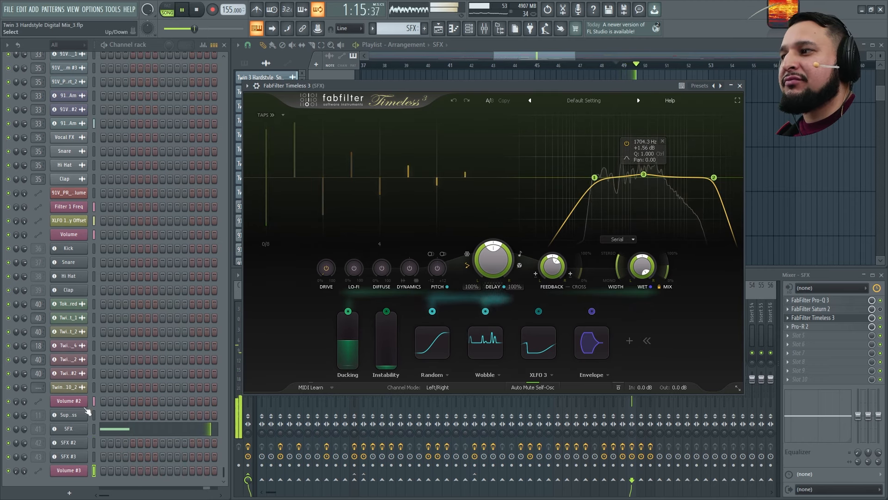
{"action": "key", "text": "space"}
{"action": "left_click_drag", "start_coordinate": [772, 305], "coordinate": [626, 316]}
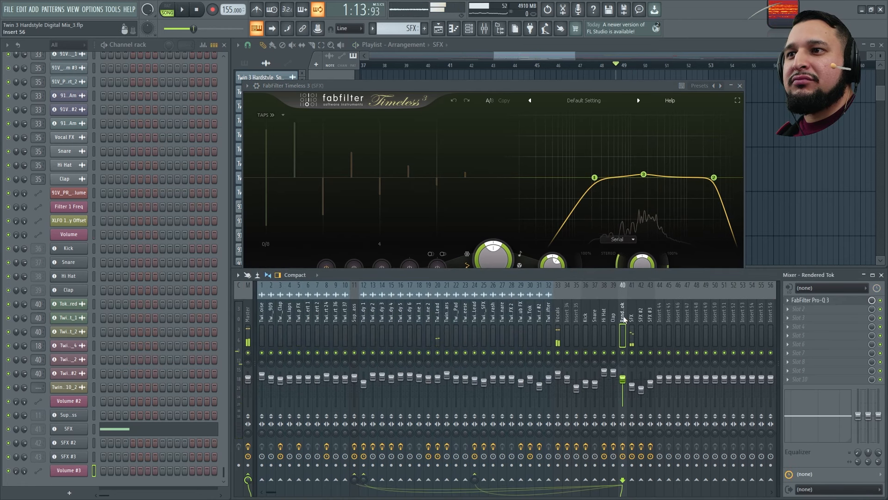
- Audition the SFX mixer track with Timeless 3's filter 3 bypassed and again with it re-enabled
{"action": "left_click", "coordinate": [630, 320]}
{"action": "key", "text": "space"}
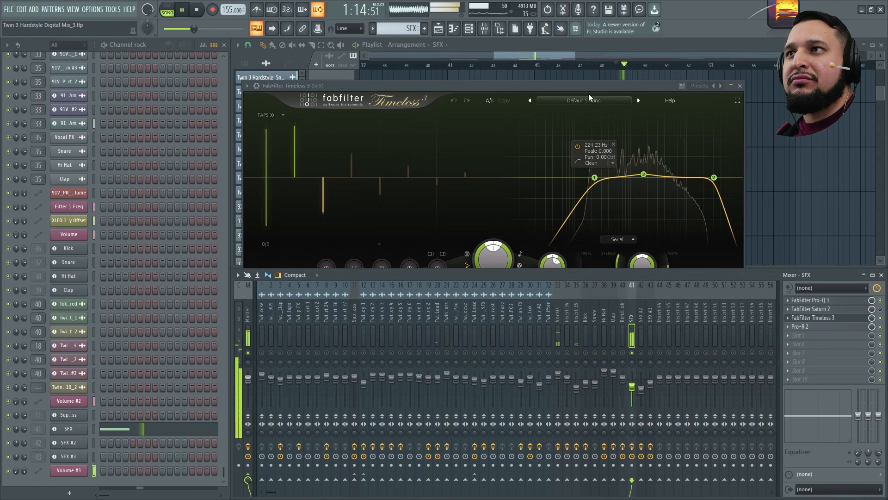
{"action": "left_click_drag", "start_coordinate": [585, 86], "coordinate": [455, 73]}
{"action": "key", "text": "space"}
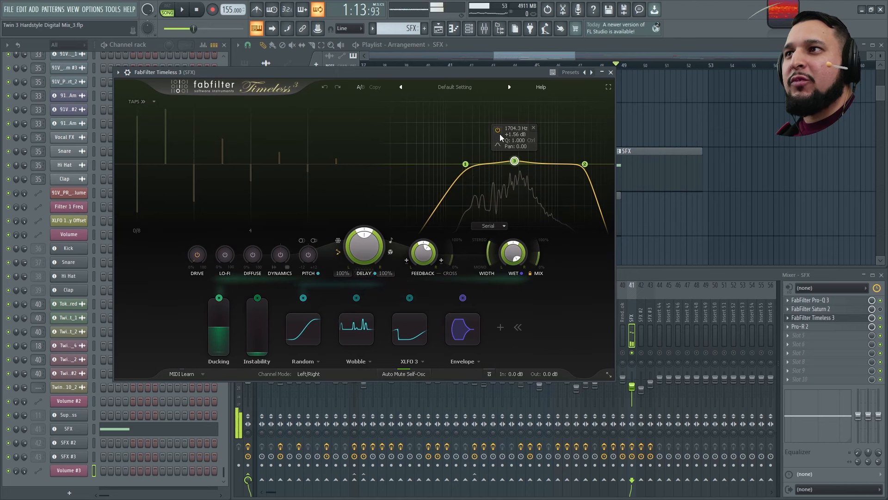
{"action": "key", "text": "space"}
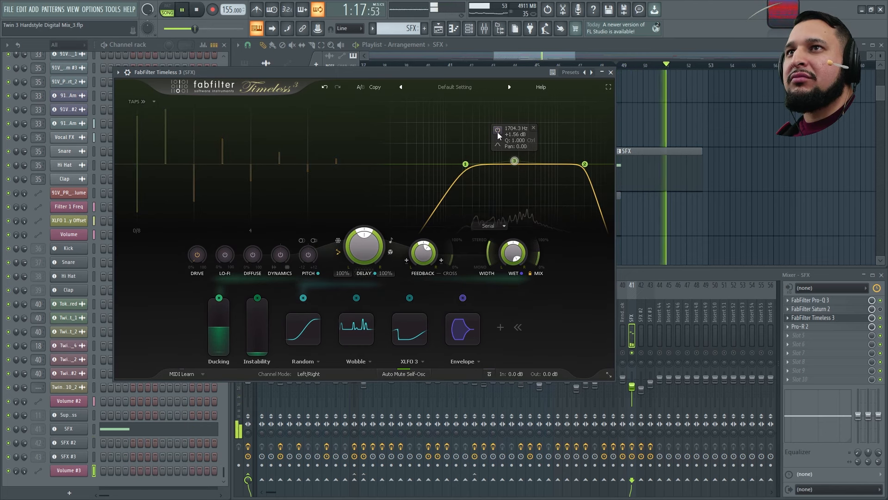
{"action": "key", "text": "space"}
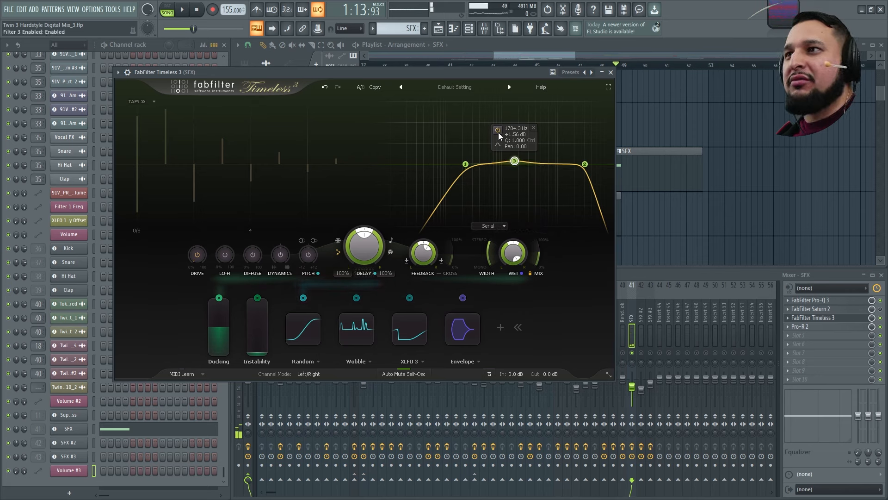
{"action": "key", "text": "space"}
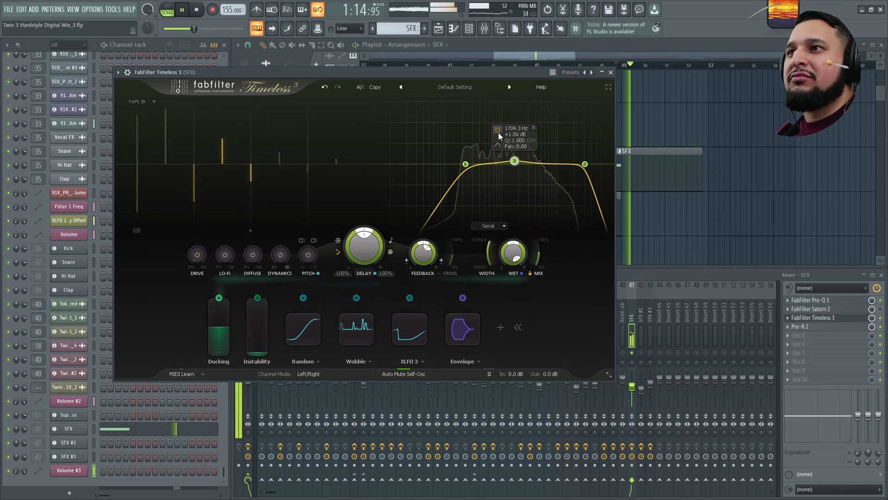
- Close Timeless 3 and check the SFX sound in the Wave Candy spectrum display during playback, closing the display at the end
{"action": "left_click", "coordinate": [610, 72]}
{"action": "left_click", "coordinate": [770, 18]}
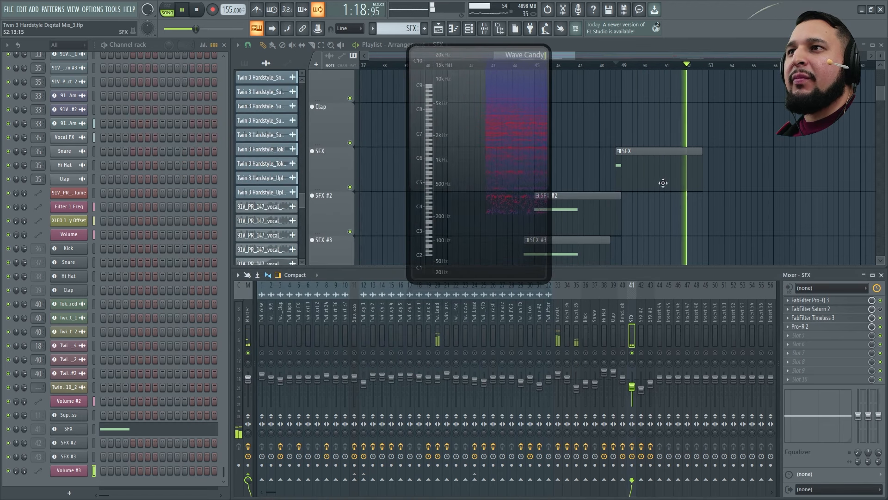
{"action": "key", "text": "space"}
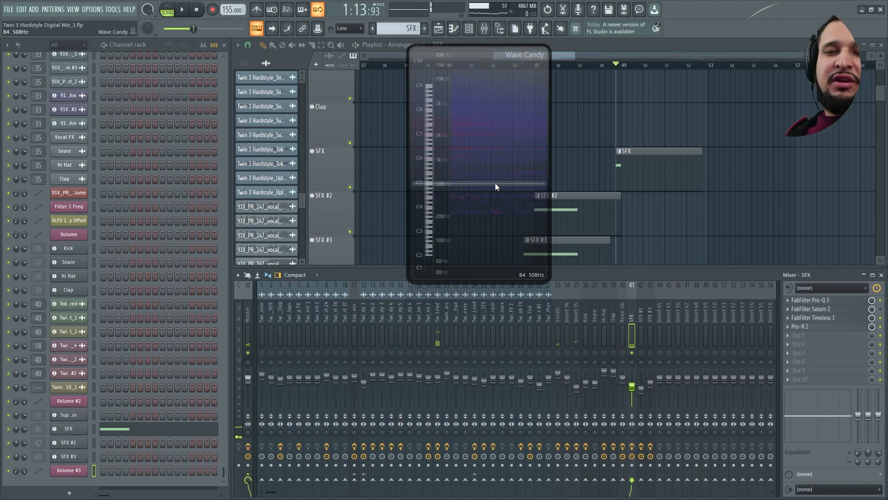
{"action": "double_click", "coordinate": [495, 183]}
- Open Pro-R 2 on the SFX mixer track, show its Very Large preset Huge Synth Space, and close the plugin
{"action": "left_click", "coordinate": [828, 327]}
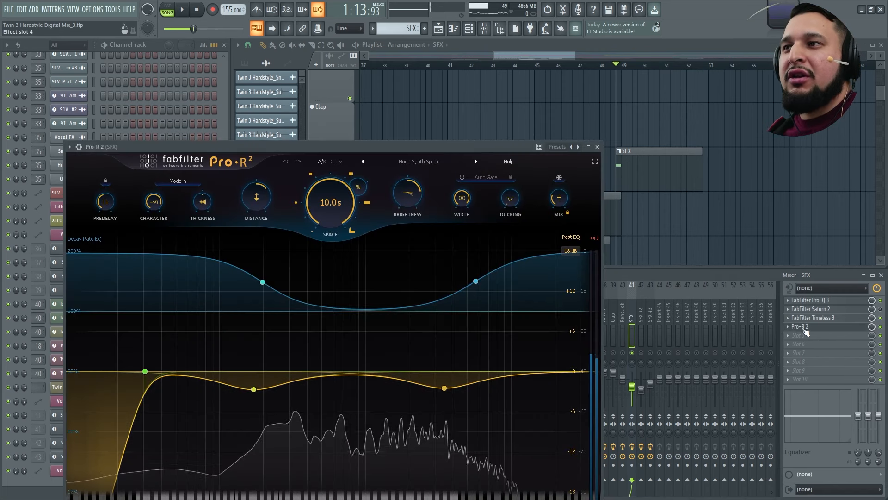
{"action": "left_click_drag", "start_coordinate": [456, 148], "coordinate": [500, 33]}
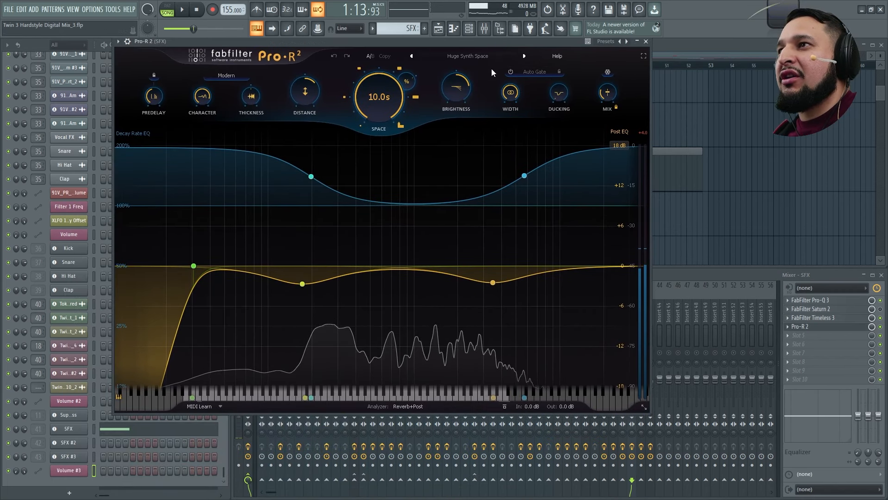
{"action": "left_click", "coordinate": [467, 56]}
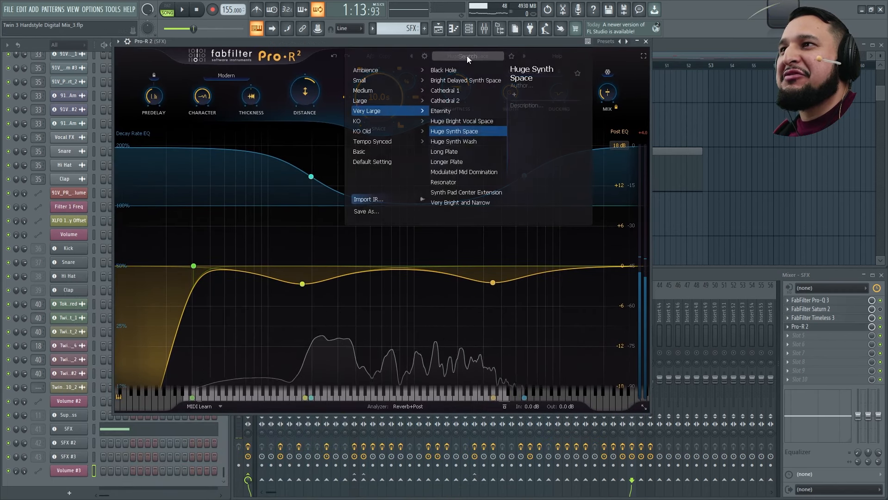
{"action": "left_click", "coordinate": [454, 131]}
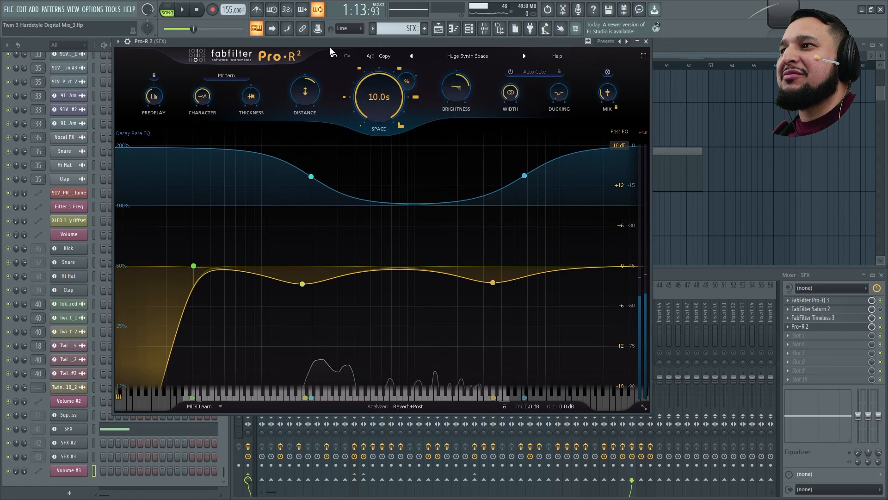
{"action": "left_click", "coordinate": [646, 42]}
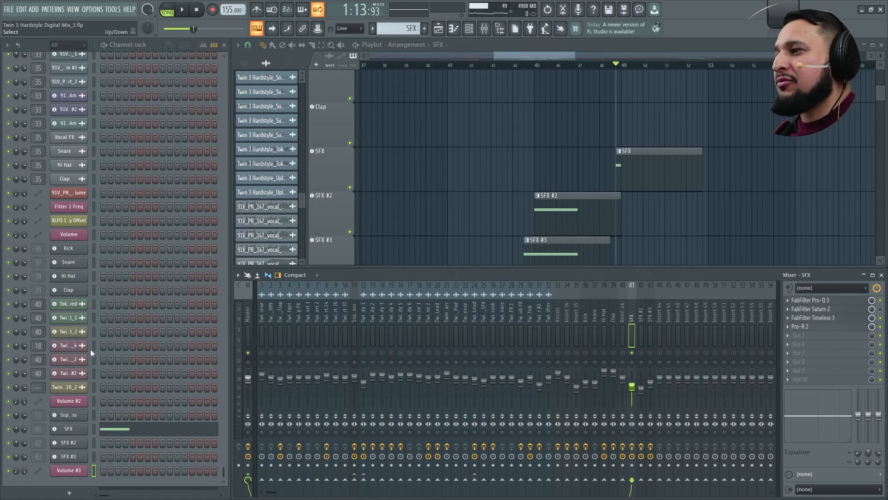
- Look through the playlist arrangement for the remaining SFX clips and focus on the SFX #2 and SFX #3 clips
{"action": "right_click", "coordinate": [354, 354]}
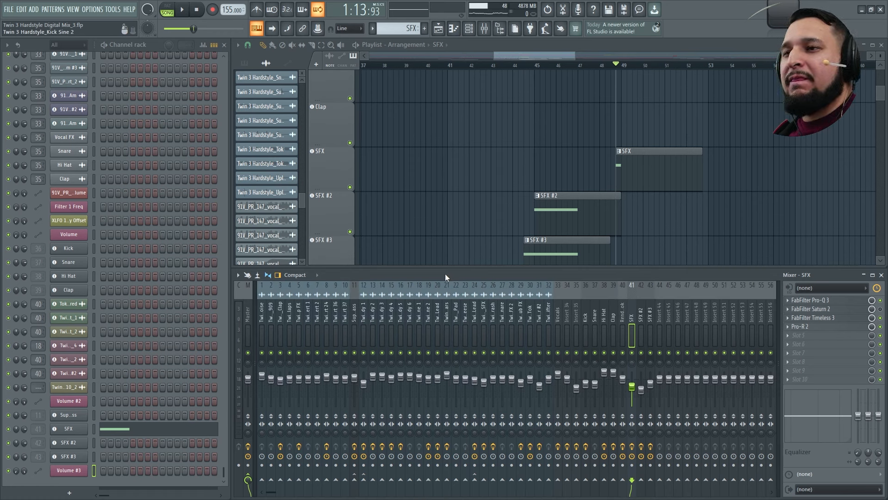
{"action": "scroll", "coordinate": [588, 202], "scroll_direction": "down", "scroll_amount": 4}
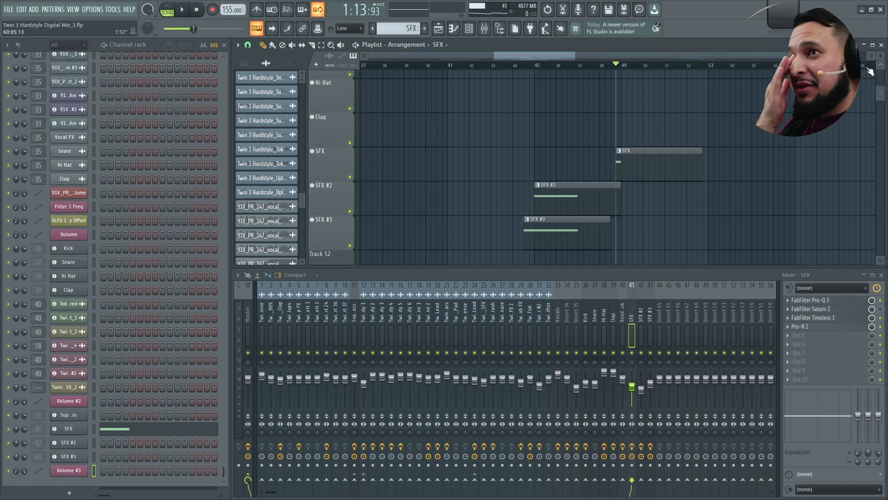
{"action": "scroll", "coordinate": [663, 189], "scroll_direction": "down", "scroll_amount": 4}
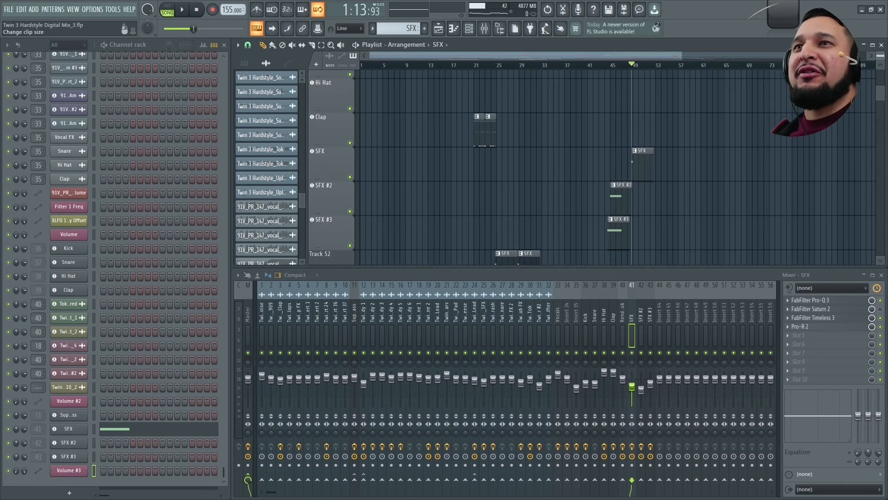
{"action": "scroll", "coordinate": [555, 167], "scroll_direction": "down", "scroll_amount": 3}
{"action": "scroll", "coordinate": [478, 74], "scroll_direction": "up", "scroll_amount": 4}
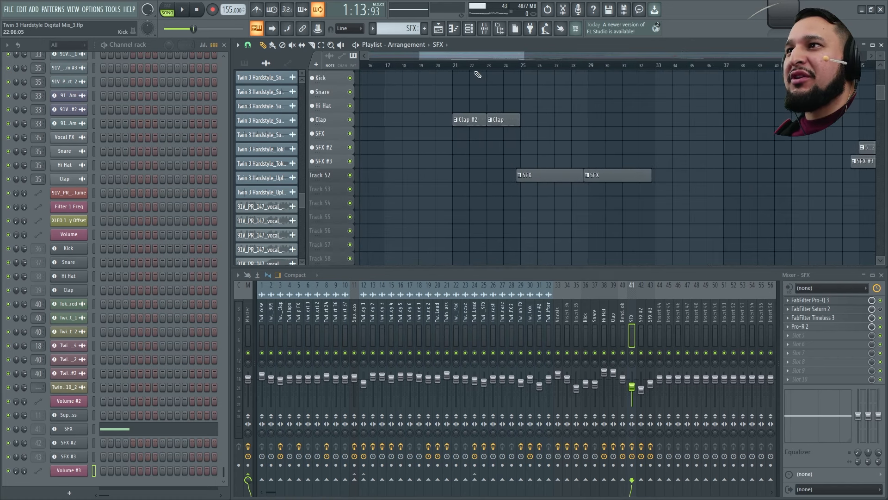
{"action": "left_click", "coordinate": [454, 65]}
{"action": "scroll", "coordinate": [515, 143], "scroll_direction": "up", "scroll_amount": 2}
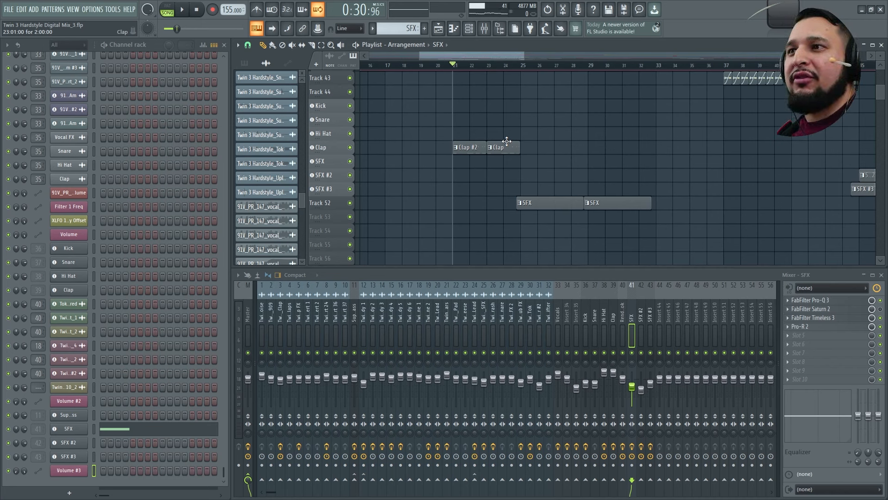
{"action": "scroll", "coordinate": [506, 141], "scroll_direction": "right", "scroll_amount": 8}
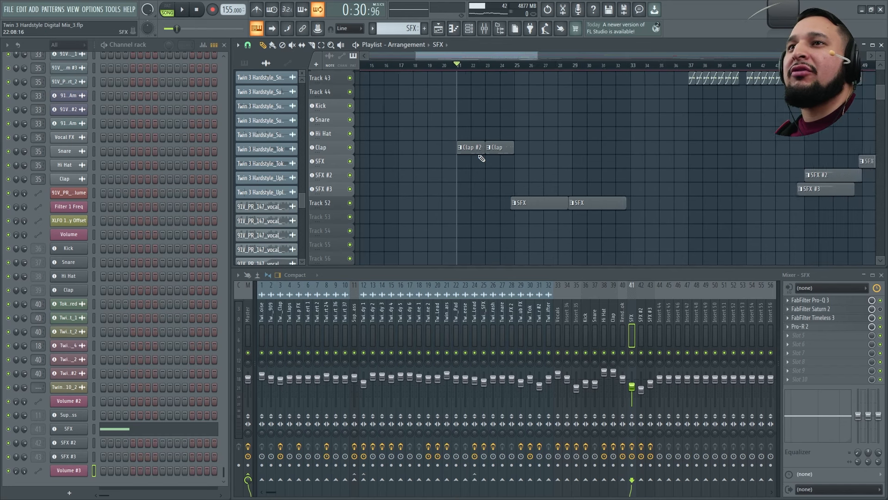
{"action": "scroll", "coordinate": [509, 164], "scroll_direction": "down", "scroll_amount": 8}
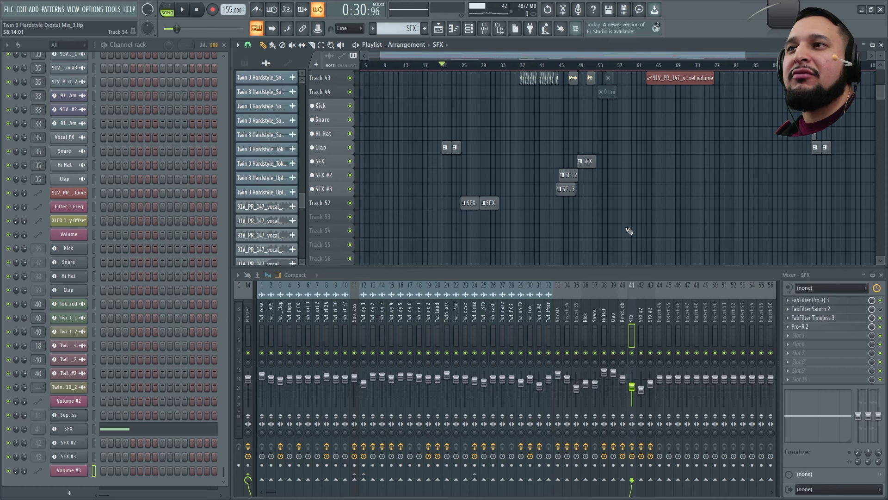
{"action": "left_click_drag", "start_coordinate": [560, 234], "coordinate": [611, 160]}
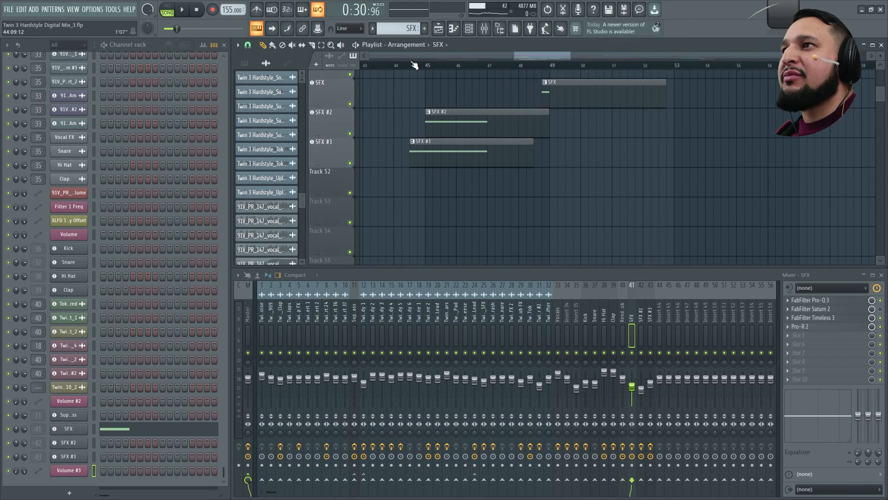
- Solo the SFX #2 and SFX #3 playlist tracks and start playback from the beginning of the SFX #3 clip
{"action": "left_click", "coordinate": [409, 65]}
{"action": "right_click", "coordinate": [350, 164]}
{"action": "left_click", "coordinate": [356, 134]}
{"action": "left_click", "coordinate": [350, 134]}
{"action": "key", "text": "space"}
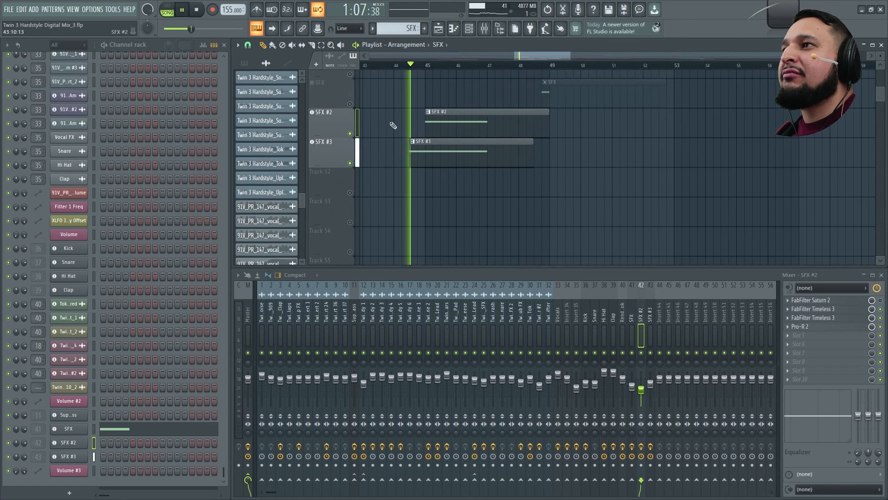
- Show the Wave Candy spectrum display clear of the SFX clips while the two tracks play, and stop playback
{"action": "left_click", "coordinate": [778, 16]}
{"action": "left_click_drag", "start_coordinate": [486, 181], "coordinate": [836, 152]}
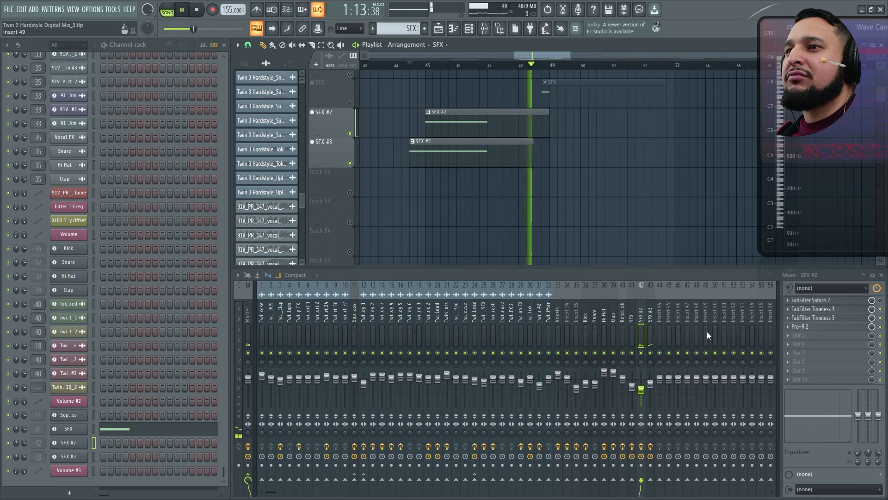
{"action": "key", "text": "space"}
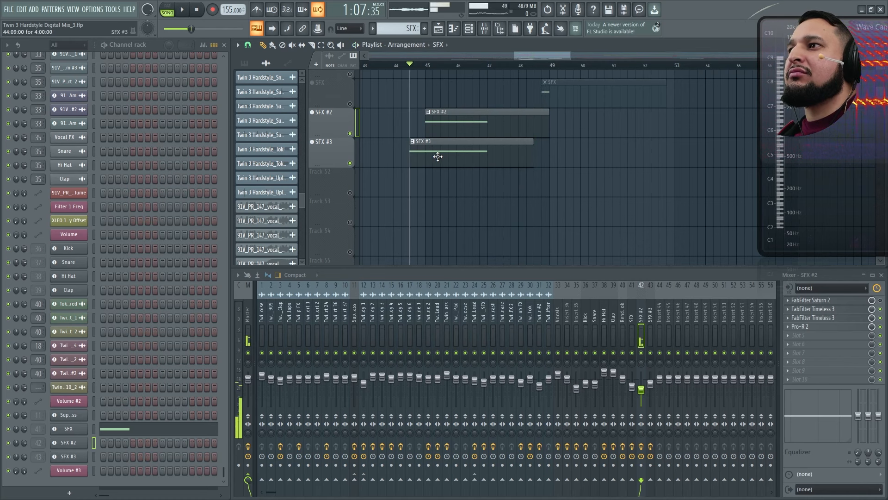
- Mute the SFX #3 clip and audition the SFX #2 clip on its own
{"action": "key", "text": "t"}
{"action": "left_click", "coordinate": [421, 149]}
{"action": "key", "text": "space"}
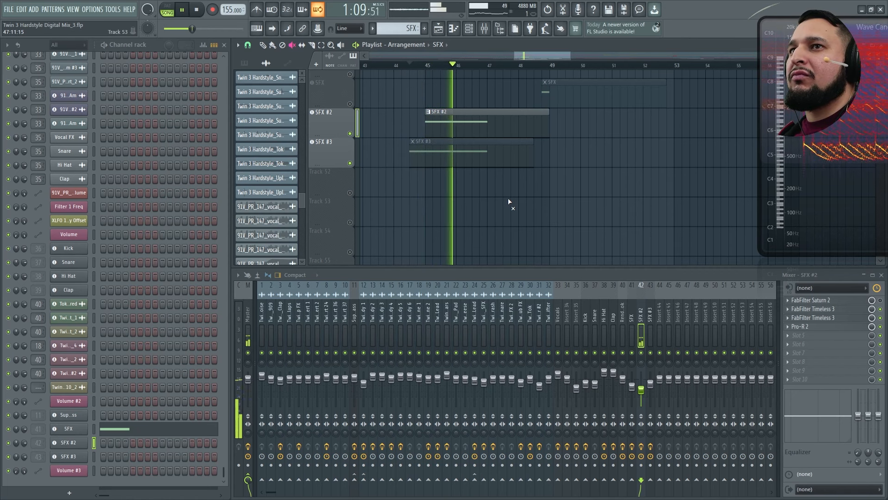
{"action": "key", "text": "space"}
- Mute the SFX #2 clip, unmute the SFX #3 clip, and audition it on its own
{"action": "left_click", "coordinate": [462, 135]}
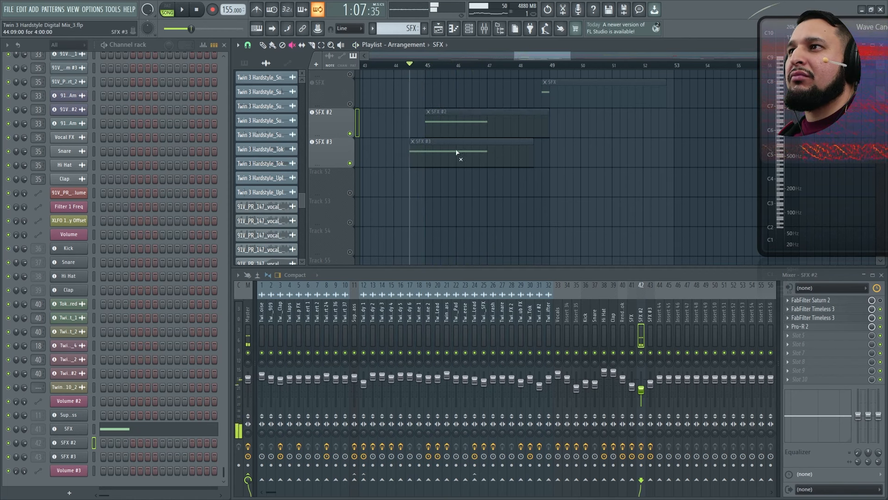
{"action": "left_click", "coordinate": [470, 156]}
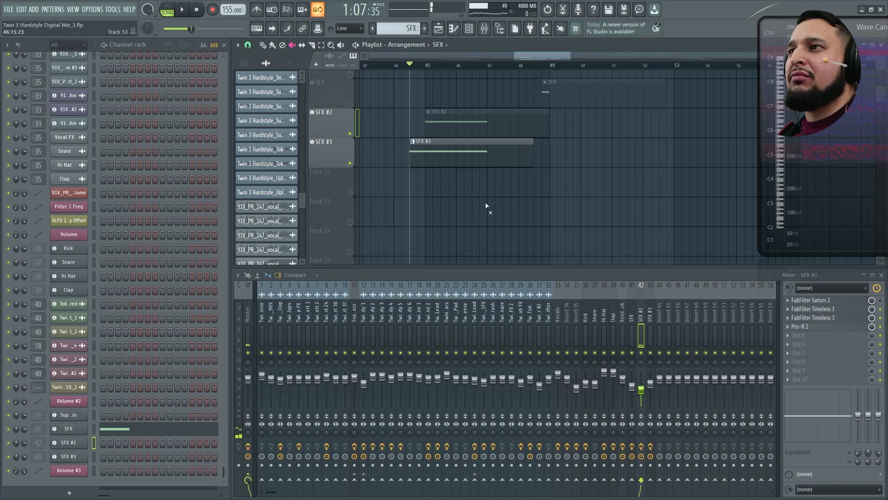
{"action": "key", "text": "space"}
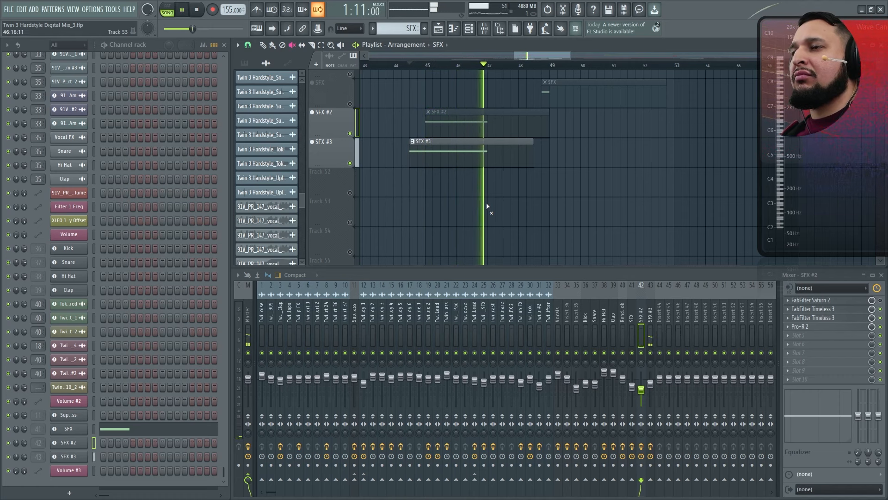
{"action": "key", "text": "space"}
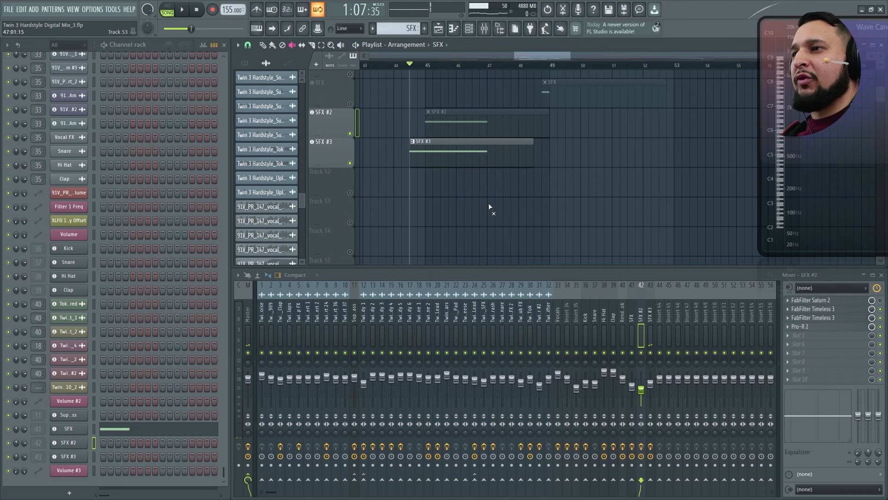
- Select the SFX #3 pattern from its playlist clip and open the Twin 3 synth on the SFX #3 channel
{"action": "left_click", "coordinate": [426, 145]}
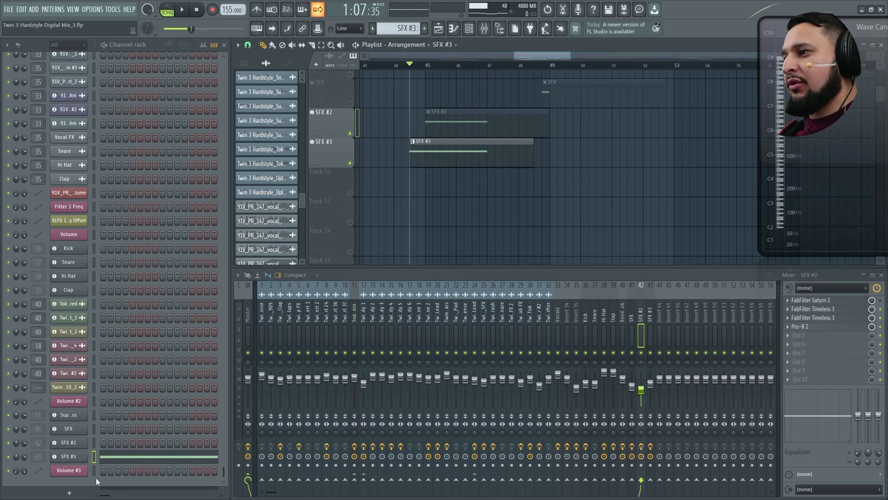
{"action": "left_click", "coordinate": [68, 456]}
{"action": "left_click_drag", "start_coordinate": [173, 160], "coordinate": [414, 68]}
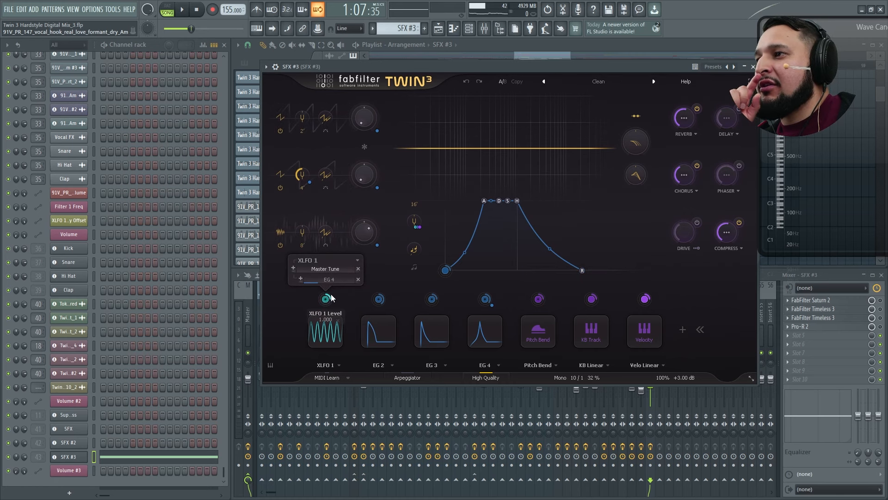
- Examine the XLFO 1 and EG 4 modulators and EG 4's Master Tune modulation in Twin 3, and audition the sound
{"action": "left_click", "coordinate": [329, 330]}
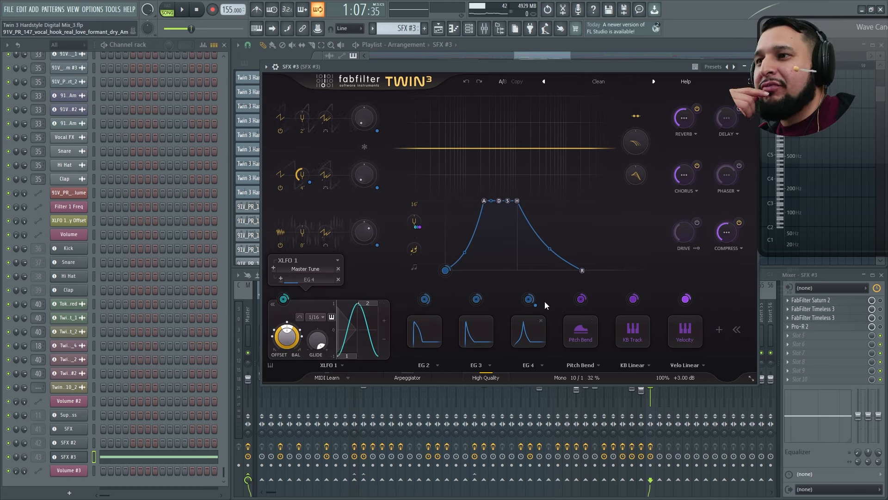
{"action": "mouse_move", "coordinate": [529, 301]}
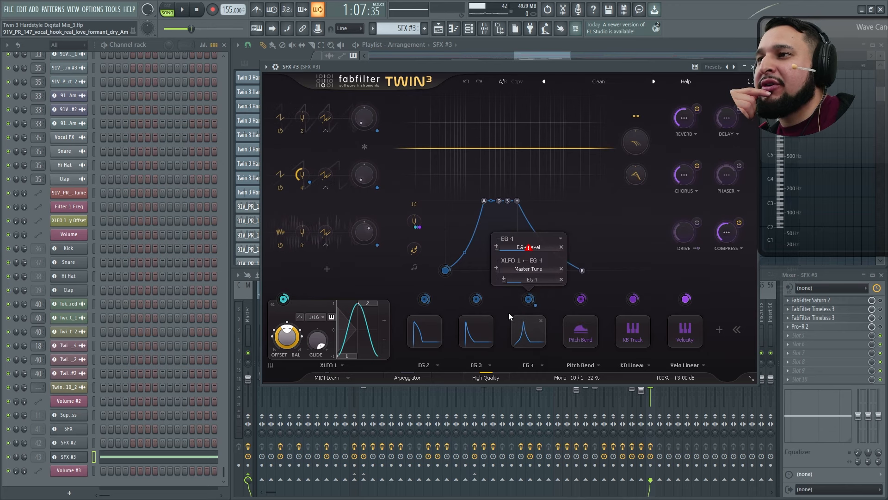
{"action": "left_click", "coordinate": [531, 331]}
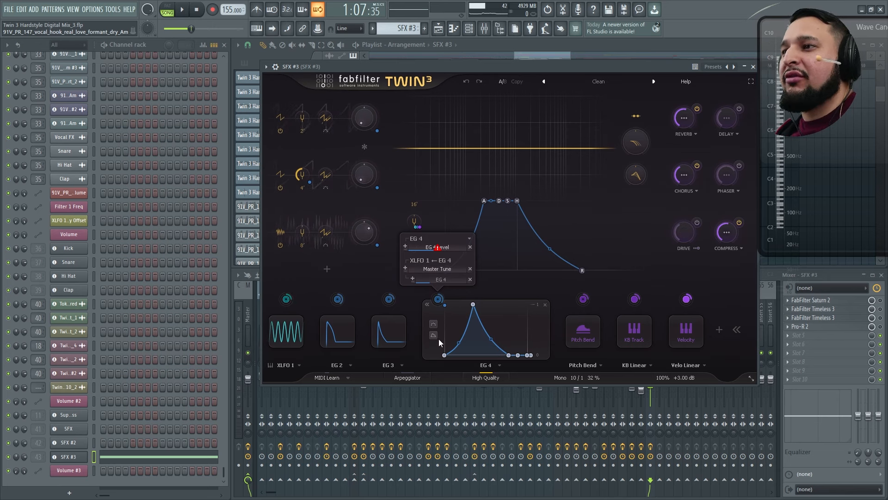
{"action": "key", "text": "space"}
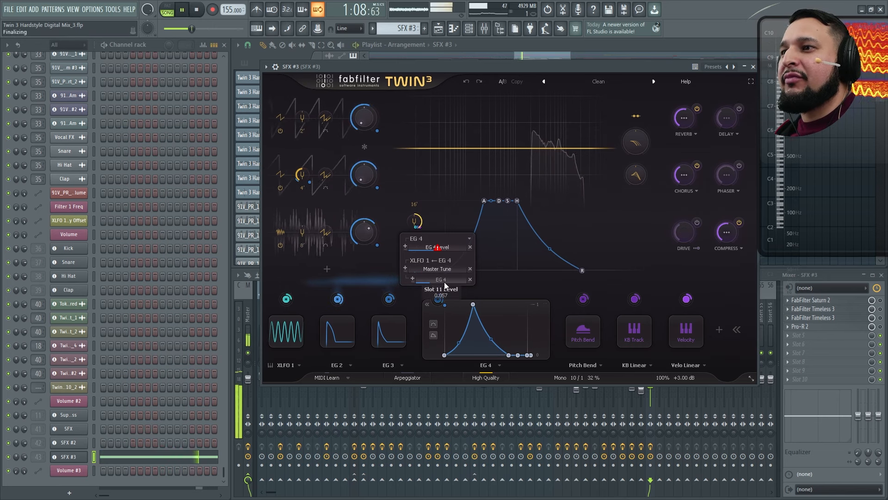
{"action": "key", "text": "space"}
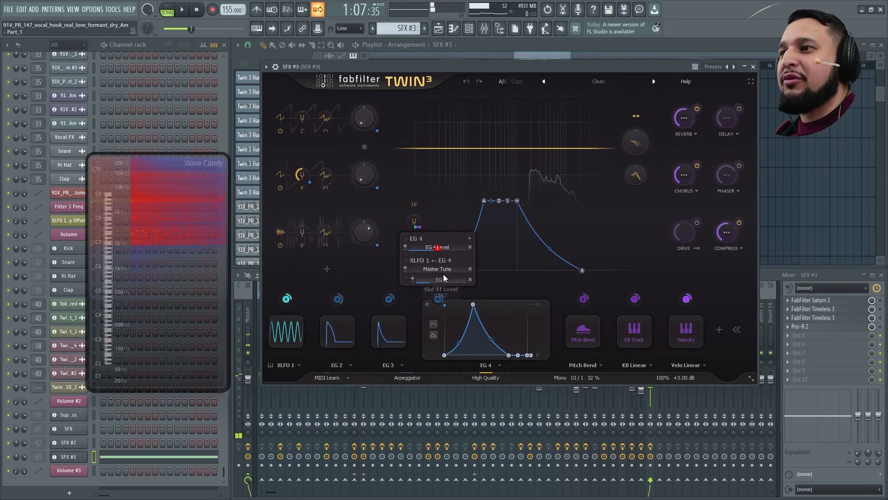
- Try different amounts for EG 4's modulation of the XLFO 1 Master Tune slot (Slot 11 Level), auditioning the sound
{"action": "key", "text": "space"}
{"action": "left_click_drag", "start_coordinate": [444, 277], "coordinate": [481, 276]}
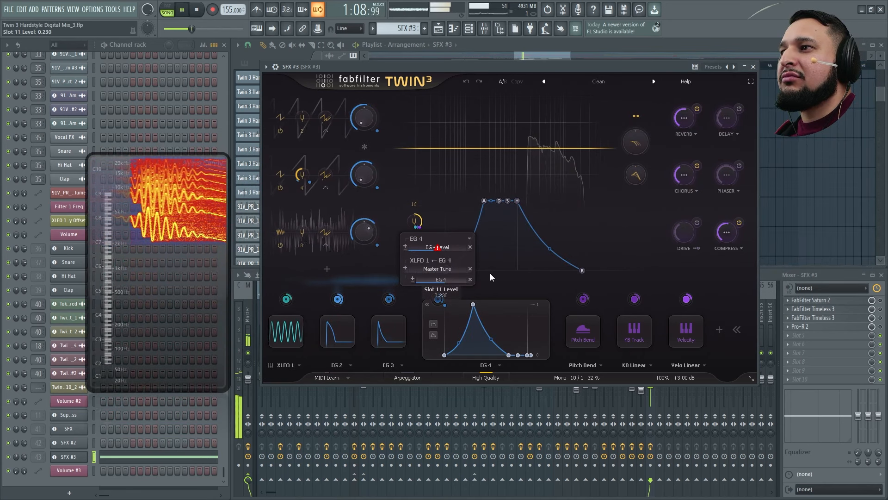
{"action": "key", "text": "space"}
{"action": "key", "text": "space"}
{"action": "mouse_move", "coordinate": [444, 280]}
{"action": "left_mouse_down"}
{"action": "mouse_move", "coordinate": [404, 267]}
{"action": "mouse_move", "coordinate": [431, 278]}
{"action": "left_mouse_up"}
{"action": "key", "text": "space"}
{"action": "key", "text": "space"}
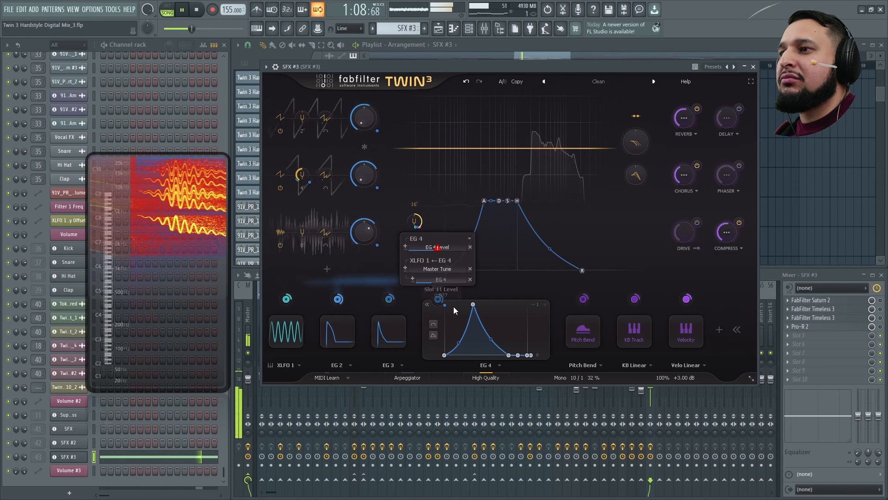
- Try a longer EG 4 attack and audition the pitch movement repeatedly
{"action": "key", "text": "space"}
{"action": "mouse_move", "coordinate": [472, 305]}
{"action": "left_mouse_down"}
{"action": "mouse_move", "coordinate": [454, 305]}
{"action": "mouse_move", "coordinate": [486, 305]}
{"action": "left_mouse_up"}
{"action": "key", "text": "space"}
{"action": "key", "text": "space"}
{"action": "key", "text": "space"}
{"action": "key", "text": "space"}
{"action": "key", "text": "space"}
- Try a Slot 11 Level of 0.732 with a shorter EG 4 attack, audition it, and undo the modulation edits
{"action": "left_click_drag", "start_coordinate": [435, 281], "coordinate": [498, 276]}
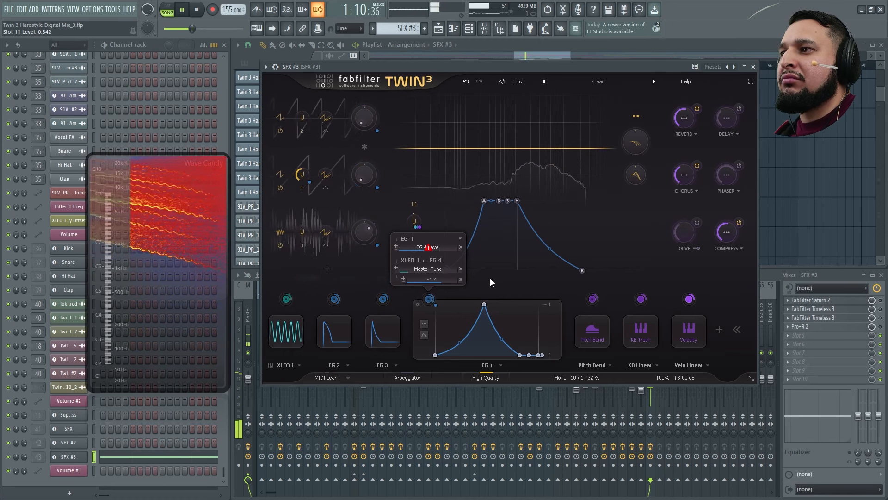
{"action": "left_click_drag", "start_coordinate": [443, 278], "coordinate": [417, 283]}
{"action": "key", "text": "space"}
{"action": "key", "text": "space"}
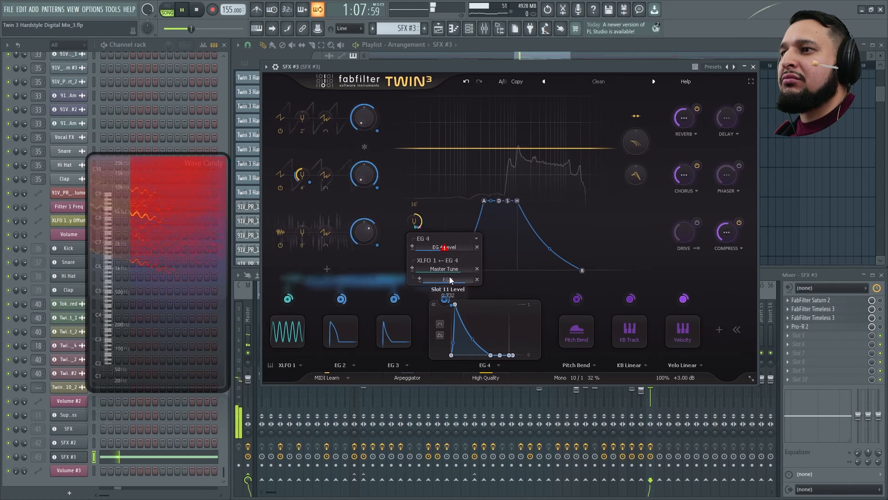
{"action": "key", "text": "space"}
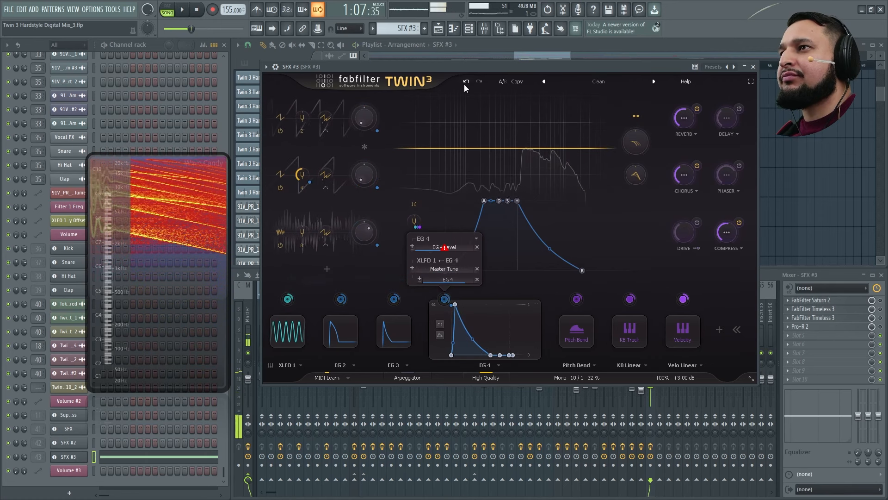
{"action": "left_click", "coordinate": [465, 83]}
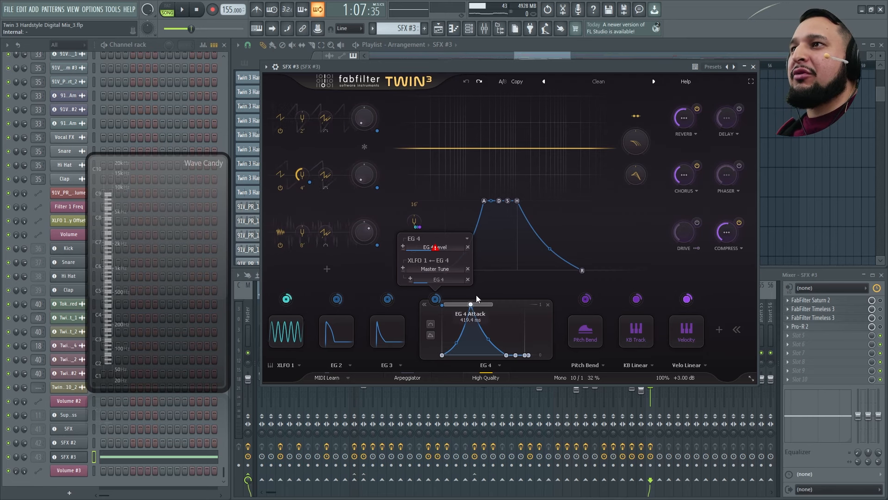
- Move the Twin 3 window off the playlist and audition the SFX #3 clip from its start
{"action": "left_click_drag", "start_coordinate": [508, 75], "coordinate": [516, 177]}
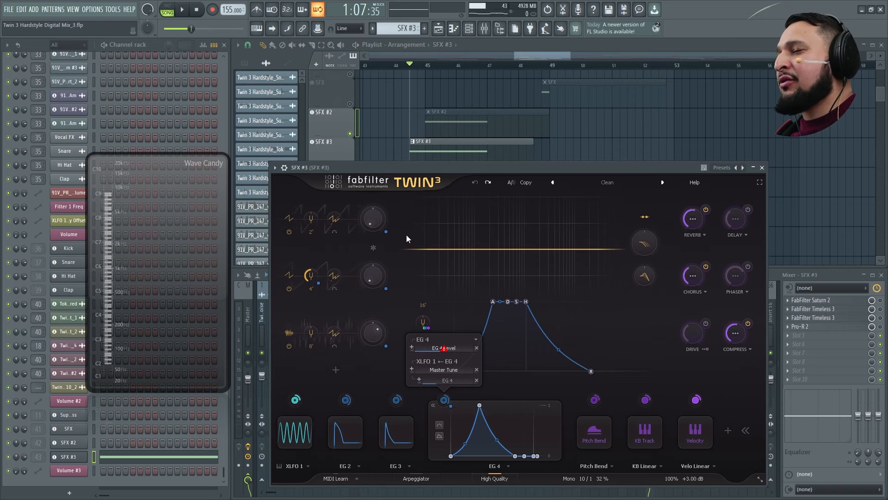
{"action": "left_click", "coordinate": [426, 68]}
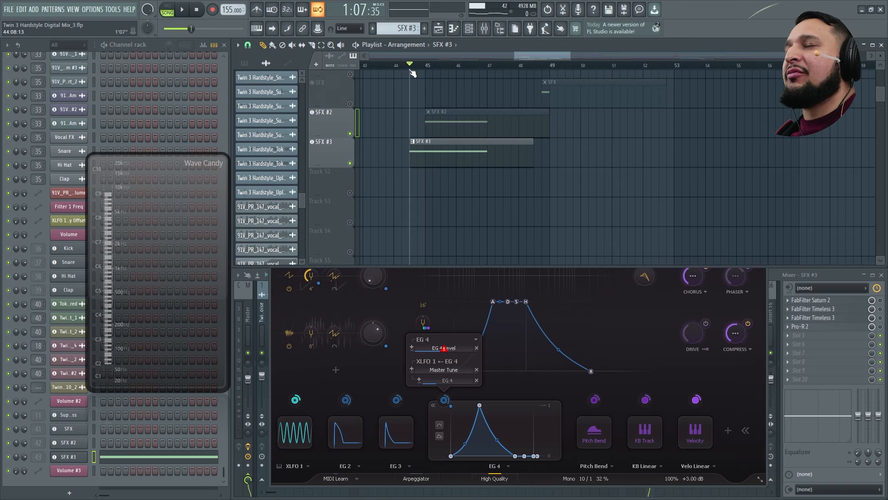
{"action": "key", "text": "space"}
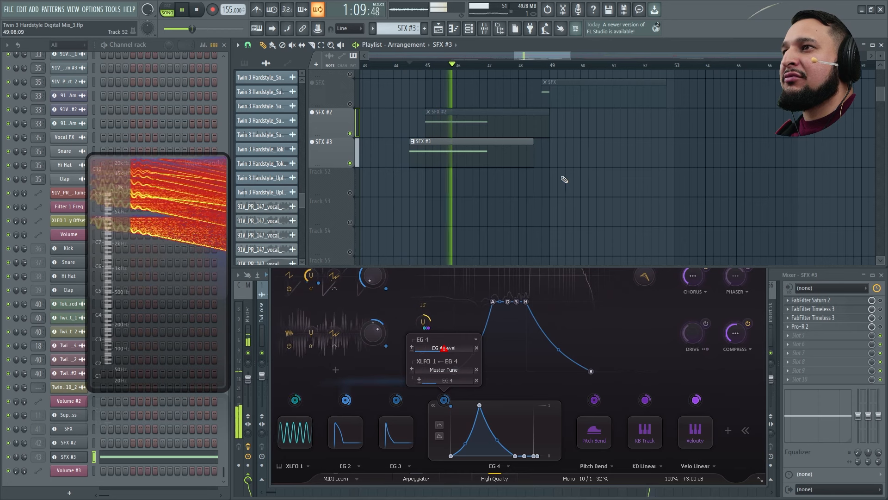
{"action": "left_click", "coordinate": [409, 68]}
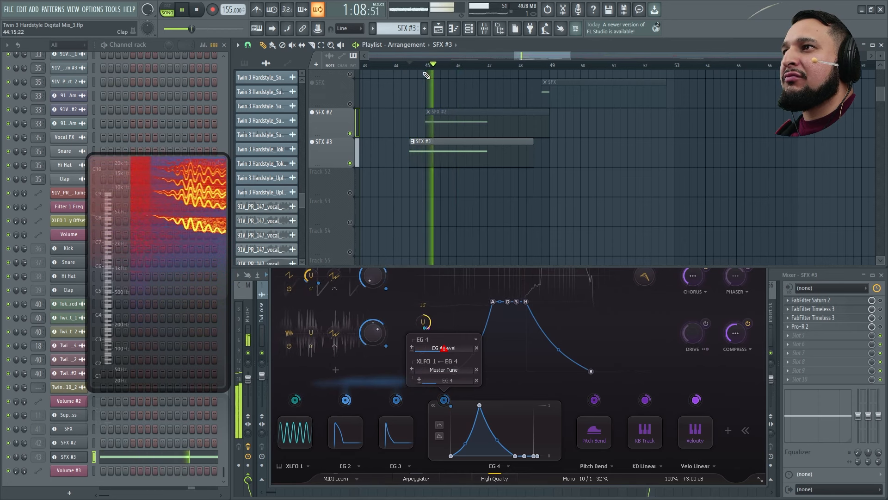
{"action": "key", "text": "space"}
{"action": "left_click", "coordinate": [551, 394]}
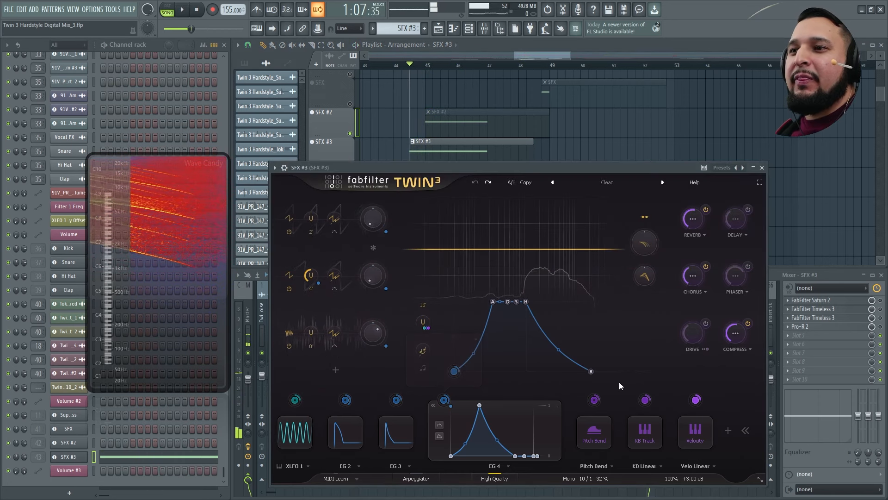
- Set EG 4's attack to 401.4 ms in Twin 3 and audition the sound
{"action": "left_click_drag", "start_coordinate": [481, 407], "coordinate": [477, 407]}
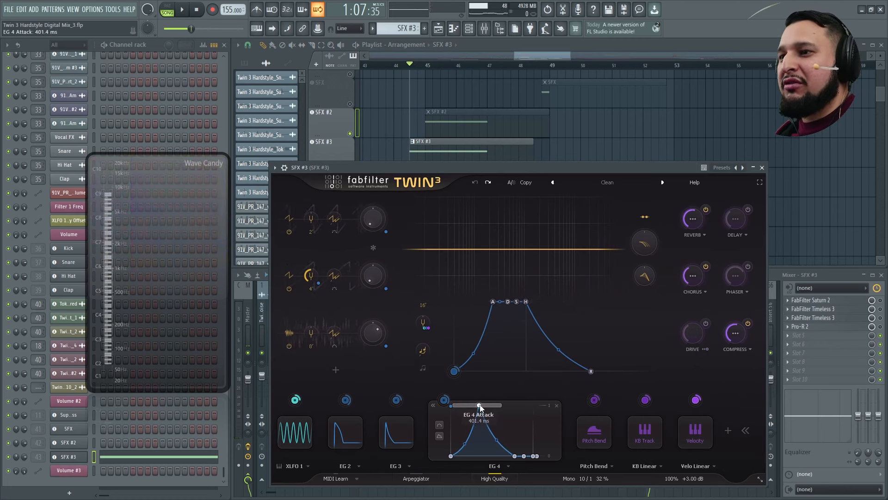
{"action": "key", "text": "space"}
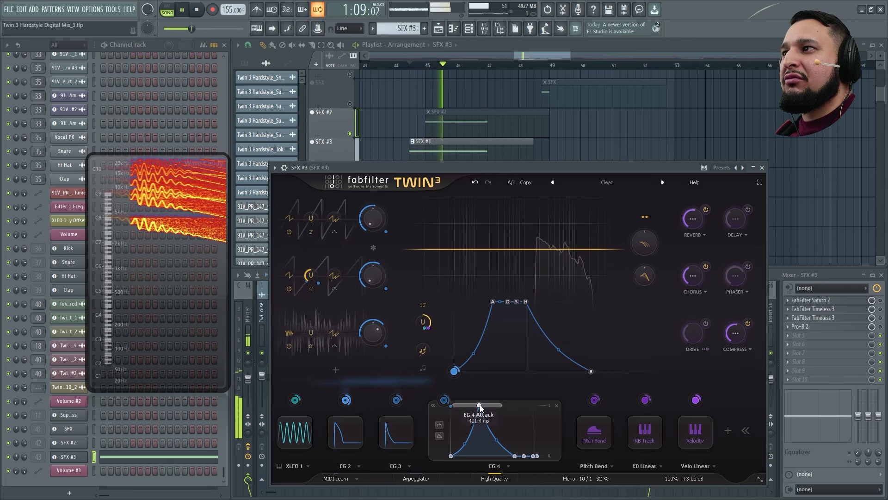
{"action": "key", "text": "space"}
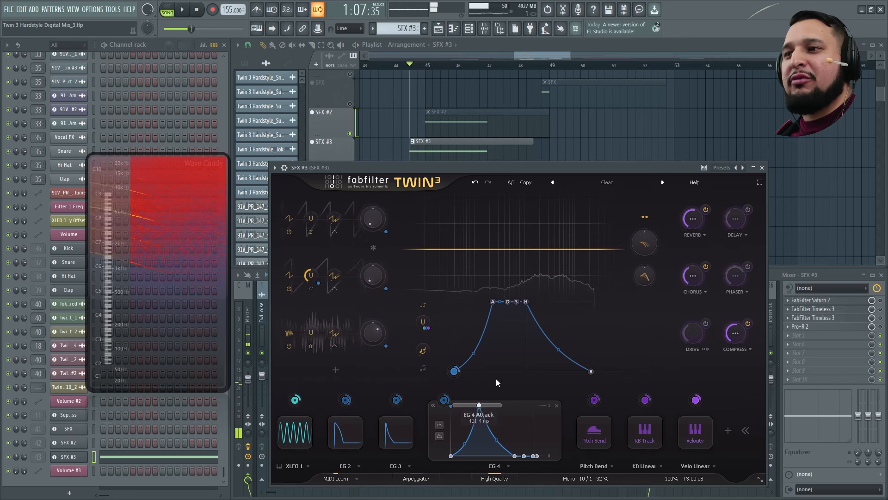
- Unsolo the playlist tracks and audition SFX #3 within the full mix
{"action": "left_click", "coordinate": [360, 106]}
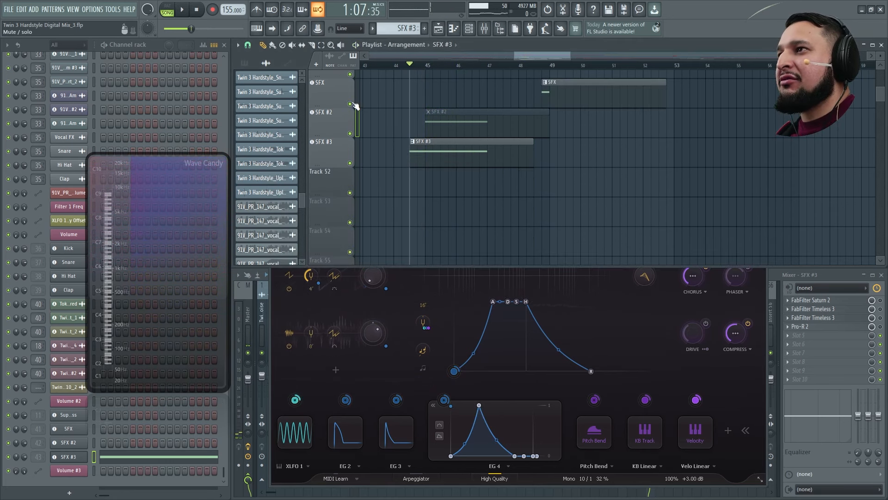
{"action": "key", "text": "space"}
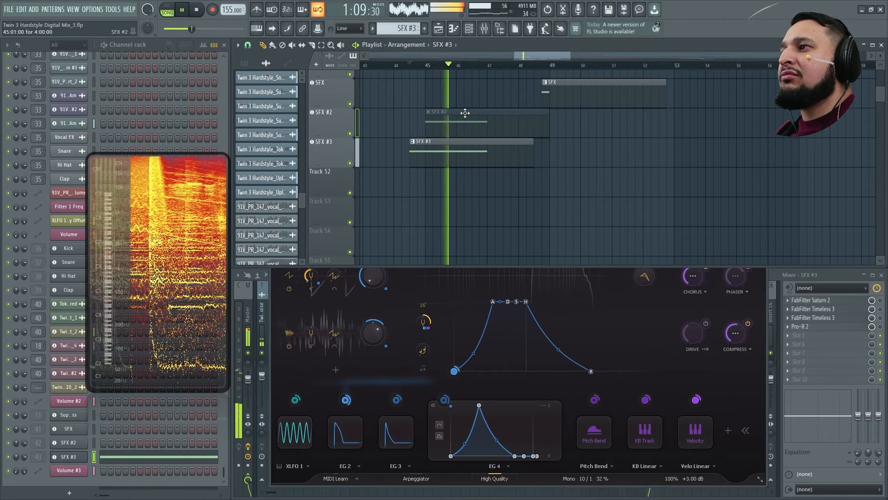
{"action": "key", "text": "space"}
{"action": "key", "text": "space"}
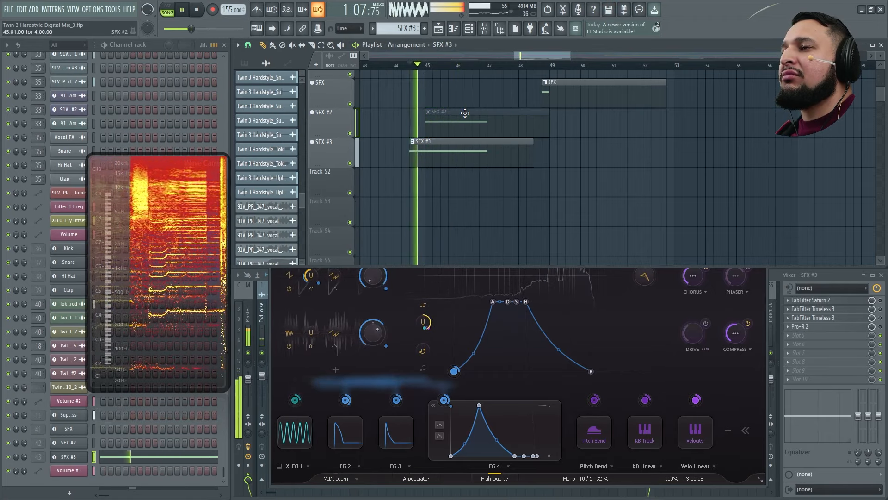
{"action": "scroll", "coordinate": [465, 113], "scroll_direction": "up", "scroll_amount": 3}
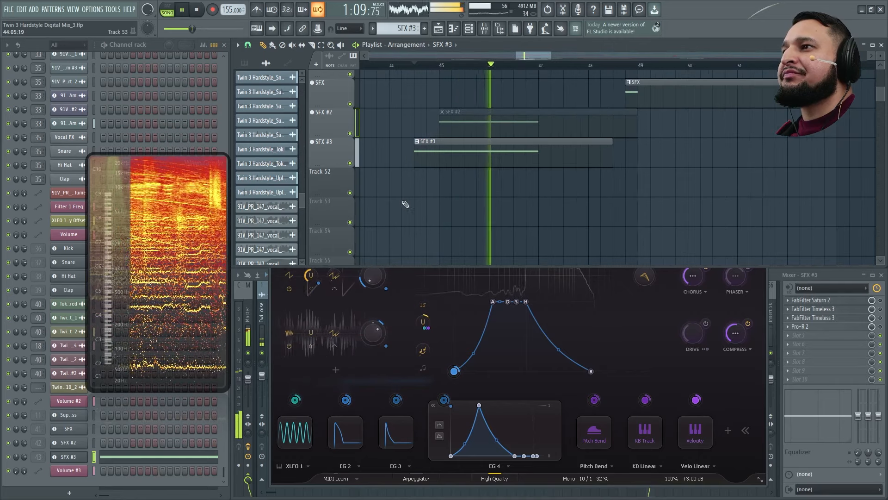
{"action": "scroll", "coordinate": [436, 124], "scroll_direction": "up", "scroll_amount": 1}
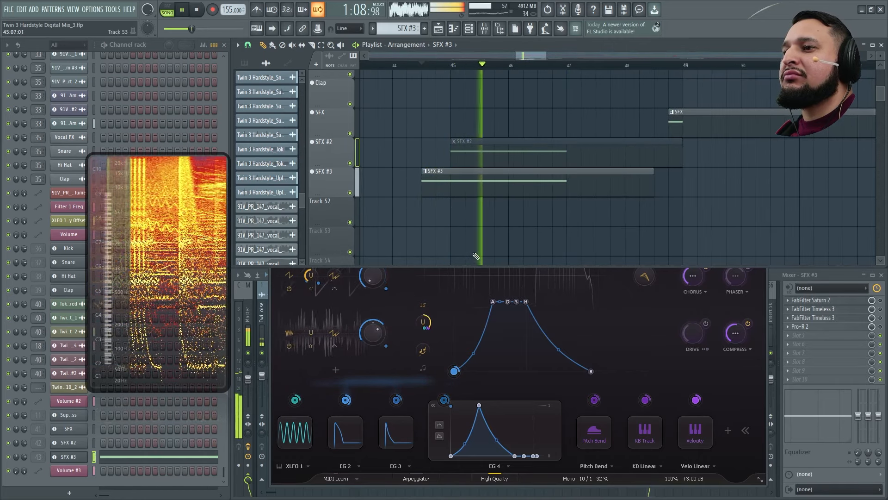
{"action": "key", "text": "space"}
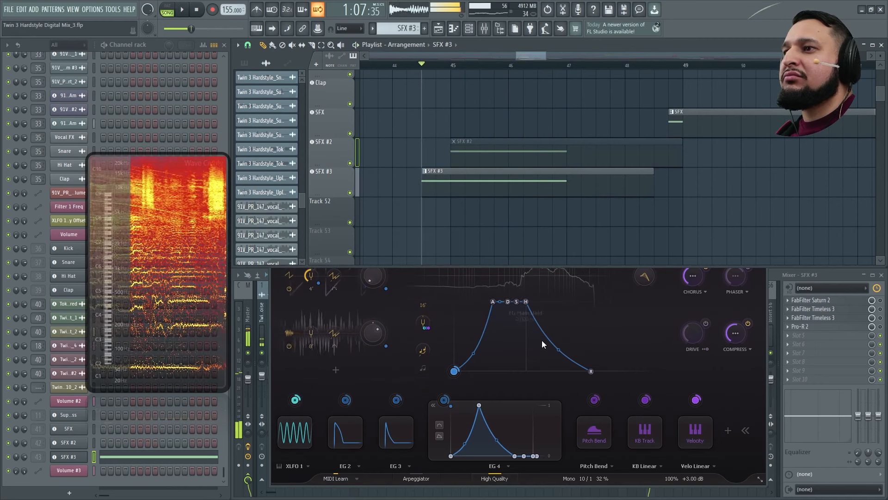
- Disable the noise oscillator in Twin 3 and keep the two sawtooth oscillators enabled
{"action": "left_click", "coordinate": [579, 398]}
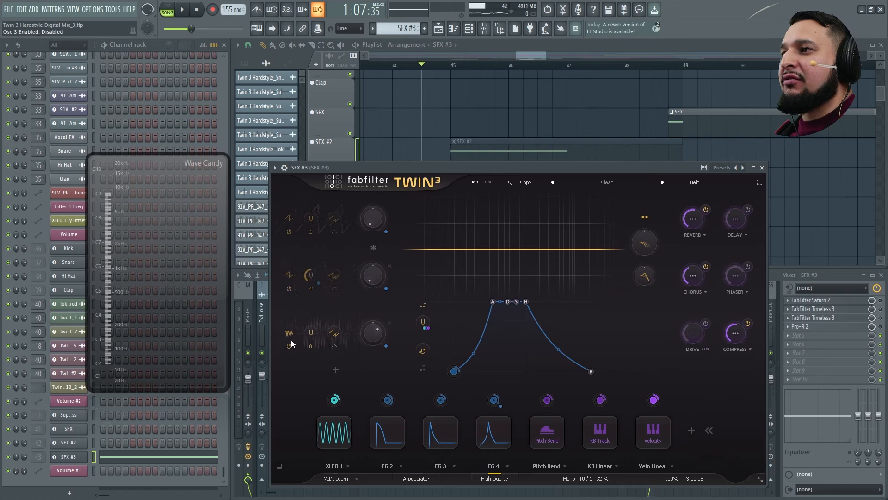
{"action": "left_click", "coordinate": [288, 233]}
{"action": "left_click", "coordinate": [286, 288]}
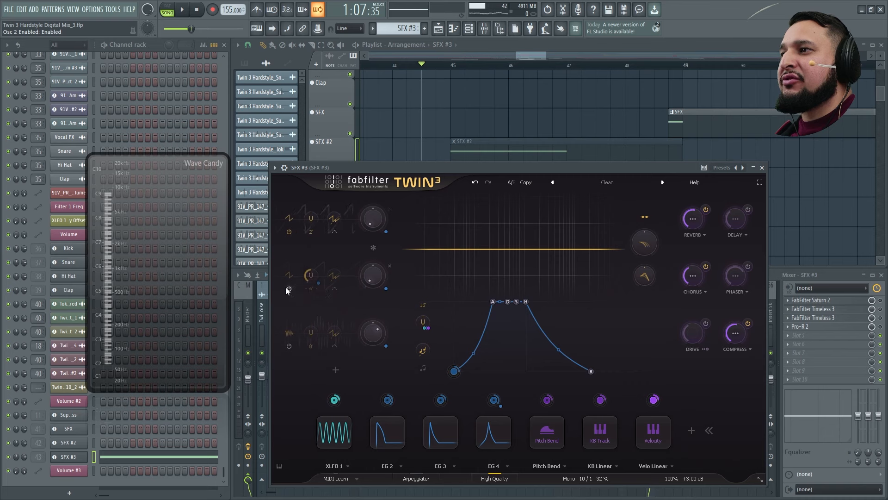
- Try the Sine waveform on Twin 3's first and second oscillators and audition it in the mix
{"action": "left_click", "coordinate": [290, 219]}
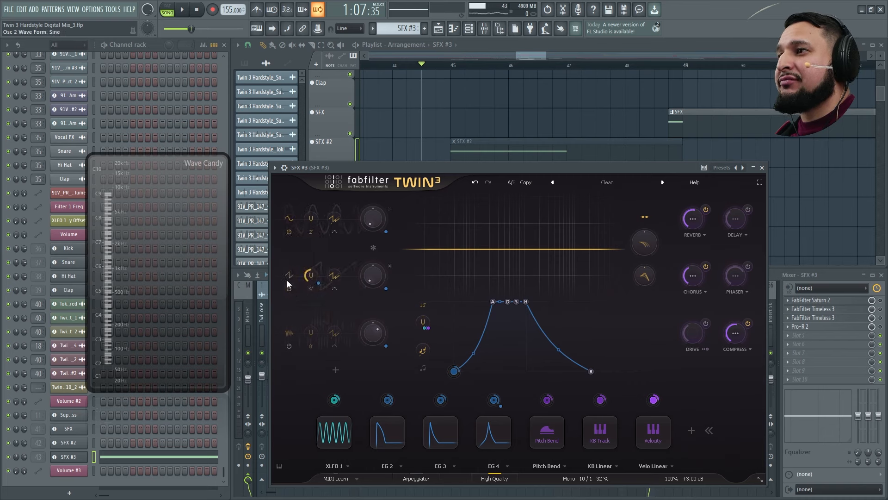
{"action": "left_click", "coordinate": [286, 279]}
{"action": "left_click", "coordinate": [310, 347]}
{"action": "key", "text": "space"}
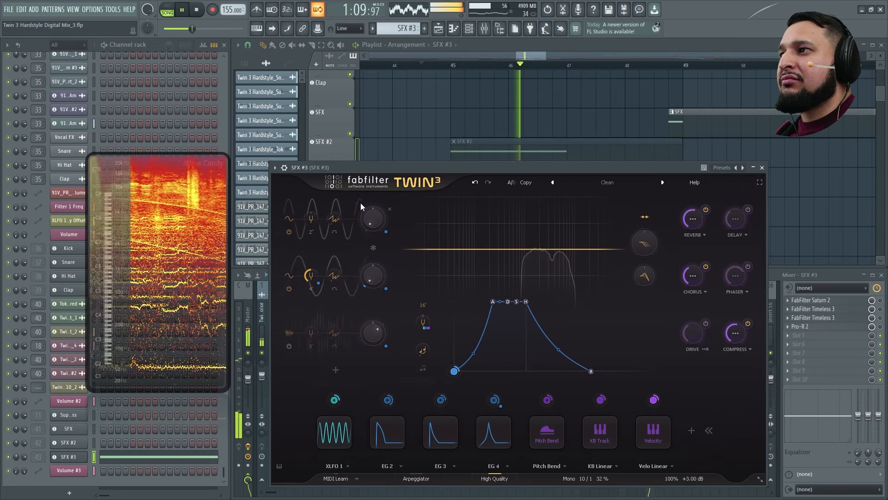
{"action": "key", "text": "space"}
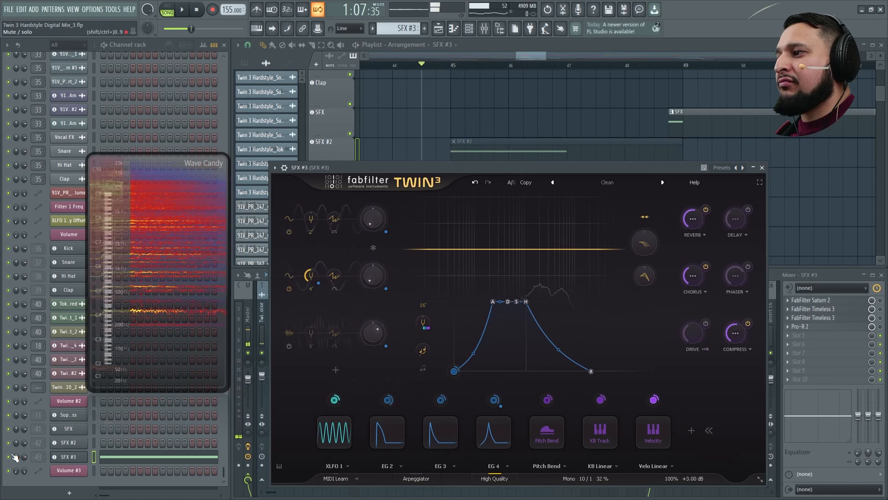
- Solo the SFX #3 playlist track and audition the sine-based sound on its own
{"action": "left_click_drag", "start_coordinate": [439, 170], "coordinate": [412, 363]}
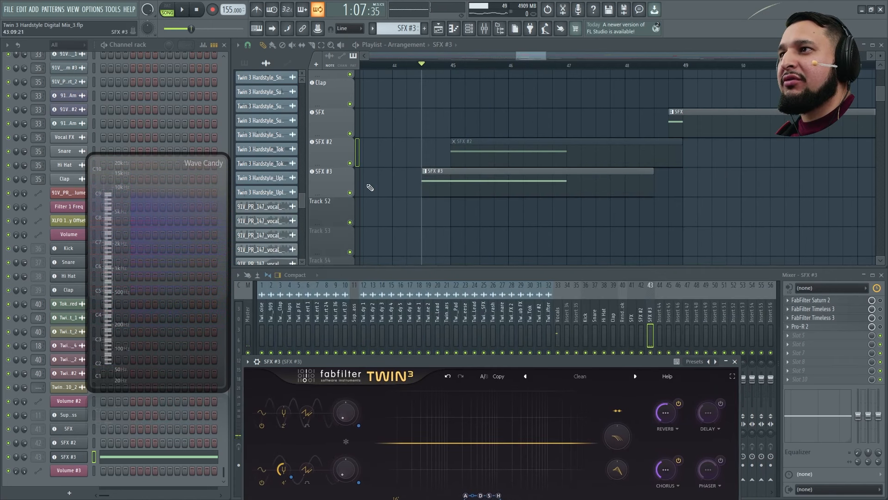
{"action": "right_click", "coordinate": [350, 193]}
{"action": "key", "text": "space"}
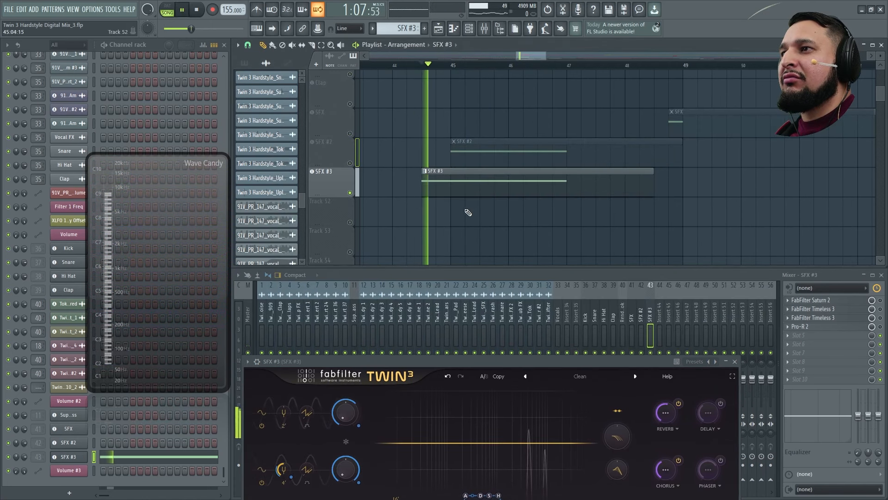
{"action": "left_click_drag", "start_coordinate": [475, 363], "coordinate": [524, 98]}
{"action": "key", "text": "space"}
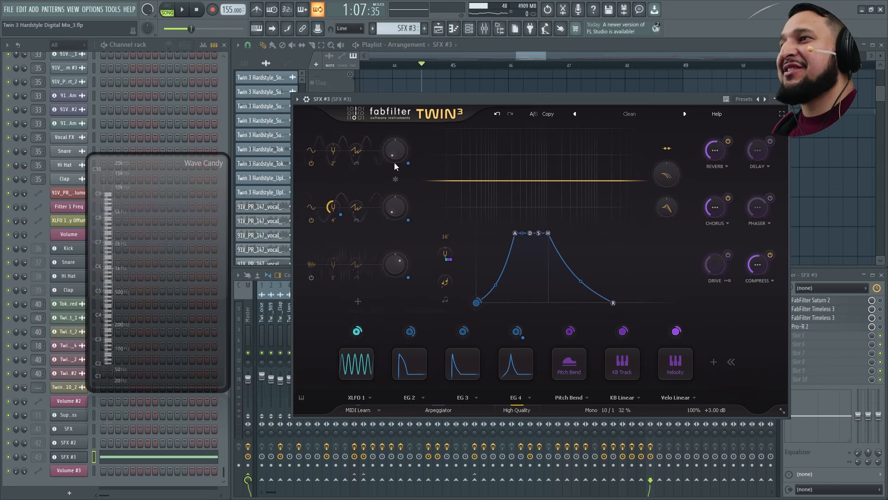
- Set the first and second oscillators to the Sawtooth waveform and audition the soloed SFX #3
{"action": "left_click", "coordinate": [308, 205]}
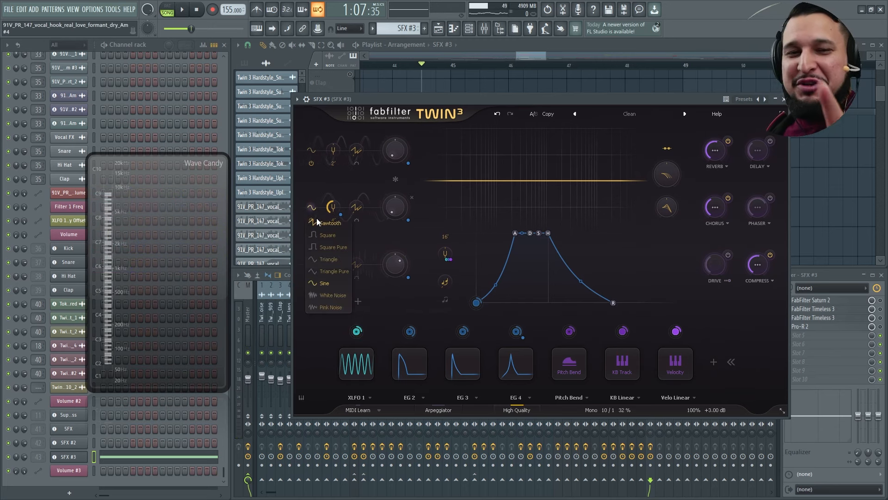
{"action": "left_click", "coordinate": [317, 218]}
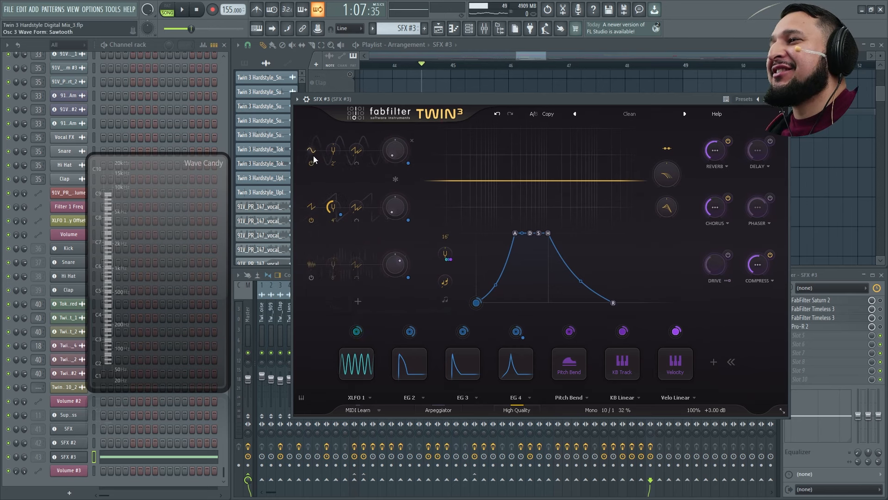
{"action": "left_click", "coordinate": [314, 160]}
{"action": "left_click", "coordinate": [325, 166]}
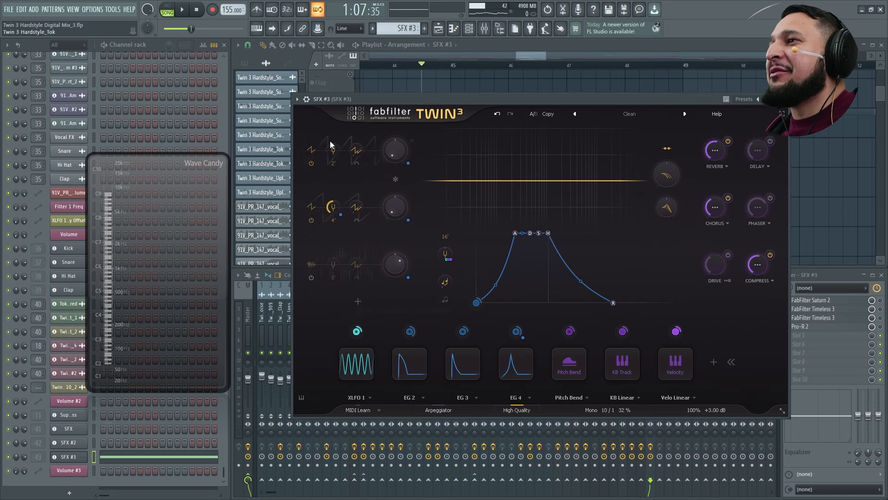
{"action": "key", "text": "space"}
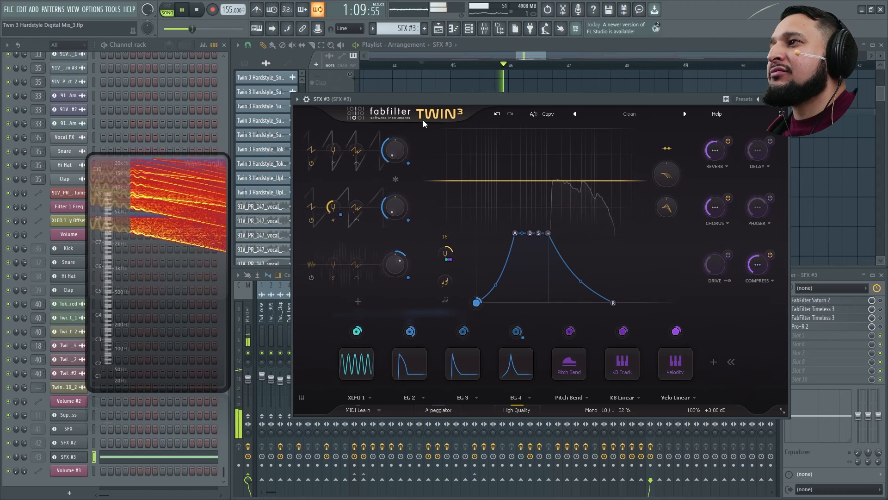
{"action": "key", "text": "space"}
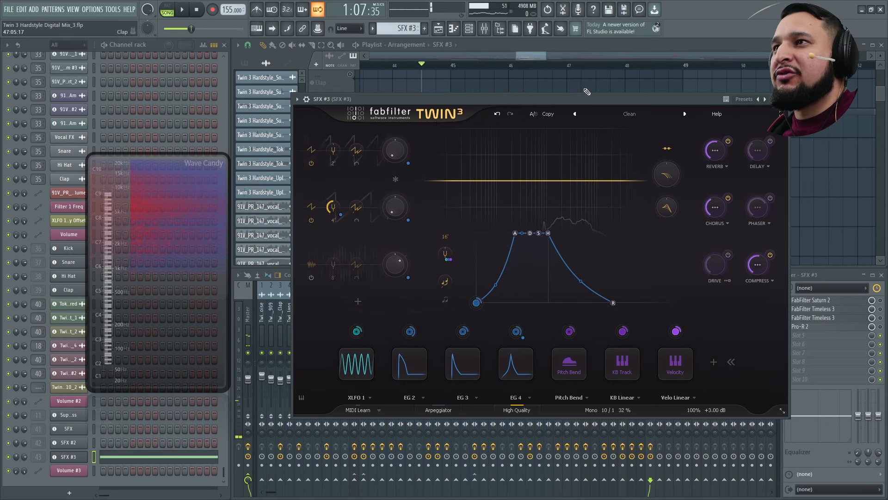
- Disable Twin 3's Reverb, Chorus and Compress effects and audition the dry SFX #3 sound
{"action": "left_click_drag", "start_coordinate": [576, 96], "coordinate": [528, 111]}
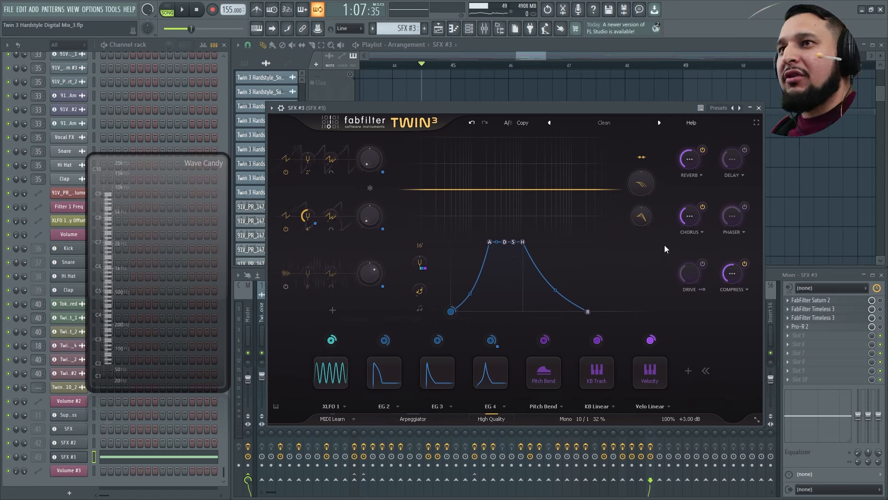
{"action": "left_click", "coordinate": [703, 207]}
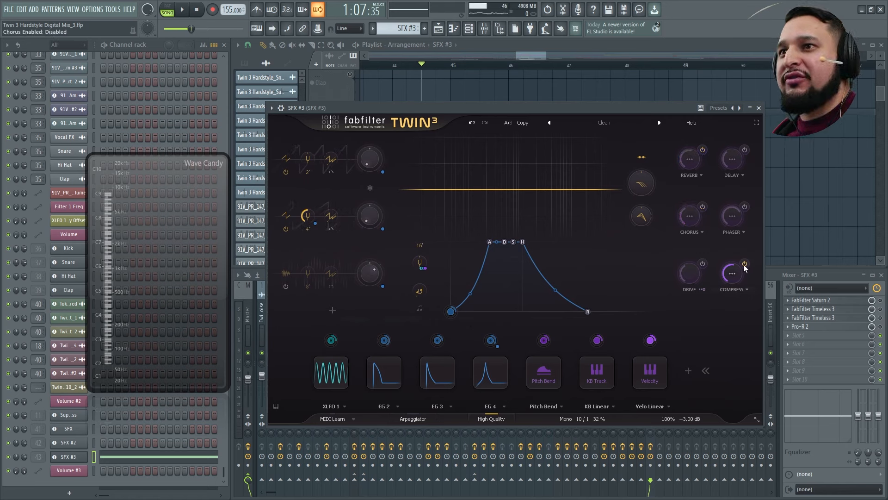
{"action": "left_click", "coordinate": [744, 263]}
{"action": "key", "text": "space"}
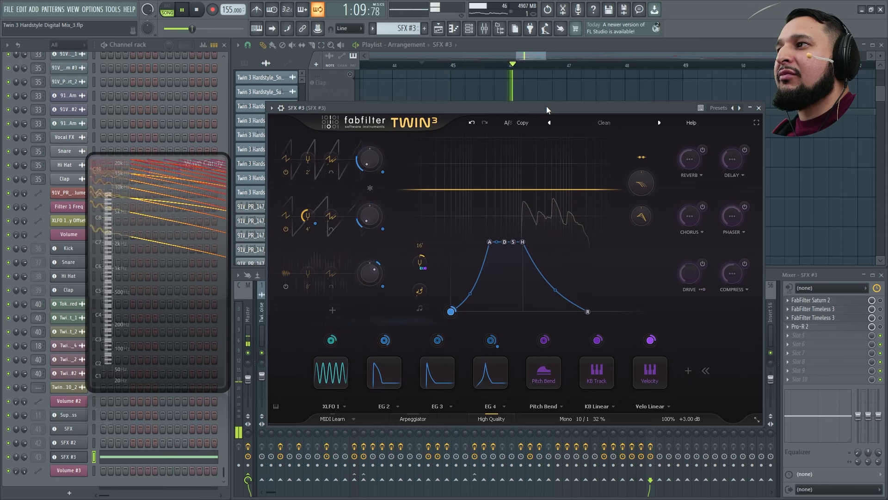
{"action": "key", "text": "space"}
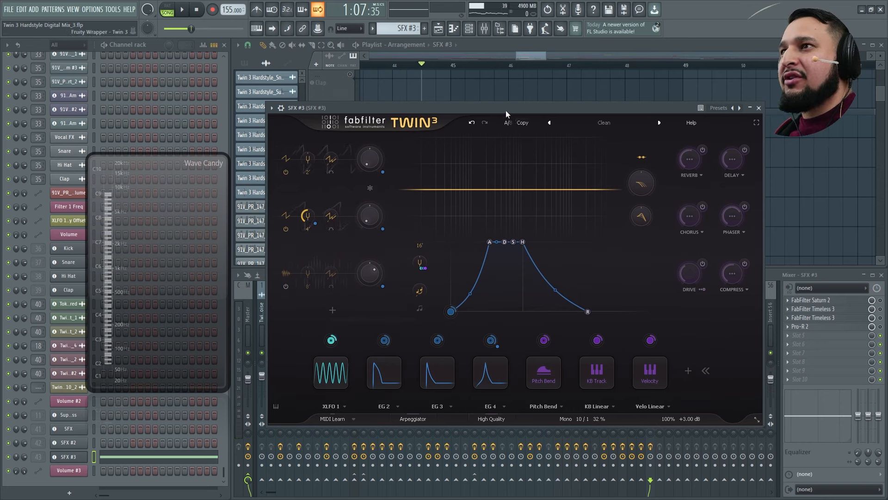
{"action": "key", "text": "space"}
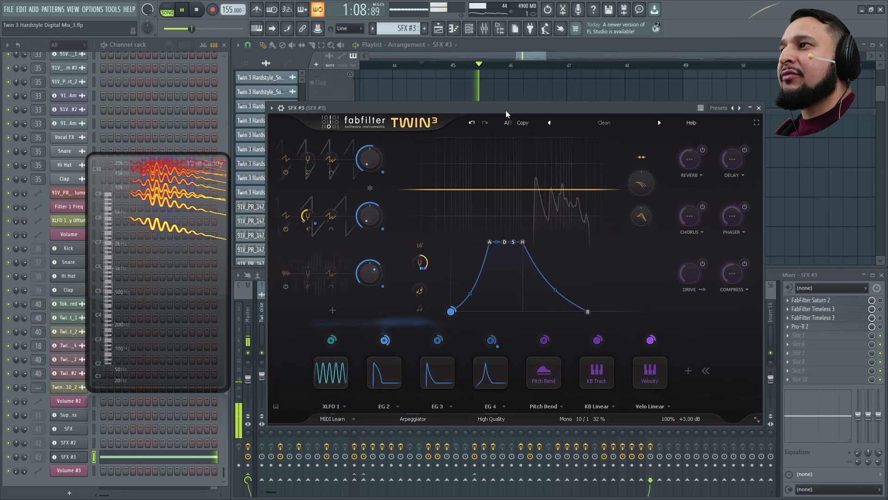
{"action": "key", "text": "space"}
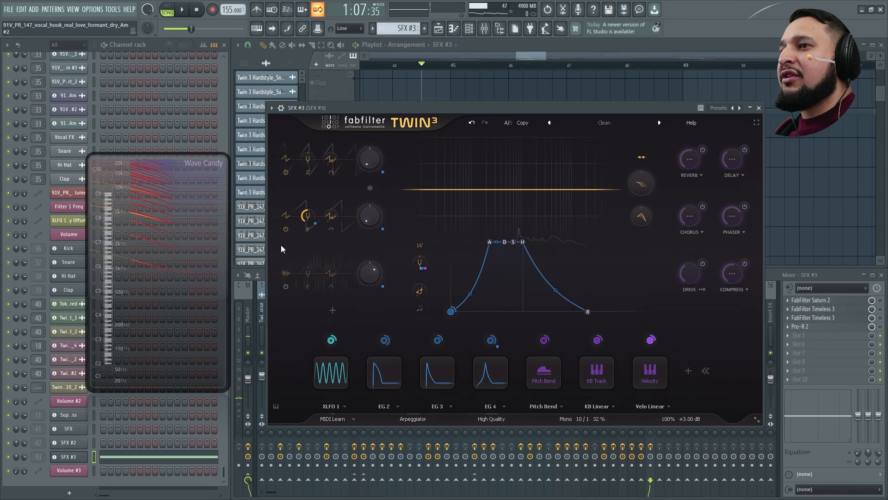
- Enlarge the Wave Candy spectrum display, move it clear of Twin 3 and play SFX #3 to view its spectrum
{"action": "left_click_drag", "start_coordinate": [230, 384], "coordinate": [292, 435]}
{"action": "left_click_drag", "start_coordinate": [224, 370], "coordinate": [146, 357]}
{"action": "key", "text": "space"}
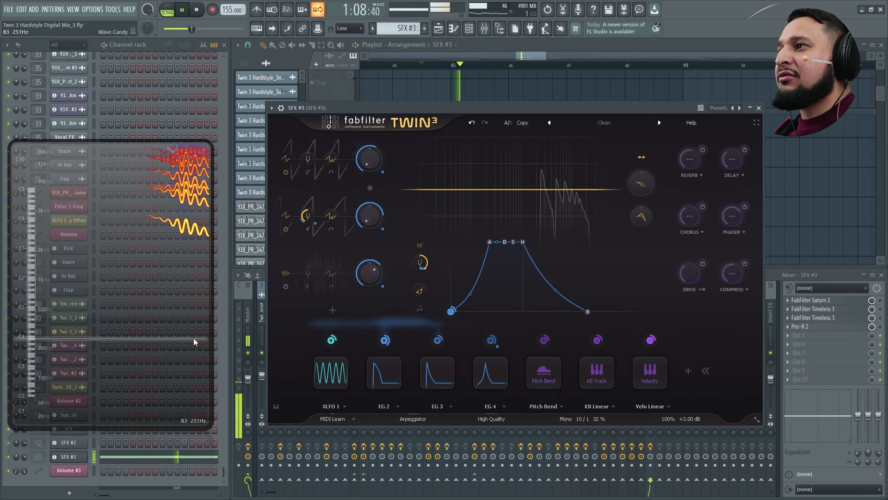
{"action": "key", "text": "space"}
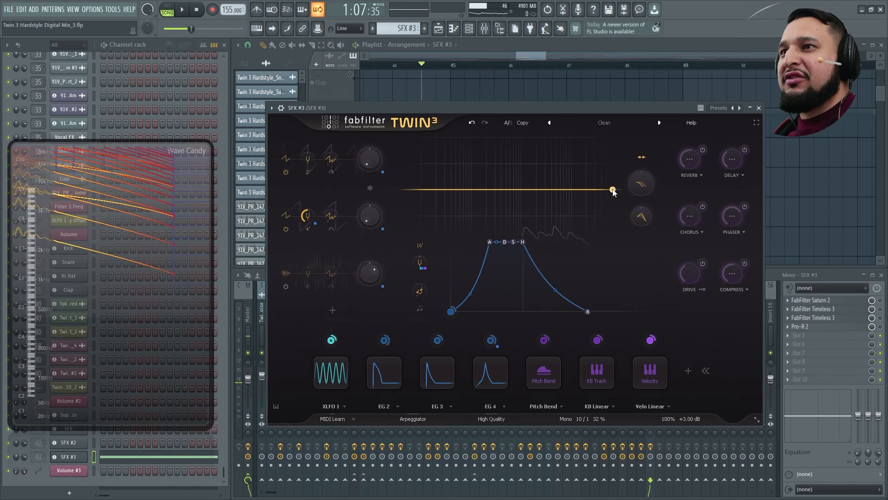
- Add a filter at the high end of Twin 3's filter display, audition it and raise its cutoff to 75616 Hz
{"action": "key", "text": "space"}
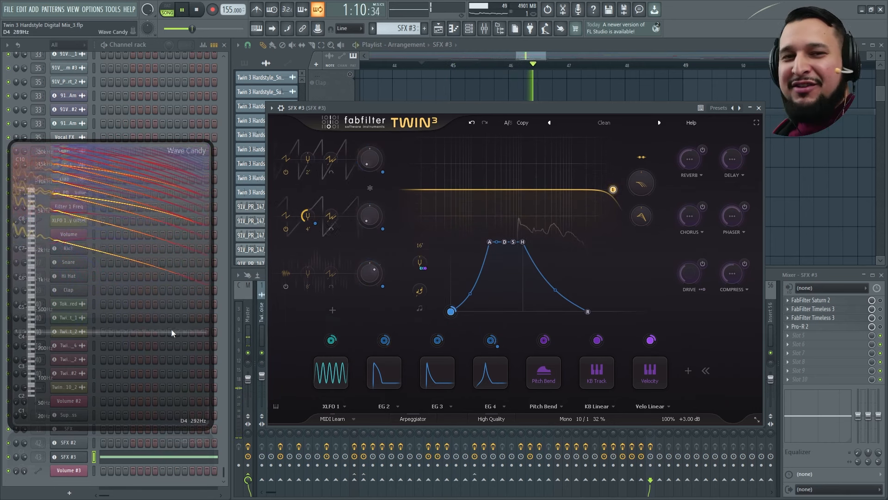
{"action": "key", "text": "space"}
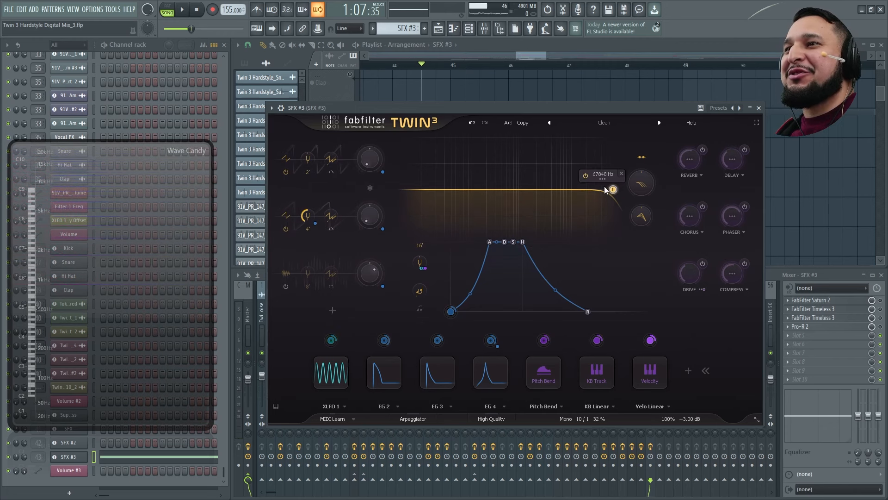
{"action": "mouse_move", "coordinate": [611, 189]}
{"action": "left_mouse_down"}
{"action": "mouse_move", "coordinate": [595, 190]}
{"action": "mouse_move", "coordinate": [622, 189]}
{"action": "left_mouse_up"}
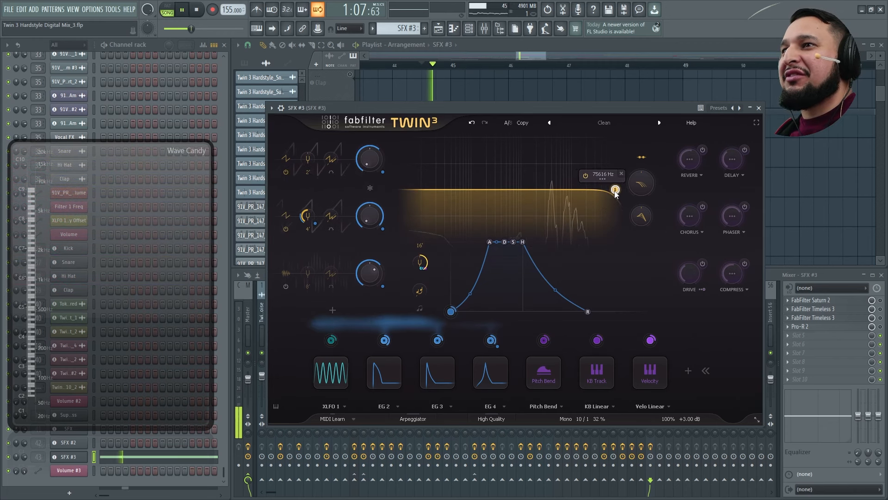
- Try the Raw style on Filter 1 and audition SFX #3 with it
{"action": "left_click", "coordinate": [614, 178]}
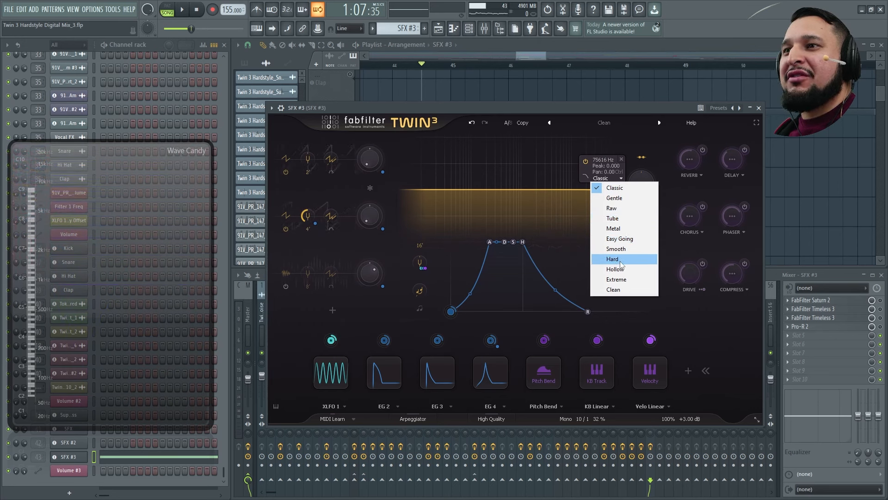
{"action": "left_click", "coordinate": [621, 208]}
{"action": "key", "text": "space"}
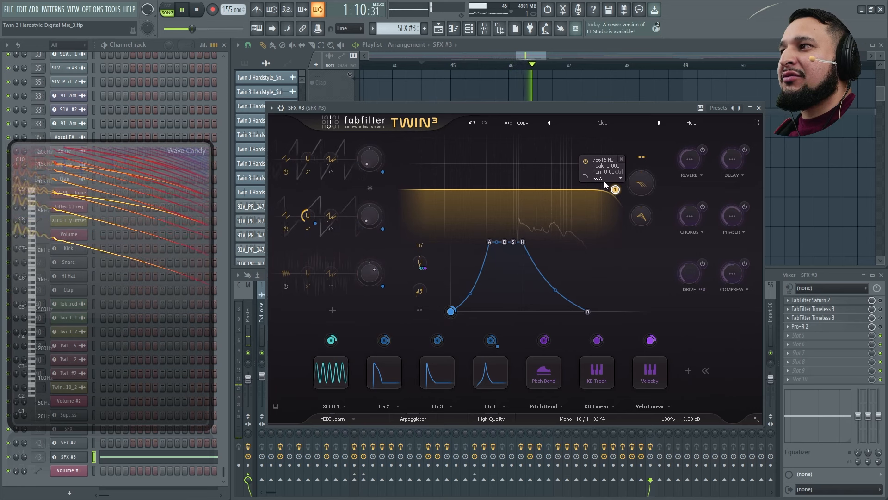
{"action": "key", "text": "space"}
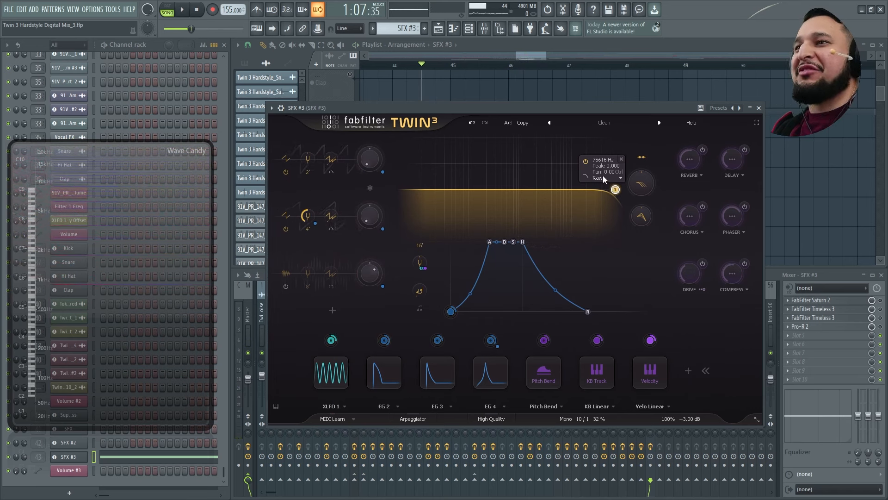
- Try the Clean style on Filter 1 and audition SFX #3 with it
{"action": "left_click", "coordinate": [604, 179]}
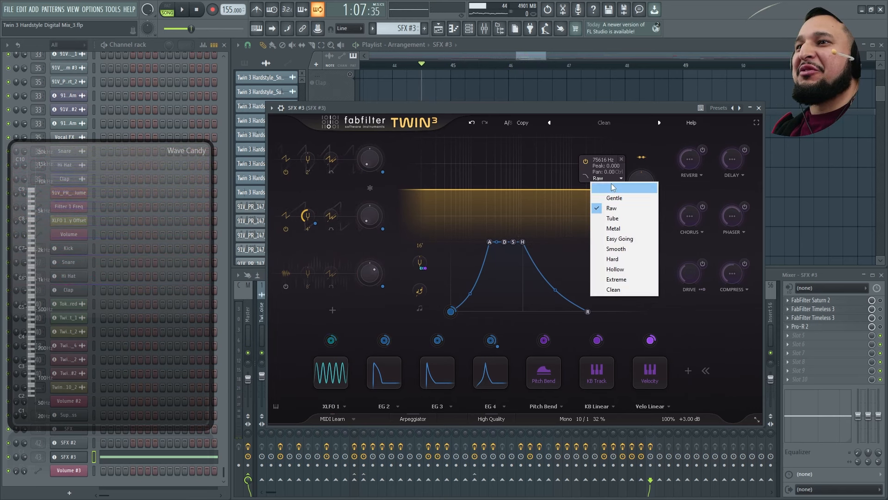
{"action": "left_click", "coordinate": [614, 289]}
{"action": "key", "text": "space"}
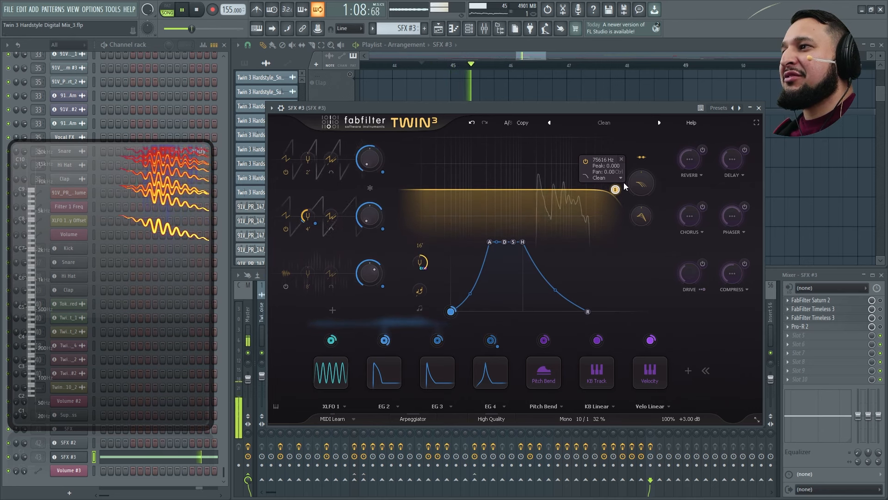
{"action": "key", "text": "space"}
- Audition Filter 1 with its cutoff at 40391 Hz, then set it to 75616 Hz with a peak of 0.009
{"action": "left_click_drag", "start_coordinate": [616, 192], "coordinate": [608, 195]}
{"action": "key", "text": "space"}
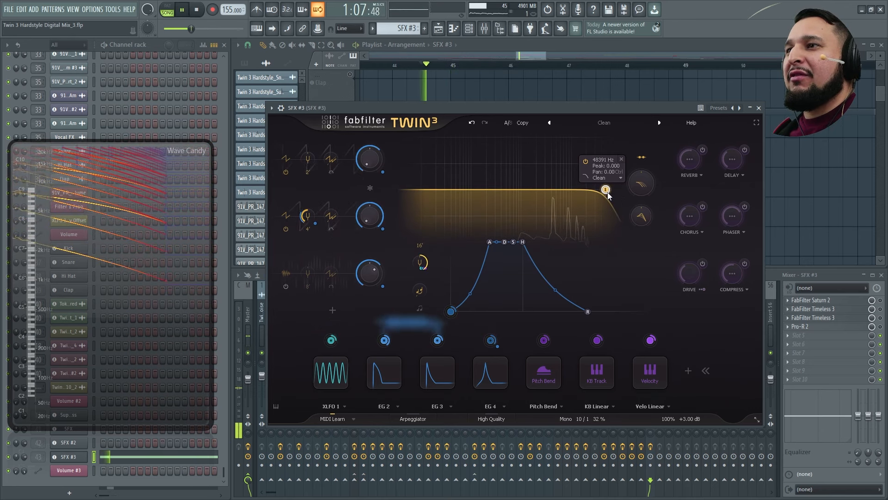
{"action": "left_click_drag", "start_coordinate": [609, 192], "coordinate": [630, 190]}
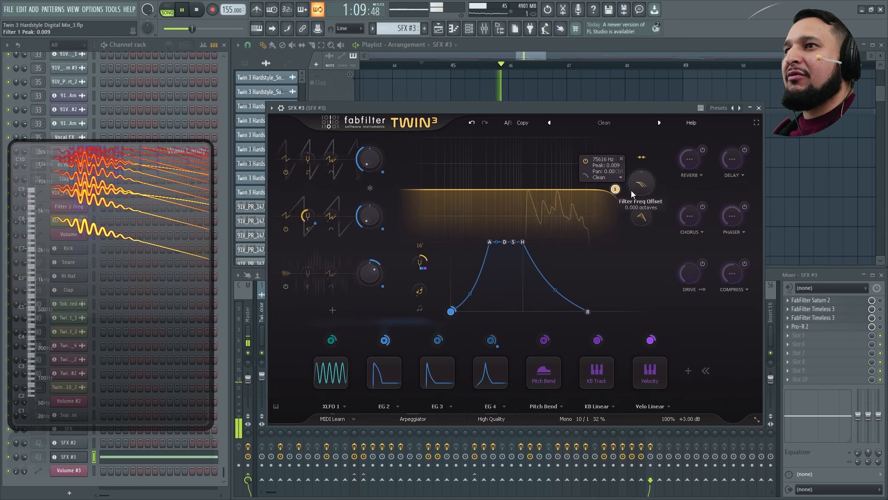
{"action": "key", "text": "space"}
- Switch Filter 1 to the Classic style and audition the difference
{"action": "left_click", "coordinate": [618, 177]}
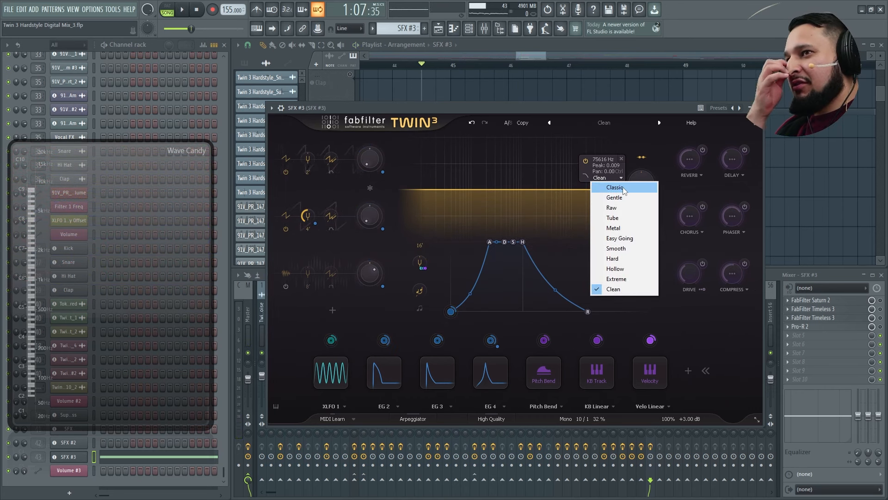
{"action": "left_click", "coordinate": [623, 187]}
{"action": "key", "text": "space"}
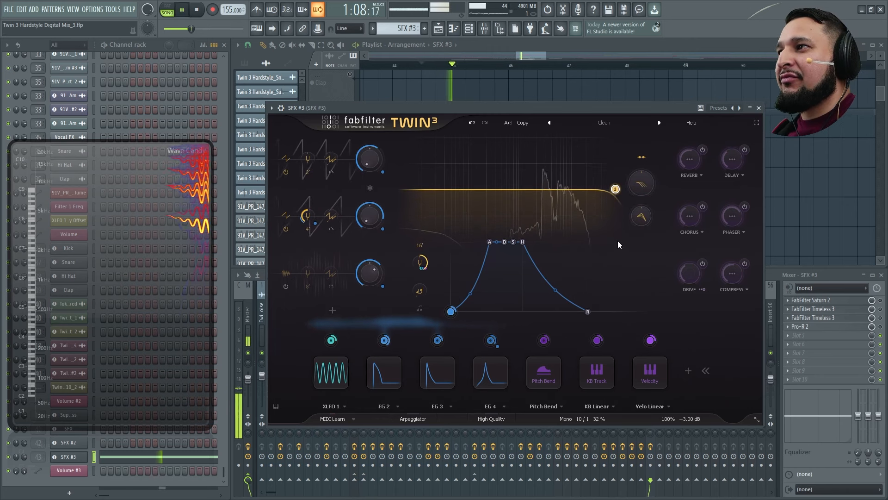
{"action": "key", "text": "space"}
- Compare the Gentle and Tube styles on Filter 1 by auditioning SFX #3 with each
{"action": "left_click", "coordinate": [617, 178]}
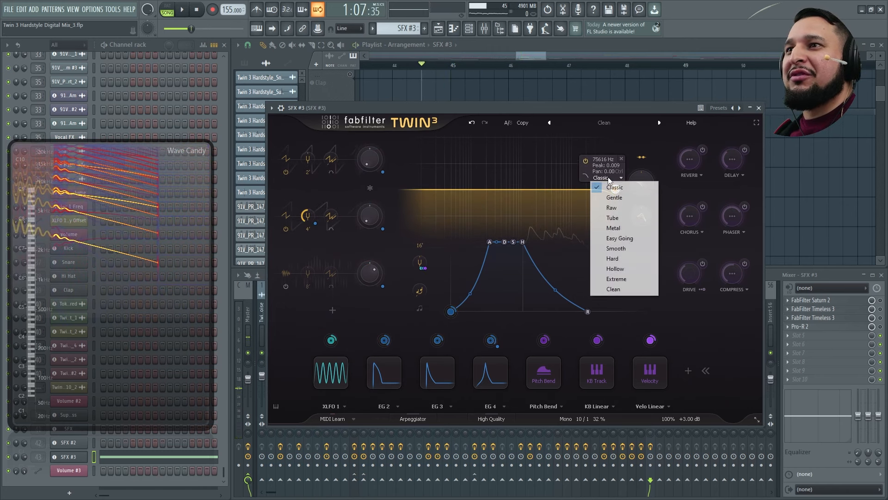
{"action": "left_click", "coordinate": [618, 197]}
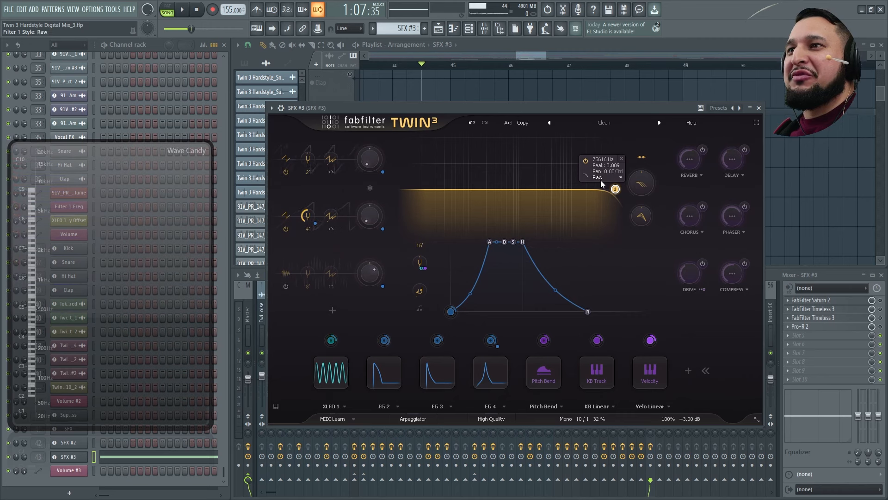
{"action": "key", "text": "space"}
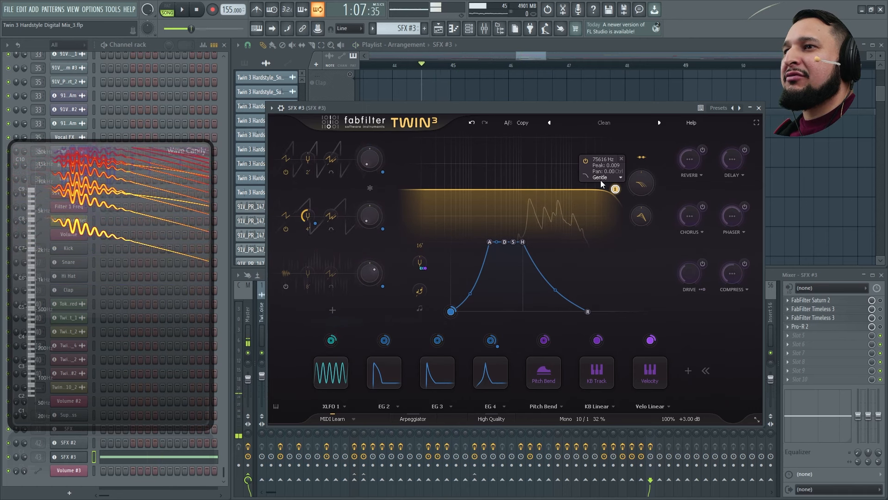
{"action": "scroll", "coordinate": [601, 179], "scroll_direction": "down", "scroll_amount": 1}
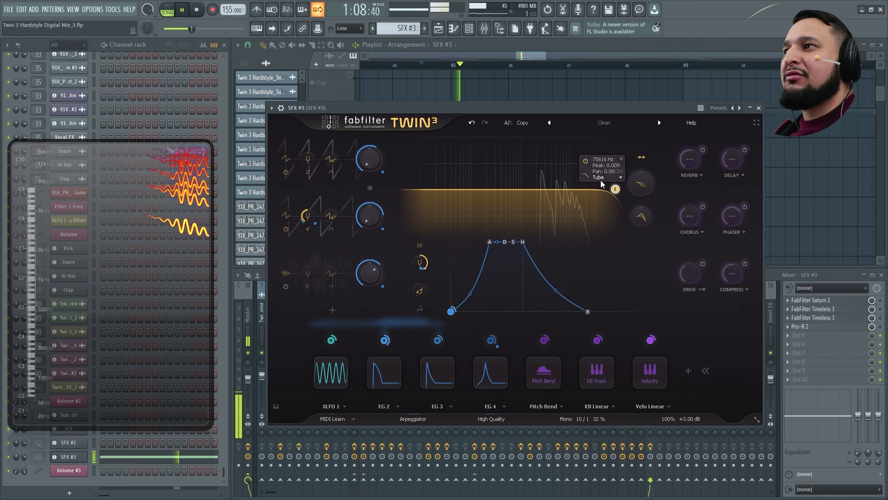
{"action": "scroll", "coordinate": [600, 180], "scroll_direction": "down", "scroll_amount": 1}
{"action": "key", "text": "space"}
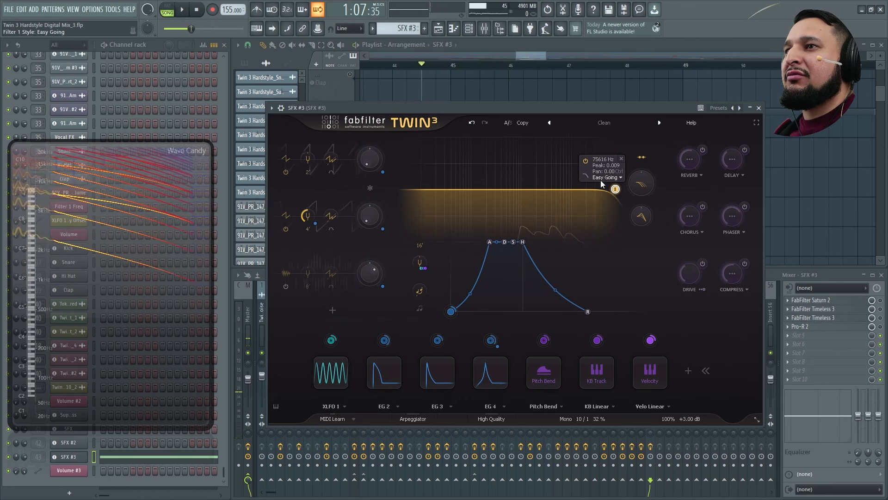
- Compare the Metal and Easy Going styles on Filter 1, auditioning each while watching the spectrum
{"action": "key", "text": "space"}
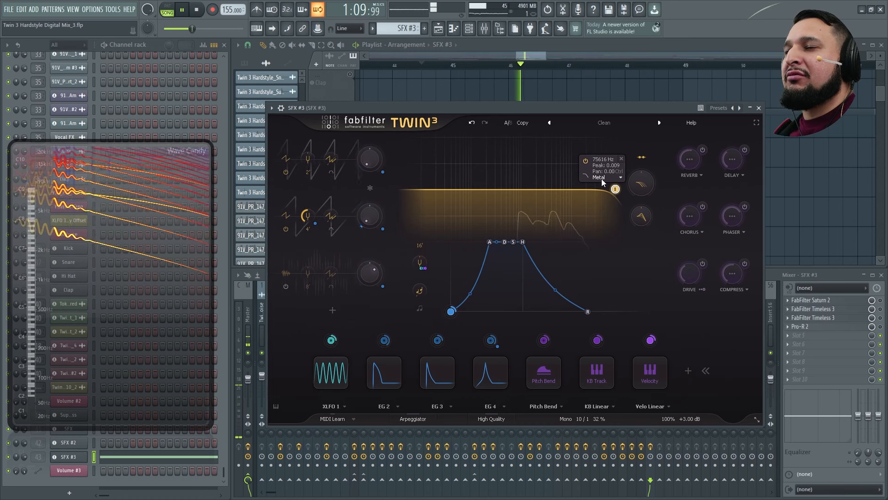
{"action": "key", "text": "space"}
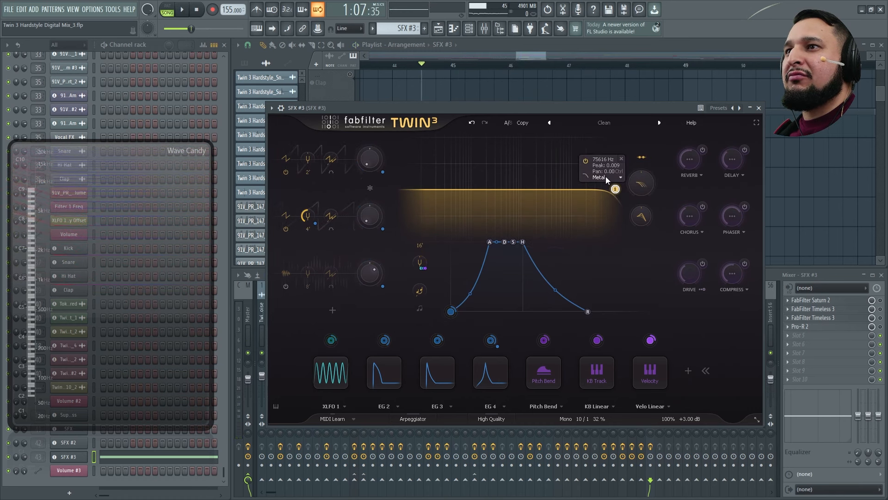
{"action": "key", "text": "space"}
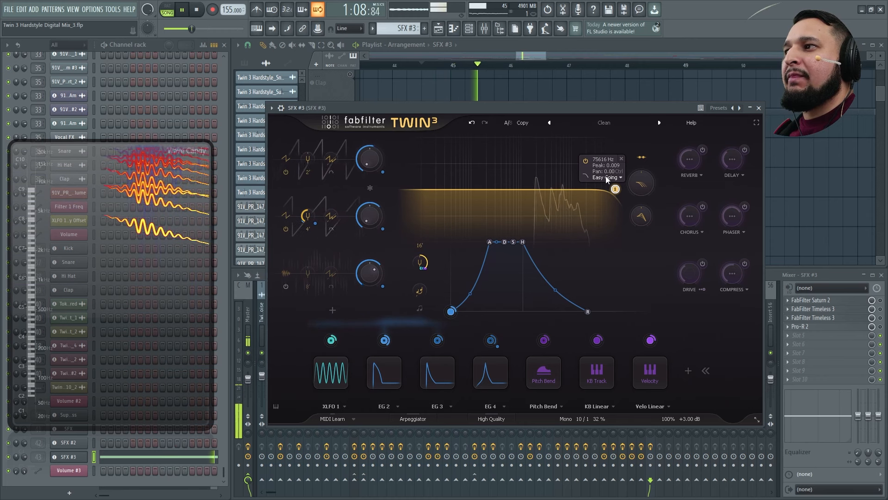
{"action": "key", "text": "space"}
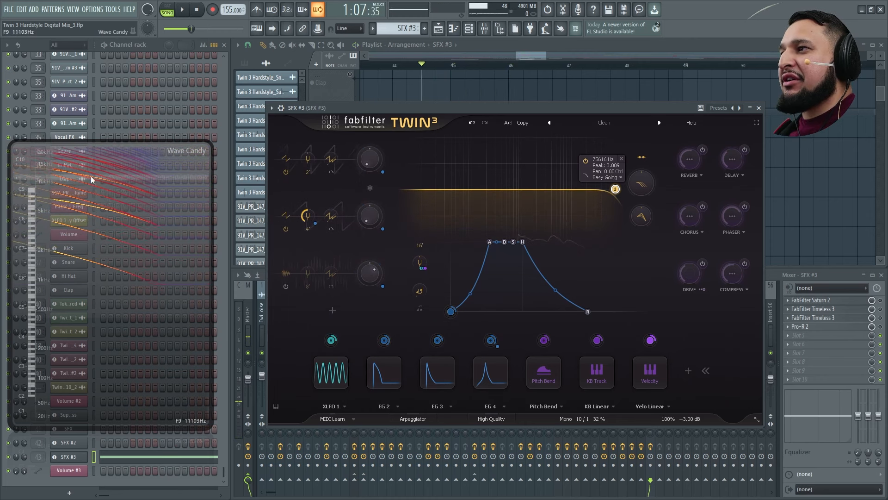
{"action": "key", "text": "space"}
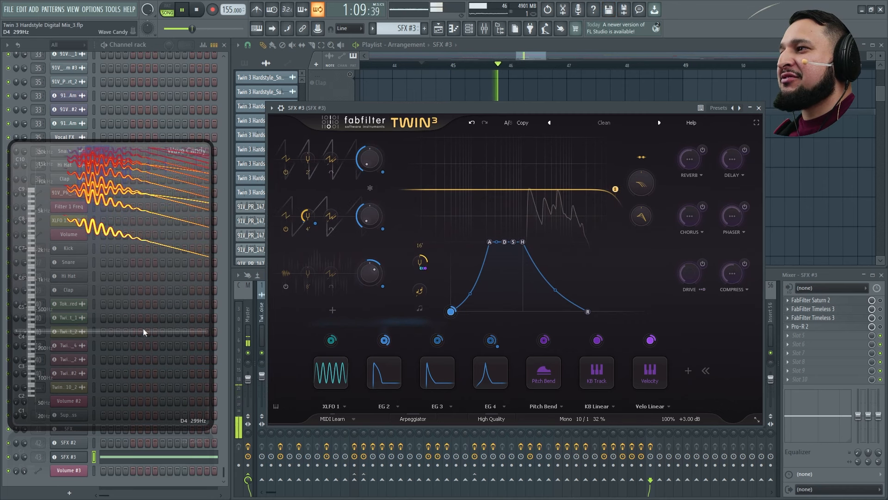
{"action": "key", "text": "space"}
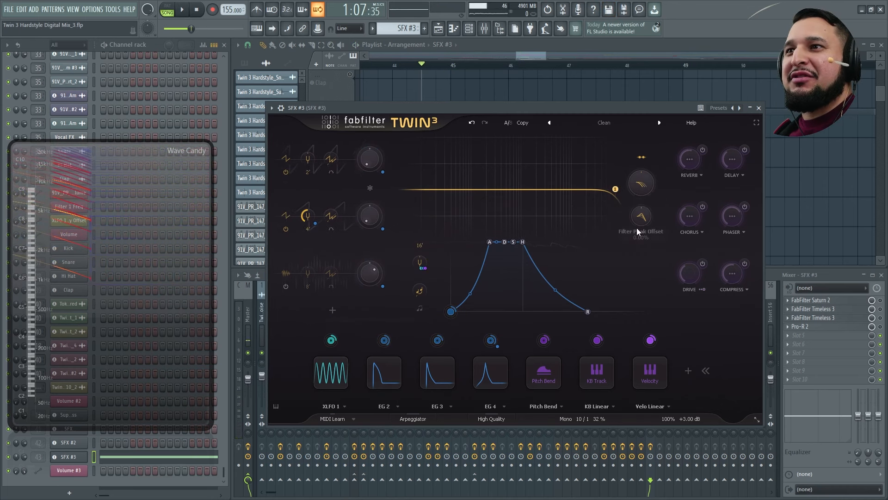
- Compare the Smooth and Hard styles on Filter 1 by auditioning SFX #3 with each
{"action": "mouse_move", "coordinate": [617, 192]}
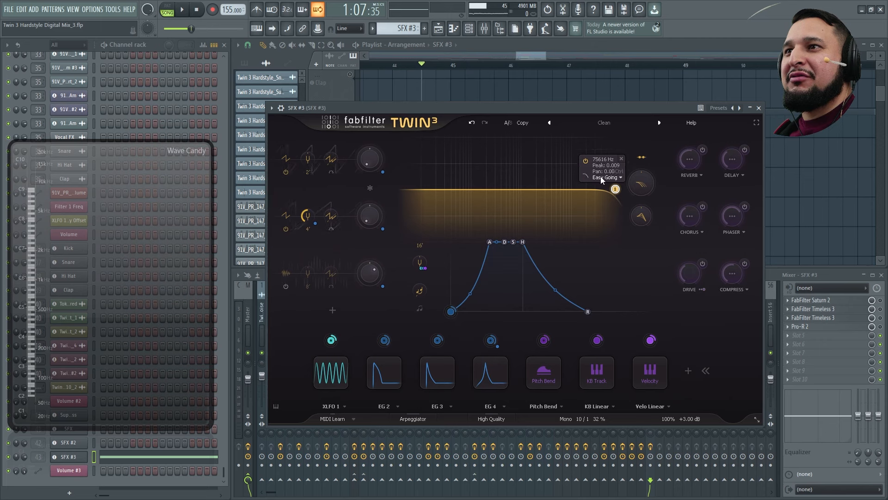
{"action": "key", "text": "space"}
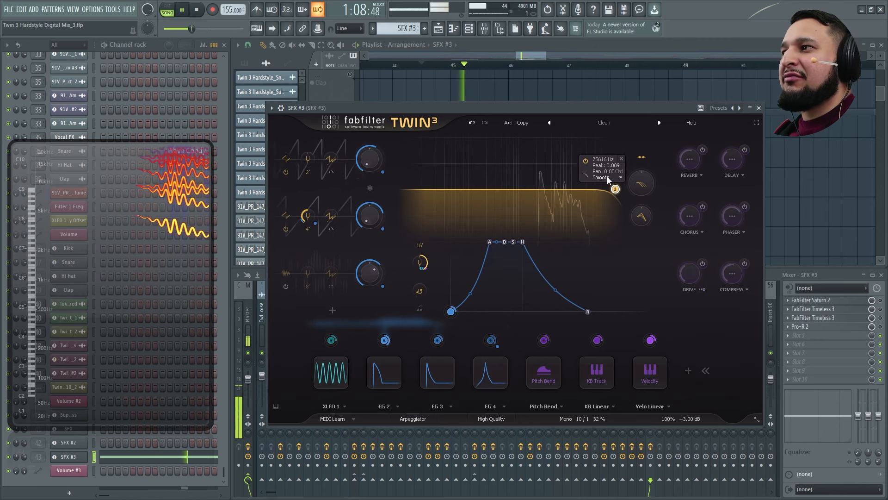
{"action": "key", "text": "space"}
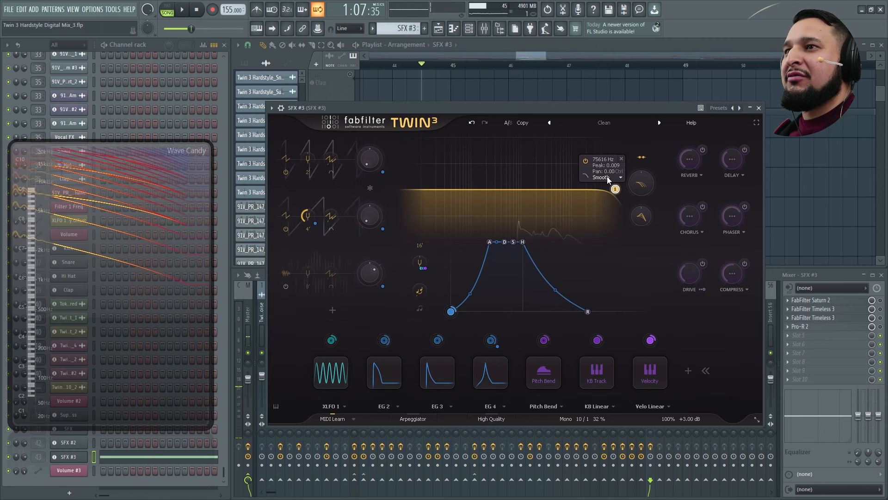
{"action": "scroll", "coordinate": [607, 178], "scroll_direction": "down", "scroll_amount": 2}
{"action": "key", "text": "space"}
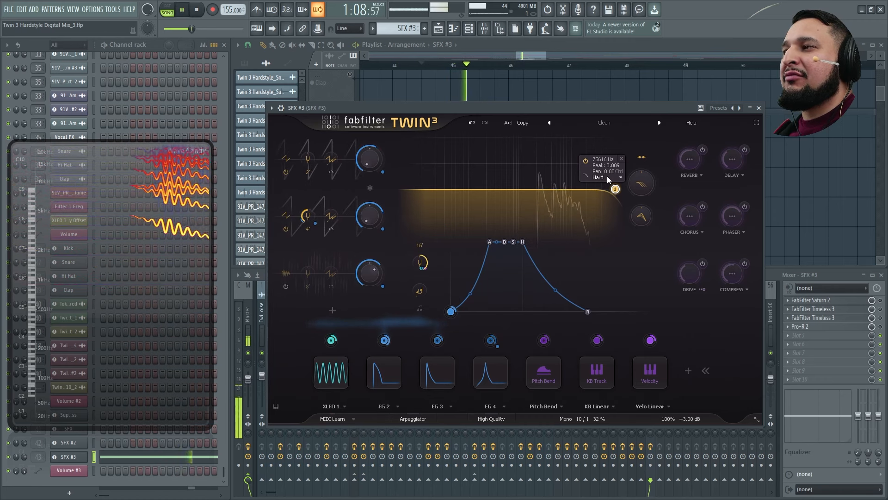
{"action": "key", "text": "space"}
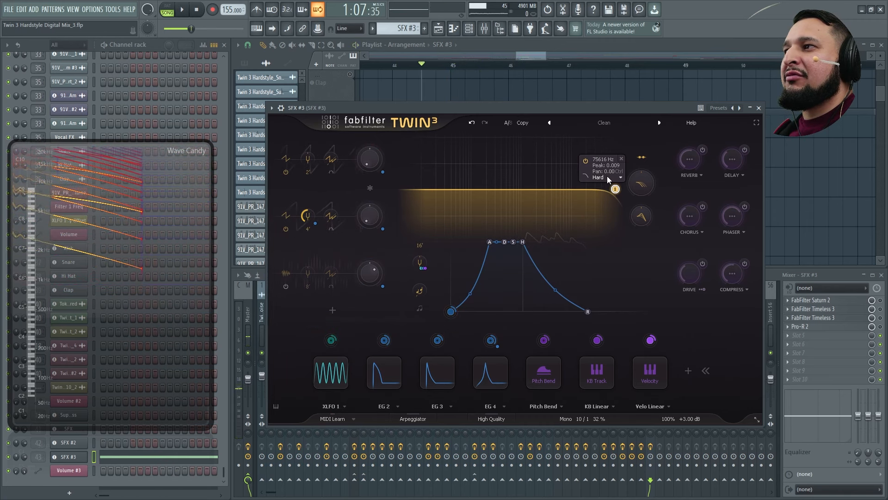
- Switch Filter 1 to the Hollow style and audition it twice against the spectrum
{"action": "scroll", "coordinate": [607, 176], "scroll_direction": "down", "scroll_amount": 1}
{"action": "key", "text": "space"}
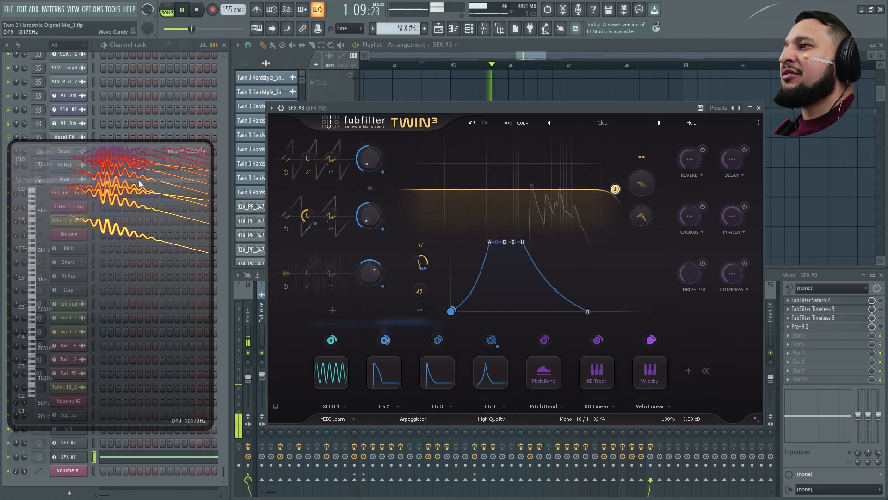
{"action": "key", "text": "space"}
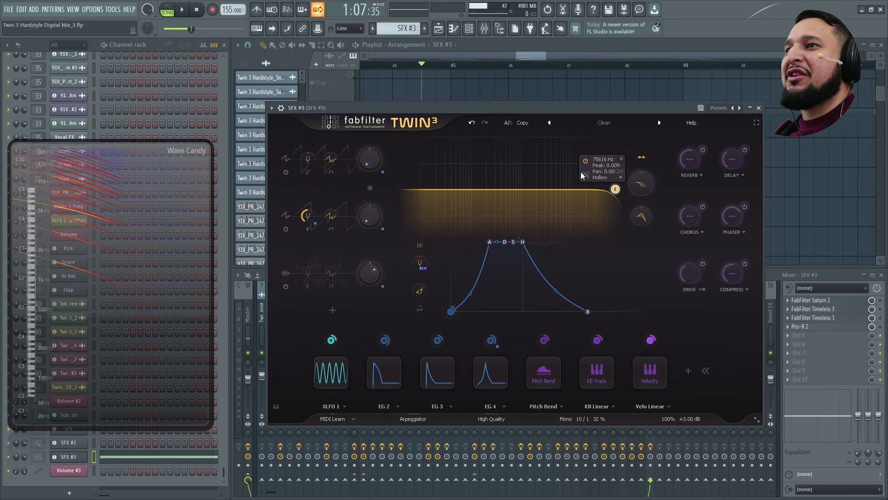
{"action": "key", "text": "space"}
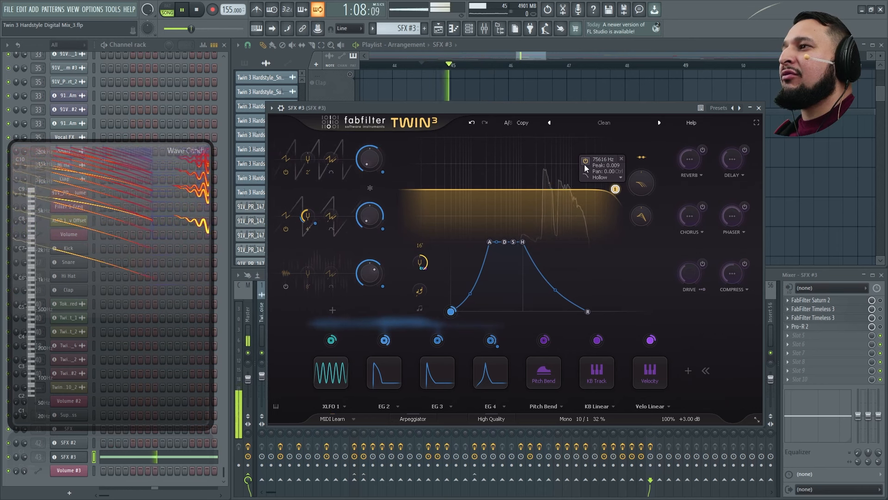
{"action": "key", "text": "space"}
- Compare the Extreme and Clean styles on Filter 1, playing SFX #3 with each
{"action": "left_click", "coordinate": [620, 178]}
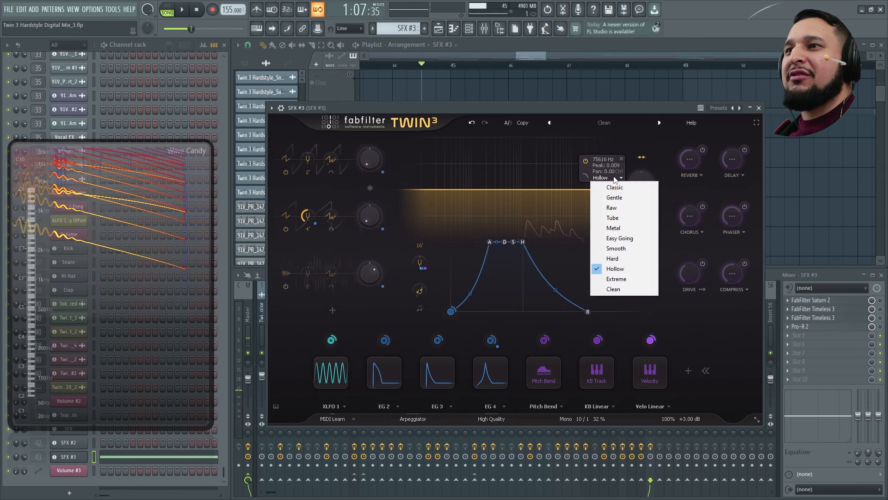
{"action": "left_click", "coordinate": [616, 279]}
{"action": "key", "text": "space"}
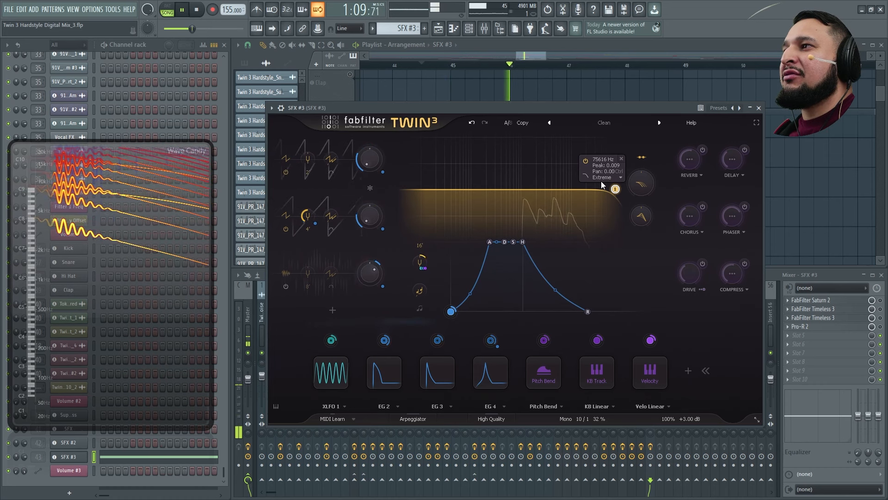
{"action": "key", "text": "space"}
{"action": "left_click", "coordinate": [620, 177]}
{"action": "left_click", "coordinate": [632, 288]}
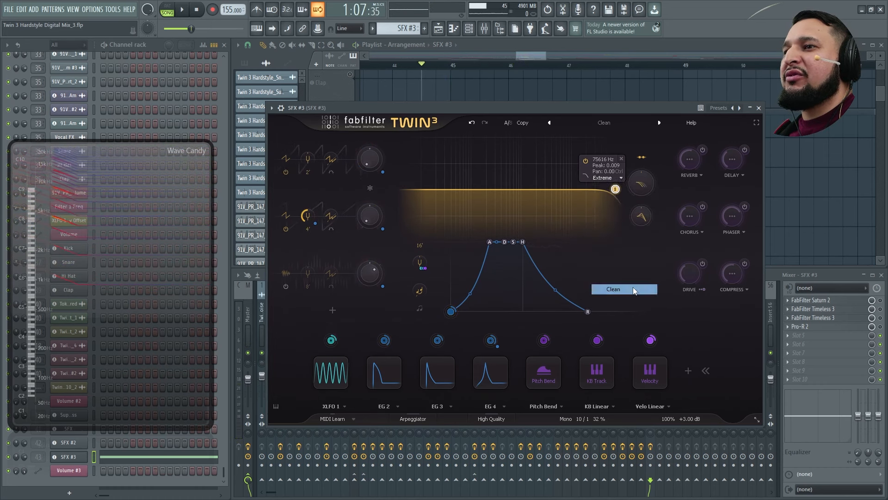
{"action": "key", "text": "space"}
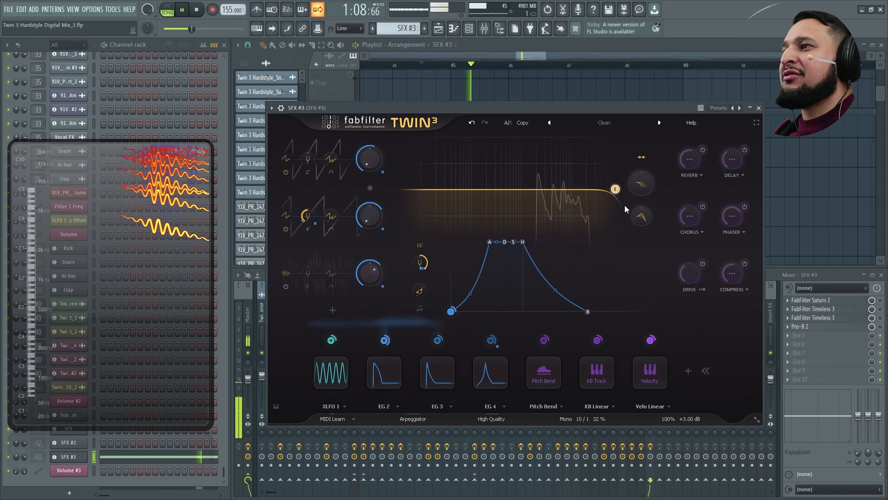
{"action": "key", "text": "space"}
- Return Filter 1 to the Classic style, audition it, and keep Classic selected after reviewing the available styles
{"action": "left_click", "coordinate": [606, 178]}
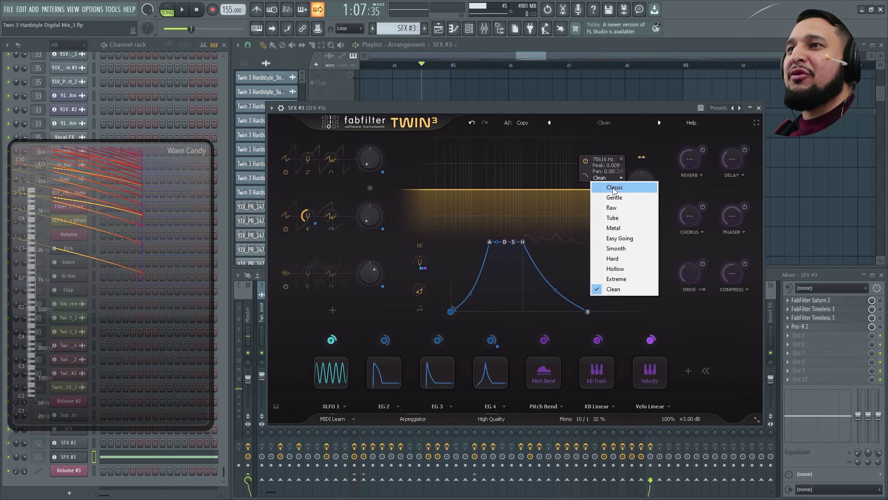
{"action": "left_click", "coordinate": [609, 187]}
{"action": "key", "text": "space"}
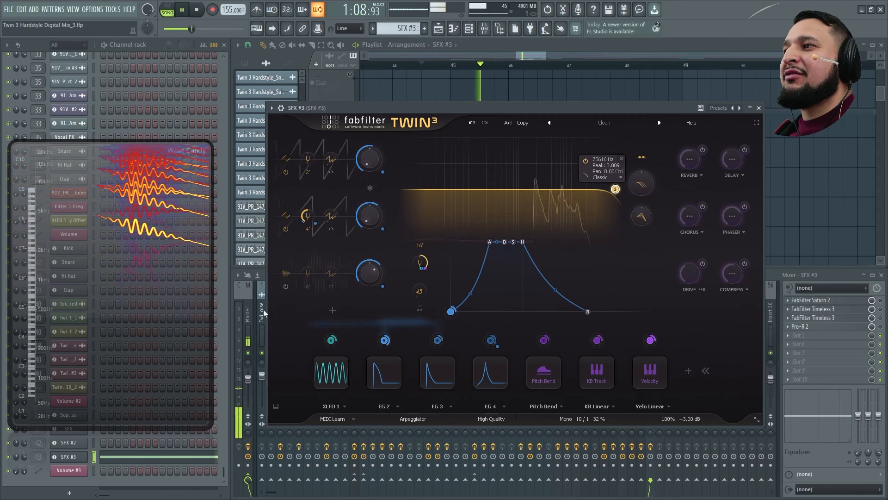
{"action": "key", "text": "space"}
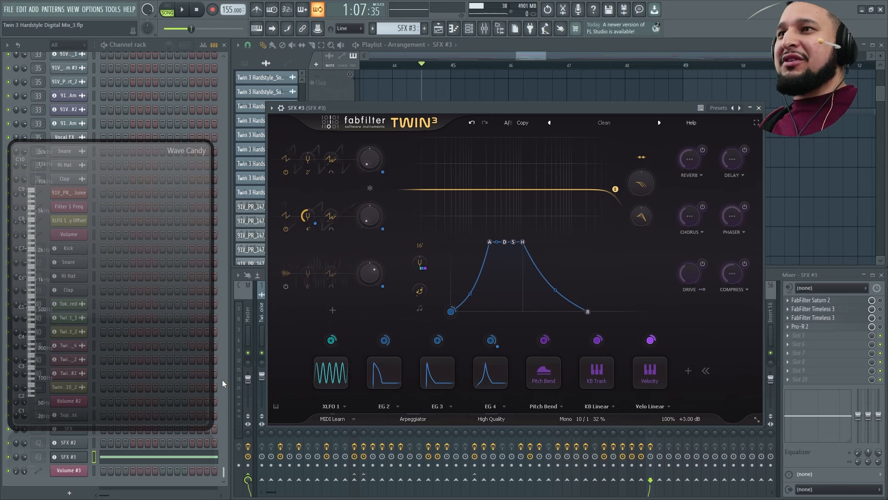
{"action": "left_click", "coordinate": [620, 125]}
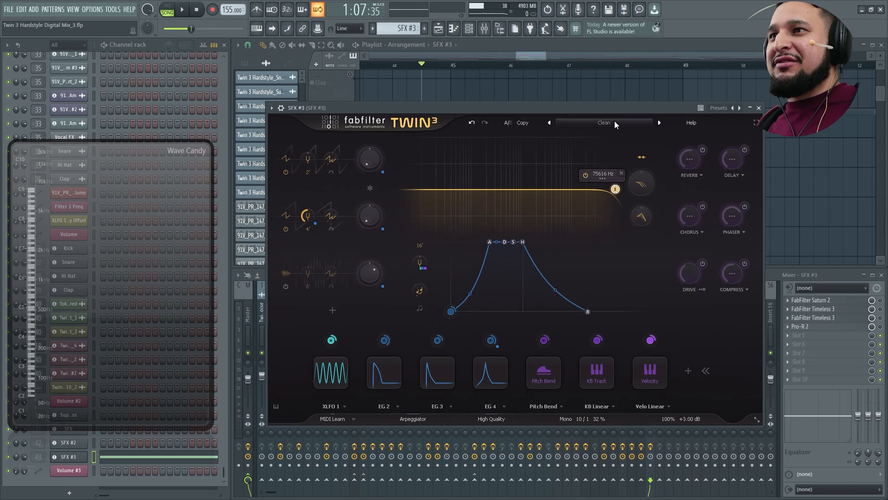
{"action": "left_click", "coordinate": [604, 178]}
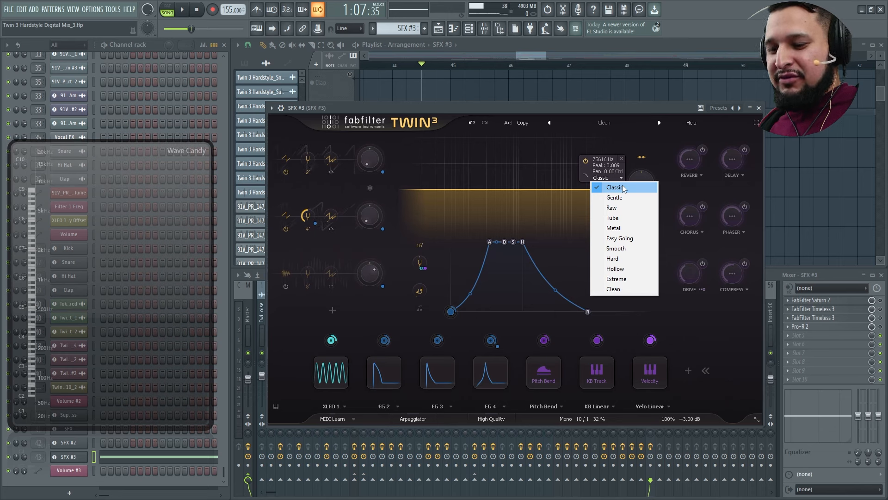
{"action": "left_click", "coordinate": [610, 184]}
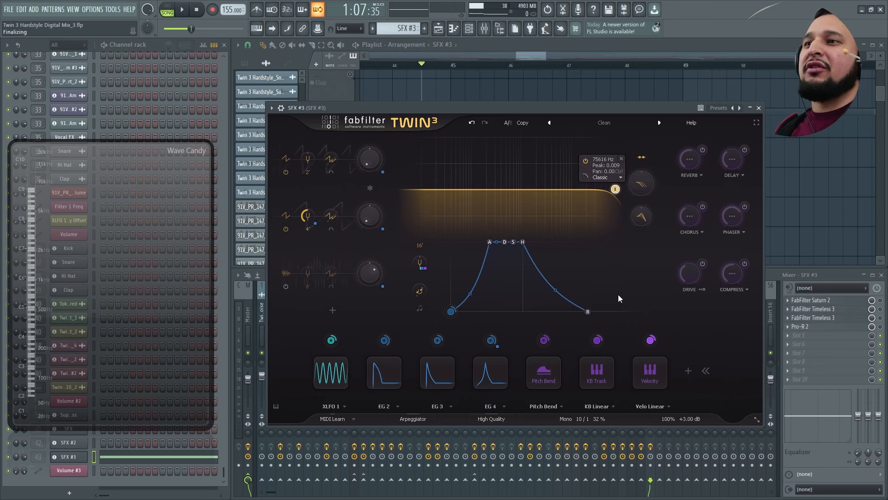
- Set Filter 1 to 13234 Hz with a peak of 0.566 and compare the Classic and Gentle styles during playback
{"action": "left_click_drag", "start_coordinate": [617, 192], "coordinate": [578, 166]}
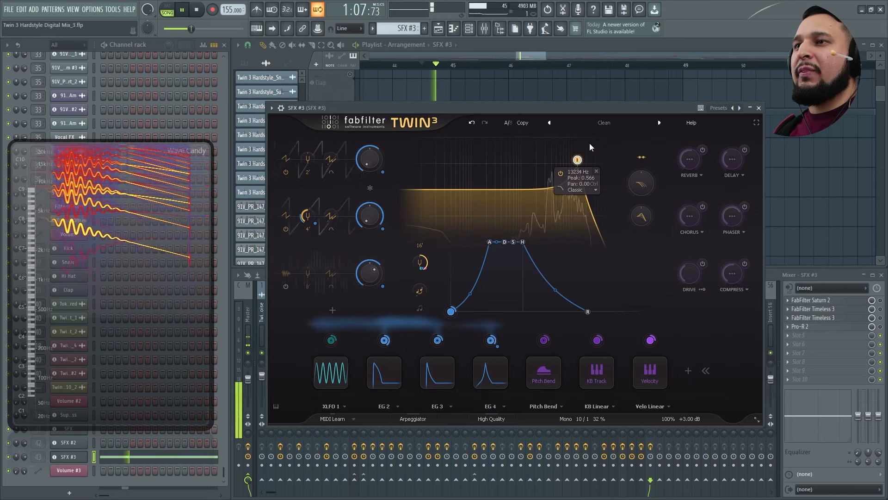
{"action": "left_click", "coordinate": [578, 190]}
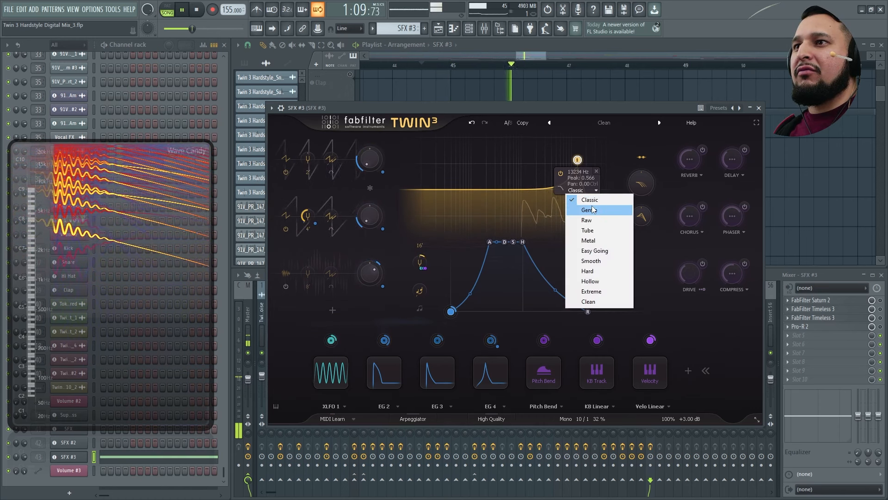
{"action": "left_click", "coordinate": [589, 210]}
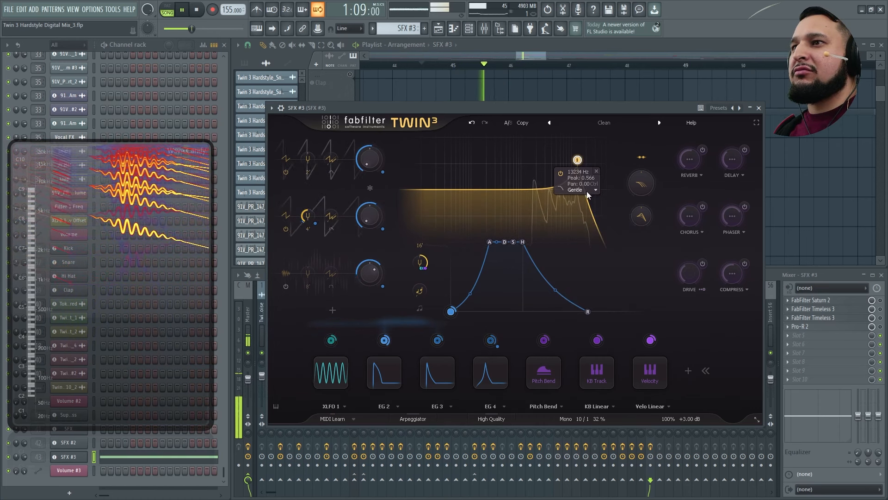
{"action": "key", "text": "space"}
- Compare the Tube and Metal styles on Filter 1 at the 13234 Hz cutoff by auditioning each
{"action": "left_click", "coordinate": [584, 190]}
{"action": "left_click", "coordinate": [587, 220]}
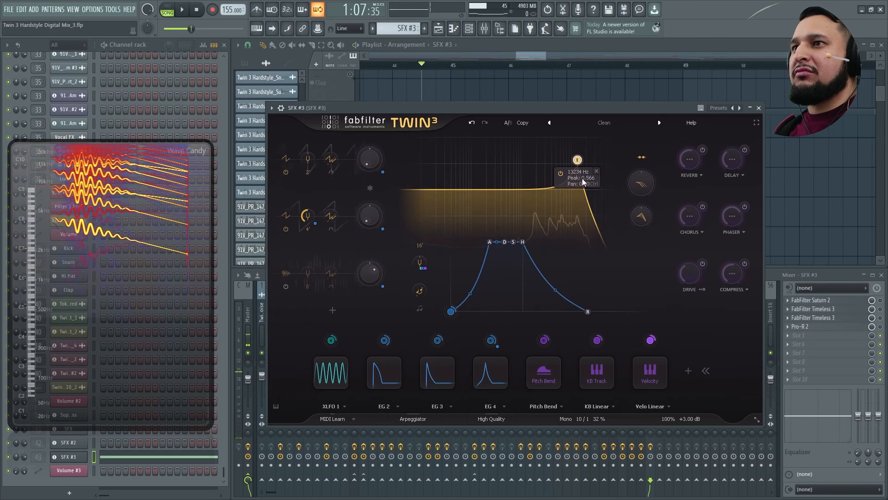
{"action": "left_click", "coordinate": [584, 189]}
{"action": "left_click", "coordinate": [582, 217]}
{"action": "key", "text": "space"}
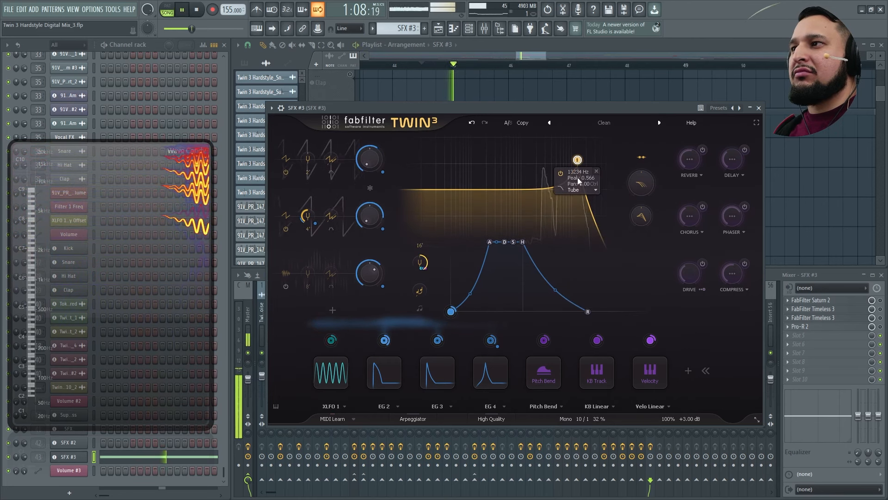
{"action": "left_click", "coordinate": [585, 189]}
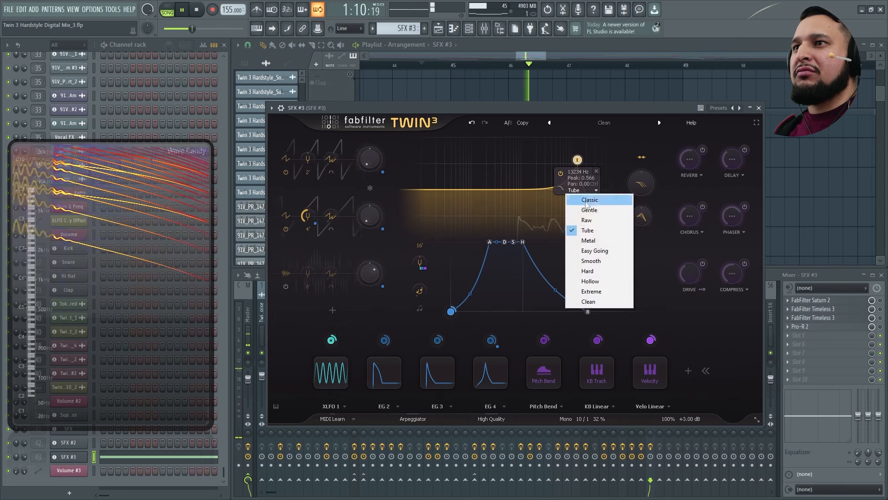
{"action": "left_click", "coordinate": [594, 238]}
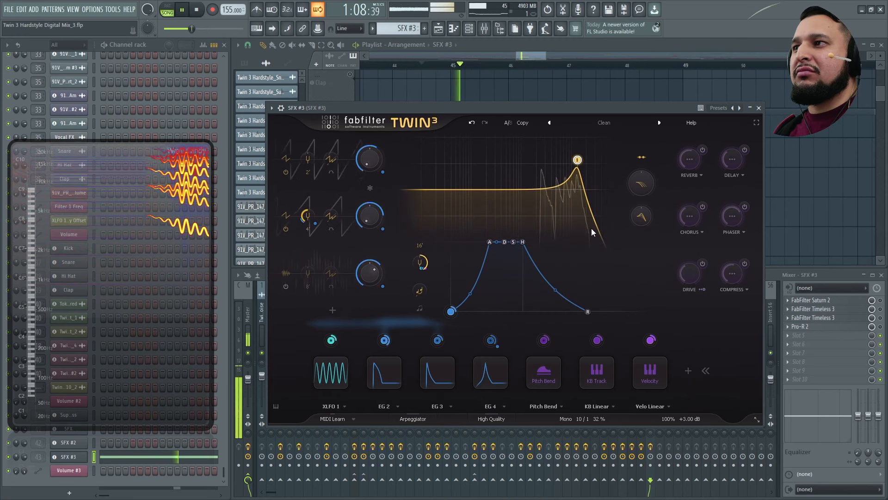
{"action": "key", "text": "space"}
- Switch the 13234 Hz Filter 1 to the Easy Going style and audition SFX #3
{"action": "mouse_move", "coordinate": [578, 167]}
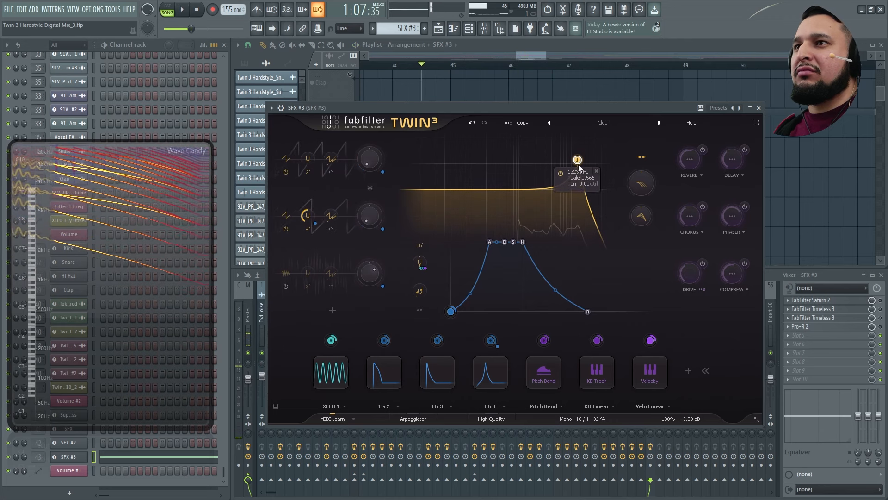
{"action": "left_click", "coordinate": [583, 189]}
{"action": "left_click", "coordinate": [592, 251]}
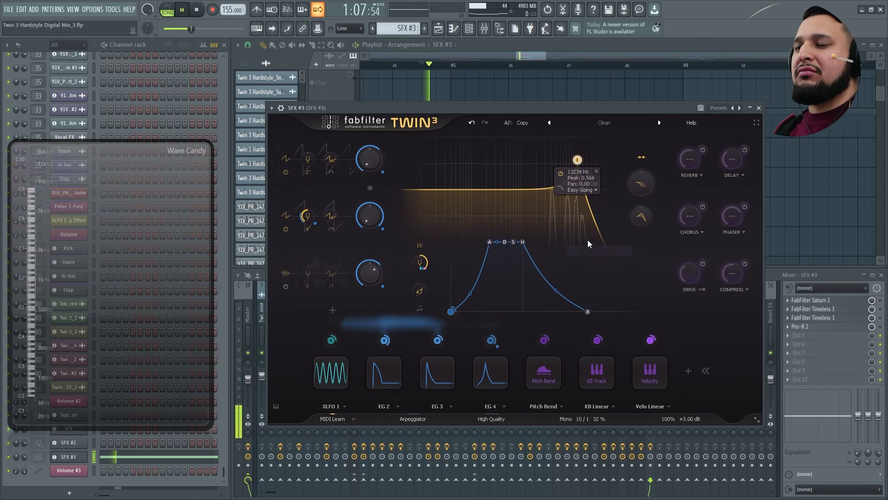
{"action": "key", "text": "space"}
{"action": "key", "text": "space"}
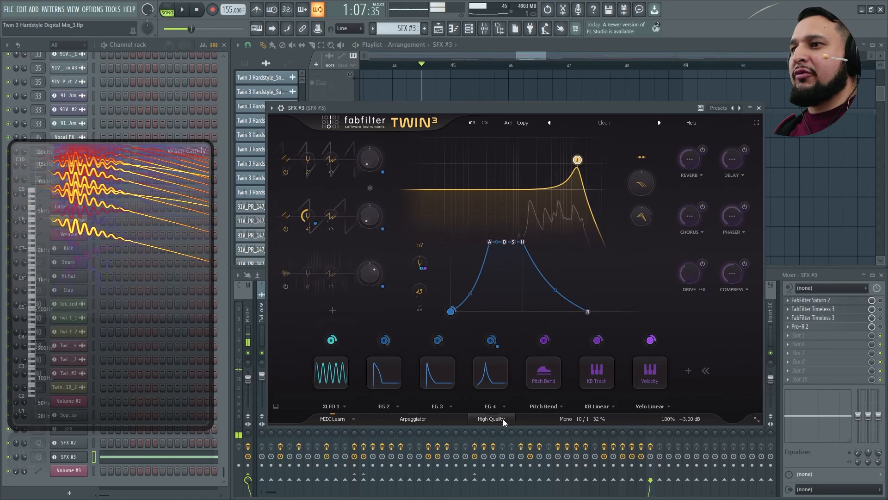
- Turn on High Quality and, during playback, move Filter 1's cutoff down to 6027.7 Hz and back up to 14408 Hz
{"action": "left_click", "coordinate": [503, 418]}
{"action": "key", "text": "space"}
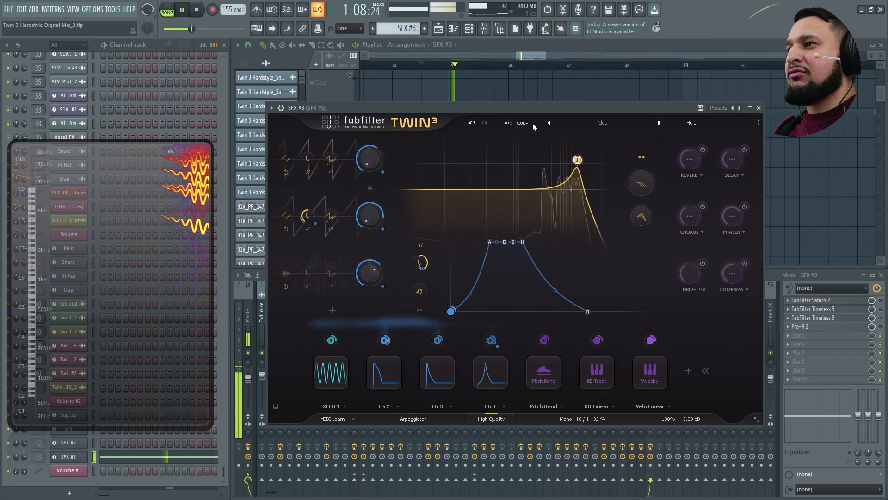
{"action": "mouse_move", "coordinate": [587, 163]}
{"action": "left_click_drag", "start_coordinate": [578, 160], "coordinate": [562, 180]}
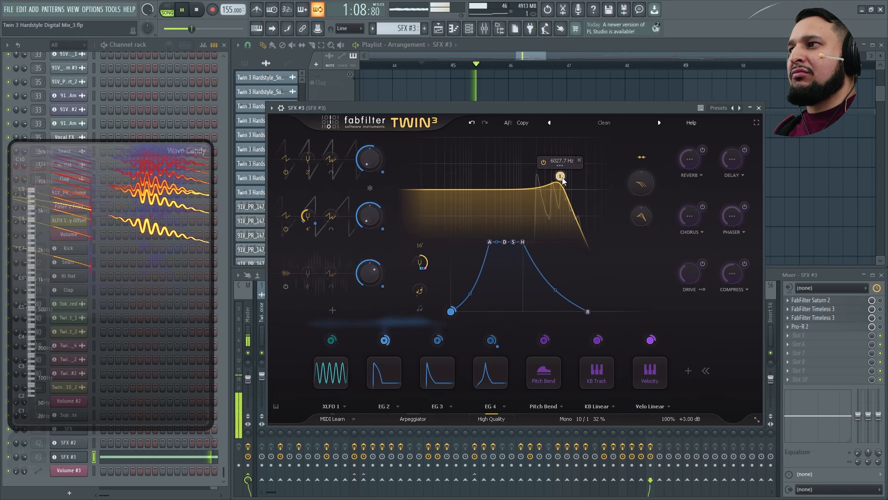
{"action": "left_click_drag", "start_coordinate": [565, 176], "coordinate": [585, 176]}
{"action": "key", "text": "space"}
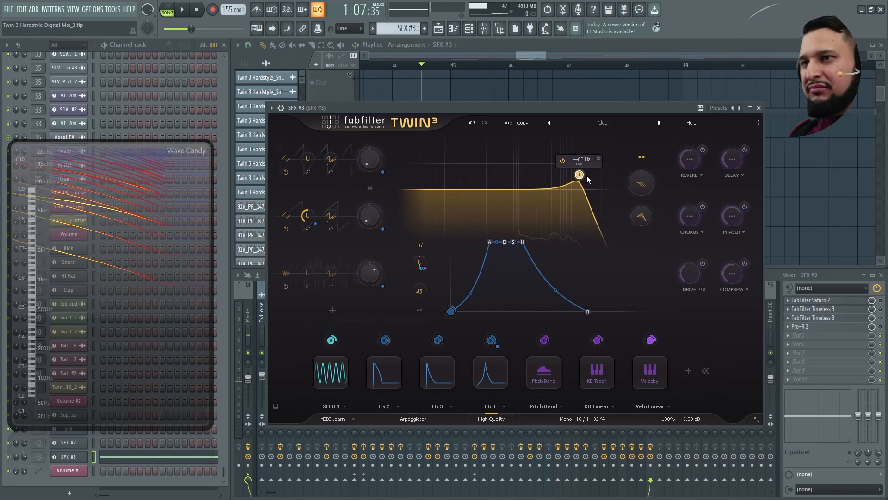
- Audition Filter 1 with the Hard style, then remove Filter 1 from the patch
{"action": "right_click", "coordinate": [583, 169]}
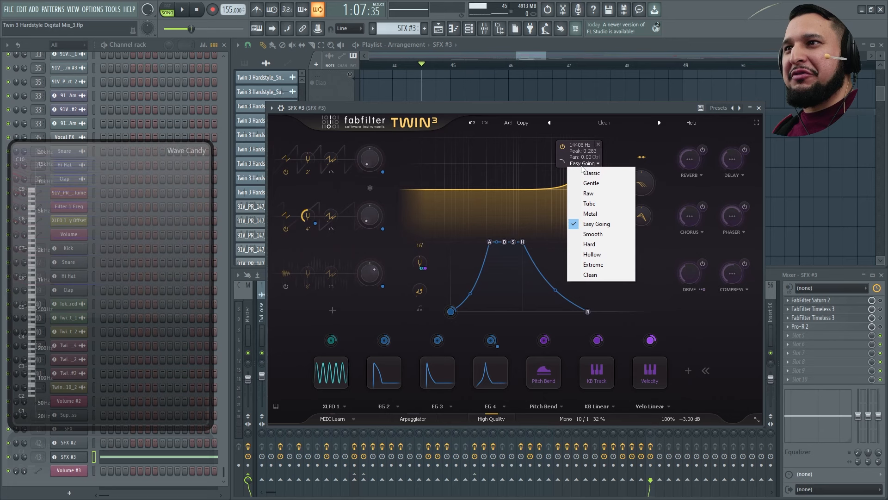
{"action": "left_click", "coordinate": [596, 243]}
{"action": "key", "text": "space"}
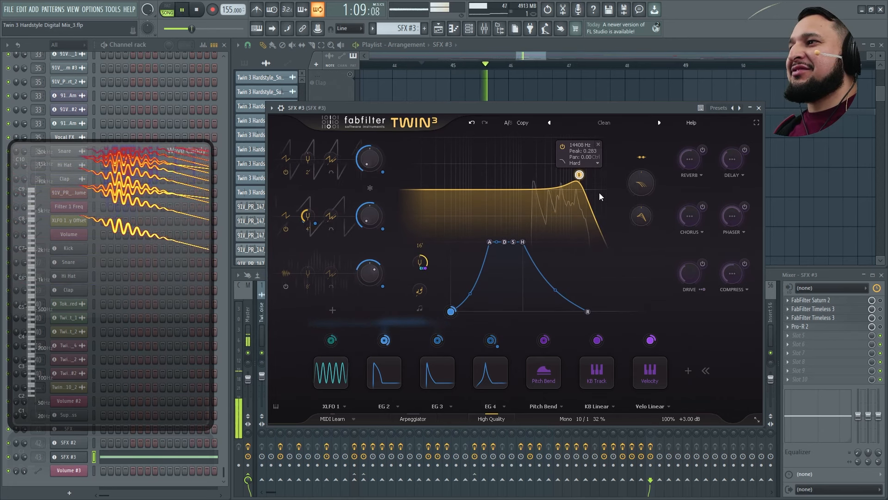
{"action": "key", "text": "space"}
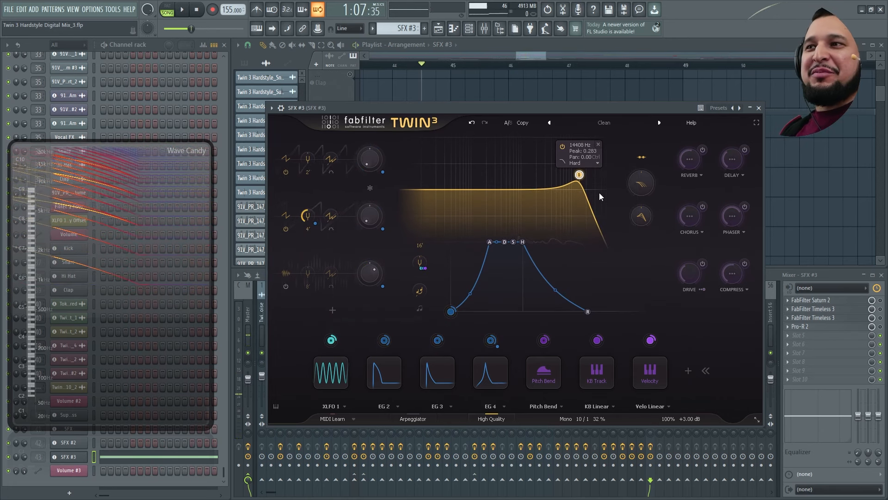
{"action": "left_click", "coordinate": [598, 144]}
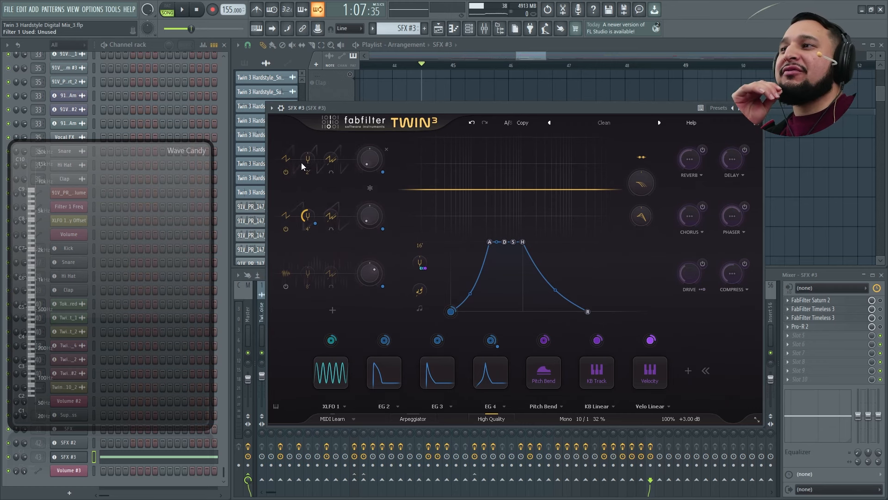
- Audition SFX #3 twice with sawtooth oscillators and no filter
{"action": "key", "text": "space"}
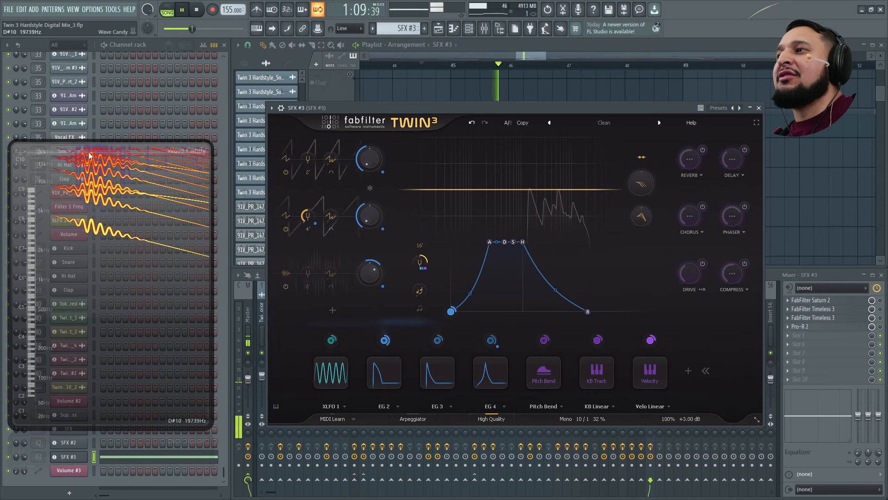
{"action": "key", "text": "space"}
{"action": "key", "text": "space"}
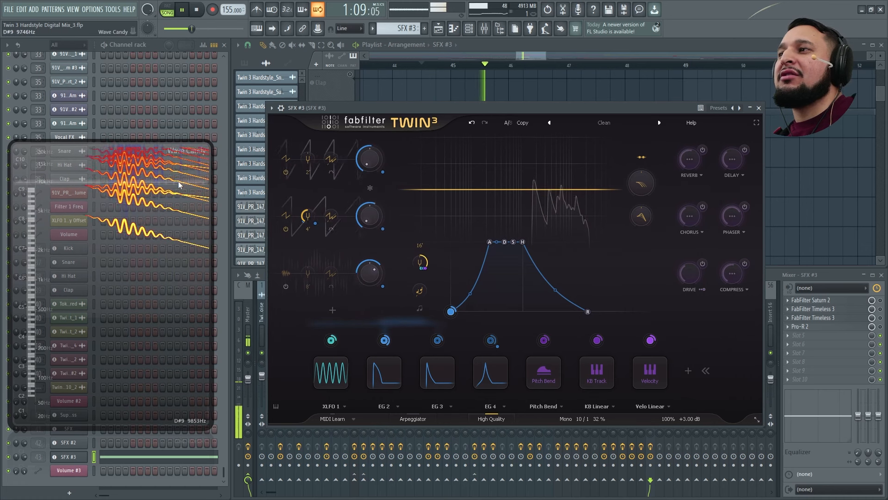
{"action": "key", "text": "space"}
- Switch Osc 2 and Osc 3 to the Sine waveform and audition SFX #3
{"action": "left_click", "coordinate": [286, 160]}
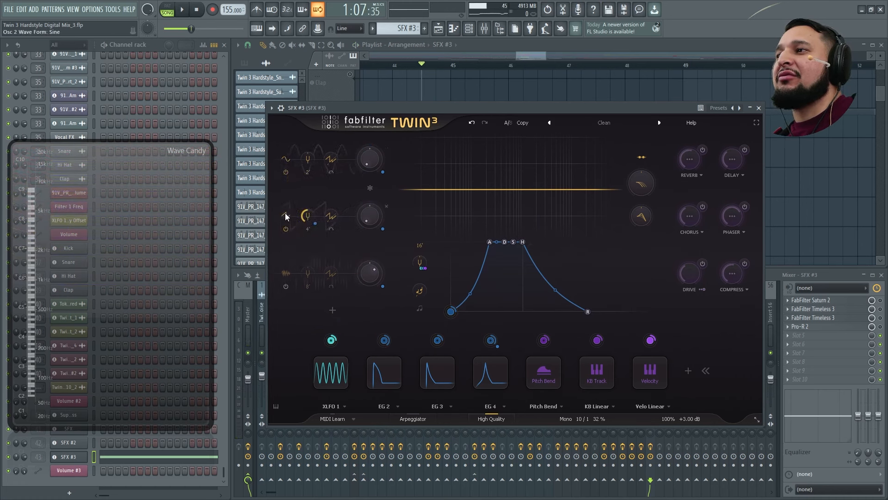
{"action": "left_click", "coordinate": [285, 213]}
{"action": "left_click", "coordinate": [312, 292]}
{"action": "key", "text": "space"}
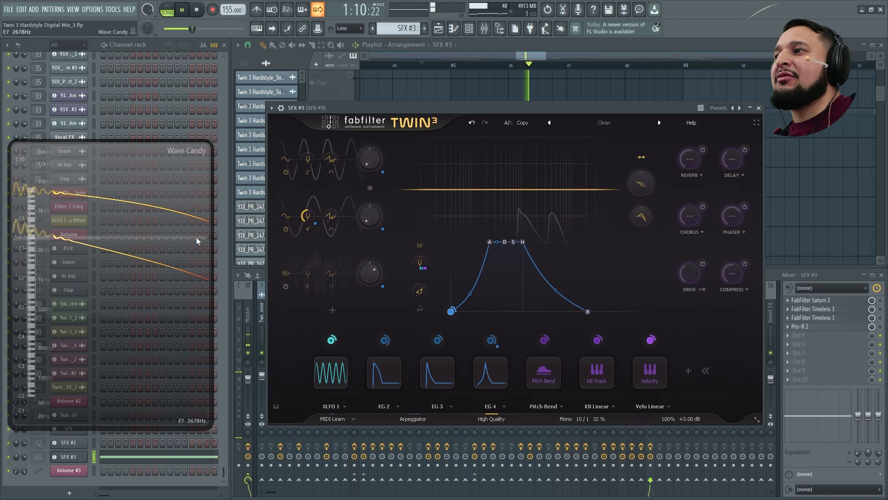
{"action": "key", "text": "space"}
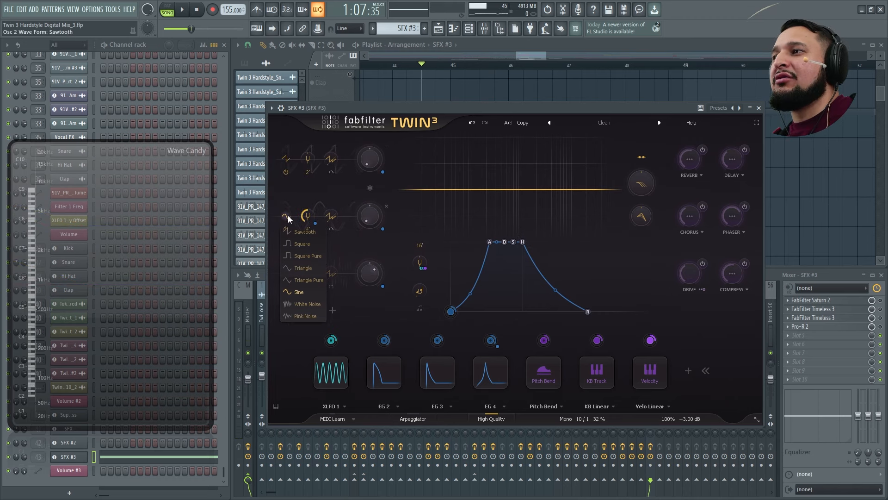
- Set Osc 2 and Osc 3 back to the Sawtooth waveform and audition the sound again
{"action": "left_click", "coordinate": [297, 232]}
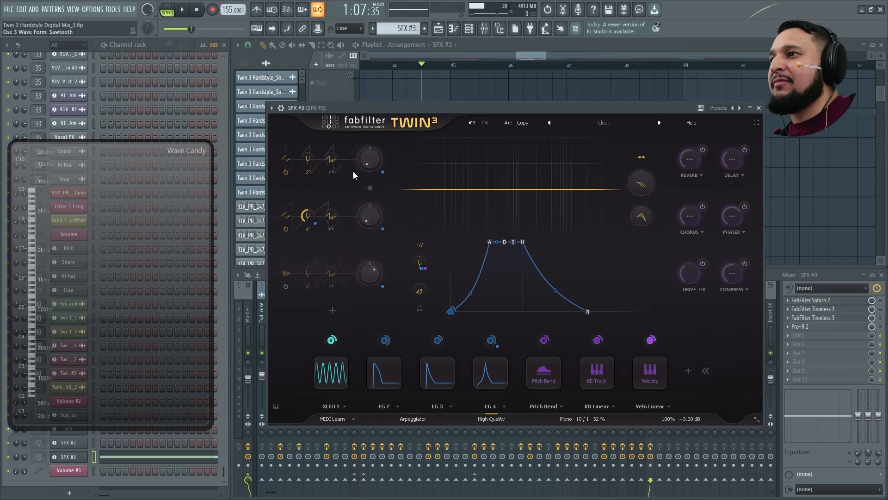
{"action": "key", "text": "space"}
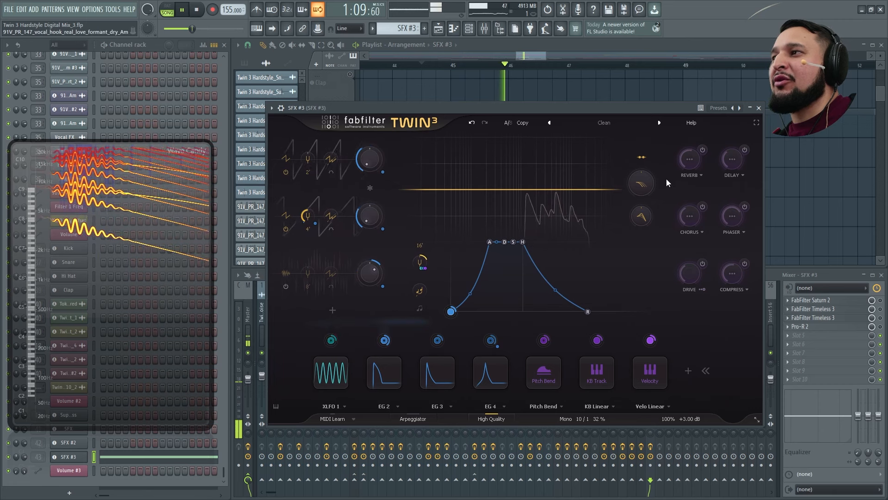
{"action": "key", "text": "space"}
- Add Filter 1 at 19777 Hz, audition it, and lower its cutoff to 15324 Hz during playback
{"action": "mouse_move", "coordinate": [613, 191]}
{"action": "scroll", "coordinate": [614, 190], "scroll_direction": "up", "scroll_amount": 2}
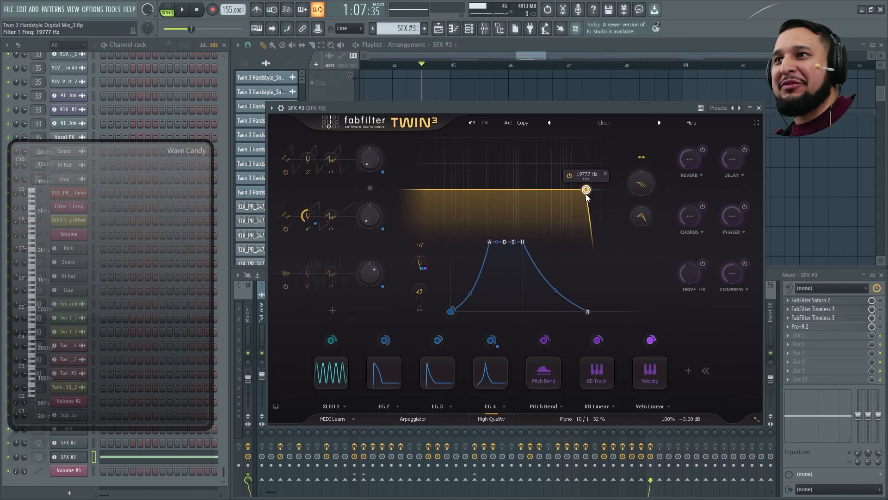
{"action": "key", "text": "space"}
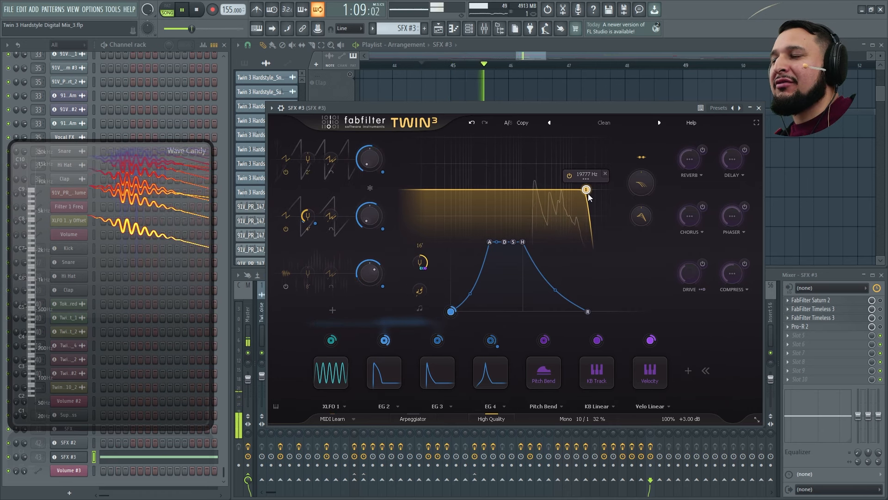
{"action": "key", "text": "space"}
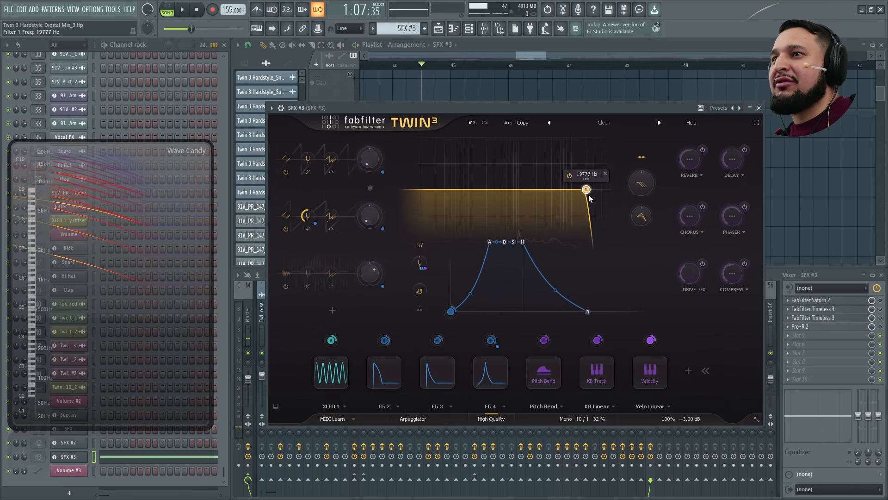
{"action": "key", "text": "space"}
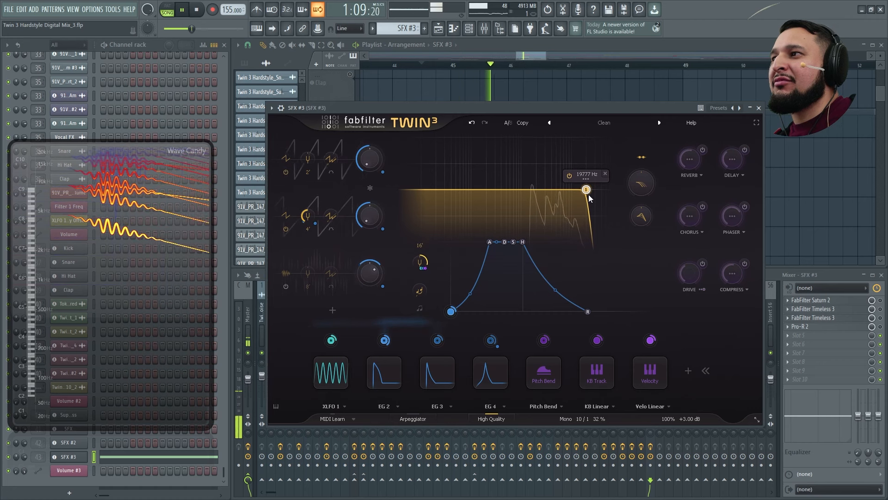
{"action": "left_click_drag", "start_coordinate": [588, 194], "coordinate": [582, 193]}
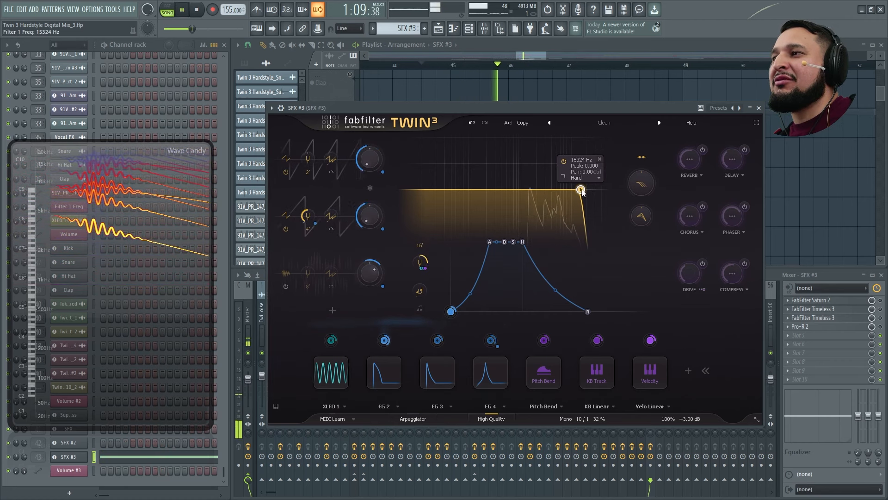
{"action": "key", "text": "space"}
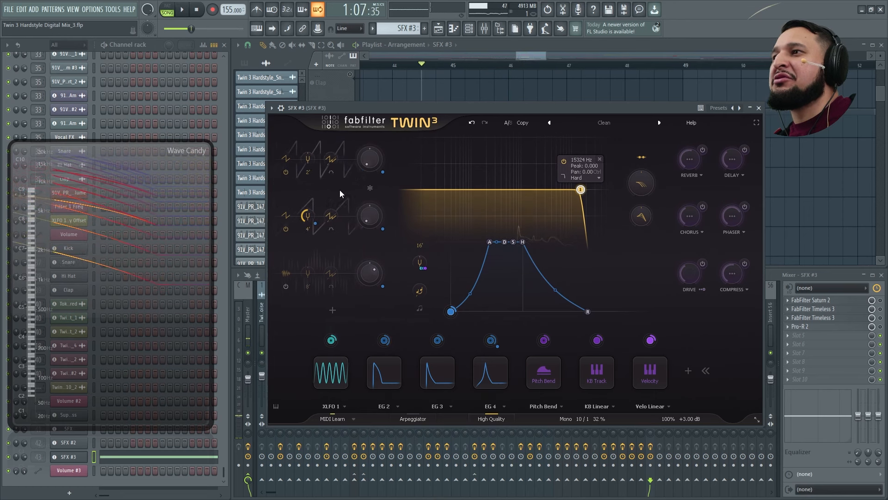
- Audition the filtered sawtooth sound briefly, then switch Osc 2 and Osc 3 to square waveforms and play SFX #3 for comparison
{"action": "left_click", "coordinate": [288, 160]}
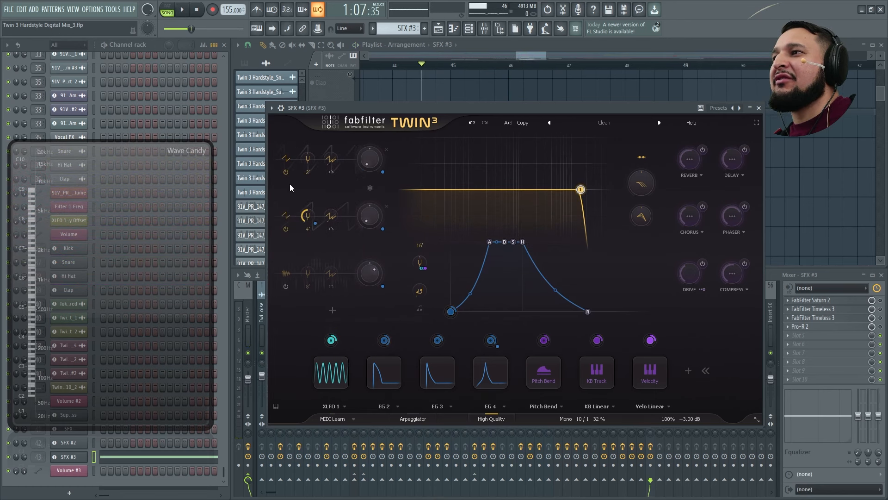
{"action": "key", "text": "space"}
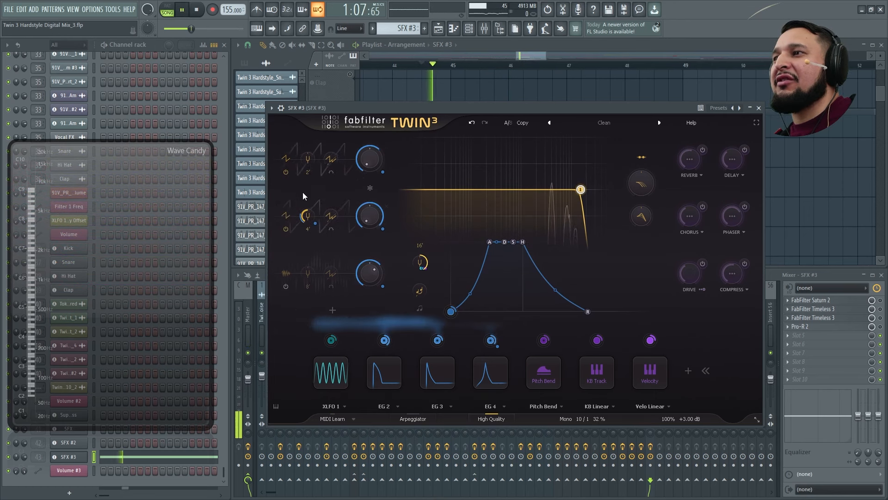
{"action": "key", "text": "space"}
{"action": "left_click", "coordinate": [285, 161]}
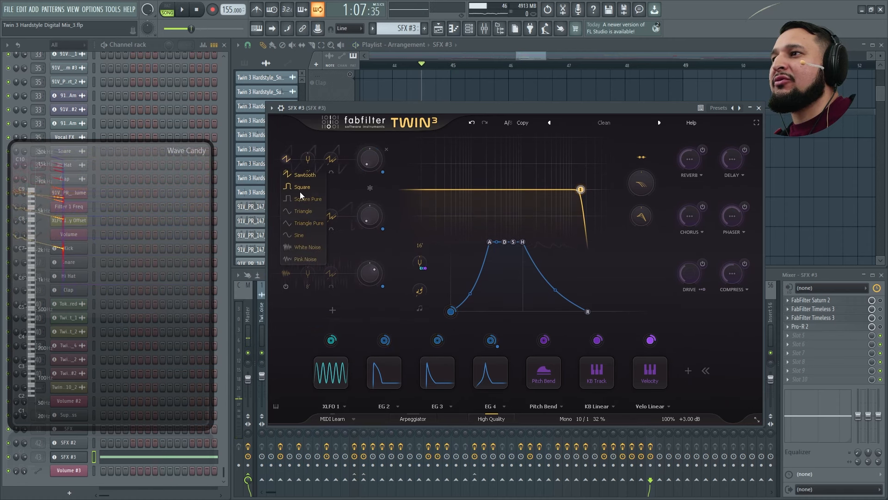
{"action": "left_click", "coordinate": [300, 188]}
{"action": "left_click", "coordinate": [293, 225]}
{"action": "left_click", "coordinate": [317, 253]}
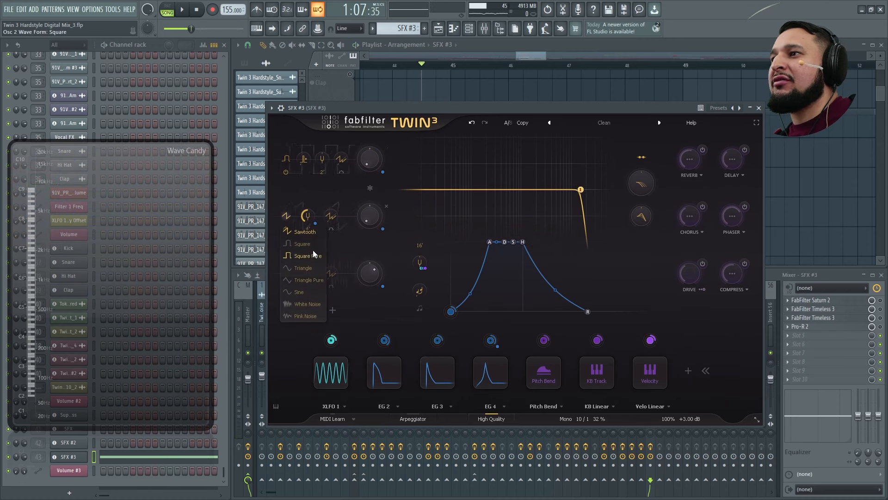
{"action": "key", "text": "space"}
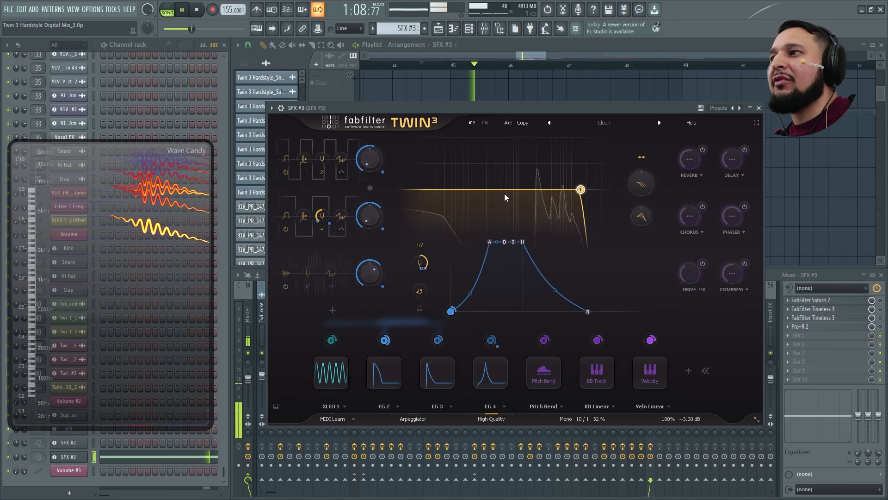
{"action": "key", "text": "space"}
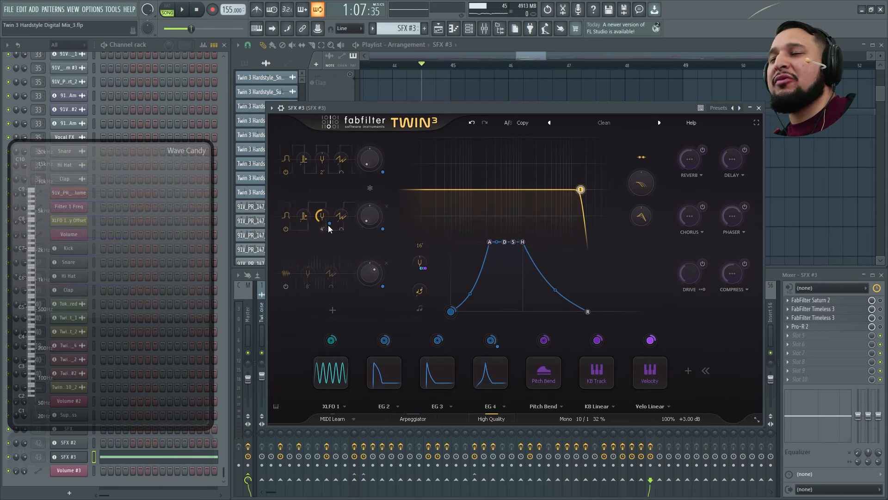
- Release the playlist solo so all tracks are unmuted, and audition SFX #3 within the full mix
{"action": "left_click_drag", "start_coordinate": [159, 259], "coordinate": [244, 211]}
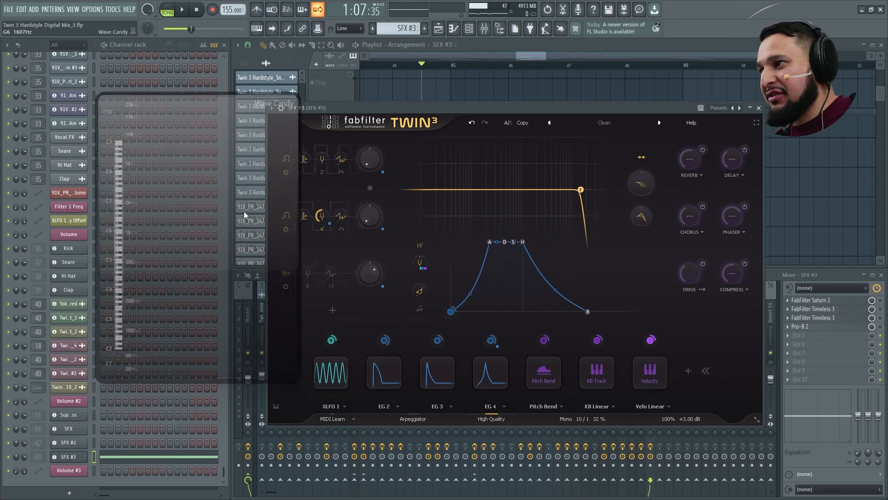
{"action": "right_click", "coordinate": [350, 75]}
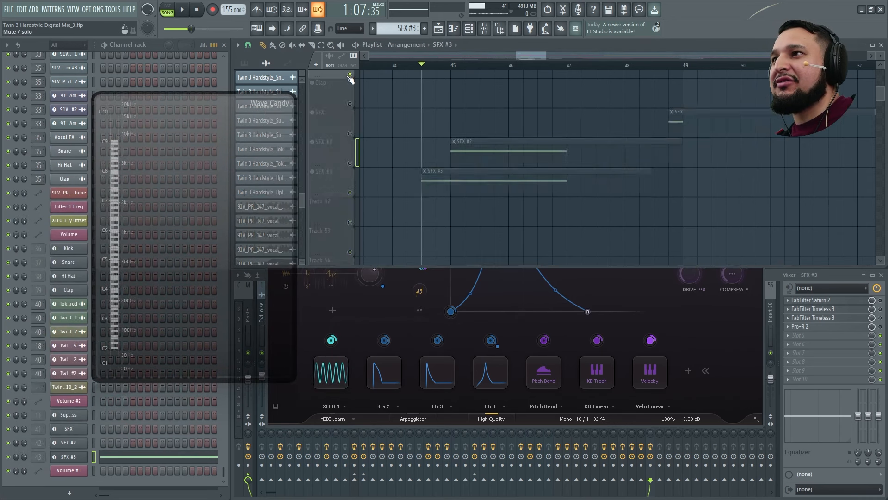
{"action": "right_click", "coordinate": [350, 74]}
{"action": "key", "text": "space"}
{"action": "left_click", "coordinate": [625, 296]}
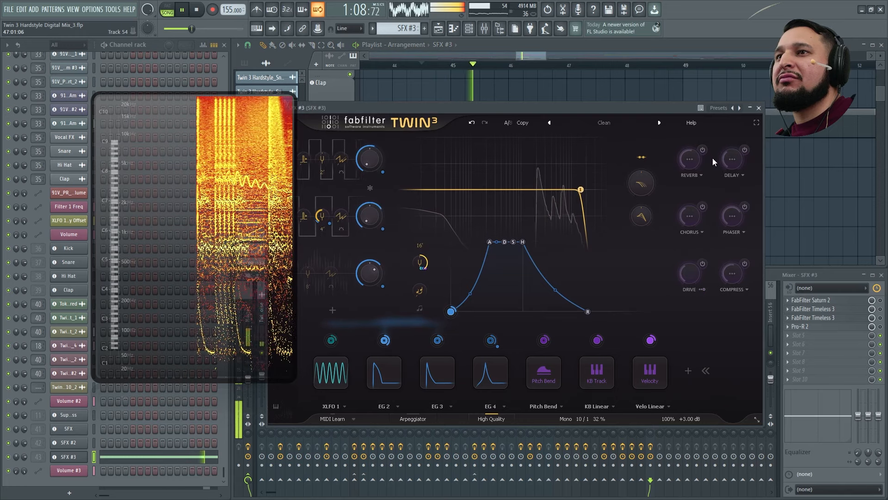
{"action": "key", "text": "space"}
- Enable the Reverb, Chorus and Compress effects for SFX #3 and audition the result in the full mix
{"action": "left_click", "coordinate": [703, 150]}
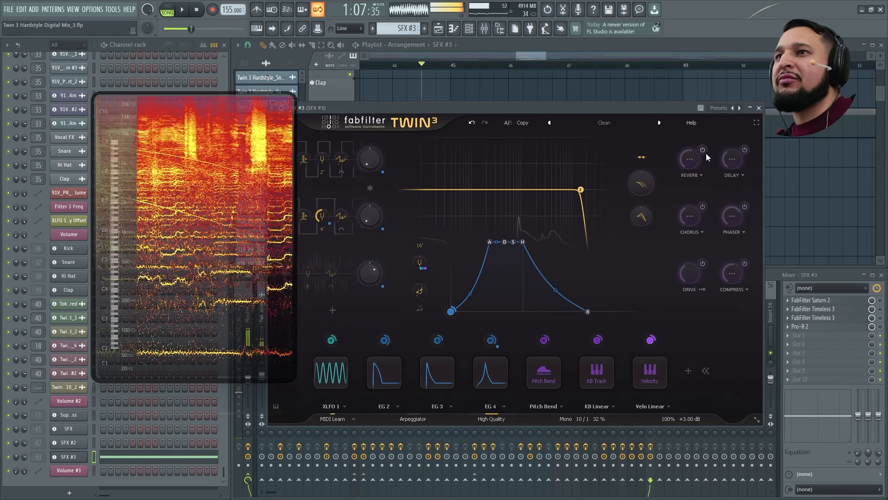
{"action": "left_click", "coordinate": [702, 207]}
{"action": "left_click", "coordinate": [745, 264]}
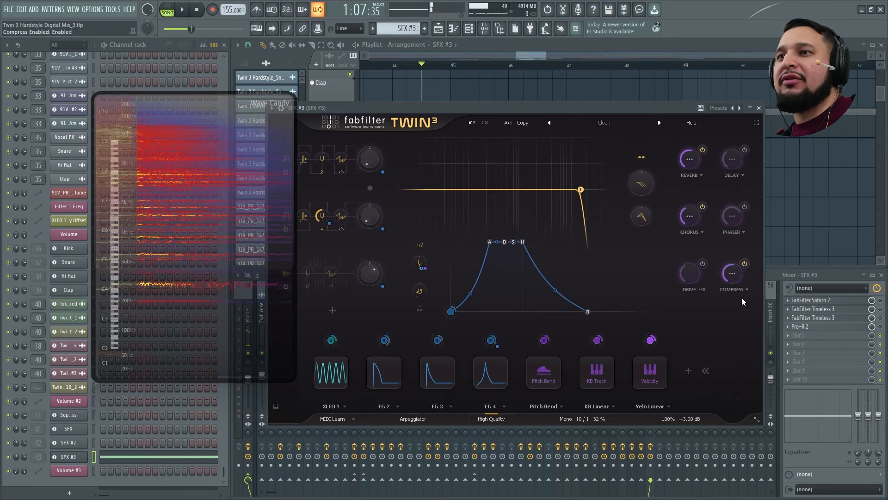
{"action": "key", "text": "space"}
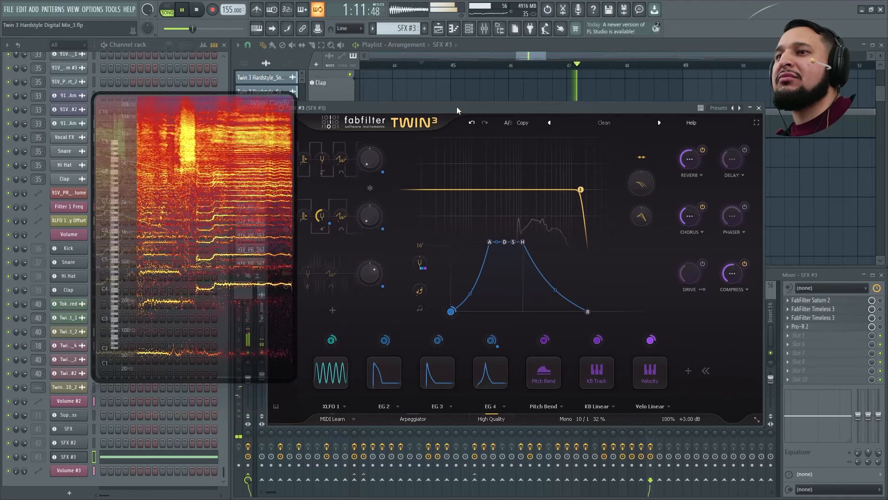
{"action": "key", "text": "space"}
{"action": "key", "text": "space"}
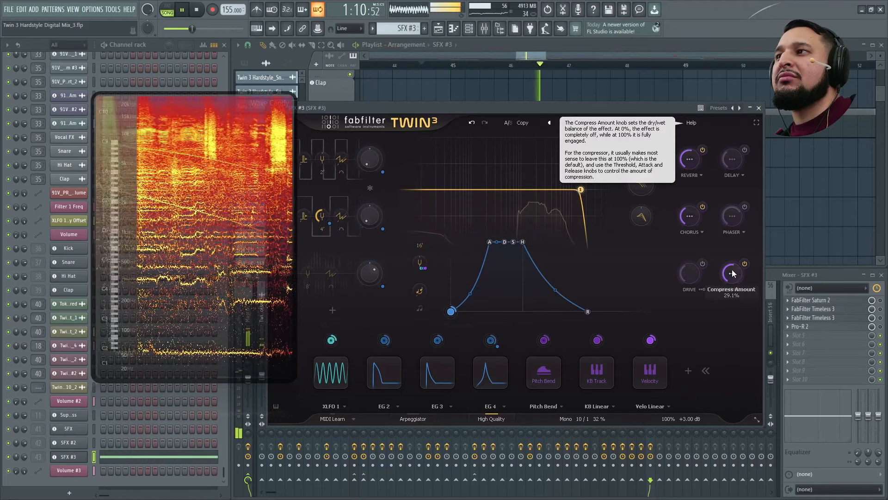
{"action": "key", "text": "space"}
- Move the Wave Candy analyzer and the SFX #3 synth window apart so they no longer overlap
{"action": "left_click_drag", "start_coordinate": [201, 213], "coordinate": [68, 234]}
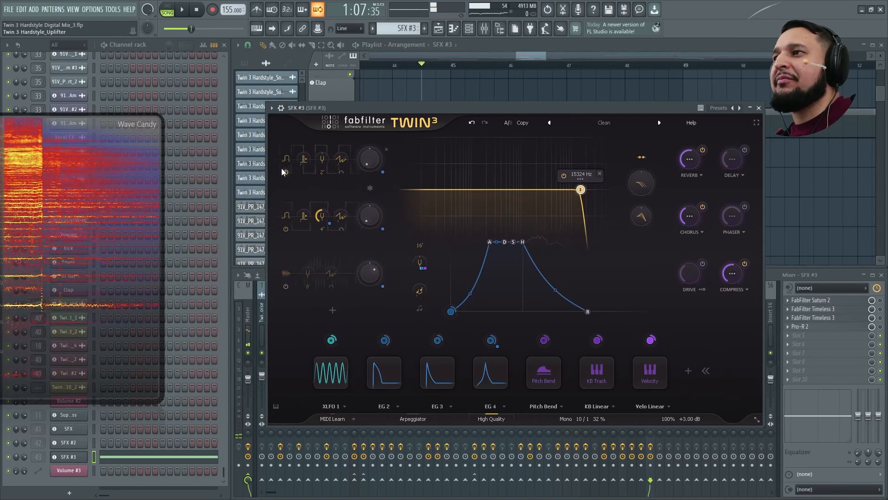
{"action": "left_click_drag", "start_coordinate": [360, 110], "coordinate": [445, 123]}
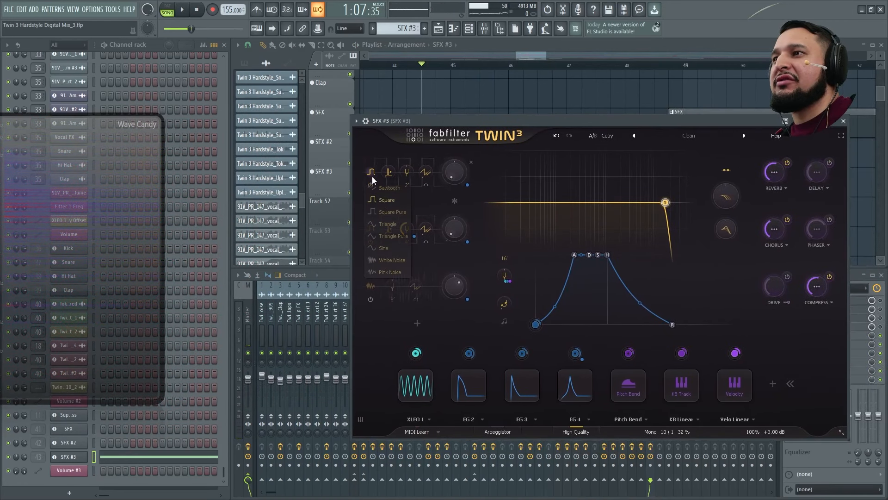
- Try the Sawtooth waveform on Osc 2 and Osc 3 with the effects on, playing the full mix
{"action": "left_click", "coordinate": [383, 234]}
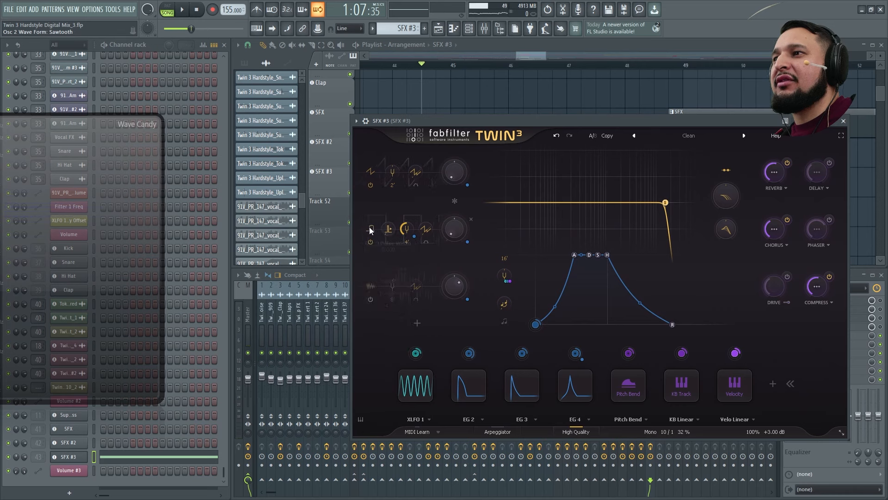
{"action": "left_click", "coordinate": [370, 230]}
{"action": "left_click", "coordinate": [382, 246]}
{"action": "key", "text": "space"}
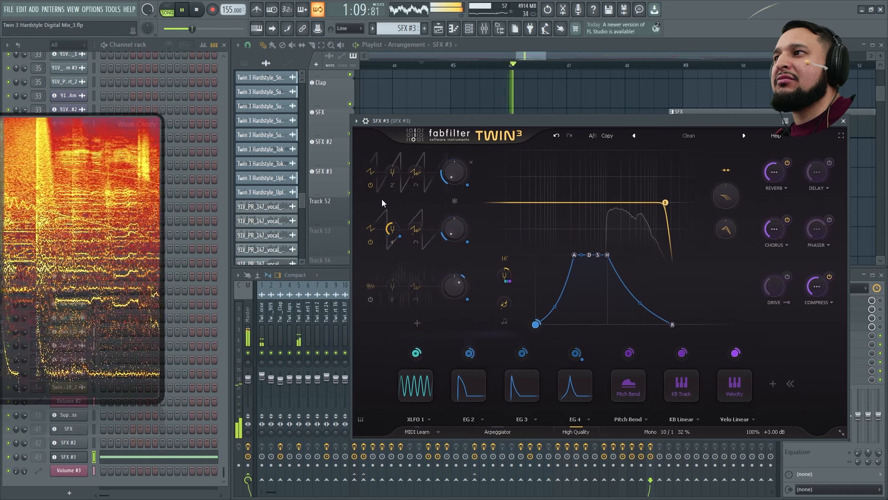
{"action": "key", "text": "space"}
- Set Osc 2 and Osc 3 to the Square waveform, play the full mix, and close the SFX #3 synth window
{"action": "left_click", "coordinate": [370, 171]}
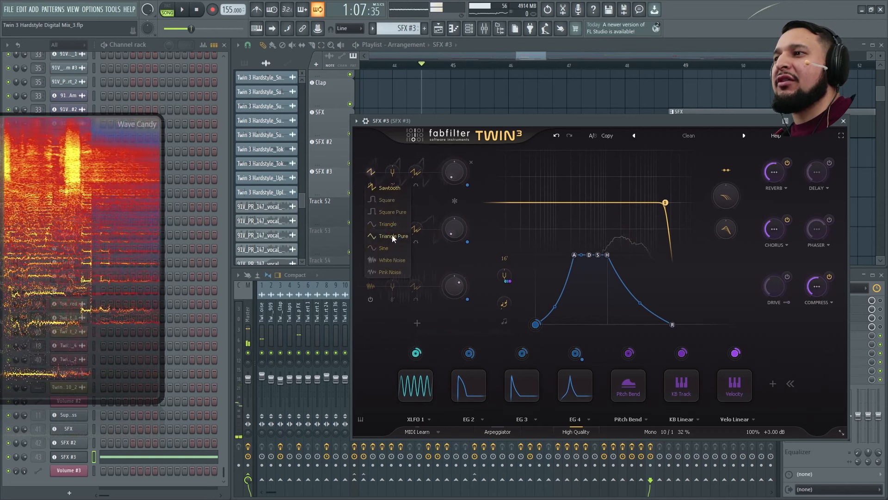
{"action": "left_click", "coordinate": [387, 199]}
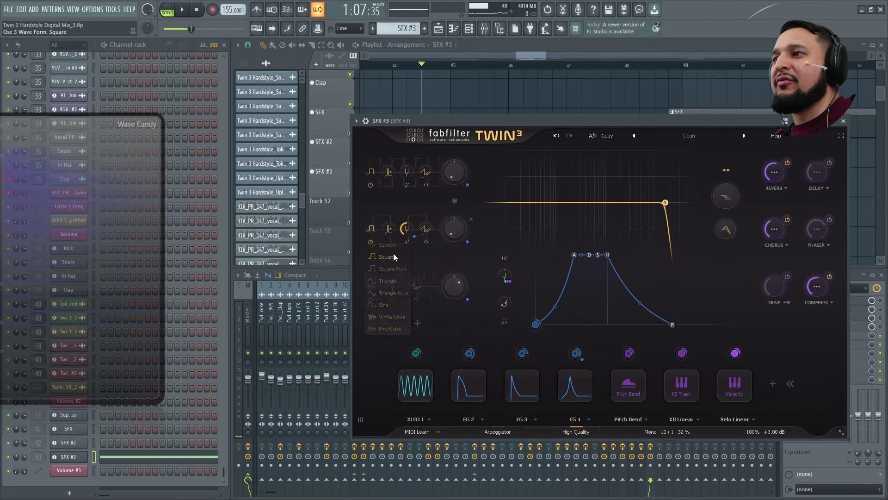
{"action": "left_click", "coordinate": [389, 257]}
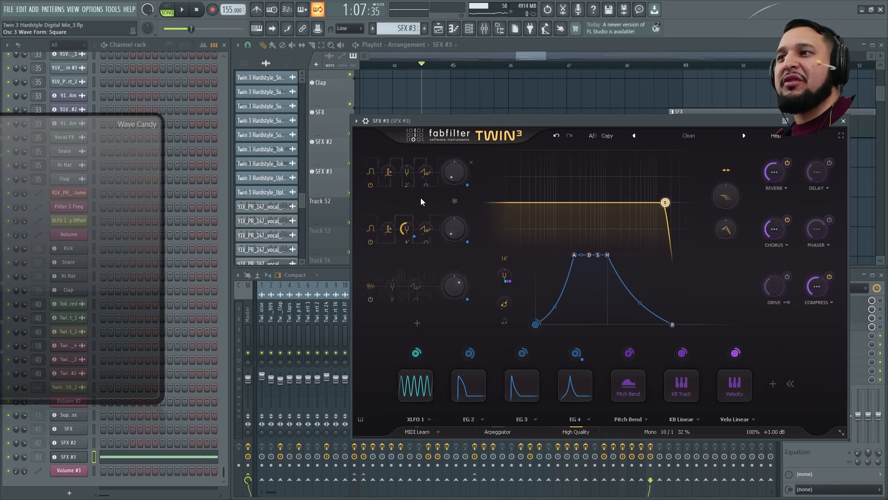
{"action": "key", "text": "space"}
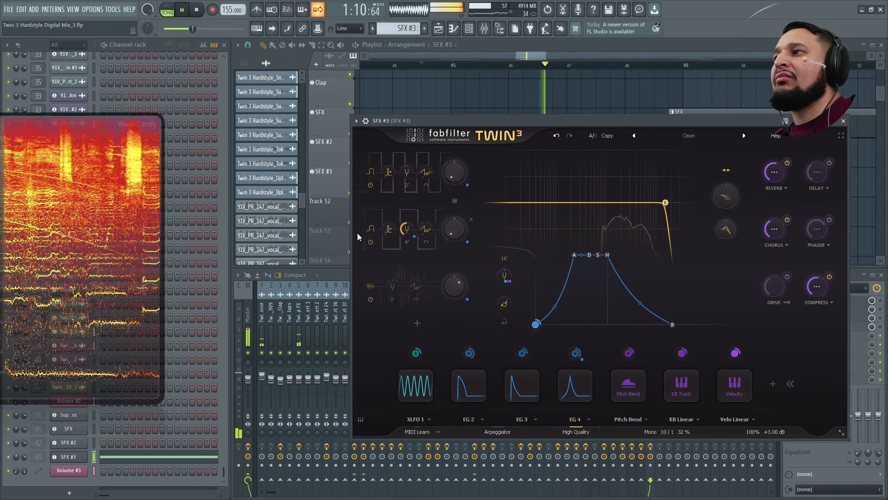
{"action": "left_click", "coordinate": [844, 121]}
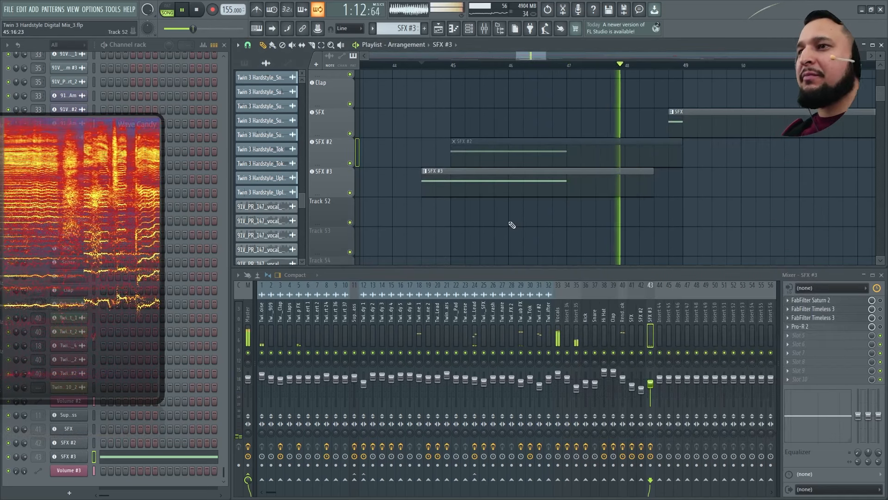
- Mute the SFX #3 clip, unmute the SFX #2 clip, and play the full mix from the SFX section
{"action": "key", "text": "space"}
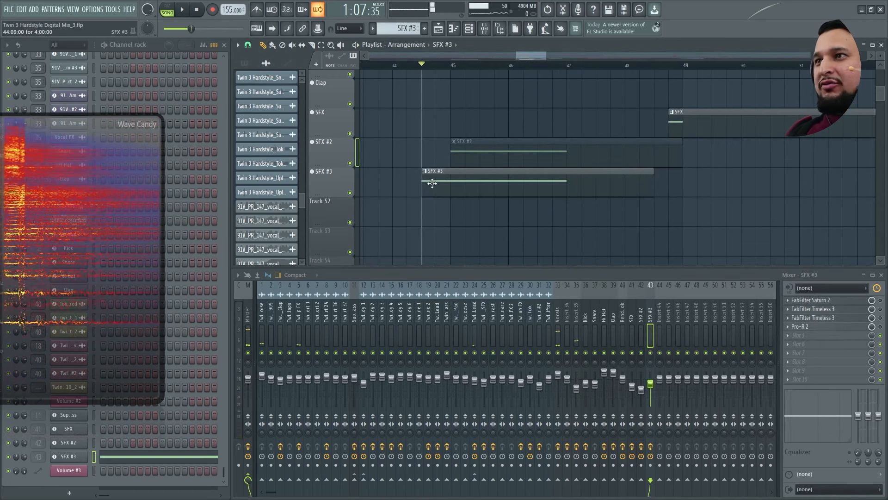
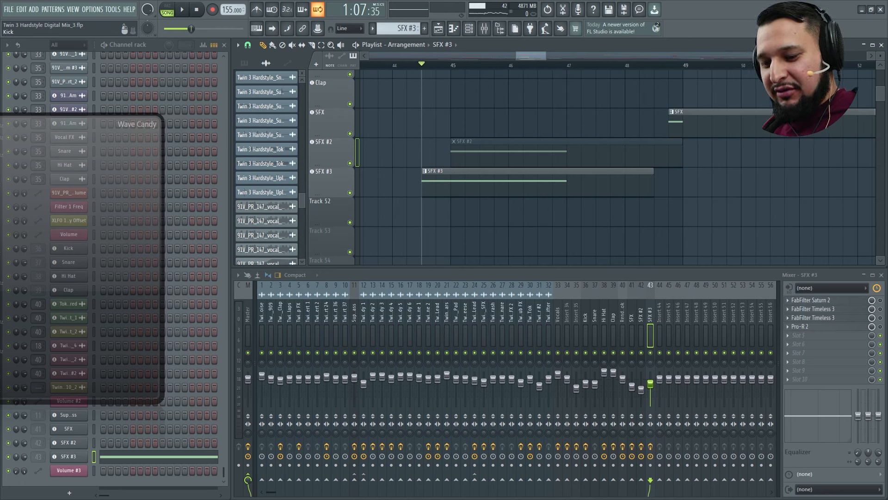
{"action": "key", "text": "t"}
{"action": "left_click", "coordinate": [447, 182]}
{"action": "left_click", "coordinate": [472, 158]}
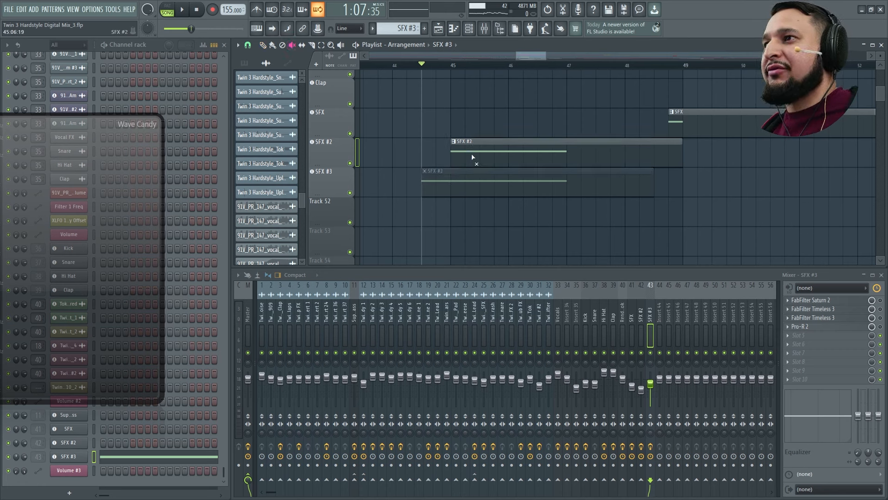
{"action": "key", "text": "space"}
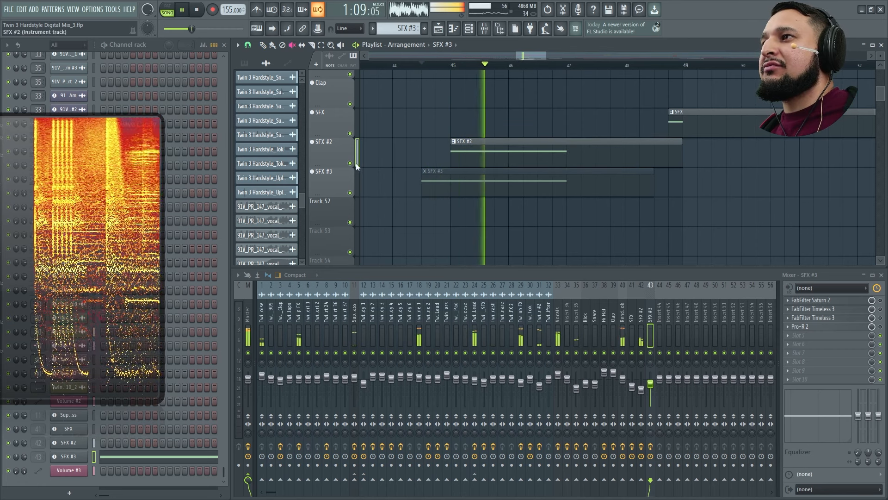
{"action": "key", "text": "space"}
- Solo the SFX #2 playlist track, audition it alone, and select its pattern clip
{"action": "left_click", "coordinate": [350, 163]}
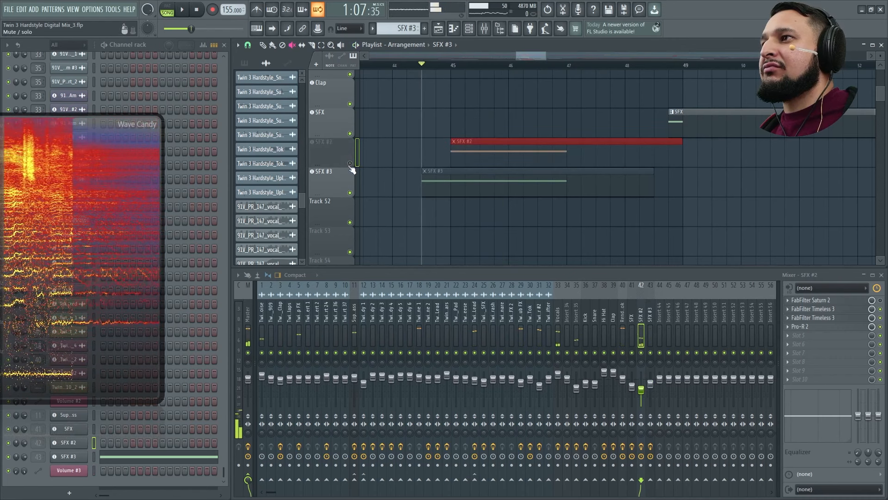
{"action": "left_click", "coordinate": [350, 163], "text": "ctrl"}
{"action": "key", "text": "space"}
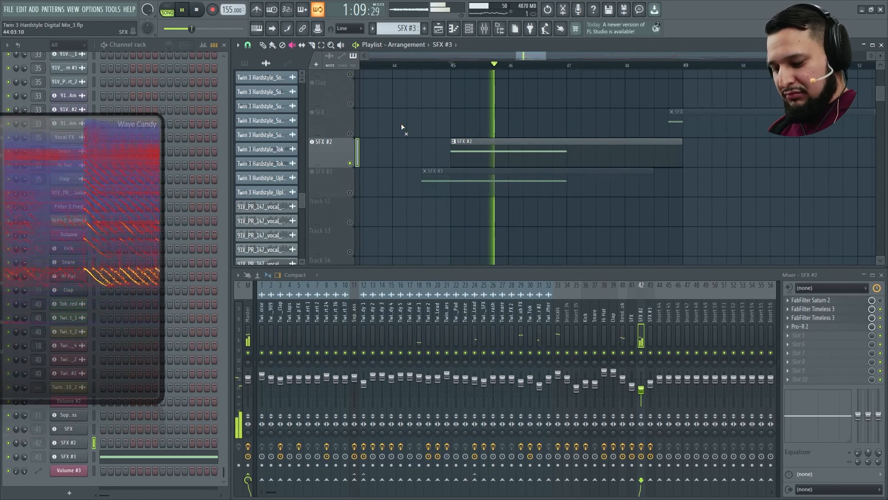
{"action": "key", "text": "p"}
{"action": "left_click", "coordinate": [493, 145]}
{"action": "key", "text": "space"}
- Close the Wave Candy analyzer and open the SFX #2 synth, moving its window clear of the mixer's effect slots
{"action": "left_click", "coordinate": [50, 250]}
{"action": "key", "text": "Escape"}
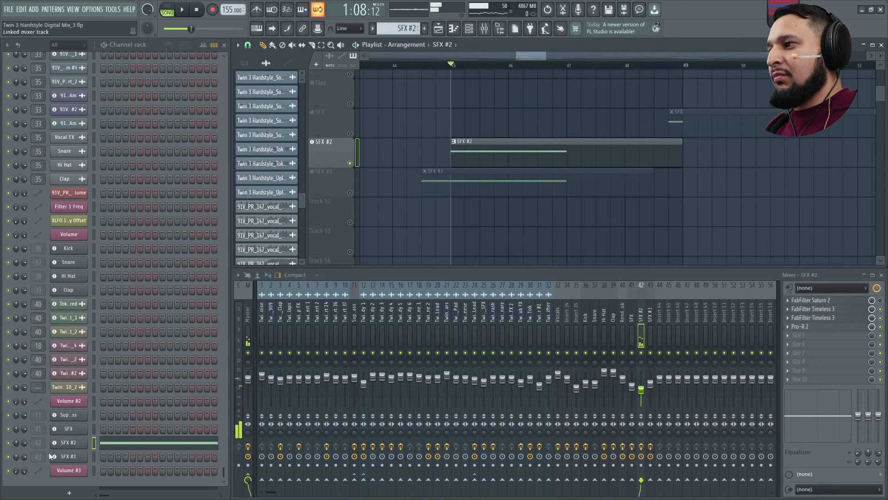
{"action": "left_click", "coordinate": [79, 444]}
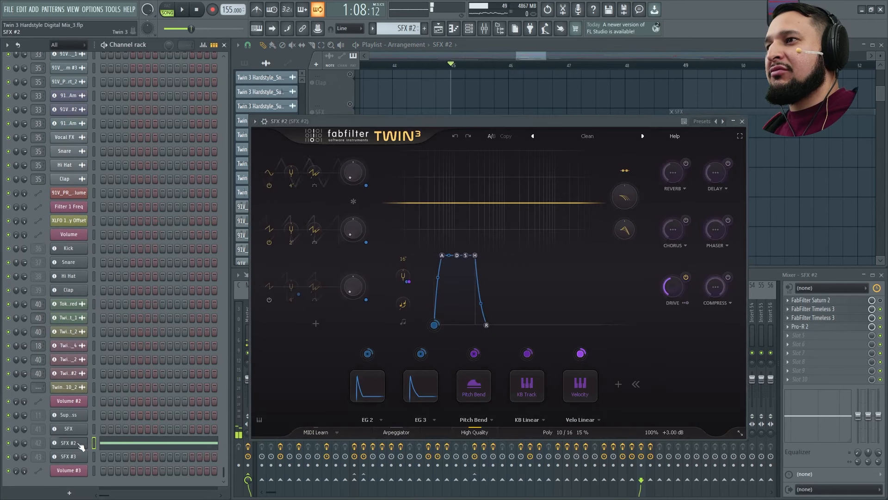
{"action": "left_click_drag", "start_coordinate": [423, 121], "coordinate": [246, 51]}
- Play SFX #2 and examine the EG 3 and EG 2 modulation targets and the Drive amount in its synth
{"action": "key", "text": "space"}
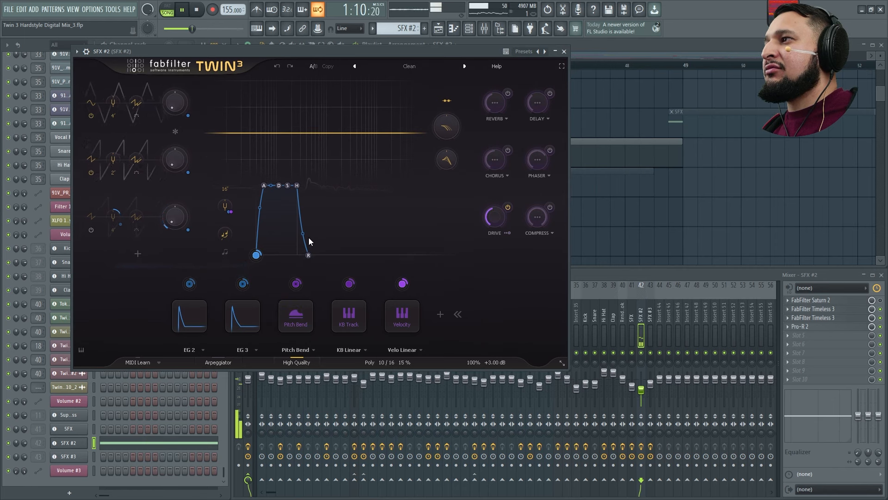
{"action": "mouse_move", "coordinate": [243, 322]}
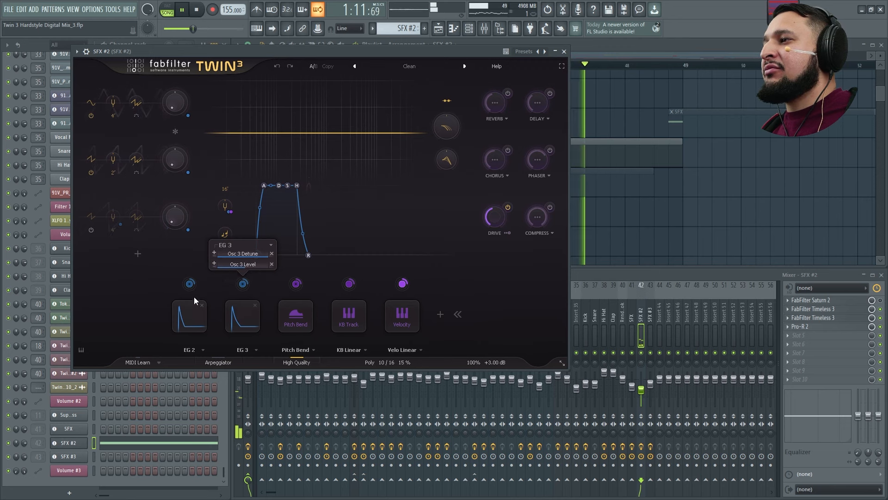
{"action": "mouse_move", "coordinate": [190, 282]}
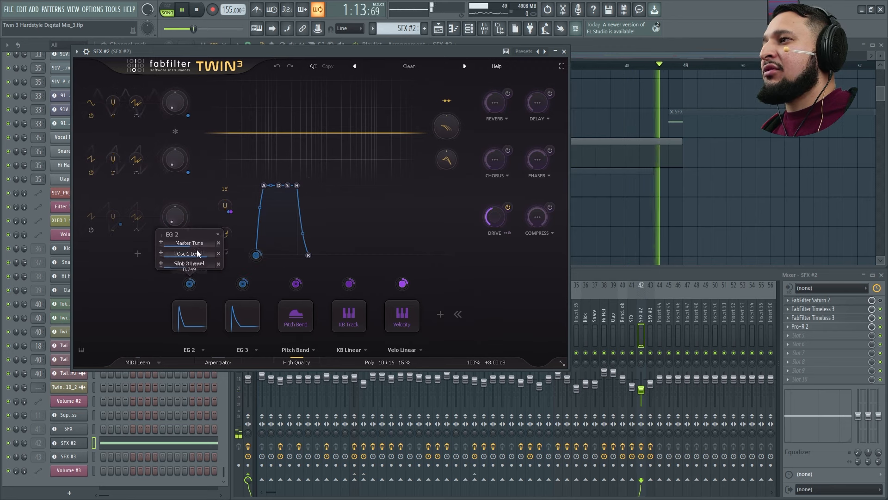
{"action": "key", "text": "space"}
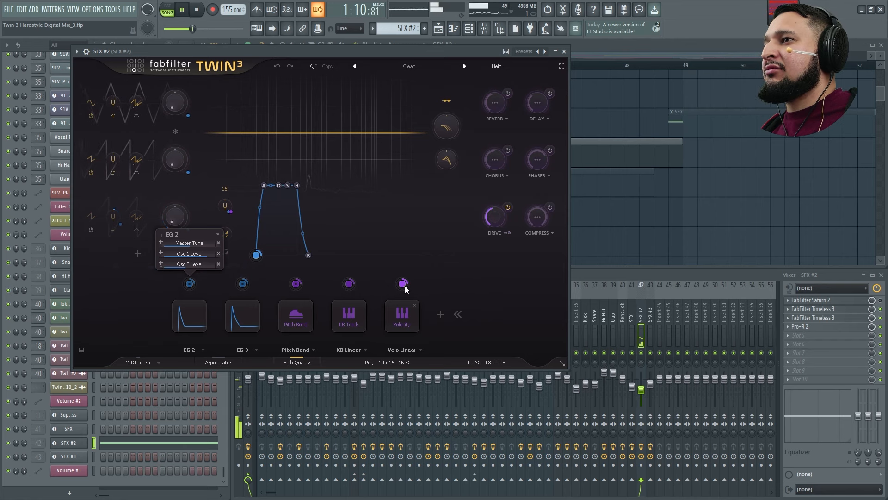
{"action": "key", "text": "space"}
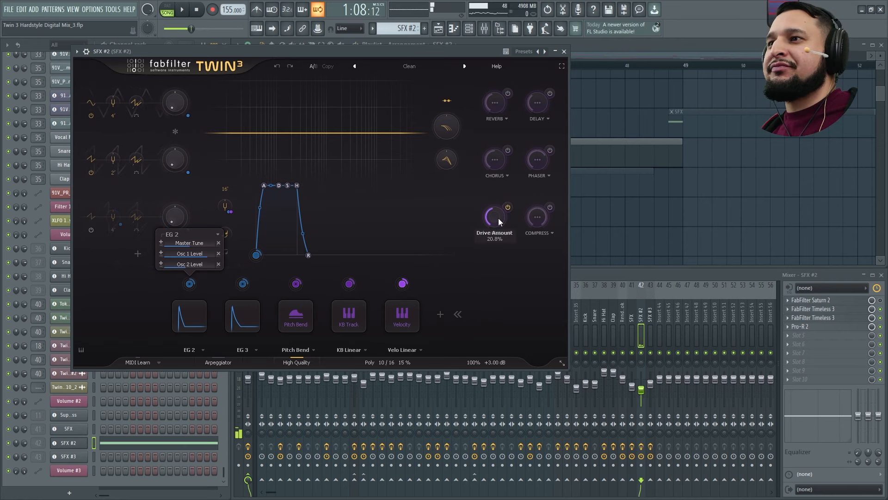
{"action": "mouse_move", "coordinate": [495, 217]}
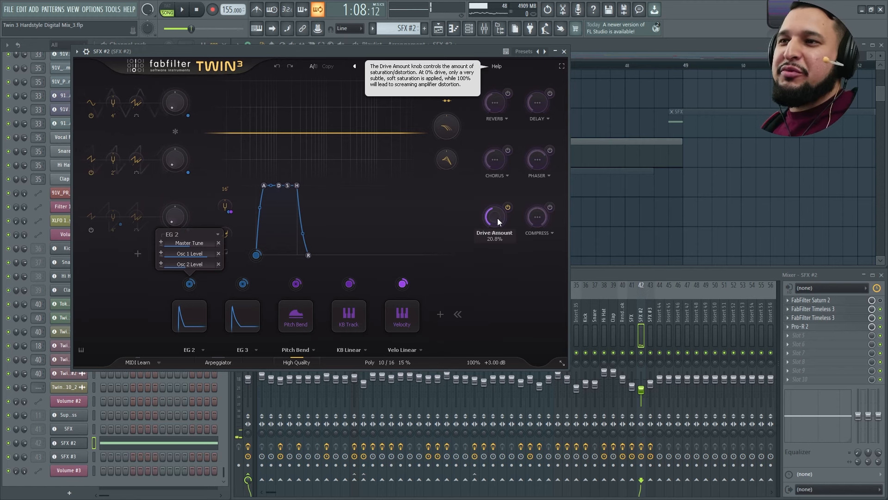
- Open both Timeless 3 delays on the SFX #2 mixer track and examine their sync settings while playing the sound
{"action": "left_click", "coordinate": [838, 318]}
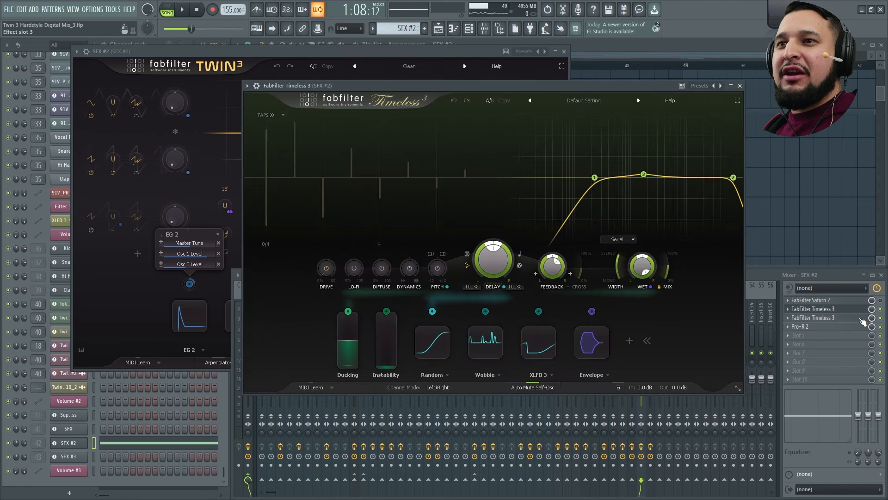
{"action": "left_click", "coordinate": [861, 319]}
{"action": "left_click", "coordinate": [553, 95]}
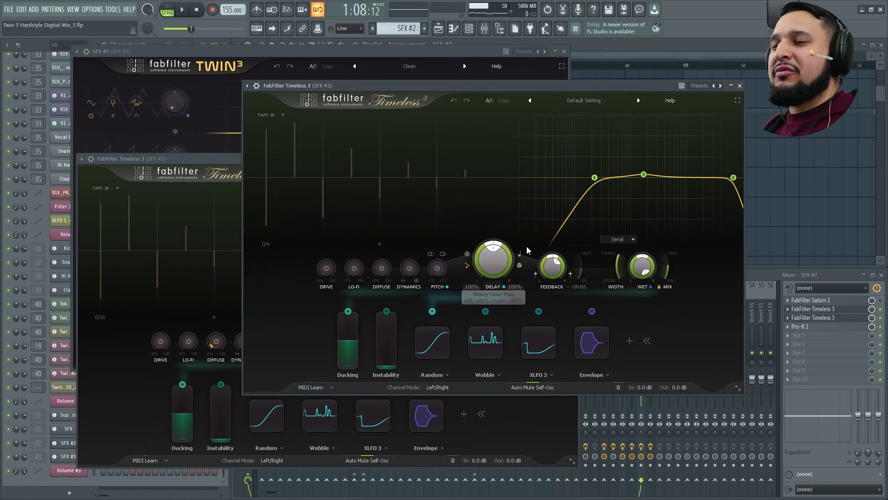
{"action": "left_click", "coordinate": [227, 158]}
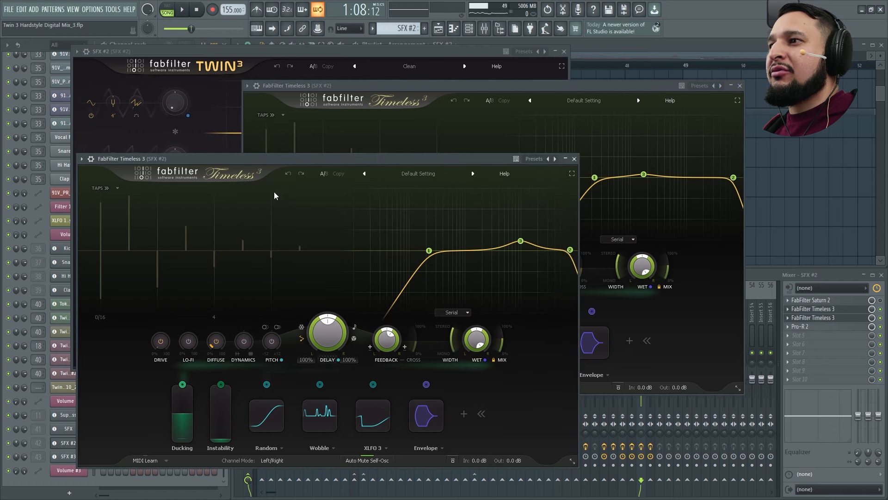
{"action": "left_click", "coordinate": [354, 327]}
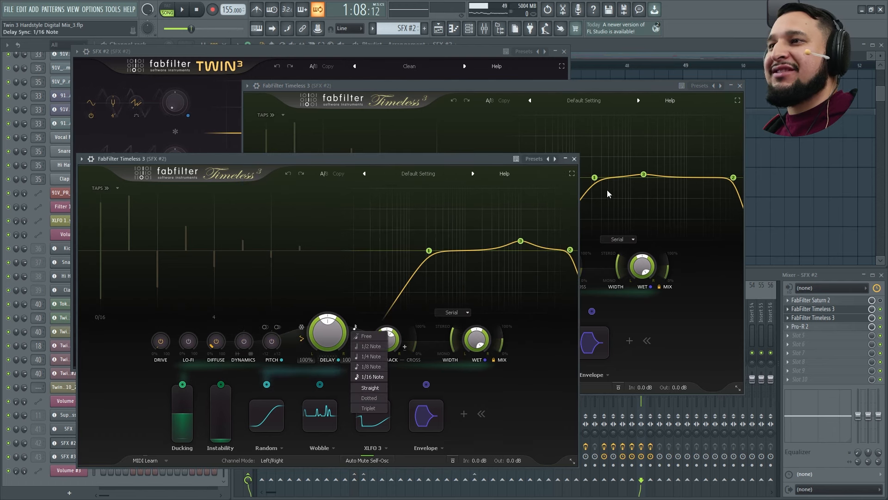
{"action": "key", "text": "space"}
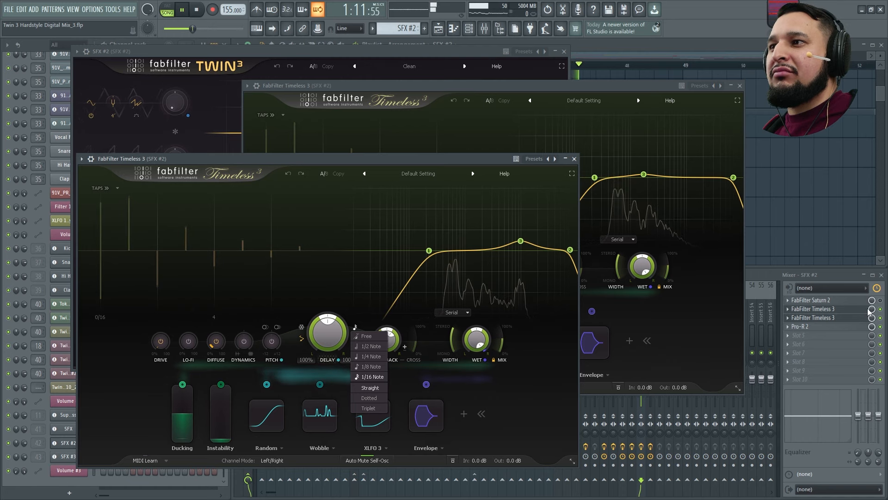
- Examine the Pro-R 2 reverb on SFX #2 during playback, then close all plugin windows
{"action": "left_click", "coordinate": [845, 328]}
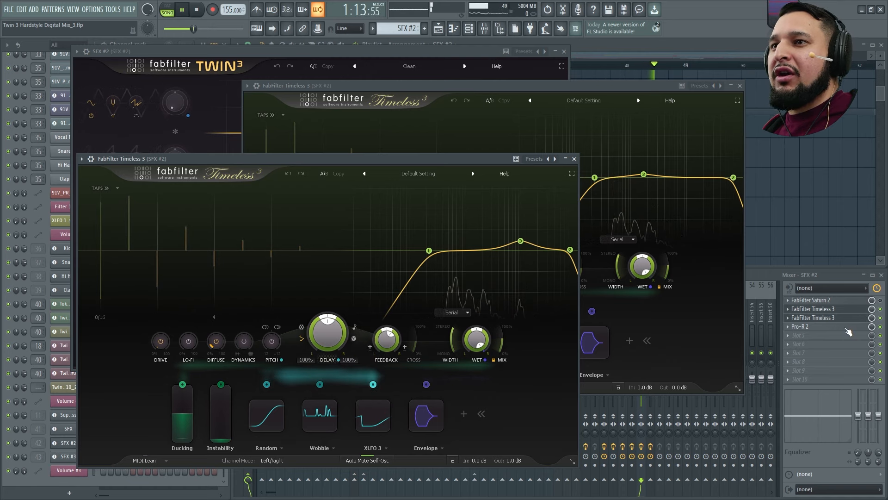
{"action": "left_click", "coordinate": [848, 327]}
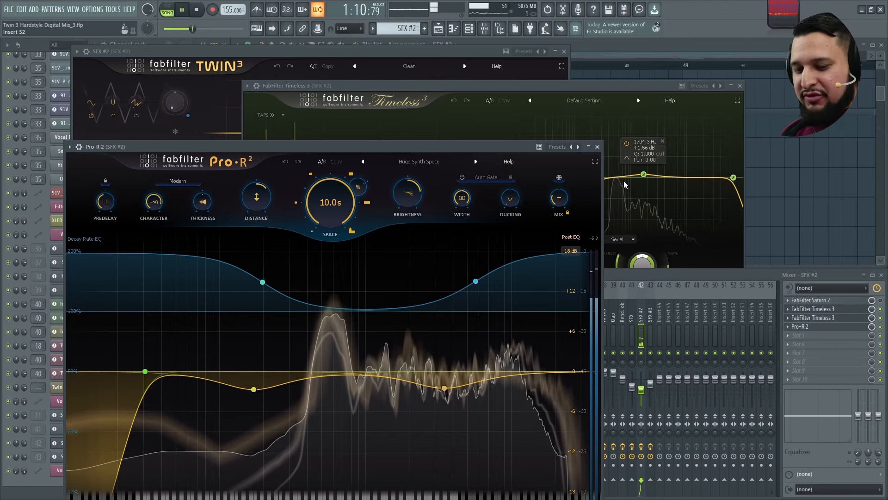
{"action": "key", "text": "alt+F12"}
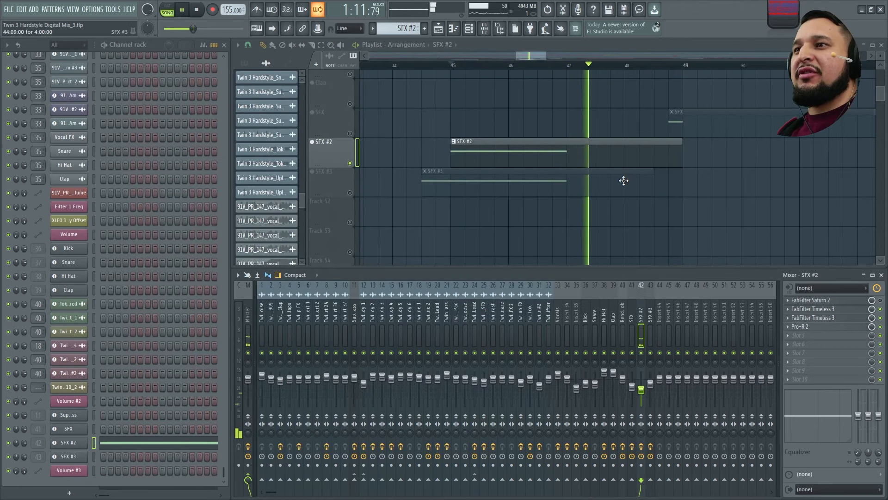
{"action": "key", "text": "space"}
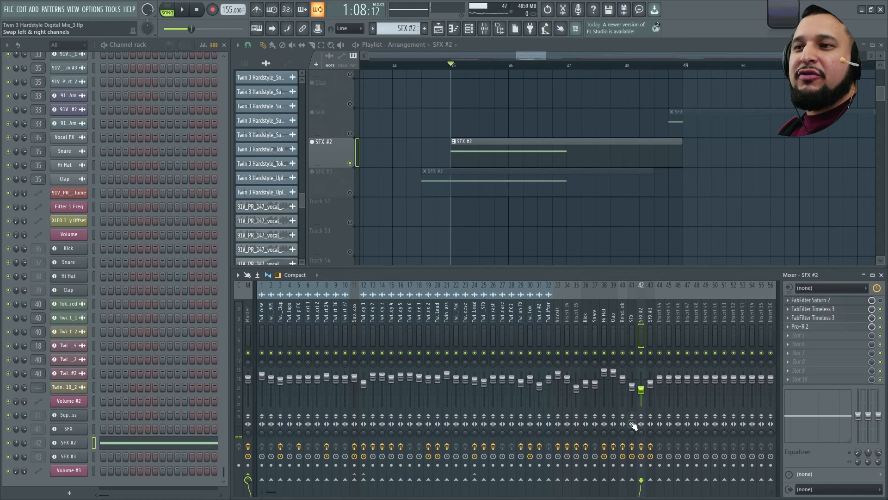
- Bypass the mixer effects on the SFX #2 track, audition the dry sound, and move the Wave Candy analyzer over the playlist
{"action": "key", "text": "space"}
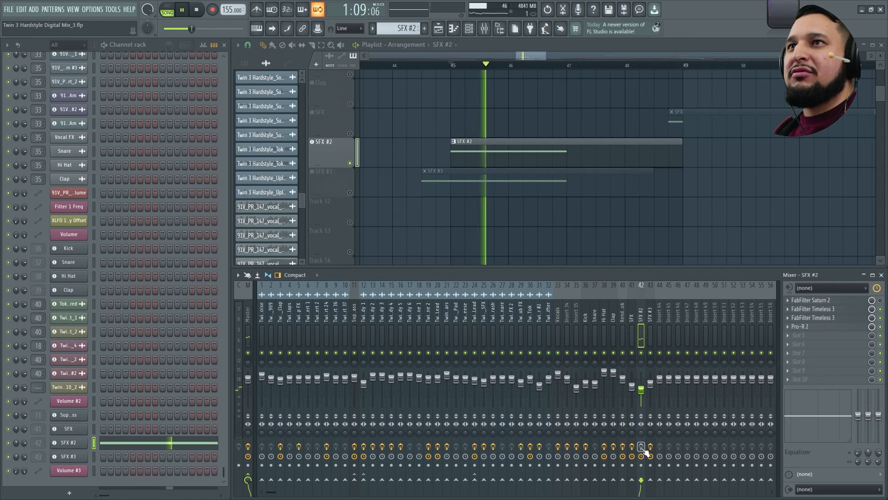
{"action": "key", "text": "space"}
{"action": "key", "text": "space"}
{"action": "left_click_drag", "start_coordinate": [121, 245], "coordinate": [370, 190]}
{"action": "key", "text": "space"}
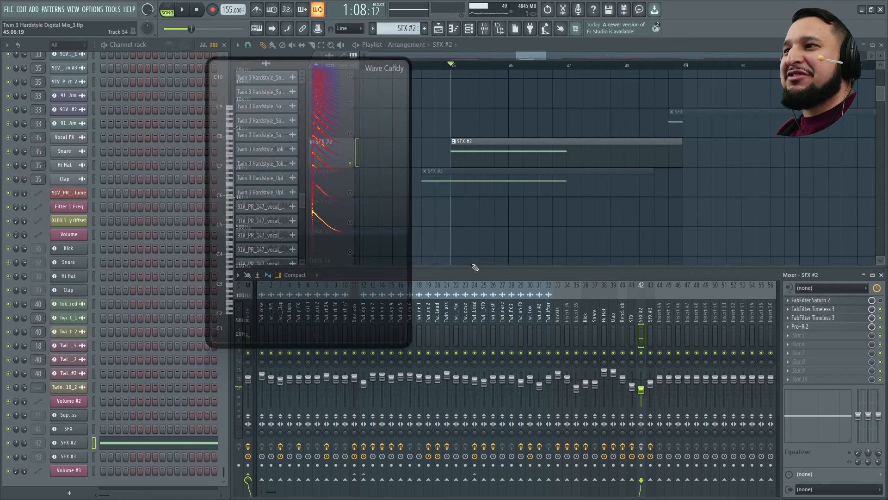
- Enable the SFX #2 synth's Reverb and Delay, set delay filter 2 to 1677.1 Hz, adjust the delay sync, and audition the result
{"action": "left_click", "coordinate": [81, 444]}
{"action": "key", "text": "space"}
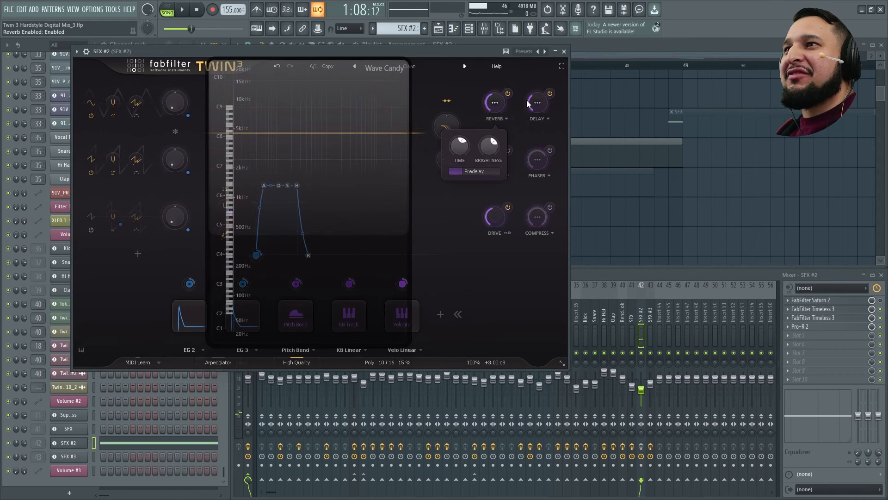
{"action": "mouse_move", "coordinate": [538, 104]}
{"action": "left_click_drag", "start_coordinate": [467, 182], "coordinate": [490, 176]}
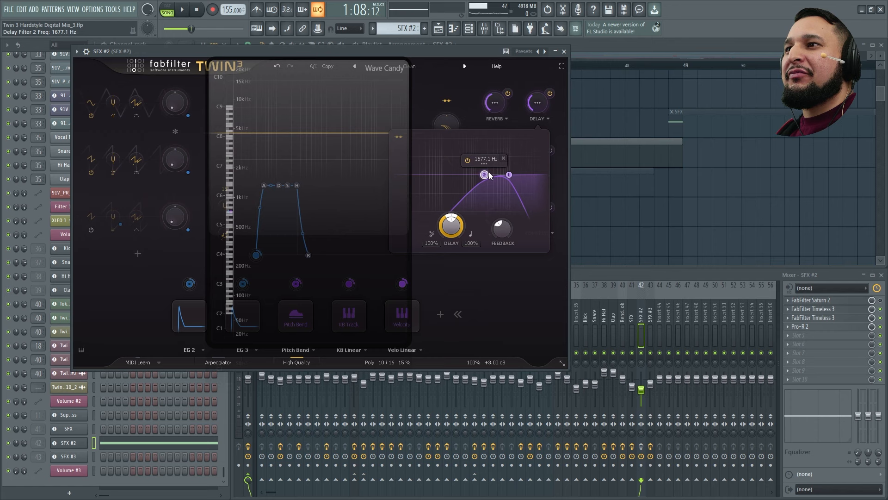
{"action": "left_click", "coordinate": [470, 234]}
{"action": "left_click", "coordinate": [497, 283]}
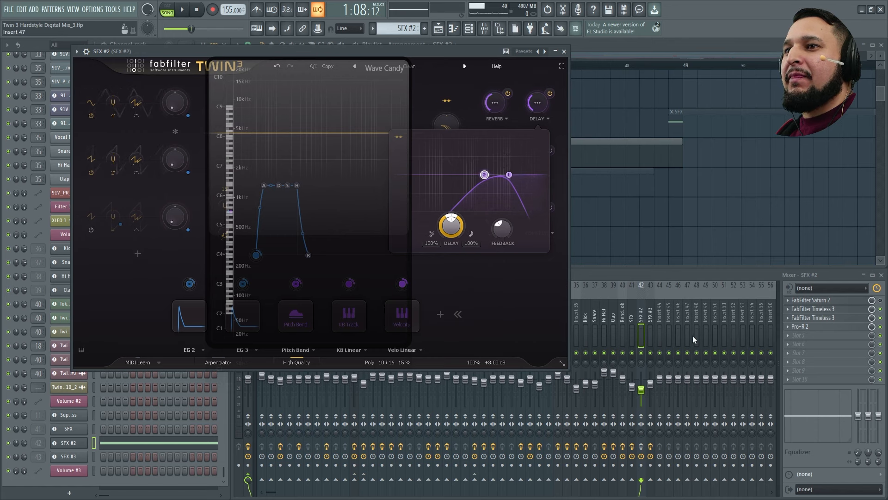
{"action": "key", "text": "space"}
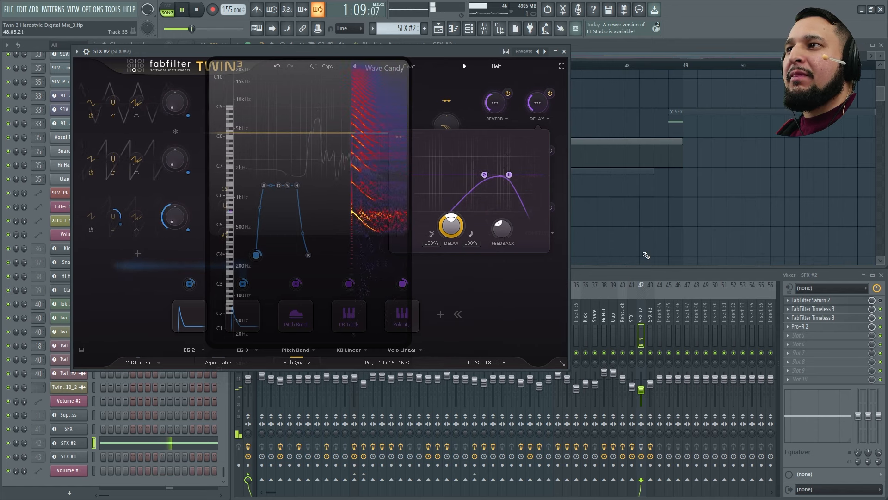
- Lower the frequency of delay filter 2, set delay filter 1 to 4409.9 Hz, and set the delay feedback to 98.4%
{"action": "left_click_drag", "start_coordinate": [502, 225], "coordinate": [503, 196]}
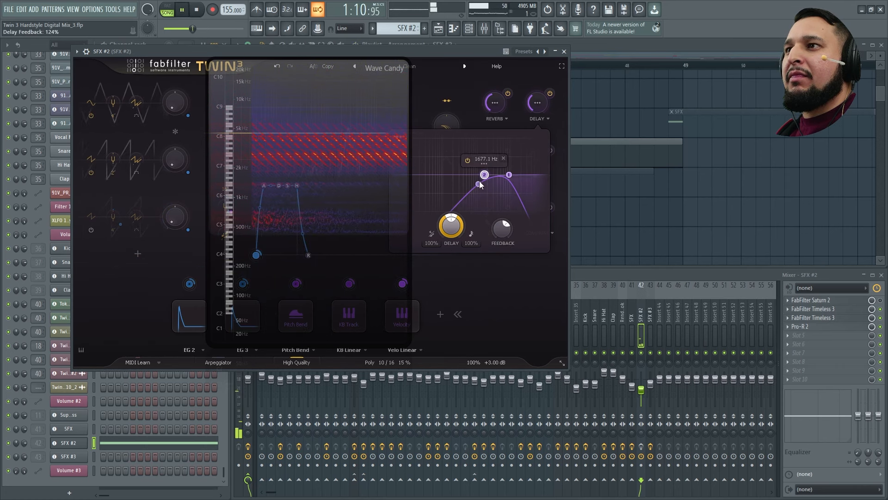
{"action": "left_click_drag", "start_coordinate": [479, 184], "coordinate": [453, 184]}
{"action": "left_click_drag", "start_coordinate": [507, 181], "coordinate": [496, 180]}
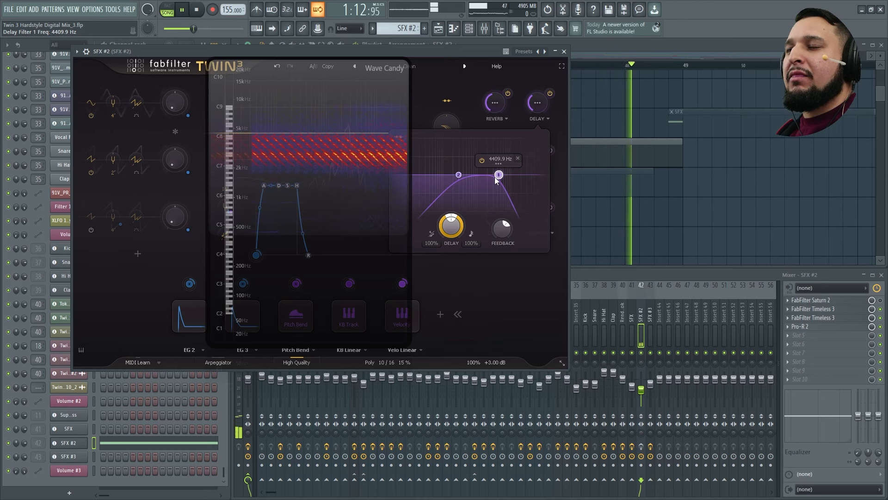
{"action": "left_click_drag", "start_coordinate": [504, 238], "coordinate": [503, 254]}
{"action": "key", "text": "space"}
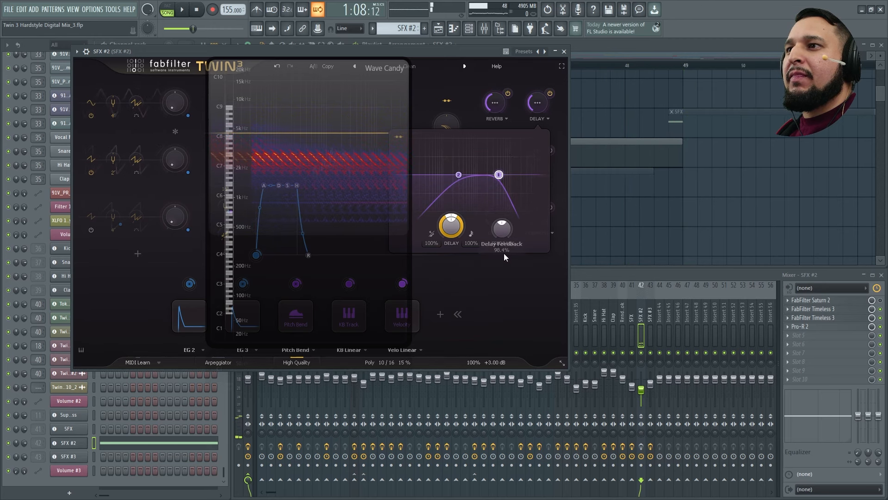
- Raise the upper delay filter's frequency to 9957.5 Hz while playing SFX #2
{"action": "key", "text": "space"}
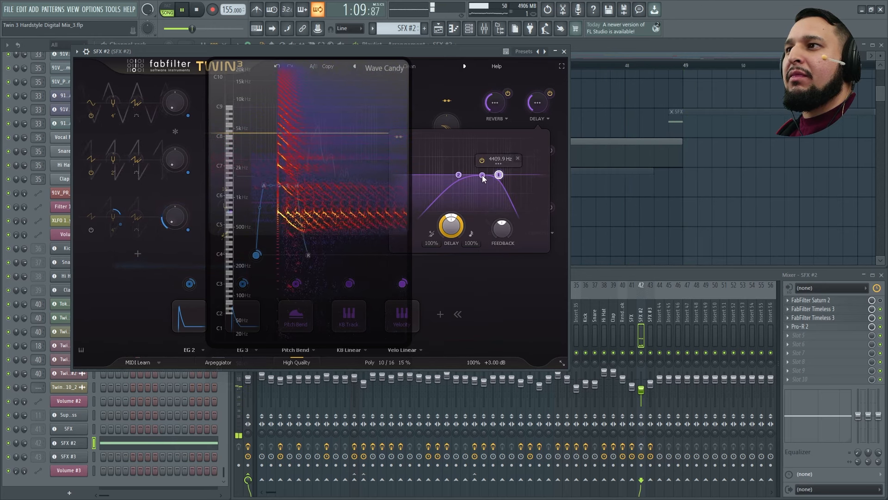
{"action": "left_click_drag", "start_coordinate": [483, 178], "coordinate": [514, 176]}
{"action": "left_click", "coordinate": [497, 176]}
{"action": "left_click", "coordinate": [508, 175]}
{"action": "key", "text": "space"}
- Set the SFX #2 synth's reverb time to 8.819 sec and lower the reverb brightness during playback
{"action": "left_click", "coordinate": [495, 103]}
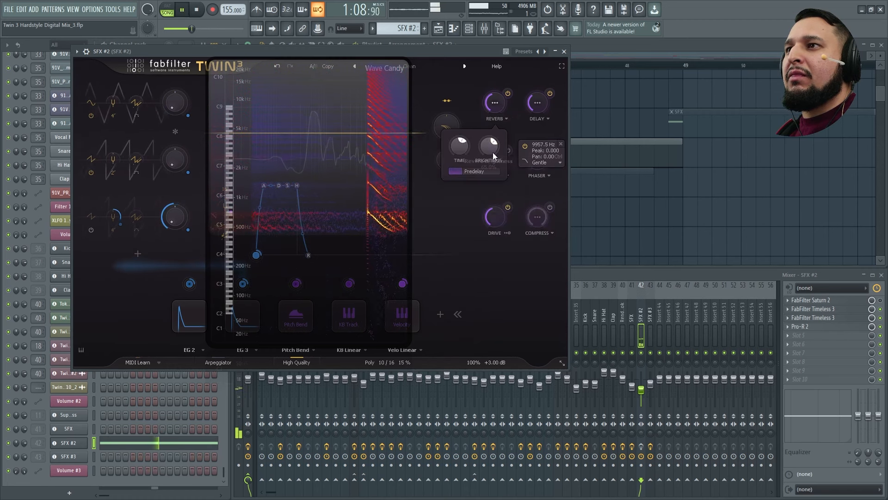
{"action": "left_click_drag", "start_coordinate": [464, 147], "coordinate": [470, 67]}
{"action": "left_click_drag", "start_coordinate": [486, 125], "coordinate": [463, 146]}
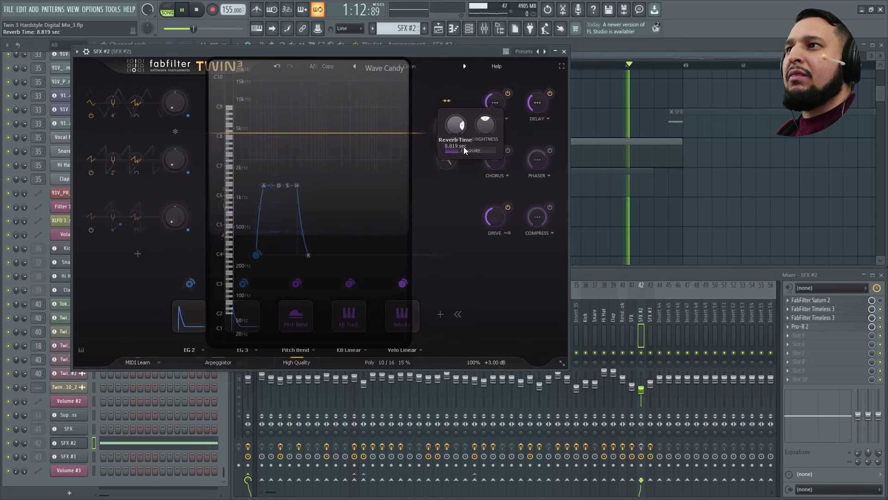
- Set the SFX #2 synth's reverb time to 9.491 sec and the delay feedback to 98.2% during playback
{"action": "key", "text": "space"}
{"action": "key", "text": "space"}
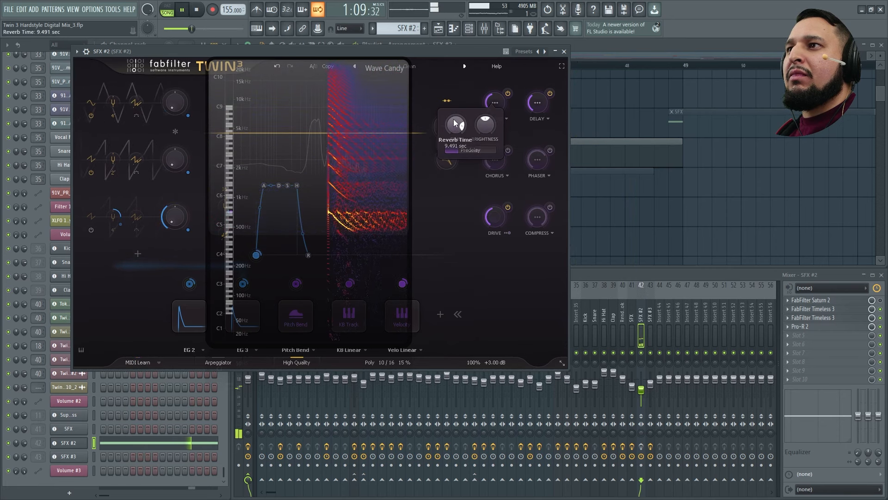
{"action": "left_click", "coordinate": [532, 106]}
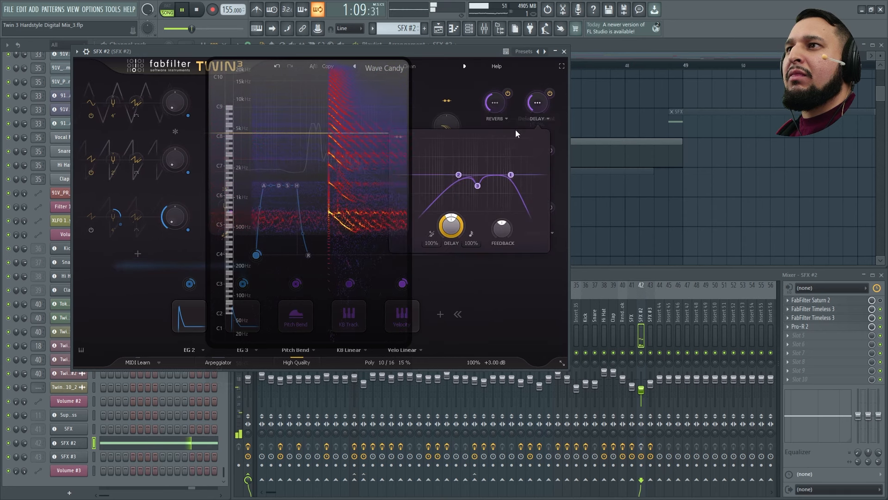
{"action": "left_click_drag", "start_coordinate": [504, 230], "coordinate": [504, 233]}
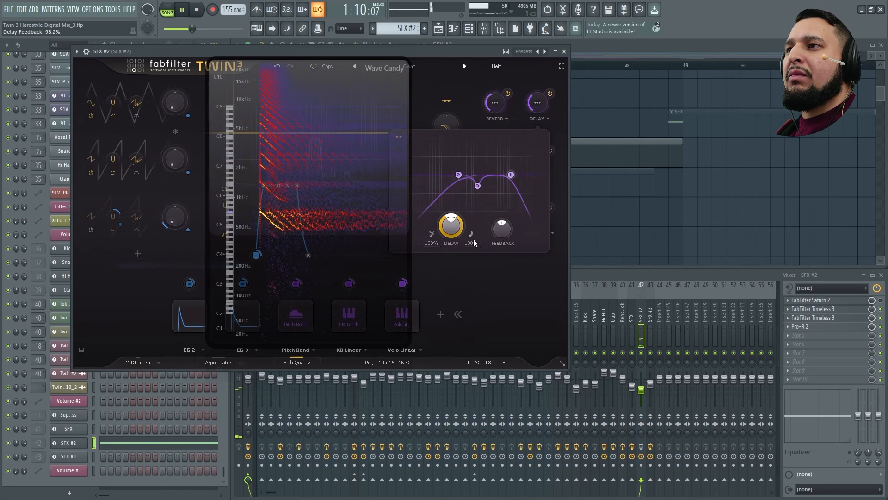
{"action": "key", "text": "space"}
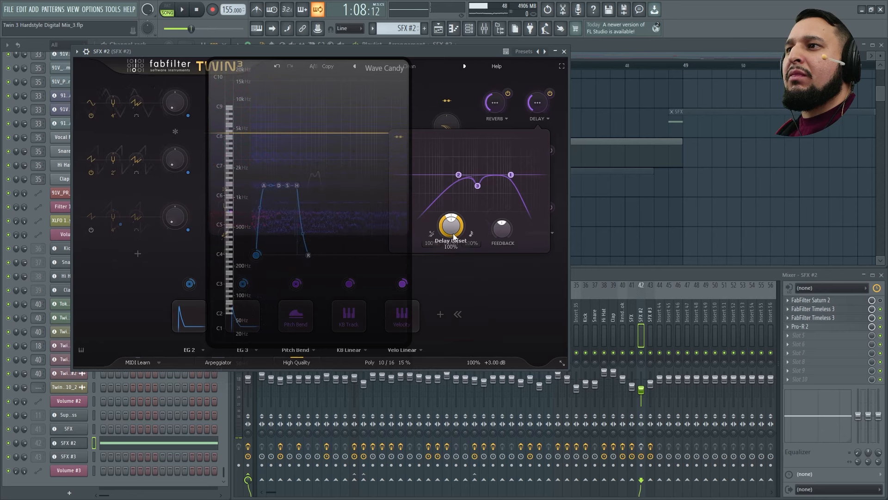
- Raise the upper delay filter's frequency to 75616 Hz, restarting playback between adjustments to hear SFX #2
{"action": "left_click", "coordinate": [457, 262]}
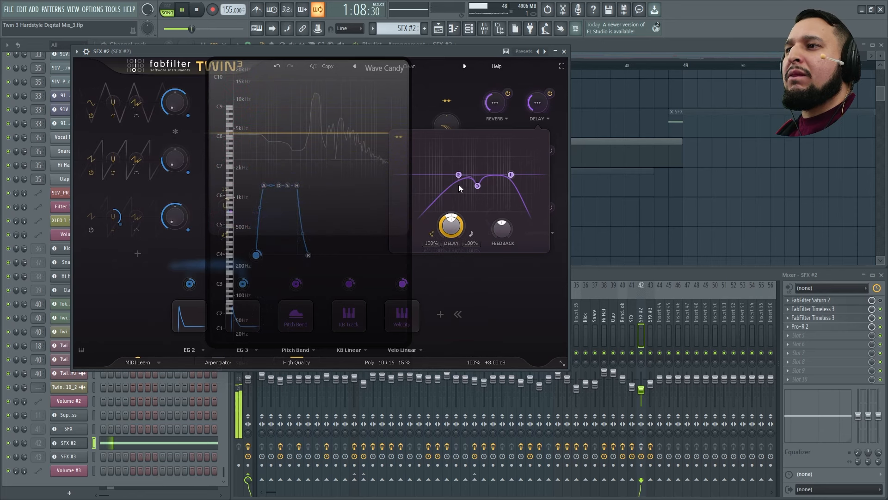
{"action": "key", "text": "space"}
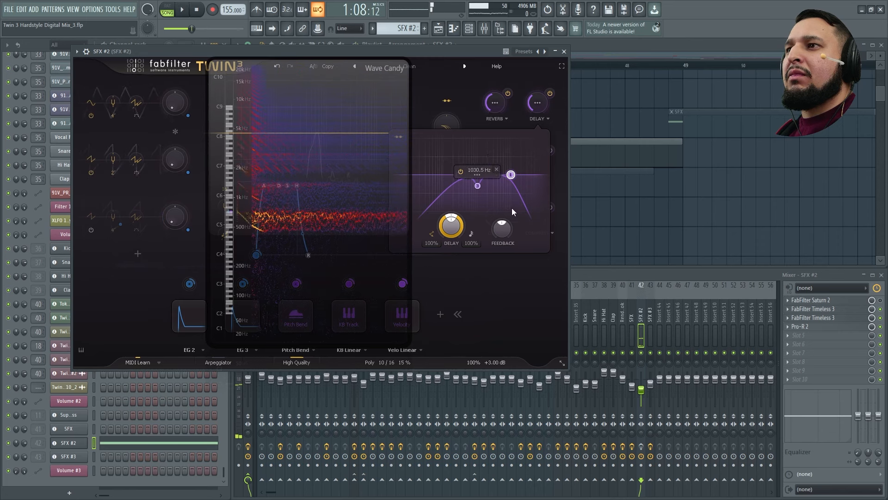
{"action": "left_click_drag", "start_coordinate": [512, 176], "coordinate": [529, 181]}
{"action": "key", "text": "space"}
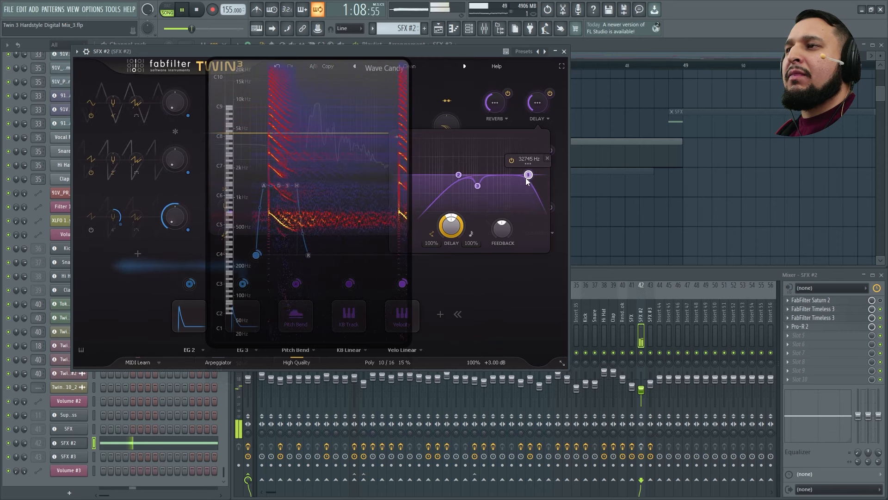
{"action": "key", "text": "space"}
{"action": "left_click_drag", "start_coordinate": [528, 180], "coordinate": [542, 180]}
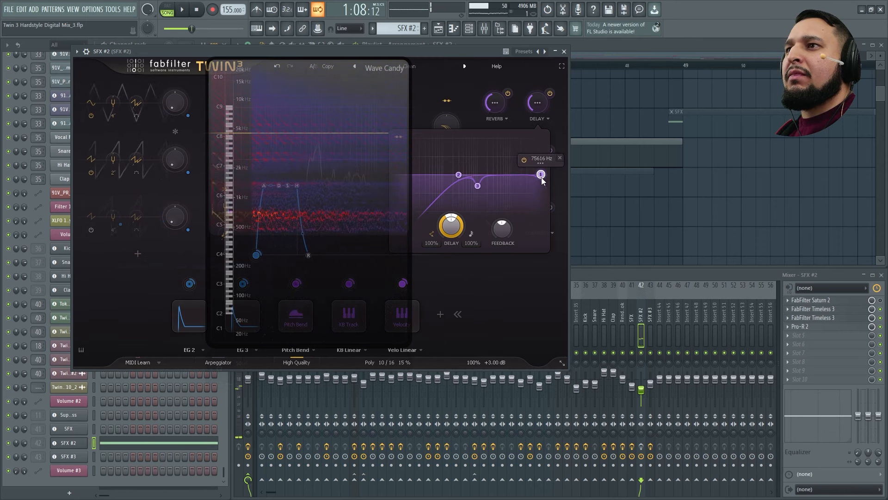
{"action": "key", "text": "space"}
- Lower delay filter 2 to about 103 Hz and bring delay filter 3's frequency down close to it, replaying SFX #2
{"action": "left_click_drag", "start_coordinate": [478, 186], "coordinate": [443, 175]}
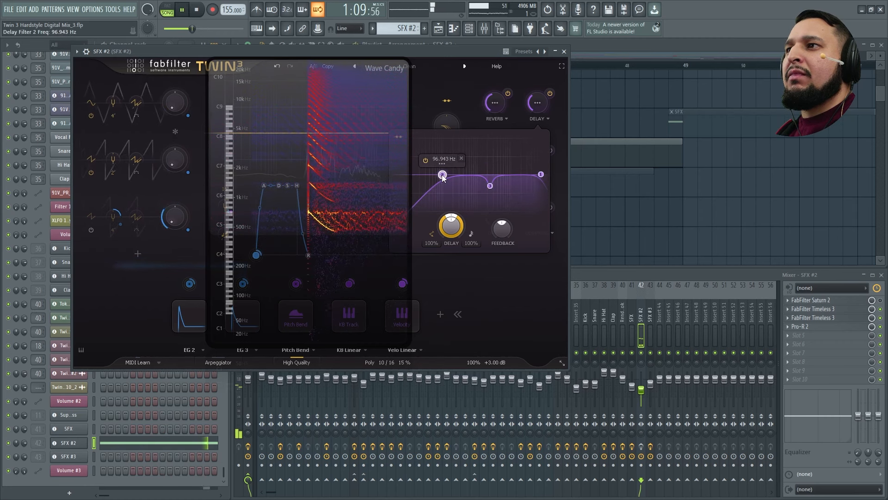
{"action": "key", "text": "space"}
{"action": "key", "text": "space"}
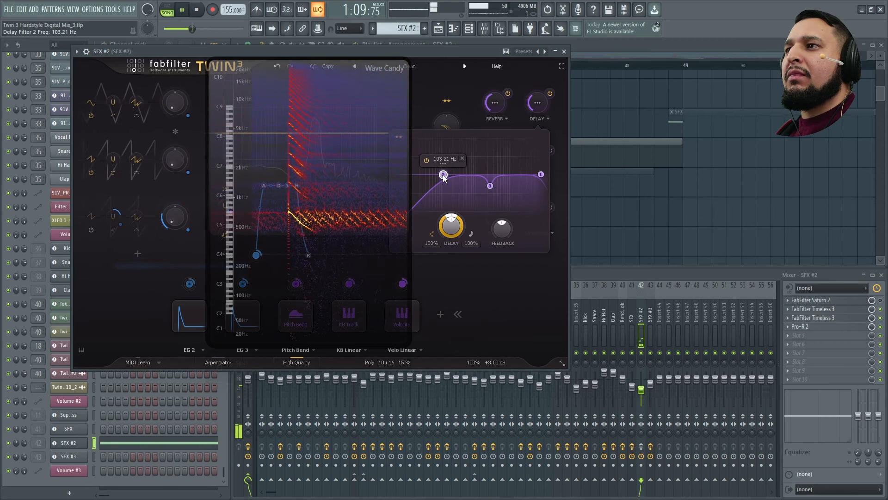
{"action": "key", "text": "space"}
{"action": "left_click_drag", "start_coordinate": [490, 186], "coordinate": [464, 183]}
{"action": "key", "text": "space"}
{"action": "key", "text": "space"}
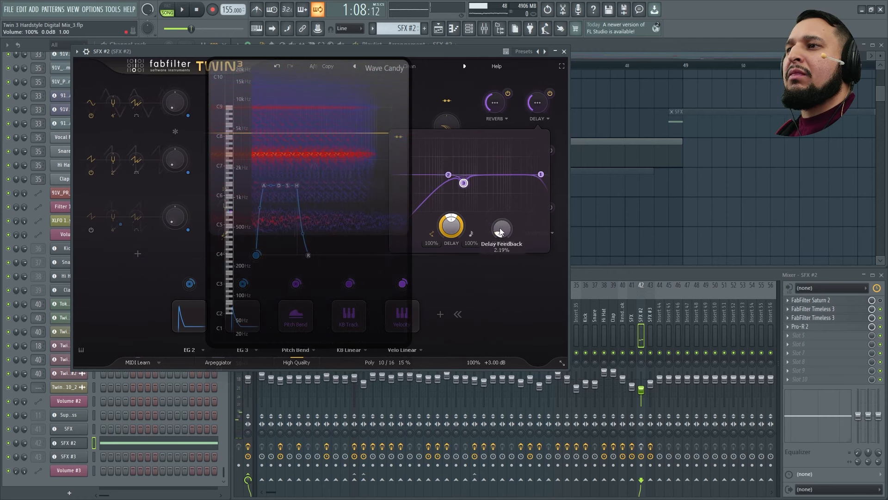
- Set the delay feedback to 93.8% while auditioning SFX #2
{"action": "key", "text": "space"}
{"action": "left_click_drag", "start_coordinate": [501, 229], "coordinate": [503, 232]}
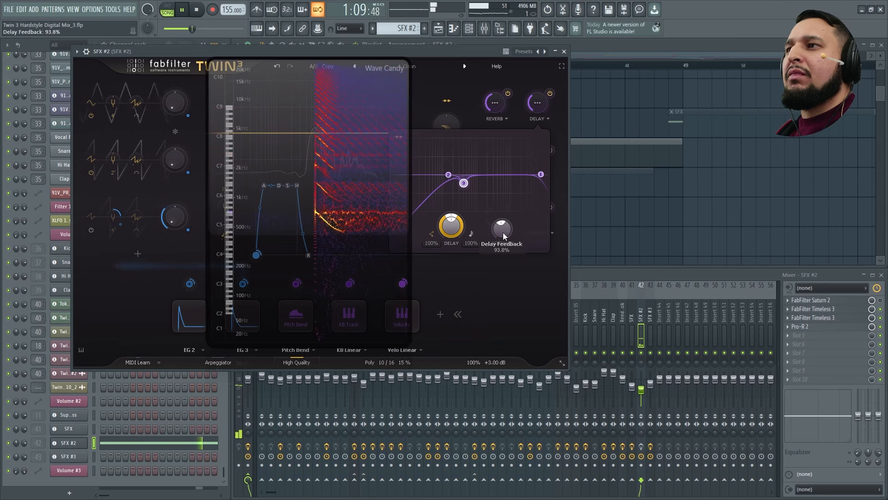
{"action": "key", "text": "space"}
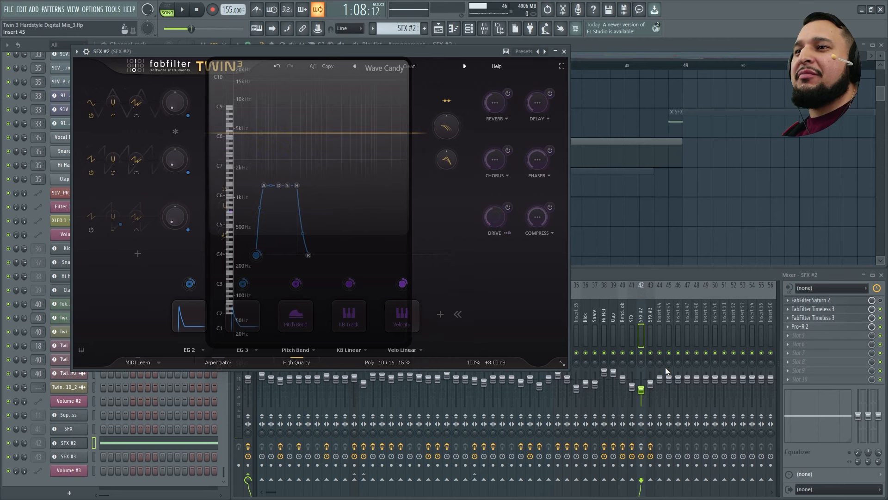
- Audition SFX #2 through its mixer effects, opening the first FabFilter Timeless 3 and toggling Pro-R 2 for comparison
{"action": "key", "text": "space"}
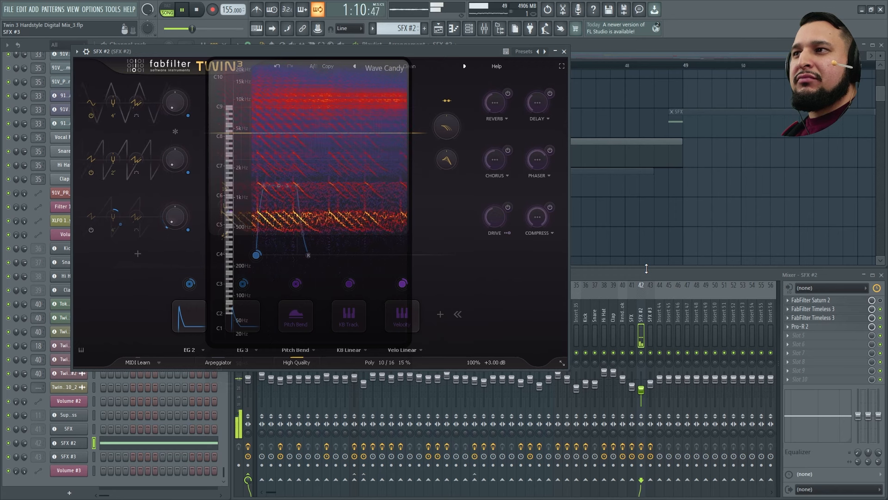
{"action": "key", "text": "space"}
{"action": "left_click", "coordinate": [835, 310]}
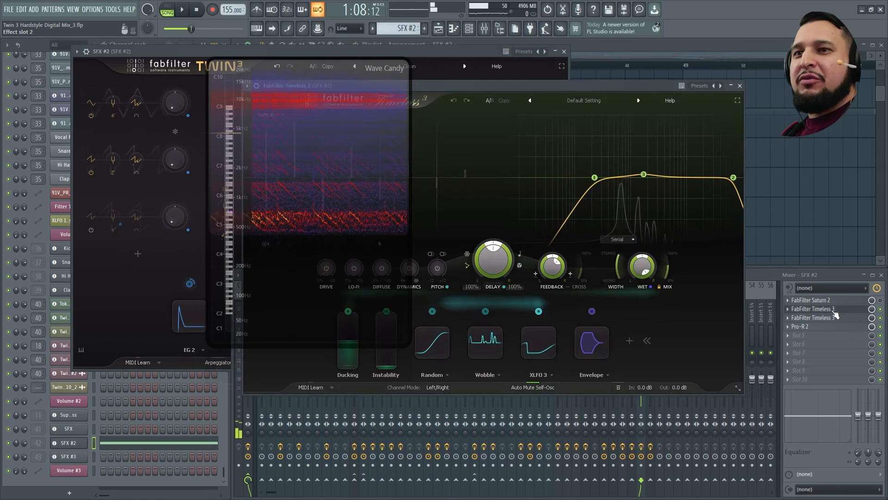
{"action": "left_click", "coordinate": [880, 326]}
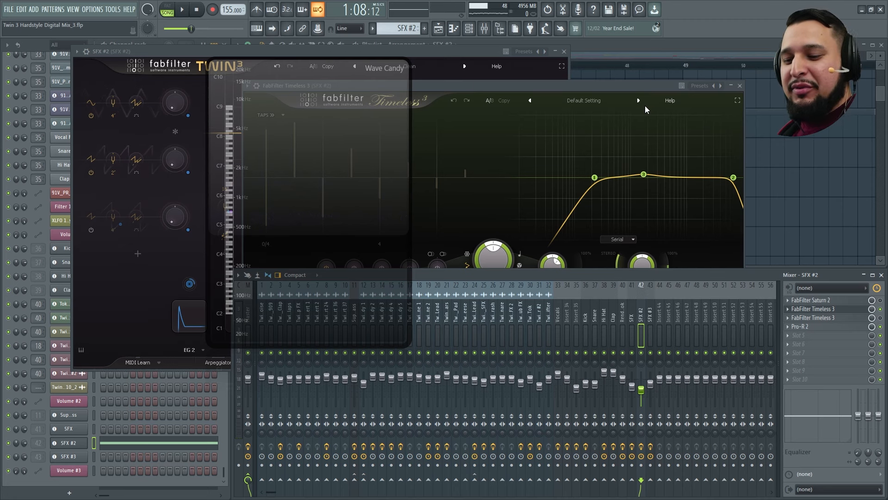
{"action": "key", "text": "space"}
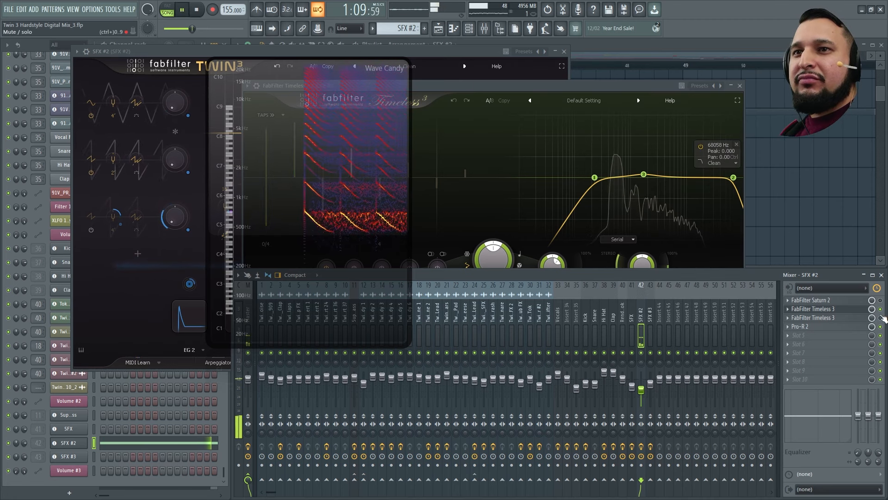
- Close the Timeless 3 and synth windows, and play the full arrangement with the SFX #2 playlist track unsoloed
{"action": "left_click", "coordinate": [740, 86]}
{"action": "key", "text": "space"}
{"action": "left_click", "coordinate": [564, 51]}
{"action": "key", "text": "Escape"}
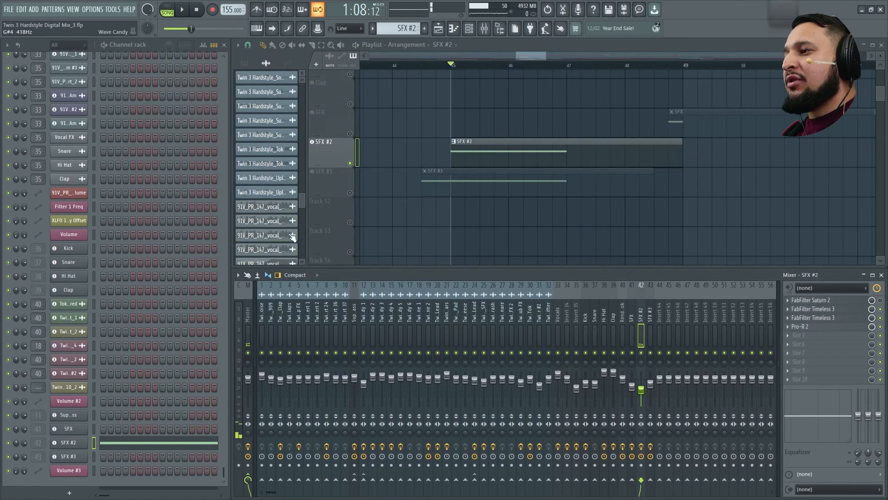
{"action": "left_click", "coordinate": [293, 236]}
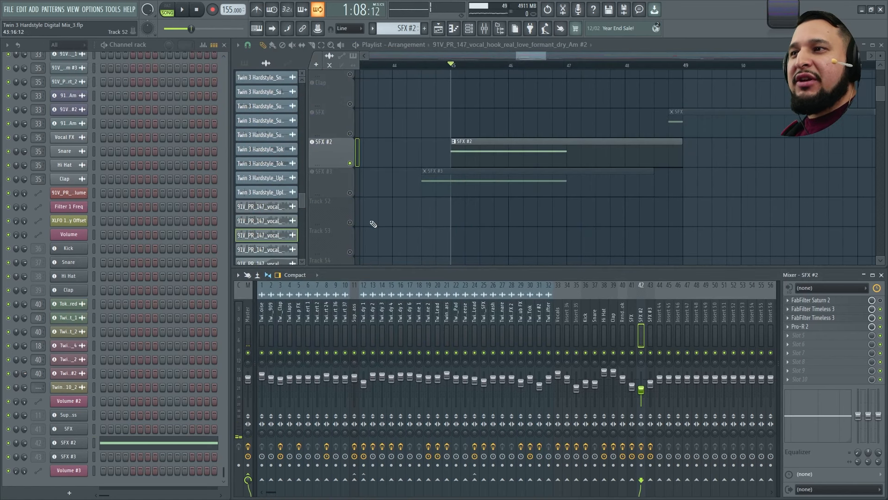
{"action": "right_click", "coordinate": [350, 192]}
{"action": "key", "text": "space"}
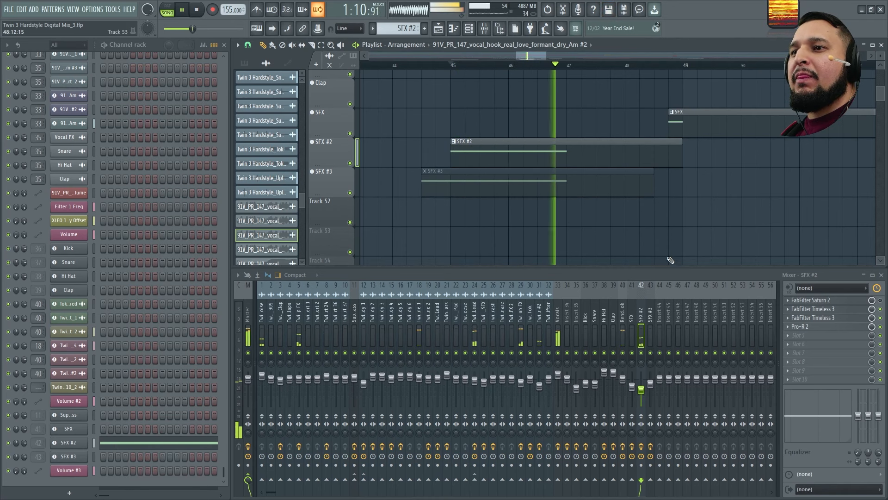
- Solo the SFX #2 mixer track and audition its synth with Reverb, Delay and Drive enabled
{"action": "right_click", "coordinate": [640, 353]}
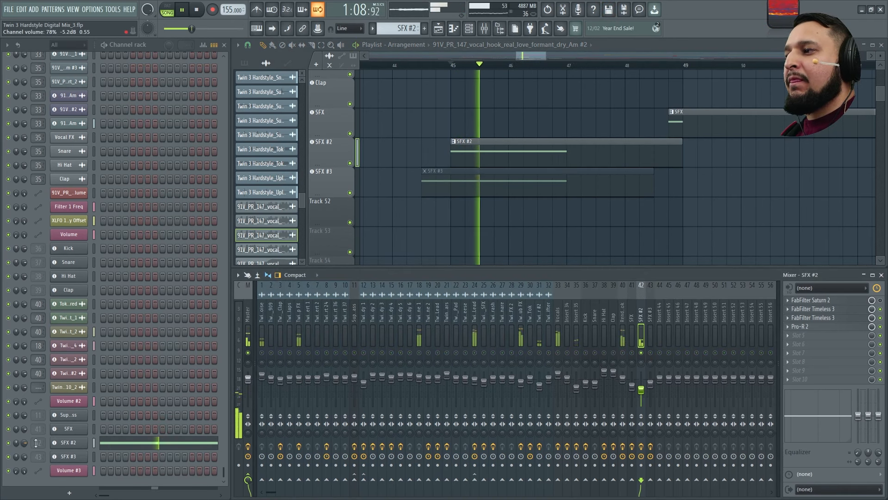
{"action": "left_click", "coordinate": [66, 445]}
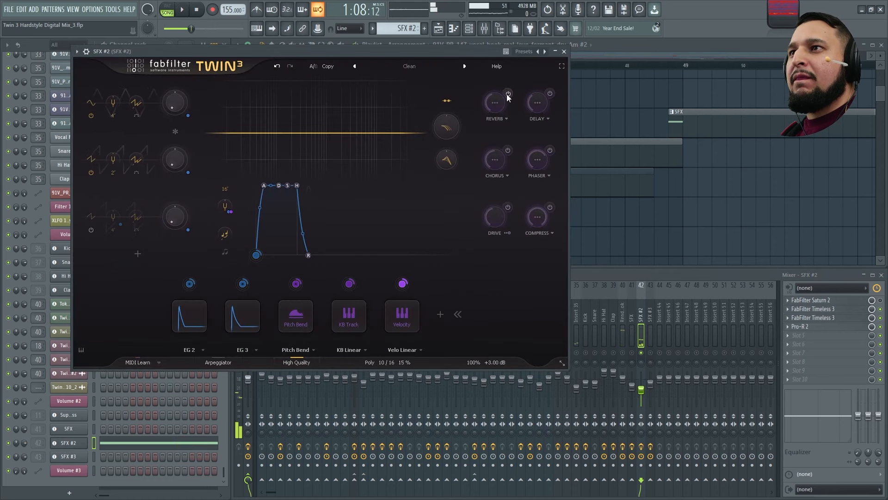
{"action": "left_click", "coordinate": [549, 94]}
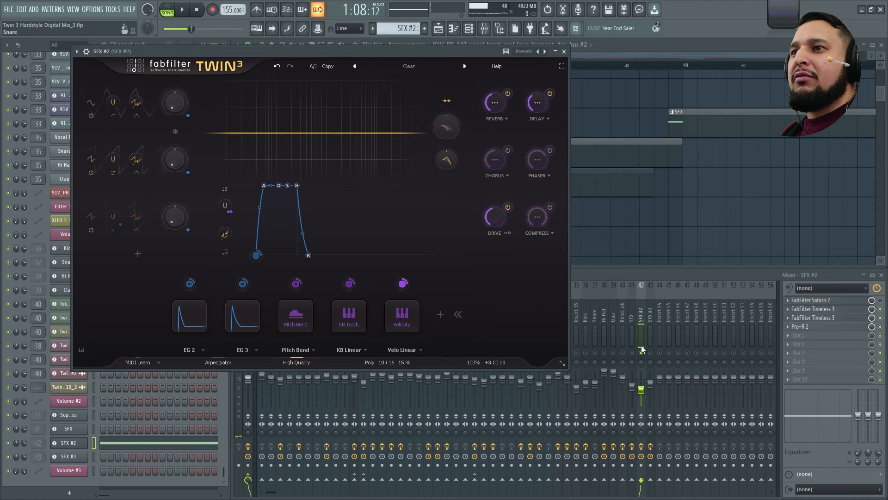
{"action": "key", "text": "space"}
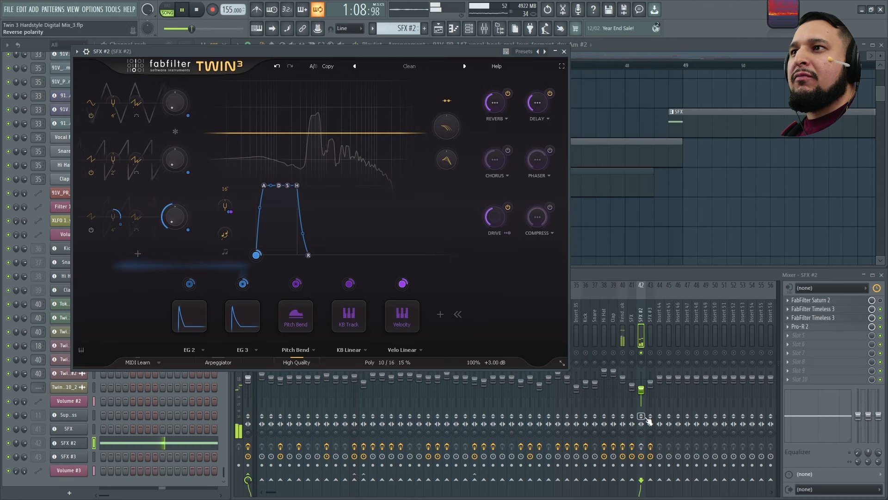
{"action": "key", "text": "space"}
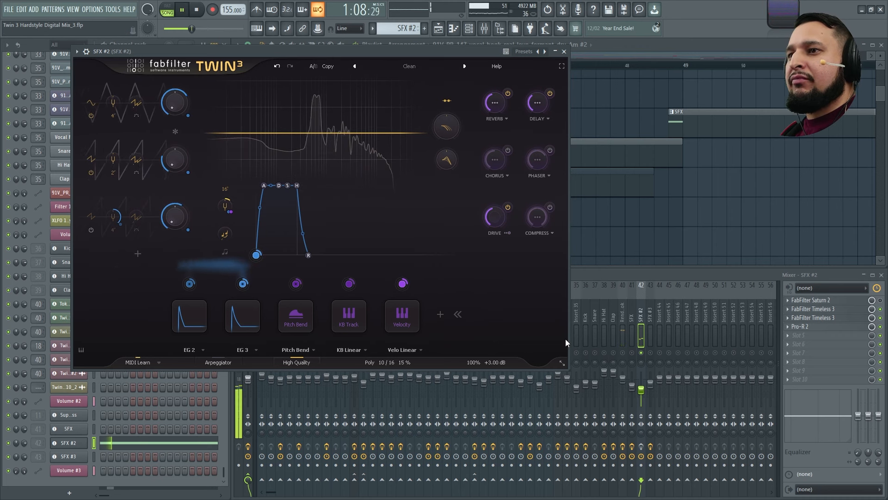
- Unsolo the SFX #2 mixer track to hear it in the full mix, and disable the synth's Reverb and Delay
{"action": "right_click", "coordinate": [641, 353]}
{"action": "key", "text": "space"}
{"action": "key", "text": "space"}
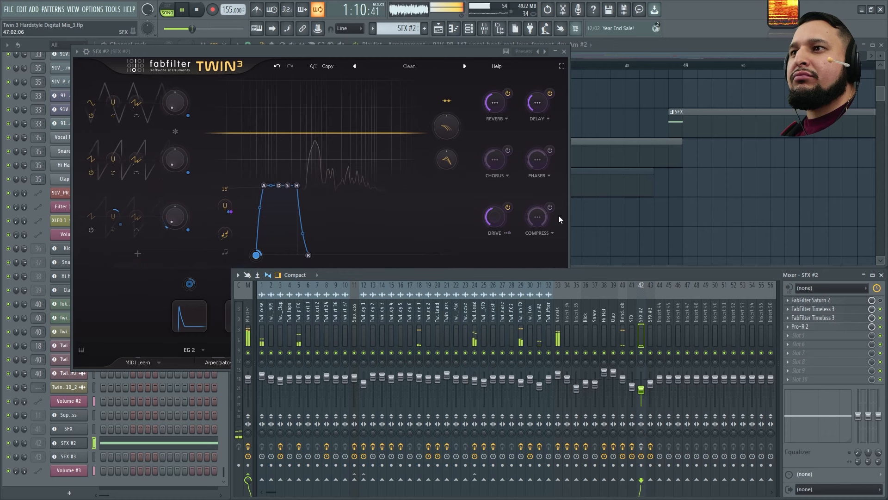
{"action": "left_click", "coordinate": [507, 207]}
{"action": "key", "text": "space"}
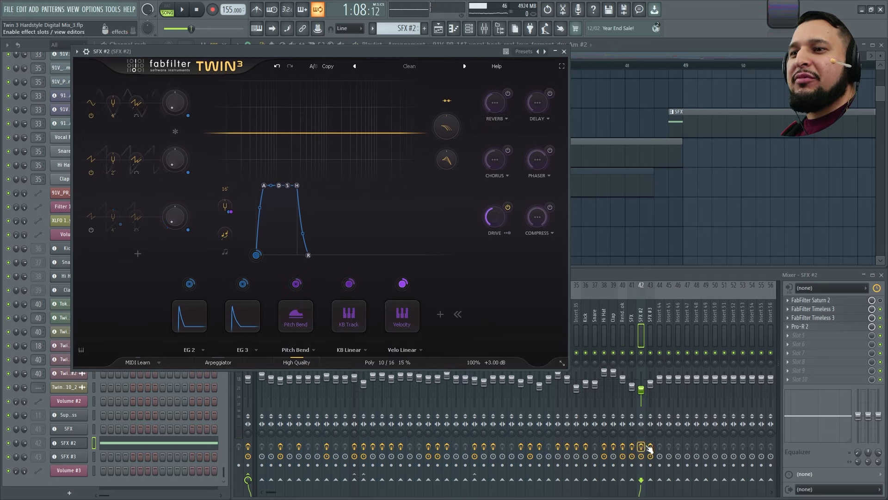
- Close the SFX #2 synth and raise its mixer fader slightly while replaying the full mix
{"action": "key", "text": "space"}
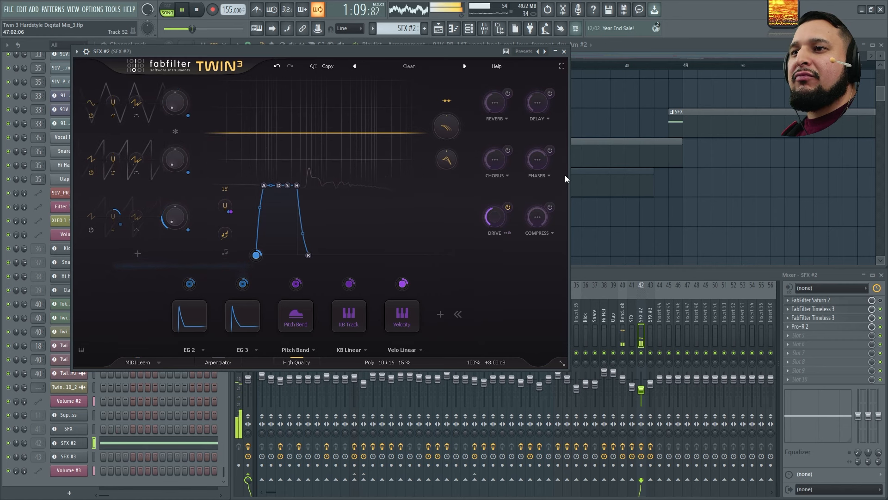
{"action": "left_click", "coordinate": [564, 52]}
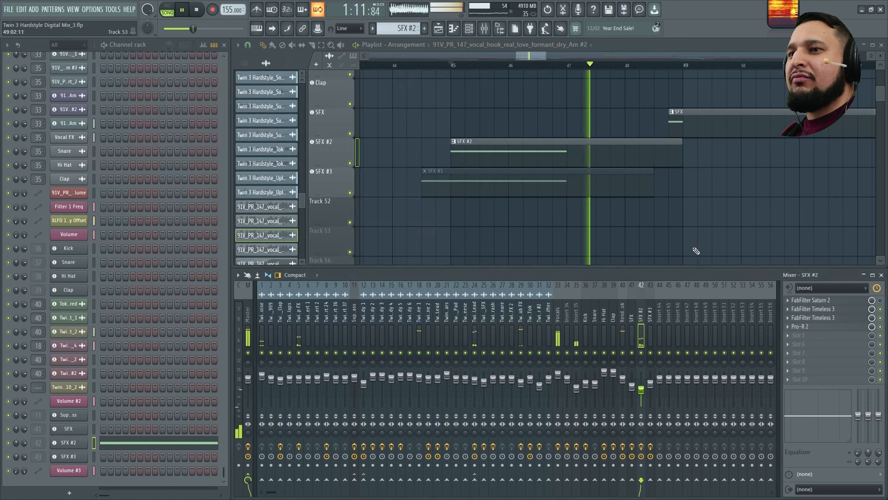
{"action": "key", "text": "space"}
{"action": "key", "text": "space"}
{"action": "mouse_move", "coordinate": [640, 392]}
{"action": "left_mouse_down"}
{"action": "mouse_move", "coordinate": [641, 383]}
{"action": "mouse_move", "coordinate": [646, 391]}
{"action": "left_mouse_up"}
{"action": "key", "text": "space"}
{"action": "key", "text": "space"}
{"action": "key", "text": "space"}
{"action": "key", "text": "space"}
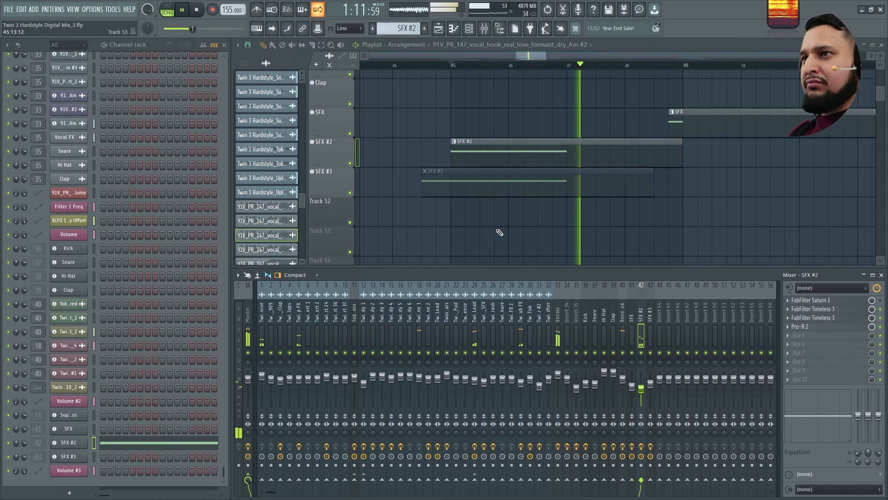
- Save the project as a new version named Twin 3 Hardstyle Digital Mix_4.flp during playback
{"action": "scroll", "coordinate": [500, 232], "scroll_direction": "down", "scroll_amount": 3}
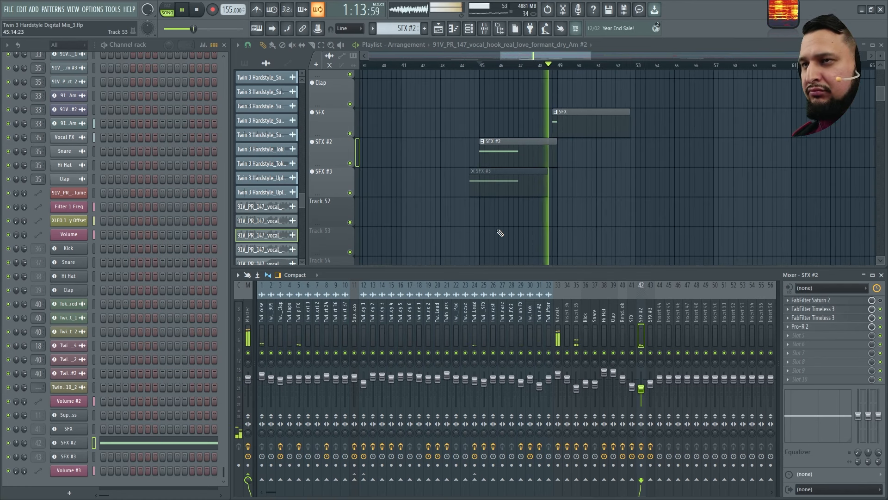
{"action": "left_click_drag", "start_coordinate": [880, 56], "coordinate": [881, 92]}
{"action": "key", "text": "ctrl+shift+s"}
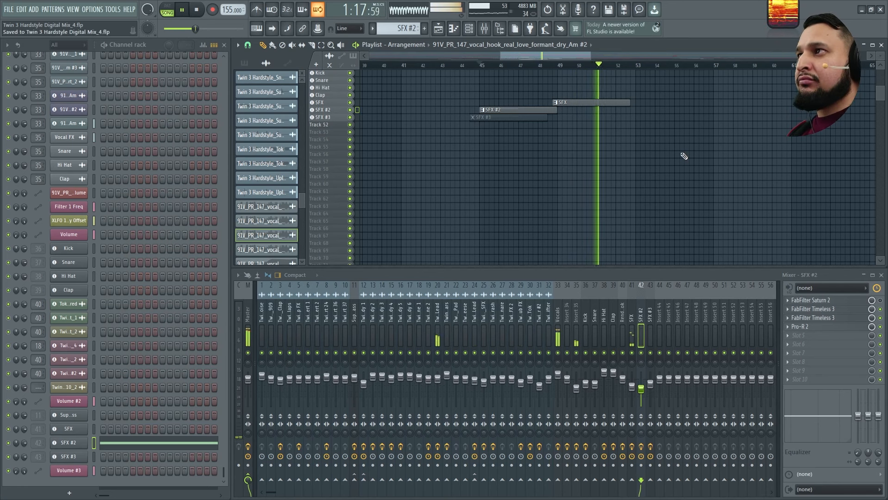
{"action": "scroll", "coordinate": [685, 156], "scroll_direction": "up", "scroll_amount": 1}
{"action": "scroll", "coordinate": [690, 157], "scroll_direction": "down", "scroll_amount": 3}
{"action": "left_click_drag", "start_coordinate": [883, 60], "coordinate": [883, 66]}
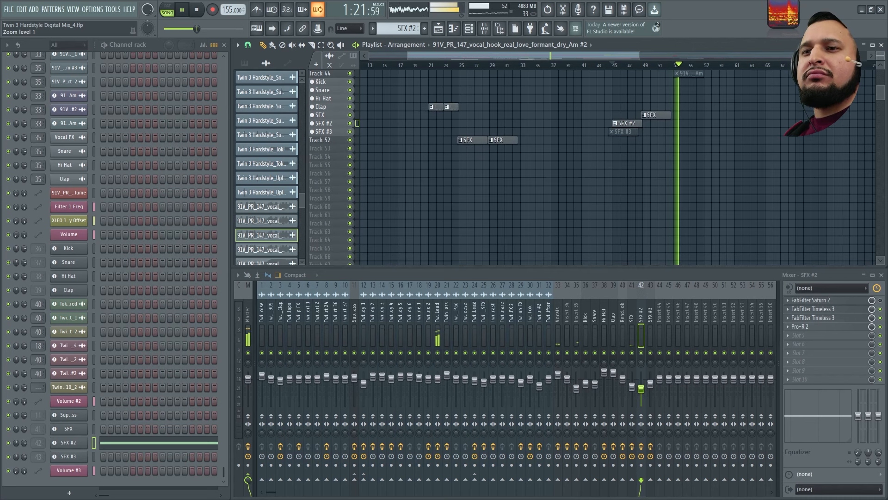
- Stop playback and reposition the Master track's PSYSCOPE_PRO window over the playlist
{"action": "scroll", "coordinate": [796, 121], "scroll_direction": "up", "scroll_amount": 8}
{"action": "left_click_drag", "start_coordinate": [600, 261], "coordinate": [846, 148]}
{"action": "key", "text": "space"}
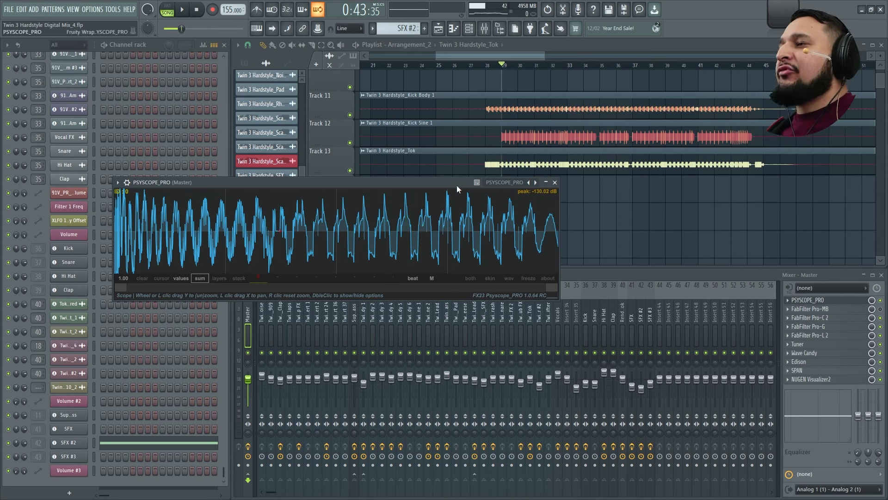
{"action": "left_click_drag", "start_coordinate": [418, 182], "coordinate": [426, 192]}
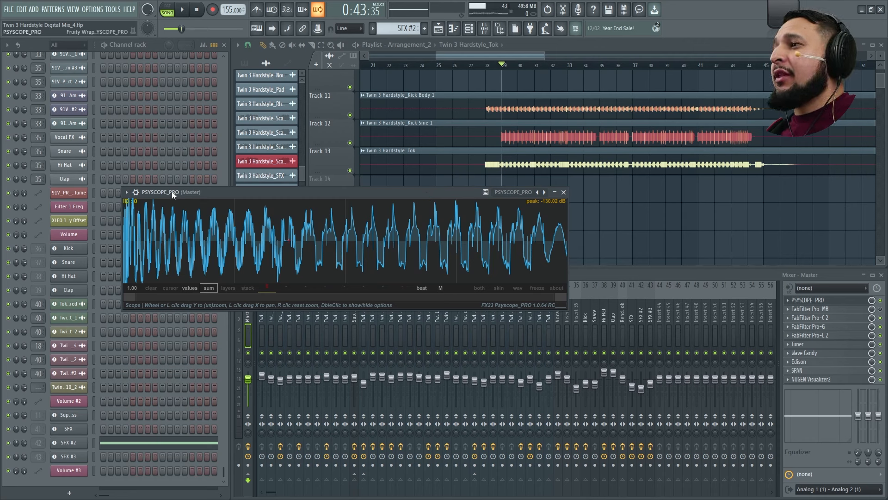
- Move the PSYSCOPE_PRO window, open the Master track's Wave Candy in Oscilloscope mode, and restore and enlarge its display
{"action": "left_click_drag", "start_coordinate": [171, 190], "coordinate": [155, 159]}
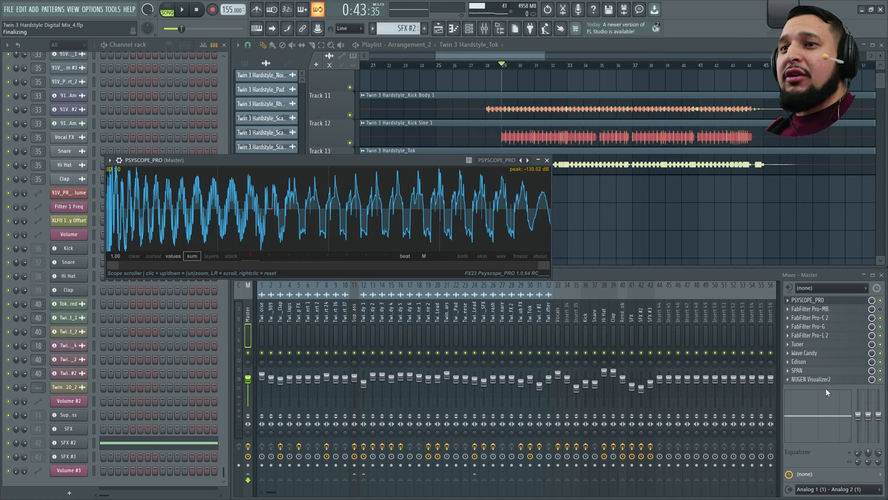
{"action": "left_click", "coordinate": [803, 354]}
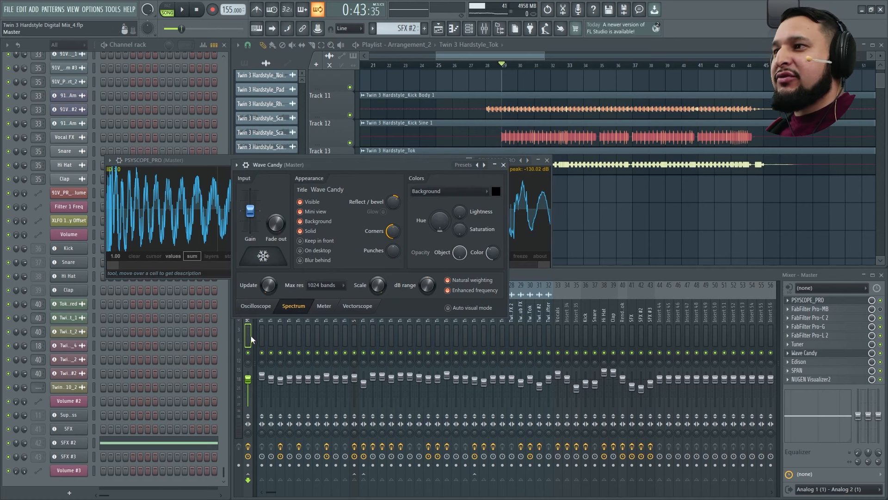
{"action": "left_click", "coordinate": [257, 306]}
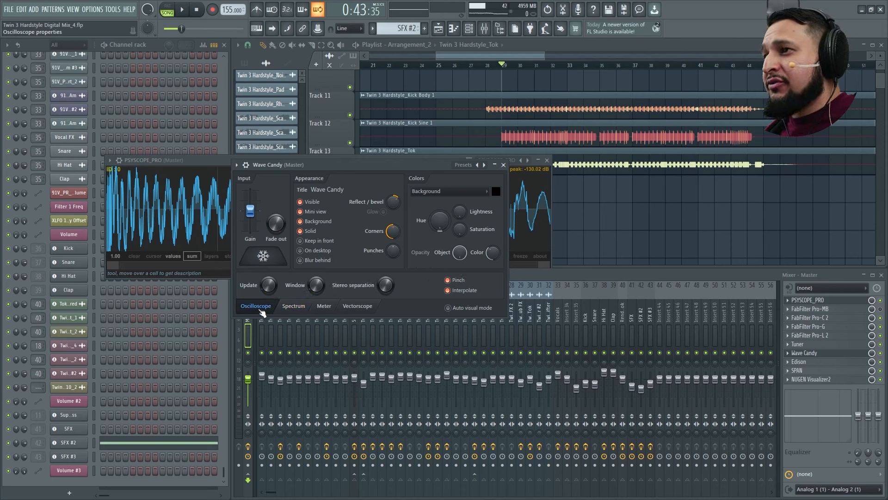
{"action": "double_click", "coordinate": [788, 24]}
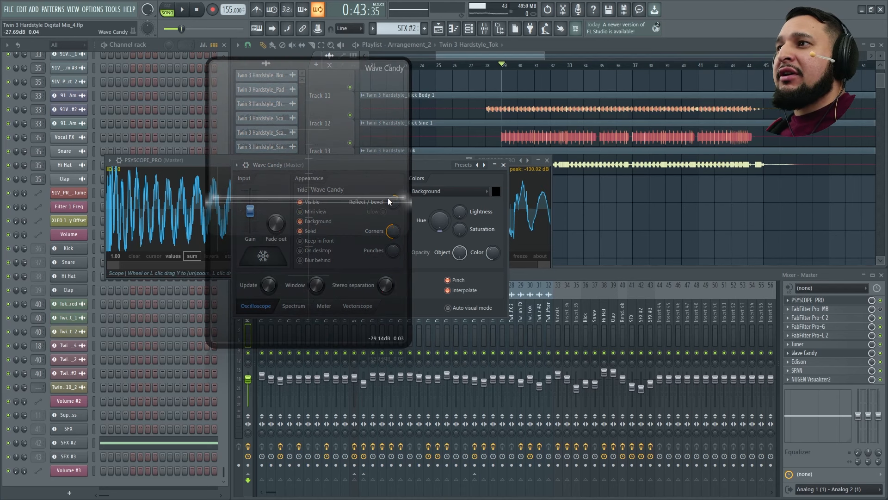
{"action": "left_click_drag", "start_coordinate": [407, 202], "coordinate": [685, 208]}
{"action": "left_click_drag", "start_coordinate": [555, 60], "coordinate": [555, 173]}
- Place Wave Candy's oscilloscope display over the playlist and replay the mix to examine its waveform
{"action": "key", "text": "space"}
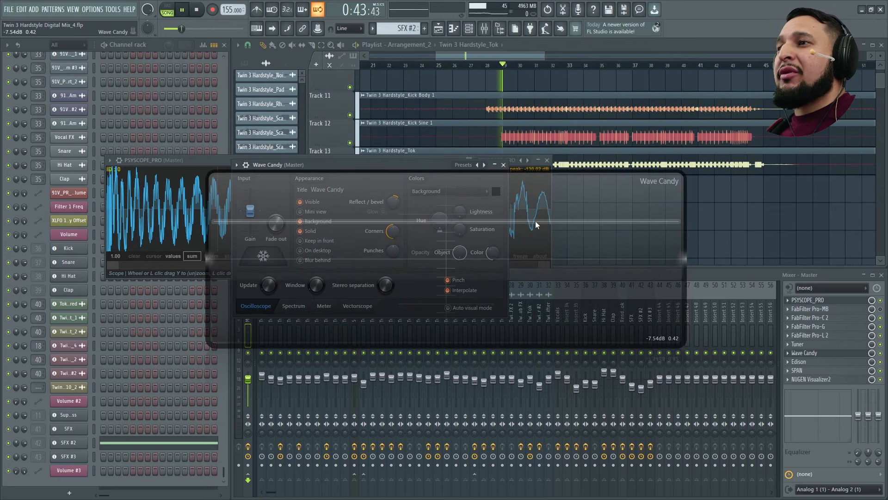
{"action": "left_click_drag", "start_coordinate": [507, 235], "coordinate": [441, 402]}
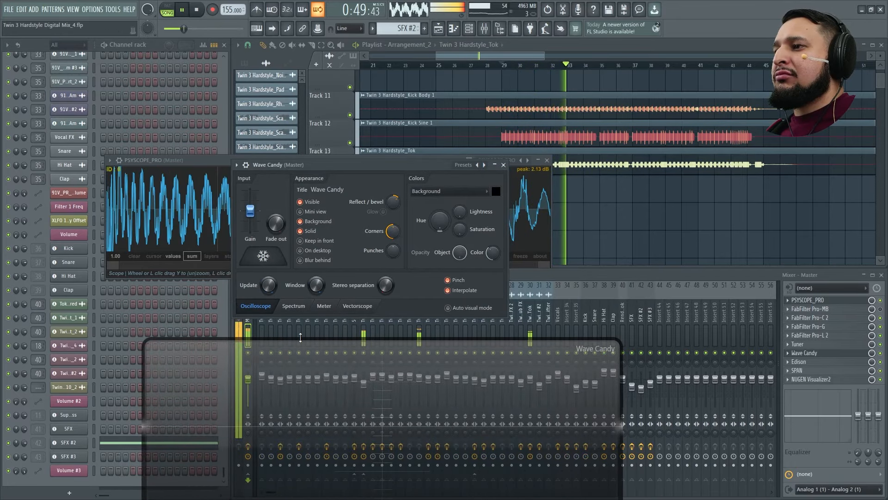
{"action": "left_click_drag", "start_coordinate": [247, 386], "coordinate": [514, 178]}
{"action": "key", "text": "space"}
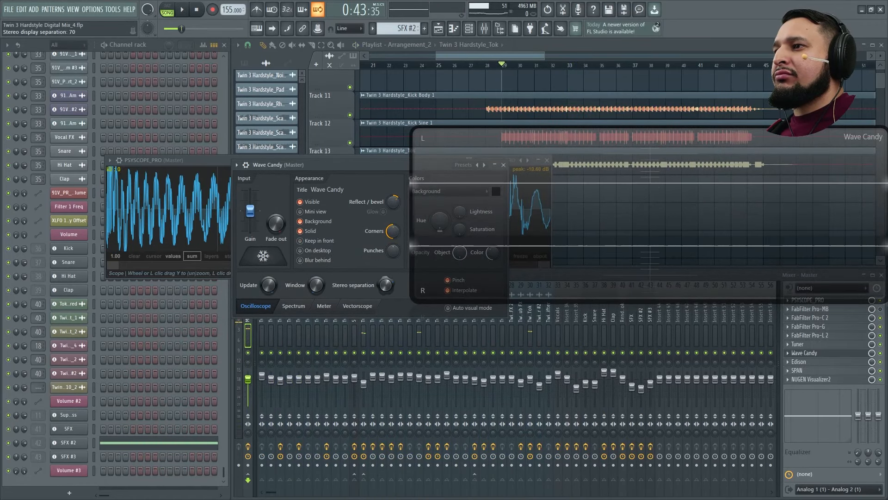
{"action": "key", "text": "space"}
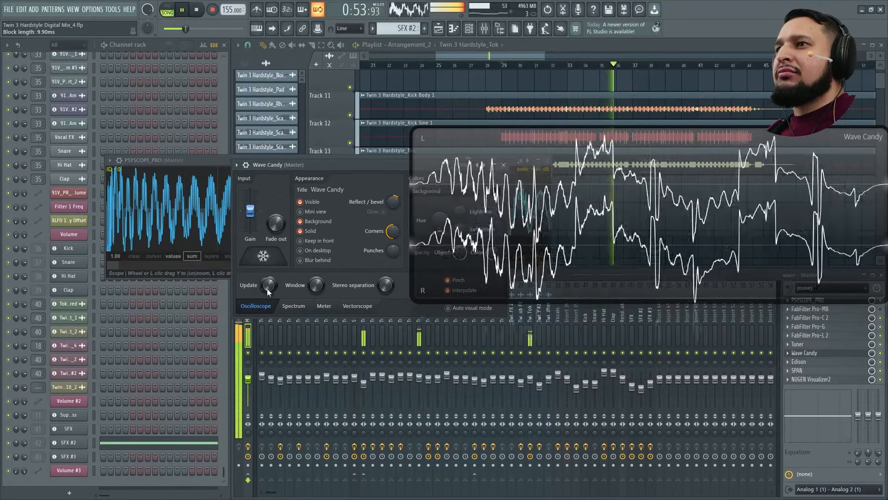
{"action": "key", "text": "space"}
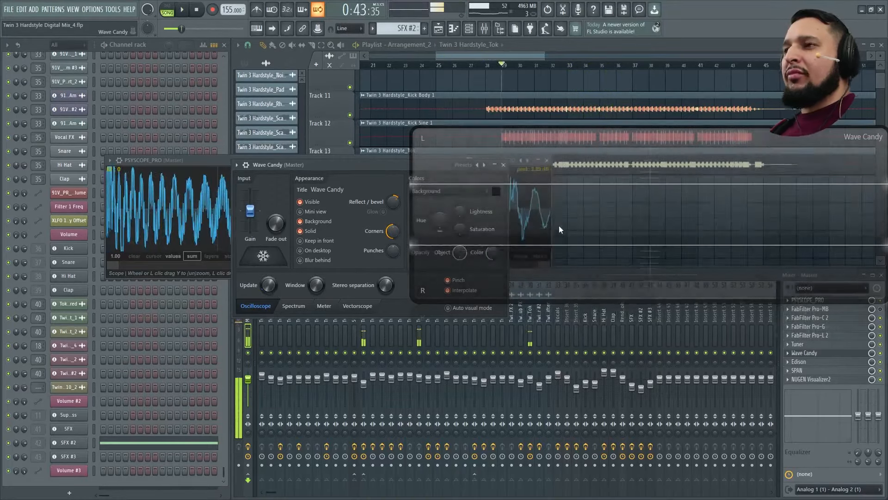
- Reposition the oscilloscope display clear of the Wave Candy settings and view the waveform through another playback
{"action": "left_click_drag", "start_coordinate": [559, 226], "coordinate": [518, 173]}
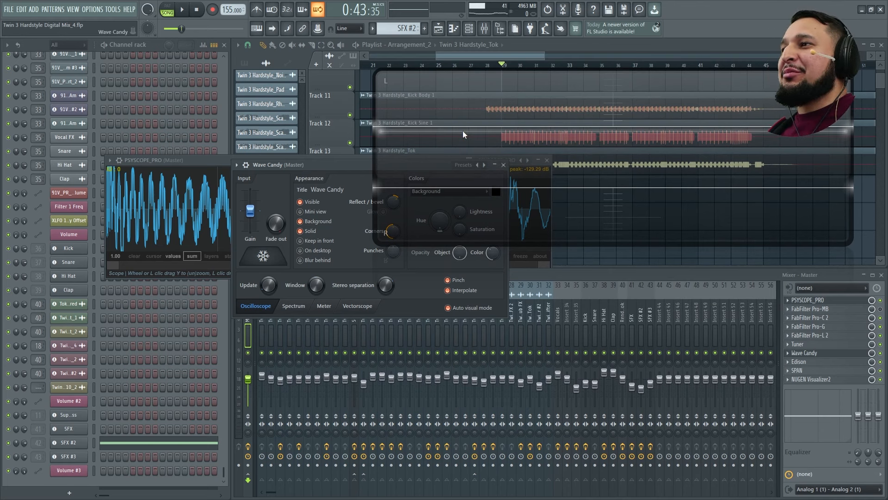
{"action": "left_click_drag", "start_coordinate": [462, 130], "coordinate": [398, 159]}
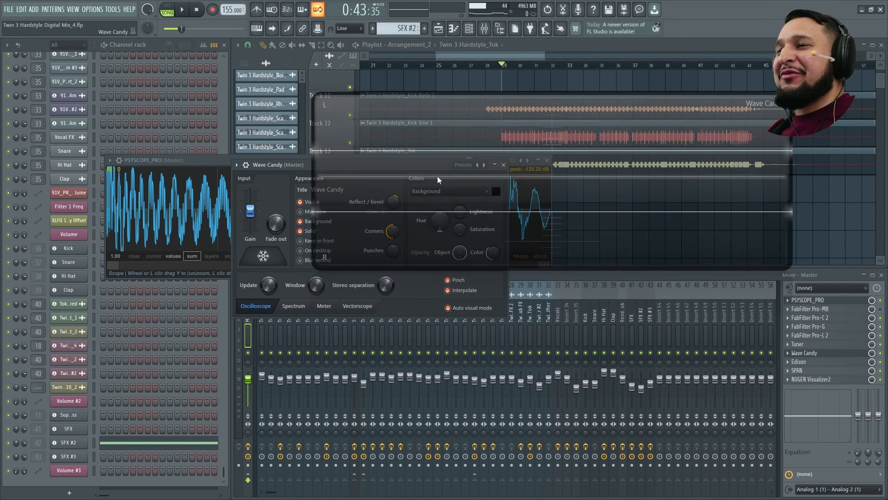
{"action": "key", "text": "space"}
{"action": "left_click_drag", "start_coordinate": [472, 174], "coordinate": [564, 214]}
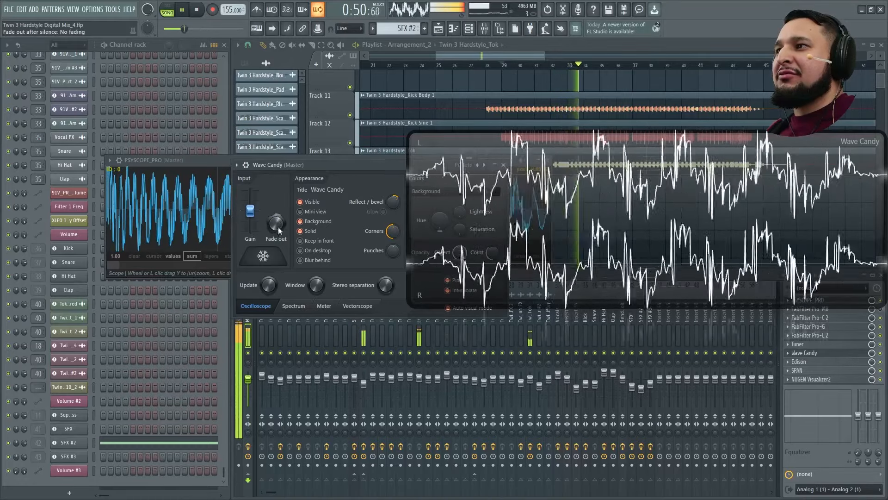
{"action": "key", "text": "space"}
- Move the Wave Candy settings window off the display, close and reopen it, and switch the visualizer to Spectrum mode
{"action": "left_click_drag", "start_coordinate": [360, 170], "coordinate": [207, 246]}
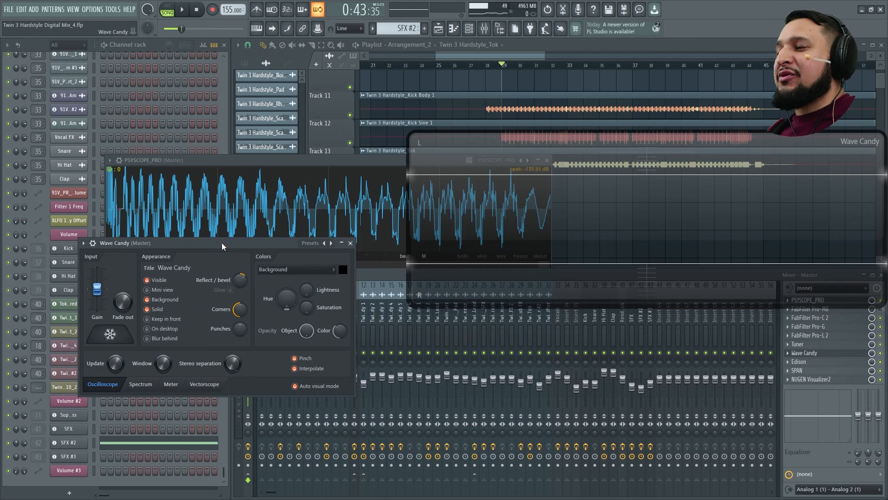
{"action": "left_click", "coordinate": [350, 243]}
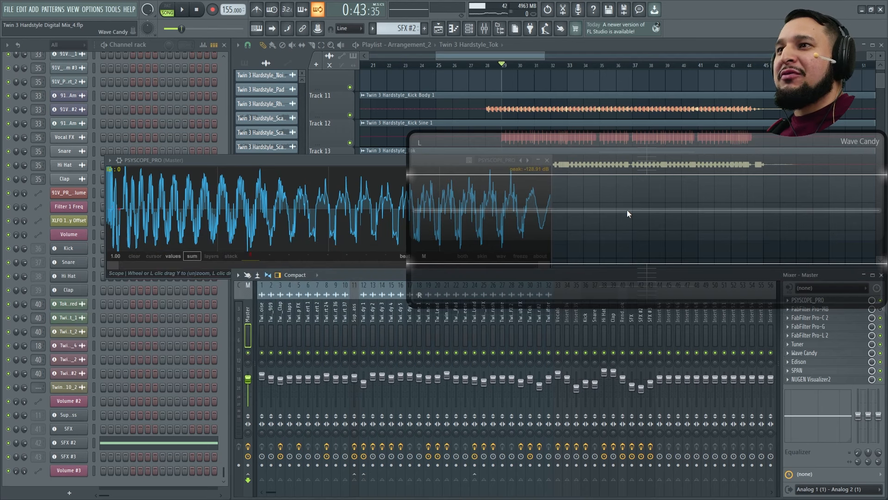
{"action": "left_click", "coordinate": [823, 355]}
{"action": "left_click", "coordinate": [824, 354]}
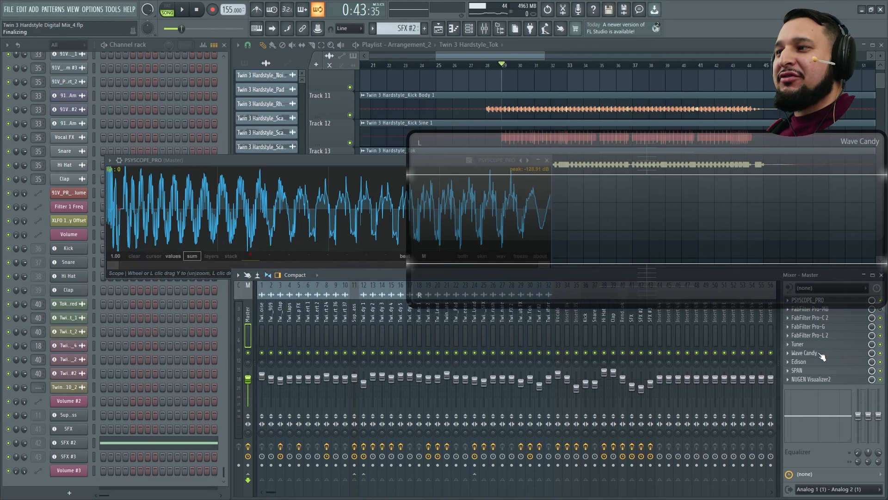
{"action": "left_click", "coordinate": [823, 354]}
{"action": "left_click", "coordinate": [140, 384]}
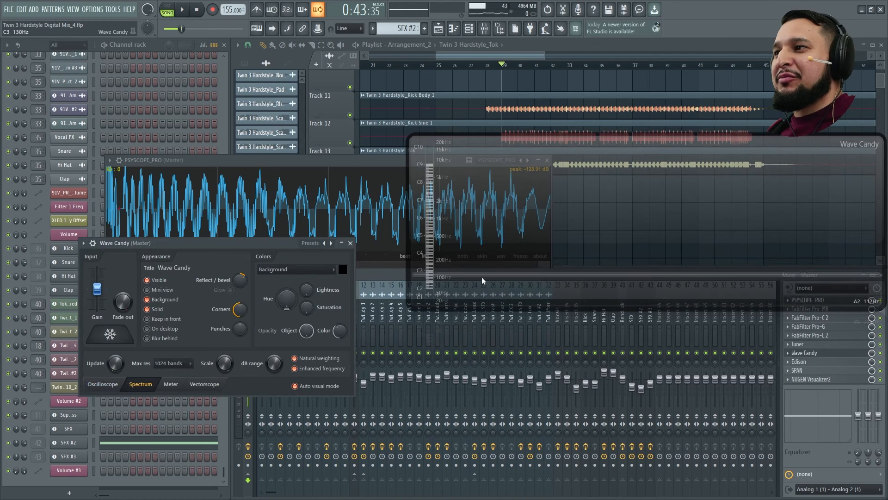
- Load Wave Candy's Oscilloscope 2023 preset, move its display over the playlist, and compare Pinch off and on during playback
{"action": "left_click", "coordinate": [306, 243]}
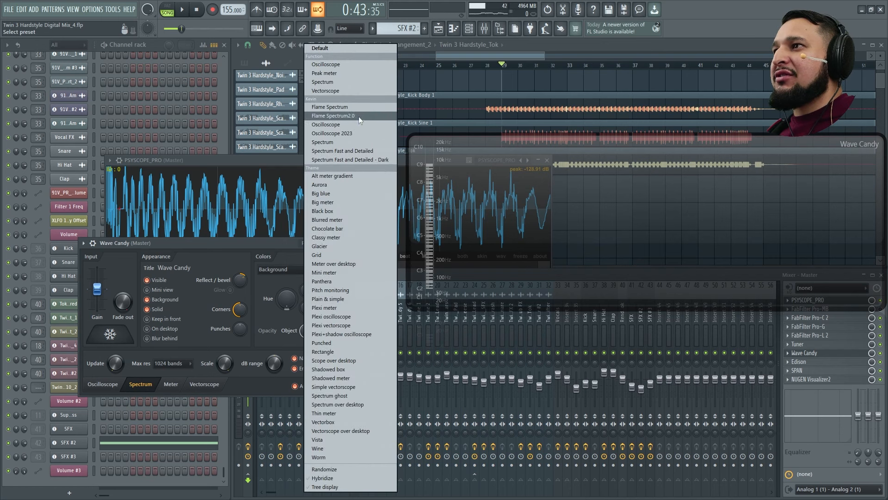
{"action": "left_click", "coordinate": [352, 133]}
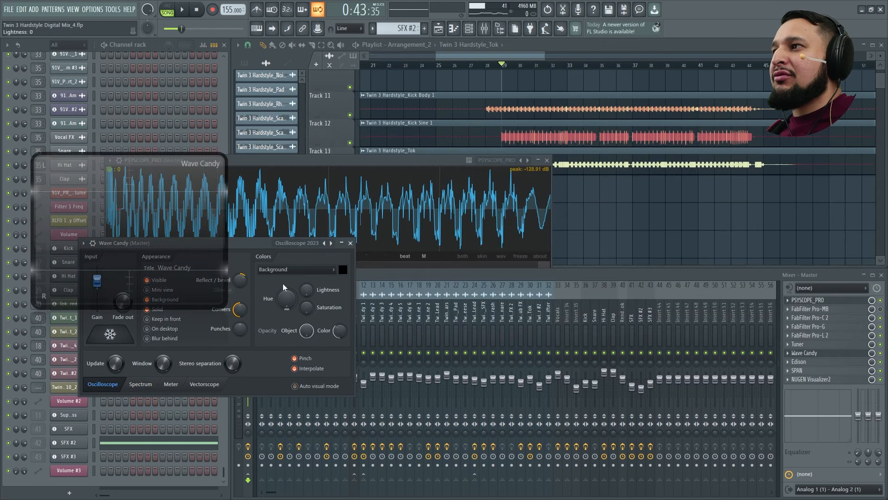
{"action": "left_click_drag", "start_coordinate": [194, 235], "coordinate": [693, 230]}
{"action": "key", "text": "space"}
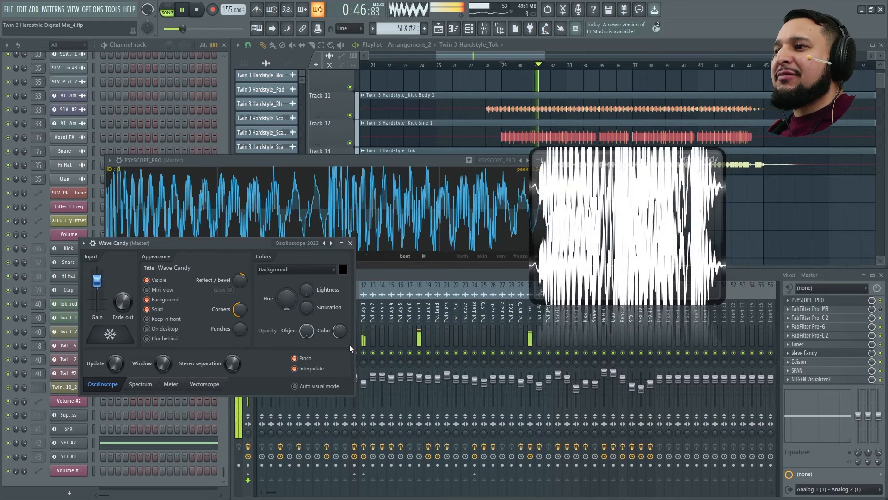
{"action": "left_click", "coordinate": [300, 359]}
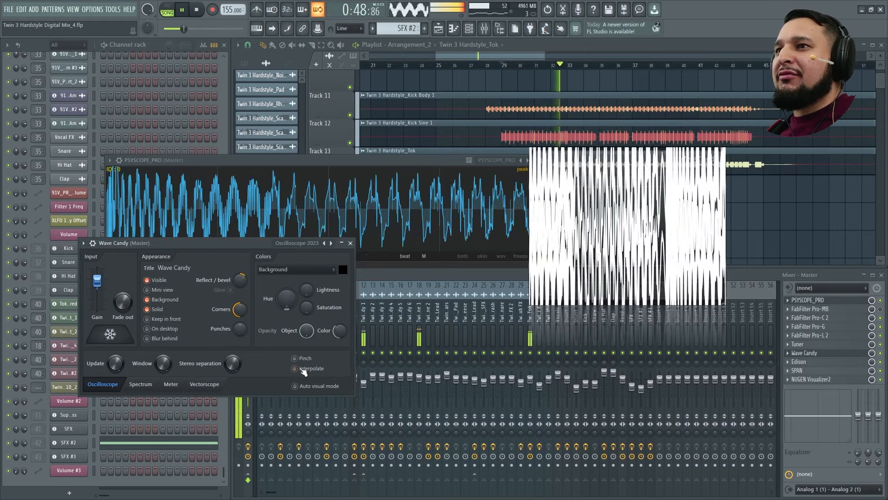
{"action": "left_click", "coordinate": [299, 360]}
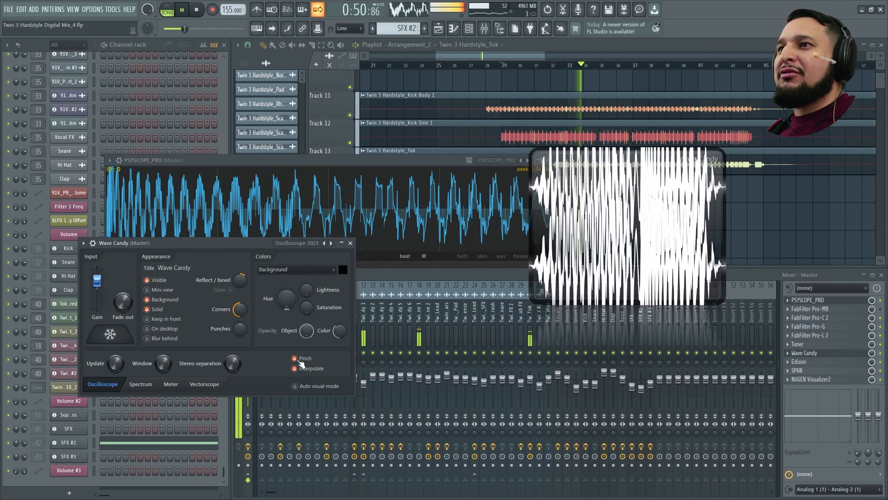
{"action": "key", "text": "space"}
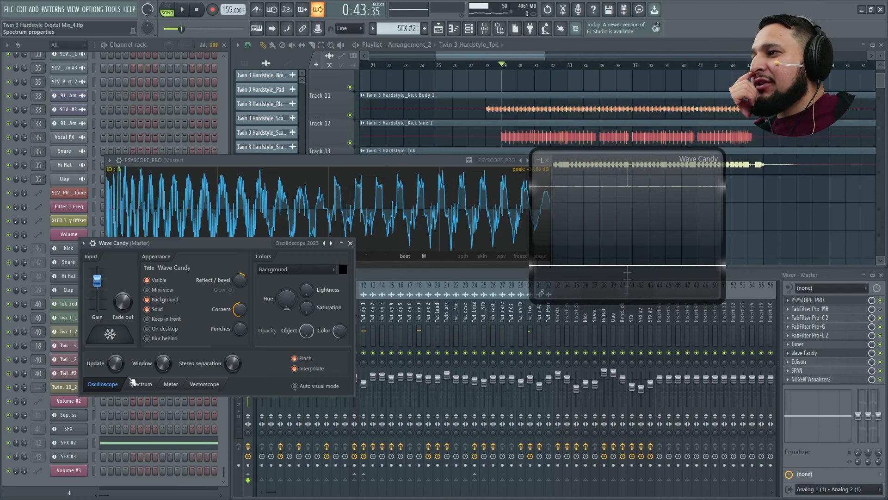
- Load Wave Candy's Spectrum Fast and Detailed preset, play the mix briefly, and narrow and reposition the spectrum display
{"action": "left_click", "coordinate": [317, 245]}
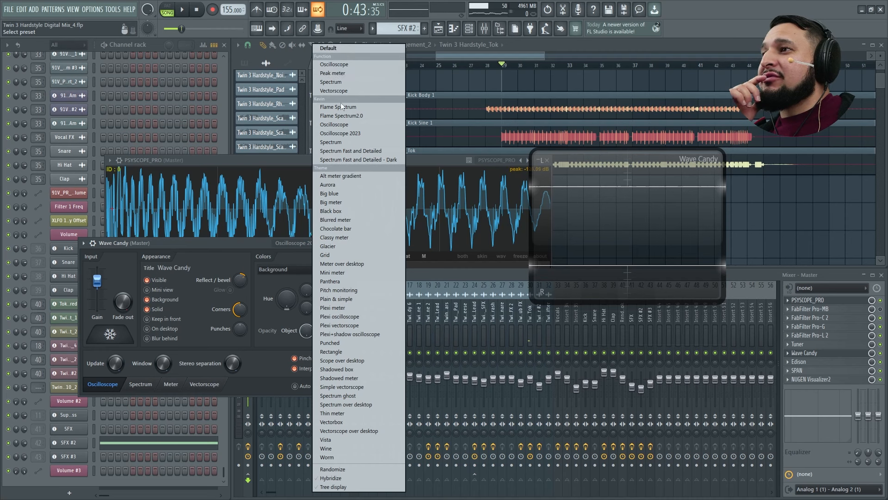
{"action": "left_click", "coordinate": [376, 154]}
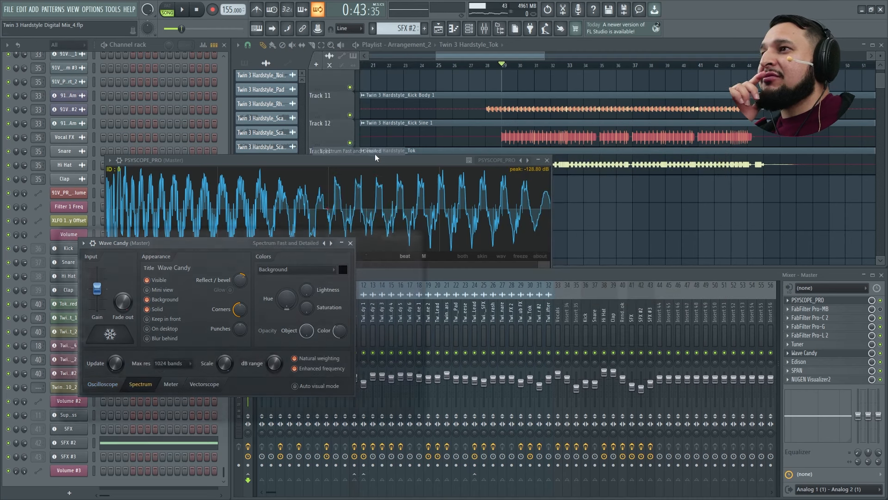
{"action": "key", "text": "space"}
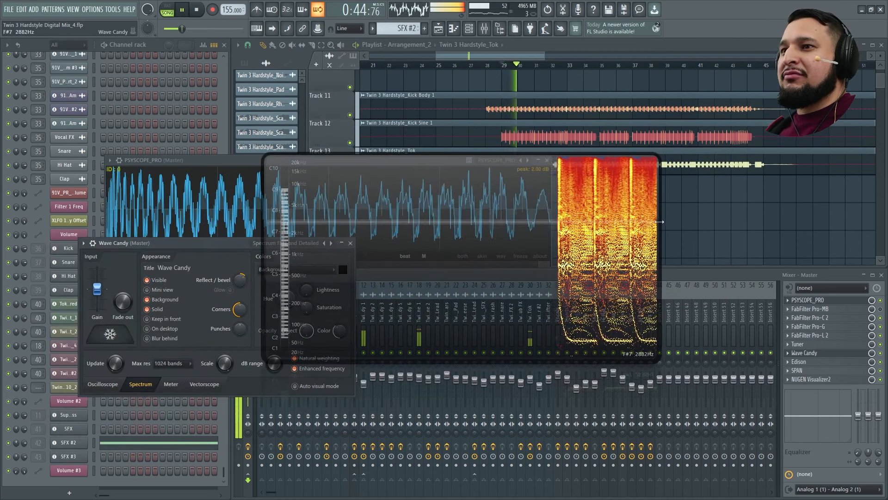
{"action": "key", "text": "space"}
{"action": "left_click_drag", "start_coordinate": [657, 225], "coordinate": [473, 227]}
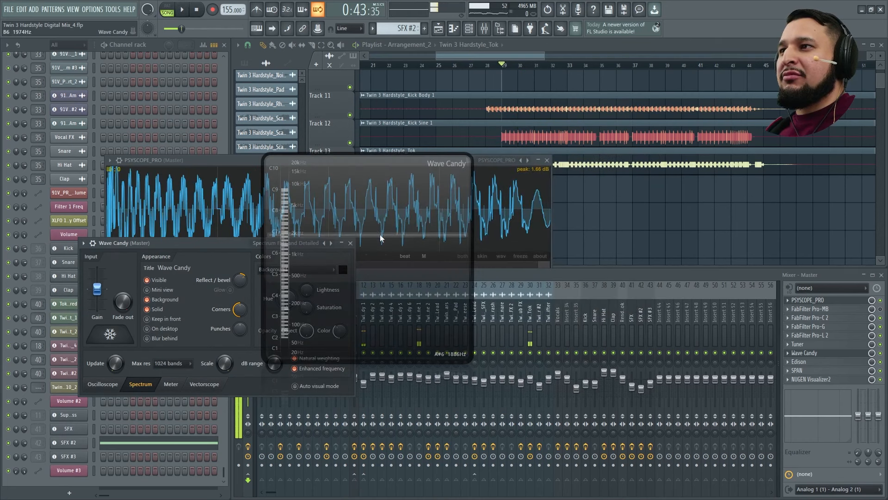
{"action": "left_click_drag", "start_coordinate": [380, 234], "coordinate": [736, 185]}
- Close the Wave Candy settings and collapse the large spectrum display back to its mini view
{"action": "left_click", "coordinate": [342, 244]}
{"action": "left_click", "coordinate": [343, 243]}
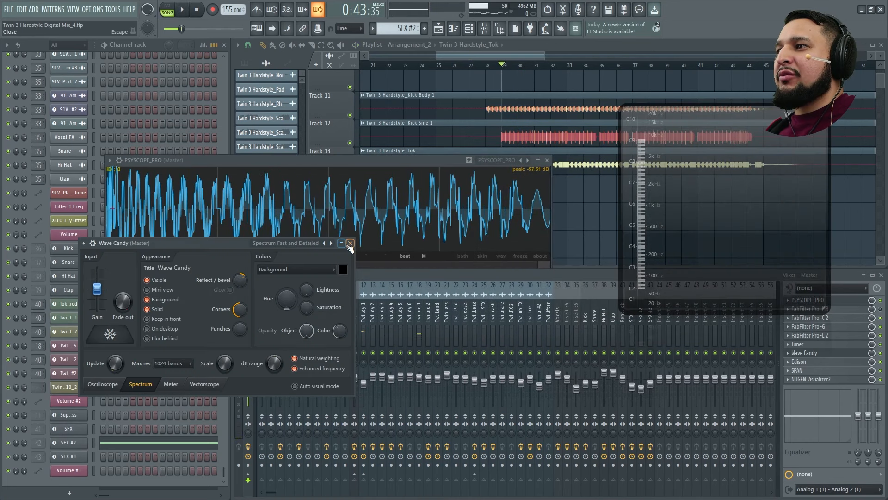
{"action": "left_click", "coordinate": [350, 243]}
{"action": "double_click", "coordinate": [744, 195]}
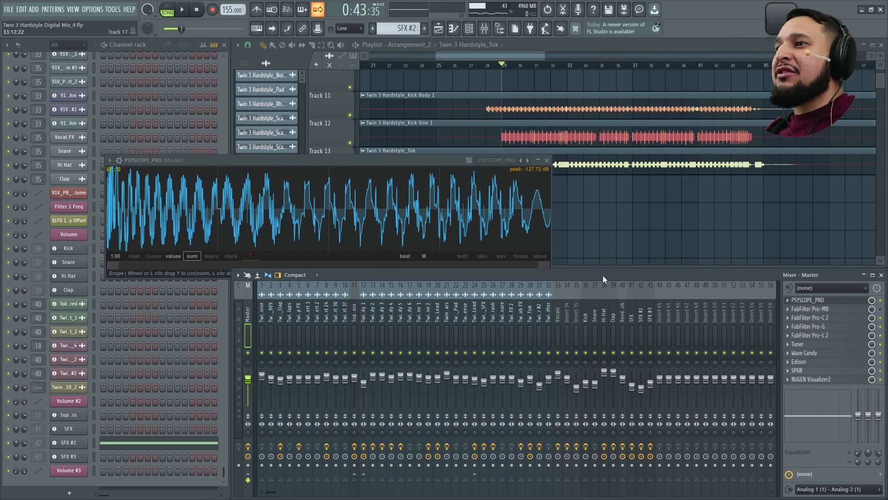
- Enlarge the PSYSCOPE_PRO window and play the mix to examine the master waveform through the section
{"action": "left_click", "coordinate": [462, 159]}
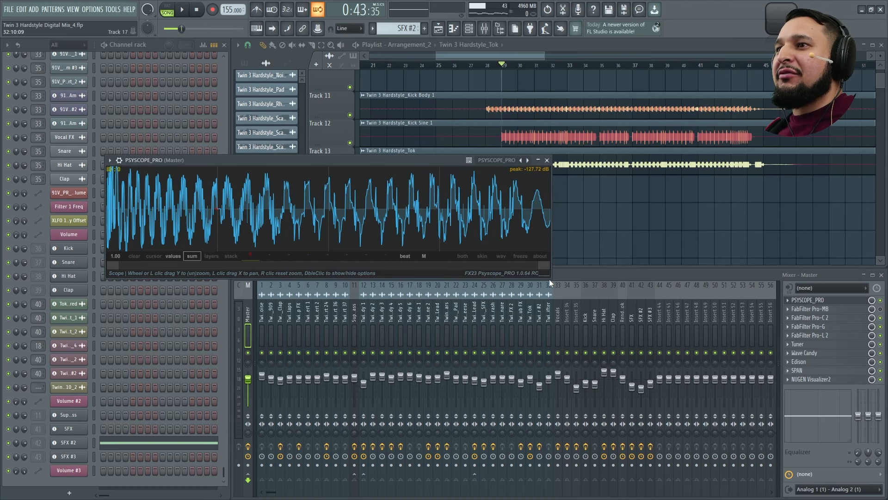
{"action": "left_click_drag", "start_coordinate": [553, 278], "coordinate": [735, 370]}
{"action": "key", "text": "space"}
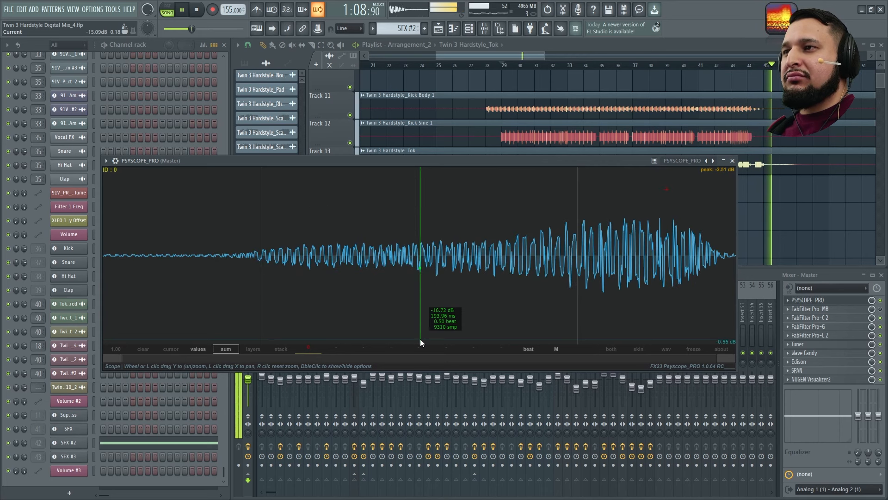
{"action": "key", "text": "space"}
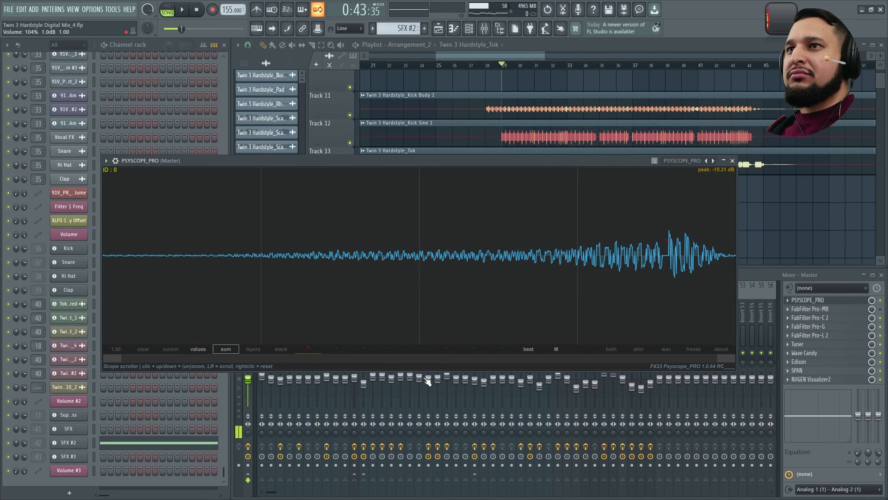
- Bring PSYSCOPE_PRO back into focus on the Master track and close its window
{"action": "left_click", "coordinate": [837, 300]}
{"action": "left_click", "coordinate": [838, 301]}
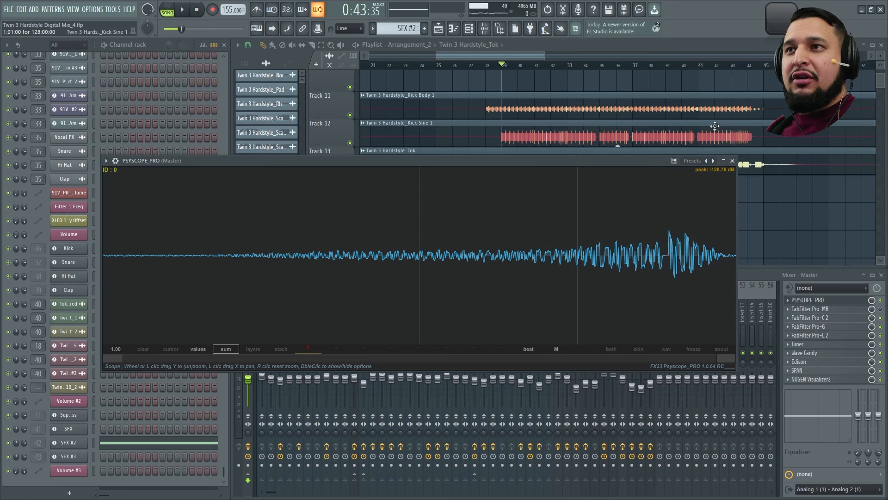
{"action": "left_click", "coordinate": [733, 161]}
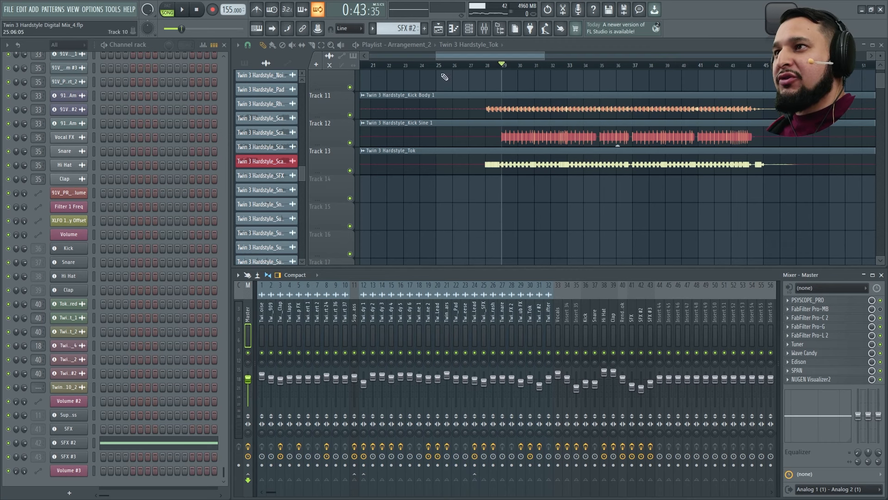
- Switch the playlist from Arrangement_2 to Arrangement and show the Rendered Tok track
{"action": "left_click", "coordinate": [429, 45]}
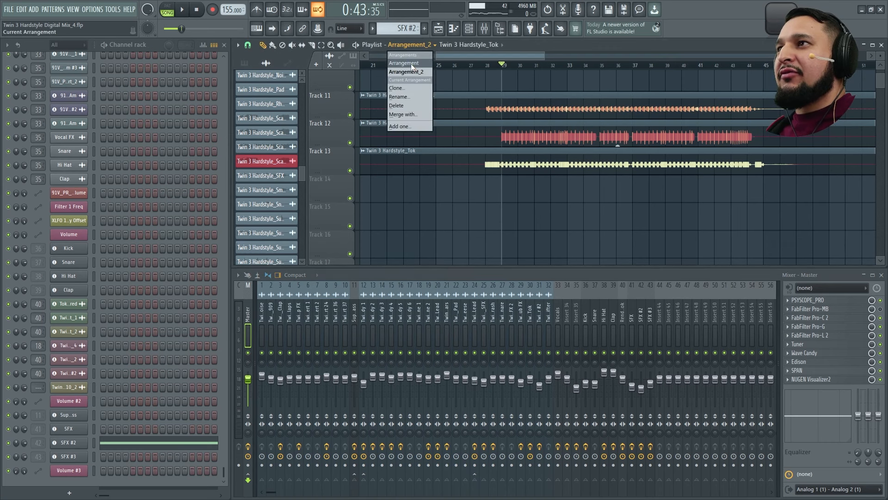
{"action": "left_click", "coordinate": [413, 65]}
{"action": "scroll", "coordinate": [448, 165], "scroll_direction": "down", "scroll_amount": 4}
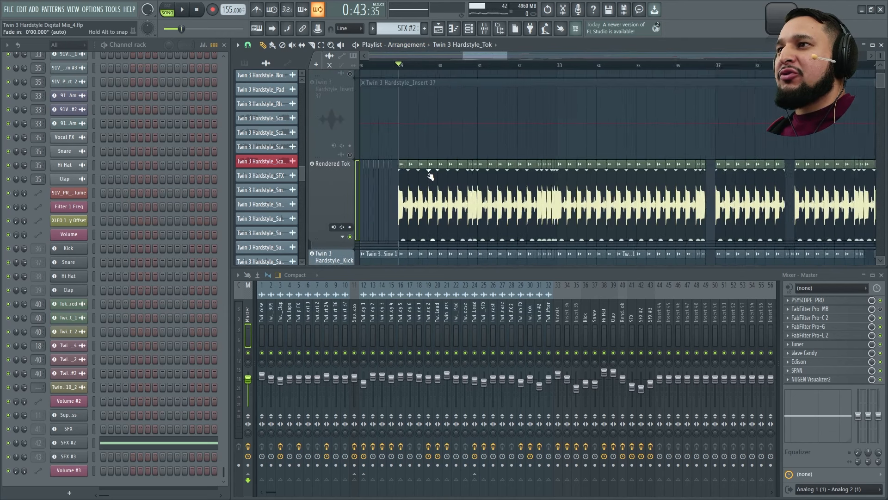
- Open PSYSCOPE_PRO on the Master track and play the mix to examine its waveform
{"action": "left_click", "coordinate": [852, 304]}
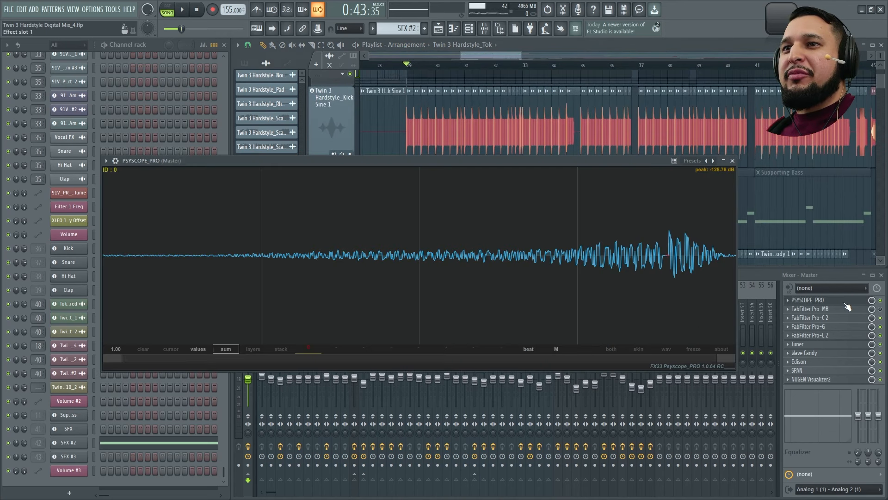
{"action": "key", "text": "space"}
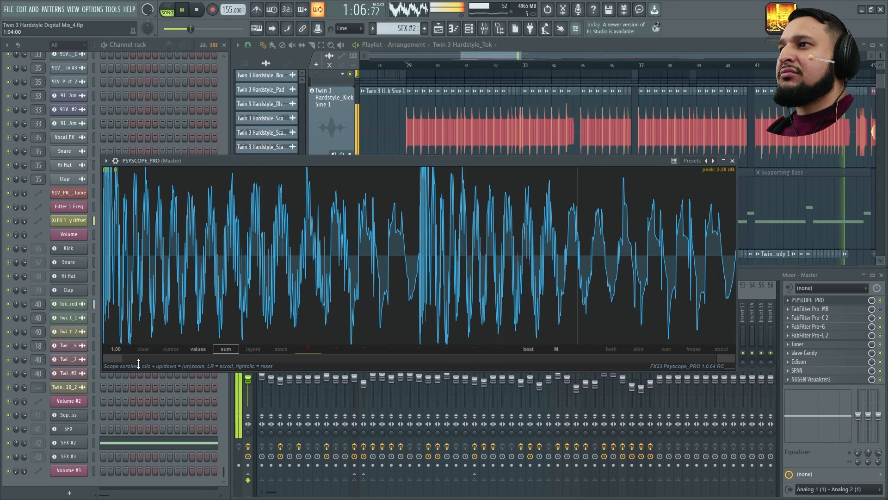
{"action": "key", "text": "space"}
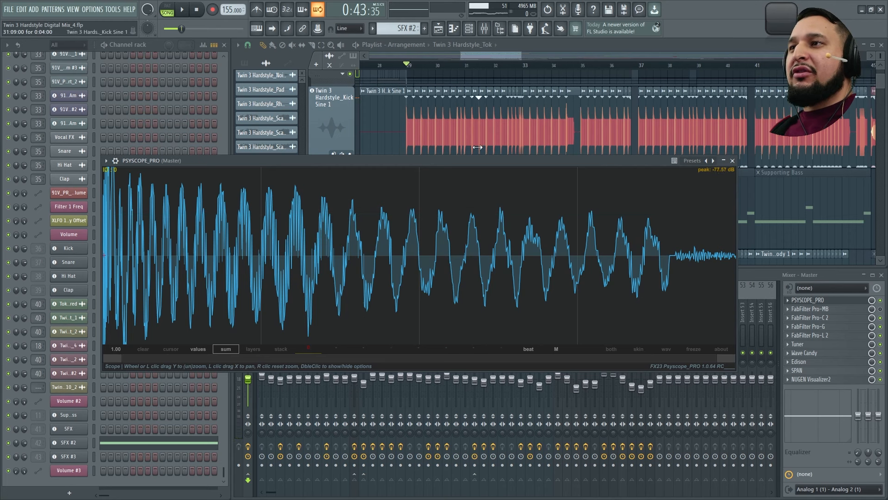
- Mute the Kick Body 1 playlist track and play the section to examine the remaining kick layers in PSYSCOPE_PRO
{"action": "left_click_drag", "start_coordinate": [471, 158], "coordinate": [462, 270]}
{"action": "scroll", "coordinate": [472, 206], "scroll_direction": "down", "scroll_amount": 5}
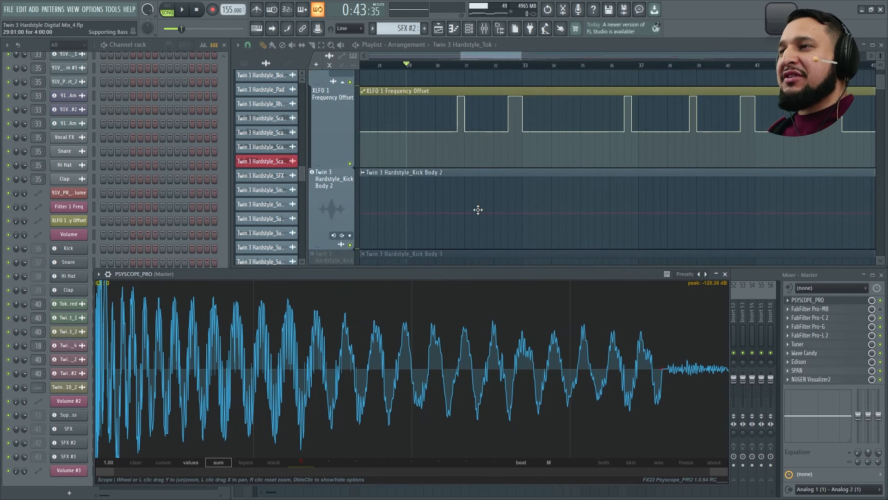
{"action": "scroll", "coordinate": [478, 210], "scroll_direction": "up", "scroll_amount": 1}
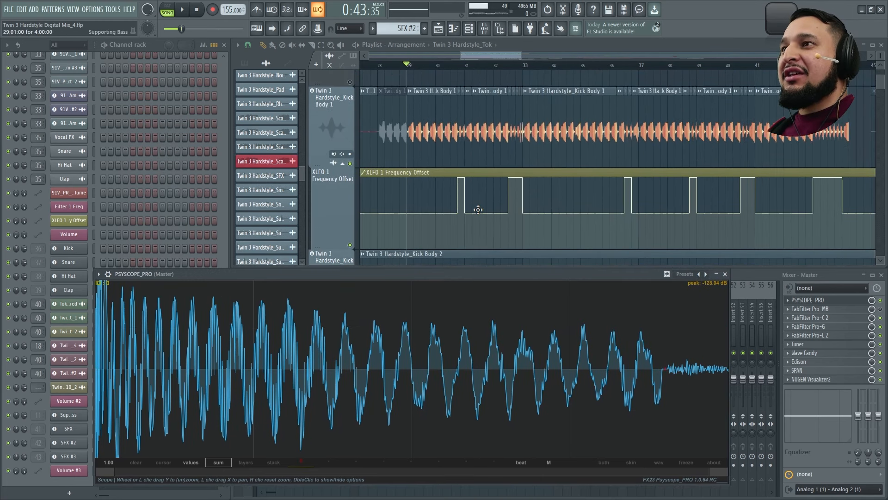
{"action": "left_click", "coordinate": [350, 164]}
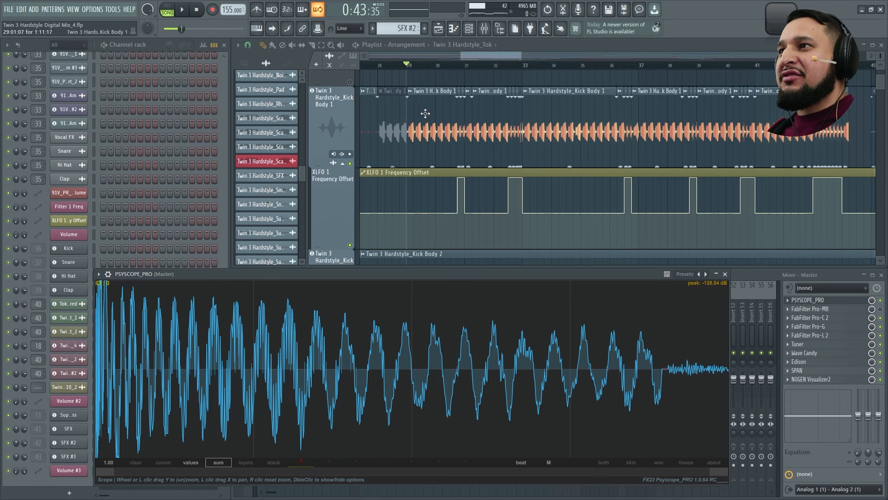
{"action": "left_click", "coordinate": [350, 164]}
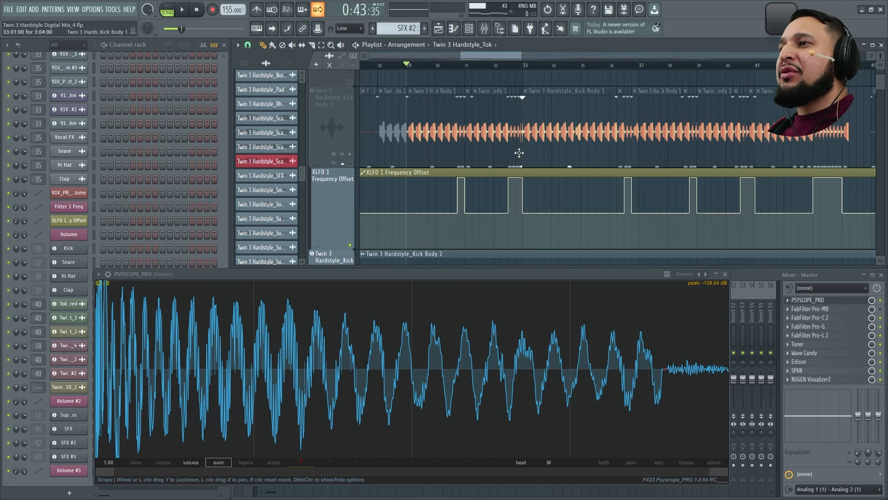
{"action": "left_click_drag", "start_coordinate": [229, 274], "coordinate": [230, 154]}
{"action": "key", "text": "space"}
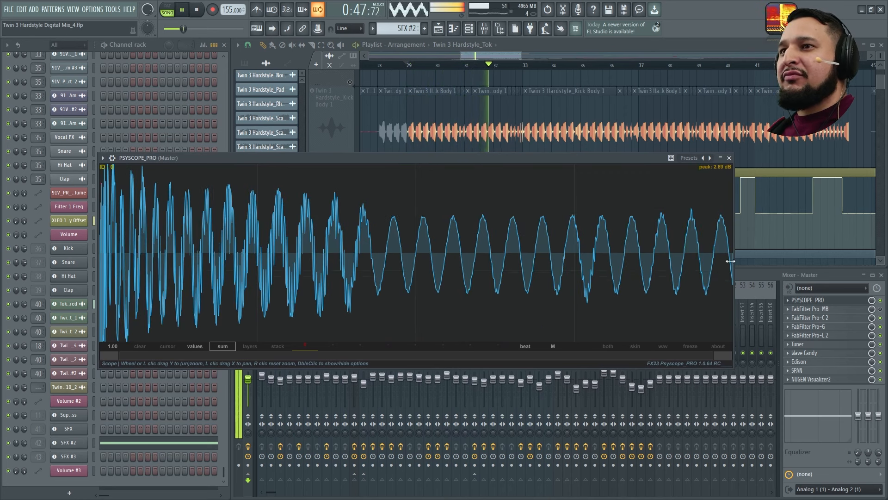
- Try reversing the polarity of the Rendered Tok mixer track, then of Kick Sine 1, and replay to compare the waveform in PSYSCOPE_PRO
{"action": "left_click", "coordinate": [762, 273]}
{"action": "left_click", "coordinate": [626, 309]}
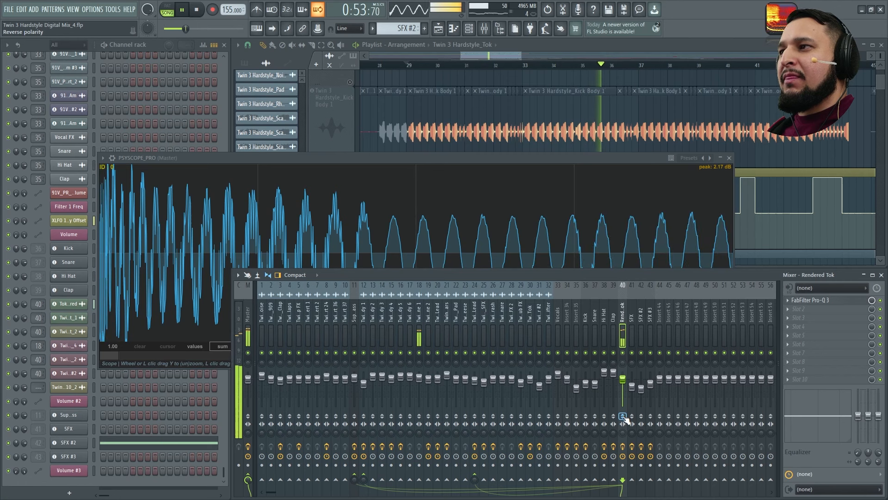
{"action": "left_click", "coordinate": [421, 415]}
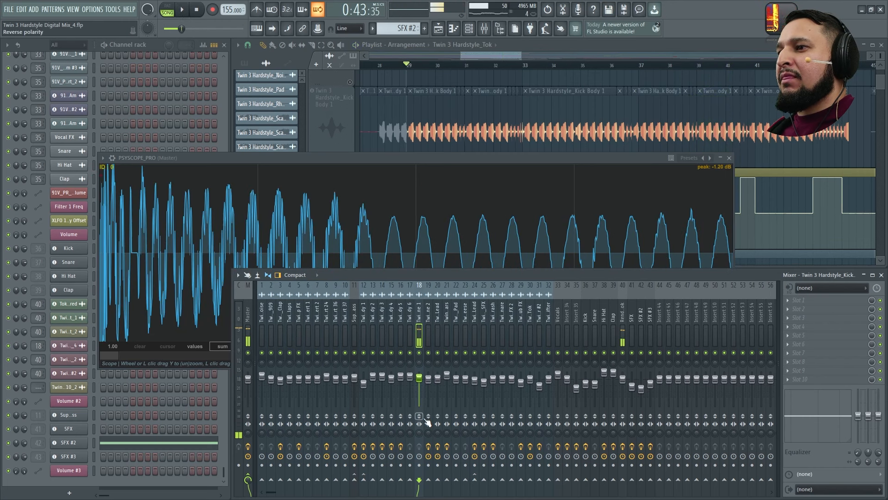
{"action": "left_click", "coordinate": [449, 162]}
{"action": "key", "text": "space"}
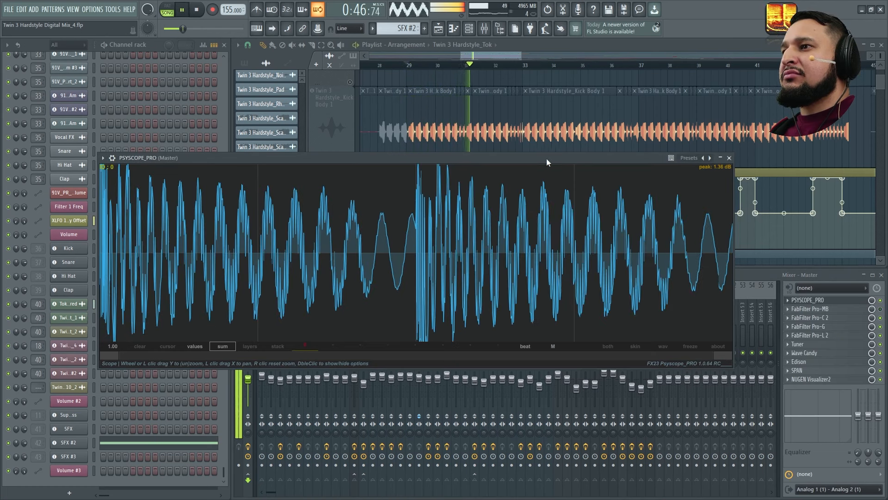
- Close PSYSCOPE_PRO and return the polarity of the Kick Sine 1 mixer track to normal
{"action": "left_click", "coordinate": [730, 158]}
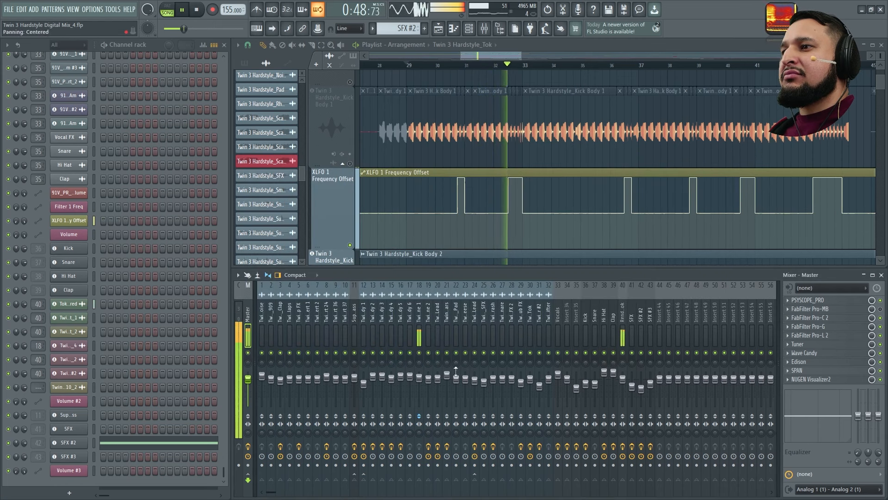
{"action": "left_click", "coordinate": [418, 319]}
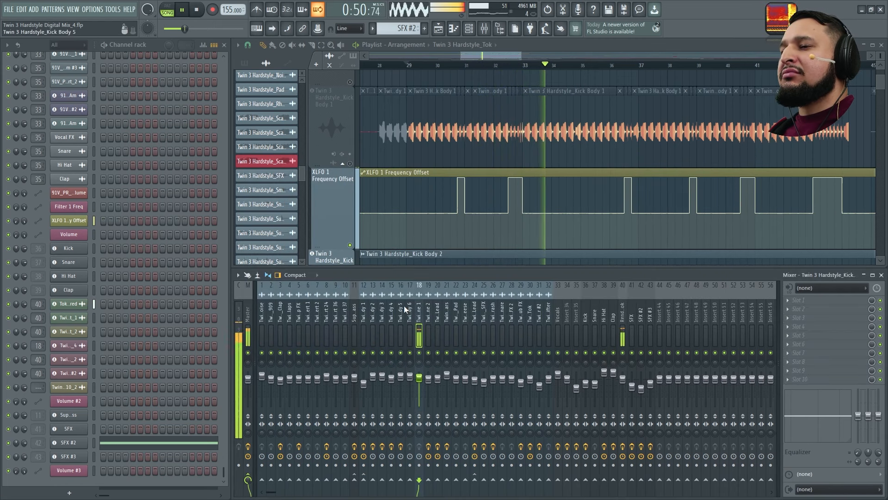
{"action": "key", "text": "space"}
{"action": "left_click", "coordinate": [621, 330]}
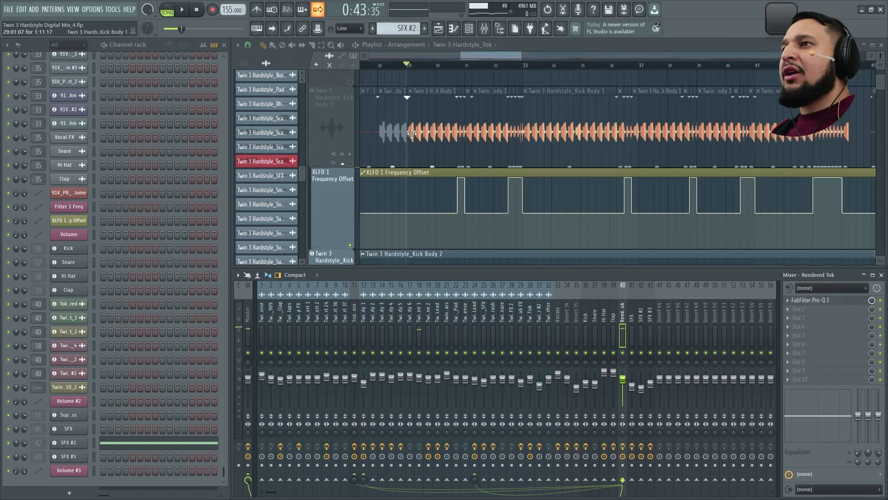
- Unmute the Kick Body 1 track and switch the playlist from Arrangement to Arrangement_2
{"action": "scroll", "coordinate": [377, 144], "scroll_direction": "up", "scroll_amount": 10}
{"action": "scroll", "coordinate": [369, 144], "scroll_direction": "down", "scroll_amount": 10}
{"action": "scroll", "coordinate": [371, 145], "scroll_direction": "up", "scroll_amount": 3}
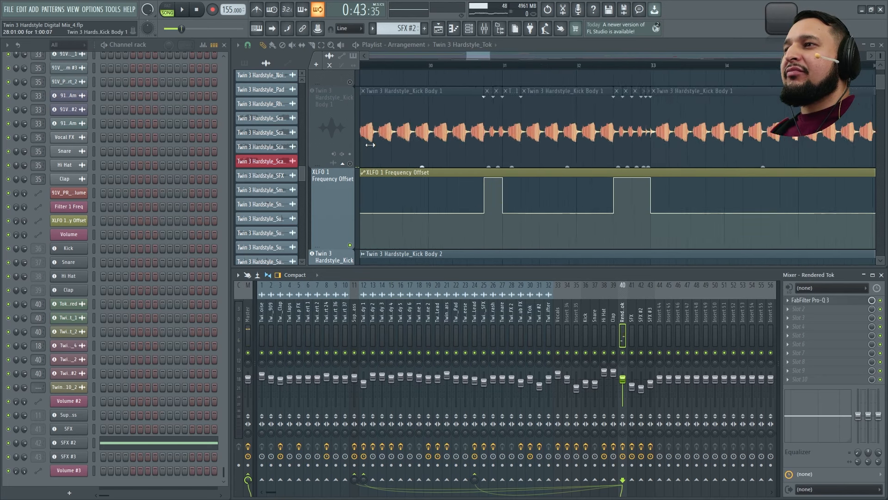
{"action": "scroll", "coordinate": [370, 145], "scroll_direction": "down", "scroll_amount": 4}
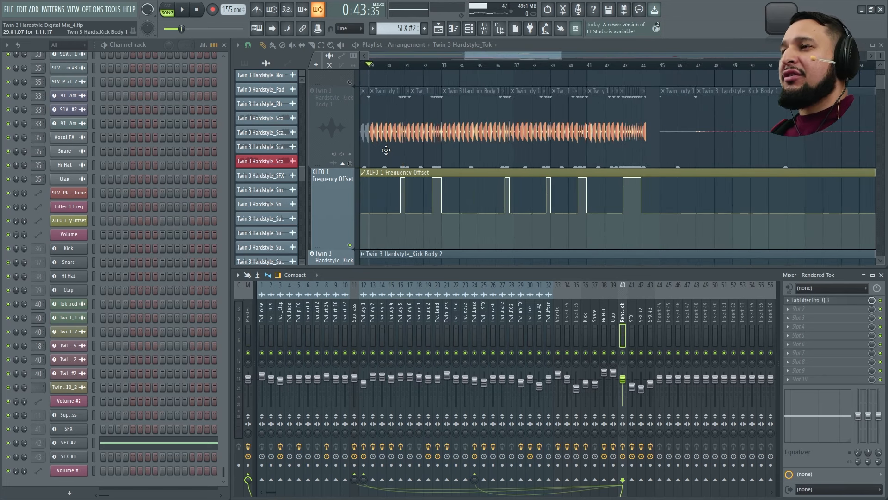
{"action": "left_click", "coordinate": [355, 162]}
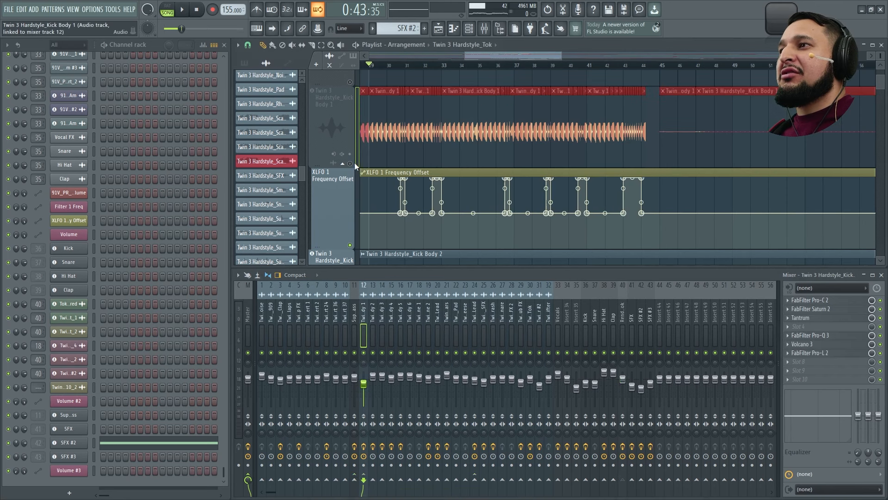
{"action": "left_click", "coordinate": [406, 44]}
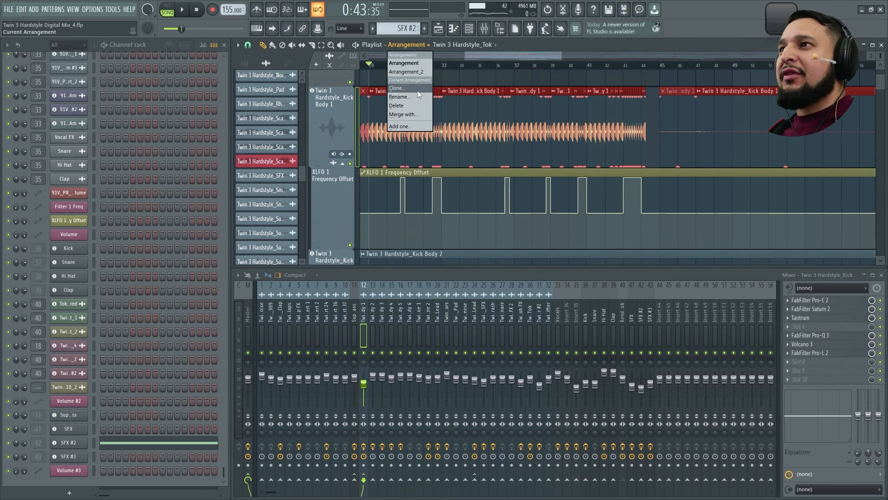
{"action": "left_click", "coordinate": [410, 72]}
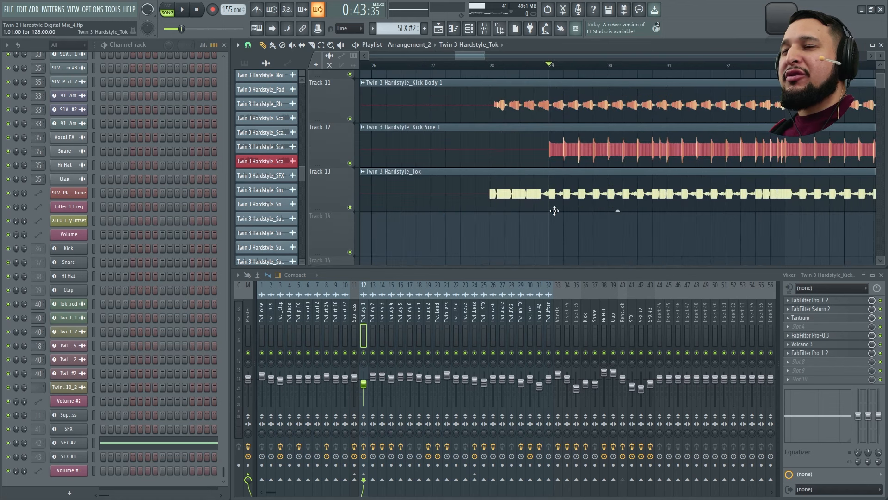
- Slice the Kick Sine 1 clip on Track 12 at the second and third kick transients, 29:05 and 29:09
{"action": "scroll", "coordinate": [613, 103], "scroll_direction": "up", "scroll_amount": 3}
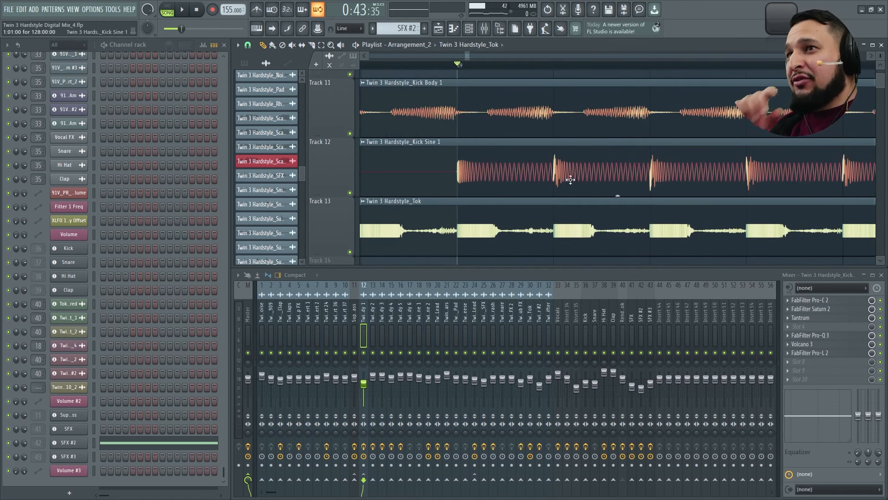
{"action": "scroll", "coordinate": [560, 166], "scroll_direction": "up", "scroll_amount": 3}
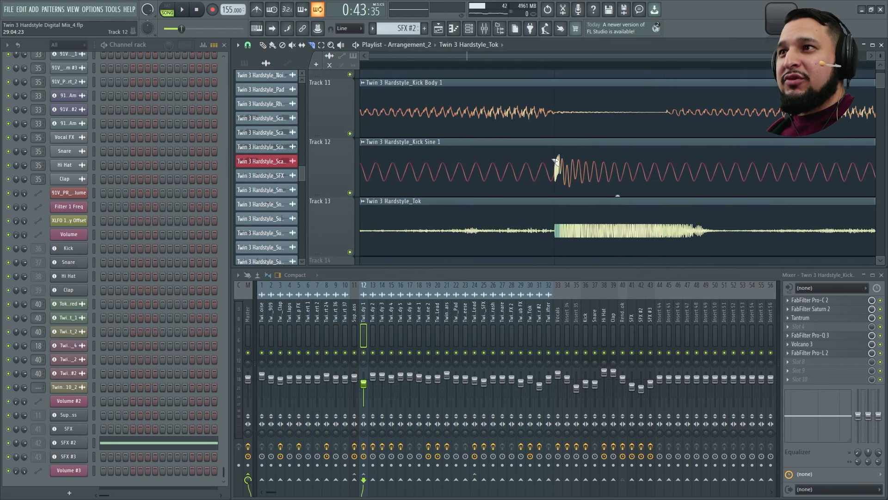
{"action": "scroll", "coordinate": [566, 189], "scroll_direction": "down", "scroll_amount": 2}
{"action": "scroll", "coordinate": [366, 179], "scroll_direction": "up", "scroll_amount": 2}
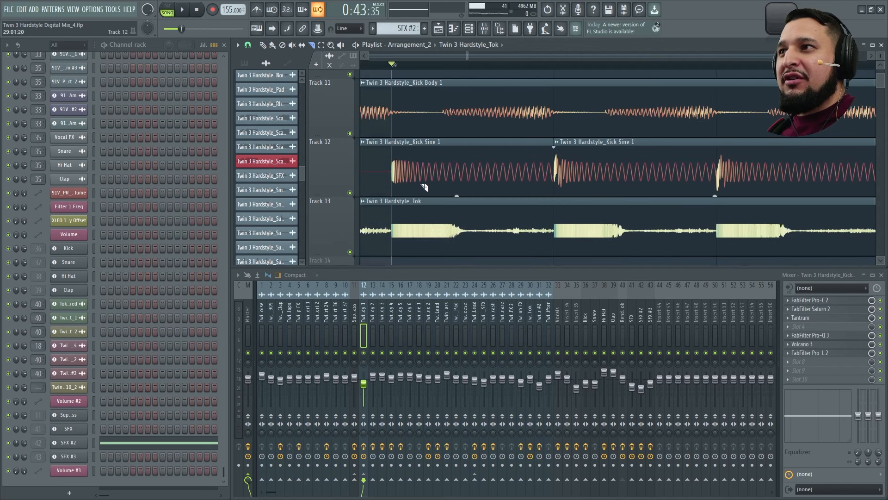
{"action": "scroll", "coordinate": [376, 176], "scroll_direction": "down", "scroll_amount": 2}
{"action": "scroll", "coordinate": [439, 186], "scroll_direction": "up", "scroll_amount": 2}
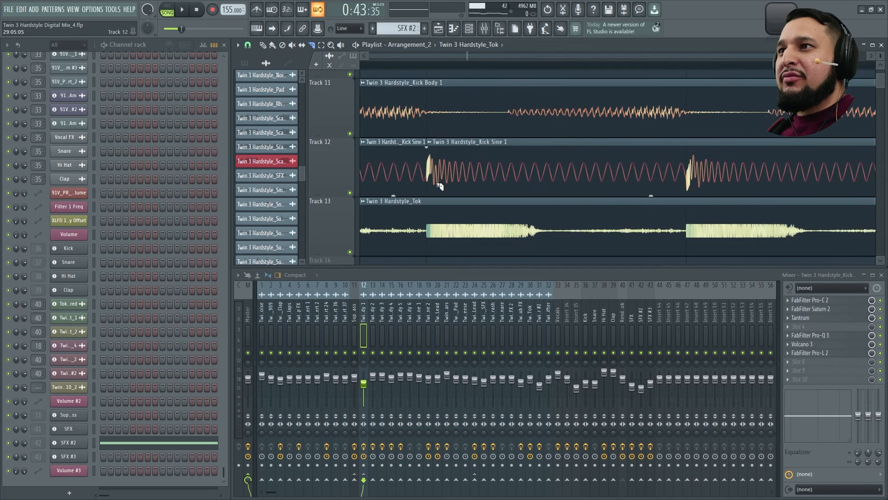
{"action": "scroll", "coordinate": [439, 186], "scroll_direction": "down", "scroll_amount": 3}
{"action": "scroll", "coordinate": [446, 171], "scroll_direction": "up", "scroll_amount": 4}
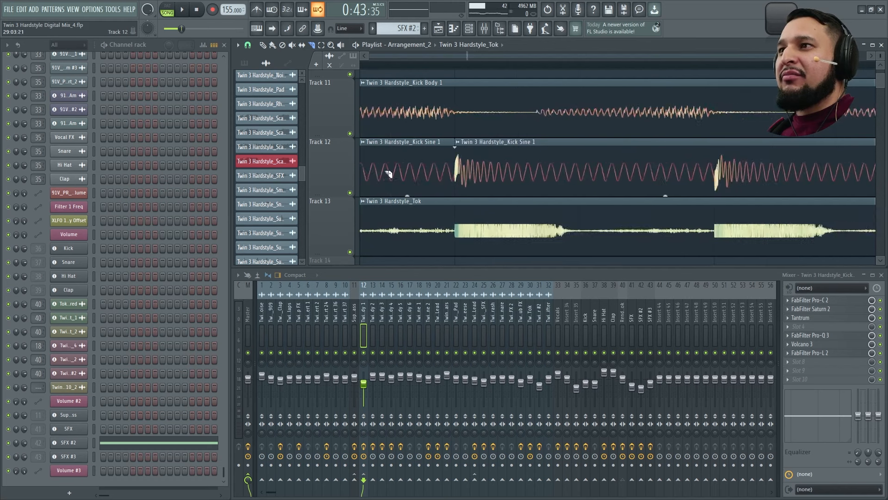
{"action": "scroll", "coordinate": [476, 177], "scroll_direction": "down", "scroll_amount": 2}
{"action": "scroll", "coordinate": [477, 177], "scroll_direction": "up", "scroll_amount": 2}
{"action": "scroll", "coordinate": [508, 190], "scroll_direction": "down", "scroll_amount": 3}
{"action": "scroll", "coordinate": [420, 175], "scroll_direction": "up", "scroll_amount": 4}
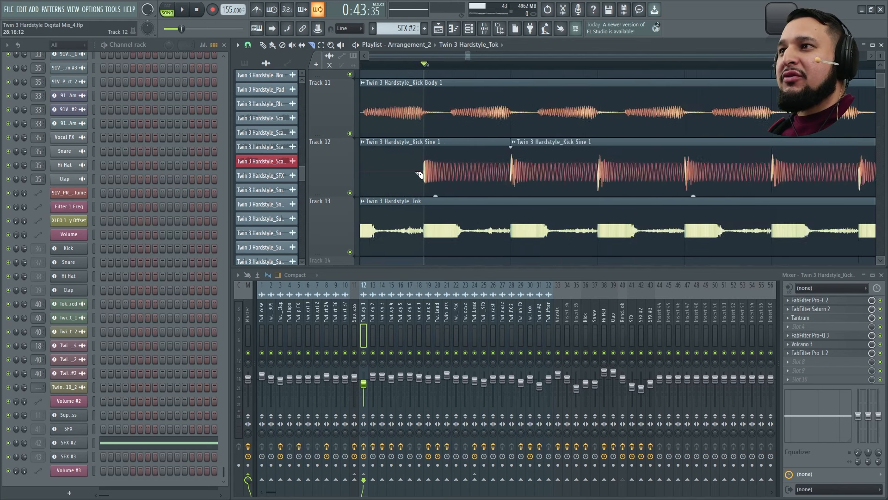
{"action": "scroll", "coordinate": [419, 175], "scroll_direction": "down", "scroll_amount": 3}
{"action": "scroll", "coordinate": [470, 180], "scroll_direction": "up", "scroll_amount": 2}
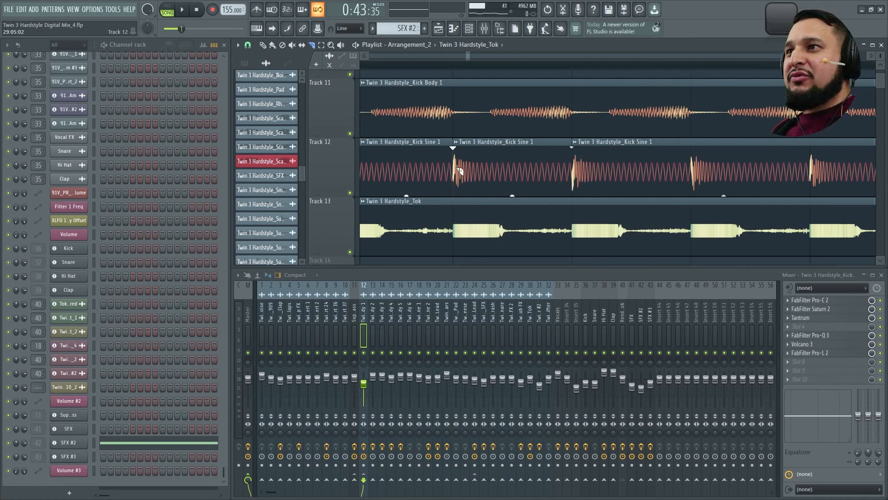
{"action": "scroll", "coordinate": [467, 161], "scroll_direction": "down", "scroll_amount": 2}
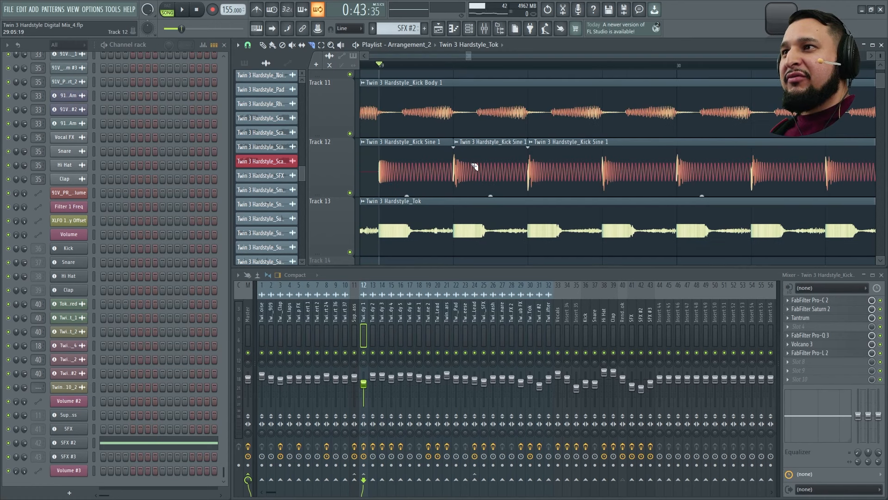
- Slice the Kick Sine 1 clip on Track 12 where the first kick starts at bar 29
{"action": "scroll", "coordinate": [455, 178], "scroll_direction": "up", "scroll_amount": 6}
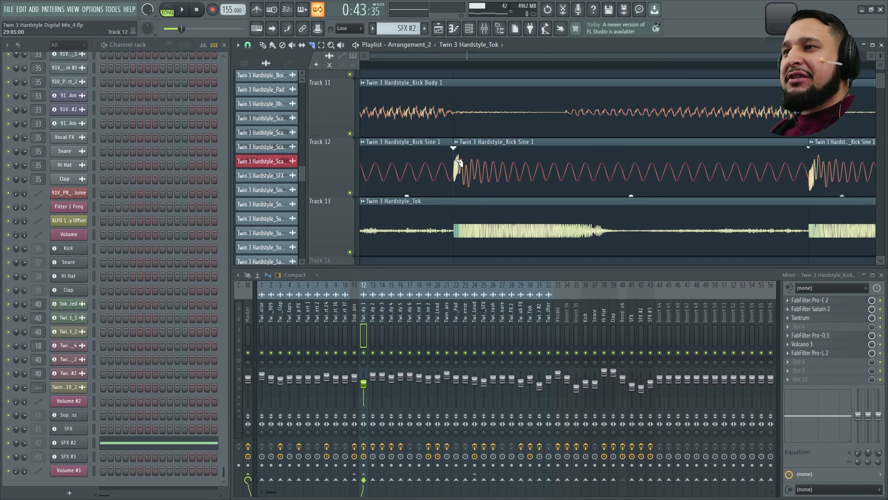
{"action": "scroll", "coordinate": [617, 188], "scroll_direction": "down", "scroll_amount": 8}
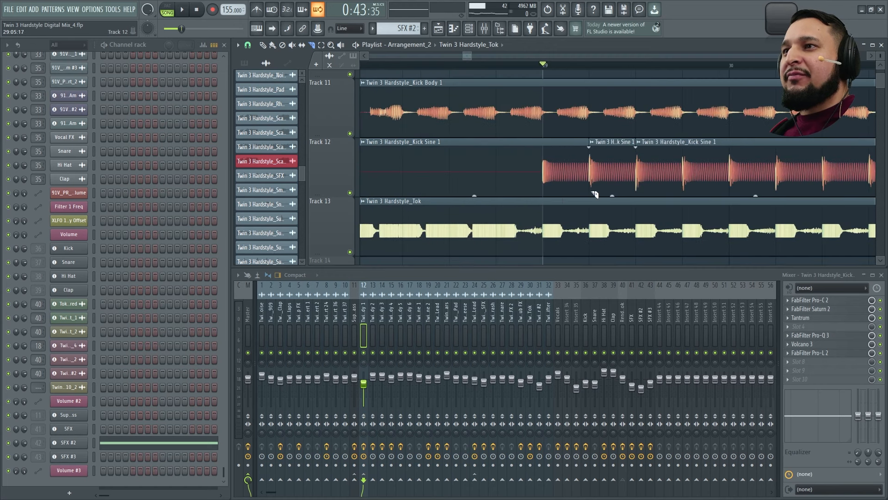
{"action": "scroll", "coordinate": [543, 196], "scroll_direction": "up", "scroll_amount": 7}
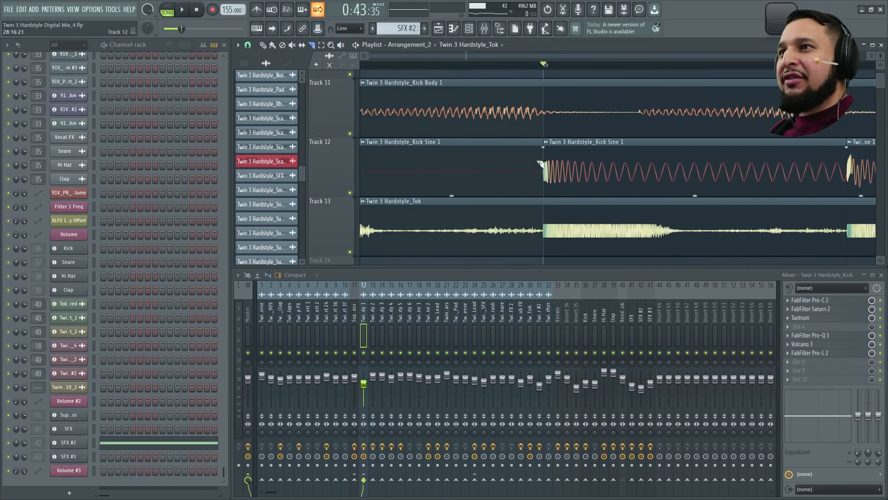
{"action": "scroll", "coordinate": [559, 161], "scroll_direction": "down", "scroll_amount": 5}
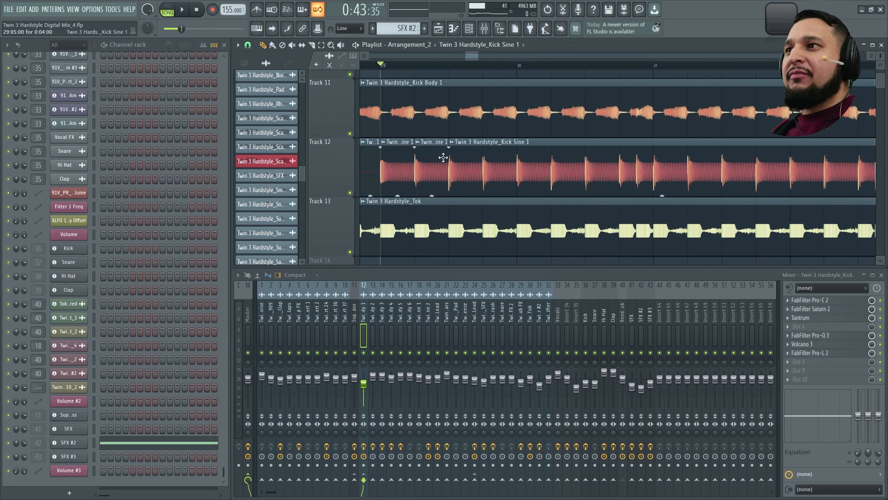
- Clear the Kick Sine 1 audio on Track 12 from 29:05 to 30:13 and fill the gap with copies of the first kick slice
{"action": "right_click", "coordinate": [427, 166]}
{"action": "left_click_drag", "start_coordinate": [449, 169], "coordinate": [620, 169]}
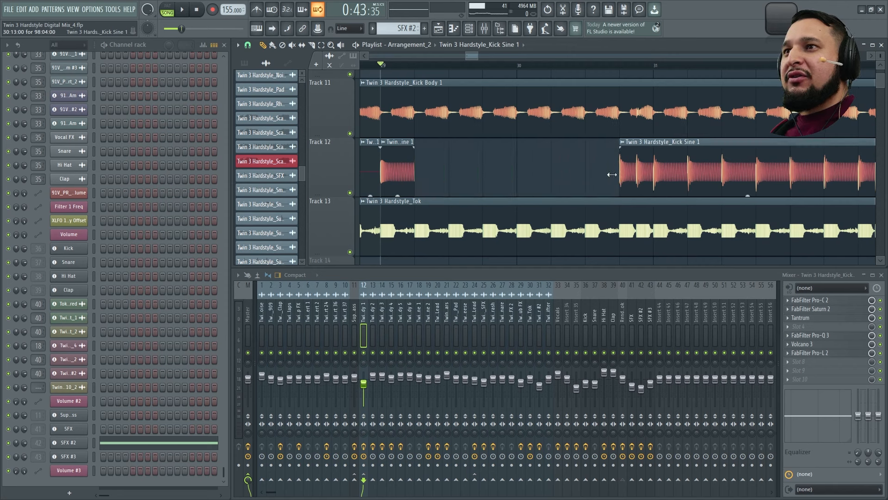
{"action": "left_click", "coordinate": [406, 161]}
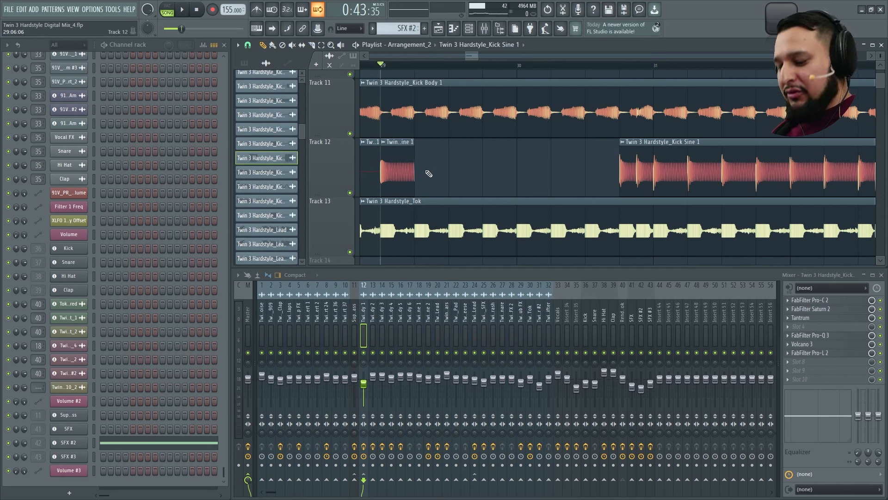
{"action": "left_click_drag", "start_coordinate": [426, 172], "coordinate": [589, 171]}
- Try deleting the remaining Kick Sine 1 clip from 30:13 onward, and undo the deletion
{"action": "right_click", "coordinate": [640, 167]}
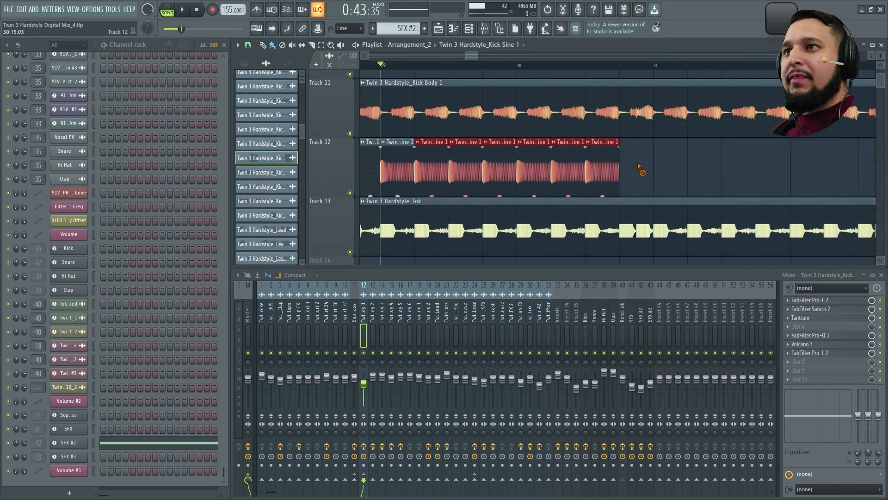
{"action": "key", "text": "ctrl+z"}
{"action": "scroll", "coordinate": [658, 159], "scroll_direction": "up", "scroll_amount": 3}
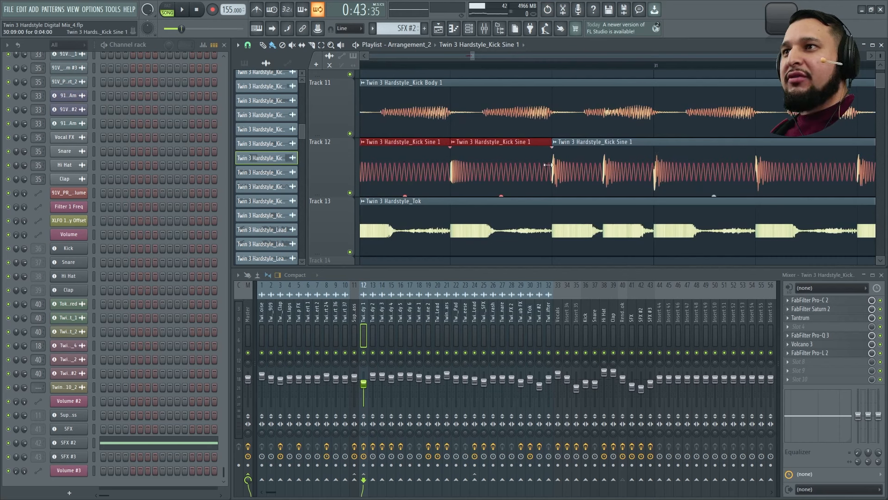
- Set the playlist snap to 1/4 beat and replace Kick Sine 1 from 30:13 to 31:01 on Track 12 with two shortened kick slice copies
{"action": "left_click", "coordinate": [248, 45]}
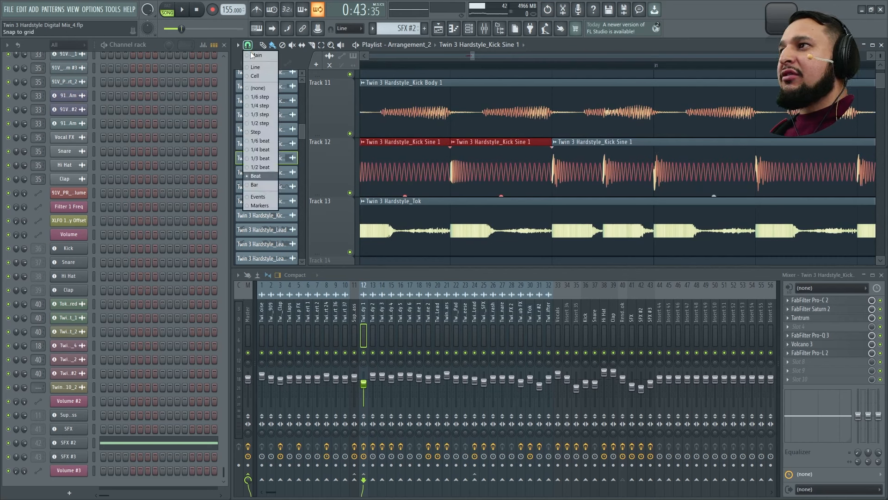
{"action": "left_click", "coordinate": [260, 149]}
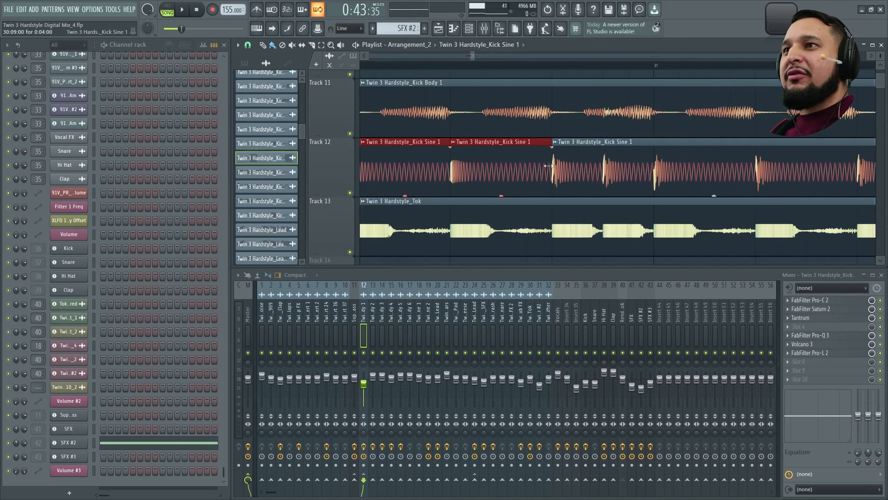
{"action": "left_click_drag", "start_coordinate": [557, 166], "coordinate": [655, 171]}
{"action": "key", "text": "ctrl+z"}
{"action": "left_click_drag", "start_coordinate": [491, 164], "coordinate": [597, 164]}
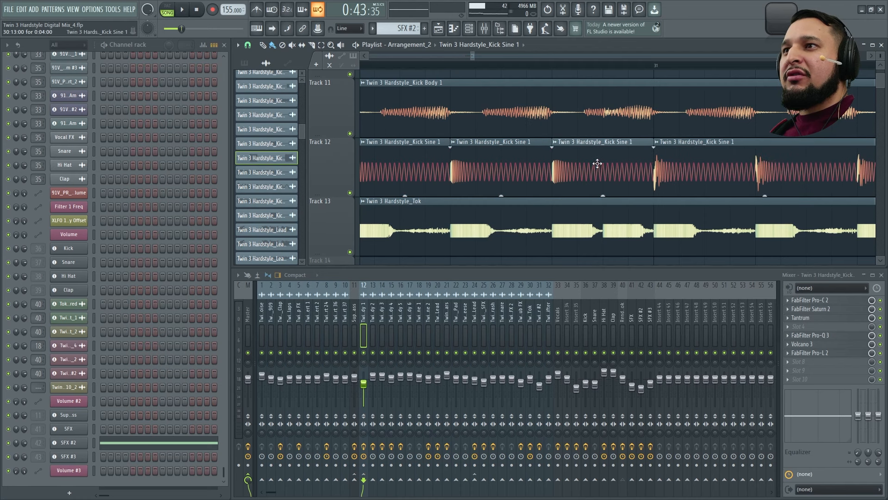
{"action": "left_click_drag", "start_coordinate": [652, 141], "coordinate": [628, 159]}
{"action": "scroll", "coordinate": [518, 162], "scroll_direction": "down", "scroll_amount": 4}
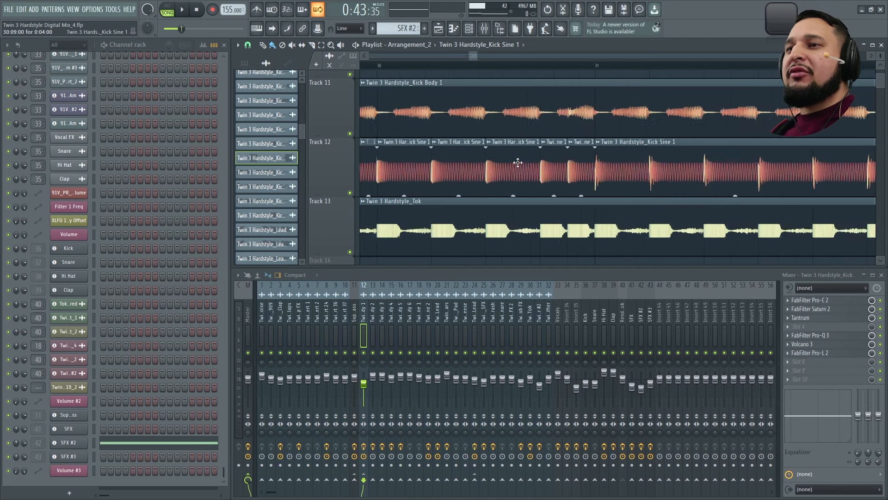
- Trim the remaining Kick Sine 1 clip to start at 32:01 and fill bar 31 with four kick slice copies
{"action": "left_click_drag", "start_coordinate": [553, 165], "coordinate": [593, 156]}
{"action": "scroll", "coordinate": [643, 164], "scroll_direction": "down", "scroll_amount": 4}
{"action": "scroll", "coordinate": [544, 171], "scroll_direction": "up", "scroll_amount": 3}
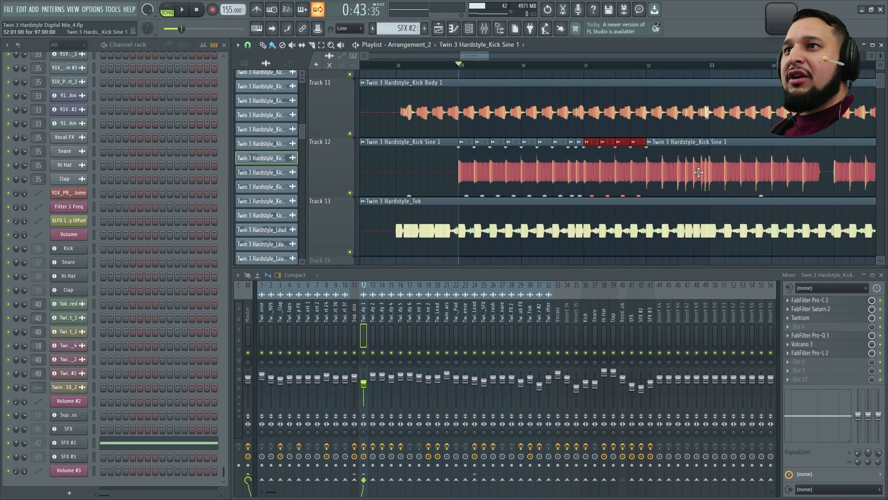
- Trim the remaining Kick Sine 1 clip to start at 32:13 and fill the gap from 32:01 with three kick slice copies
{"action": "scroll", "coordinate": [699, 172], "scroll_direction": "up", "scroll_amount": 3}
{"action": "scroll", "coordinate": [579, 219], "scroll_direction": "up", "scroll_amount": 1}
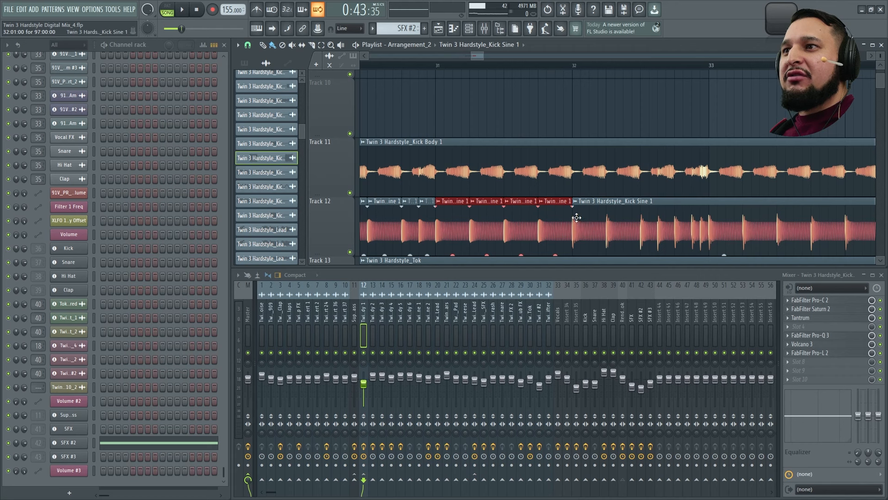
{"action": "left_click_drag", "start_coordinate": [575, 218], "coordinate": [675, 217]}
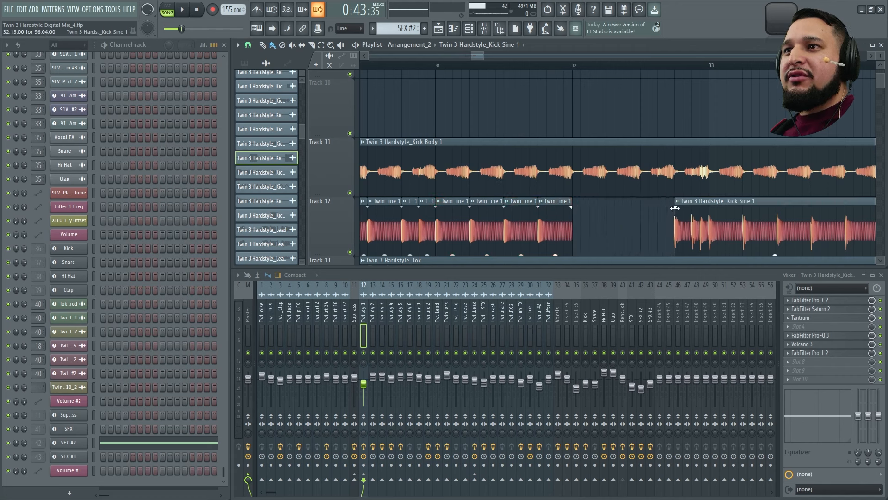
{"action": "left_click_drag", "start_coordinate": [604, 228], "coordinate": [461, 218], "text": "ctrl"}
{"action": "left_click_drag", "start_coordinate": [604, 228], "coordinate": [490, 215], "text": "ctrl"}
{"action": "left_click_drag", "start_coordinate": [512, 214], "coordinate": [593, 213], "text": "shift"}
- Trim the remaining Kick Sine 1 clip to start at 33:01 and fill the gap from 32:13 with three shortened kick slice copies
{"action": "scroll", "coordinate": [709, 219], "scroll_direction": "up", "scroll_amount": 3, "text": "ctrl"}
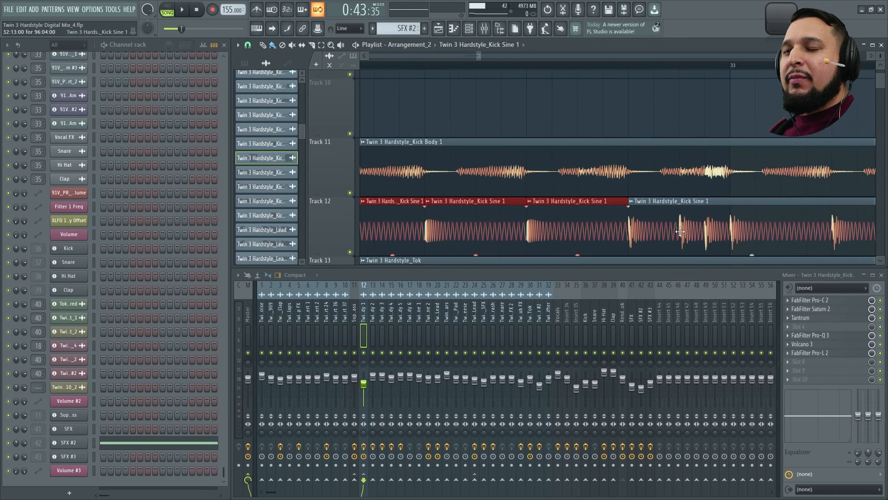
{"action": "left_click_drag", "start_coordinate": [631, 229], "coordinate": [739, 228]}
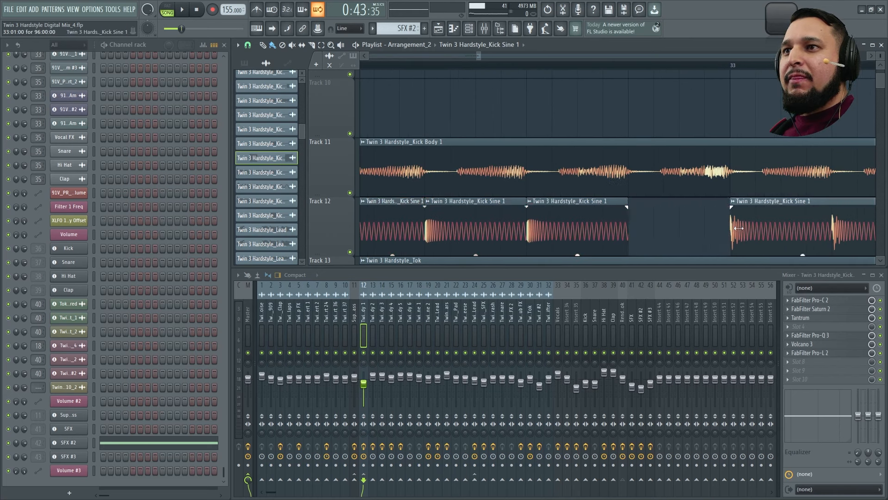
{"action": "left_click_drag", "start_coordinate": [576, 221], "coordinate": [717, 216], "text": "shift"}
{"action": "left_click", "coordinate": [701, 214]}
- Review the rebuilt Kick Sine 1 section on Track 12 and play it back from bar 29
{"action": "scroll", "coordinate": [532, 212], "scroll_direction": "down", "scroll_amount": 3}
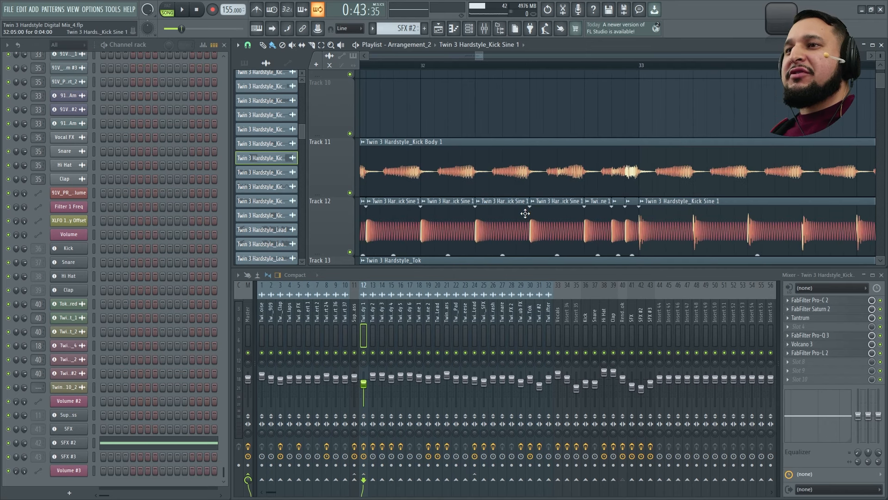
{"action": "mouse_move", "coordinate": [881, 76]}
{"action": "left_mouse_down"}
{"action": "mouse_move", "coordinate": [881, 61]}
{"action": "mouse_move", "coordinate": [881, 76]}
{"action": "left_mouse_up"}
{"action": "scroll", "coordinate": [657, 185], "scroll_direction": "down", "scroll_amount": 2}
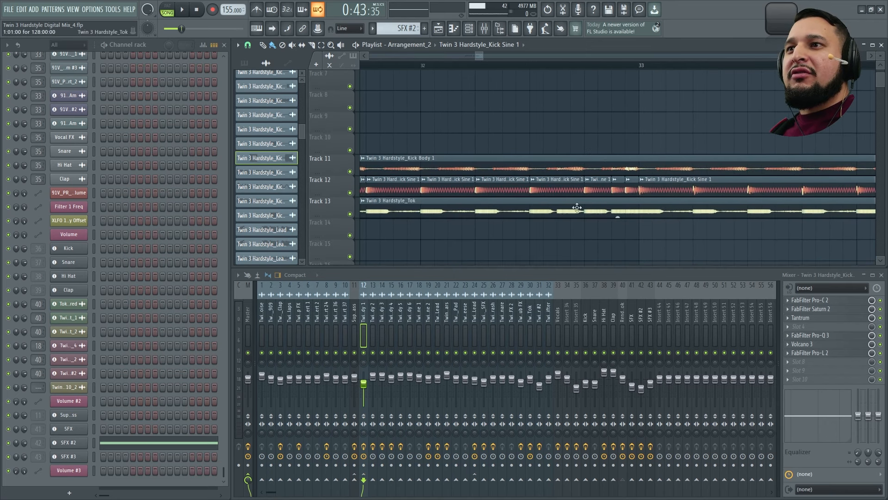
{"action": "left_click_drag", "start_coordinate": [567, 213], "coordinate": [841, 164], "text": "ctrl"}
{"action": "scroll", "coordinate": [483, 173], "scroll_direction": "down", "scroll_amount": 10}
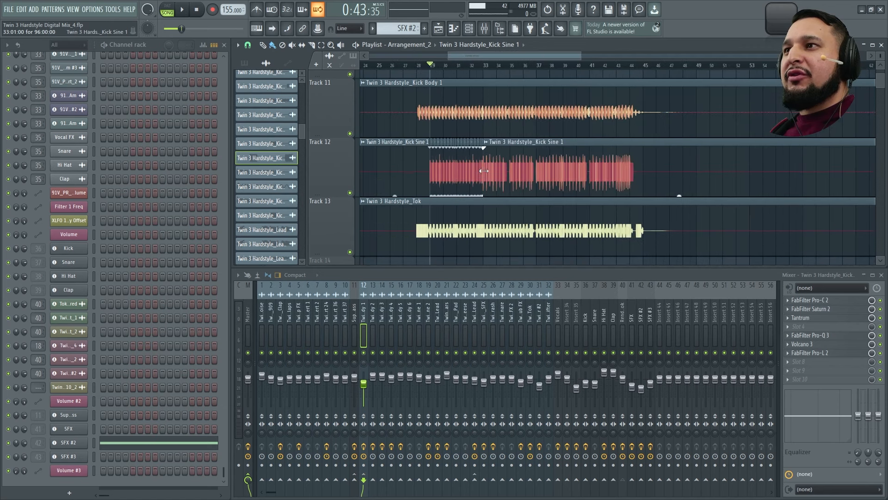
{"action": "scroll", "coordinate": [444, 182], "scroll_direction": "up", "scroll_amount": 2}
{"action": "scroll", "coordinate": [445, 181], "scroll_direction": "up", "scroll_amount": 3}
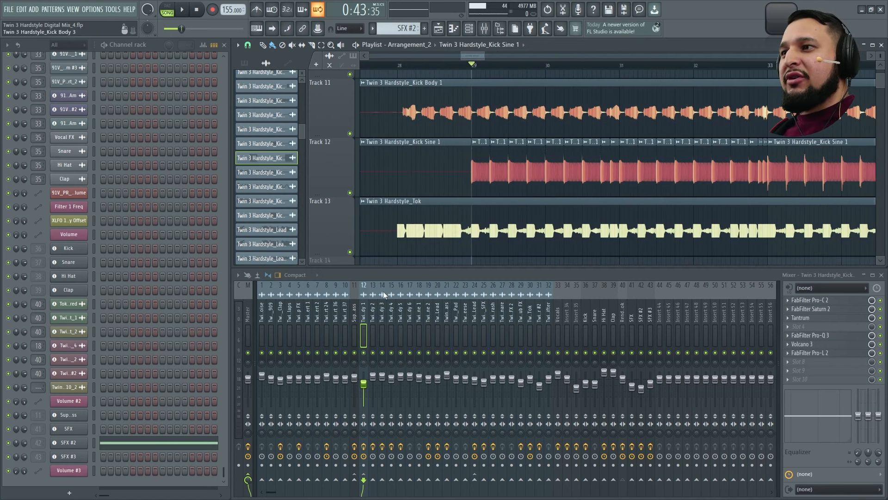
{"action": "key", "text": "space"}
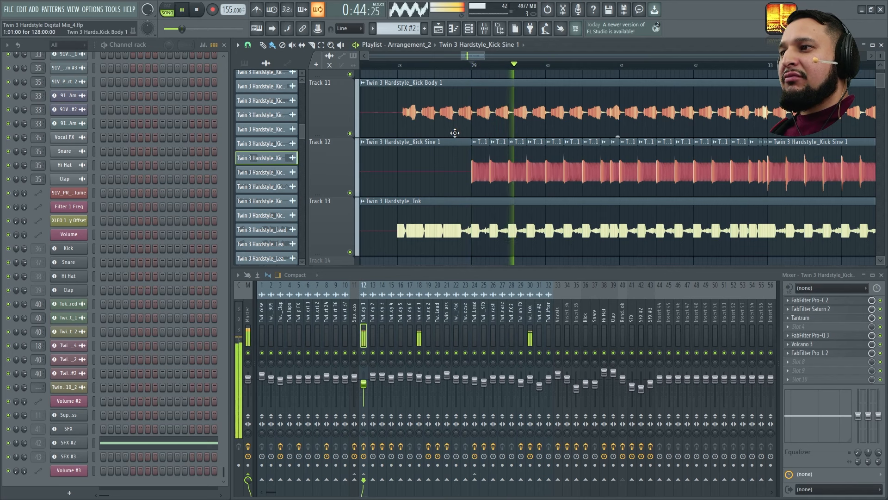
{"action": "key", "text": "space"}
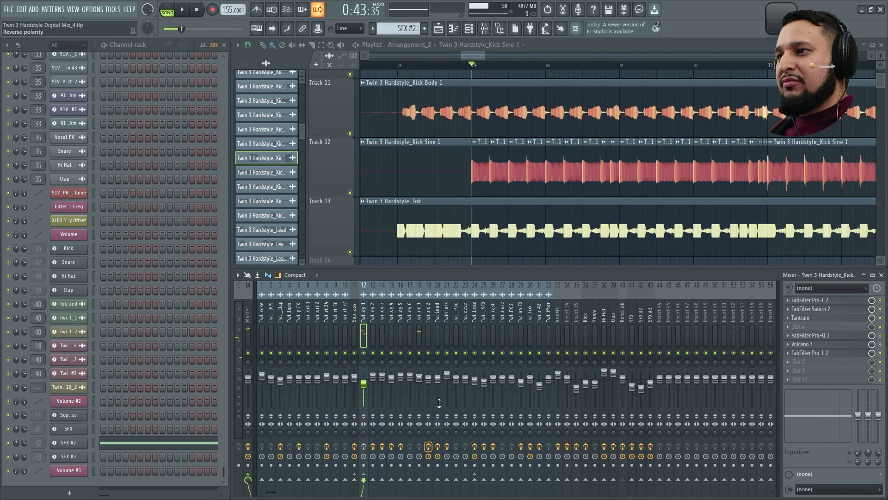
- Inspect the Kick Sine 1 and Kick Body 1 mixer tracks while playing the kick layers from bar 29
{"action": "left_click", "coordinate": [419, 332]}
{"action": "key", "text": "space"}
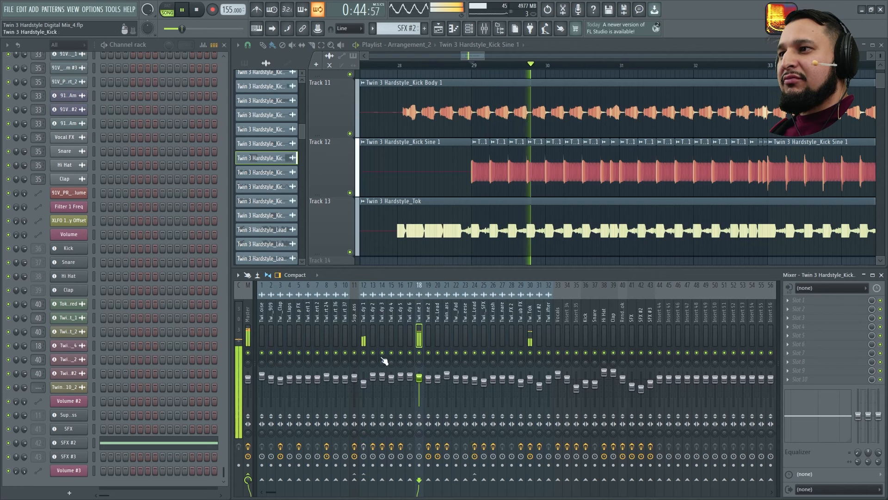
{"action": "left_click", "coordinate": [361, 330]}
{"action": "key", "text": "space"}
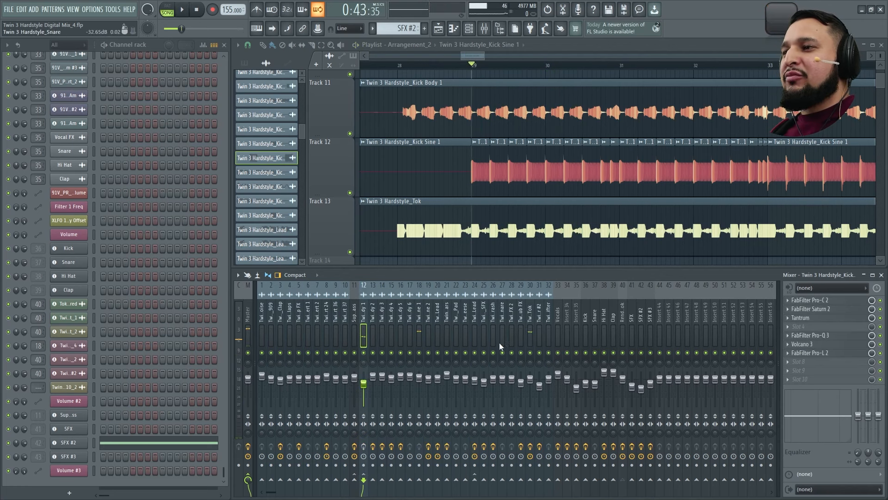
- Disable the effect slots on the Tok mixer track and play the kick layers from bar 37
{"action": "scroll", "coordinate": [380, 183], "scroll_direction": "down", "scroll_amount": 7}
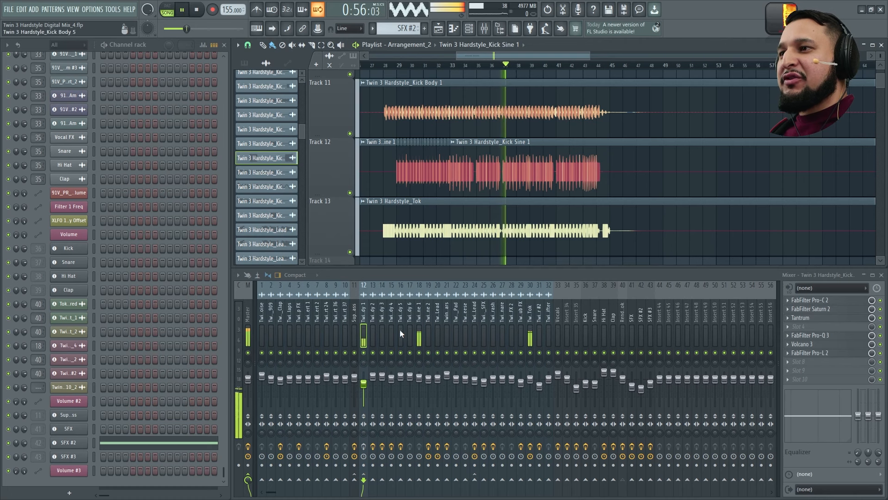
{"action": "left_click", "coordinate": [531, 333]}
{"action": "key", "text": "space"}
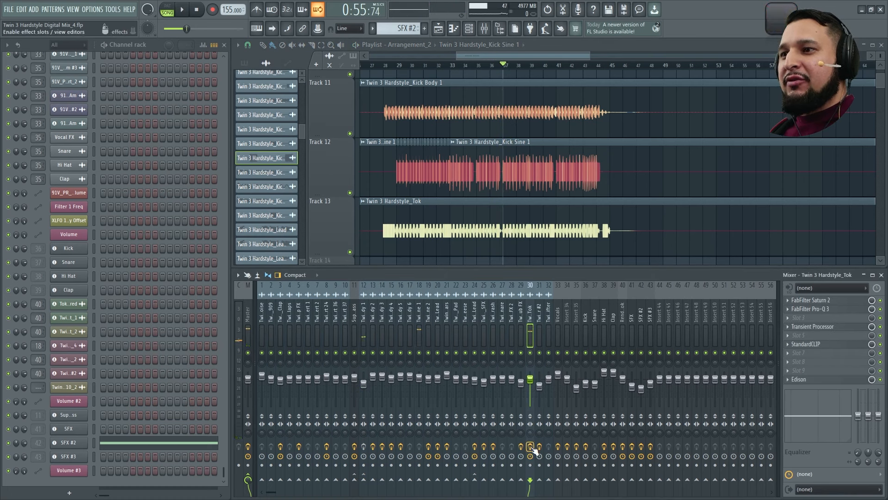
{"action": "left_click", "coordinate": [531, 447]}
{"action": "key", "text": "space"}
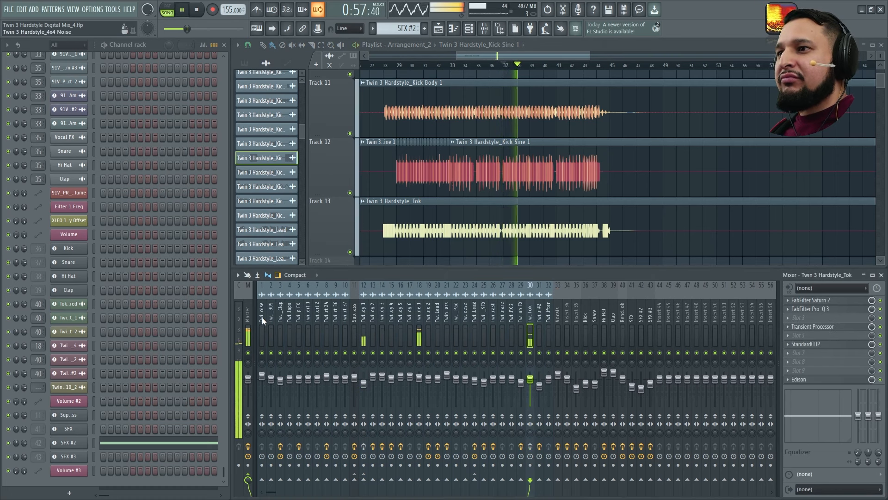
- Examine the combined kick waveform in PSYSCOPE_PRO on the Master track, stop playback and close the plugin
{"action": "left_click", "coordinate": [246, 306]}
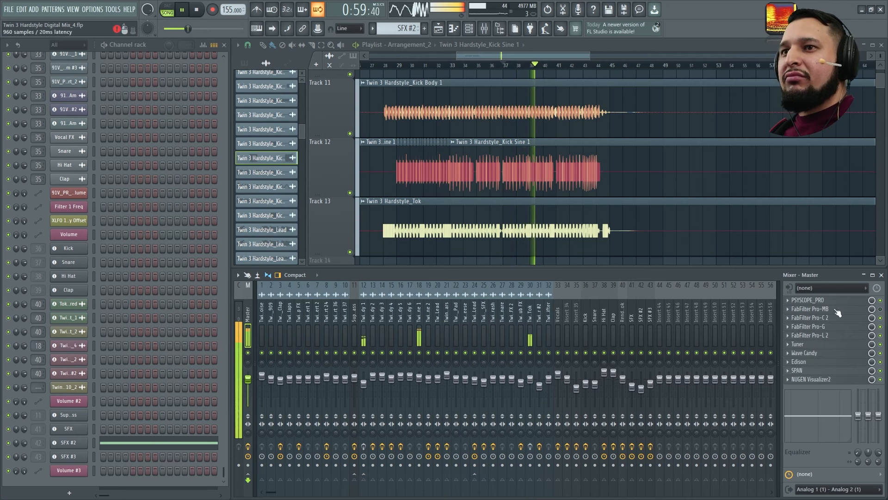
{"action": "left_click", "coordinate": [826, 300]}
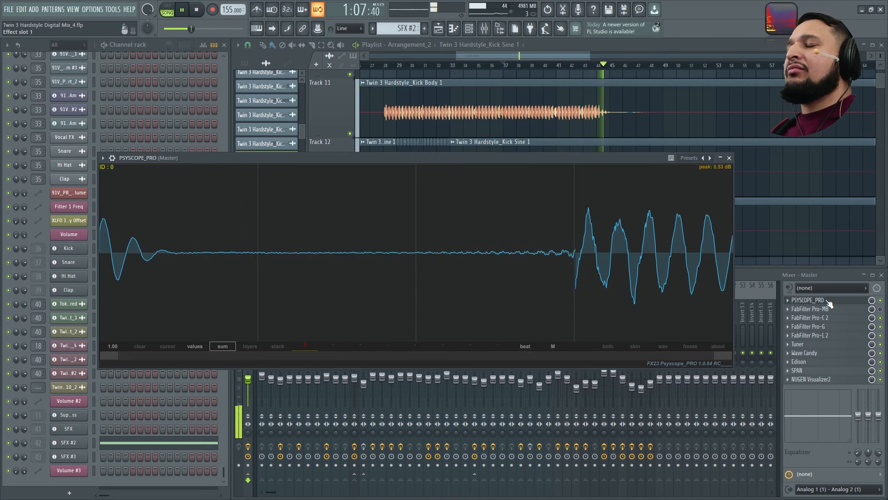
{"action": "key", "text": "space"}
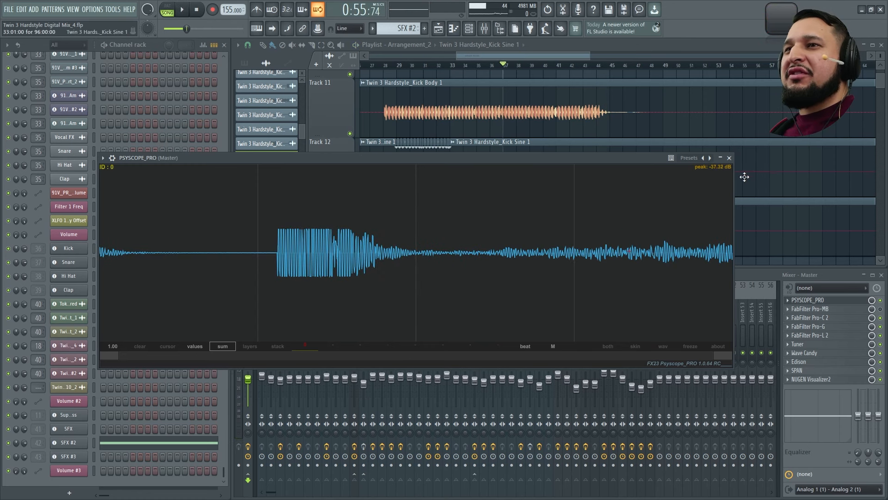
{"action": "left_click", "coordinate": [729, 158]}
- Move the playback position back to bar 29 and listen to the kick layers with the Tok effects bypassed
{"action": "scroll", "coordinate": [401, 207], "scroll_direction": "up", "scroll_amount": 6}
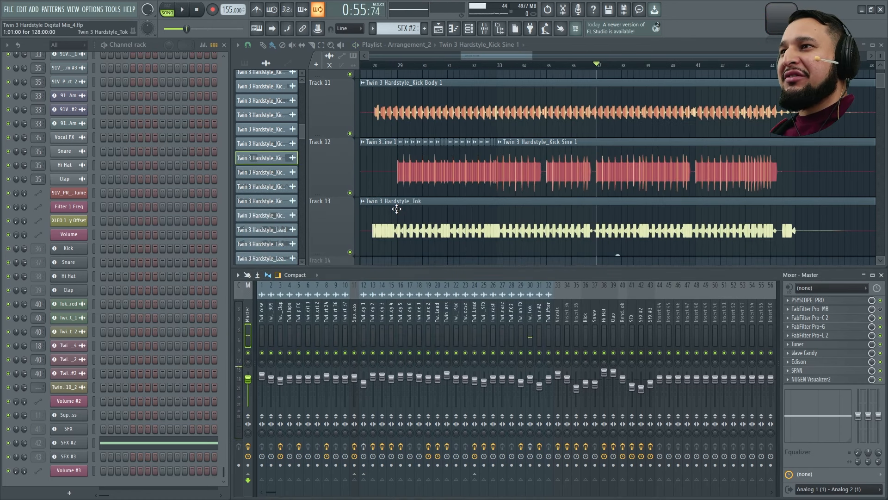
{"action": "scroll", "coordinate": [401, 207], "scroll_direction": "down", "scroll_amount": 4}
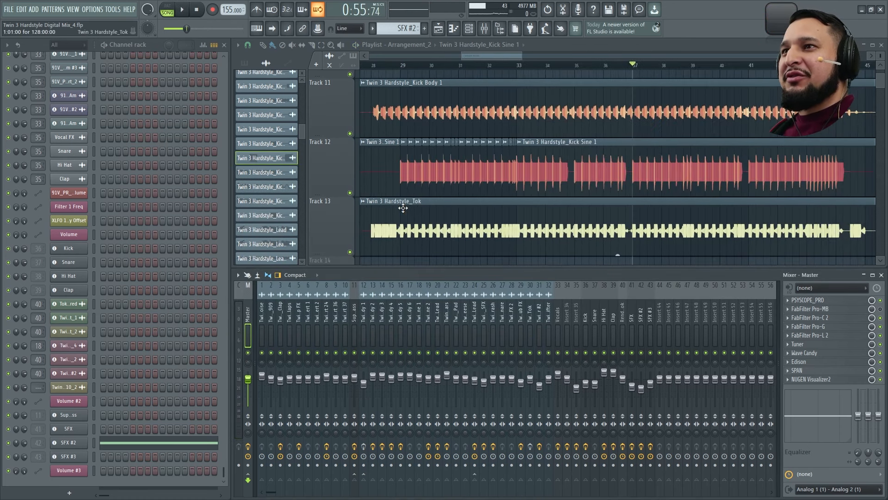
{"action": "left_click", "coordinate": [404, 70]}
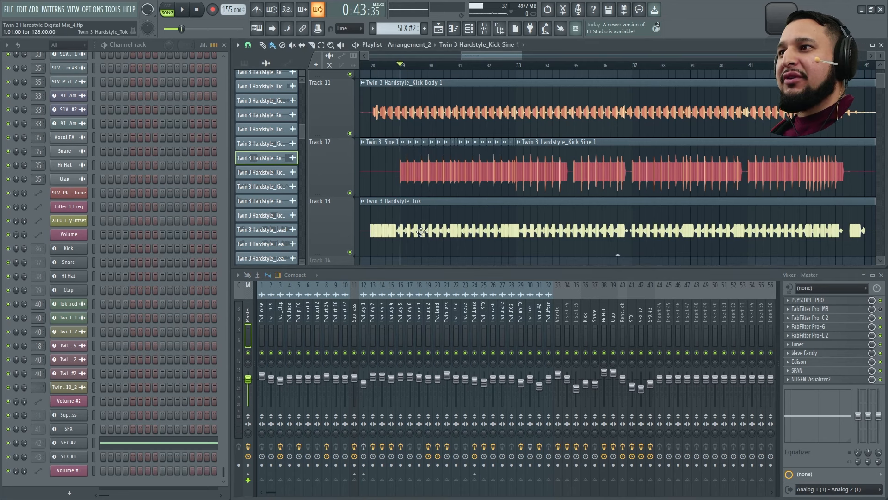
{"action": "scroll", "coordinate": [398, 233], "scroll_direction": "up", "scroll_amount": 4}
{"action": "scroll", "coordinate": [411, 230], "scroll_direction": "down", "scroll_amount": 1}
{"action": "scroll", "coordinate": [411, 230], "scroll_direction": "up", "scroll_amount": 4}
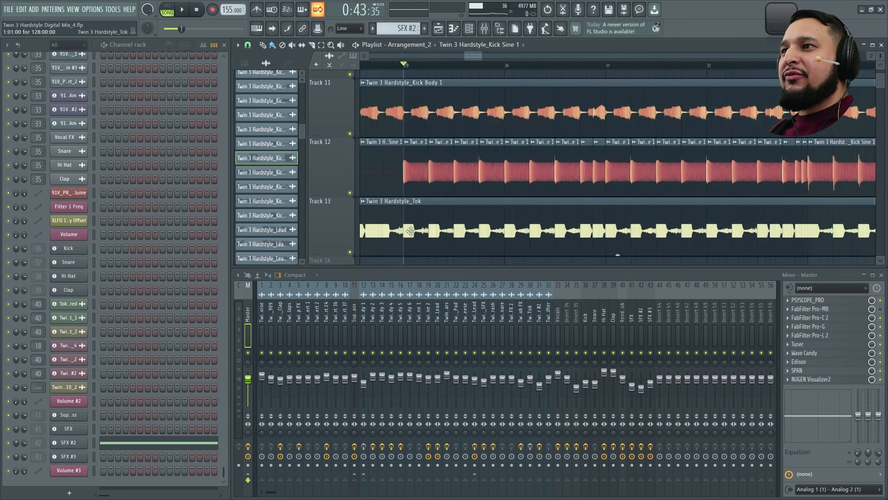
{"action": "scroll", "coordinate": [411, 230], "scroll_direction": "down", "scroll_amount": 4}
{"action": "key", "text": "space"}
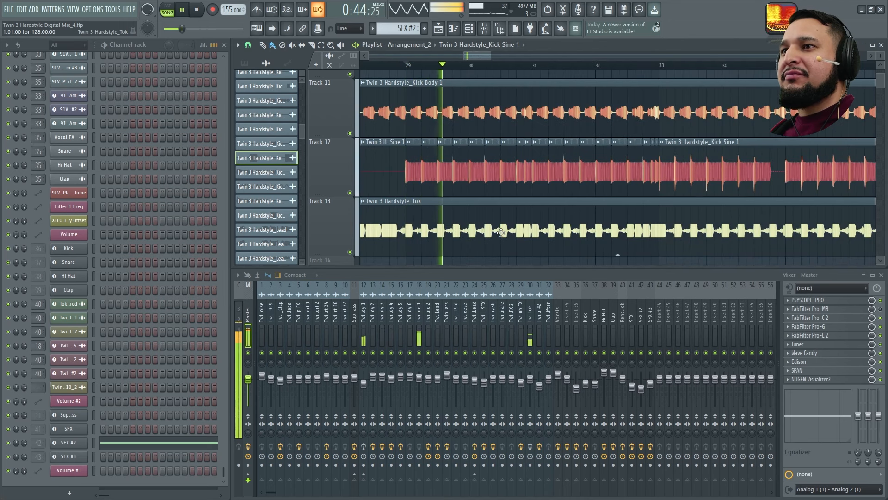
{"action": "key", "text": "space"}
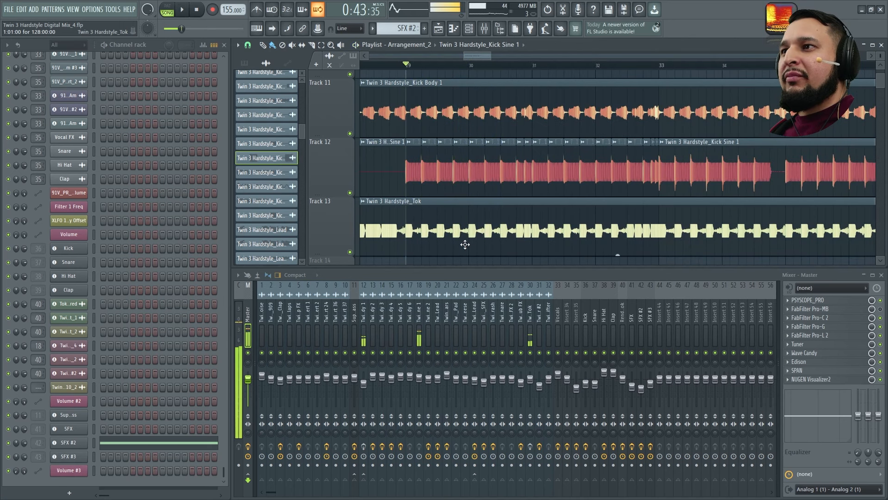
- Re-enable the effect slots on the Tok mixer track and listen again from bar 29
{"action": "left_click", "coordinate": [533, 446]}
{"action": "key", "text": "space"}
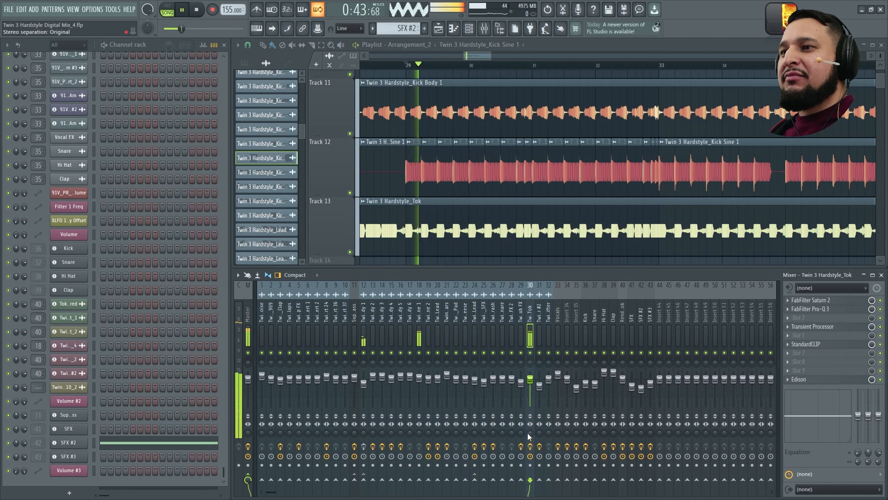
{"action": "key", "text": "space"}
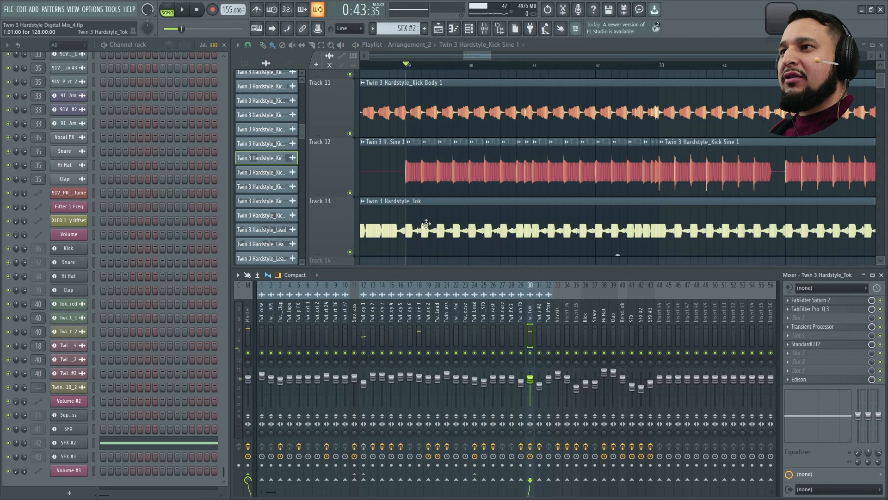
- Slice the Tok clip on Track 13 at 29:05, clear its audio up to 32:16, and solo the track
{"action": "scroll", "coordinate": [426, 224], "scroll_direction": "up", "scroll_amount": 4}
{"action": "left_click", "coordinate": [486, 214]}
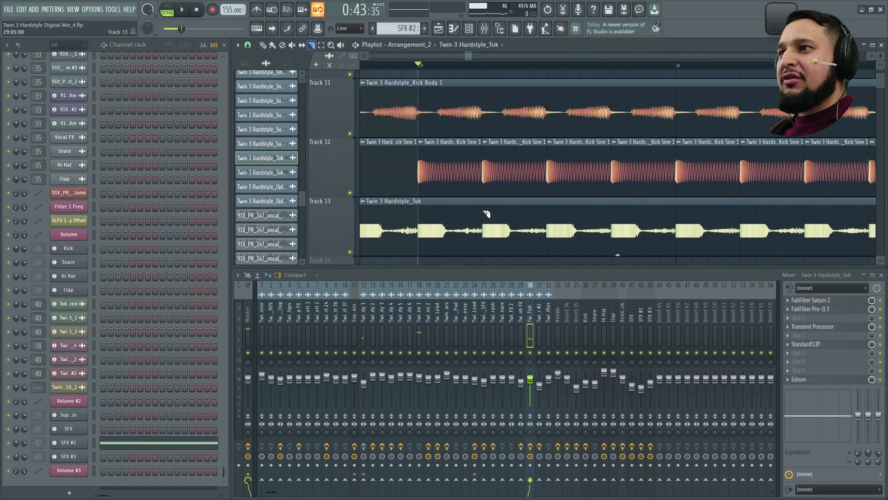
{"action": "left_click_drag", "start_coordinate": [491, 227], "coordinate": [770, 229]}
{"action": "scroll", "coordinate": [745, 234], "scroll_direction": "down", "scroll_amount": 4}
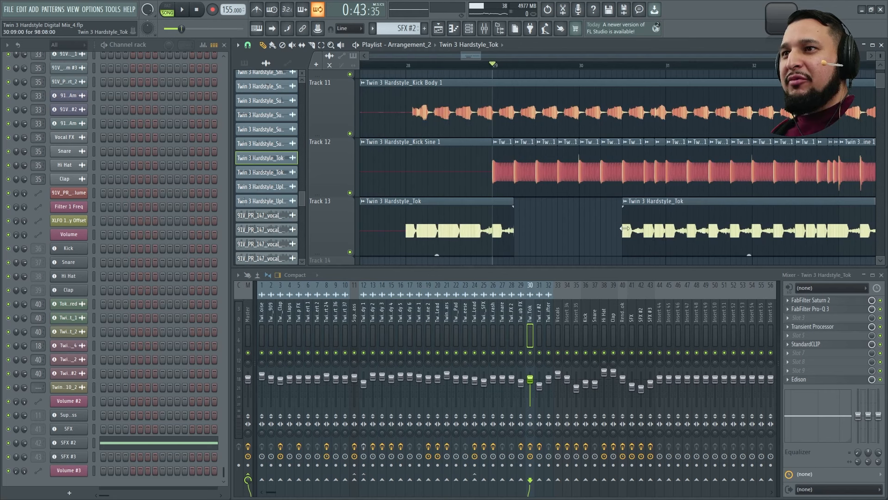
{"action": "left_click_drag", "start_coordinate": [624, 228], "coordinate": [839, 224]}
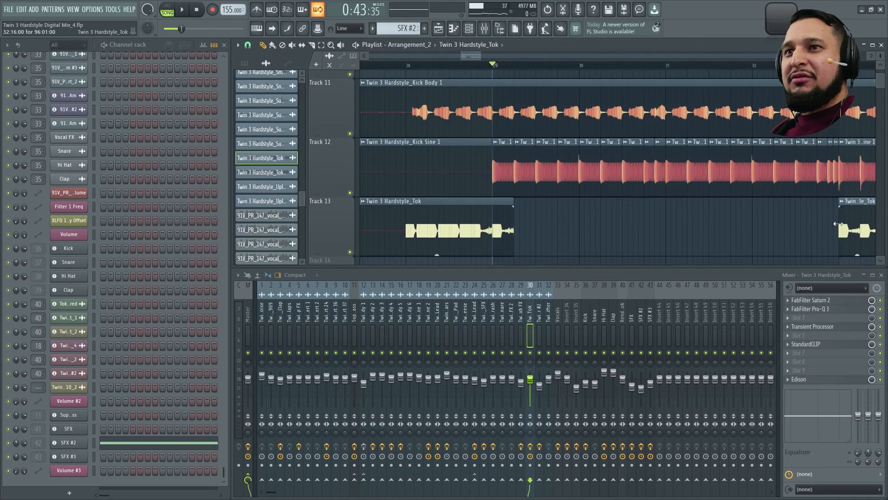
{"action": "left_click", "coordinate": [350, 252], "text": "ctrl"}
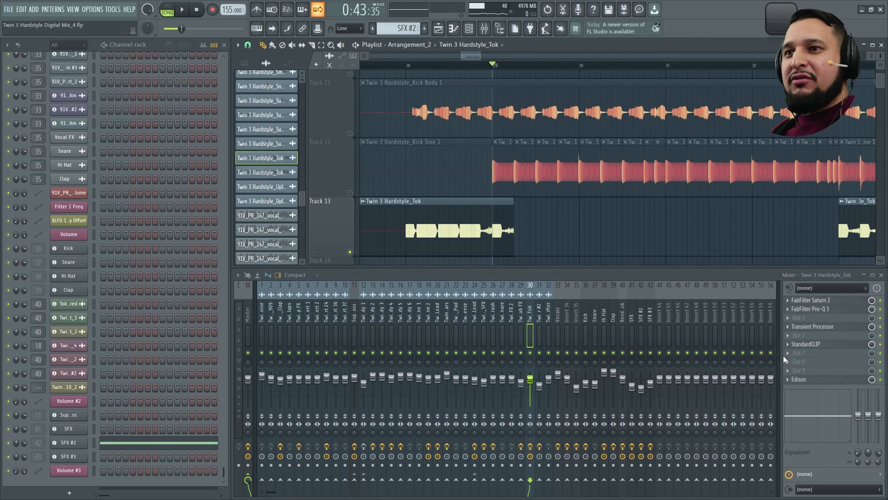
- Clear the audio in Edison on the Tok mixer track and record a new Tok hit from bar 29 on input
{"action": "left_click", "coordinate": [826, 382]}
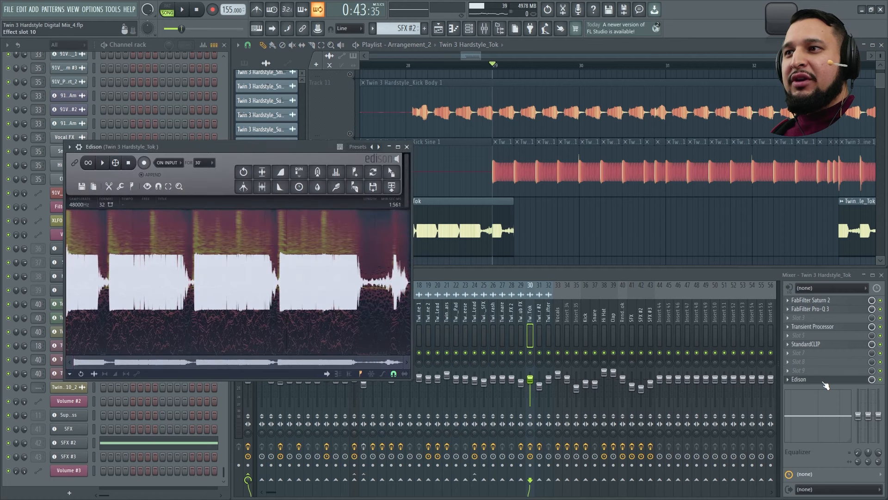
{"action": "left_click", "coordinate": [82, 187]}
{"action": "left_click", "coordinate": [92, 204]}
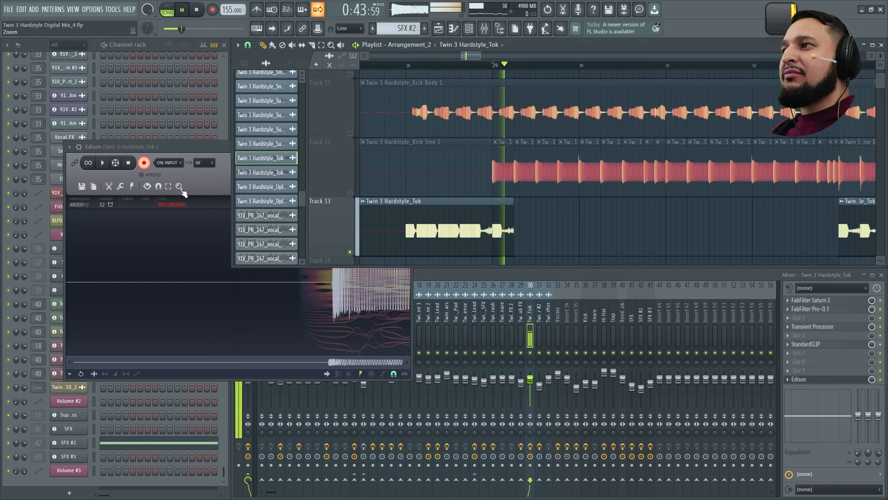
{"action": "left_click", "coordinate": [144, 162]}
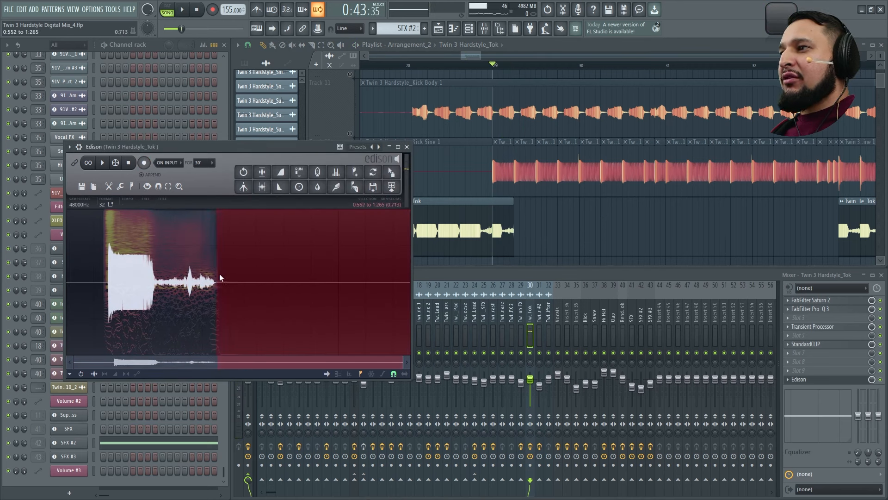
- Trim the excess audio after the recorded Tok hit and the silence before it in Edison, so the sample starts on the transient
{"action": "key", "text": "Delete"}
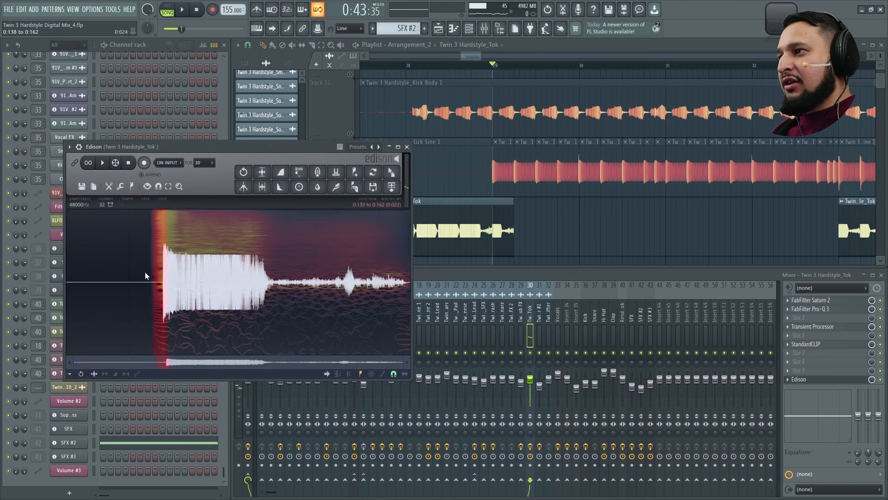
{"action": "left_click_drag", "start_coordinate": [146, 271], "coordinate": [65, 273]}
{"action": "scroll", "coordinate": [228, 267], "scroll_direction": "up", "scroll_amount": 8}
{"action": "left_click_drag", "start_coordinate": [145, 281], "coordinate": [188, 286]}
{"action": "scroll", "coordinate": [95, 281], "scroll_direction": "up", "scroll_amount": 5}
{"action": "scroll", "coordinate": [168, 284], "scroll_direction": "up", "scroll_amount": 4}
{"action": "key", "text": "Delete"}
{"action": "scroll", "coordinate": [184, 287], "scroll_direction": "down", "scroll_amount": 12}
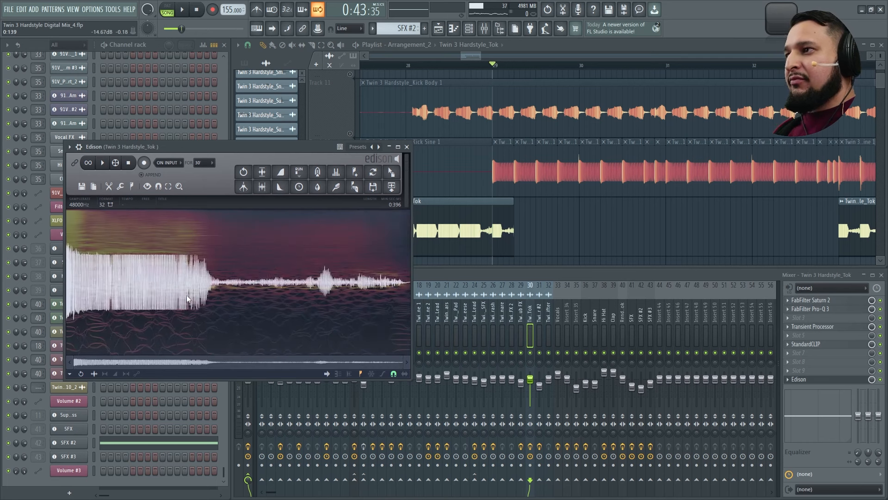
- Place the trimmed Tok hit on Track 13 at 29:05, end the original Tok clip at bar 29, and copy the hit there
{"action": "left_click_drag", "start_coordinate": [393, 179], "coordinate": [522, 147]}
{"action": "scroll", "coordinate": [523, 146], "scroll_direction": "up", "scroll_amount": 2}
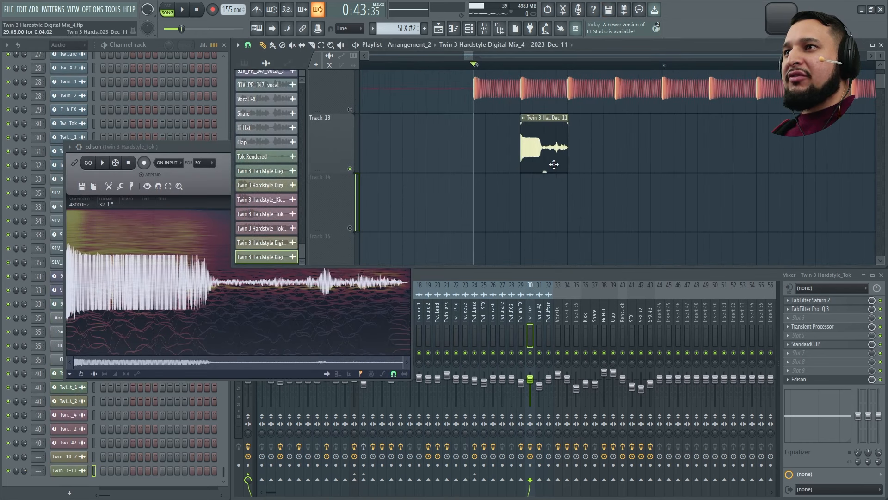
{"action": "left_click_drag", "start_coordinate": [520, 119], "coordinate": [474, 119]}
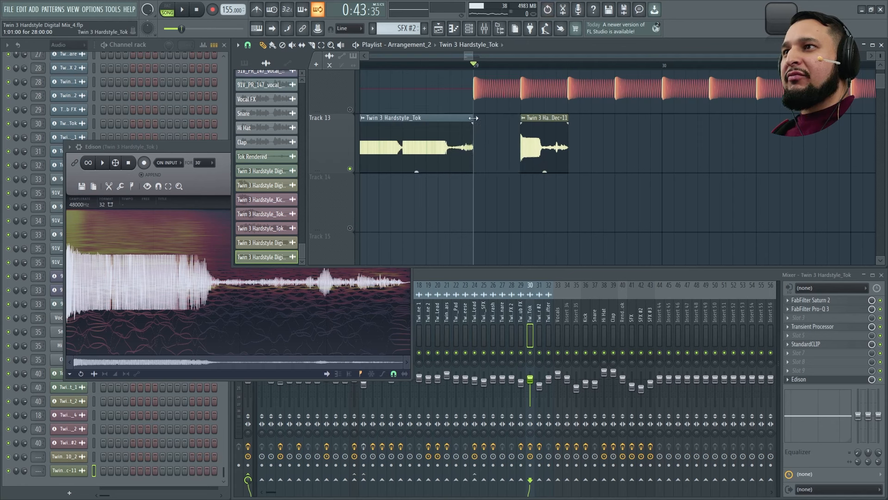
{"action": "left_click_drag", "start_coordinate": [546, 143], "coordinate": [498, 143]}
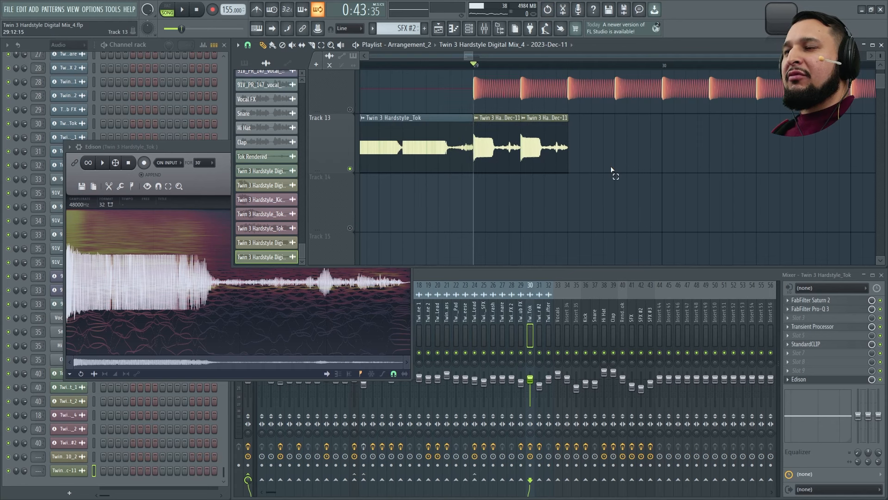
- Repeat the Tok hit every beat through bars 29 and 30, shortening the hit at 30:13 to two steps and copying it to 30:15
{"action": "left_click_drag", "start_coordinate": [610, 170], "coordinate": [673, 147]}
{"action": "scroll", "coordinate": [584, 161], "scroll_direction": "down", "scroll_amount": 2}
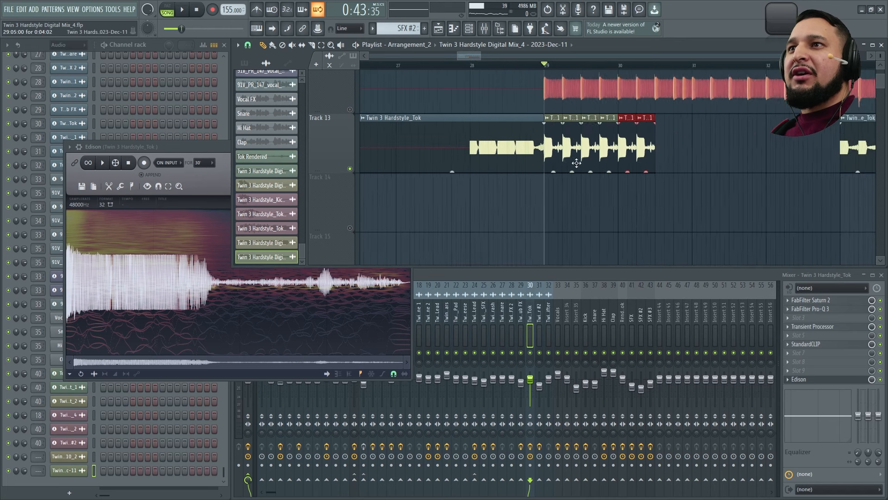
{"action": "scroll", "coordinate": [611, 181], "scroll_direction": "up", "scroll_amount": 2}
{"action": "left_click_drag", "start_coordinate": [438, 147], "coordinate": [546, 144]}
{"action": "left_click", "coordinate": [600, 161]}
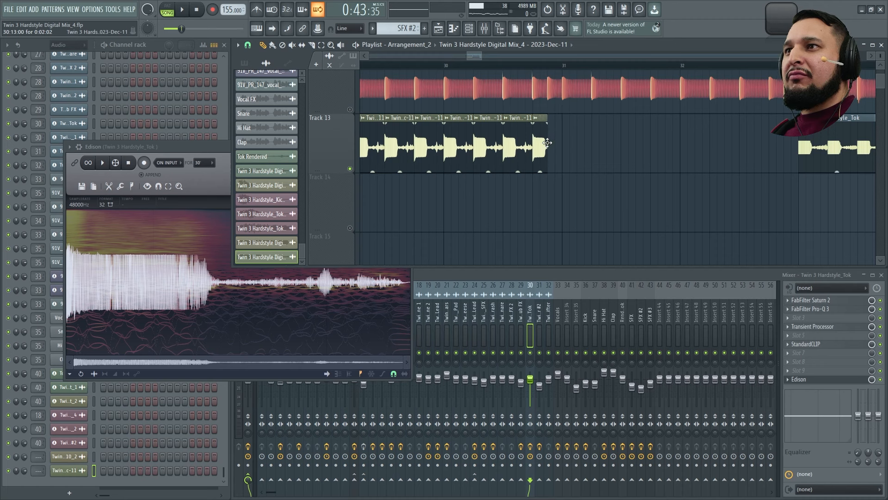
{"action": "left_click", "coordinate": [556, 143]}
- Copy the Tok hits on Track 13 into bars 31 and 32 to fill the gap, and trim the hit at 32:15 to one step
{"action": "mouse_move", "coordinate": [611, 153]}
{"action": "left_mouse_down"}
{"action": "mouse_move", "coordinate": [463, 148]}
{"action": "mouse_move", "coordinate": [699, 130]}
{"action": "mouse_move", "coordinate": [462, 131]}
{"action": "left_mouse_up"}
{"action": "right_click", "coordinate": [589, 212]}
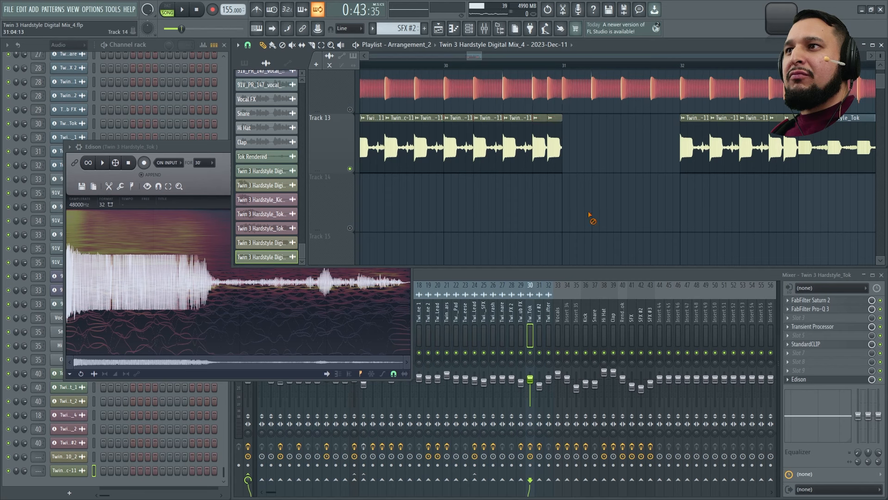
{"action": "mouse_move", "coordinate": [519, 180]}
{"action": "left_mouse_down"}
{"action": "mouse_move", "coordinate": [411, 138]}
{"action": "mouse_move", "coordinate": [586, 142]}
{"action": "left_mouse_up"}
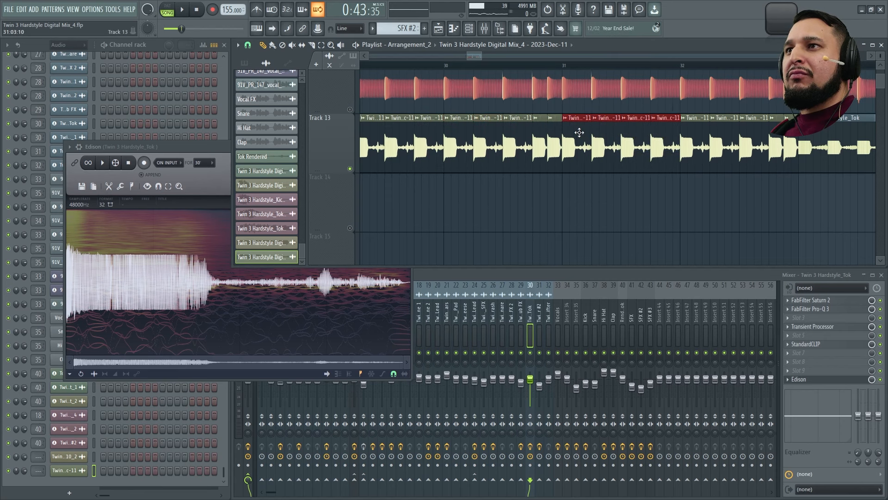
{"action": "right_click", "coordinate": [675, 199]}
{"action": "scroll", "coordinate": [785, 180], "scroll_direction": "up", "scroll_amount": 2}
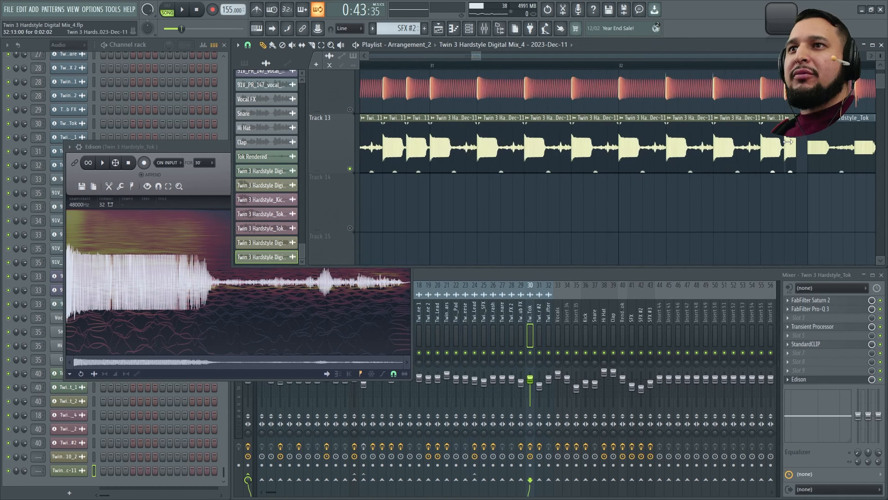
{"action": "left_click_drag", "start_coordinate": [795, 163], "coordinate": [788, 159]}
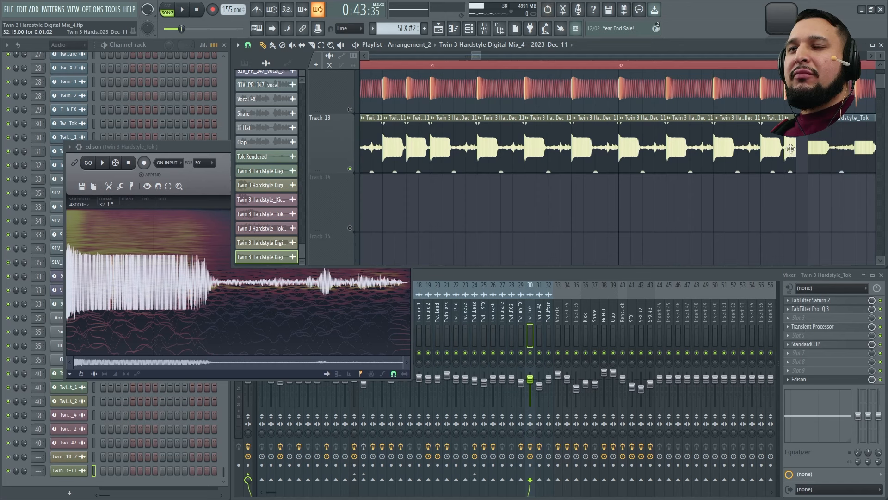
- Unmute Track 12 and the kick track above it, then play from bar 29 with the Edison window closed
{"action": "scroll", "coordinate": [763, 214], "scroll_direction": "down", "scroll_amount": 4}
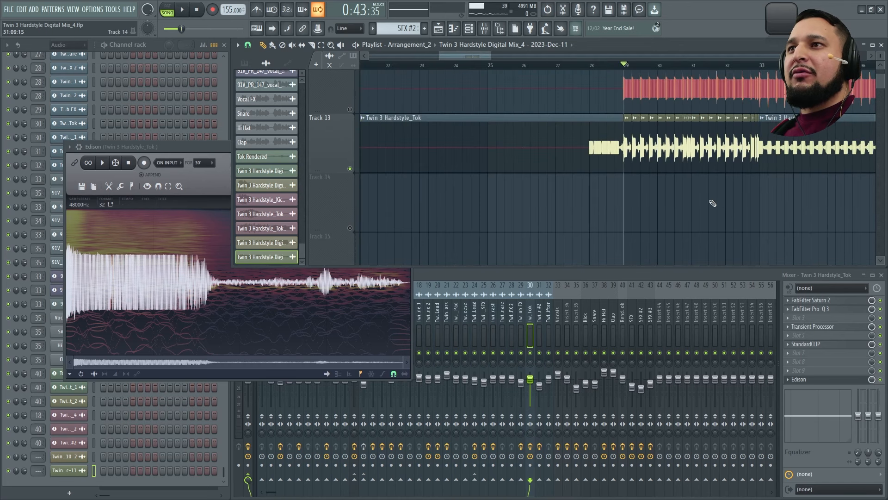
{"action": "scroll", "coordinate": [746, 206], "scroll_direction": "up", "scroll_amount": 2}
{"action": "scroll", "coordinate": [597, 172], "scroll_direction": "down", "scroll_amount": 1}
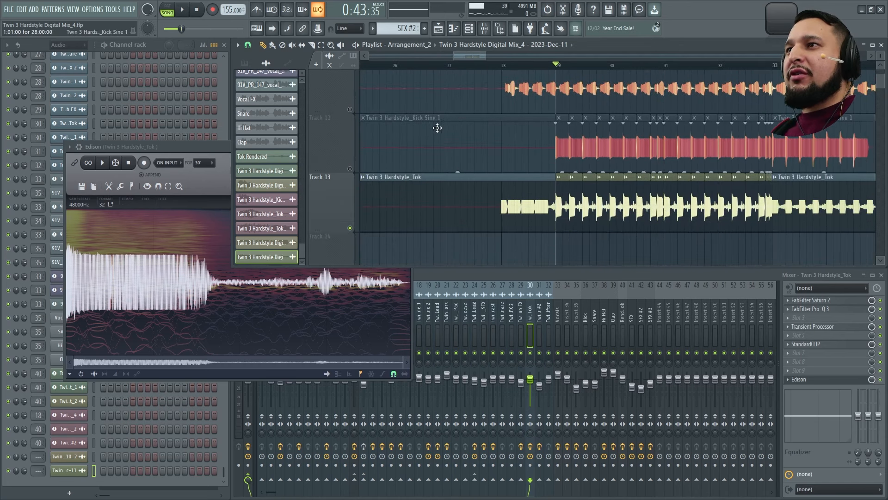
{"action": "left_click", "coordinate": [350, 111]}
{"action": "key", "text": "space"}
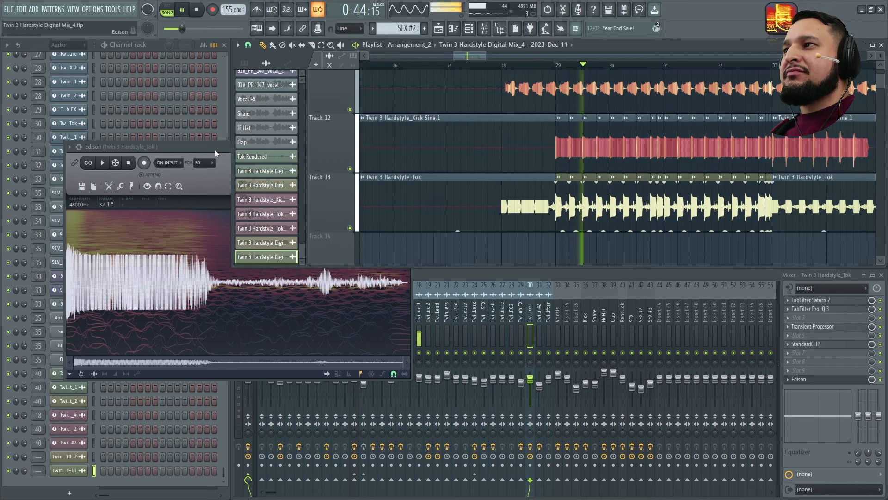
{"action": "left_click", "coordinate": [407, 147]}
{"action": "scroll", "coordinate": [462, 236], "scroll_direction": "down", "scroll_amount": 4}
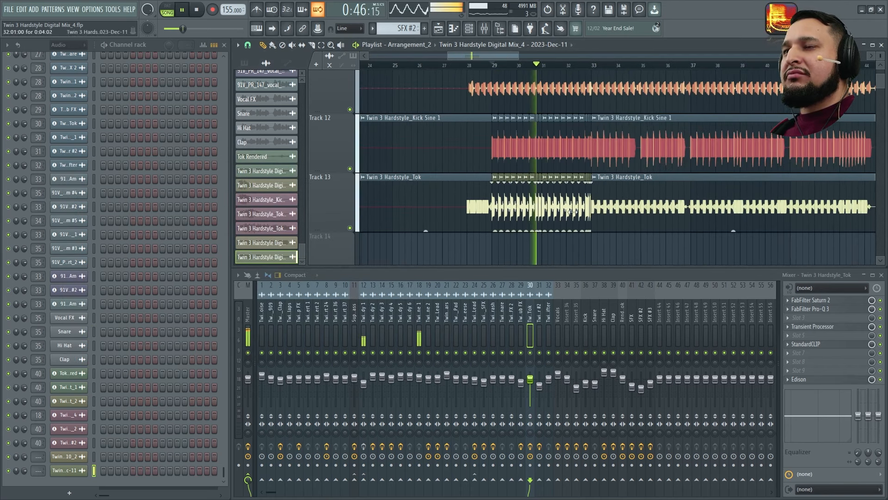
{"action": "scroll", "coordinate": [546, 215], "scroll_direction": "up", "scroll_amount": 3}
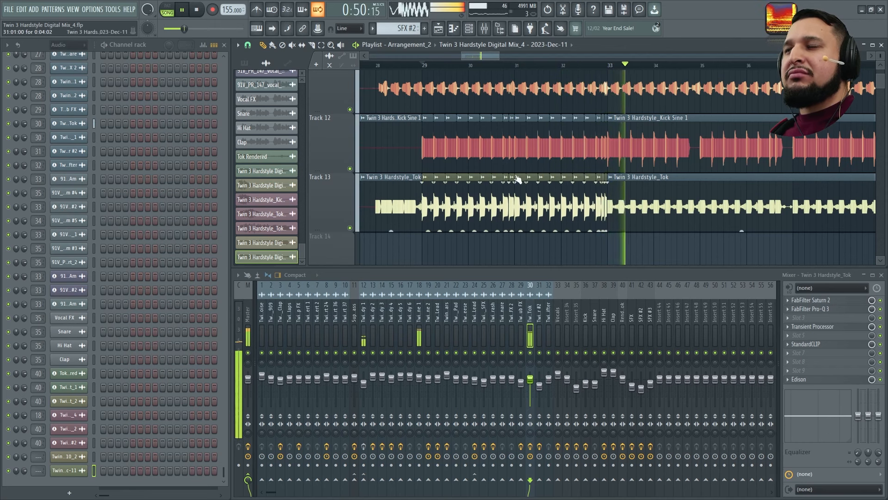
- Stop playback, return the song position to bar 29 and mute the kick track directly above Track 12
{"action": "key", "text": "space"}
{"action": "left_click", "coordinate": [600, 71]}
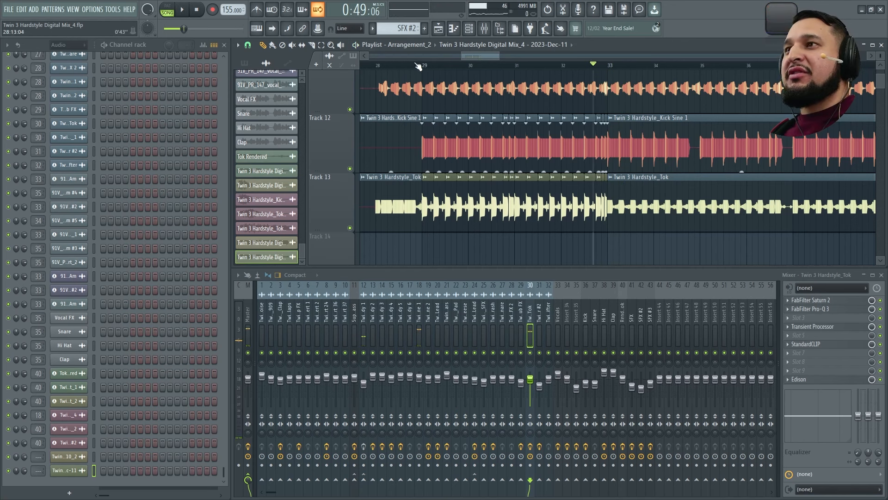
{"action": "left_click", "coordinate": [350, 110]}
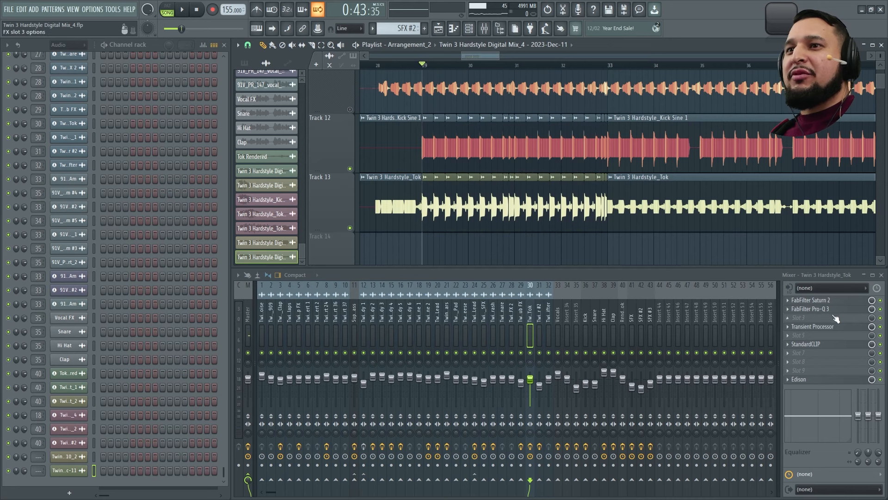
- Open PSYSCOPE_PRO on the Master channel and play from bar 29 to examine the combined kick and tok waveform
{"action": "left_click", "coordinate": [248, 315]}
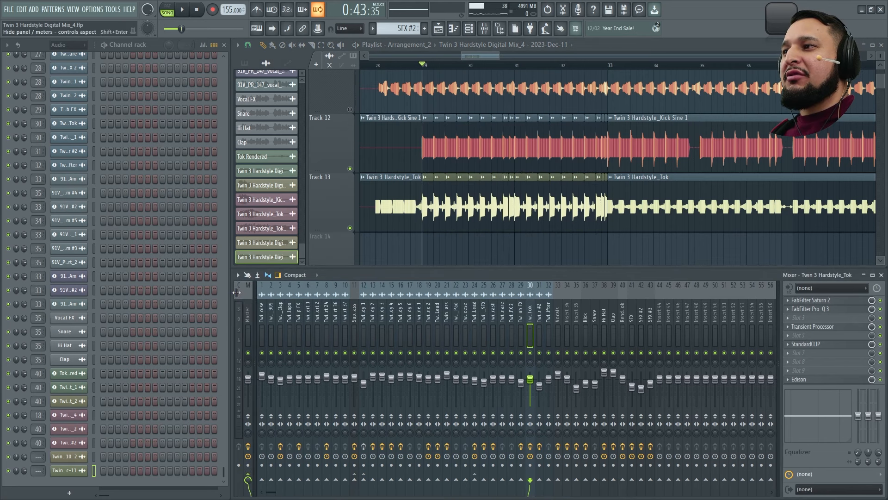
{"action": "left_click", "coordinate": [828, 300]}
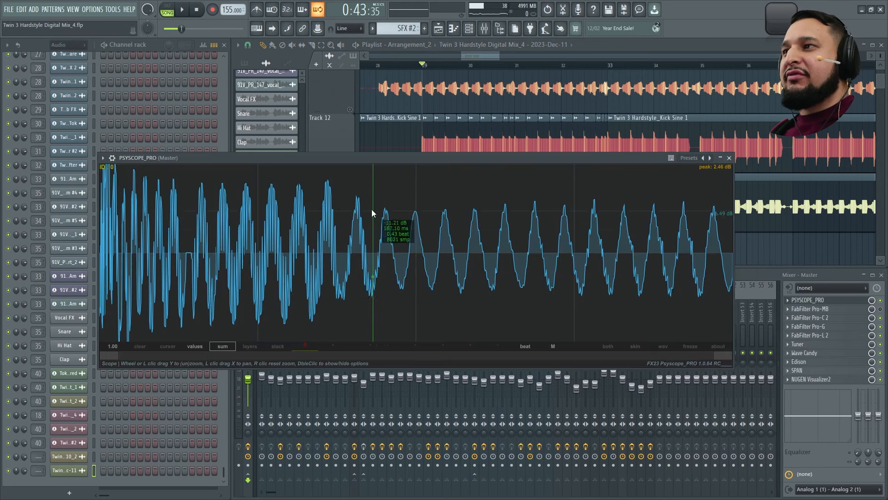
{"action": "key", "text": "space"}
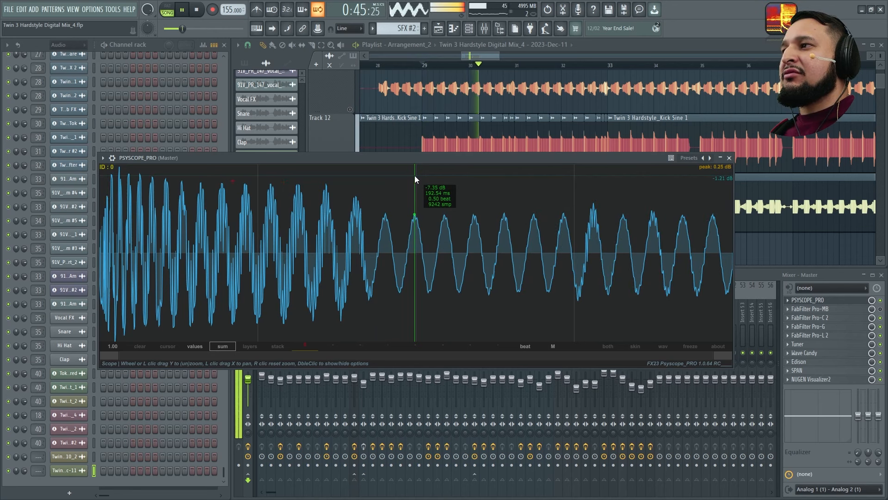
{"action": "left_click_drag", "start_coordinate": [559, 157], "coordinate": [541, 211]}
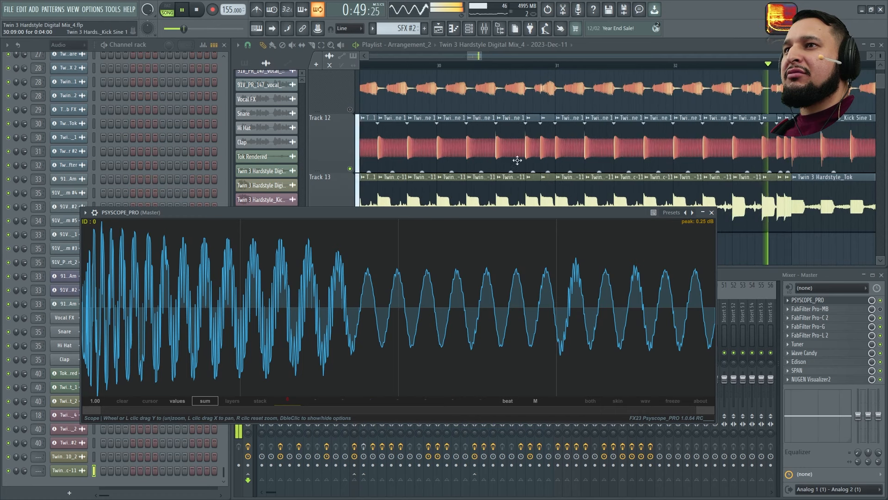
{"action": "key", "text": "space"}
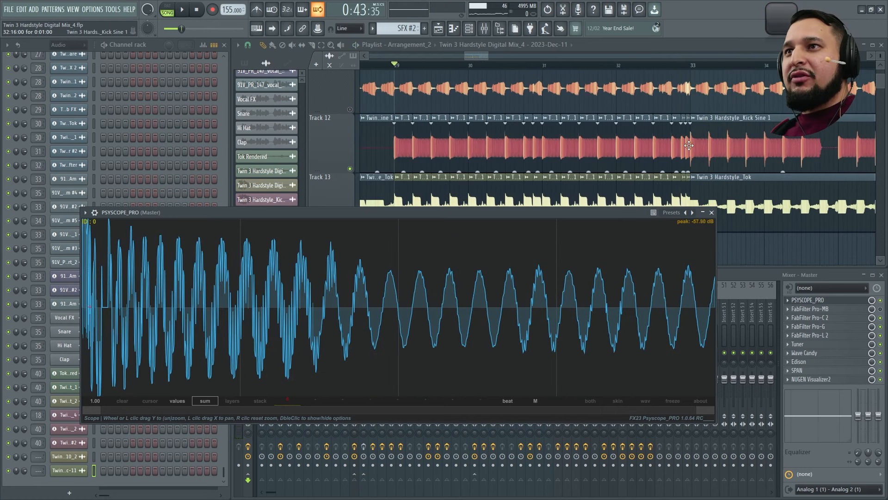
- Set bar 29 as the playback range and switch to slip editing for the Kick Sine clips, undoing the last edit
{"action": "left_click_drag", "start_coordinate": [689, 146], "coordinate": [399, 148]}
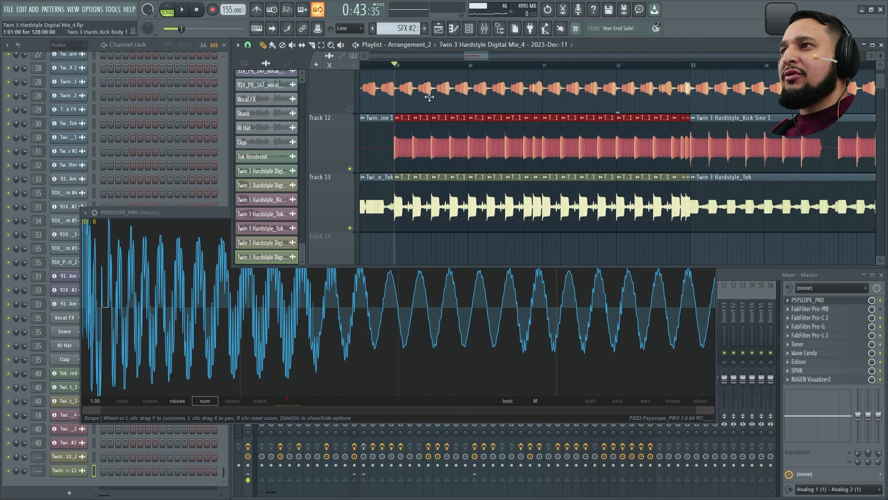
{"action": "left_click_drag", "start_coordinate": [404, 70], "coordinate": [456, 70]}
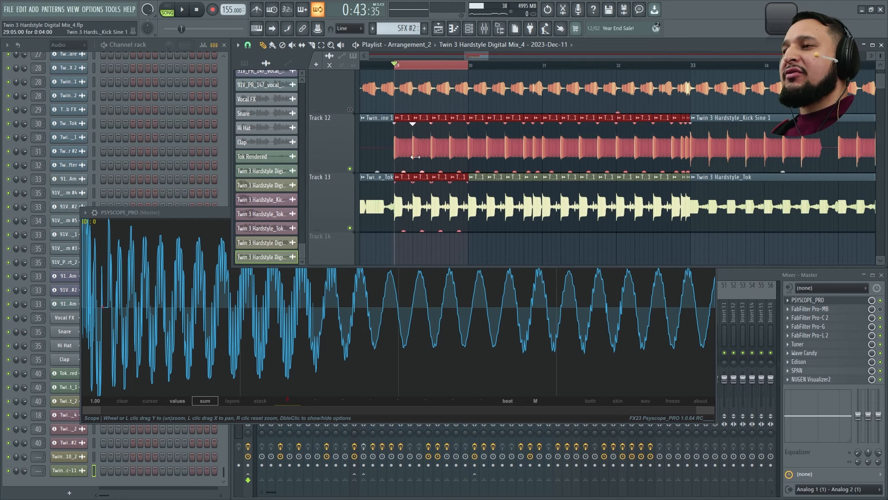
{"action": "scroll", "coordinate": [403, 161], "scroll_direction": "up", "scroll_amount": 4}
{"action": "scroll", "coordinate": [389, 166], "scroll_direction": "up", "scroll_amount": 1}
{"action": "key", "text": "d"}
{"action": "scroll", "coordinate": [403, 194], "scroll_direction": "down", "scroll_amount": 1}
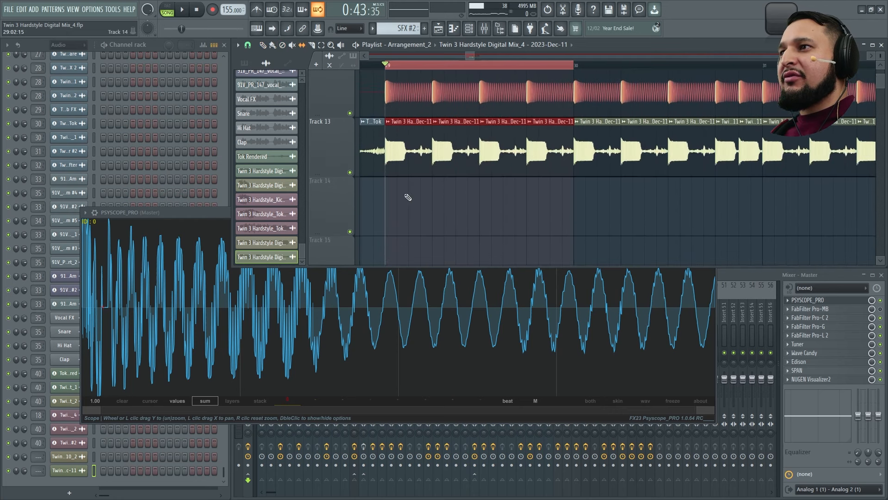
{"action": "key", "text": "ctrl+z"}
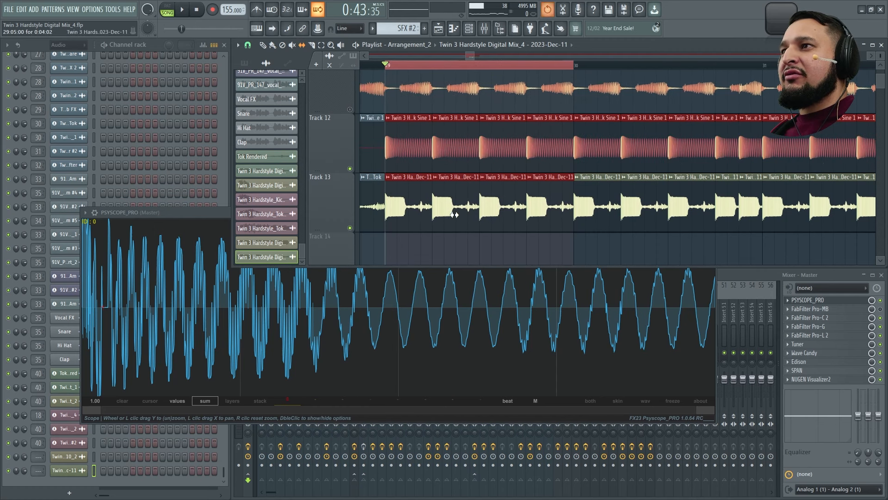
- Select only the four Kick Sine clips in bar 29 on Track 12, slip their audio, and play the bar
{"action": "left_click", "coordinate": [443, 248]}
{"action": "left_click_drag", "start_coordinate": [551, 157], "coordinate": [361, 144]}
{"action": "key", "text": "space"}
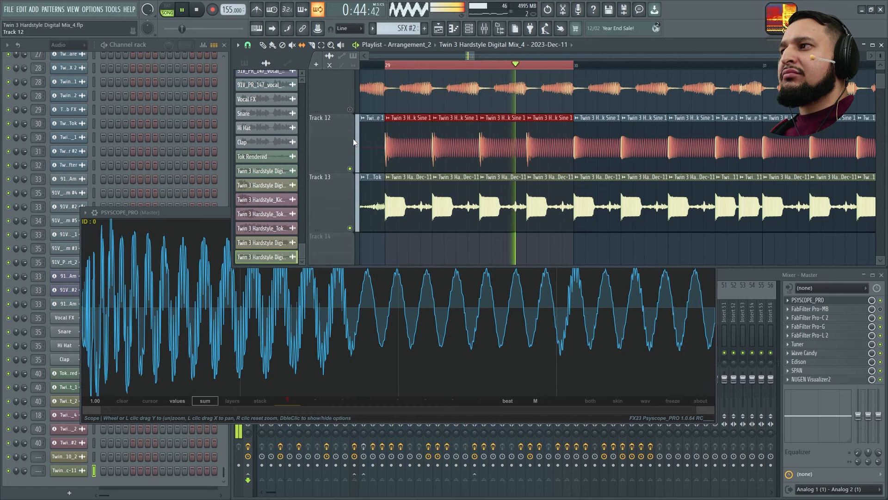
{"action": "key", "text": "space"}
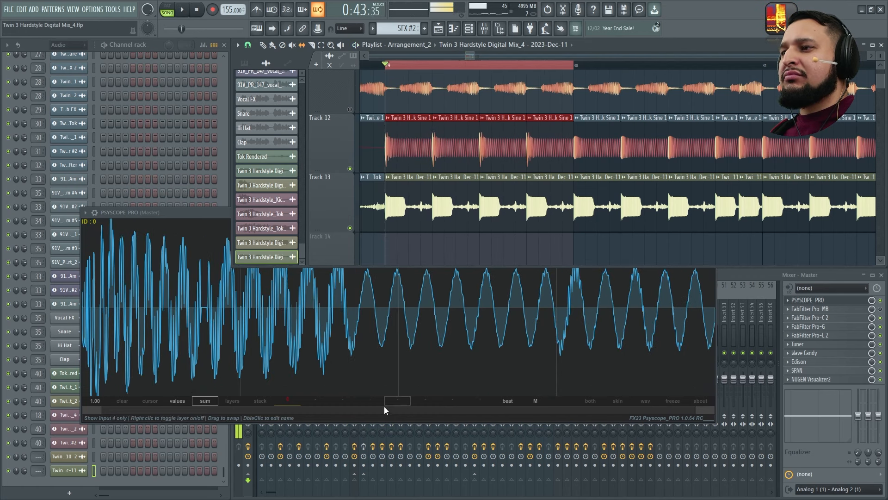
- Bring PSYSCOPE_PRO to the front, make its window narrower, and replay bar 29 to check the waveform
{"action": "left_click", "coordinate": [198, 400]}
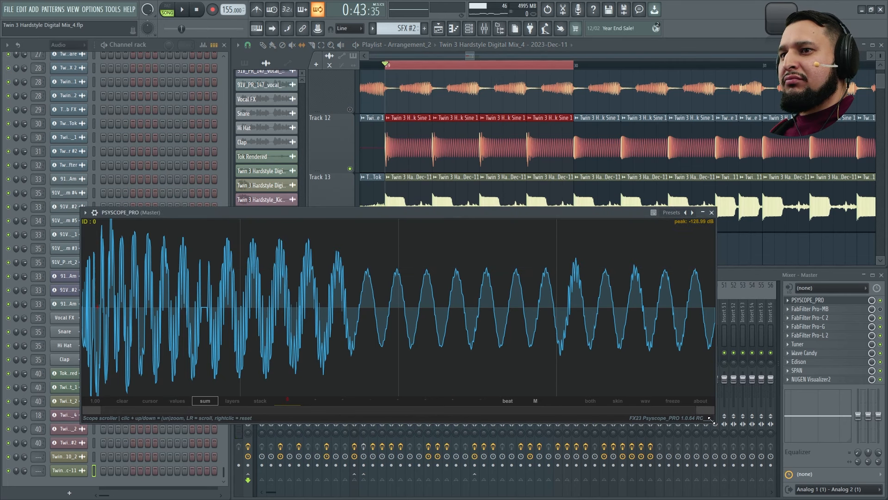
{"action": "left_click_drag", "start_coordinate": [710, 419], "coordinate": [639, 432]}
{"action": "key", "text": "space"}
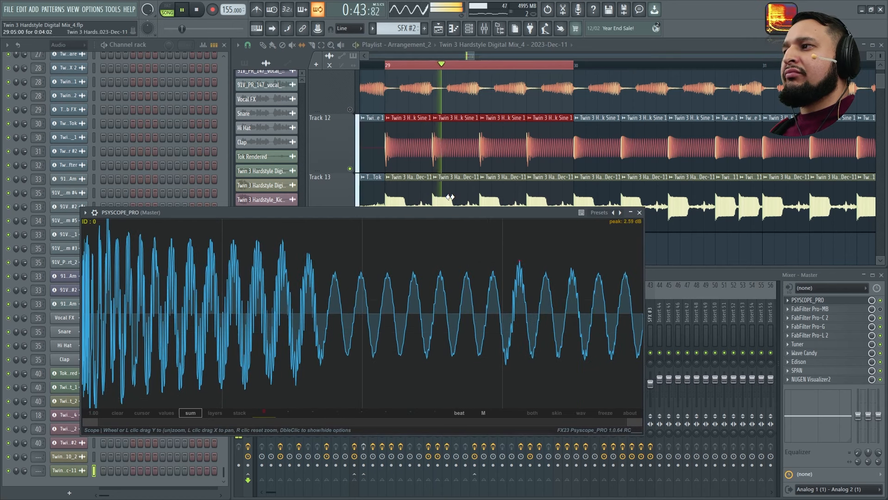
{"action": "key", "text": "space"}
- Slip the audio inside the bar 29 Kick Sine clips past the initial click, and play the bar
{"action": "scroll", "coordinate": [498, 149], "scroll_direction": "up", "scroll_amount": 5}
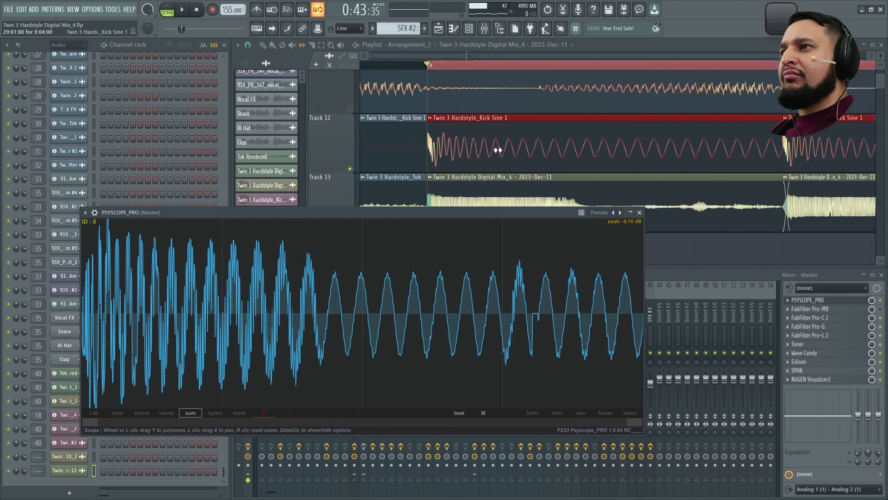
{"action": "key", "text": "space"}
{"action": "key", "text": "space"}
{"action": "left_click_drag", "start_coordinate": [442, 156], "coordinate": [699, 152]}
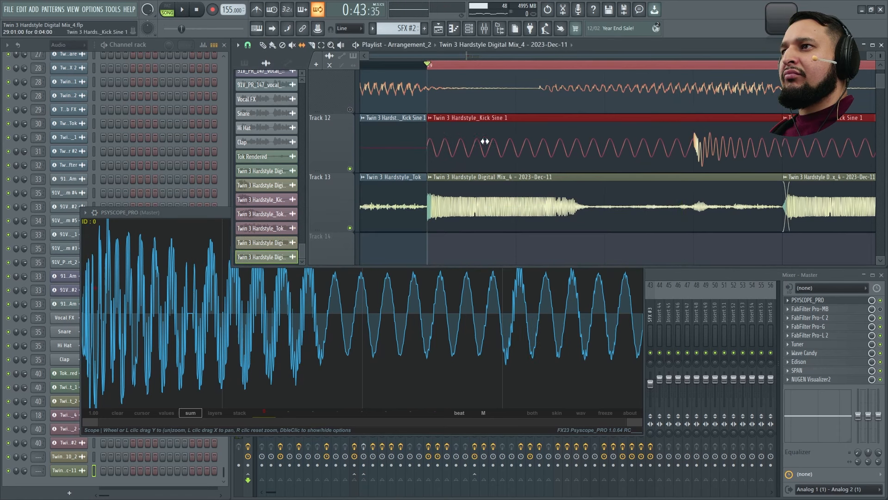
{"action": "left_click_drag", "start_coordinate": [485, 141], "coordinate": [699, 154]}
{"action": "key", "text": "space"}
{"action": "scroll", "coordinate": [388, 162], "scroll_direction": "down", "scroll_amount": 2}
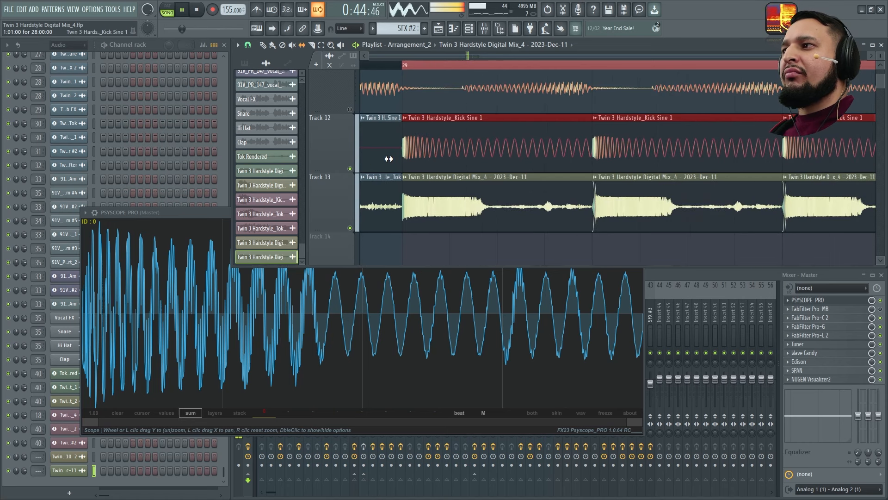
{"action": "scroll", "coordinate": [388, 158], "scroll_direction": "down", "scroll_amount": 2}
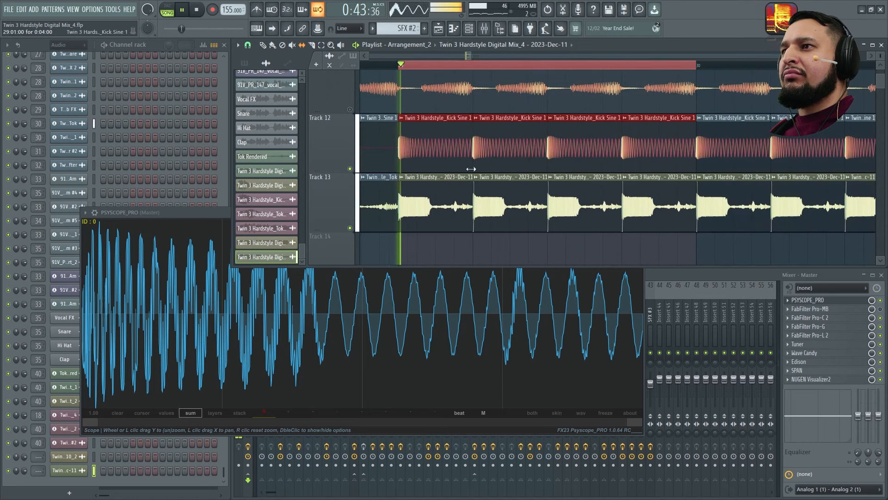
{"action": "key", "text": "space"}
- Select the four clips in bar 29 on Track 13 and remove their short fade-ins
{"action": "left_click_drag", "start_coordinate": [664, 244], "coordinate": [455, 213]}
{"action": "scroll", "coordinate": [470, 200], "scroll_direction": "up", "scroll_amount": 8}
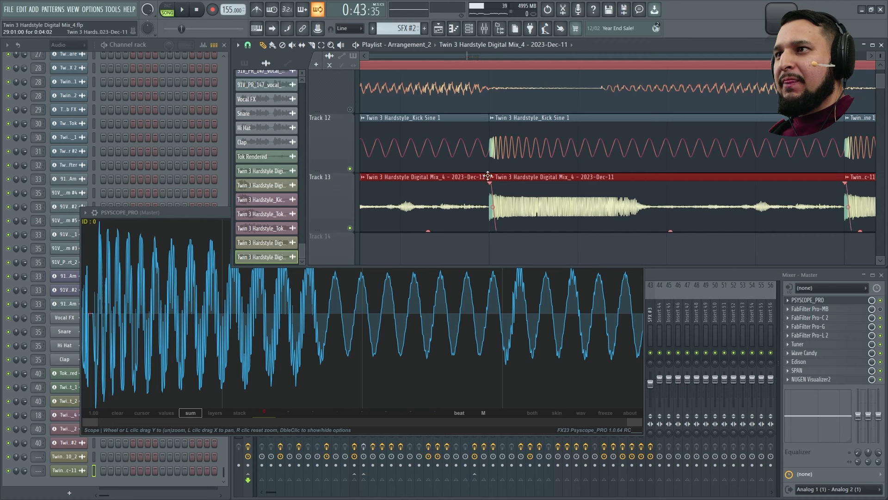
{"action": "scroll", "coordinate": [488, 175], "scroll_direction": "down", "scroll_amount": 4}
{"action": "scroll", "coordinate": [608, 198], "scroll_direction": "up", "scroll_amount": 5}
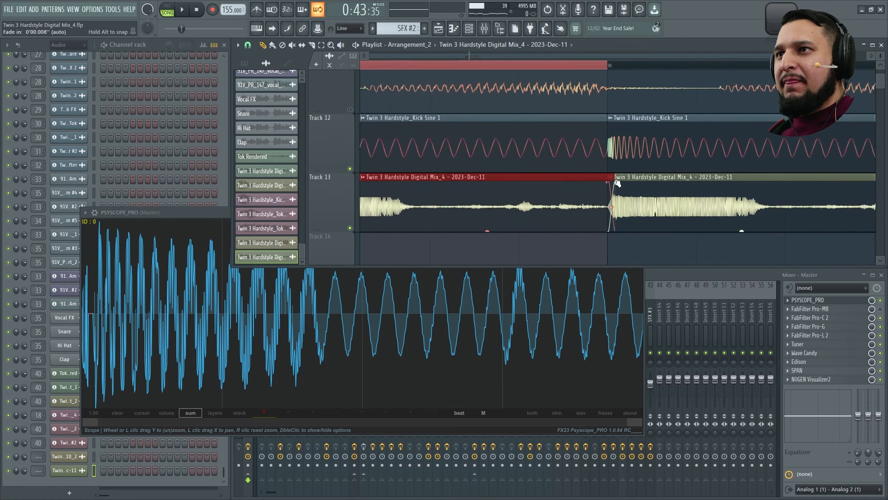
{"action": "scroll", "coordinate": [601, 185], "scroll_direction": "down", "scroll_amount": 3}
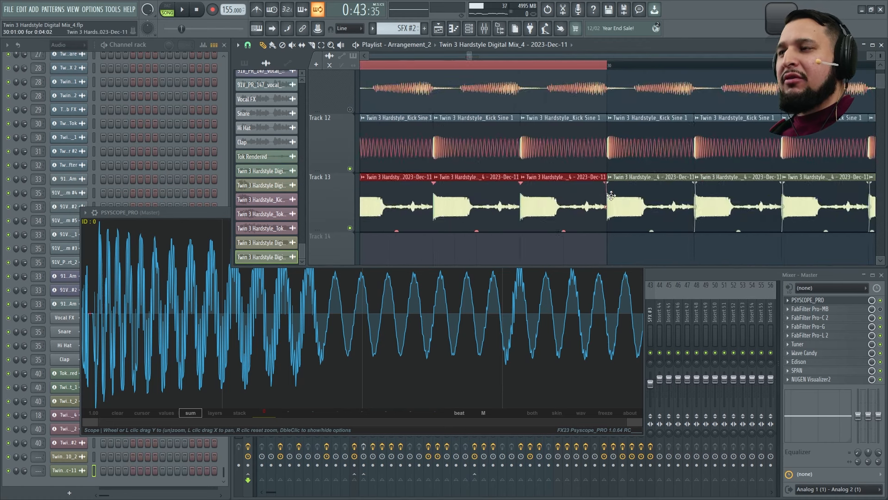
- Trim the four bar 29 clips on Track 13 to four steps each and lengthen their fade-outs while looping the bar
{"action": "key", "text": "space"}
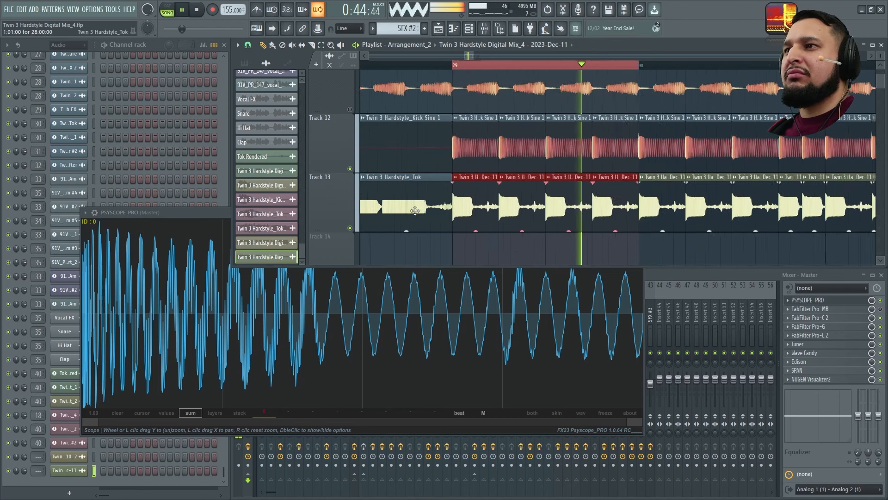
{"action": "scroll", "coordinate": [565, 210], "scroll_direction": "up", "scroll_amount": 4}
{"action": "key", "text": "space"}
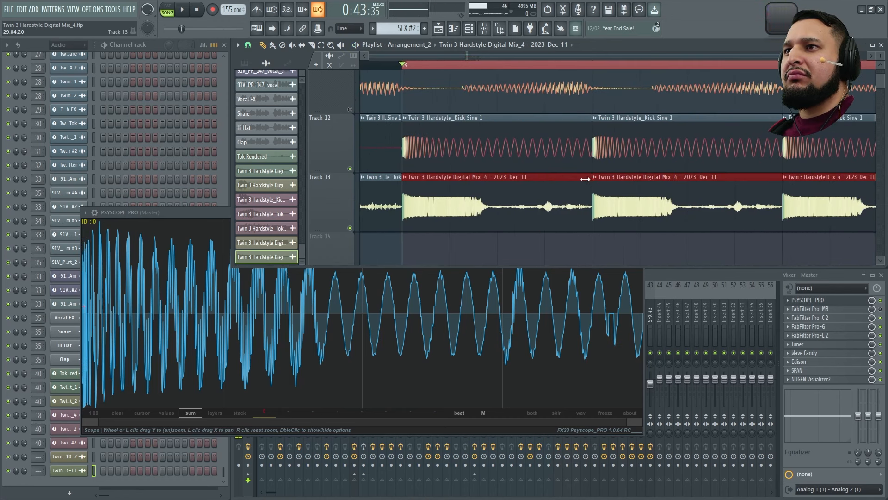
{"action": "key", "text": "space"}
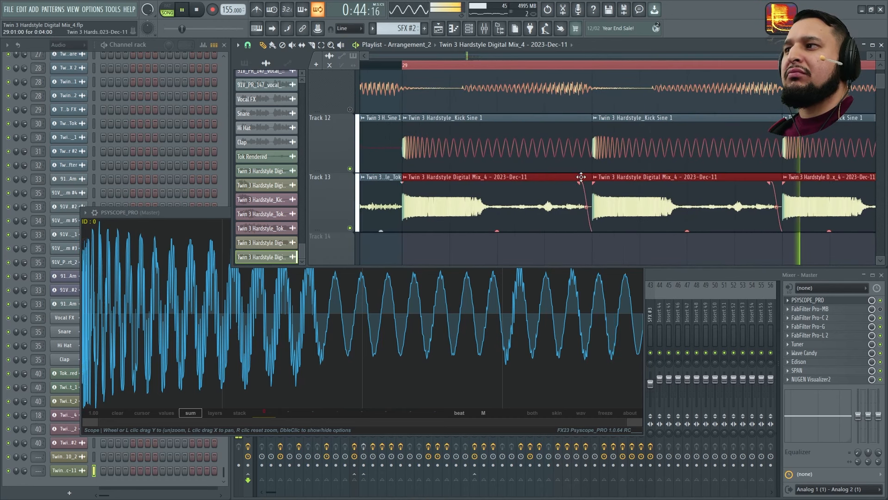
{"action": "scroll", "coordinate": [647, 204], "scroll_direction": "down", "scroll_amount": 3}
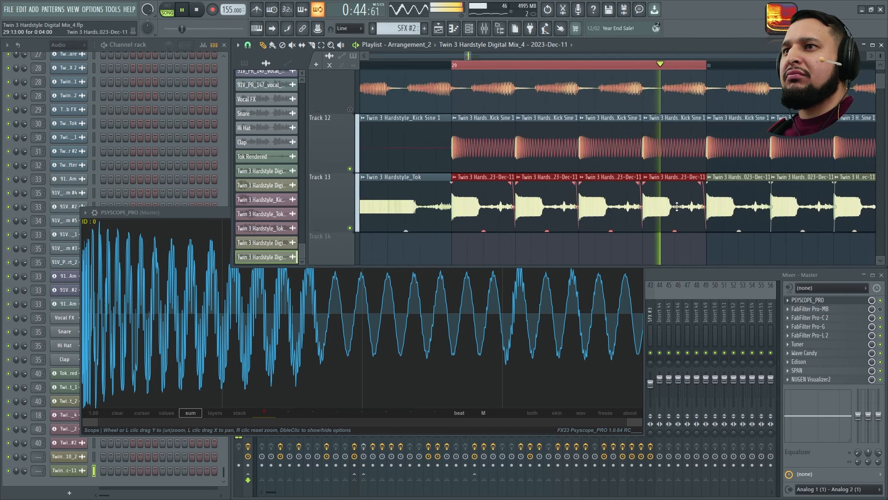
{"action": "scroll", "coordinate": [717, 213], "scroll_direction": "up", "scroll_amount": 5}
{"action": "scroll", "coordinate": [678, 208], "scroll_direction": "down", "scroll_amount": 3}
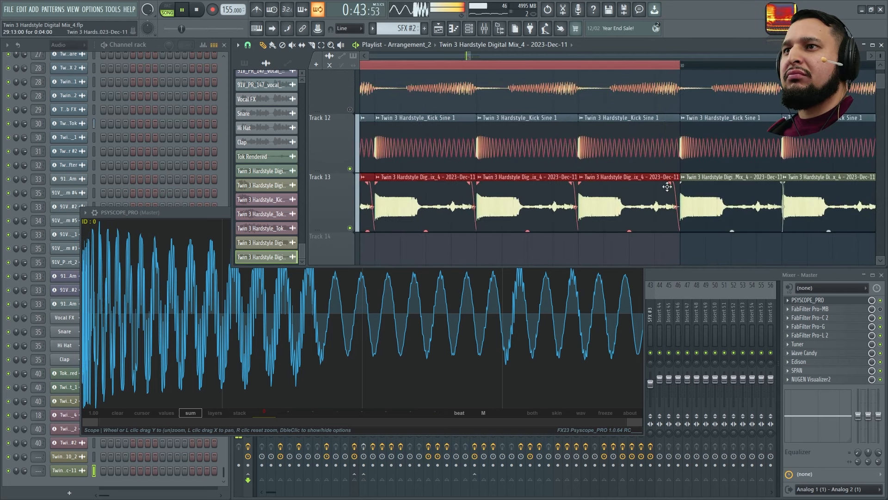
{"action": "scroll", "coordinate": [654, 188], "scroll_direction": "down", "scroll_amount": 3}
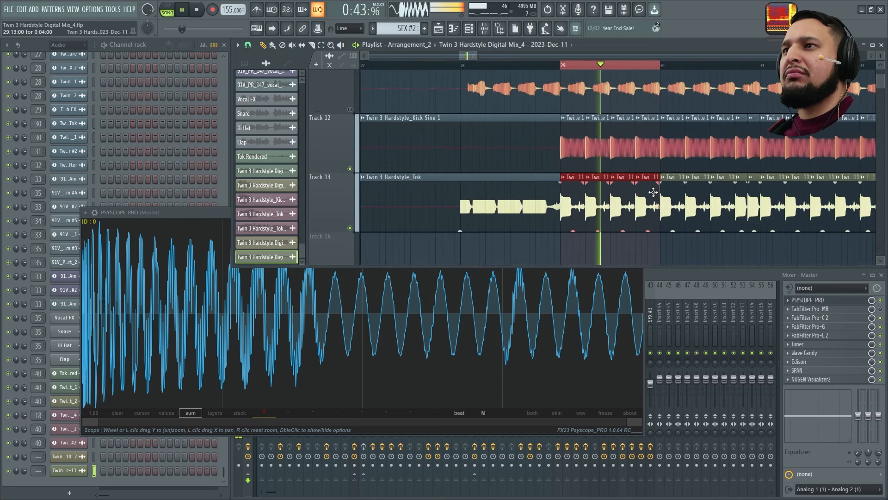
- Select the four Kick Sine clips in bar 29 on Track 12 and give them fade-outs of about 12 ms
{"action": "scroll", "coordinate": [653, 178], "scroll_direction": "up", "scroll_amount": 3}
{"action": "left_click_drag", "start_coordinate": [680, 144], "coordinate": [393, 137]}
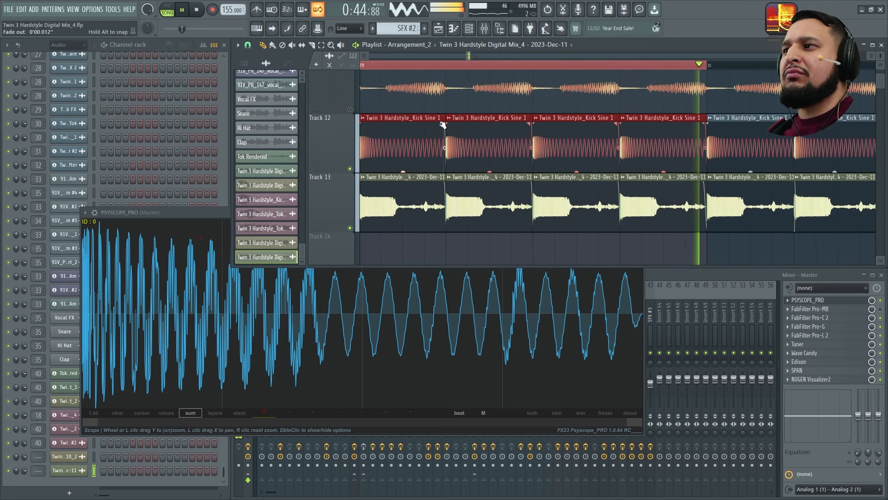
{"action": "scroll", "coordinate": [417, 125], "scroll_direction": "down", "scroll_amount": 2}
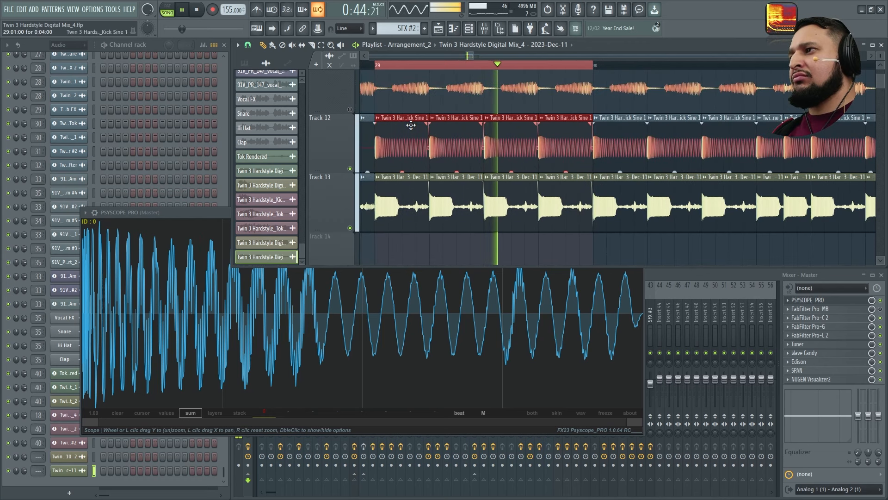
- Play the looped bar 29 and the kicks from bar 33, comparing their waveforms in PSYSCOPE_PRO
{"action": "key", "text": "space"}
{"action": "key", "text": "space"}
{"action": "key", "text": "space"}
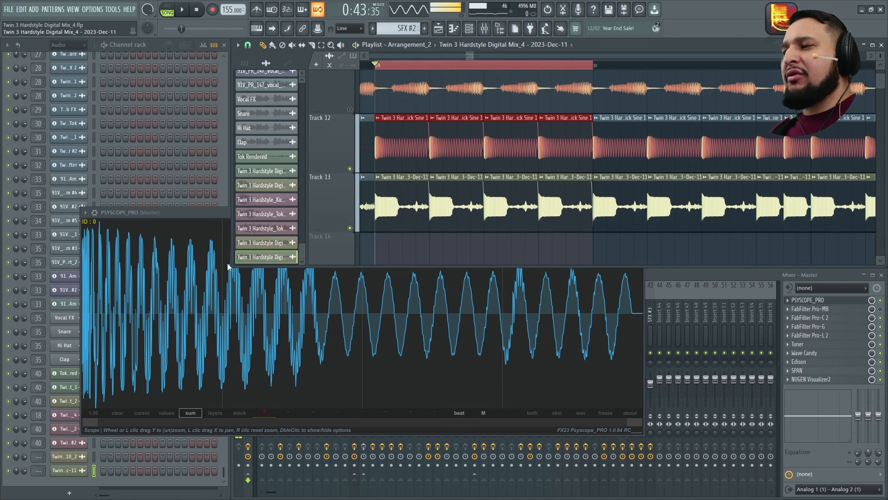
{"action": "left_click", "coordinate": [138, 224]}
{"action": "scroll", "coordinate": [361, 164], "scroll_direction": "down", "scroll_amount": 5}
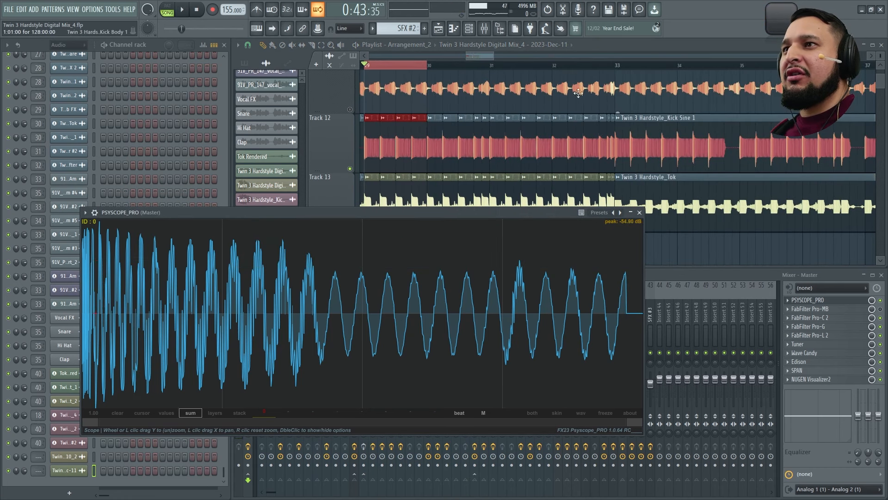
{"action": "left_click", "coordinate": [618, 69]}
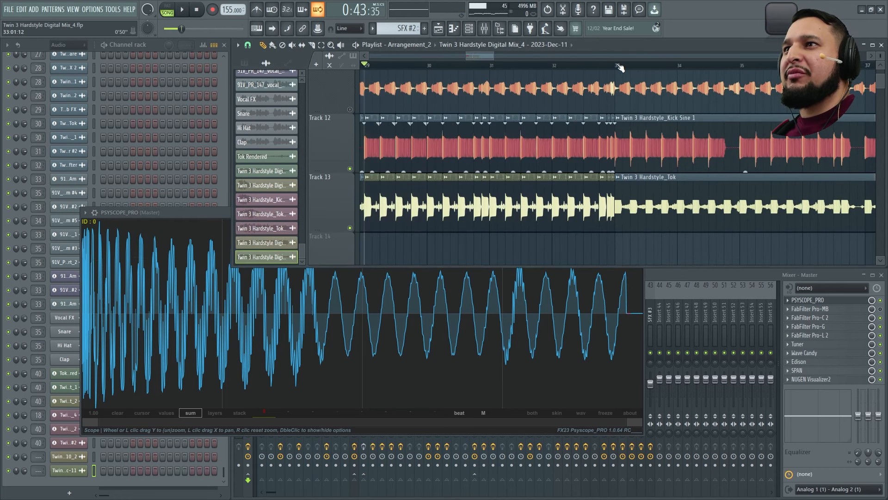
{"action": "key", "text": "space"}
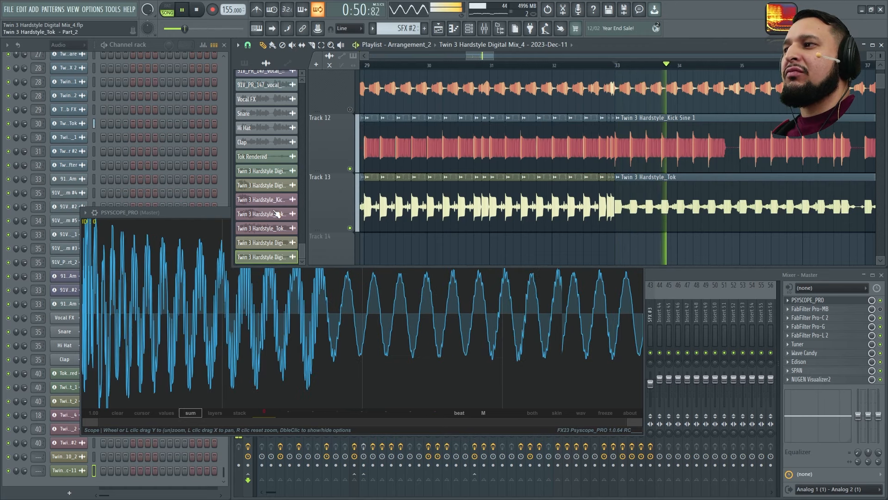
{"action": "key", "text": "space"}
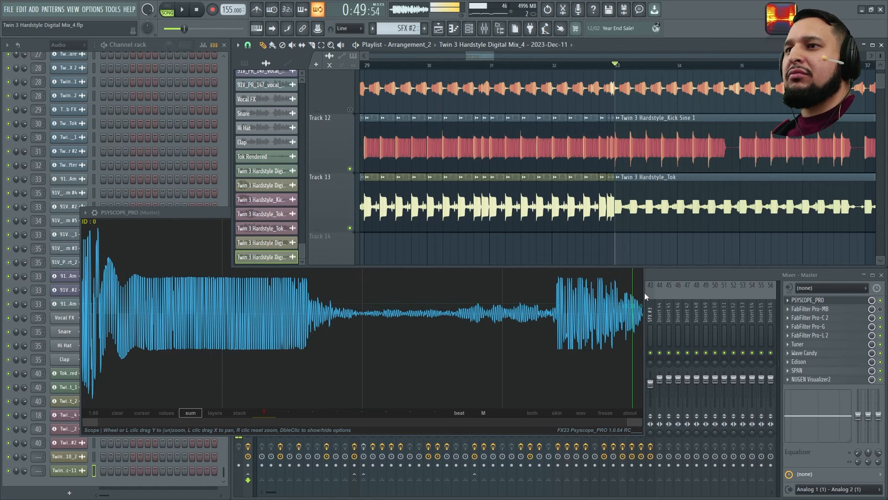
- Select the Twin 3 Hardstyle_Tok mixer insert and compare playback from bar 33 with playback from bar 29
{"action": "key", "text": "F9"}
{"action": "left_click", "coordinate": [529, 312]}
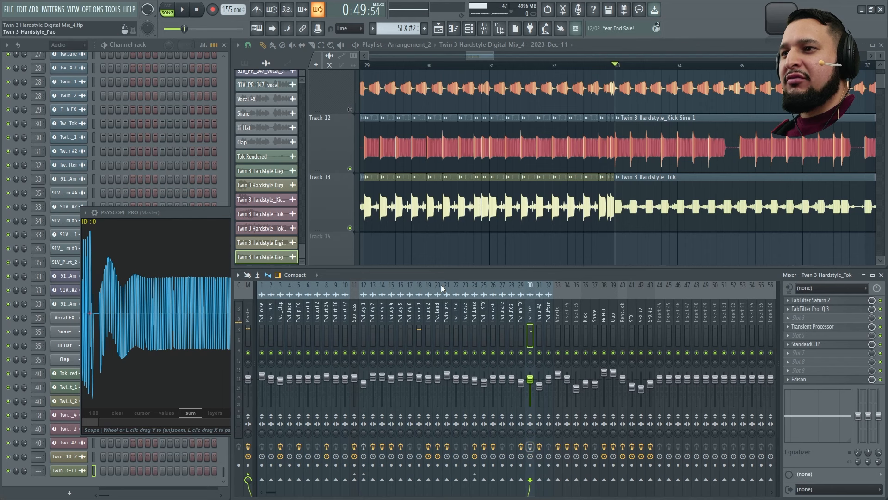
{"action": "key", "text": "space"}
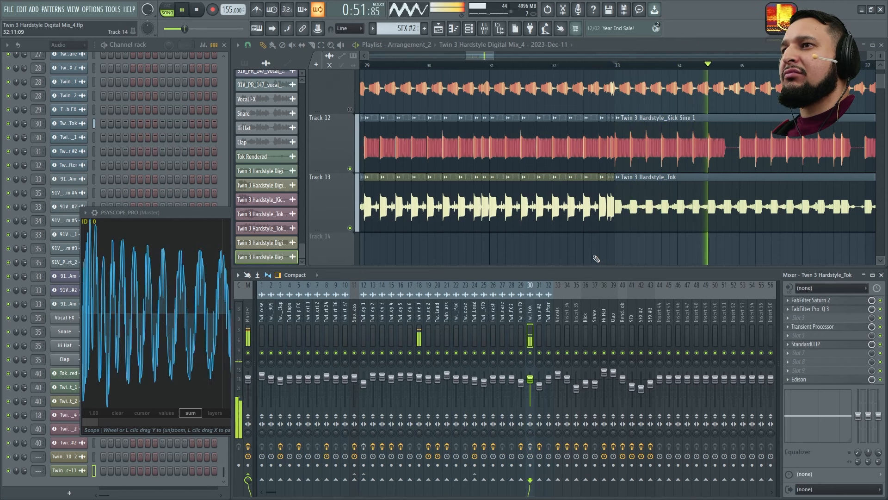
{"action": "scroll", "coordinate": [595, 255], "scroll_direction": "down", "scroll_amount": 2}
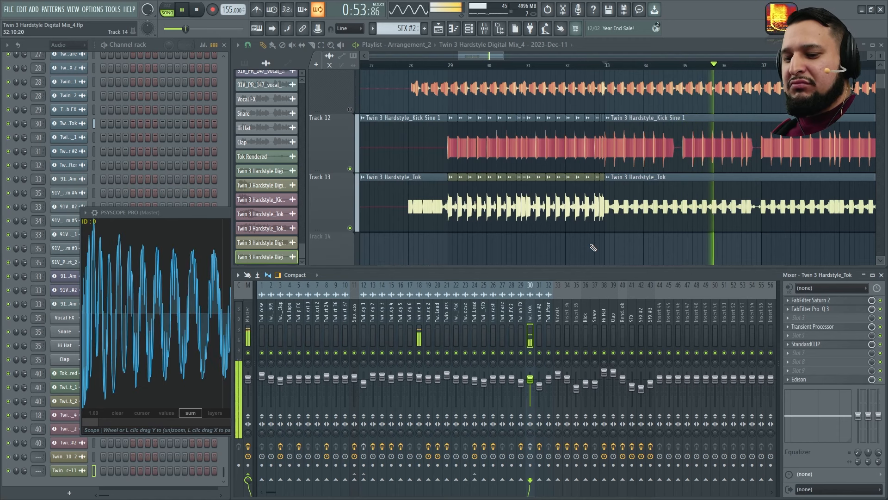
{"action": "left_click", "coordinate": [448, 65]}
{"action": "key", "text": "space"}
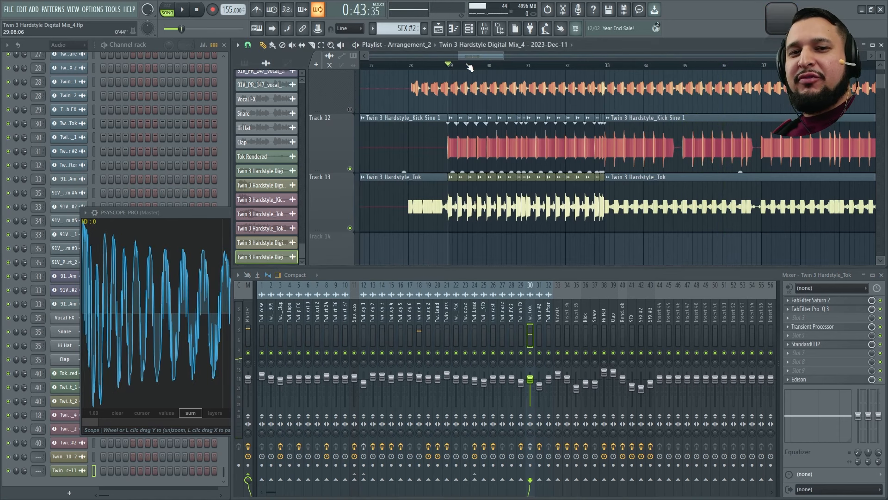
{"action": "key", "text": "space"}
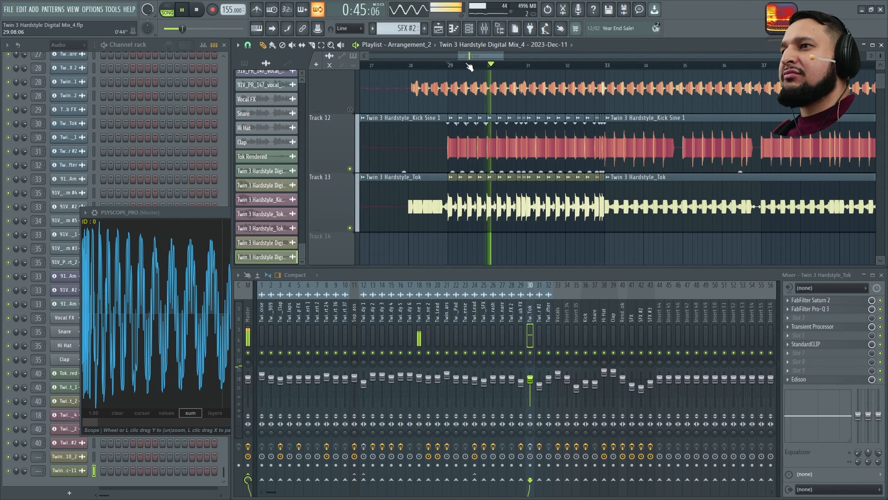
{"action": "left_click", "coordinate": [213, 212]}
{"action": "key", "text": "space"}
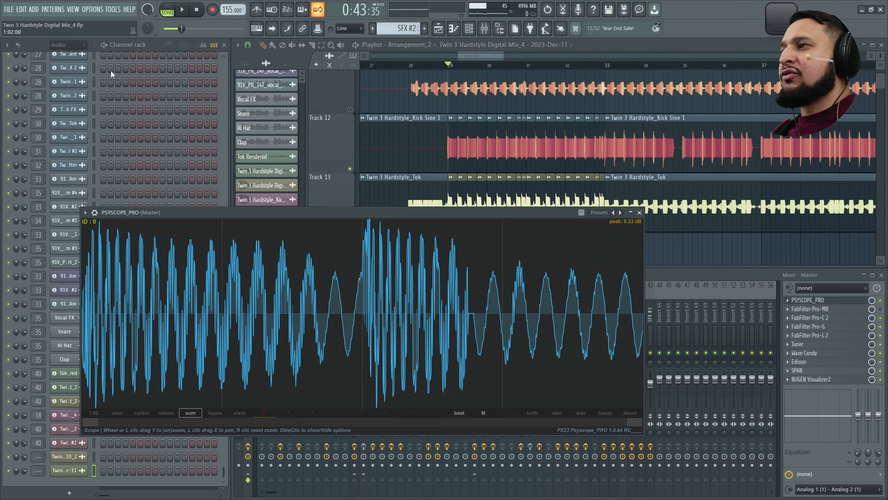
- Filter the channels to Unsorted, inspect the oscillator Phase Sync setting in SFX #2's FabFilter Twin 3, and close both plugin windows
{"action": "left_click", "coordinate": [57, 44]}
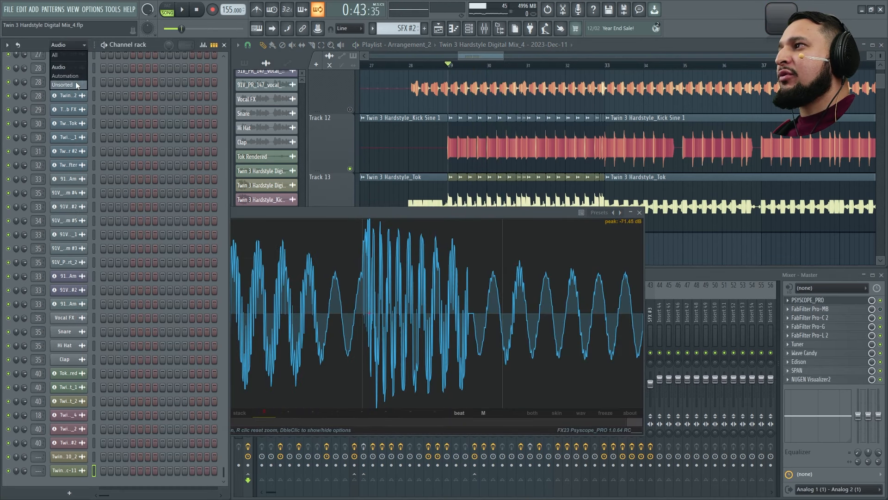
{"action": "left_click", "coordinate": [62, 84]}
{"action": "left_click", "coordinate": [68, 164]}
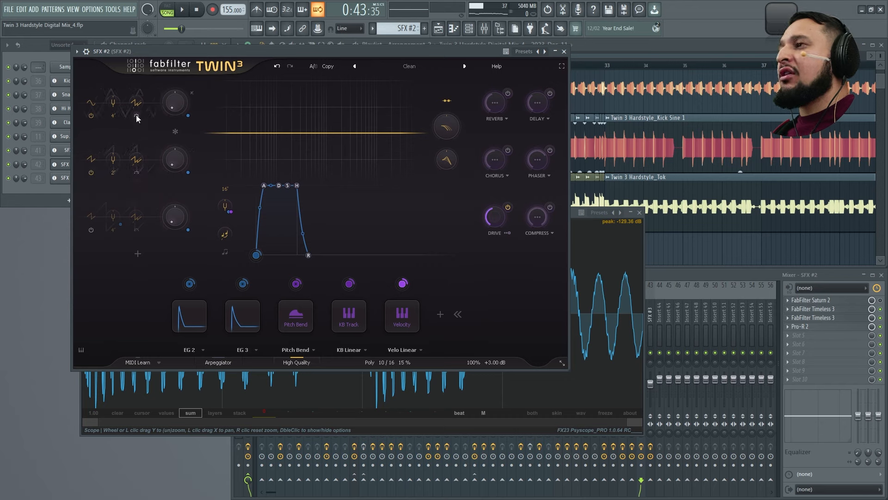
{"action": "mouse_move", "coordinate": [135, 175]}
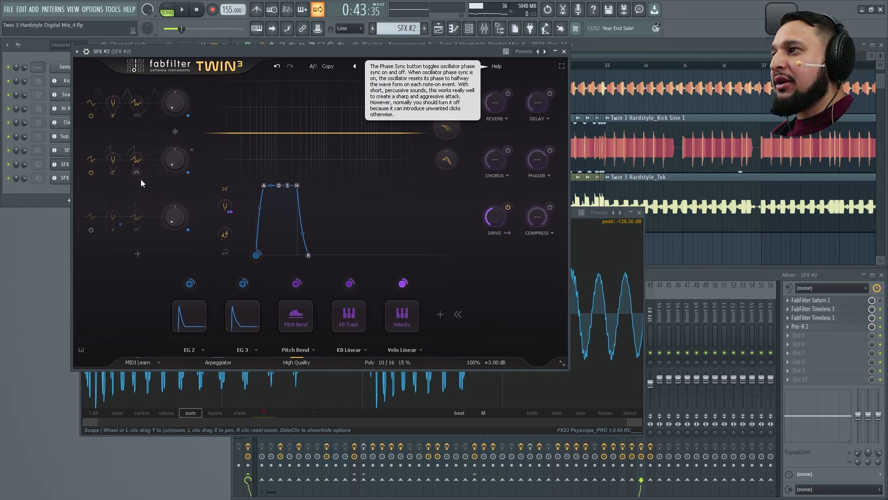
{"action": "key", "text": "ctrl+s"}
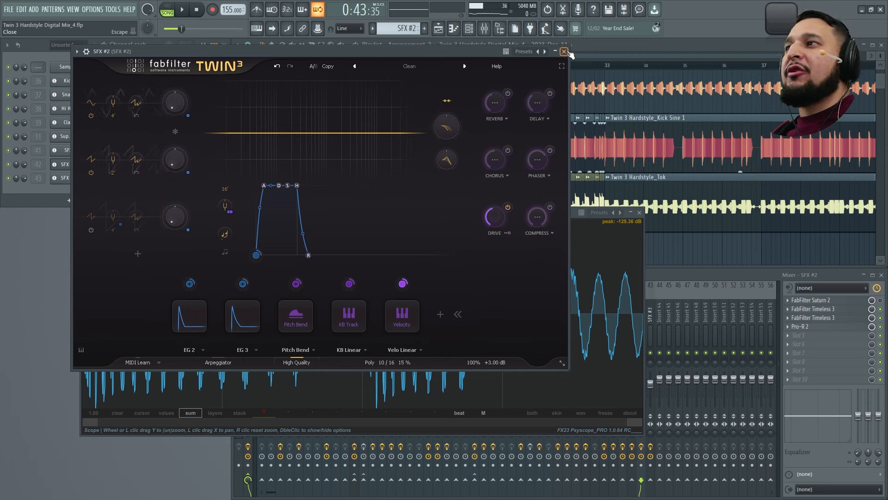
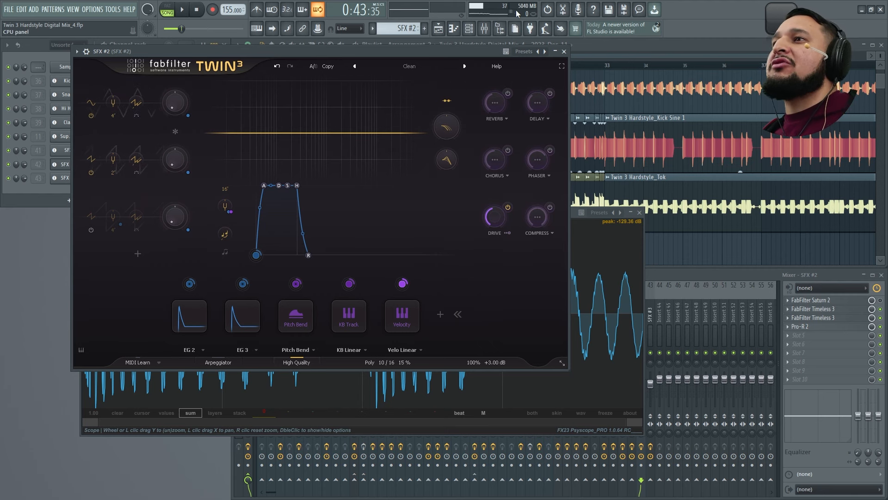
{"action": "left_click", "coordinate": [564, 52]}
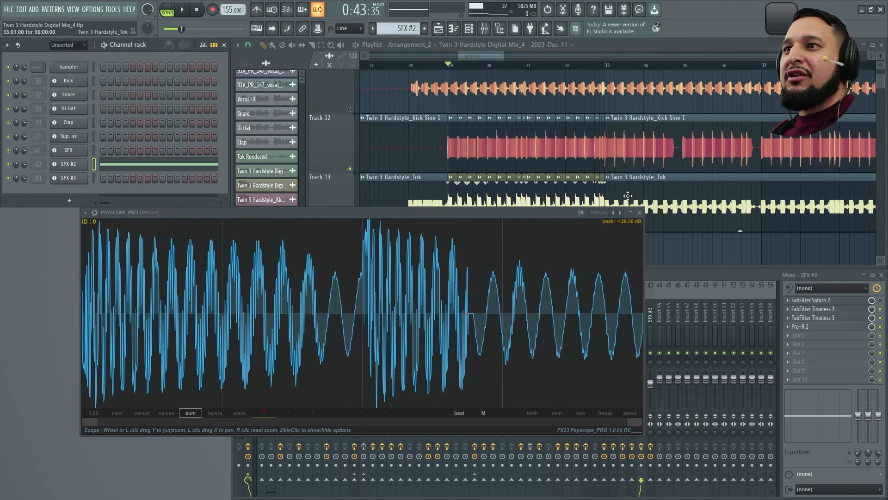
{"action": "left_click", "coordinate": [641, 213]}
- Select the Kick Sine clips in bars 29 to 32 on Track 12 and slip their audio to restore the initial transient, checking by playback
{"action": "key", "text": "space"}
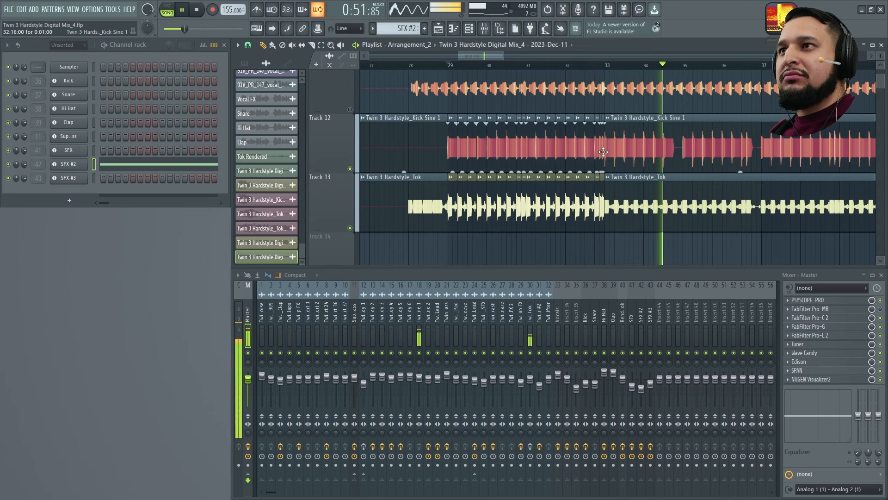
{"action": "left_click_drag", "start_coordinate": [604, 151], "coordinate": [453, 155]}
{"action": "key", "text": "space"}
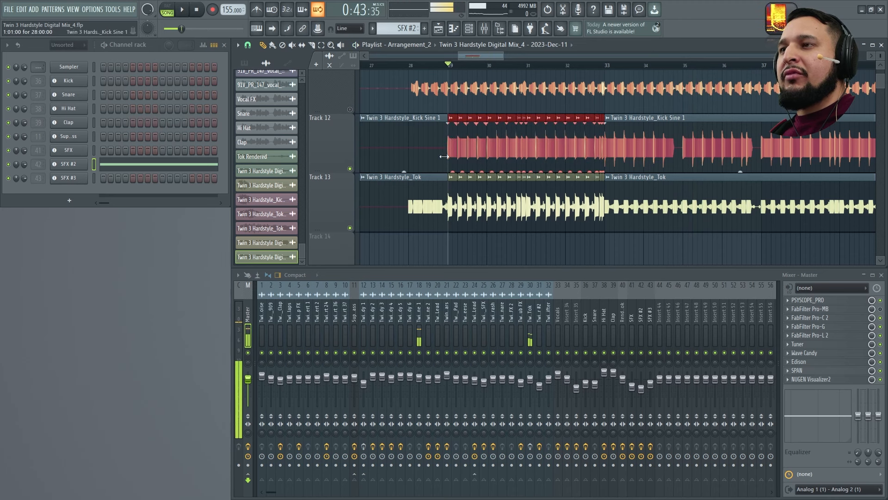
{"action": "scroll", "coordinate": [449, 155], "scroll_direction": "up", "scroll_amount": 6}
{"action": "scroll", "coordinate": [508, 154], "scroll_direction": "up", "scroll_amount": 1}
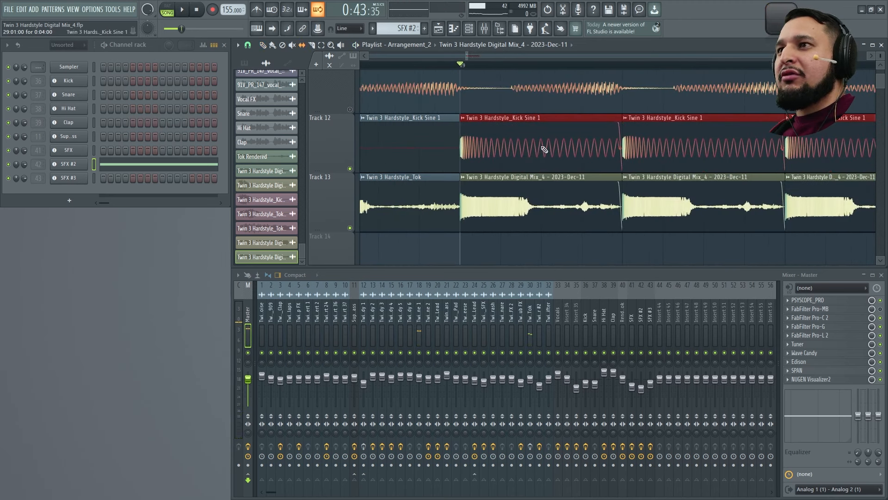
{"action": "key", "text": "space"}
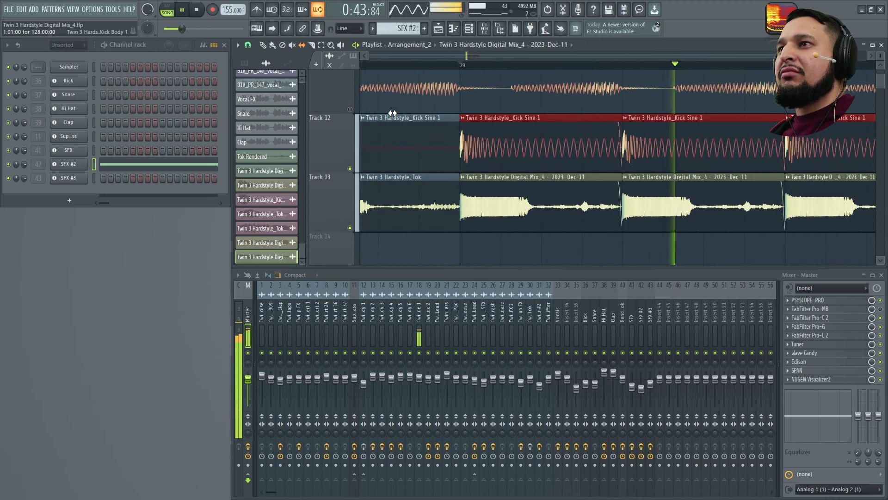
{"action": "scroll", "coordinate": [392, 113], "scroll_direction": "down", "scroll_amount": 5}
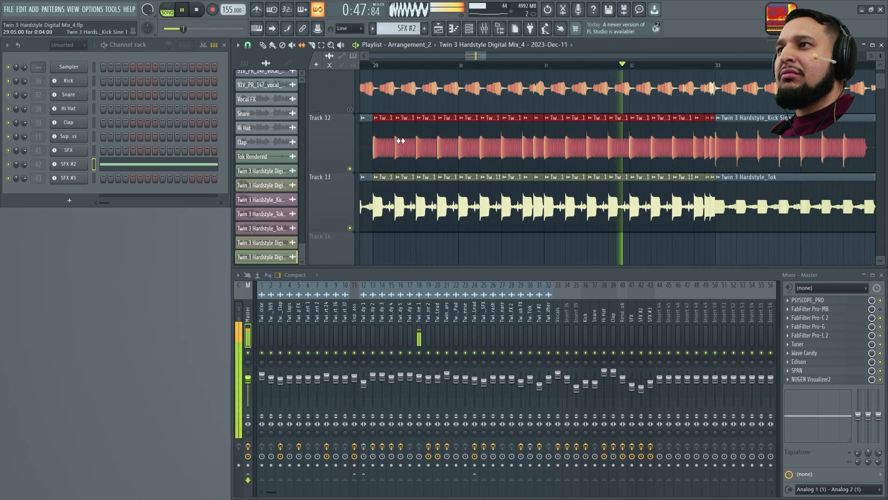
{"action": "key", "text": "space"}
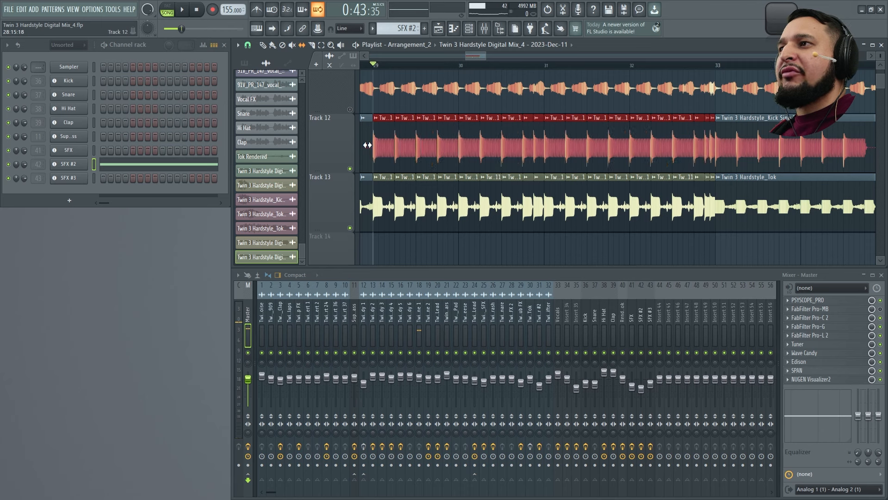
{"action": "key", "text": "space"}
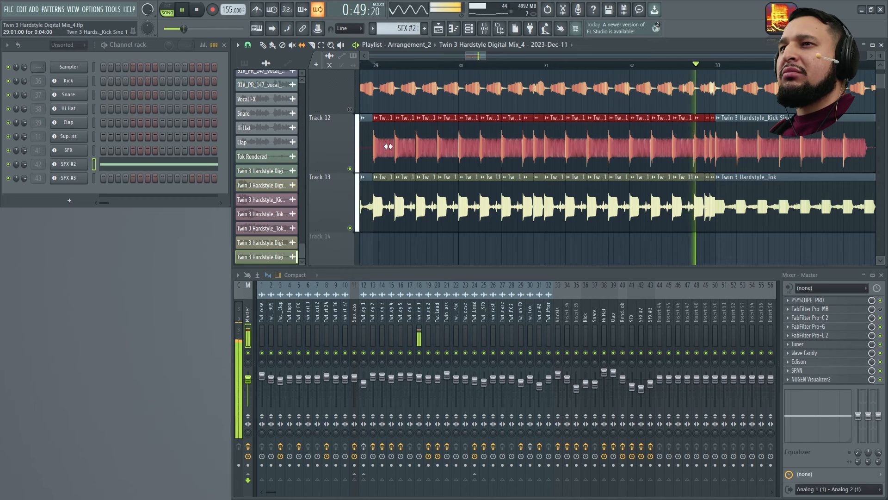
{"action": "key", "text": "space"}
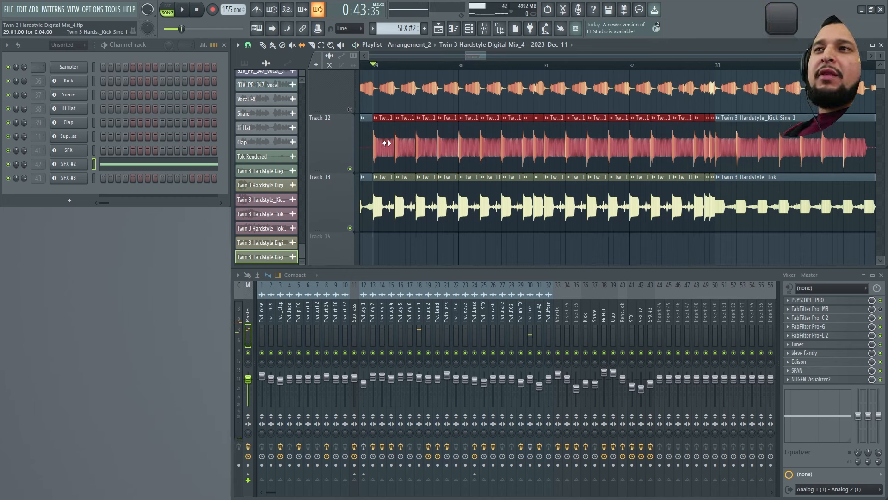
- Solo Track 11, play its Kick Body from bar 29, and select its insert 12 in the mixer
{"action": "right_click", "coordinate": [350, 110]}
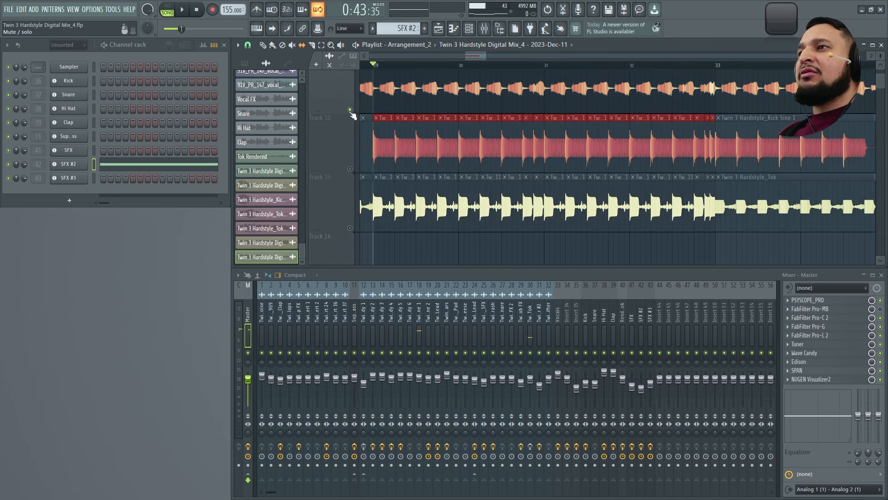
{"action": "key", "text": "space"}
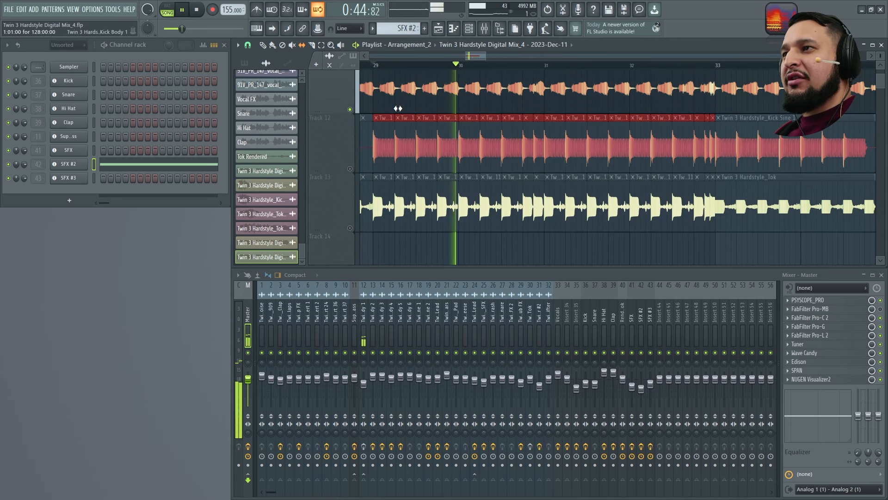
{"action": "key", "text": "space"}
{"action": "left_click", "coordinate": [364, 337]}
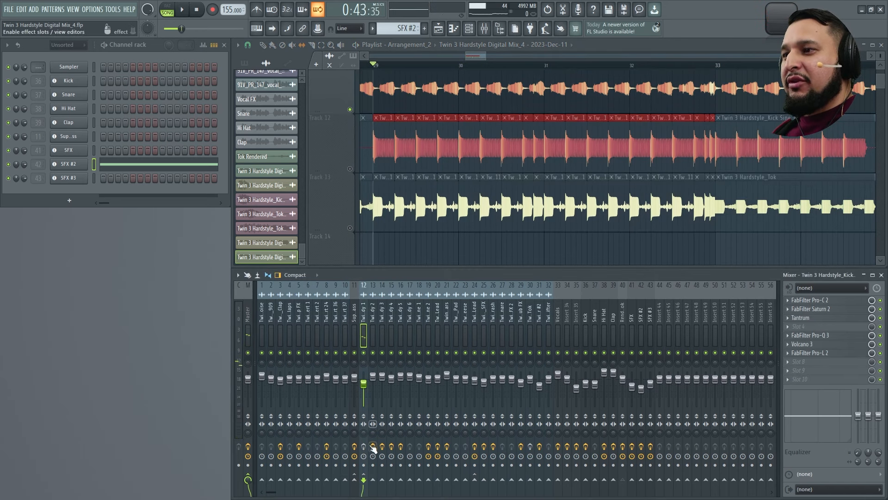
- Play the soloed Kick Body around the short kick roll ending bar 32 and examine its waveform against the Kick Sine clips
{"action": "left_click", "coordinate": [636, 65]}
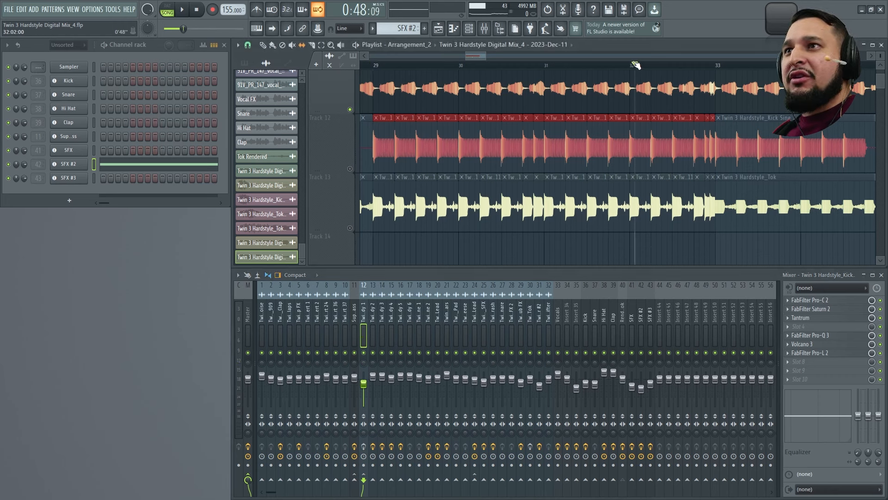
{"action": "scroll", "coordinate": [628, 63], "scroll_direction": "up", "scroll_amount": 3}
{"action": "key", "text": "space"}
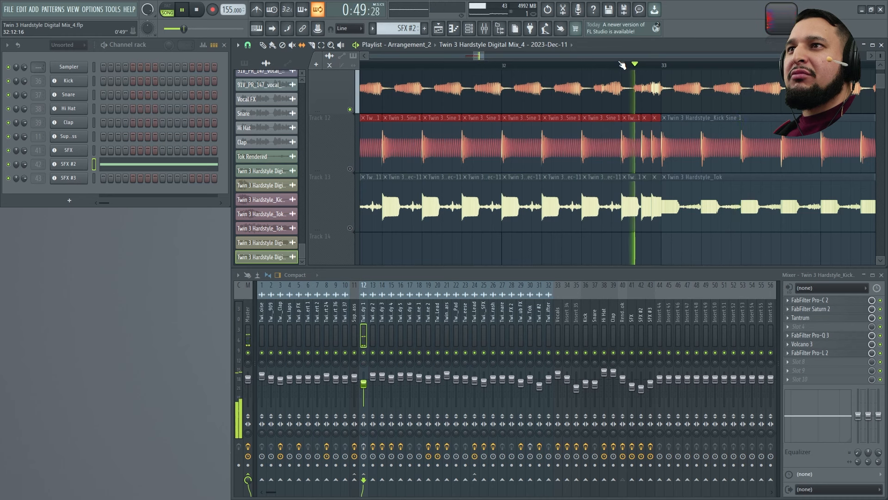
{"action": "key", "text": "space"}
{"action": "key", "text": "space"}
{"action": "key", "text": "space"}
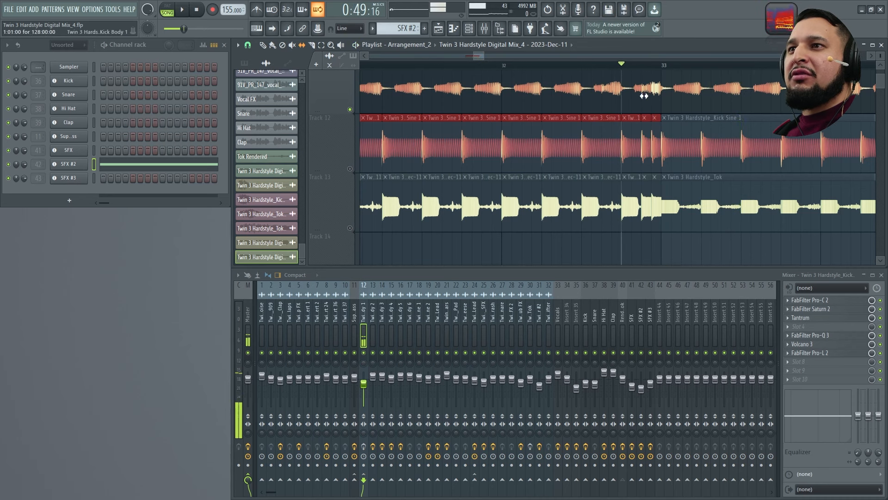
{"action": "scroll", "coordinate": [644, 96], "scroll_direction": "up", "scroll_amount": 5}
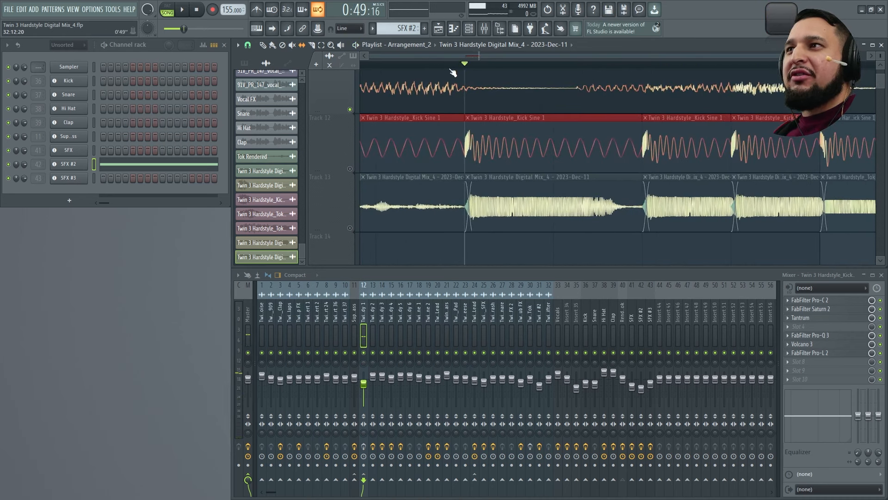
{"action": "key", "text": "space"}
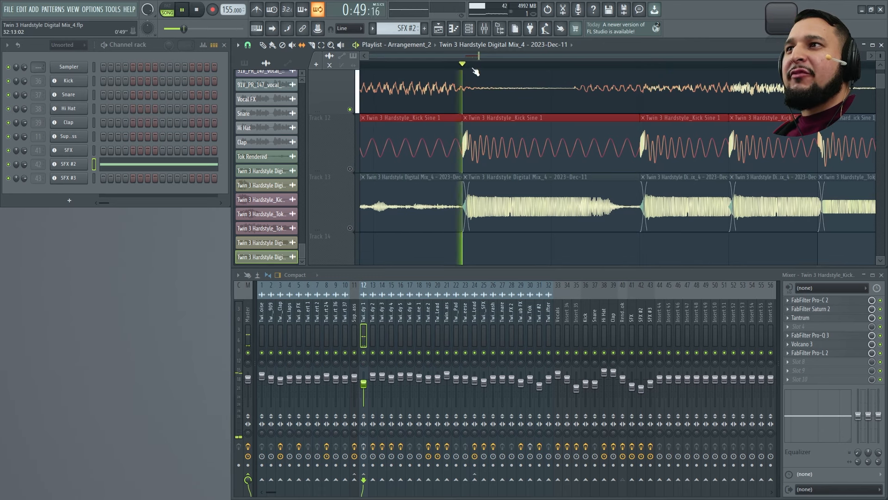
{"action": "scroll", "coordinate": [609, 121], "scroll_direction": "down", "scroll_amount": 6}
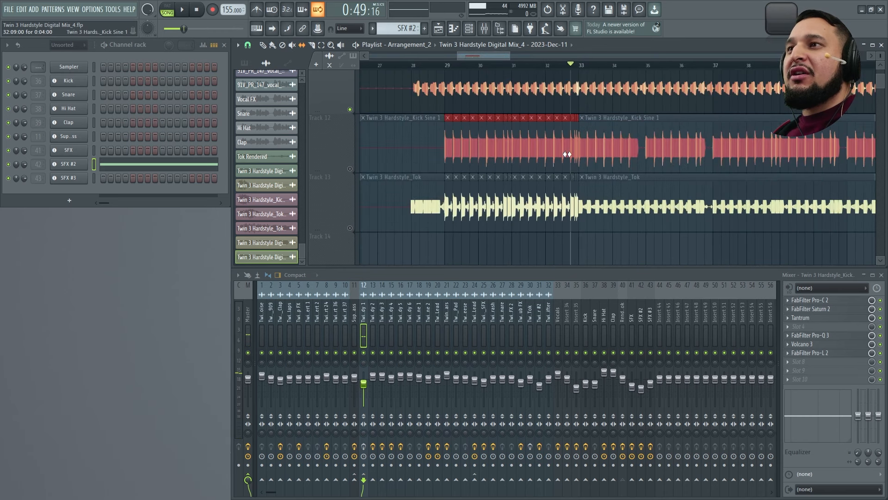
{"action": "scroll", "coordinate": [455, 121], "scroll_direction": "up", "scroll_amount": 6}
{"action": "key", "text": "c"}
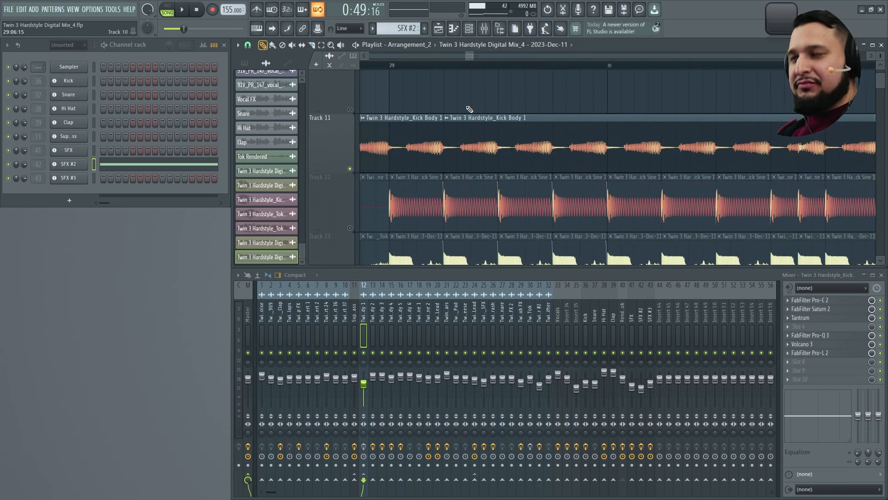
{"action": "key", "text": "ctrl+z"}
- Slice the Track 11 Kick Body at the late bar 32 kick starts and slip each slice's audio to retrigger, checking by playback
{"action": "scroll", "coordinate": [430, 129], "scroll_direction": "down", "scroll_amount": 4}
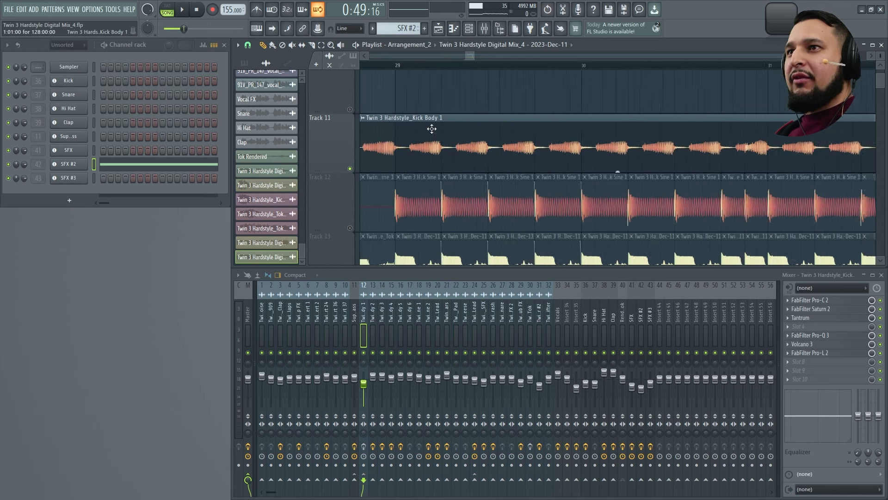
{"action": "scroll", "coordinate": [795, 148], "scroll_direction": "up", "scroll_amount": 5}
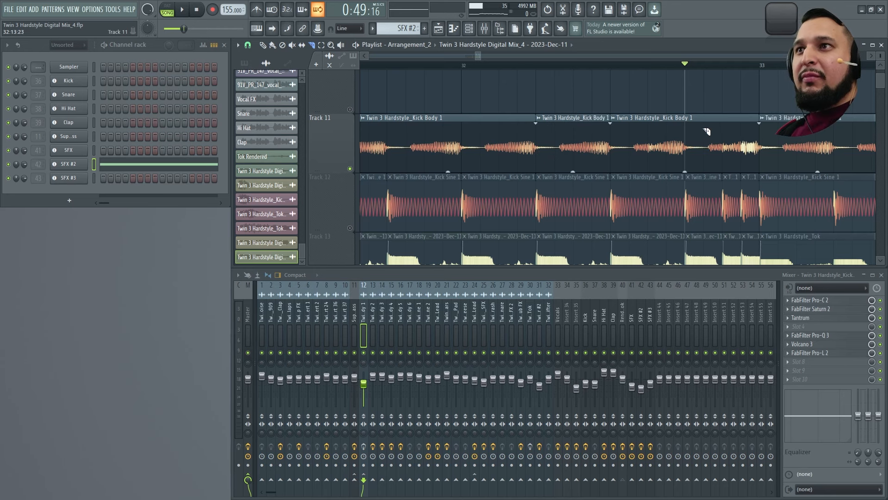
{"action": "left_click", "coordinate": [690, 120]}
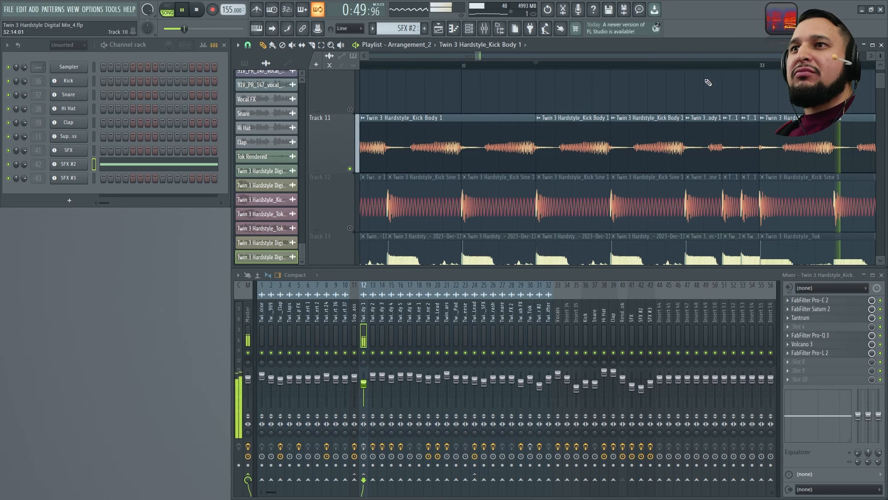
{"action": "key", "text": "space"}
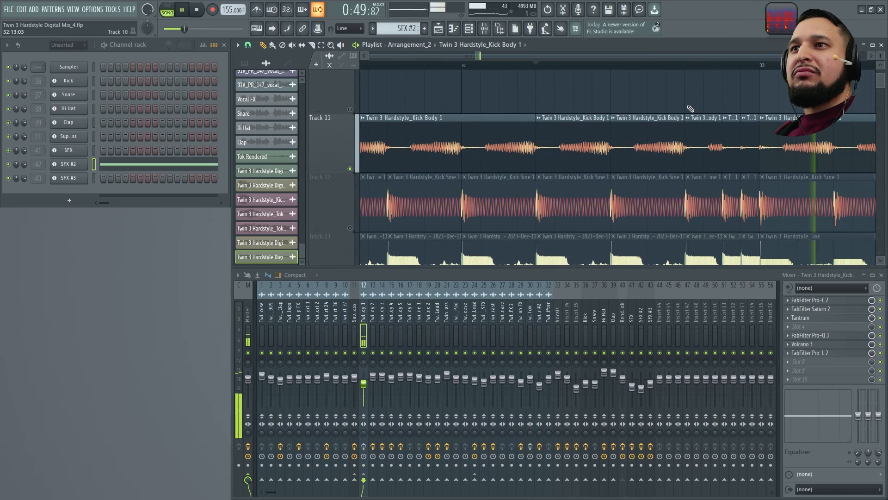
{"action": "key", "text": "space"}
{"action": "key", "text": "space"}
- Unsolo Track 11 and play the Kick Body, Kick Sine and Tok layers together through the roll ending bar 32
{"action": "right_click", "coordinate": [350, 228]}
{"action": "right_click", "coordinate": [351, 228]}
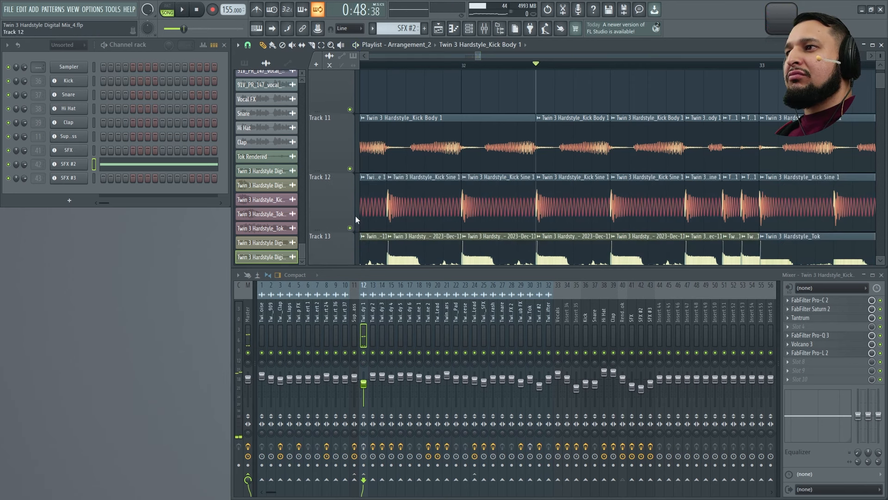
{"action": "key", "text": "space"}
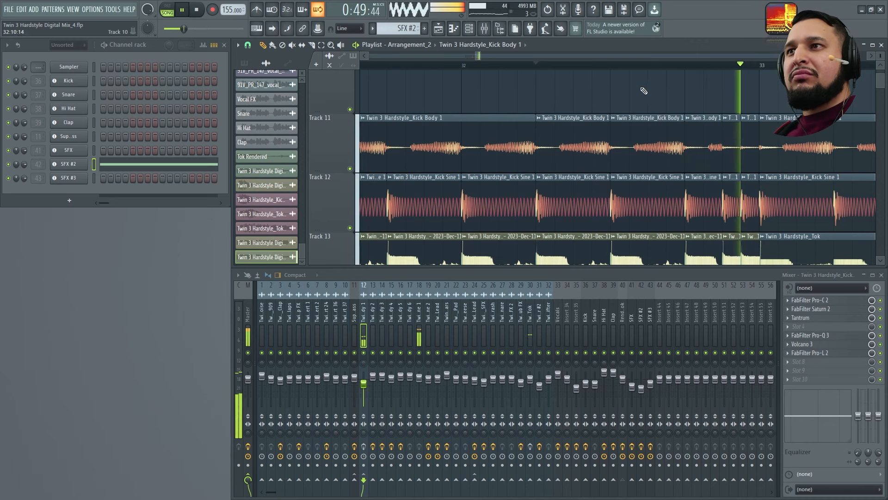
{"action": "scroll", "coordinate": [539, 92], "scroll_direction": "down", "scroll_amount": 5}
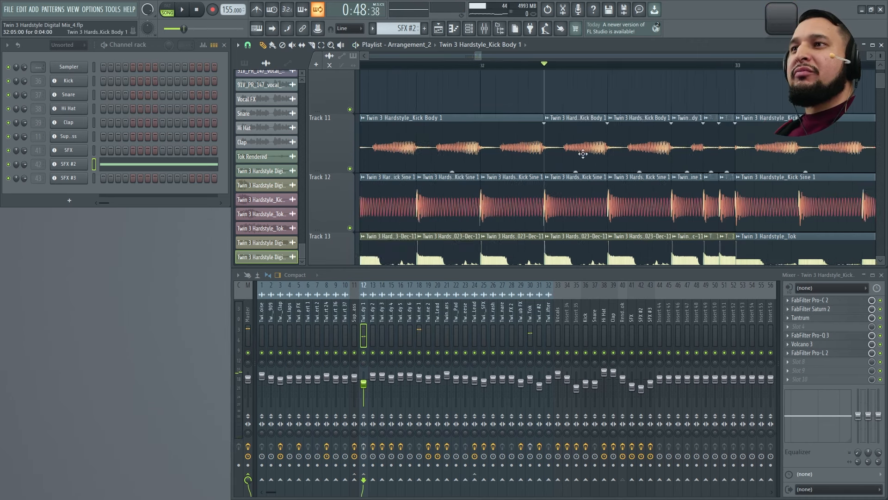
- Select the last two short Kick Body clips before bar 33 on Track 11 and slip their audio, checking by playback
{"action": "scroll", "coordinate": [601, 97], "scroll_direction": "up", "scroll_amount": 6}
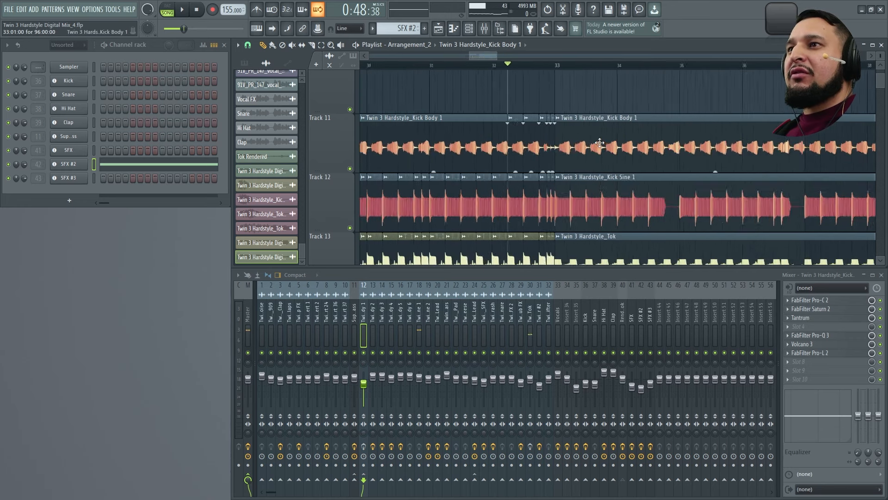
{"action": "scroll", "coordinate": [471, 152], "scroll_direction": "down", "scroll_amount": 4}
{"action": "scroll", "coordinate": [427, 163], "scroll_direction": "up", "scroll_amount": 4}
{"action": "scroll", "coordinate": [546, 103], "scroll_direction": "up", "scroll_amount": 2}
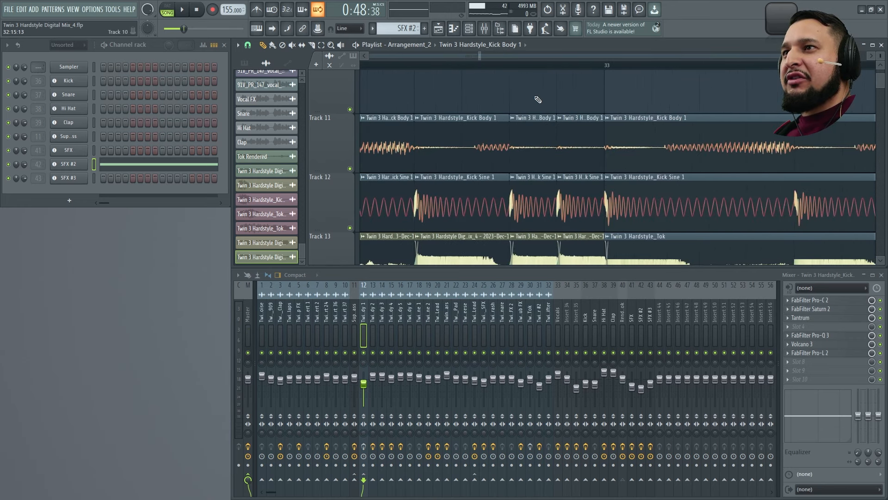
{"action": "left_click_drag", "start_coordinate": [537, 99], "coordinate": [592, 147]}
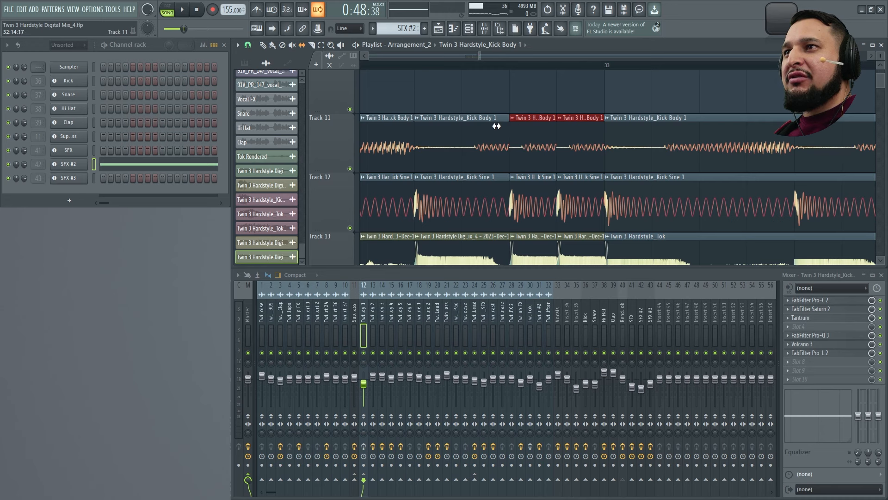
{"action": "key", "text": "space"}
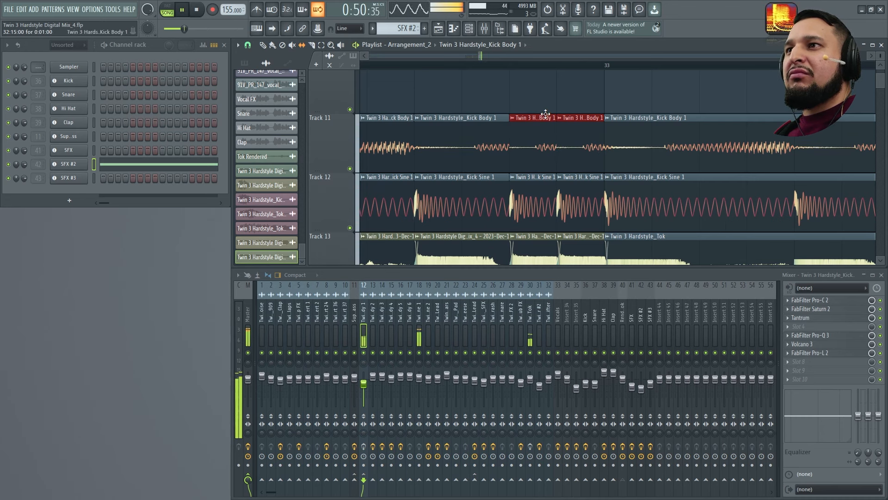
{"action": "scroll", "coordinate": [564, 116], "scroll_direction": "down", "scroll_amount": 8}
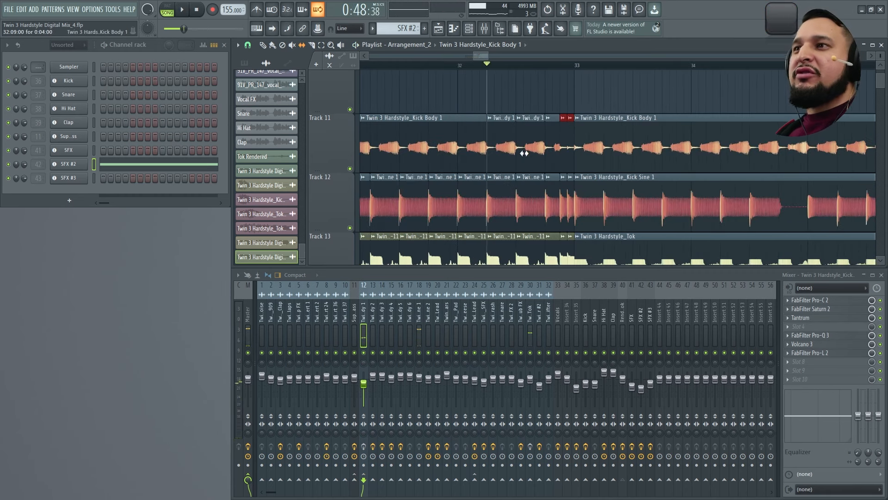
- Switch the playlist to the original Arrangement and examine its Kick Sine, Supporting Bass, Rendered Tok and Kick Body tracks around bars 32 and 33
{"action": "scroll", "coordinate": [443, 151], "scroll_direction": "up", "scroll_amount": 10}
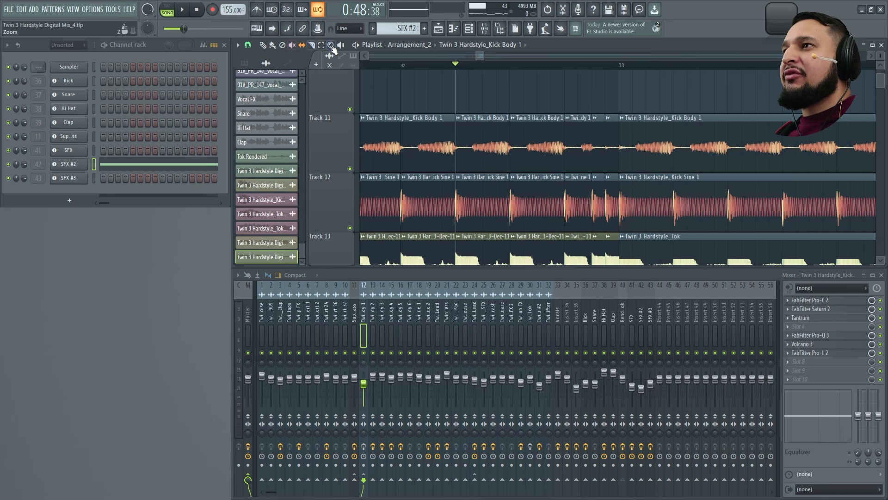
{"action": "left_click", "coordinate": [429, 46]}
{"action": "left_click", "coordinate": [420, 64]}
{"action": "scroll", "coordinate": [462, 116], "scroll_direction": "down", "scroll_amount": 2}
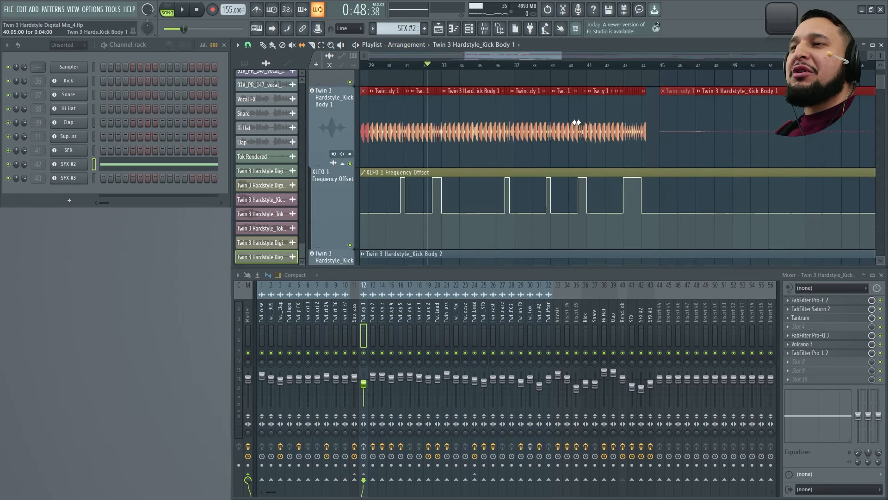
{"action": "scroll", "coordinate": [514, 163], "scroll_direction": "up", "scroll_amount": 10}
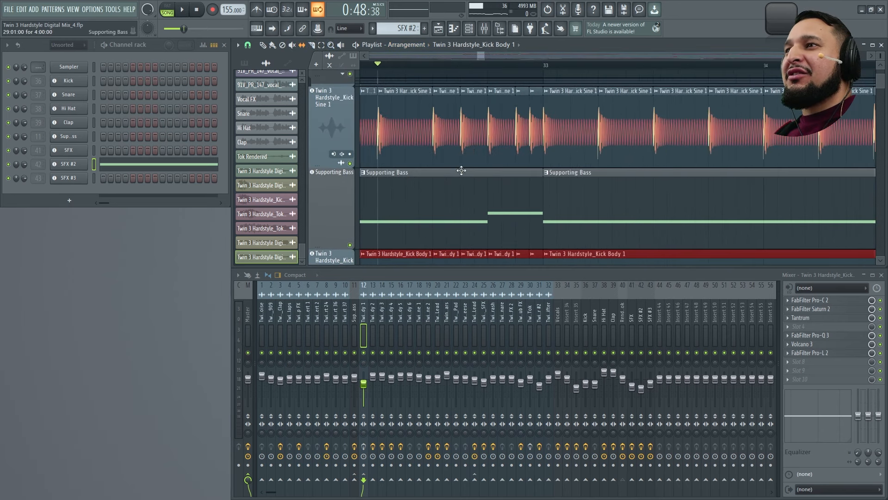
{"action": "scroll", "coordinate": [484, 169], "scroll_direction": "down", "scroll_amount": 4}
{"action": "scroll", "coordinate": [487, 171], "scroll_direction": "up", "scroll_amount": 3}
{"action": "scroll", "coordinate": [487, 171], "scroll_direction": "down", "scroll_amount": 3}
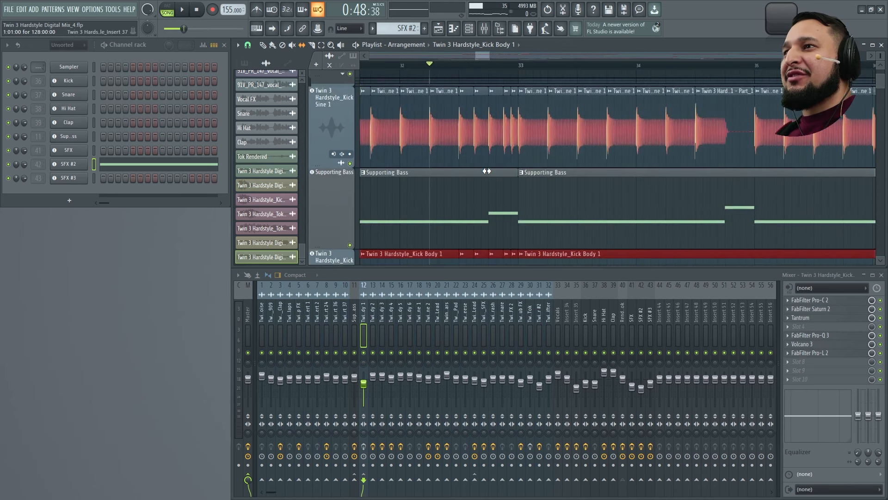
{"action": "scroll", "coordinate": [487, 171], "scroll_direction": "up", "scroll_amount": 3}
{"action": "scroll", "coordinate": [487, 171], "scroll_direction": "down", "scroll_amount": 4}
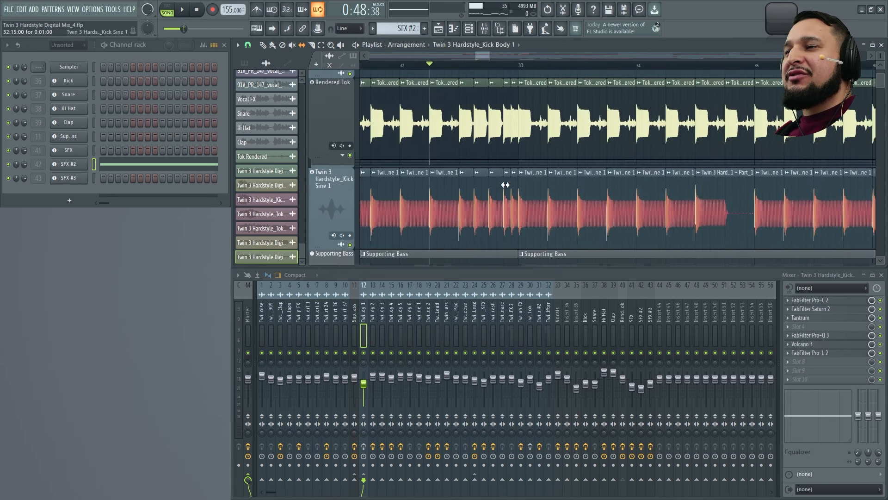
- Play the full mix through the kick roll ending bar 32, following the Kick Body and its XLFO 1 Frequency Offset automation
{"action": "key", "text": "space"}
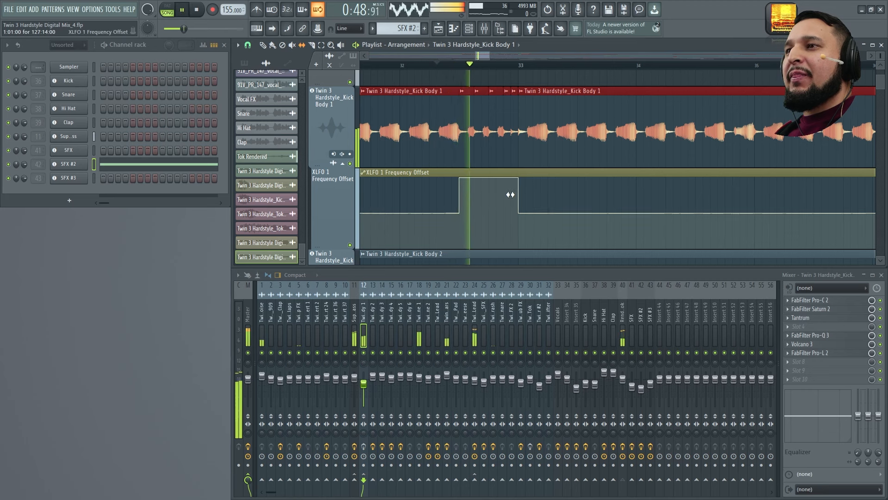
{"action": "scroll", "coordinate": [509, 191], "scroll_direction": "up", "scroll_amount": 2}
{"action": "scroll", "coordinate": [509, 191], "scroll_direction": "down", "scroll_amount": 2}
{"action": "key", "text": "space"}
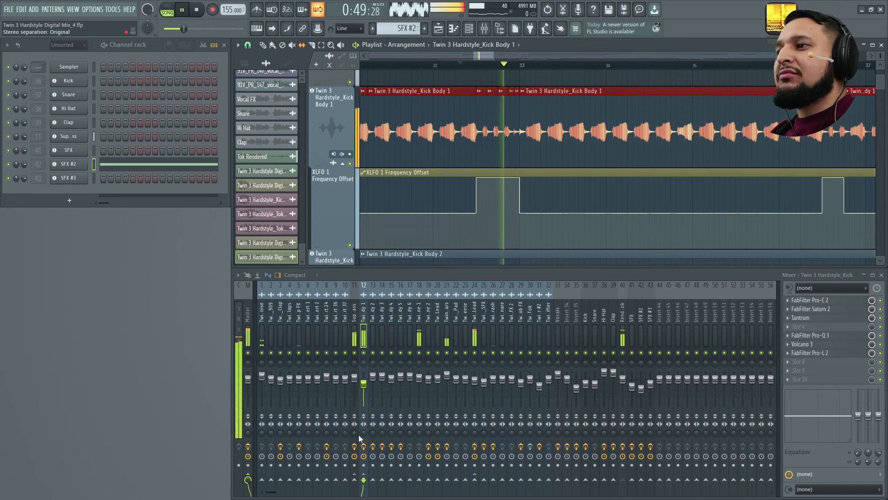
- Solo the Kick Body's insert 12 in the mixer, select bar 31 in the playlist and play it as a loop
{"action": "key", "text": "space"}
{"action": "key", "text": "space"}
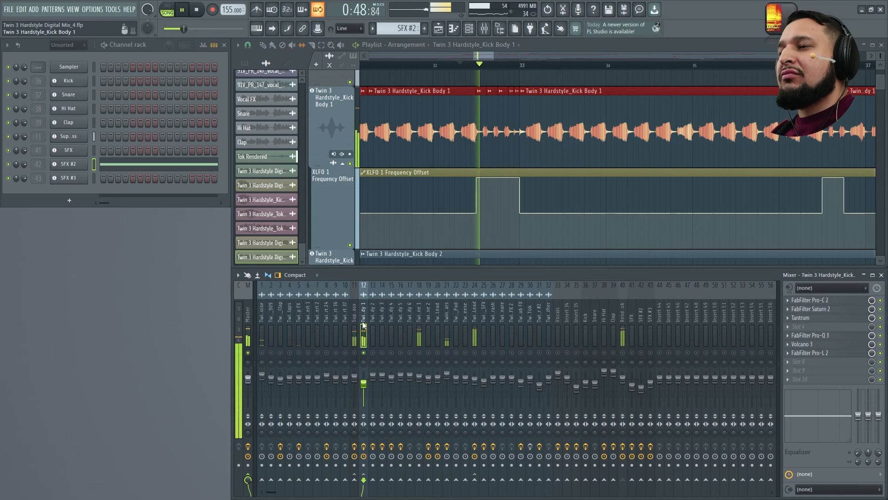
{"action": "left_click", "coordinate": [434, 65]}
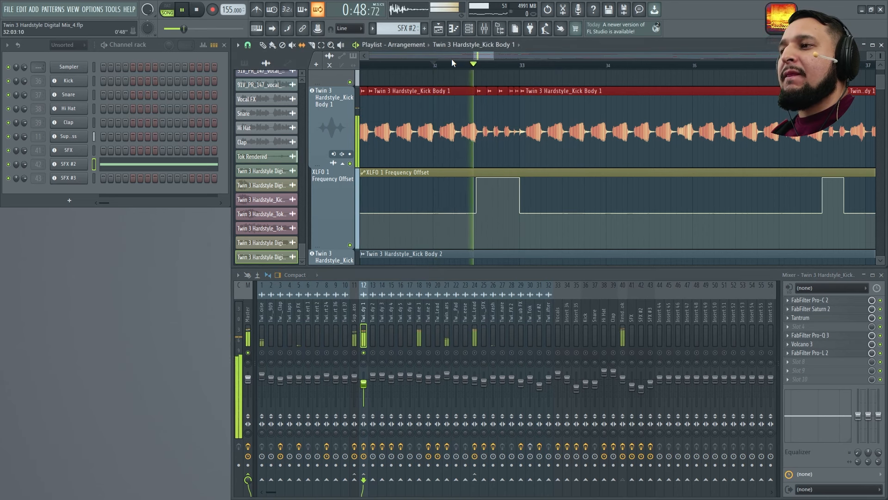
{"action": "scroll", "coordinate": [456, 68], "scroll_direction": "down", "scroll_amount": 2}
{"action": "left_click_drag", "start_coordinate": [451, 65], "coordinate": [491, 69]}
{"action": "key", "text": "space"}
{"action": "scroll", "coordinate": [485, 155], "scroll_direction": "up", "scroll_amount": 5}
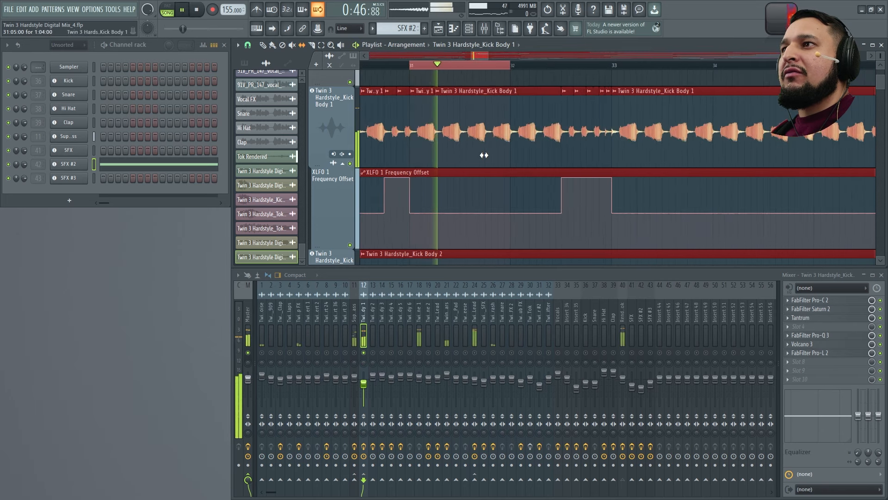
{"action": "key", "text": "space"}
- Open FabFilter Pro-C 2 on insert 12, examine its compression while the Kick Body plays, and close the plugin
{"action": "left_click", "coordinate": [843, 301]}
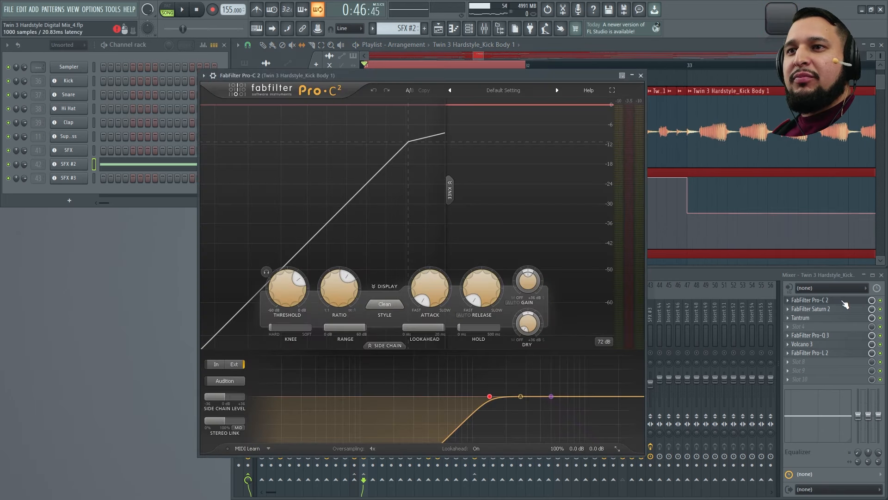
{"action": "key", "text": "space"}
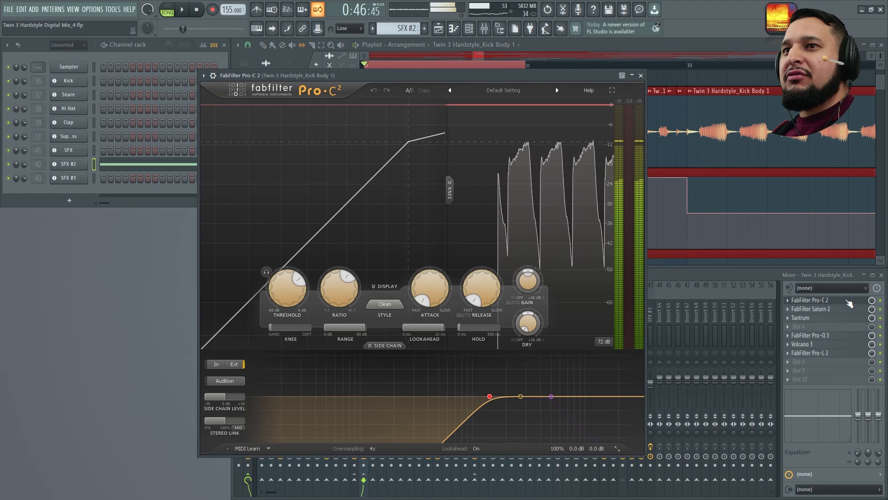
{"action": "left_click", "coordinate": [641, 75]}
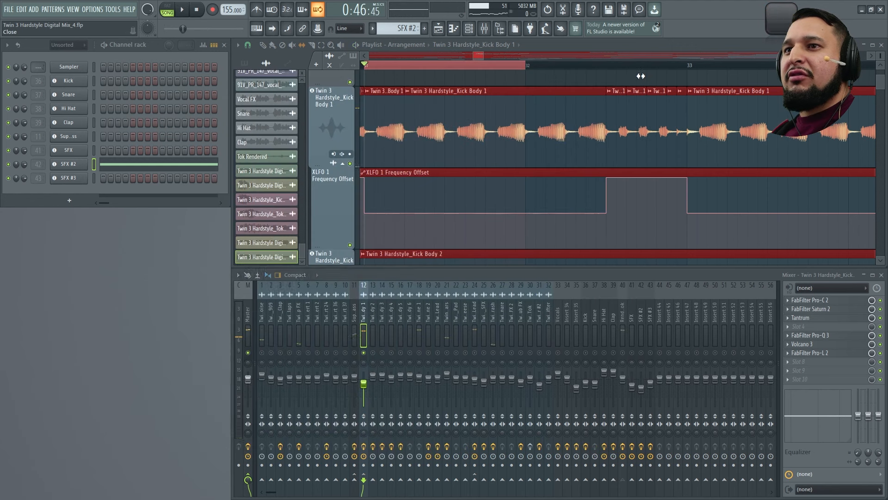
- Open FabFilter Saturn 2 on insert 12 and compare the Kick Body with it bypassed and enabled, watching the Wave Candy spectrum
{"action": "left_click", "coordinate": [830, 309]}
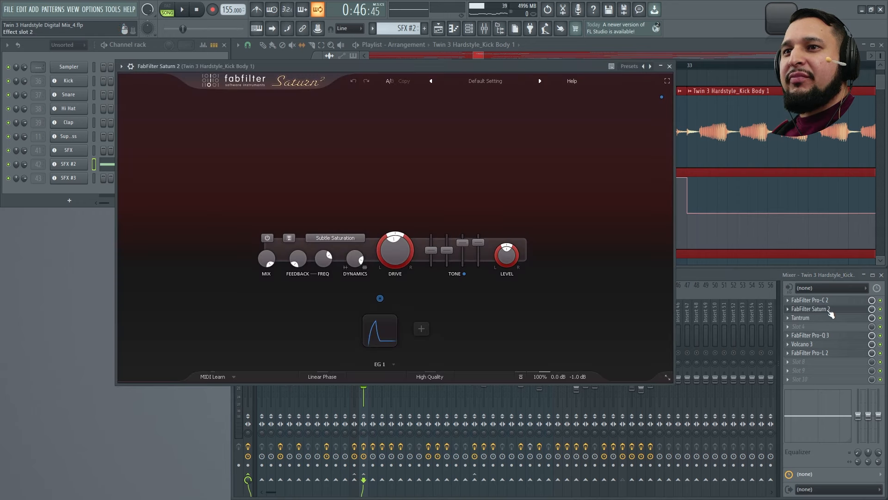
{"action": "key", "text": "space"}
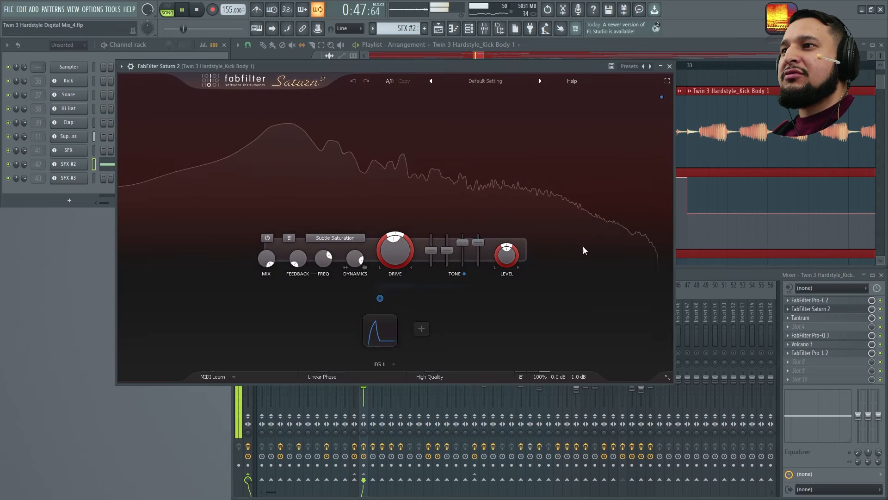
{"action": "left_click", "coordinate": [880, 309]}
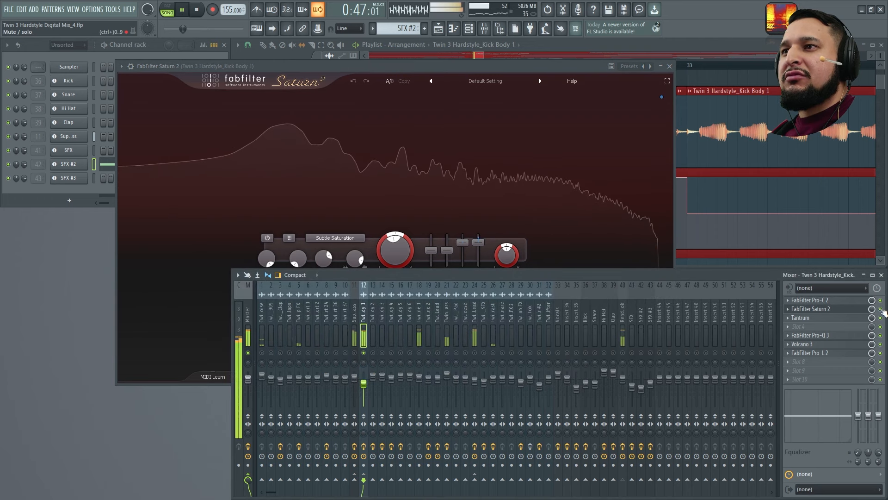
{"action": "key", "text": "space"}
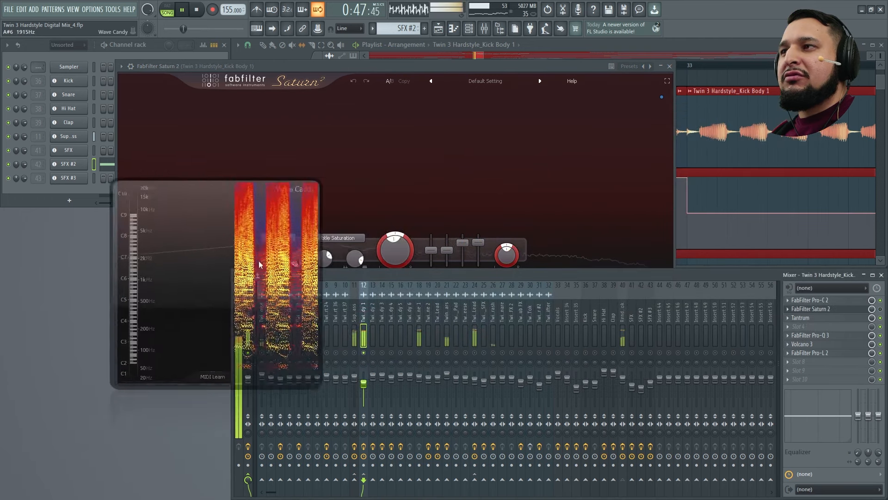
{"action": "key", "text": "space"}
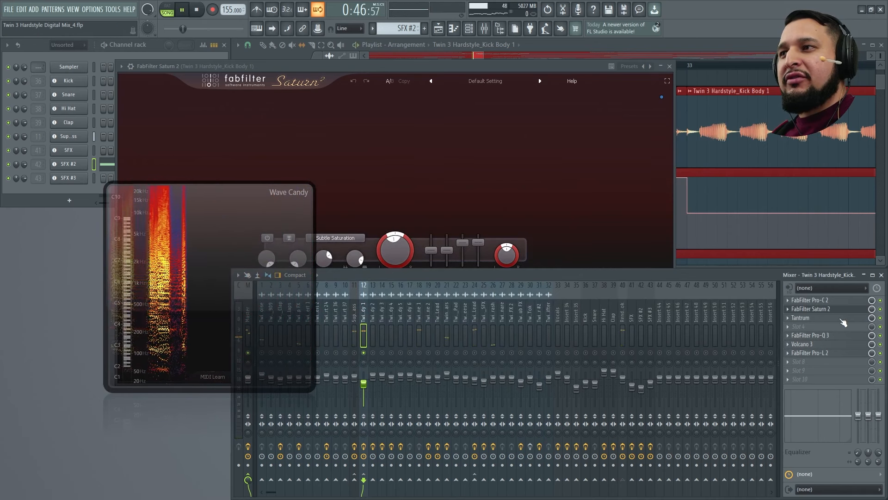
- Open Tantrum on insert 12 and play the Kick Body loop, watching the Wave Candy spectrum
{"action": "key", "text": "space"}
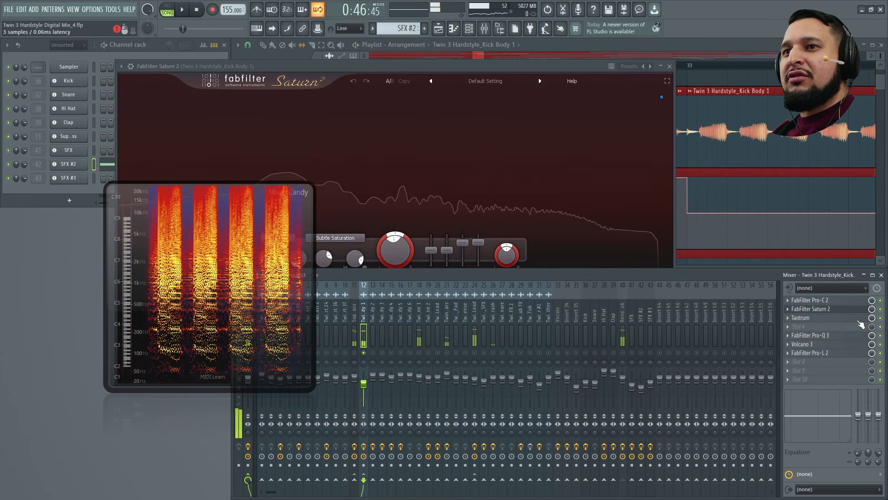
{"action": "left_click", "coordinate": [860, 318]}
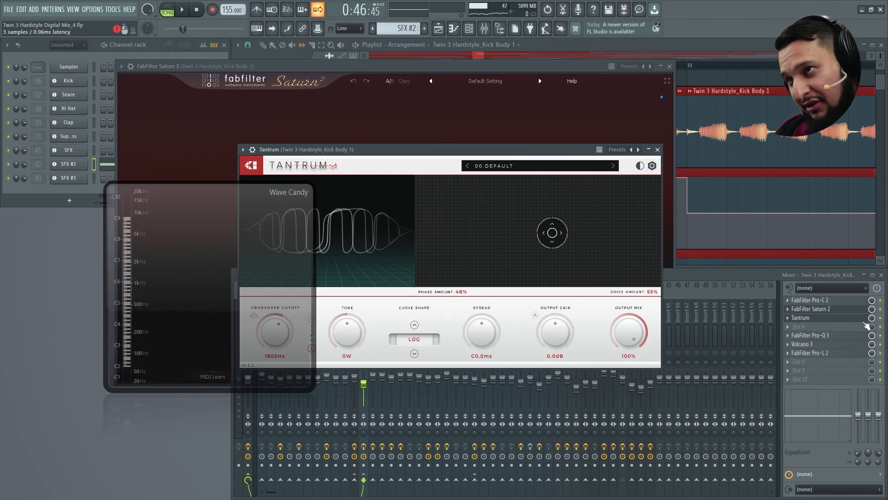
{"action": "key", "text": "space"}
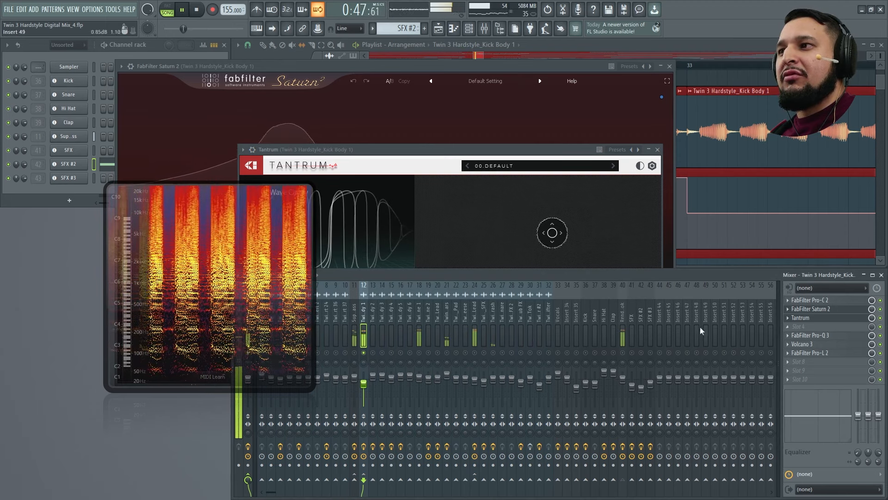
{"action": "key", "text": "space"}
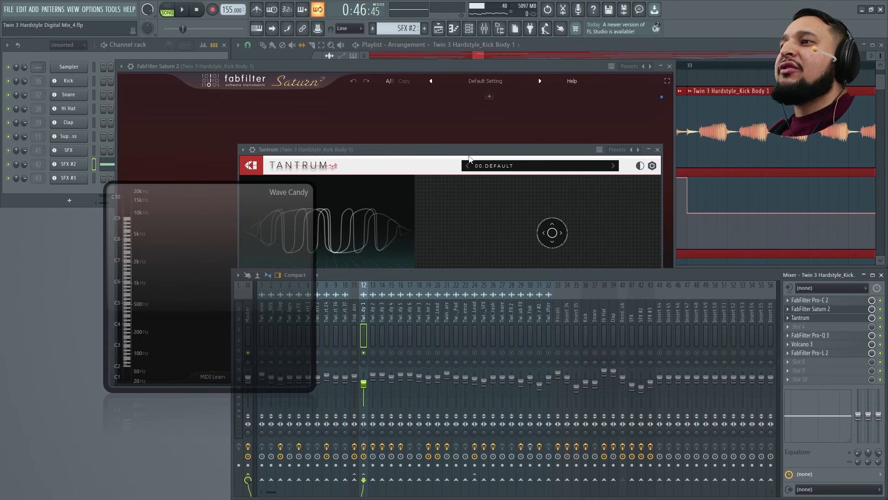
- Move Wave Candy clear of the mixer and close the FabFilter Saturn 2 and Tantrum windows
{"action": "left_click_drag", "start_coordinate": [466, 150], "coordinate": [540, 144]}
{"action": "left_click_drag", "start_coordinate": [211, 233], "coordinate": [97, 285]}
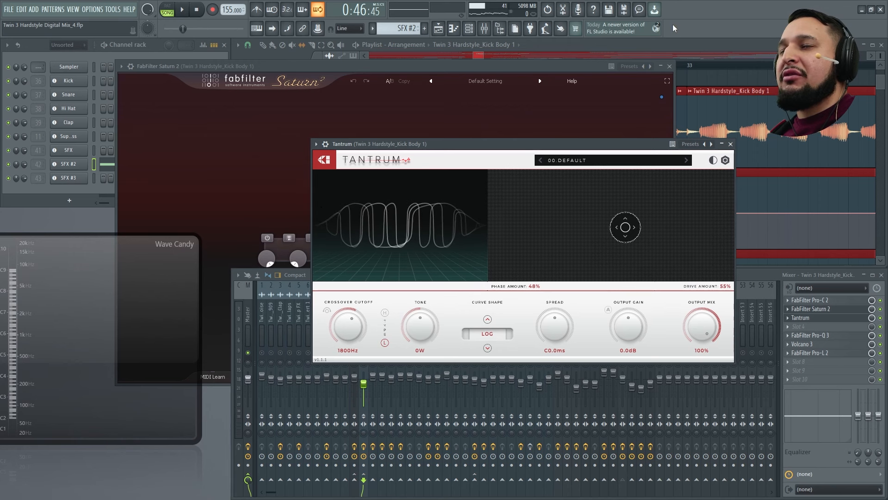
{"action": "left_click", "coordinate": [670, 66]}
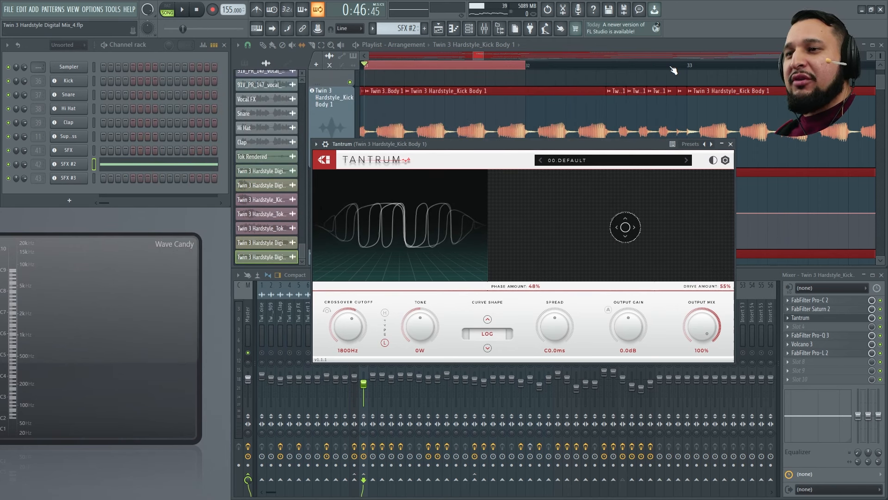
{"action": "left_click", "coordinate": [731, 144]}
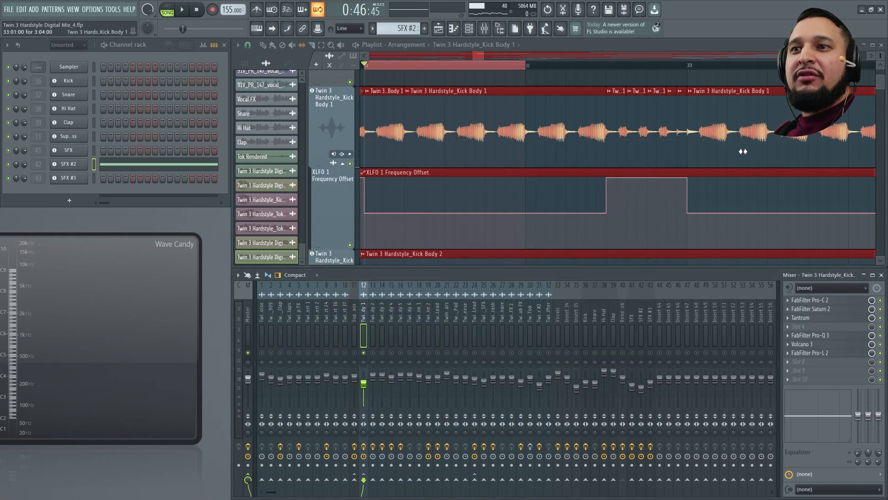
- Open FabFilter Pro-Q 3 on insert 12 and compare the playing Kick Body with the EQ bypassed and enabled
{"action": "left_click", "coordinate": [810, 335]}
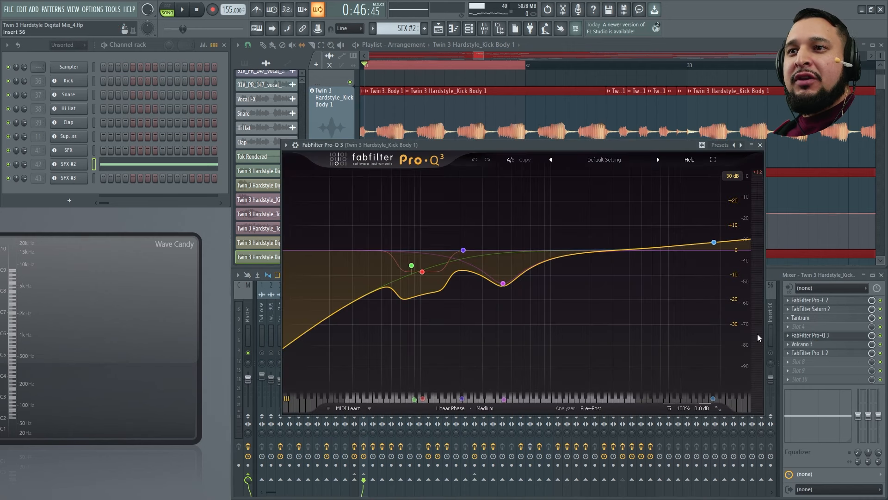
{"action": "key", "text": "space"}
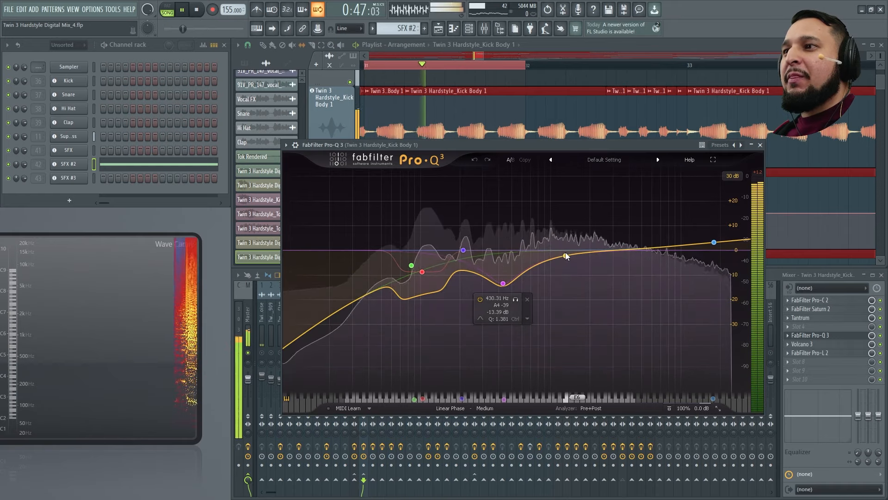
{"action": "left_click", "coordinate": [880, 335]}
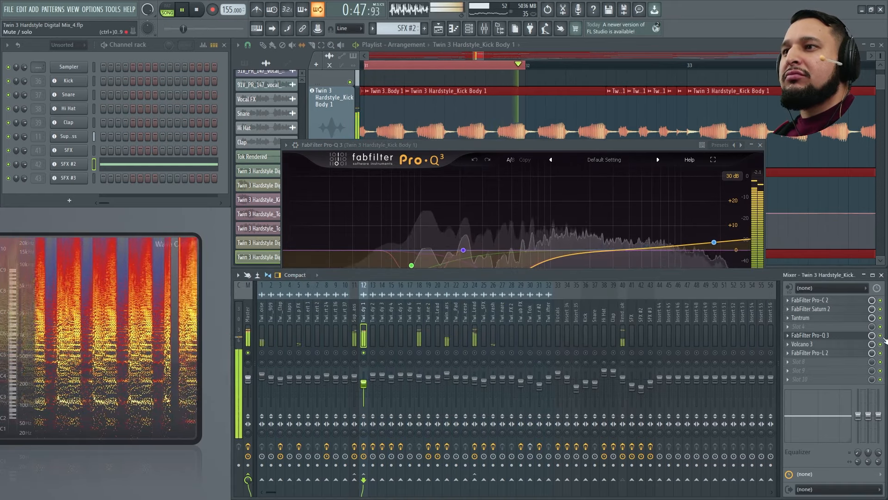
{"action": "left_click", "coordinate": [529, 145]}
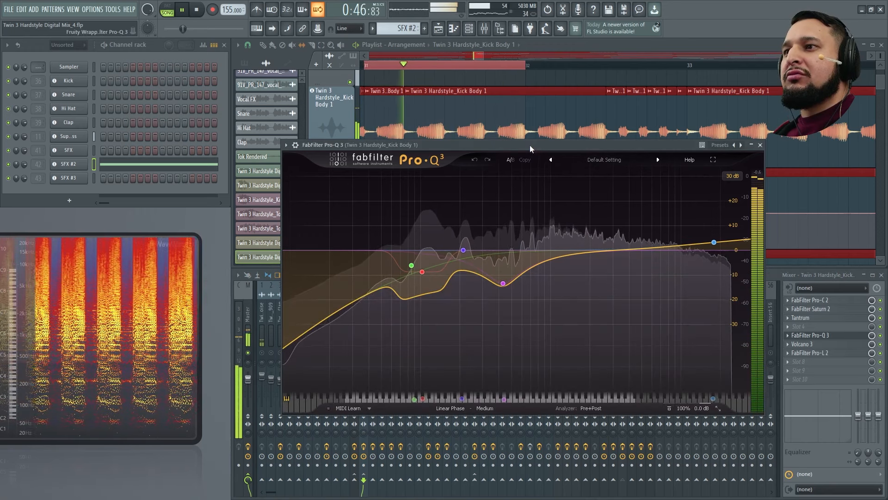
{"action": "key", "text": "space"}
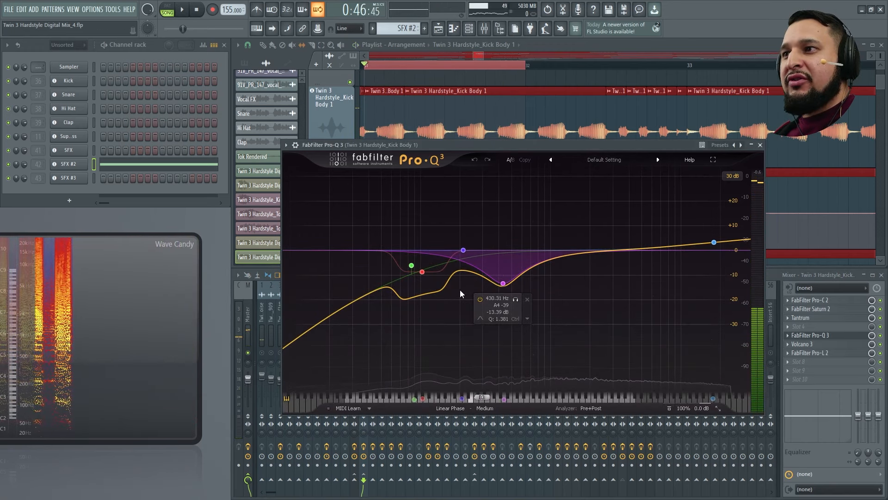
- Compare the Kick Body with Pro-Q 3's low cut band bypassed and enabled, and shift that band up to about 91.73 Hz
{"action": "left_click", "coordinate": [422, 272]}
{"action": "key", "text": "space"}
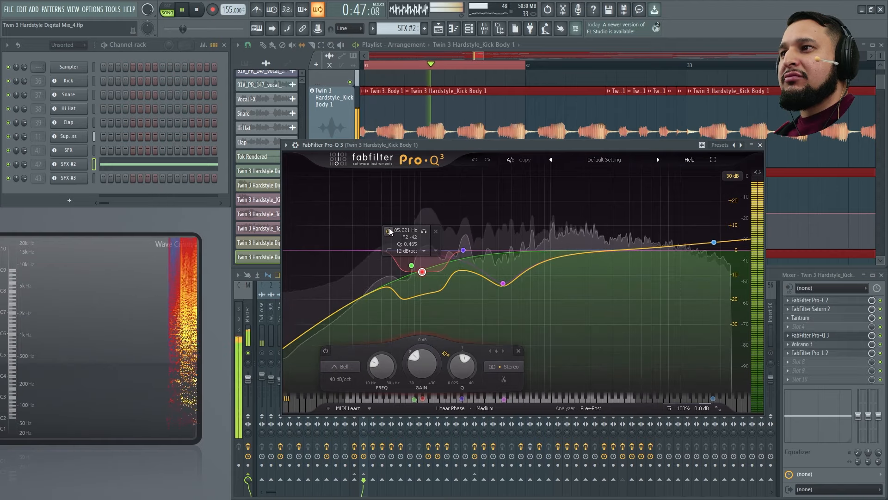
{"action": "left_click", "coordinate": [390, 231]}
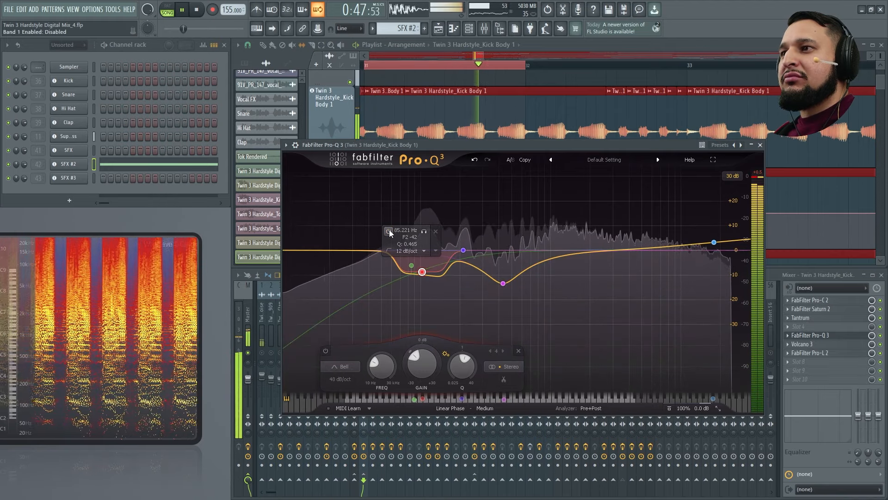
{"action": "left_click", "coordinate": [389, 231]}
{"action": "left_click_drag", "start_coordinate": [411, 266], "coordinate": [416, 268]}
- Compare the loop with Pro-Q 3's 102.86 Hz bell cut bypassed and enabled, stop playback and close the EQ
{"action": "left_click", "coordinate": [422, 272]}
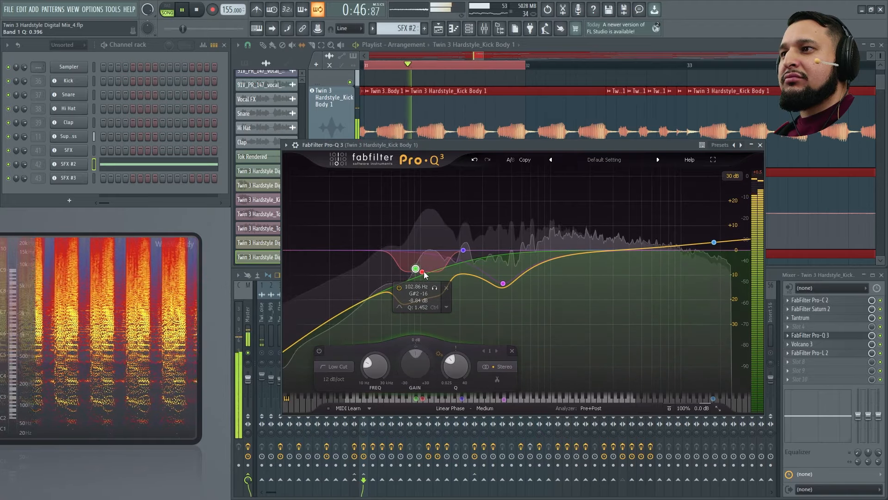
{"action": "left_click", "coordinate": [326, 350]}
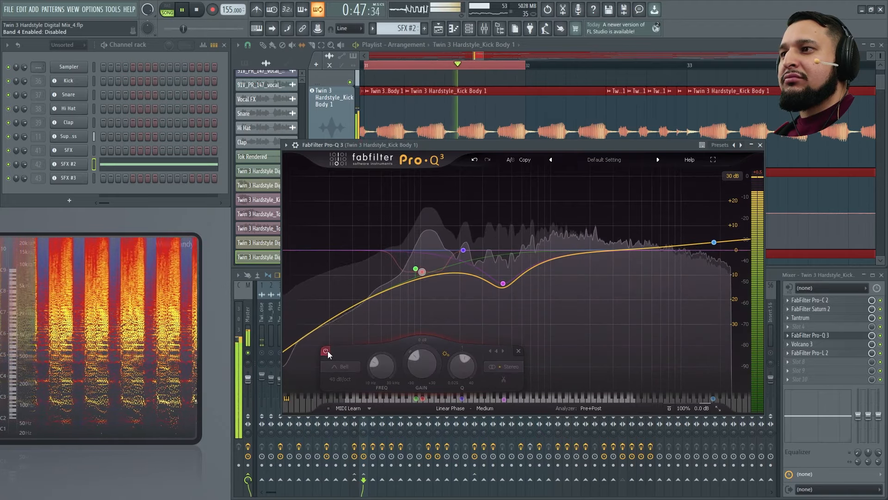
{"action": "left_click", "coordinate": [326, 350]}
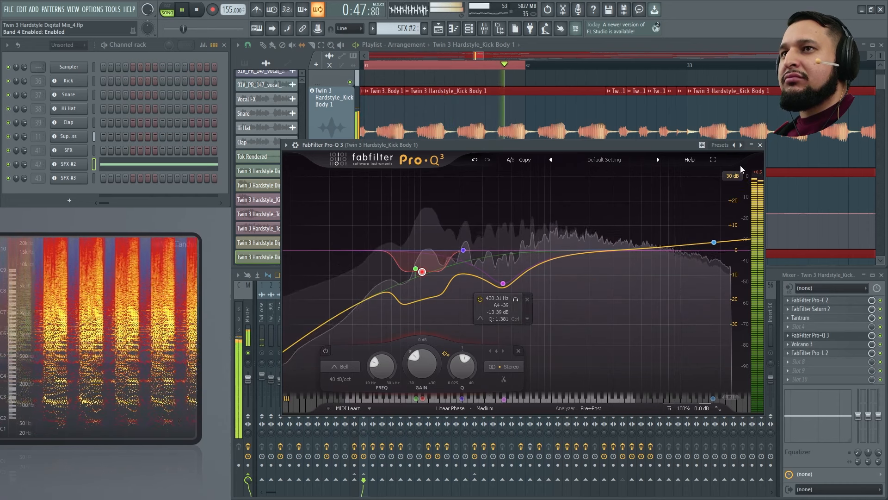
{"action": "left_click", "coordinate": [760, 145]}
{"action": "key", "text": "space"}
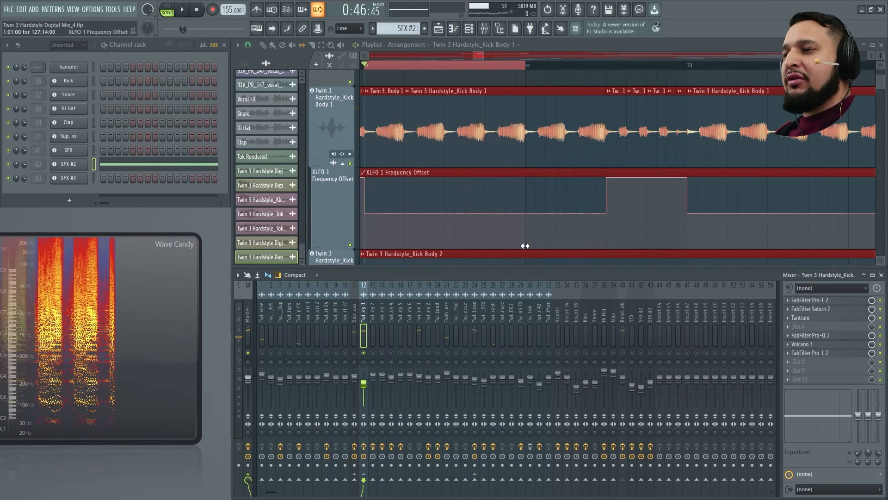
- Unmute insert 18, play it together with the Kick Body, and reopen Pro-Q 3 on insert 12
{"action": "key", "text": "space"}
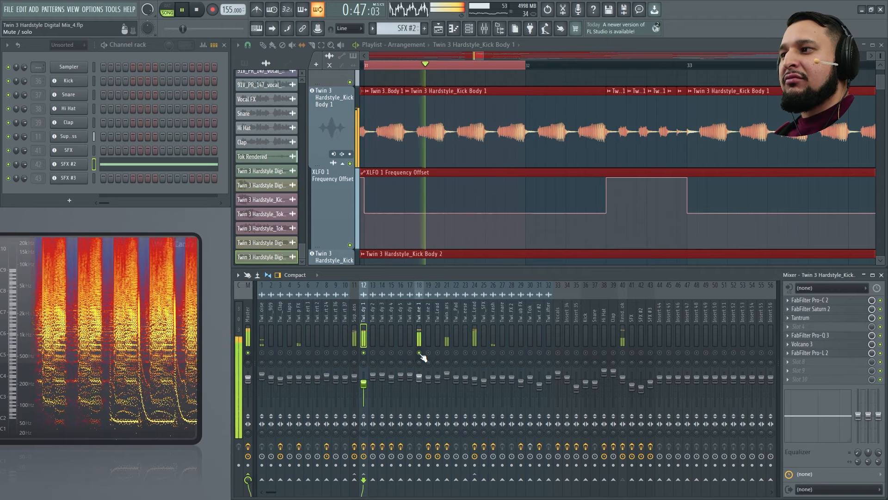
{"action": "left_click", "coordinate": [856, 335]}
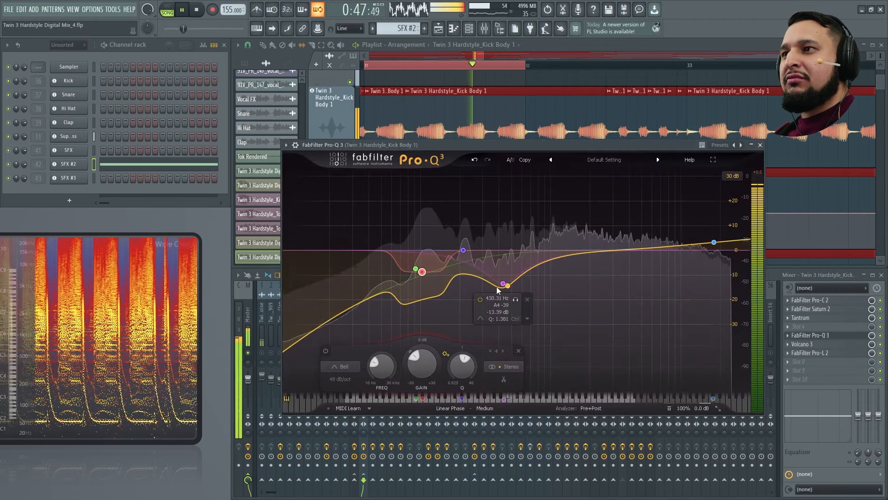
{"action": "key", "text": "space"}
- Select Pro-Q 3's low cut and low bell bands together, compare both layers with the bands bypassed and enabled, and close the EQ
{"action": "left_click_drag", "start_coordinate": [342, 206], "coordinate": [451, 317]}
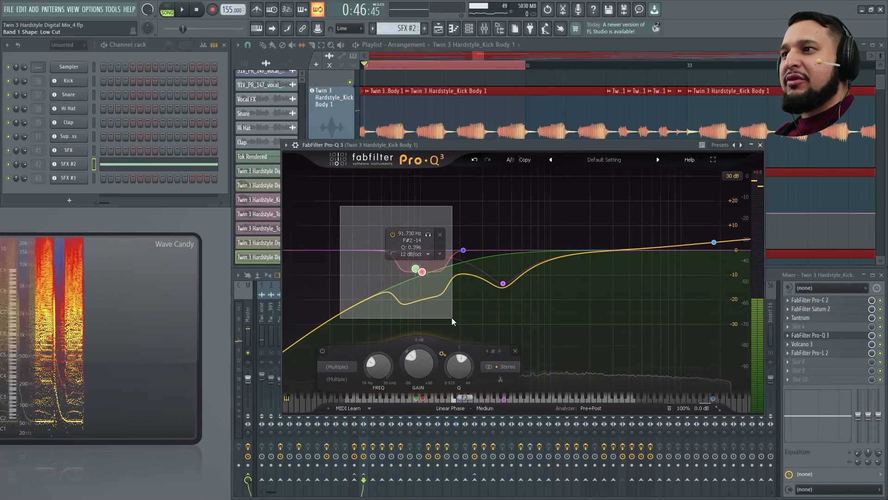
{"action": "left_click", "coordinate": [391, 235]}
{"action": "key", "text": "space"}
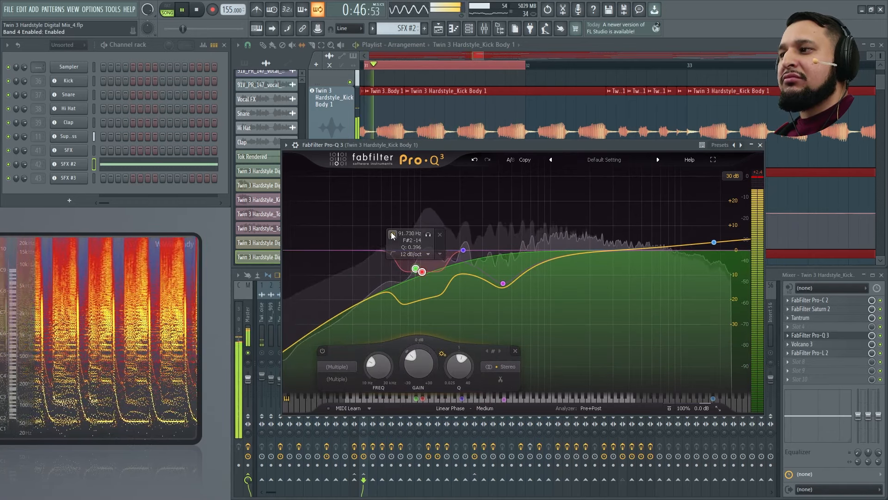
{"action": "left_click", "coordinate": [391, 235]}
{"action": "left_click", "coordinate": [391, 235]}
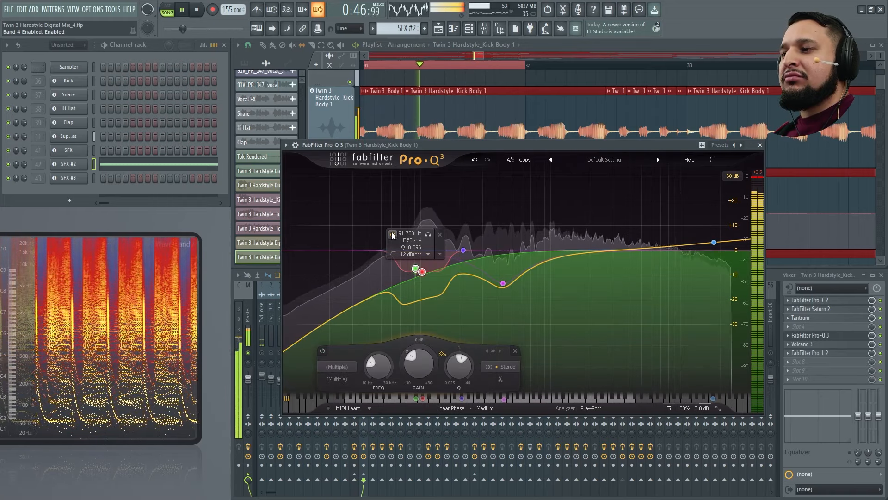
{"action": "key", "text": "space"}
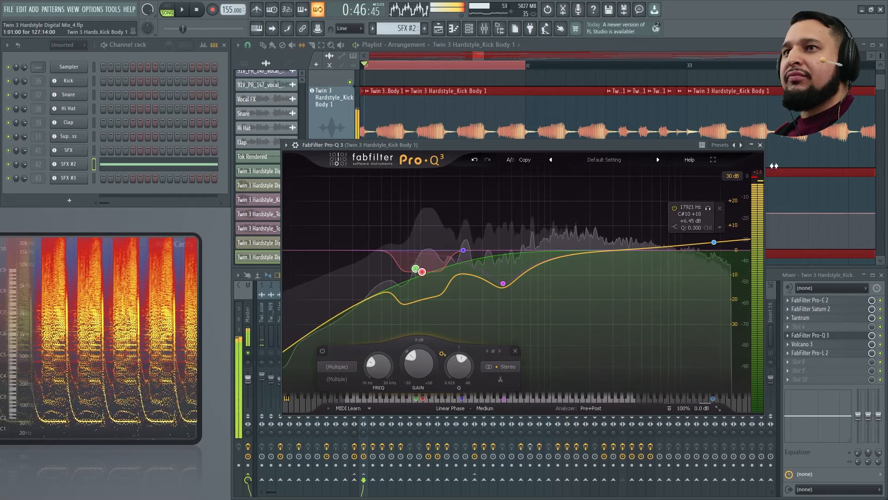
{"action": "left_click", "coordinate": [760, 145]}
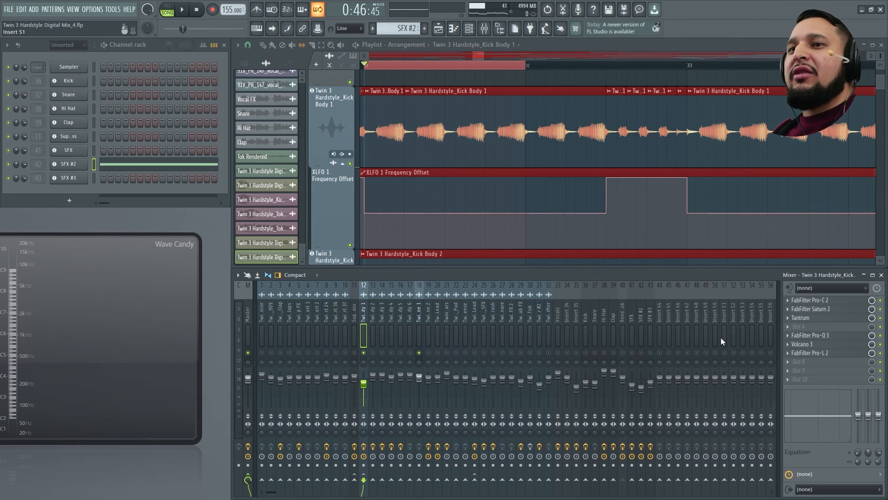
- Open Volcano 3 on insert 12 and compare the layered kick with the plugin bypassed and enabled
{"action": "left_click", "coordinate": [814, 345]}
{"action": "key", "text": "space"}
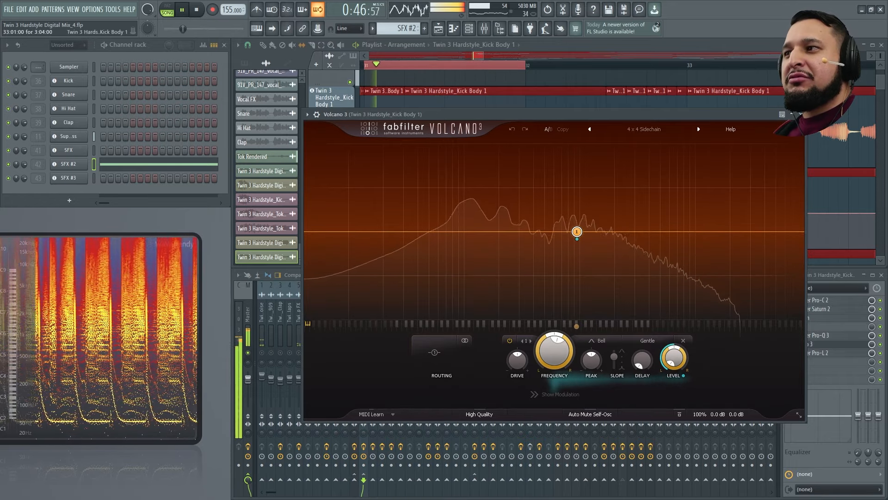
{"action": "key", "text": "space"}
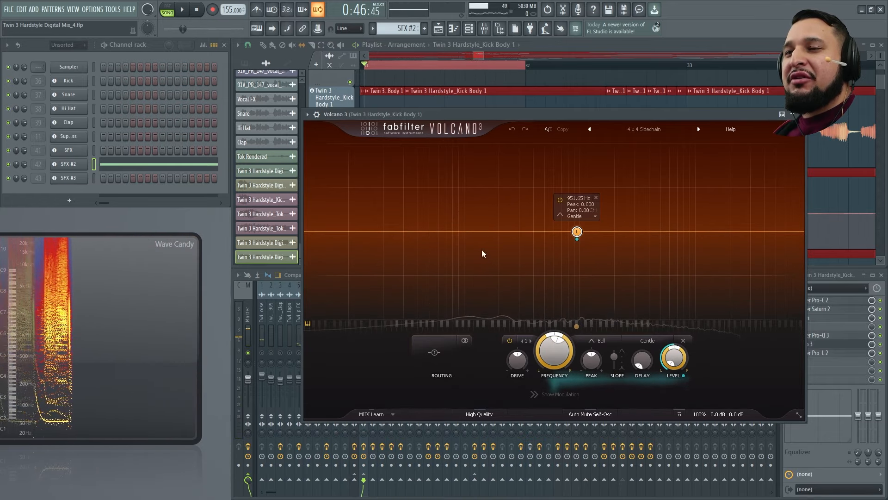
{"action": "key", "text": "space"}
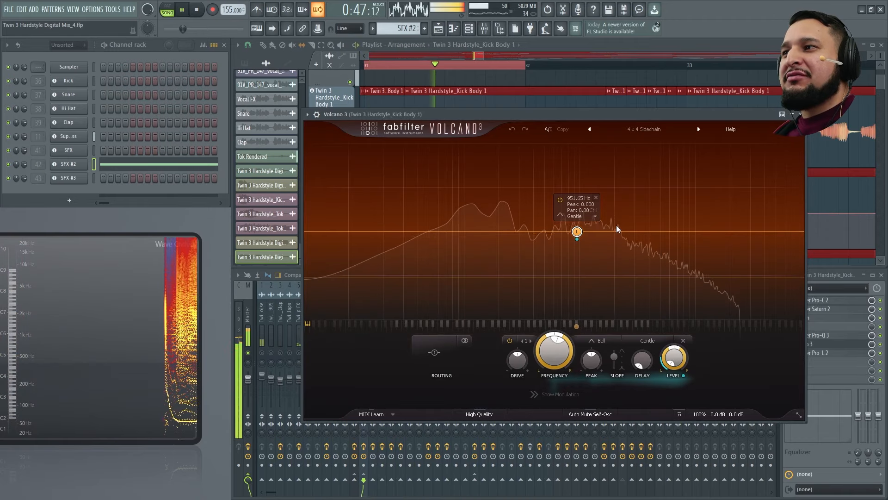
{"action": "left_click", "coordinate": [879, 348]}
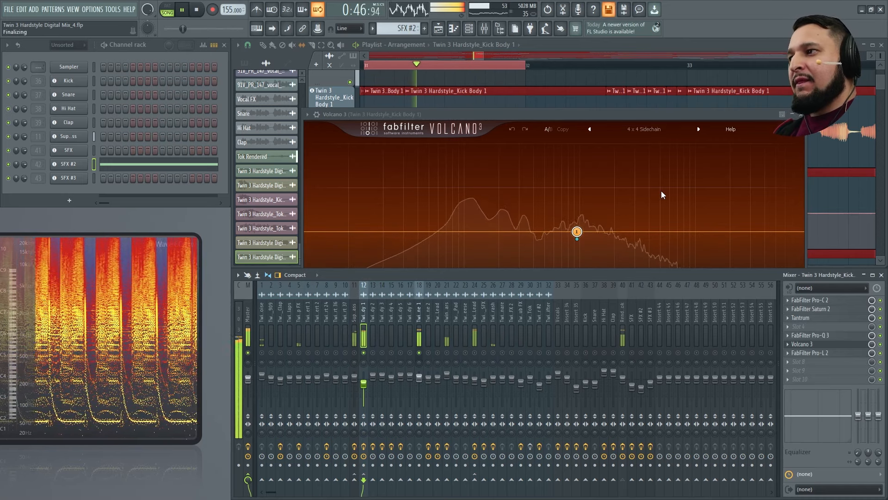
{"action": "key", "text": "space"}
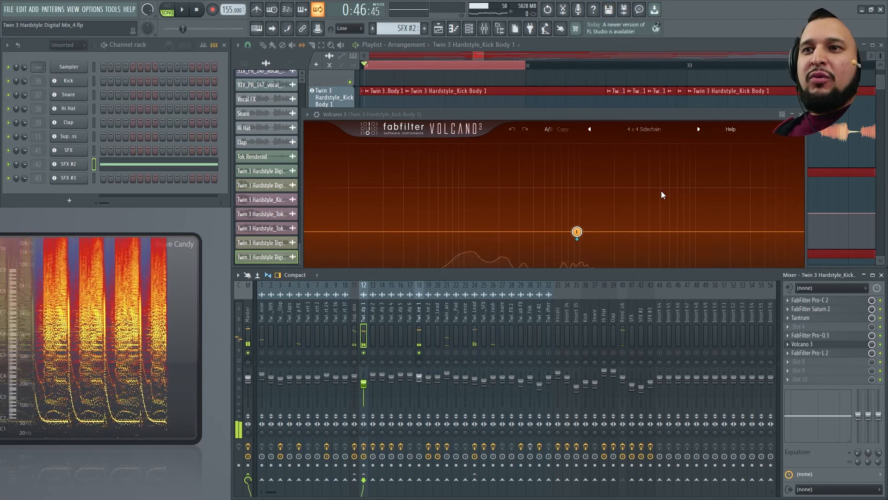
- Open FabFilter Saturn 2 on insert 12 for a brief look, and close both it and Volcano 3
{"action": "left_click", "coordinate": [816, 312]}
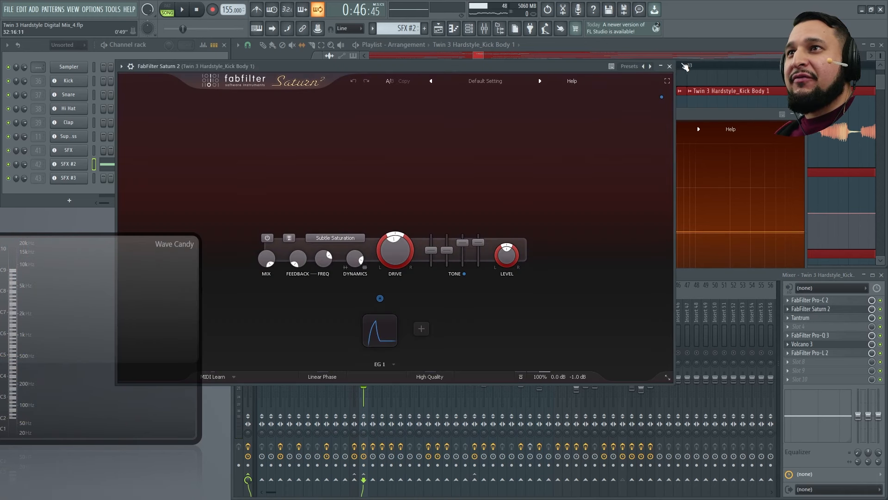
{"action": "left_click", "coordinate": [670, 66]}
{"action": "left_click", "coordinate": [802, 114]}
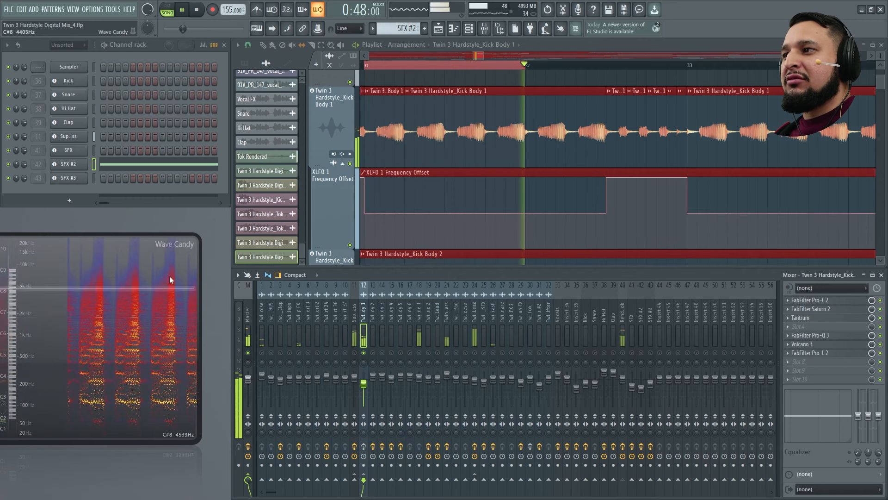
- Play the Kick Body alone with Volcano 3 bypassed, stop playback, and reopen Volcano 3 with its XLFO 1 modulation shown
{"action": "key", "text": "space"}
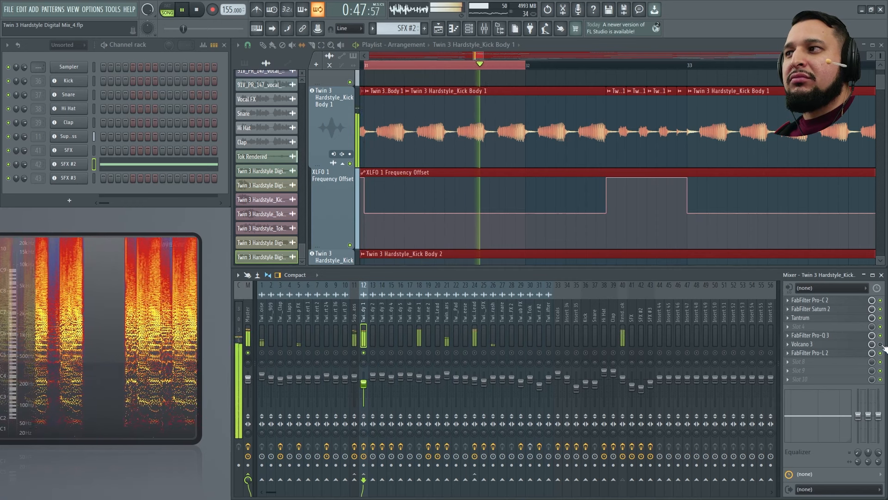
{"action": "key", "text": "space"}
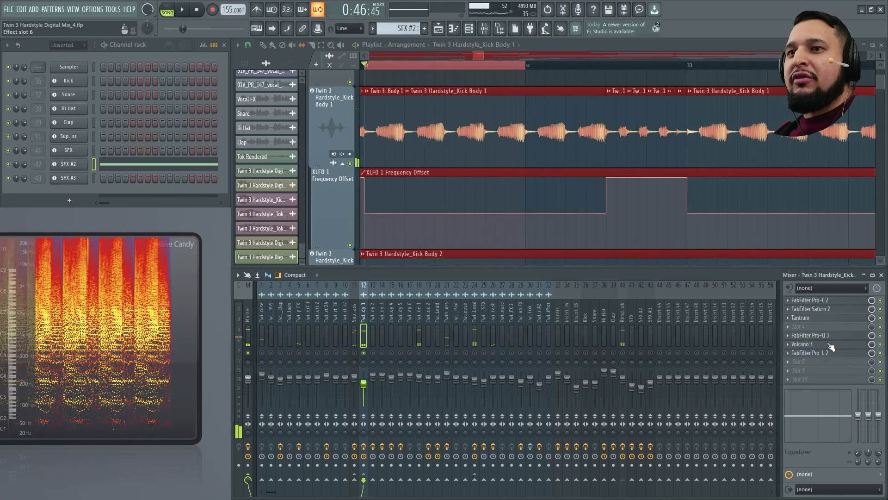
{"action": "left_click", "coordinate": [809, 344]}
{"action": "left_click", "coordinate": [546, 396]}
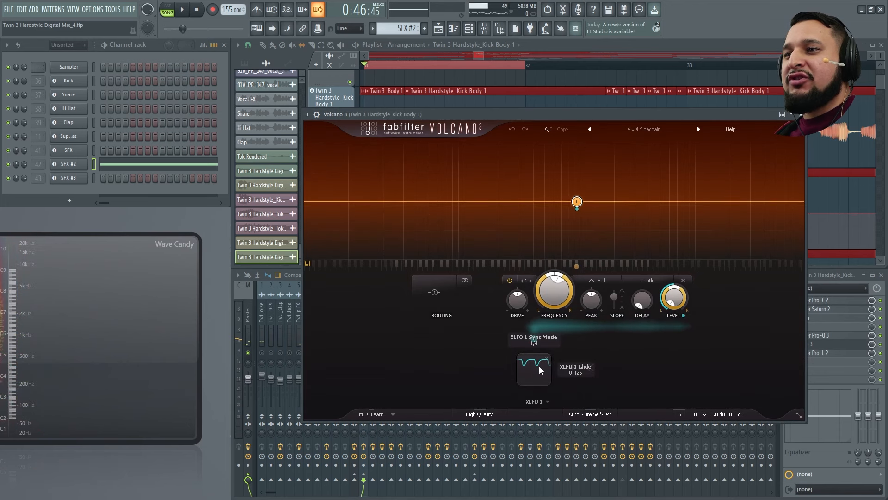
- Expand XLFO 1 in Volcano 3 to inspect its Filter 1 Output Level target, play the loop briefly, and close the plugin
{"action": "left_click", "coordinate": [532, 367]}
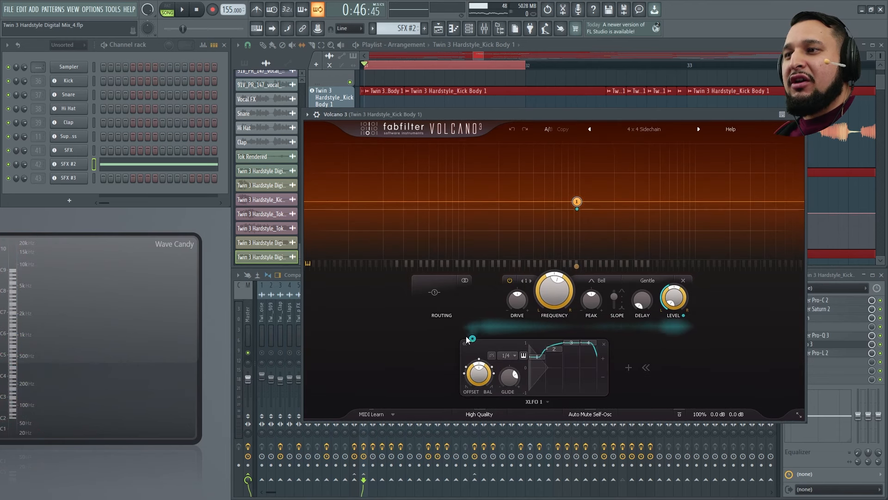
{"action": "mouse_move", "coordinate": [474, 341]}
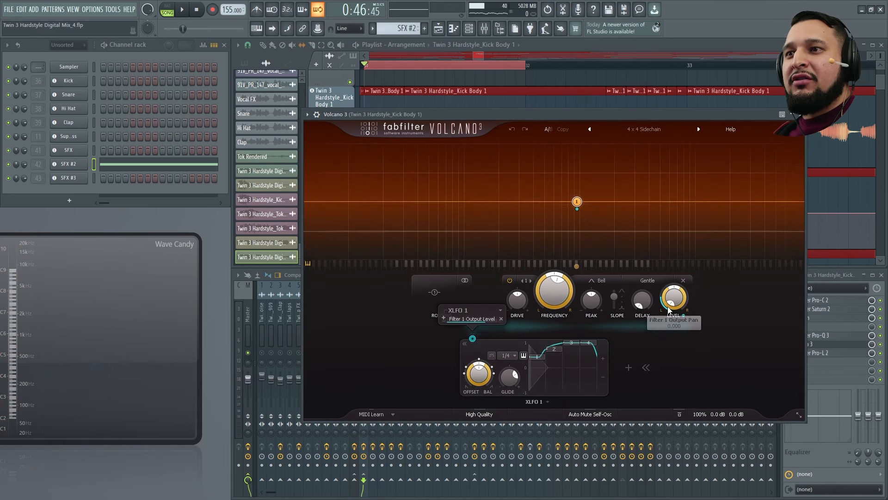
{"action": "key", "text": "space"}
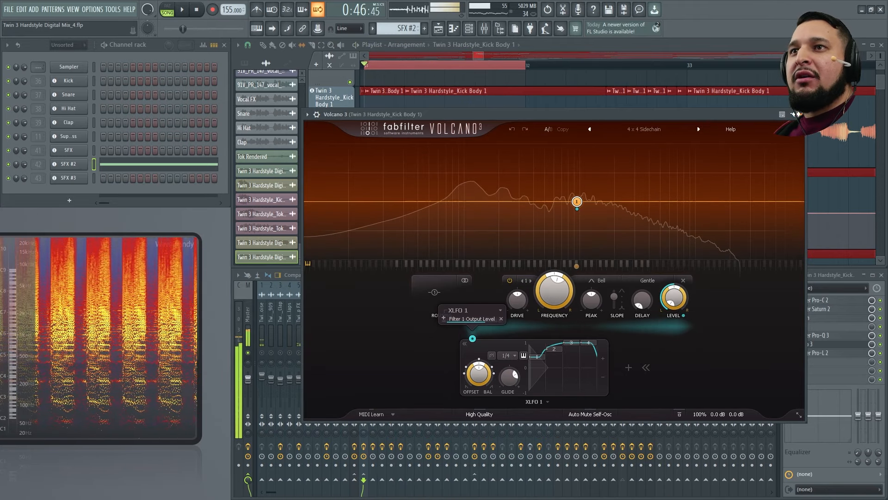
{"action": "key", "text": "space"}
{"action": "left_click", "coordinate": [800, 114]}
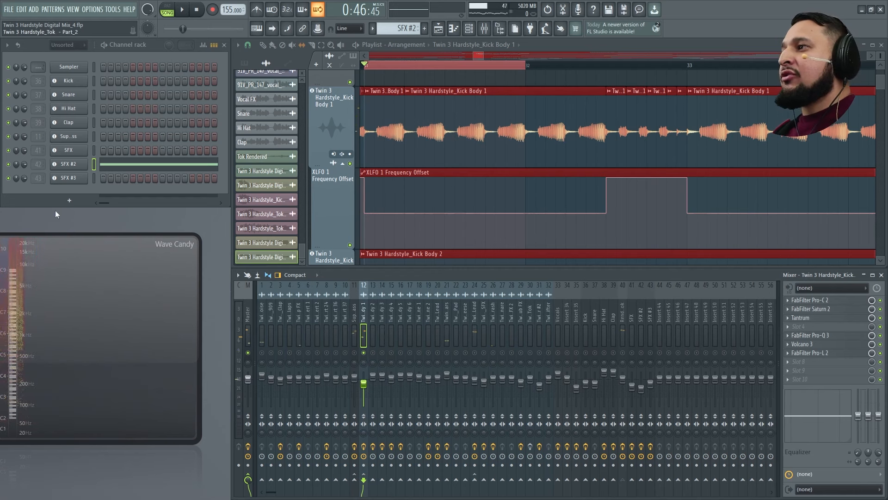
- Add a Twin 3 synth channel to the channel rack and reposition its plugin window beside the rack
{"action": "left_click", "coordinate": [68, 201]}
{"action": "type", "text": "twin"}
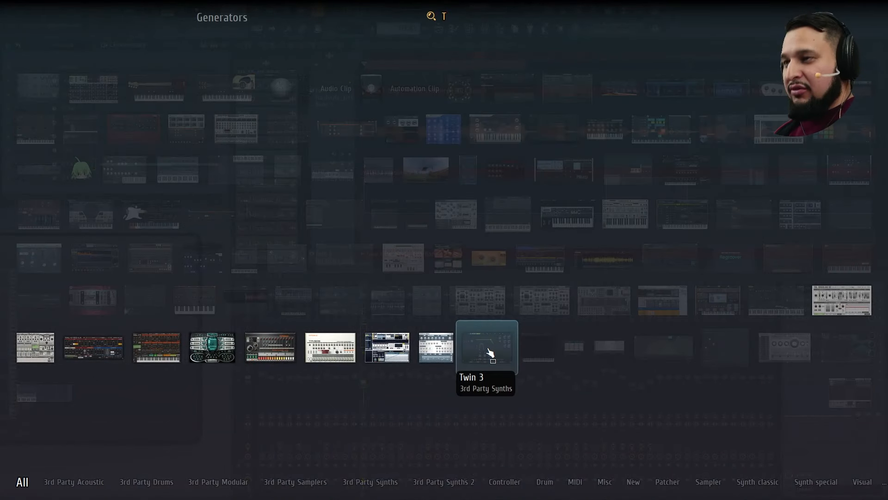
{"action": "left_click", "coordinate": [487, 348]}
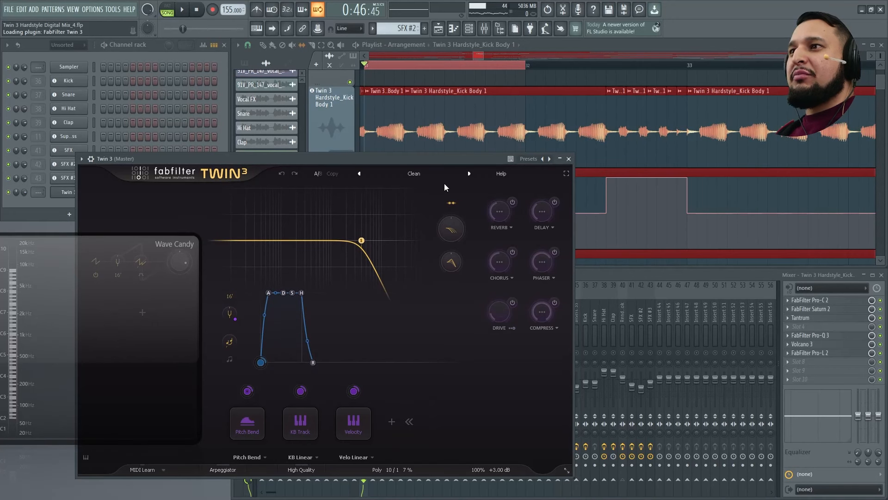
{"action": "left_click_drag", "start_coordinate": [388, 162], "coordinate": [547, 112]}
{"action": "key", "text": "space"}
- Switch to the bass pattern and load the preset BA - Reverse Bass 2 in Twin 3
{"action": "left_click", "coordinate": [542, 123]}
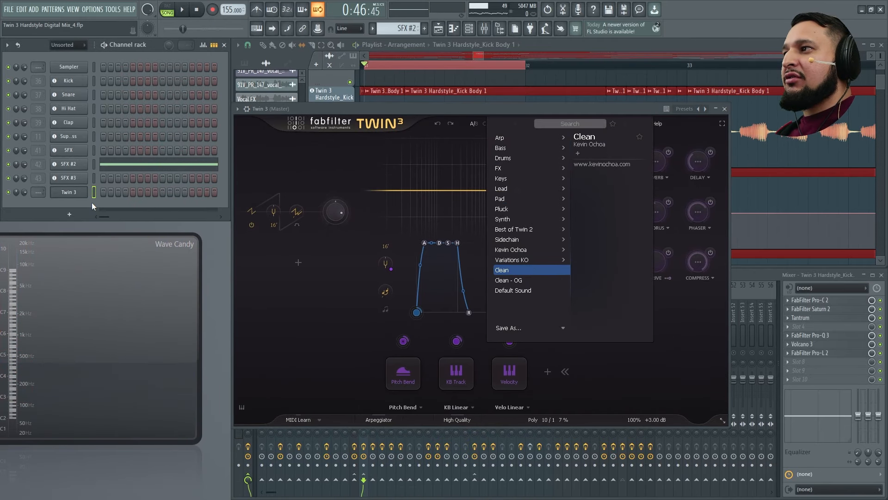
{"action": "key", "text": "F4"}
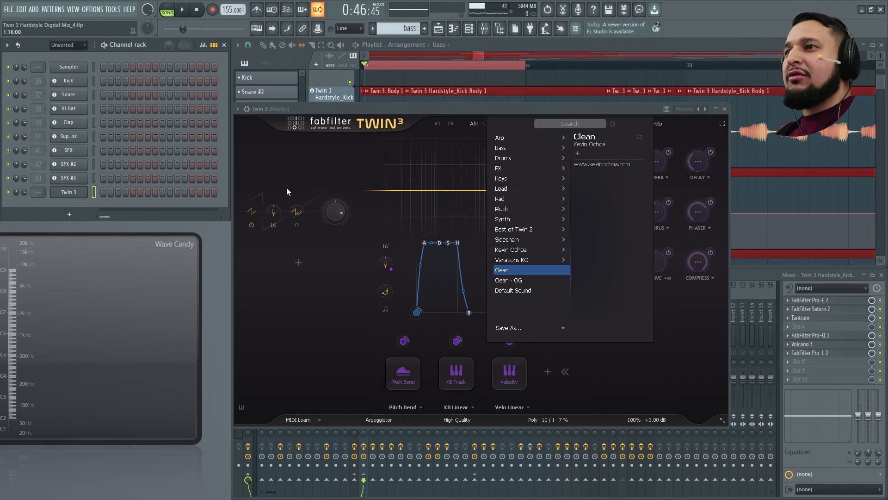
{"action": "left_click", "coordinate": [503, 180]}
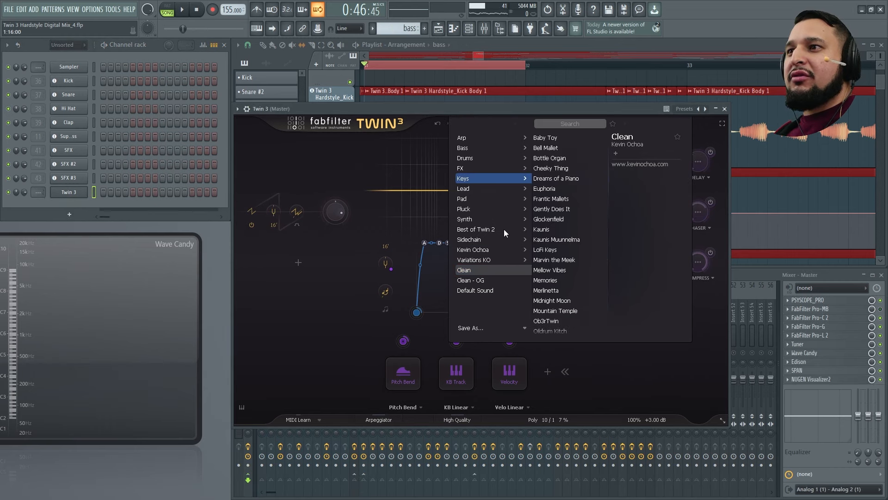
{"action": "left_click", "coordinate": [472, 253]}
{"action": "scroll", "coordinate": [581, 197], "scroll_direction": "down", "scroll_amount": 5}
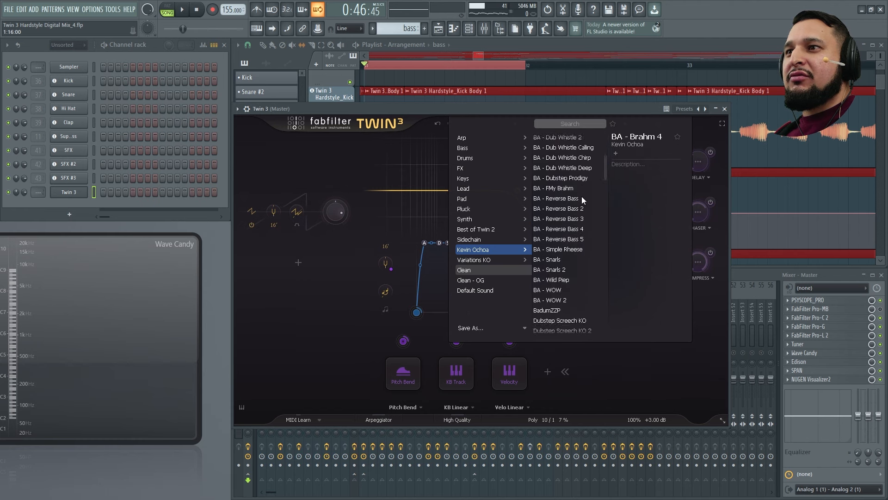
{"action": "left_click", "coordinate": [558, 209]}
- Fill every fourth step of the Twin 3 channel and lengthen the resulting C5 notes to one beat each in the piano roll
{"action": "right_click", "coordinate": [60, 192]}
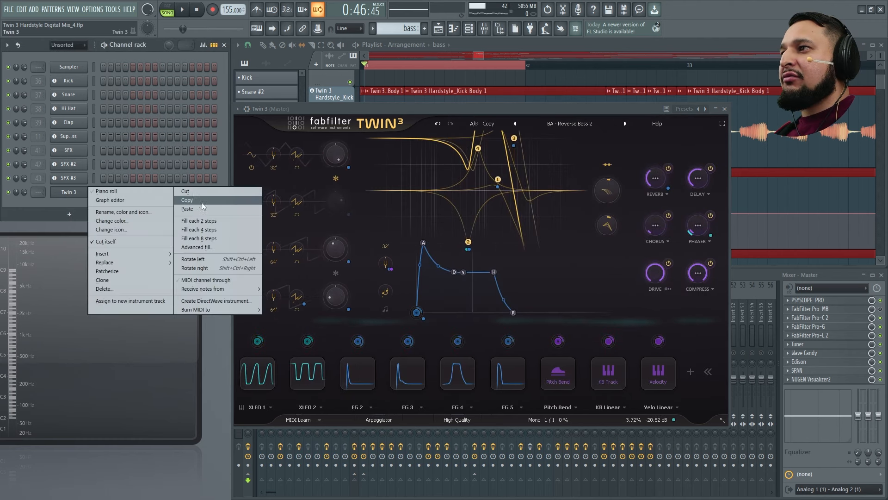
{"action": "left_click", "coordinate": [202, 202]}
{"action": "right_click", "coordinate": [78, 192]}
{"action": "left_click", "coordinate": [215, 232]}
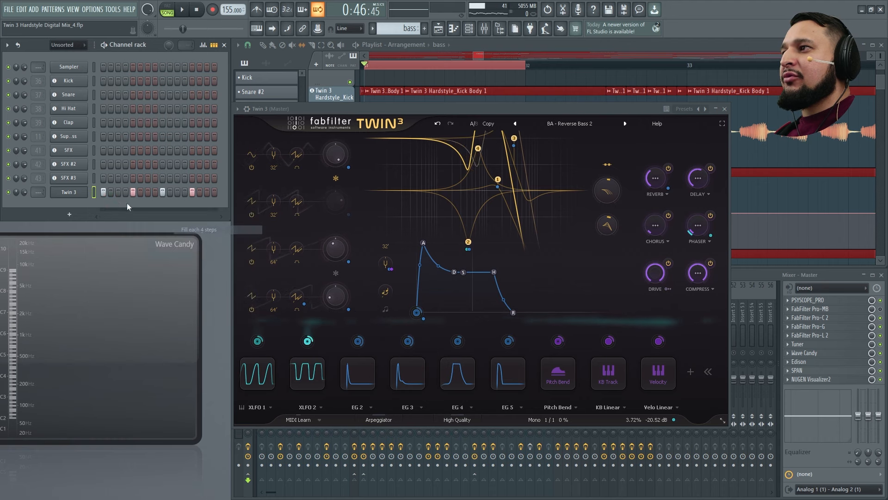
{"action": "right_click", "coordinate": [79, 193]}
{"action": "left_click", "coordinate": [104, 191]}
{"action": "left_click_drag", "start_coordinate": [706, 177], "coordinate": [228, 146]}
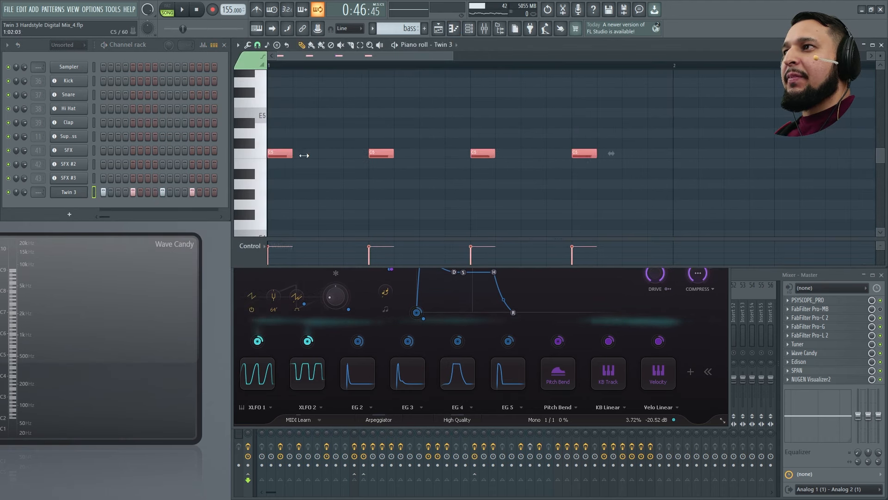
{"action": "left_click_drag", "start_coordinate": [304, 155], "coordinate": [378, 155]}
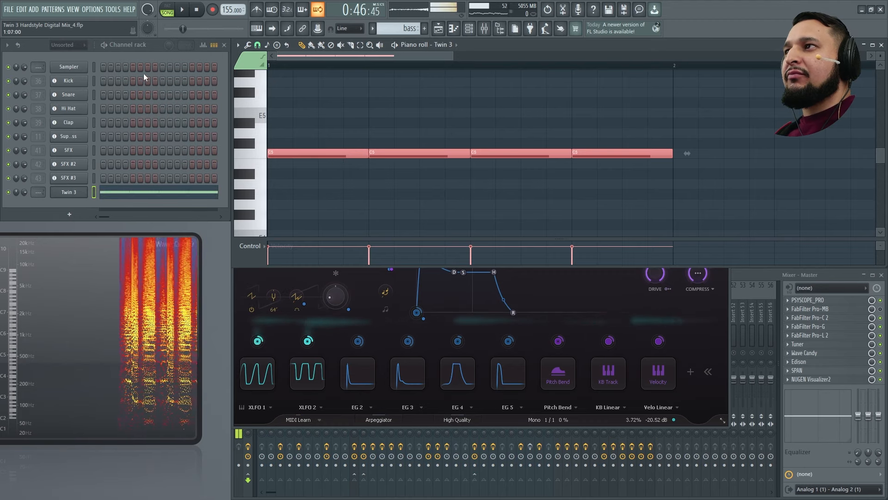
- Play the bass pattern, expand XLFO 2 in Twin 3, and set its step 2 value to 0.553
{"action": "key", "text": "space"}
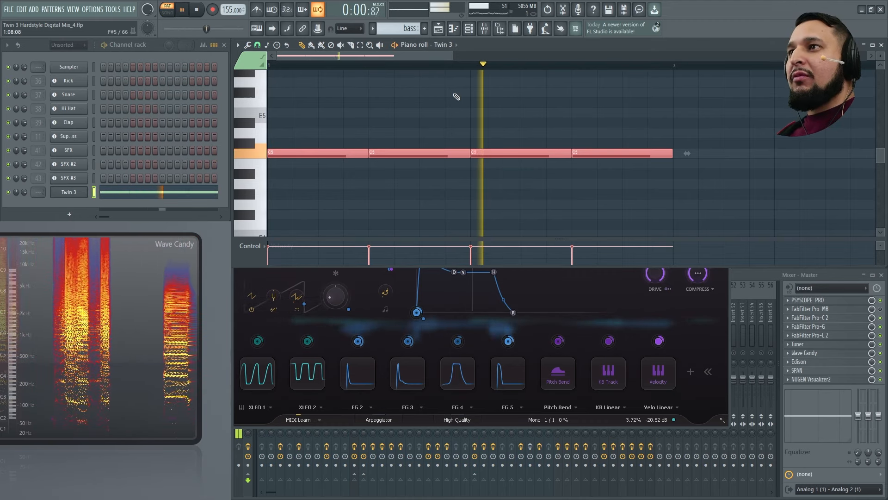
{"action": "left_click", "coordinate": [562, 324]}
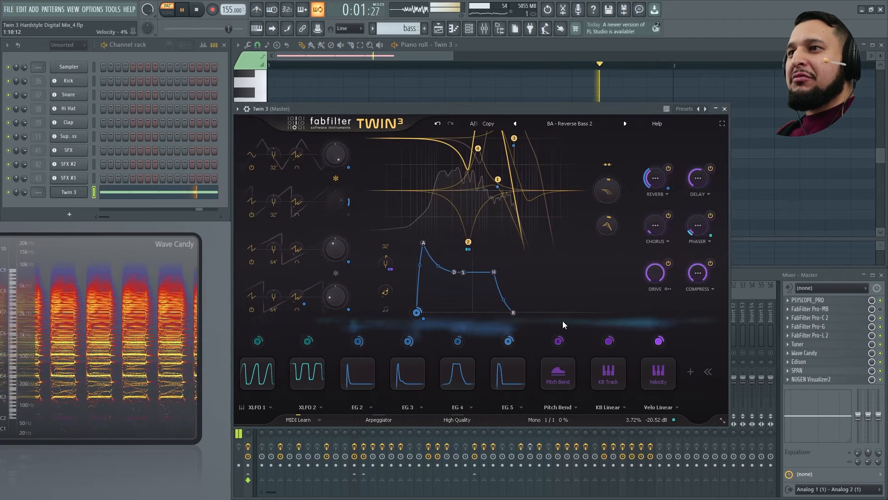
{"action": "left_click", "coordinate": [306, 385]}
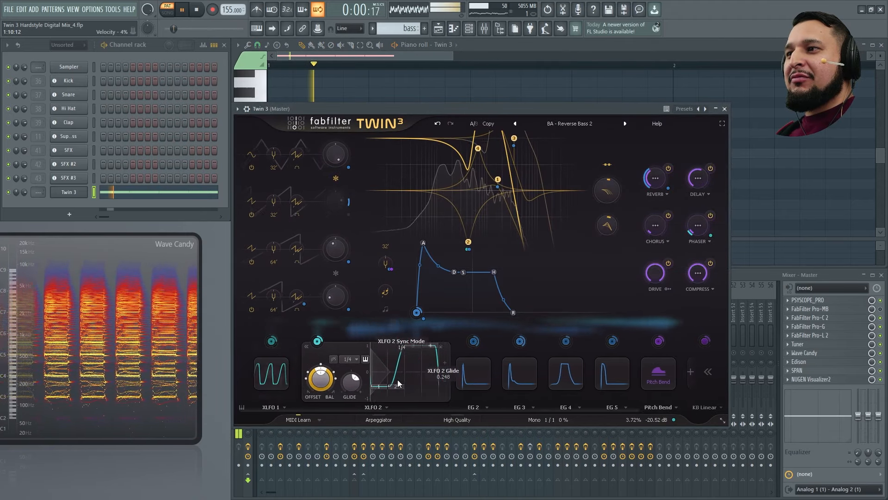
{"action": "key", "text": "space"}
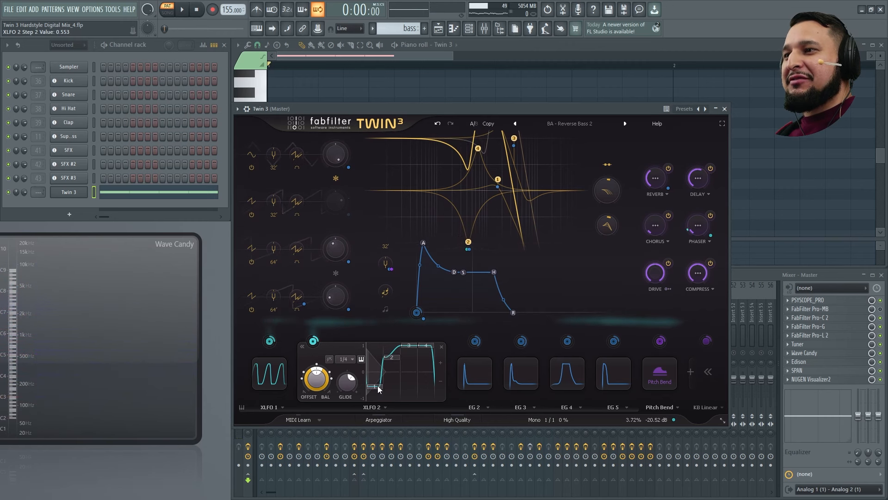
- Rework XLFO 2's first two steps during playback, with step 1 at -0.587, and set its glide to -0.054
{"action": "left_click_drag", "start_coordinate": [378, 388], "coordinate": [376, 357]}
{"action": "key", "text": "space"}
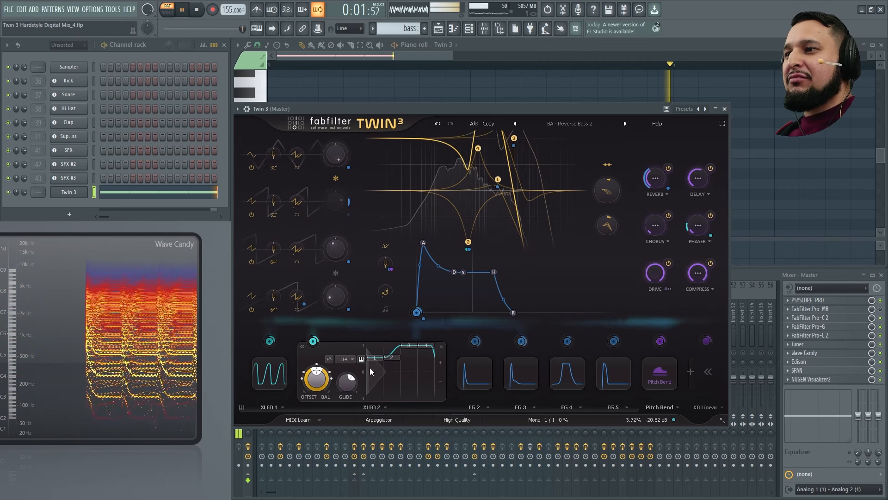
{"action": "mouse_move", "coordinate": [393, 363]}
{"action": "left_mouse_down"}
{"action": "mouse_move", "coordinate": [374, 383]}
{"action": "mouse_move", "coordinate": [384, 391]}
{"action": "mouse_move", "coordinate": [393, 383]}
{"action": "left_mouse_up"}
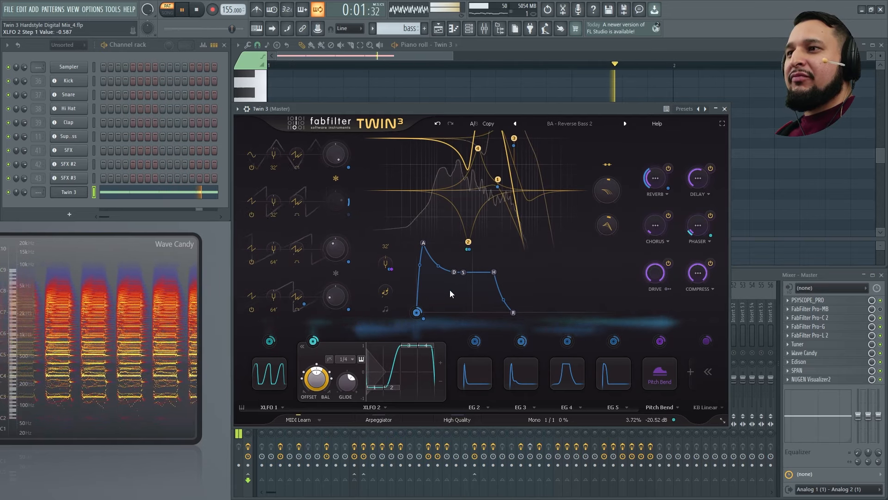
{"action": "left_click_drag", "start_coordinate": [346, 385], "coordinate": [350, 412]}
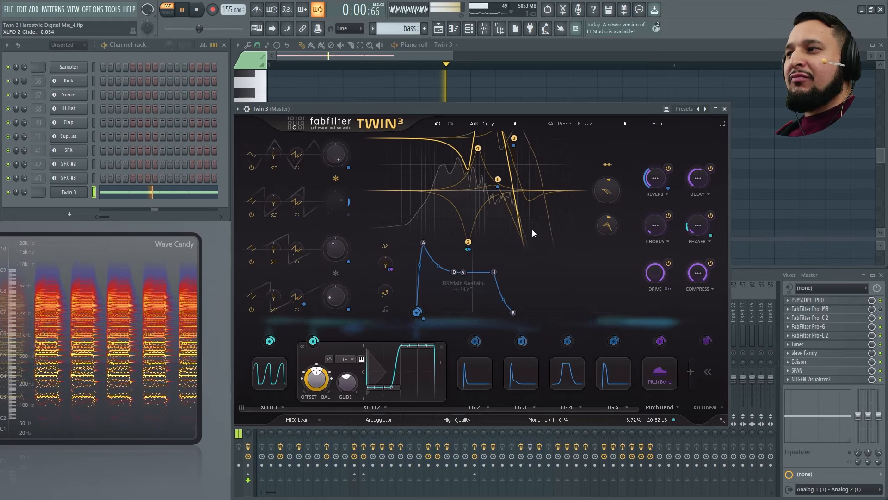
{"action": "key", "text": "space"}
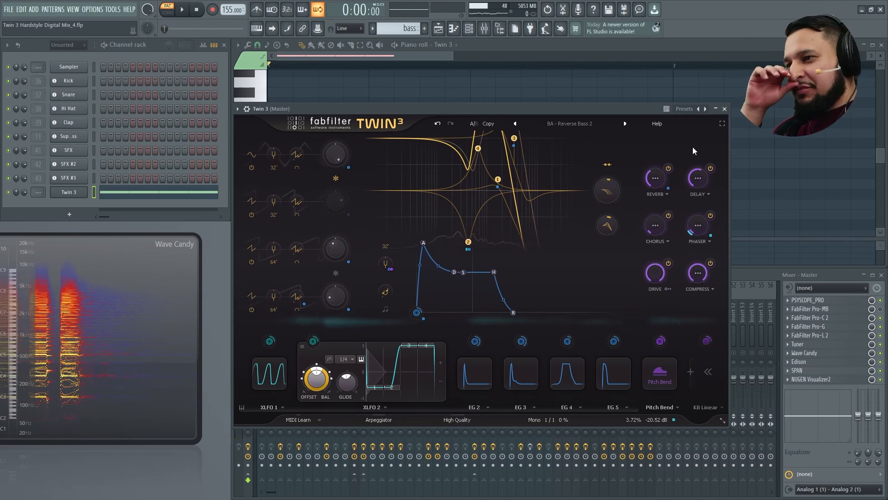
- Close Twin 3 and delete its channel from the rack
{"action": "left_click", "coordinate": [724, 110]}
{"action": "right_click", "coordinate": [84, 196]}
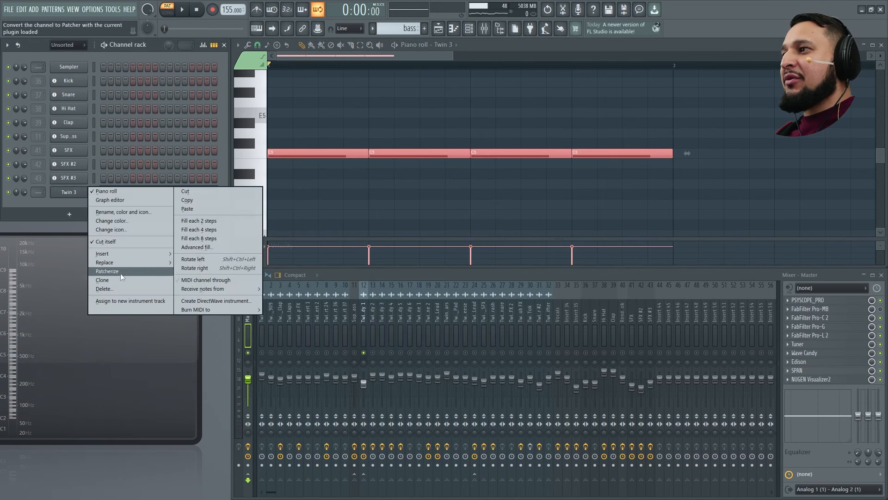
{"action": "left_click", "coordinate": [112, 287]}
{"action": "left_click", "coordinate": [467, 280]}
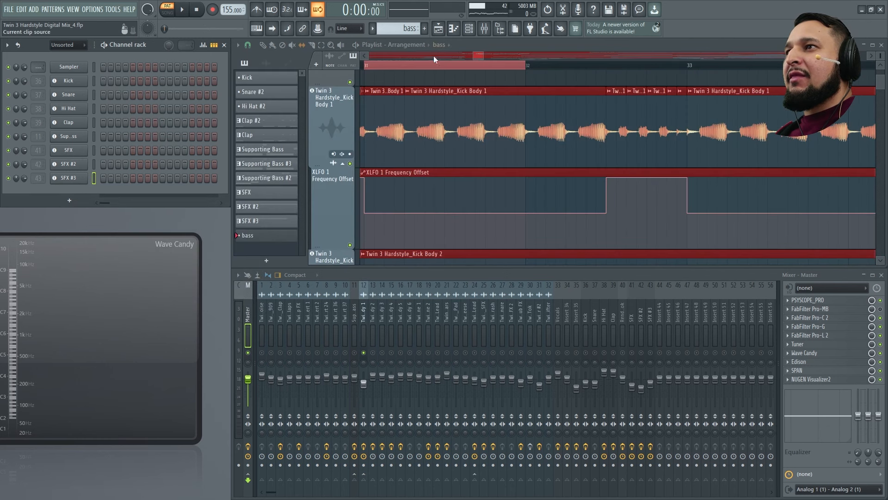
- Select the Kick Body 1 mixer insert, play it briefly, and extend the playlist time selection through the end of bar 32
{"action": "left_click", "coordinate": [368, 317]}
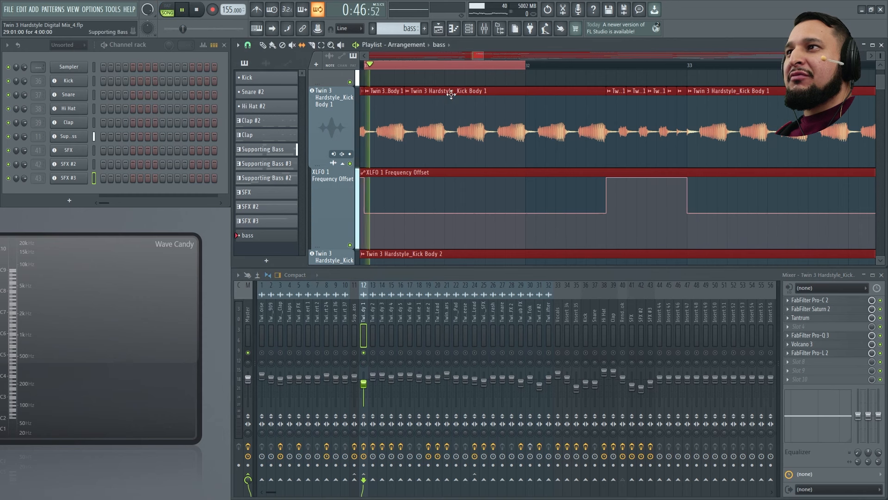
{"action": "key", "text": "space"}
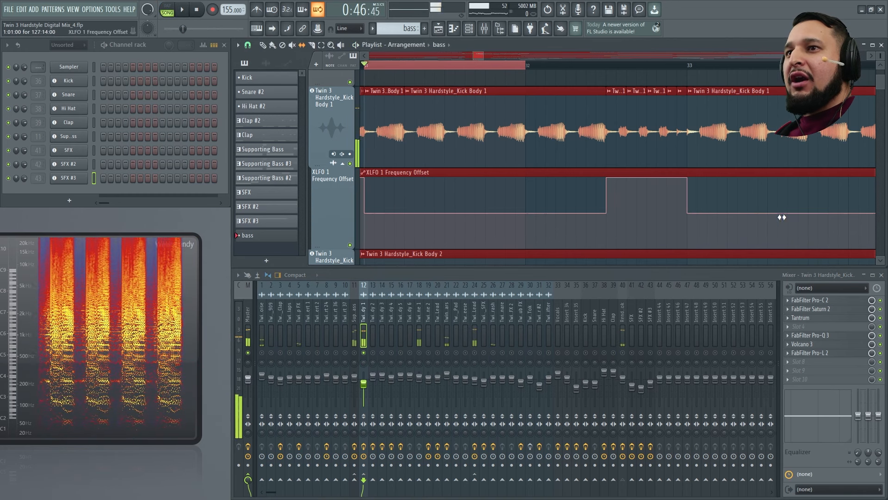
{"action": "left_click_drag", "start_coordinate": [526, 65], "coordinate": [702, 78]}
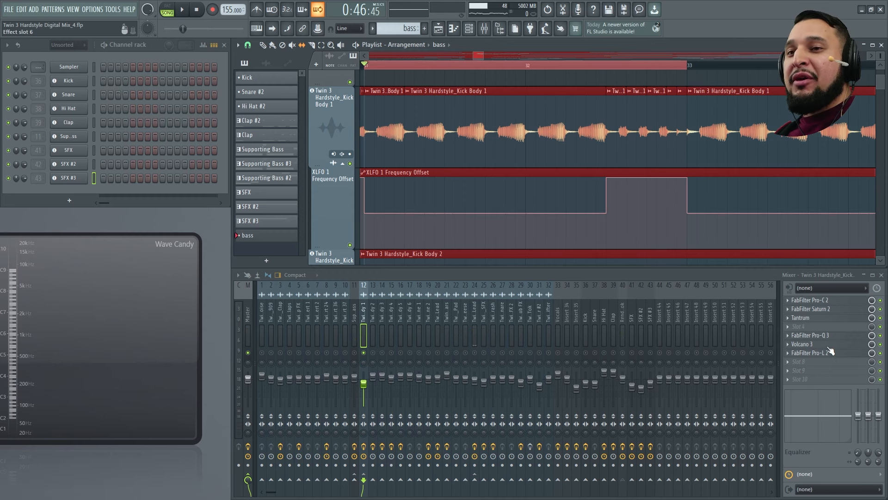
- Open Volcano 3 with XLFO 1 expanded, watch its level modulation while playing bars 31 to 32, and close it
{"action": "left_click", "coordinate": [828, 346]}
{"action": "left_click", "coordinate": [527, 368]}
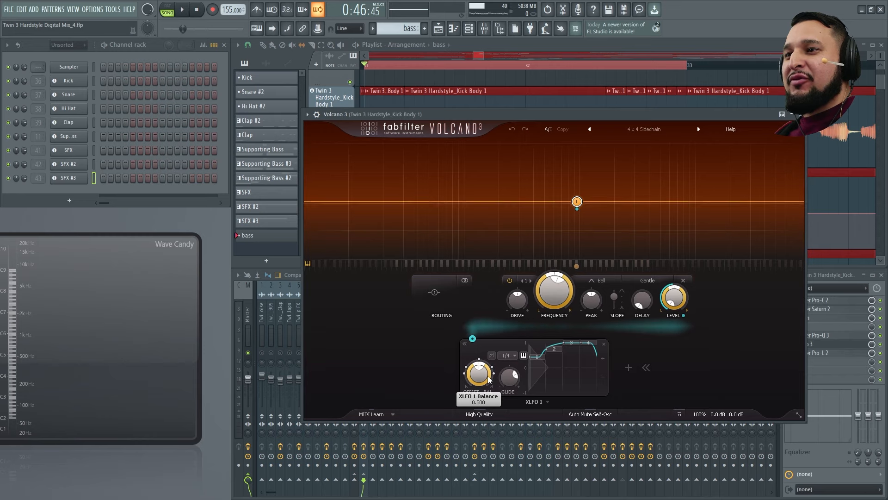
{"action": "key", "text": "space"}
{"action": "mouse_move", "coordinate": [585, 215]}
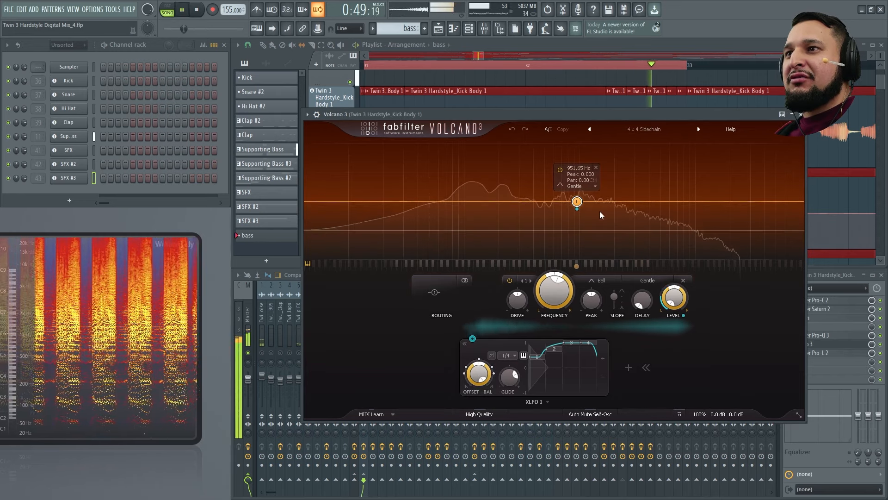
{"action": "key", "text": "space"}
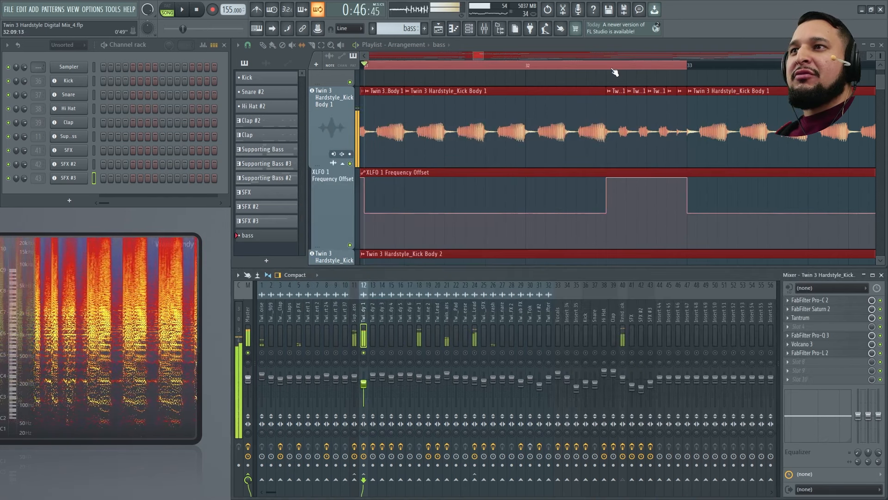
- Clear the playlist time selection and play the arrangement from bar 36 with the XLFO 1 Frequency Offset automation in view
{"action": "left_click", "coordinate": [606, 66]}
{"action": "left_click_drag", "start_coordinate": [607, 65], "coordinate": [621, 86]}
{"action": "key", "text": "ctrl+d"}
{"action": "scroll", "coordinate": [538, 126], "scroll_direction": "down", "scroll_amount": 6}
{"action": "scroll", "coordinate": [565, 141], "scroll_direction": "up", "scroll_amount": 5}
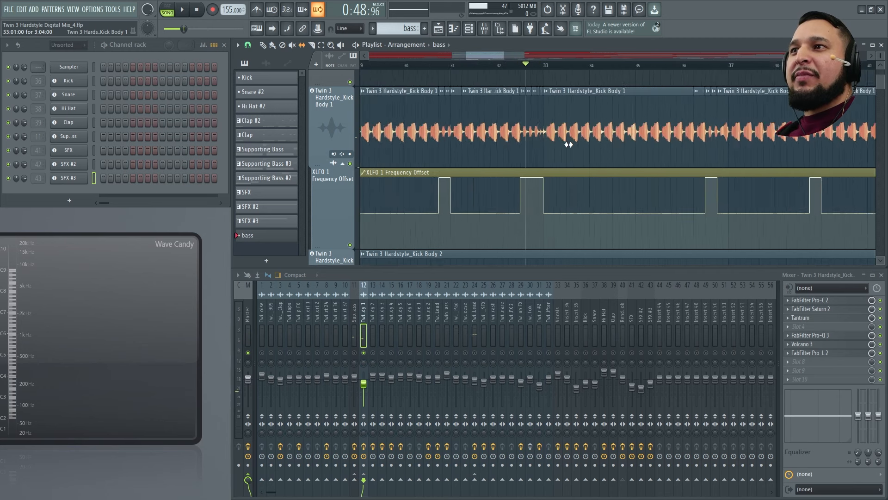
{"action": "scroll", "coordinate": [710, 148], "scroll_direction": "down", "scroll_amount": 5}
{"action": "scroll", "coordinate": [600, 149], "scroll_direction": "up", "scroll_amount": 3}
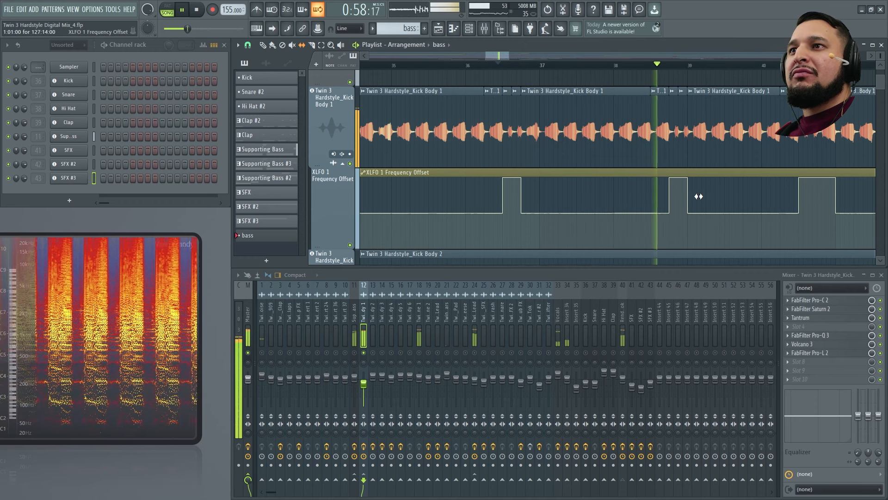
- Compare the kick with the XLFO 1 Frequency Offset track muted and enabled, and replay the passage from bar 36
{"action": "left_click", "coordinate": [350, 245]}
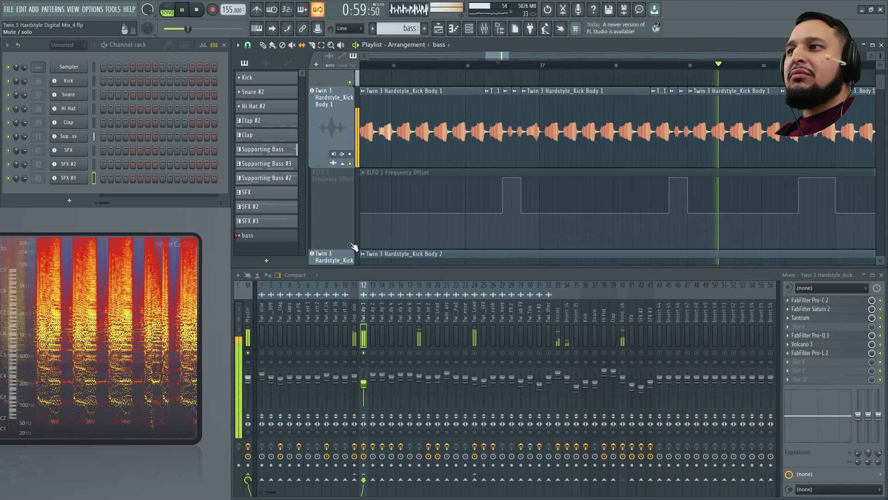
{"action": "left_click", "coordinate": [350, 246]}
{"action": "key", "text": "space"}
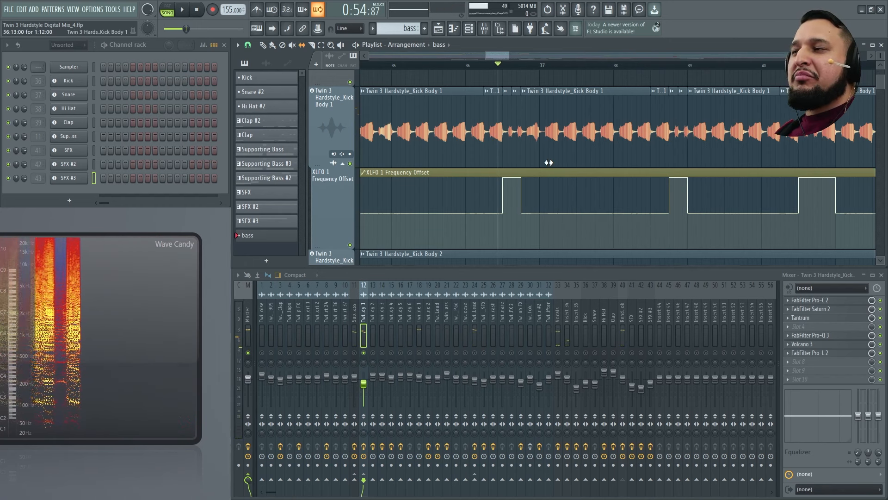
{"action": "key", "text": "space"}
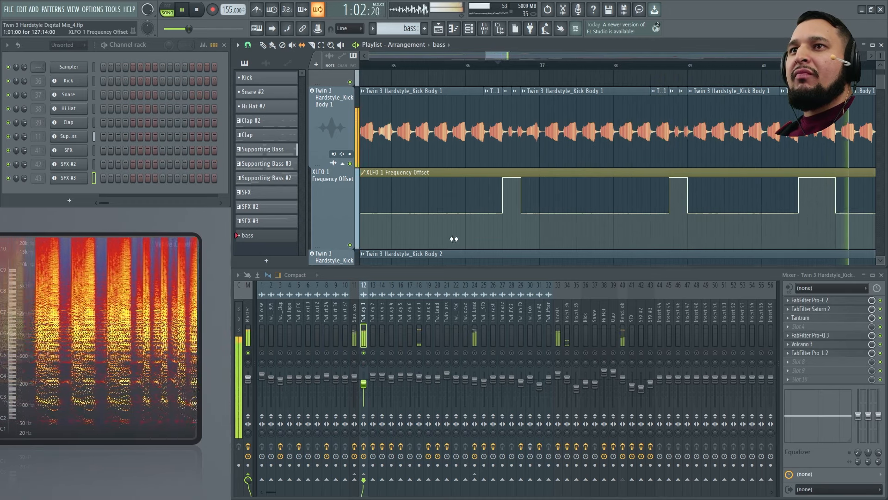
- Stop playback, place the playhead between bars 40 and 41, and locate the XLFO 1 Frequency Offset automation points there
{"action": "key", "text": "space"}
{"action": "left_click", "coordinate": [789, 65]}
{"action": "scroll", "coordinate": [875, 206], "scroll_direction": "up", "scroll_amount": 10}
{"action": "scroll", "coordinate": [842, 206], "scroll_direction": "up", "scroll_amount": 1}
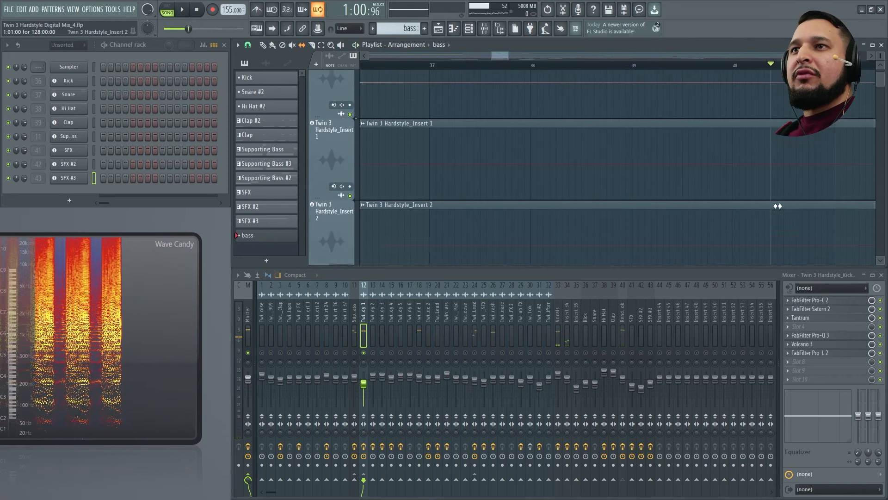
{"action": "scroll", "coordinate": [750, 204], "scroll_direction": "down", "scroll_amount": 5}
{"action": "scroll", "coordinate": [711, 199], "scroll_direction": "down", "scroll_amount": 3}
{"action": "scroll", "coordinate": [634, 193], "scroll_direction": "up", "scroll_amount": 8}
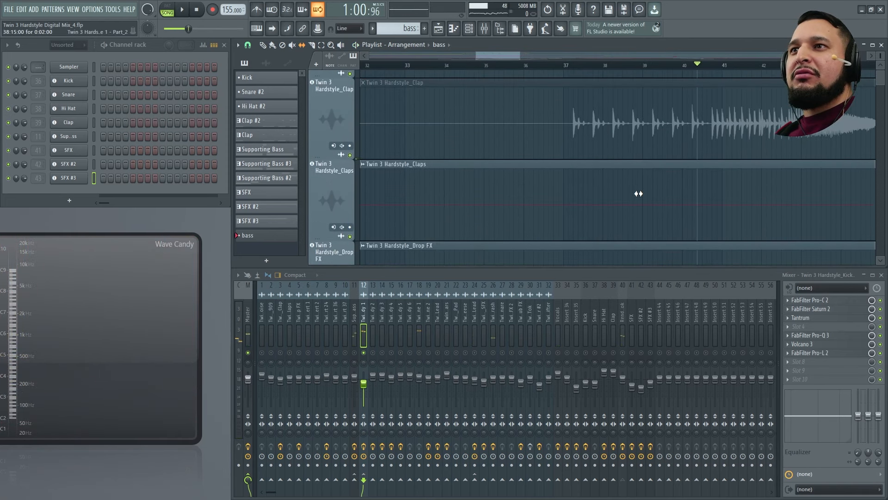
{"action": "scroll", "coordinate": [638, 194], "scroll_direction": "down", "scroll_amount": 8}
{"action": "scroll", "coordinate": [638, 193], "scroll_direction": "up", "scroll_amount": 2}
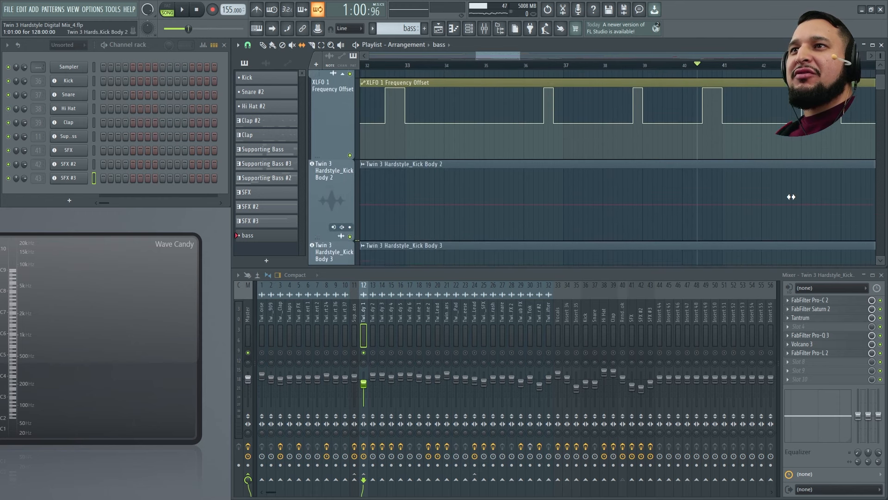
{"action": "scroll", "coordinate": [744, 211], "scroll_direction": "up", "scroll_amount": 3}
{"action": "scroll", "coordinate": [744, 212], "scroll_direction": "up", "scroll_amount": 3}
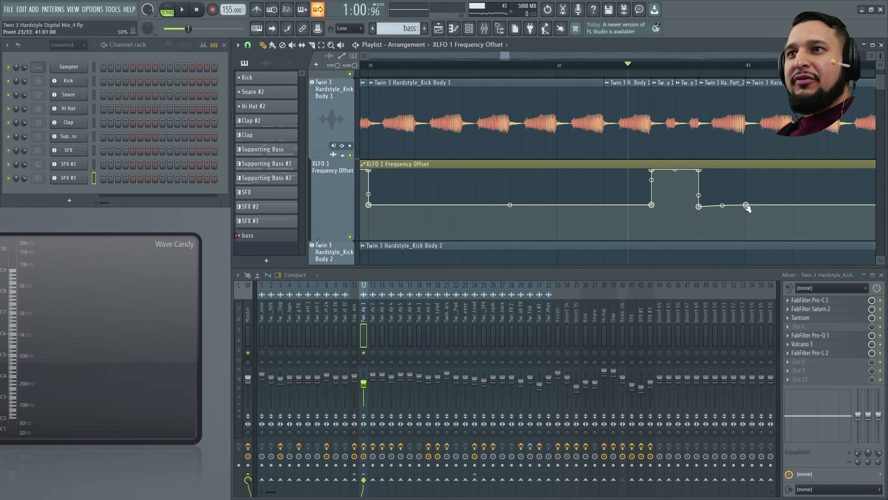
- Copy the value of the XLFO 1 Frequency Offset point at bar 41 and paste it onto the preceding point
{"action": "right_click", "coordinate": [746, 207]}
{"action": "left_click", "coordinate": [767, 339]}
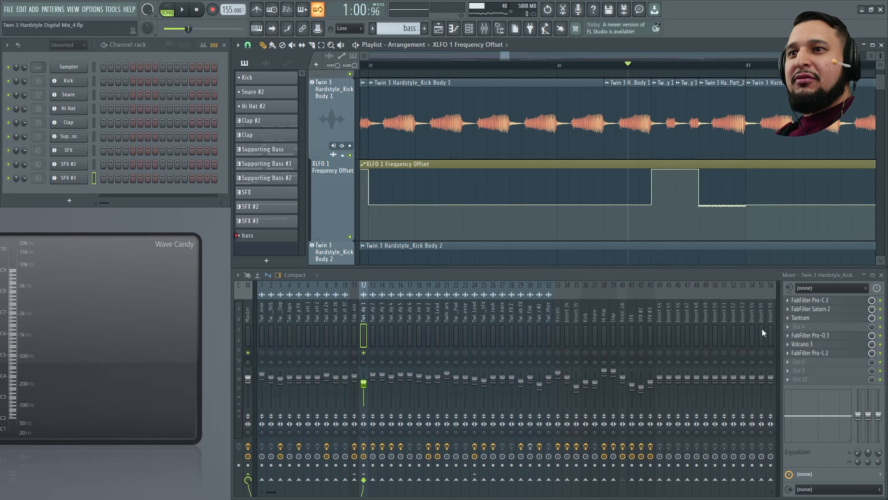
{"action": "right_click", "coordinate": [746, 205]}
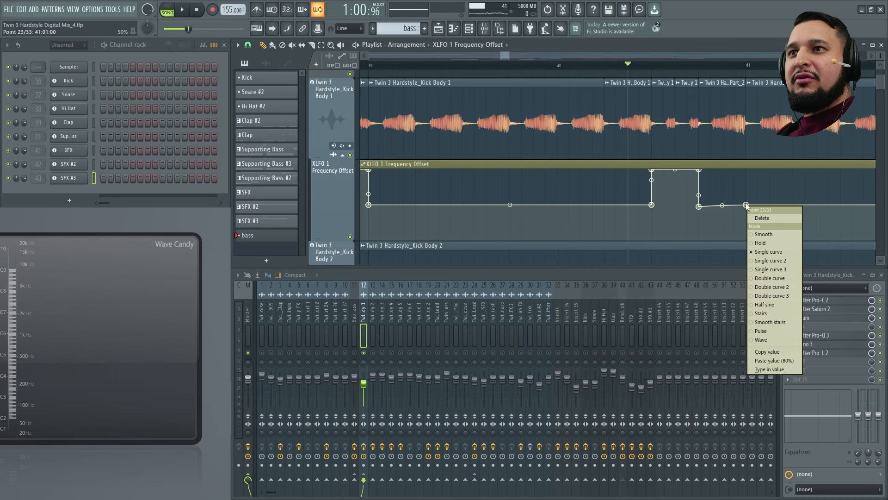
{"action": "left_click", "coordinate": [780, 349]}
{"action": "right_click", "coordinate": [699, 206]}
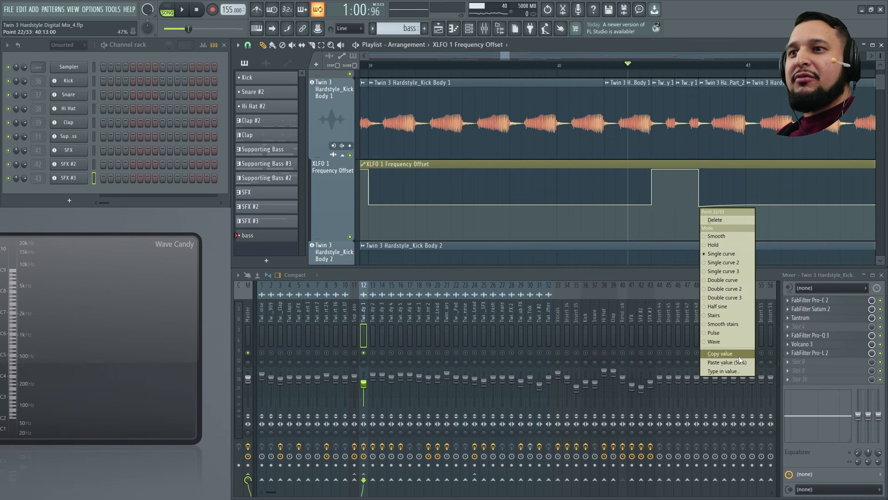
{"action": "left_click", "coordinate": [739, 359]}
- Open Volcano 3 on the Kick Body 1 insert, watch it while playing from bar 39, and close it
{"action": "left_click", "coordinate": [803, 343]}
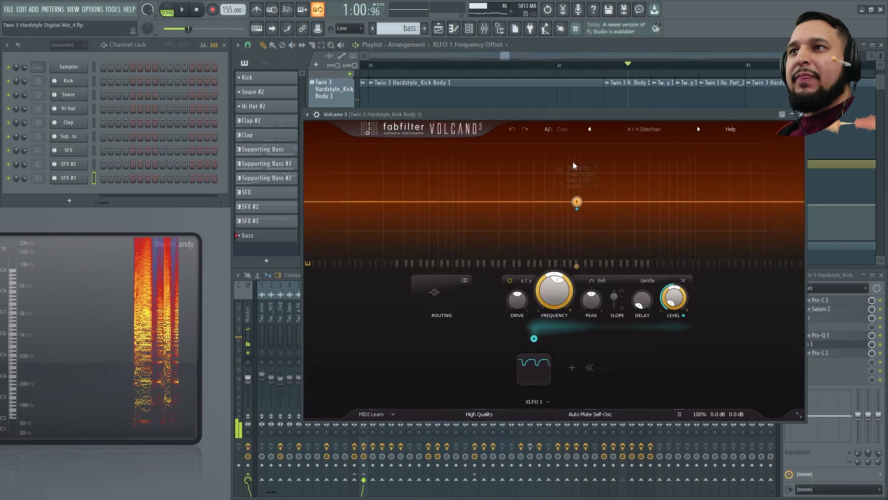
{"action": "key", "text": "space"}
{"action": "key", "text": "space"}
{"action": "left_click_drag", "start_coordinate": [560, 66], "coordinate": [374, 66]}
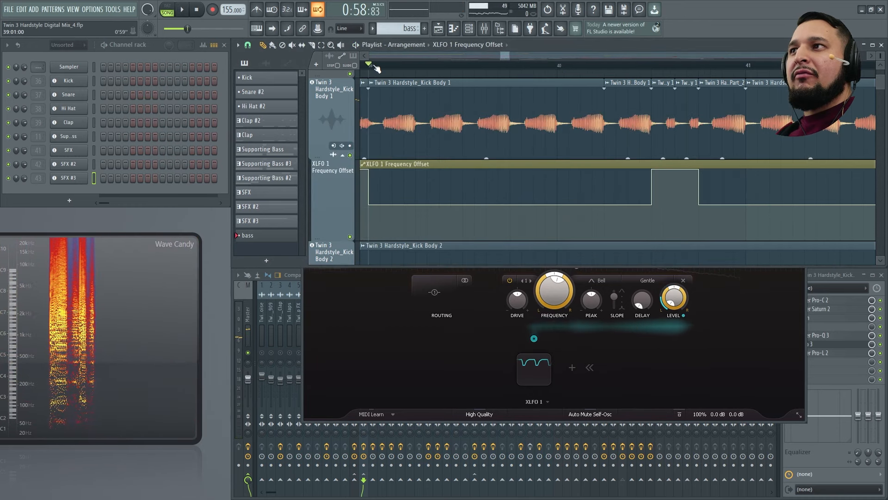
{"action": "key", "text": "space"}
{"action": "left_click", "coordinate": [737, 296]}
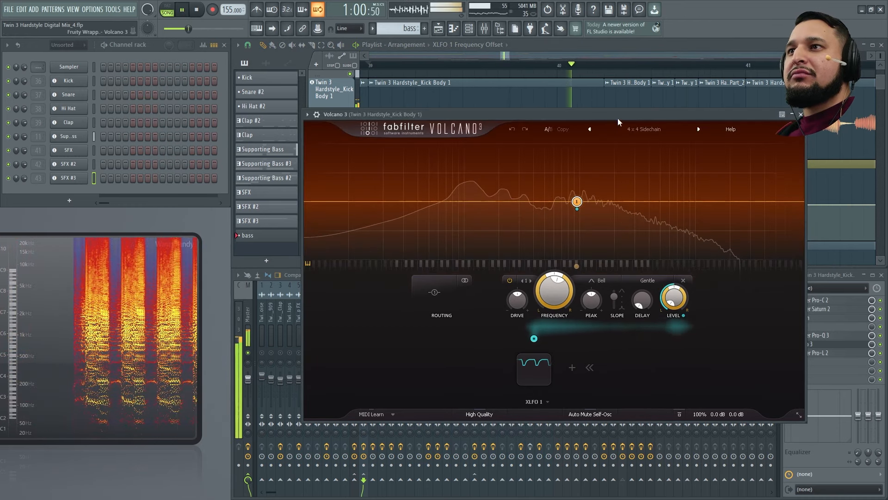
{"action": "left_click_drag", "start_coordinate": [617, 118], "coordinate": [444, 181]}
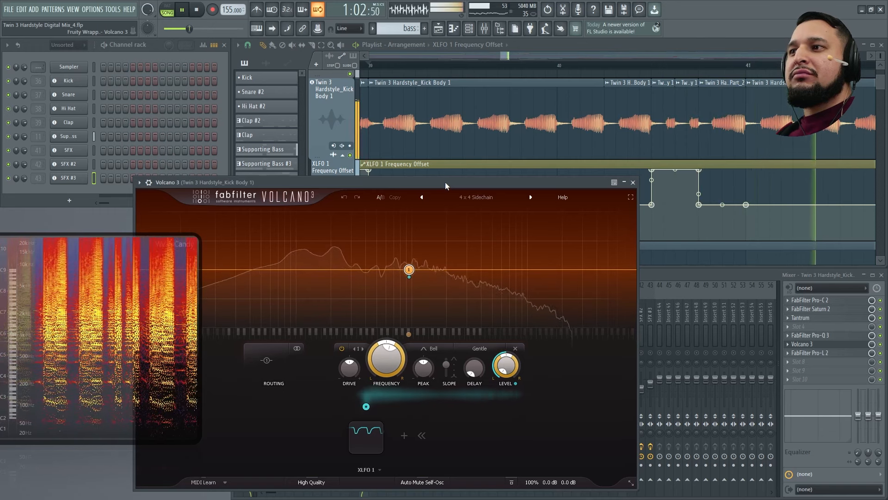
{"action": "key", "text": "space"}
{"action": "left_click", "coordinate": [633, 181]}
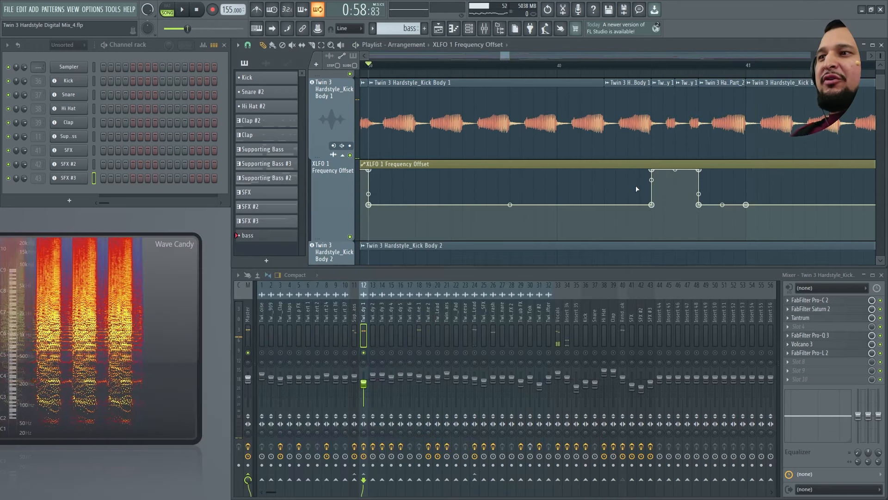
- Play Kick Body 1 from bar 29 while watching its waveform in PSYSCOPE_PRO on the Master insert, then close the scope
{"action": "scroll", "coordinate": [637, 189], "scroll_direction": "down", "scroll_amount": 4}
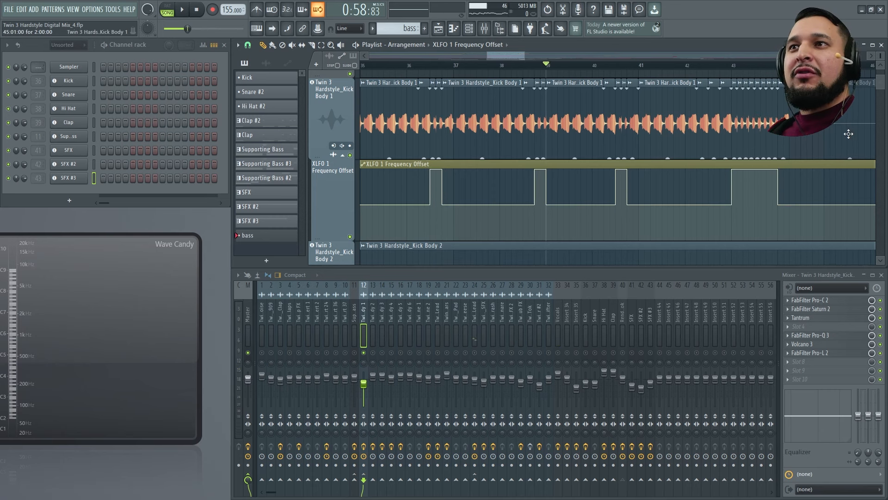
{"action": "scroll", "coordinate": [802, 179], "scroll_direction": "up", "scroll_amount": 4}
{"action": "scroll", "coordinate": [721, 190], "scroll_direction": "down", "scroll_amount": 12}
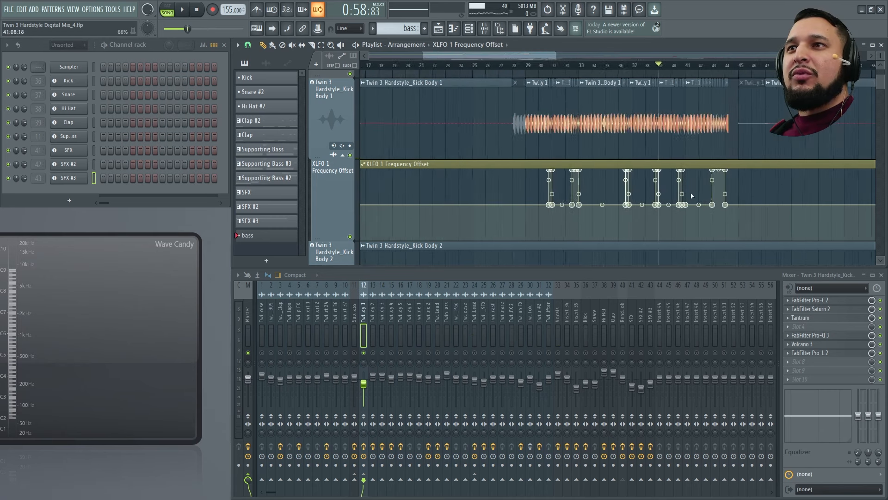
{"action": "scroll", "coordinate": [601, 208], "scroll_direction": "up", "scroll_amount": 7}
{"action": "scroll", "coordinate": [615, 202], "scroll_direction": "down", "scroll_amount": 3}
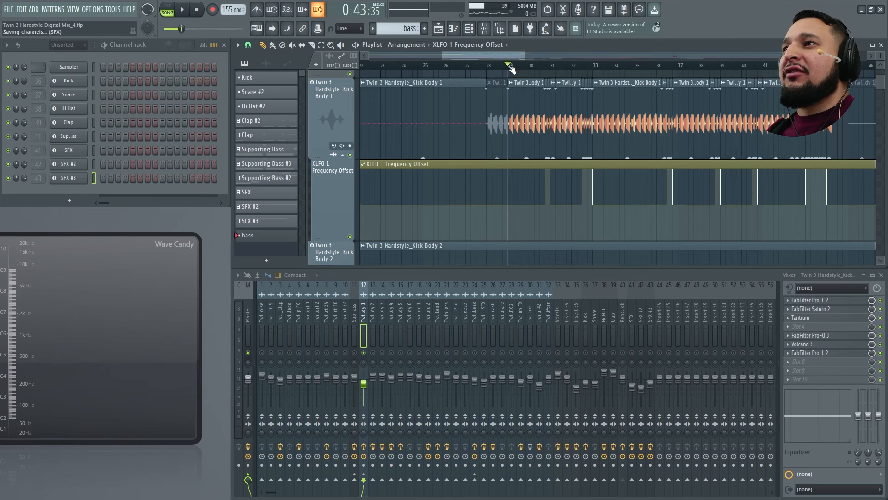
{"action": "left_click", "coordinate": [247, 314]}
{"action": "left_click", "coordinate": [827, 300]}
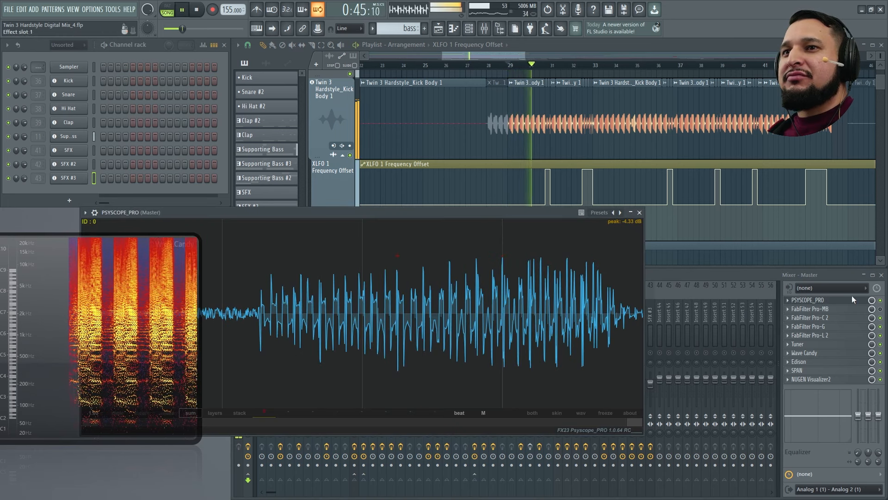
{"action": "key", "text": "space"}
{"action": "scroll", "coordinate": [476, 143], "scroll_direction": "up", "scroll_amount": 3}
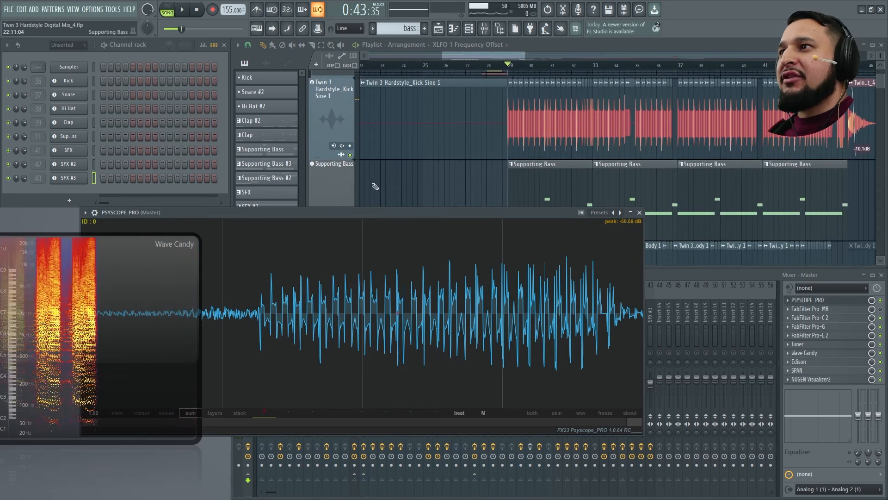
{"action": "left_click", "coordinate": [639, 213]}
- Play Kick Body 1 together with Kick Sine 1 and insert 40 from bar 29, watching the combined waveform in PSYSCOPE_PRO
{"action": "key", "text": "space"}
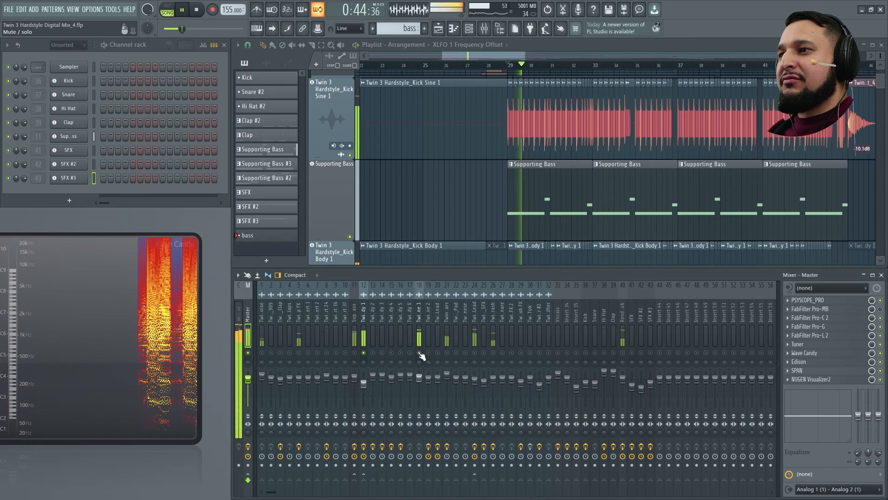
{"action": "key", "text": "space"}
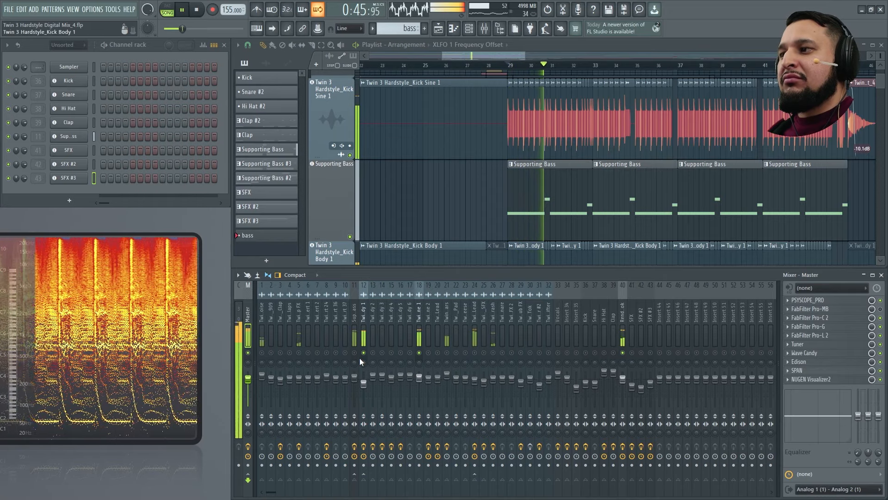
{"action": "left_click", "coordinate": [810, 300]}
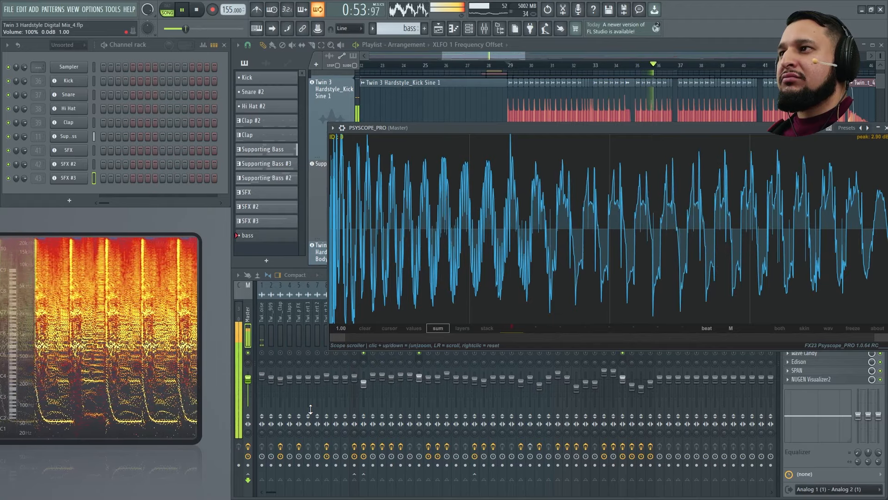
{"action": "key", "text": "space"}
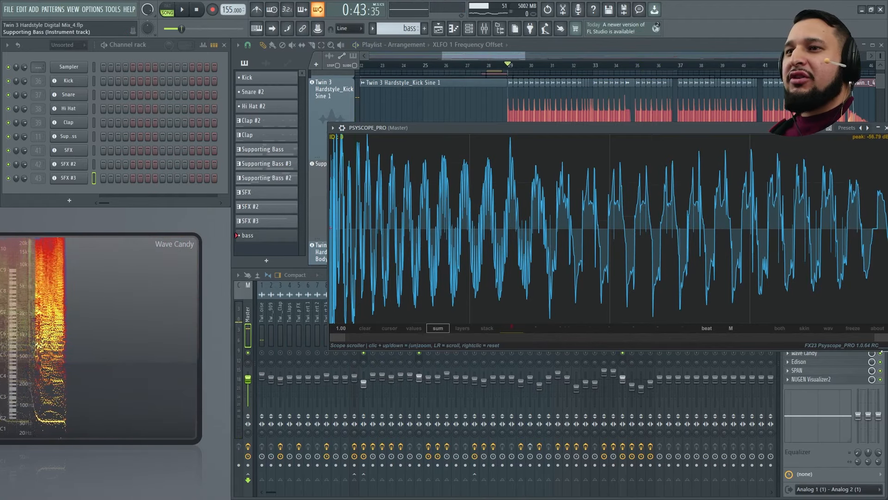
- Zoom in on the combined kick waveform in PSYSCOPE_PRO, replay from bar 29, restore the full waveform view, and close the scope
{"action": "left_click_drag", "start_coordinate": [882, 337], "coordinate": [403, 332]}
{"action": "key", "text": "space"}
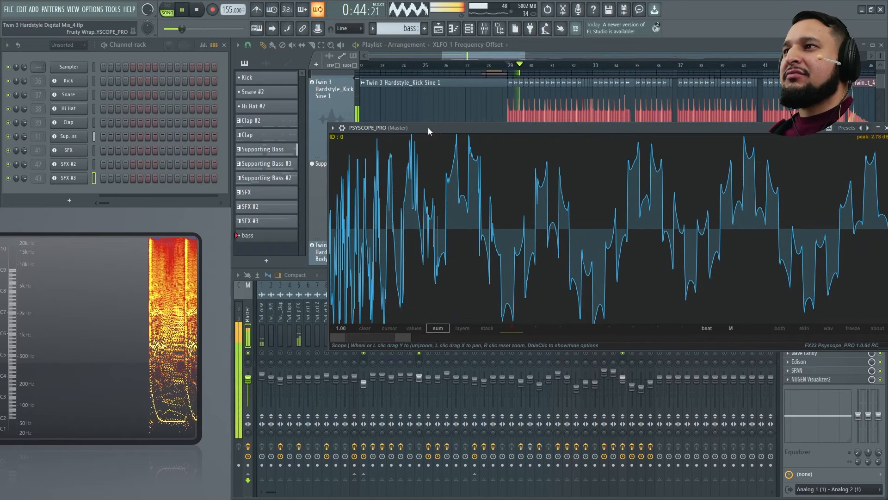
{"action": "left_click_drag", "start_coordinate": [429, 127], "coordinate": [371, 113]}
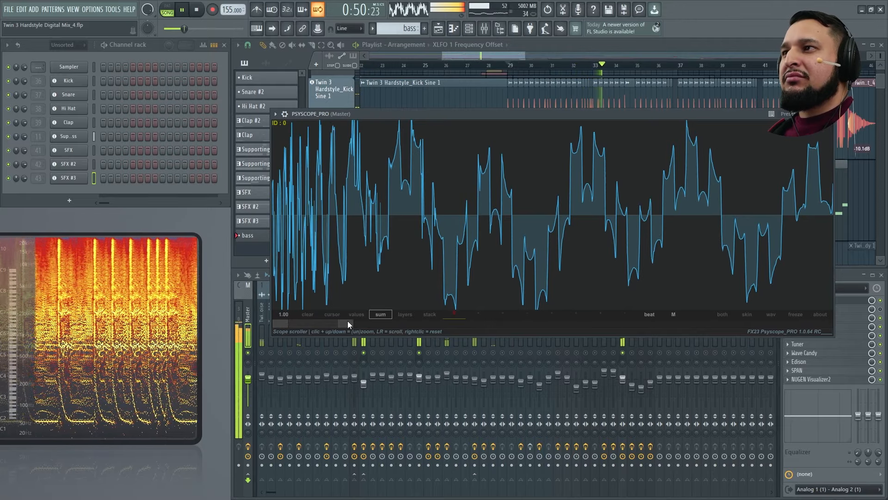
{"action": "key", "text": "space"}
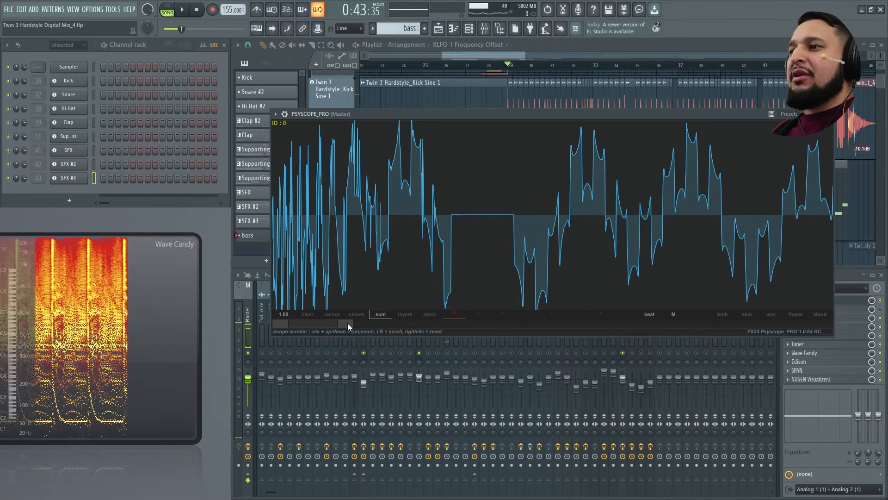
{"action": "left_click_drag", "start_coordinate": [347, 323], "coordinate": [885, 325]}
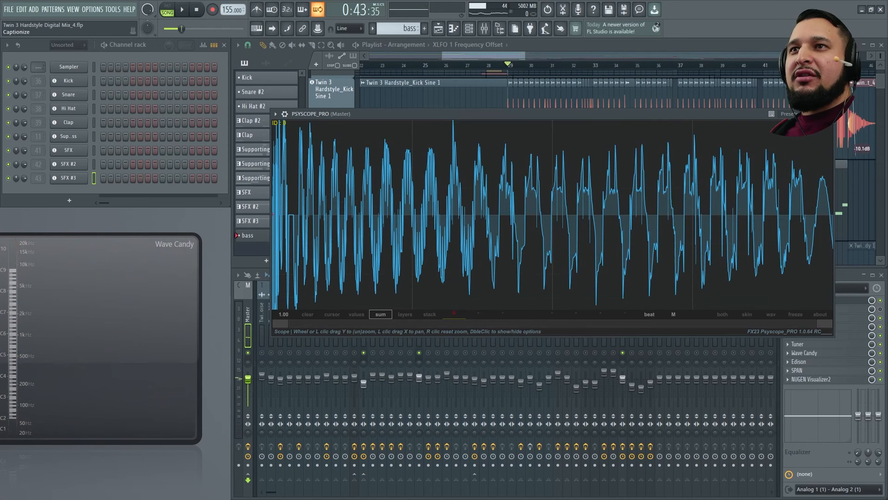
{"action": "left_click", "coordinate": [828, 114]}
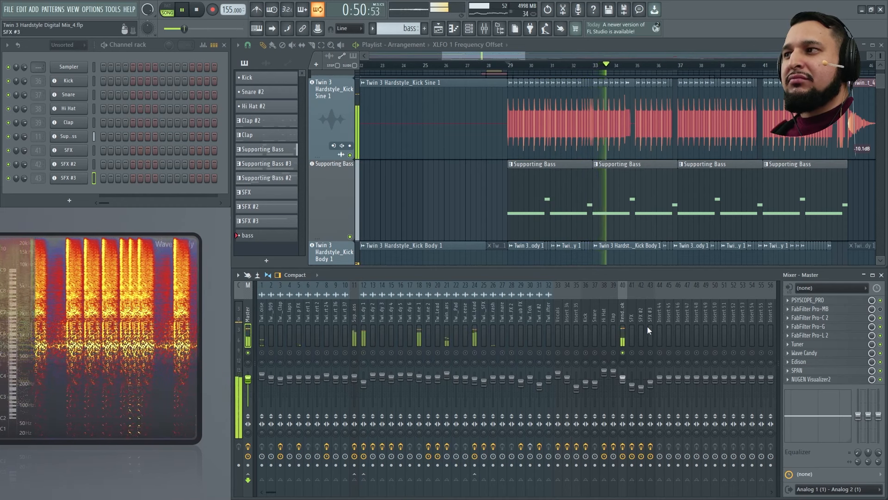
- Stop the soloed playback of insert 40, re-enable all mixer inserts, and shrink the playlist tracks to show kick and Supporting Bass together
{"action": "key", "text": "space"}
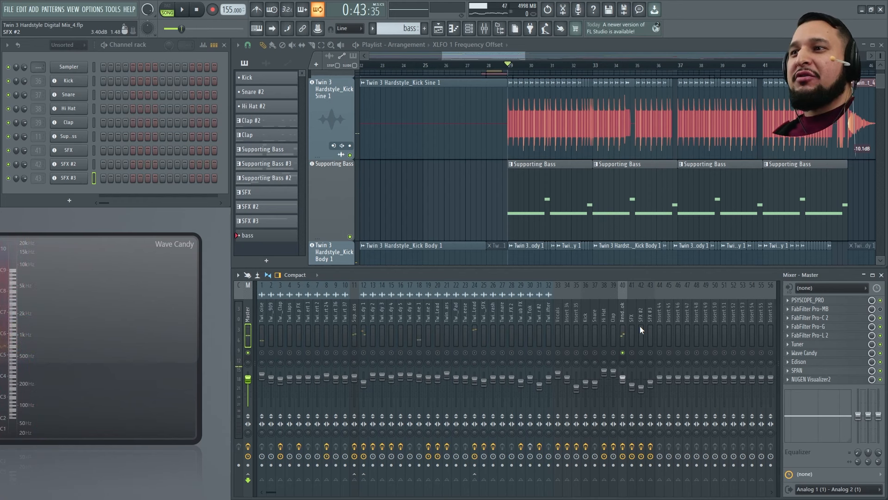
{"action": "scroll", "coordinate": [454, 172], "scroll_direction": "down", "scroll_amount": 5}
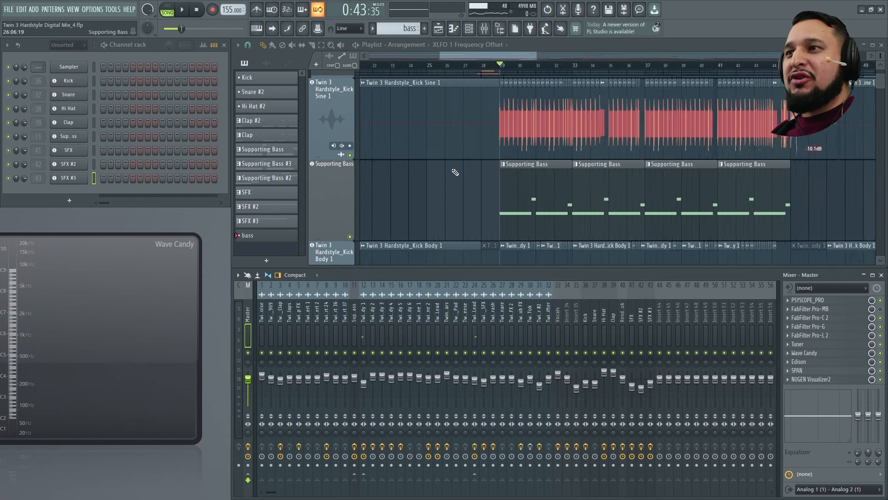
{"action": "left_click_drag", "start_coordinate": [884, 59], "coordinate": [884, 49]}
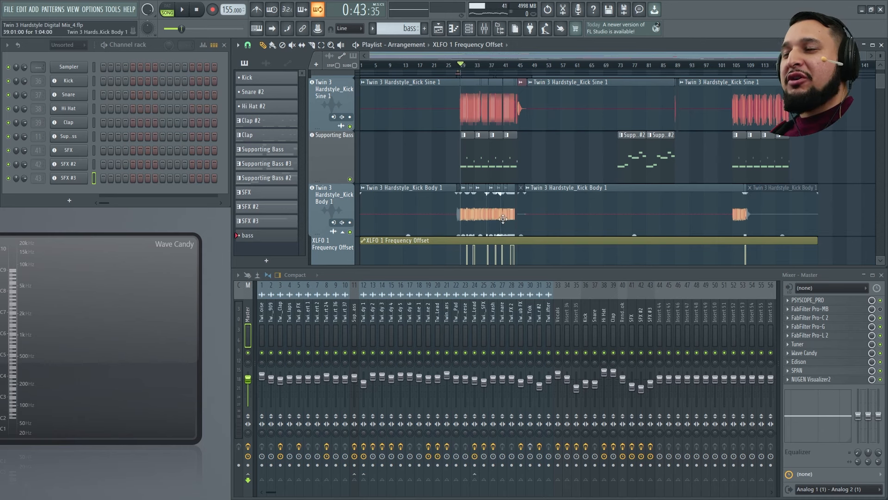
{"action": "left_click_drag", "start_coordinate": [881, 77], "coordinate": [881, 50]}
{"action": "scroll", "coordinate": [610, 180], "scroll_direction": "up", "scroll_amount": 2}
{"action": "left_click_drag", "start_coordinate": [421, 150], "coordinate": [574, 99]}
{"action": "scroll", "coordinate": [458, 160], "scroll_direction": "up", "scroll_amount": 4}
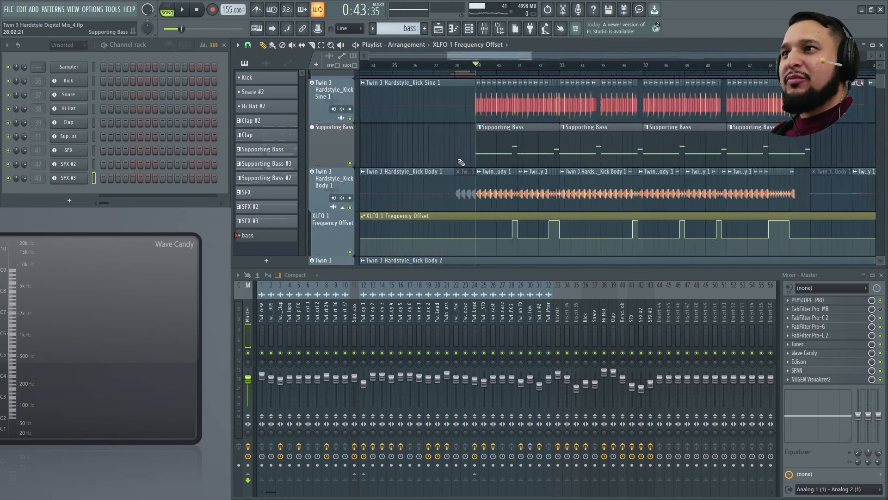
- Compare the Supporting Bass and Kick Body 1 inserts by soloing and playing each from bar 29
{"action": "key", "text": "space"}
{"action": "left_click", "coordinate": [351, 342]}
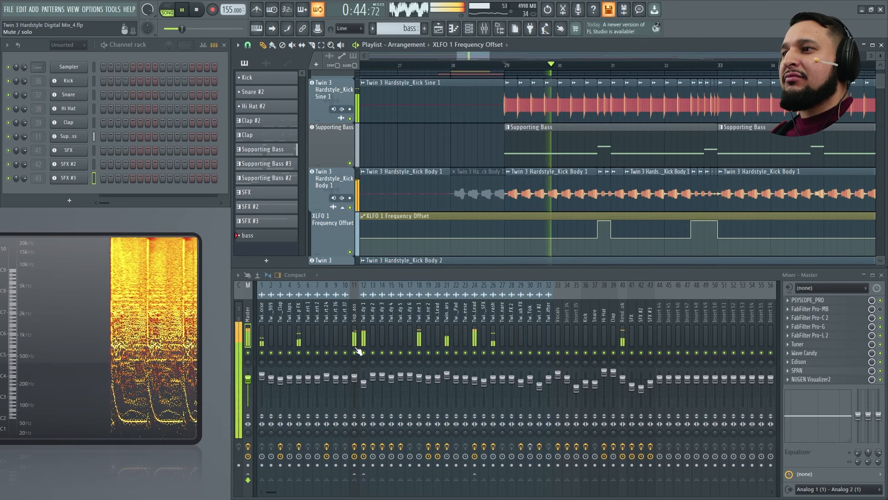
{"action": "key", "text": "space"}
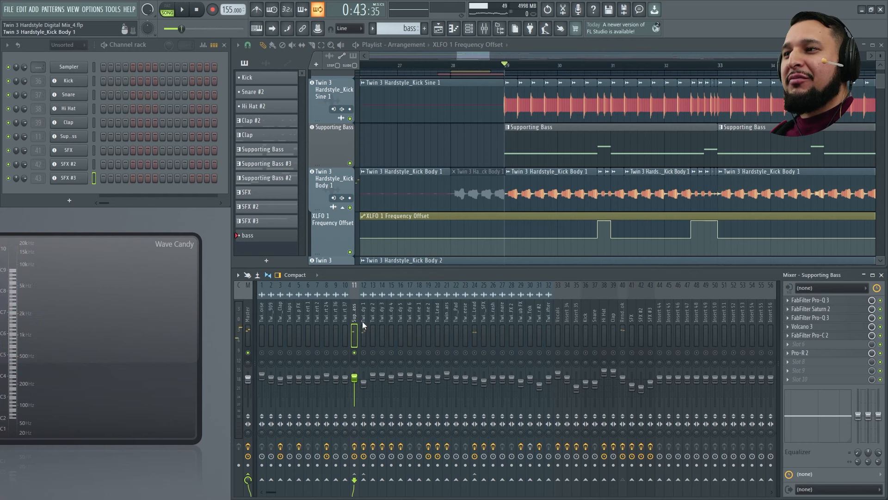
{"action": "left_click", "coordinate": [367, 344]}
{"action": "key", "text": "space"}
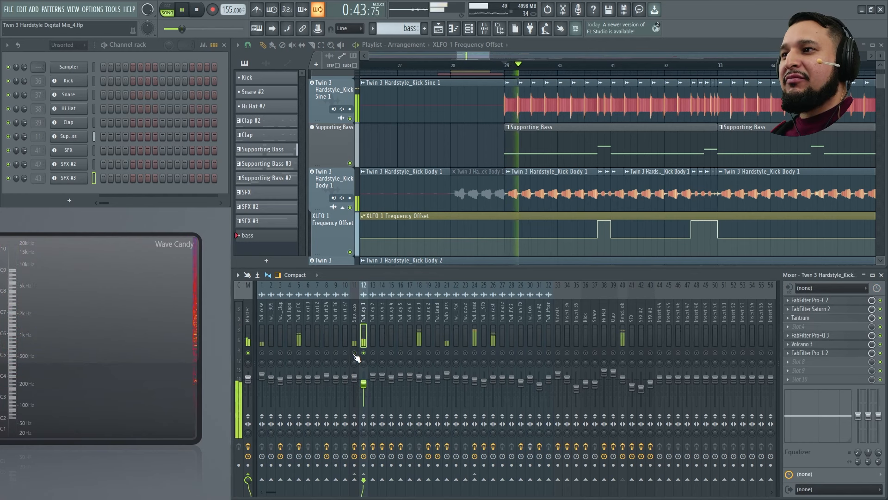
{"action": "key", "text": "space"}
- Select the Supporting Bass mixer insert and its playlist pattern, and open its Twin 3 instrument
{"action": "left_click", "coordinate": [357, 320]}
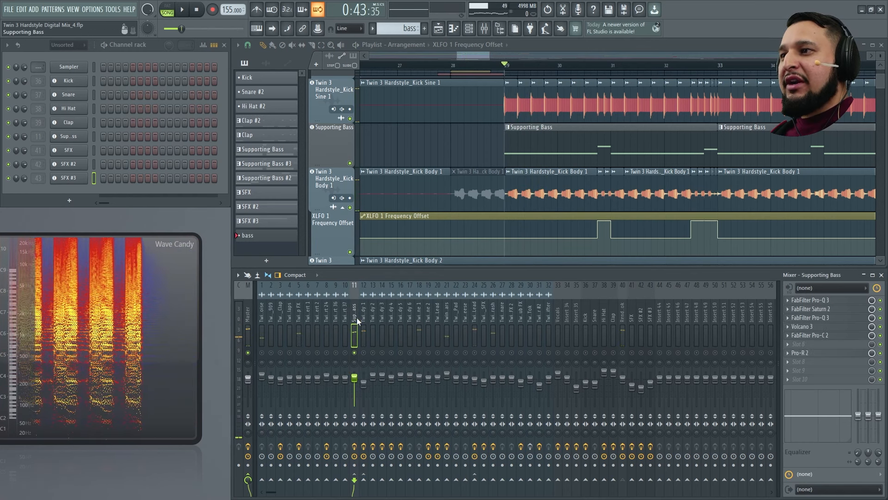
{"action": "left_click", "coordinate": [537, 152]}
{"action": "left_click", "coordinate": [77, 137]}
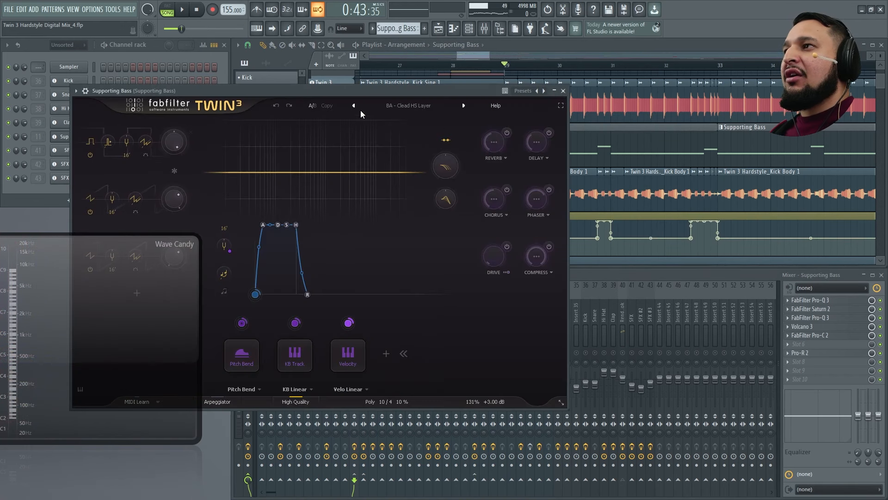
- Reposition the Twin 3 window, display its Poly voice and unison settings, and audition the Supporting Bass from bar 29
{"action": "left_click_drag", "start_coordinate": [275, 91], "coordinate": [354, 93]}
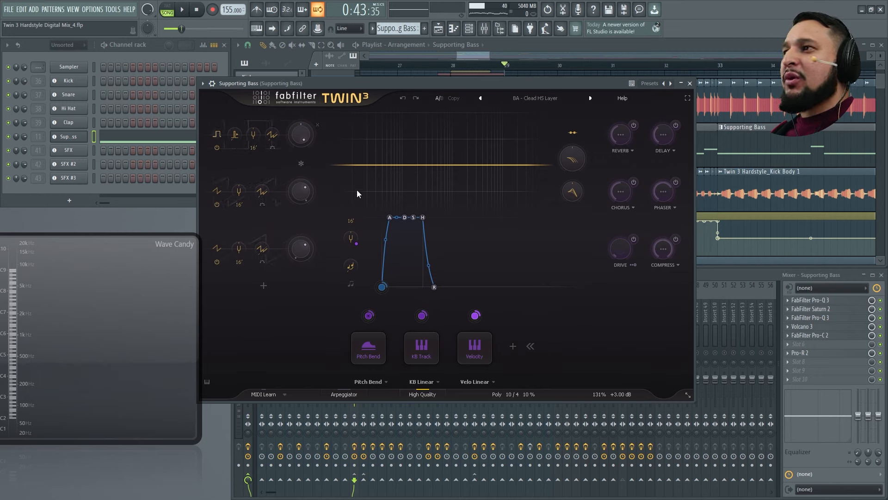
{"action": "left_click", "coordinate": [516, 396]}
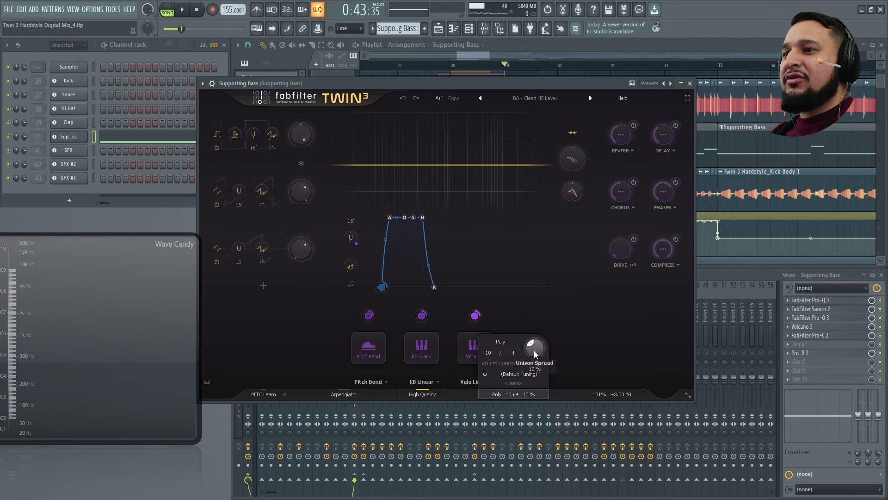
{"action": "key", "text": "space"}
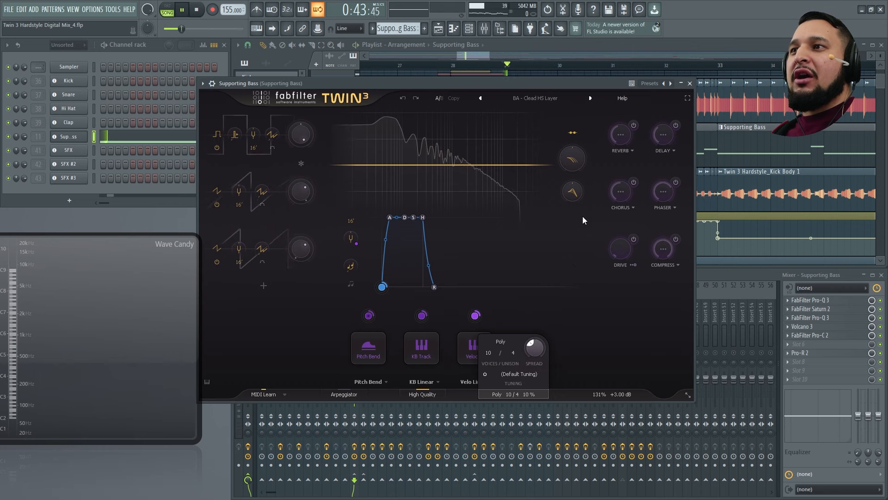
{"action": "key", "text": "space"}
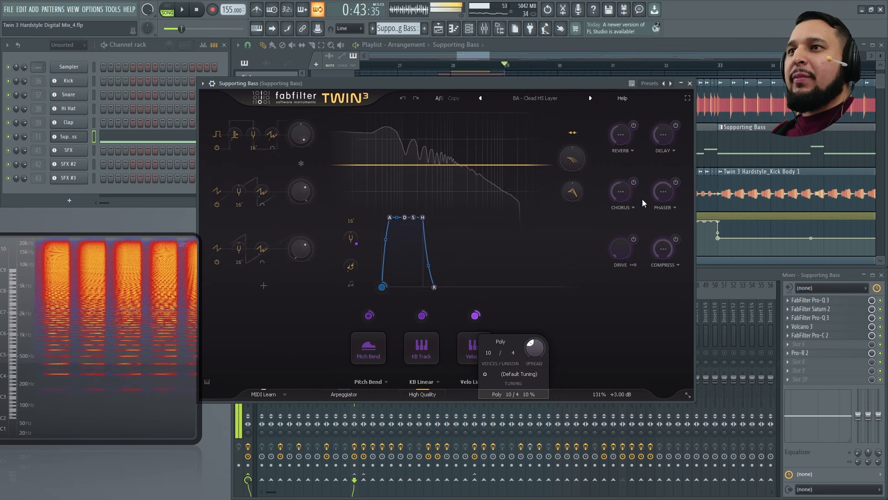
- Bring the mixer forward and replay the soloed Supporting Bass insert from bar 29, stopping after each pass
{"action": "left_click", "coordinate": [372, 419]}
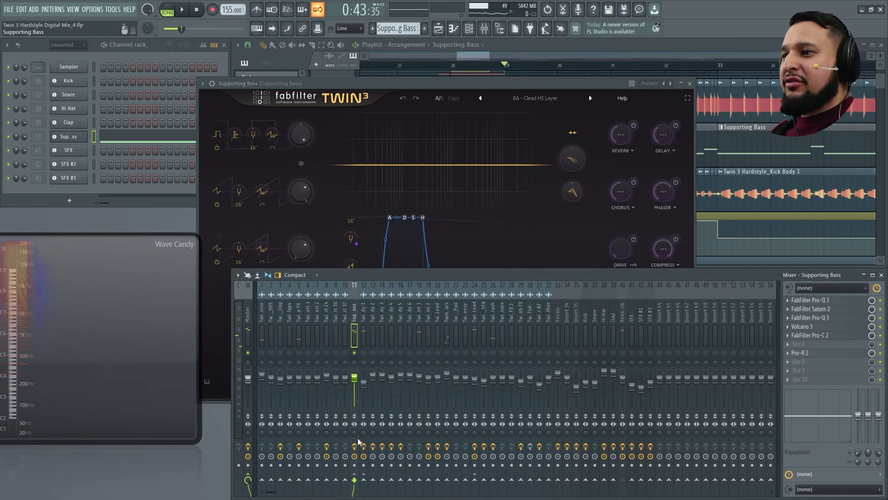
{"action": "key", "text": "space"}
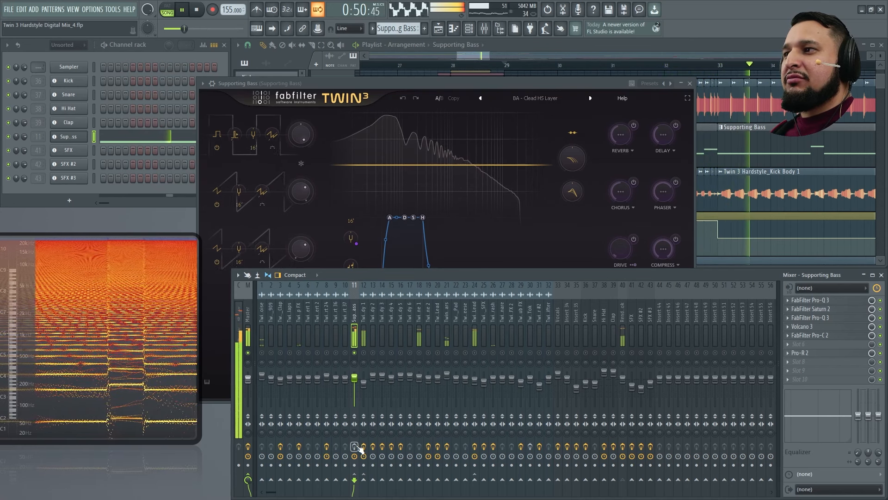
{"action": "key", "text": "space"}
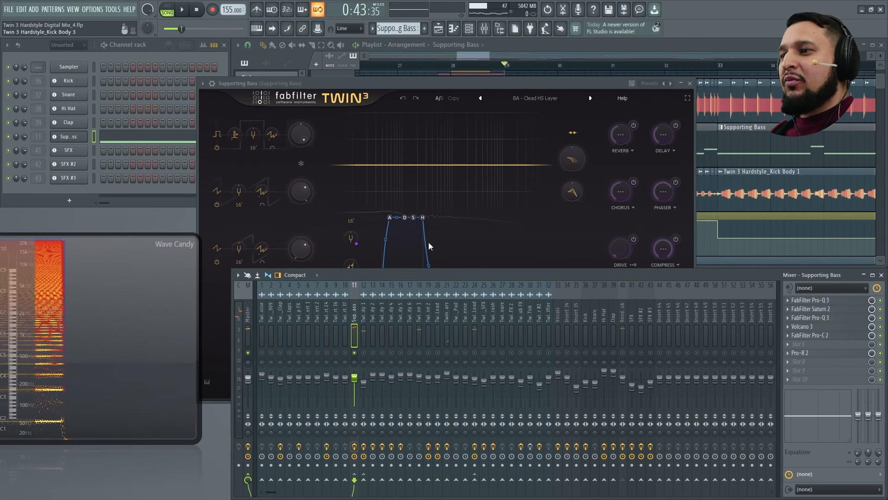
{"action": "key", "text": "space"}
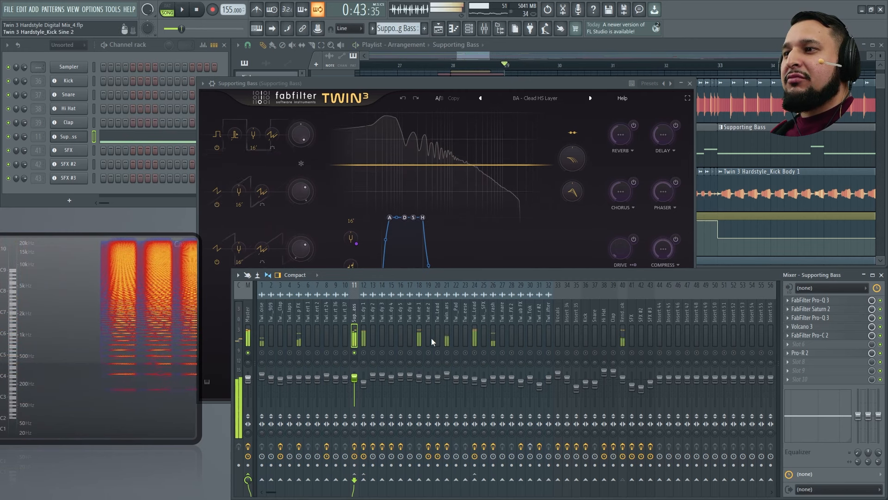
{"action": "key", "text": "space"}
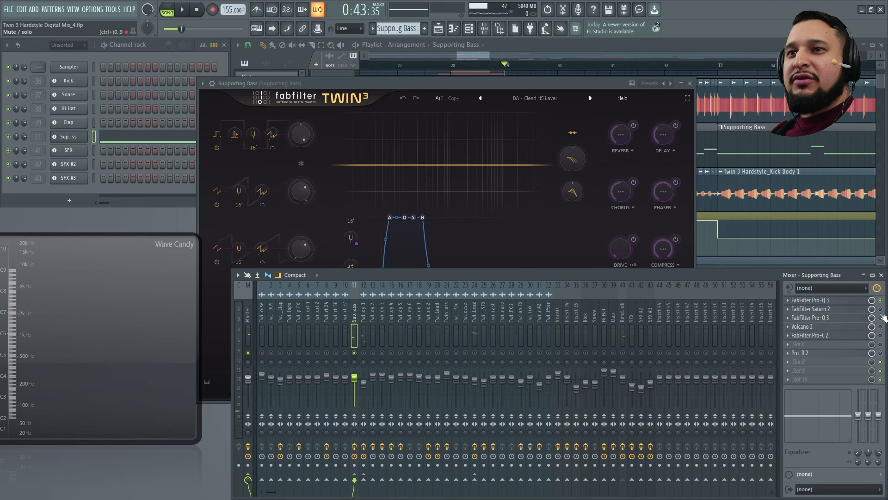
- Open the first Pro-Q 3 on the Supporting Bass insert and play the equalized sound from bar 29
{"action": "left_click", "coordinate": [861, 300]}
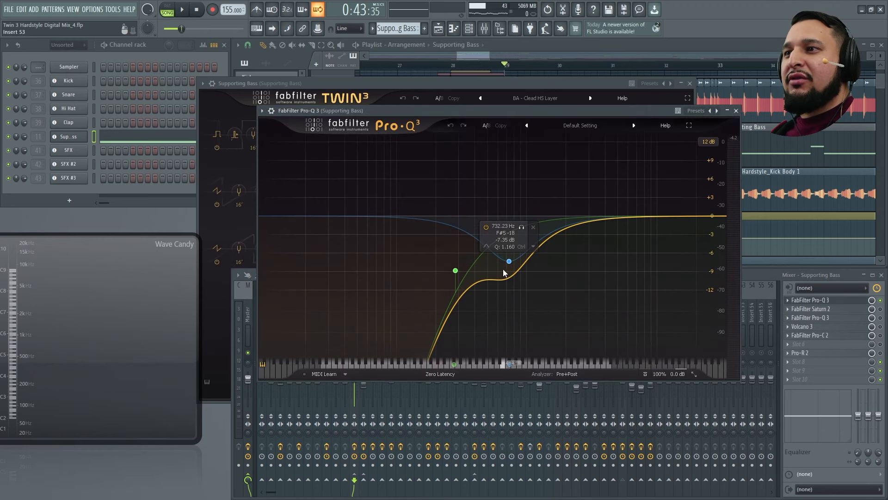
{"action": "key", "text": "space"}
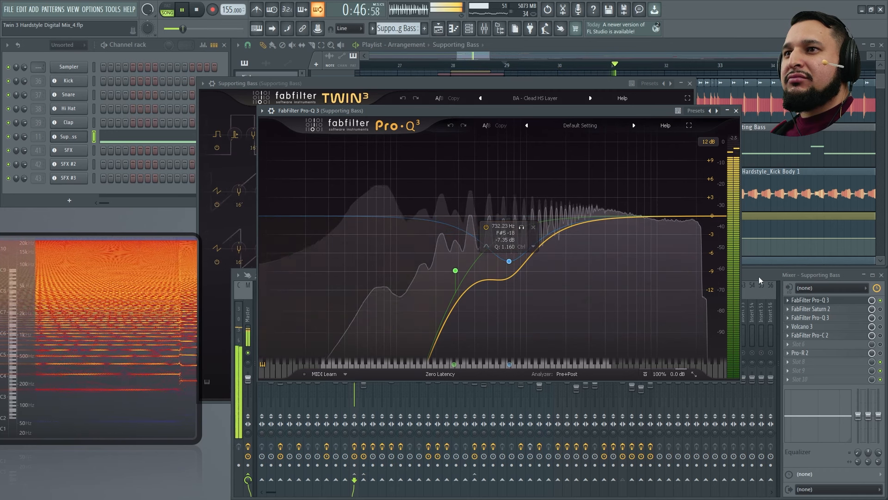
{"action": "key", "text": "space"}
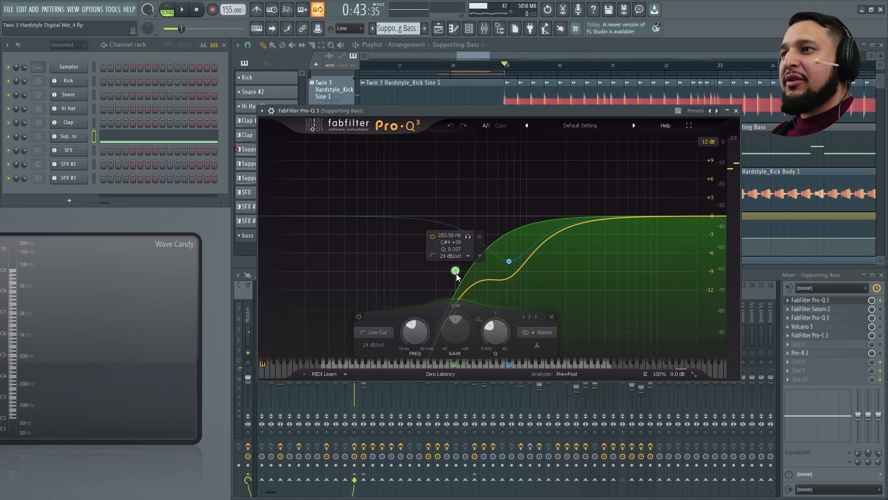
- Bypass the 283.56 Hz low cut in the first Pro-Q 3 and audition the bass soloed and with all inserts
{"action": "left_click", "coordinate": [433, 236]}
{"action": "key", "text": "space"}
{"action": "left_click", "coordinate": [777, 274]}
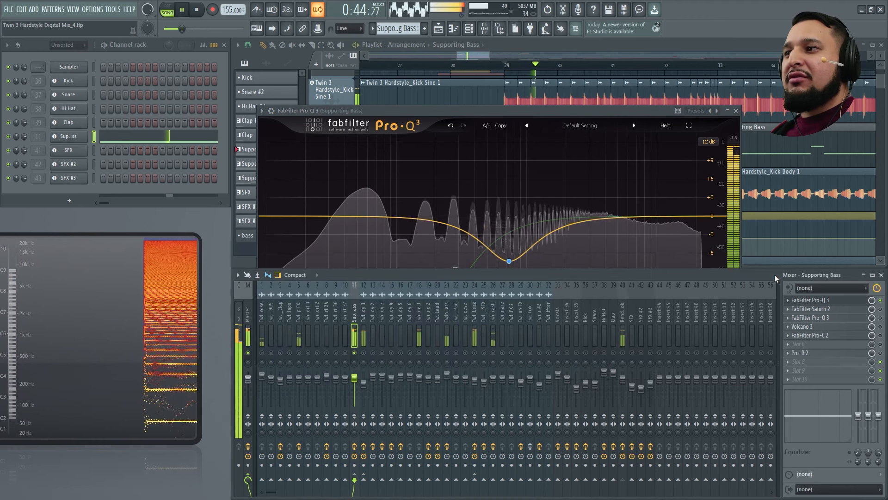
{"action": "key", "text": "space"}
{"action": "key", "text": "space"}
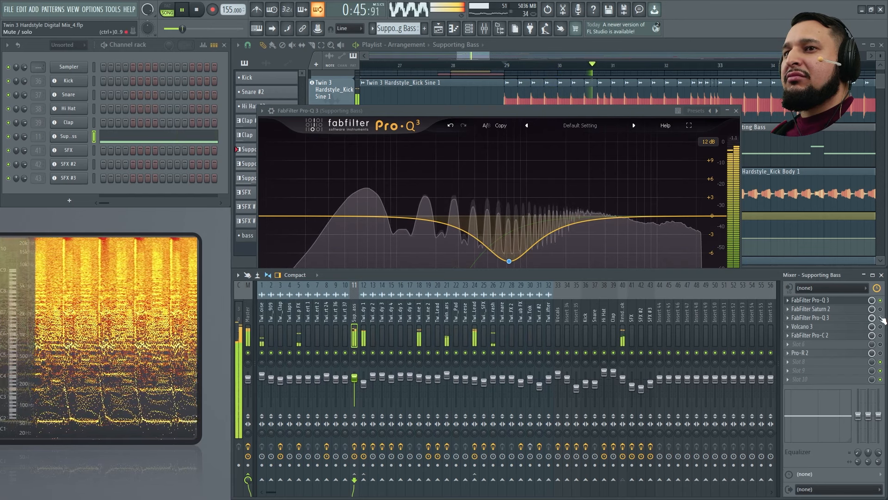
- Stop playback, reopen the first Pro-Q 3, re-enable its 283.56 Hz low cut, and listen with all inserts
{"action": "key", "text": "space"}
{"action": "left_click", "coordinate": [836, 301]}
{"action": "left_click", "coordinate": [836, 301]}
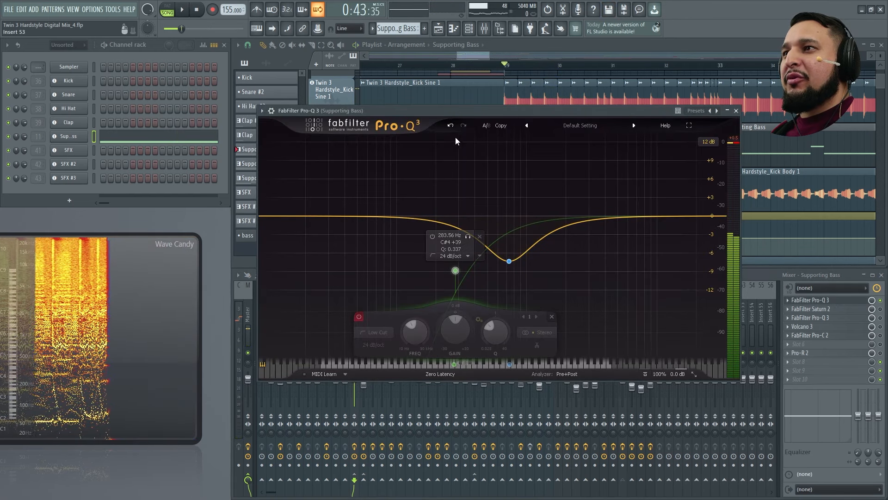
{"action": "left_click", "coordinate": [432, 236]}
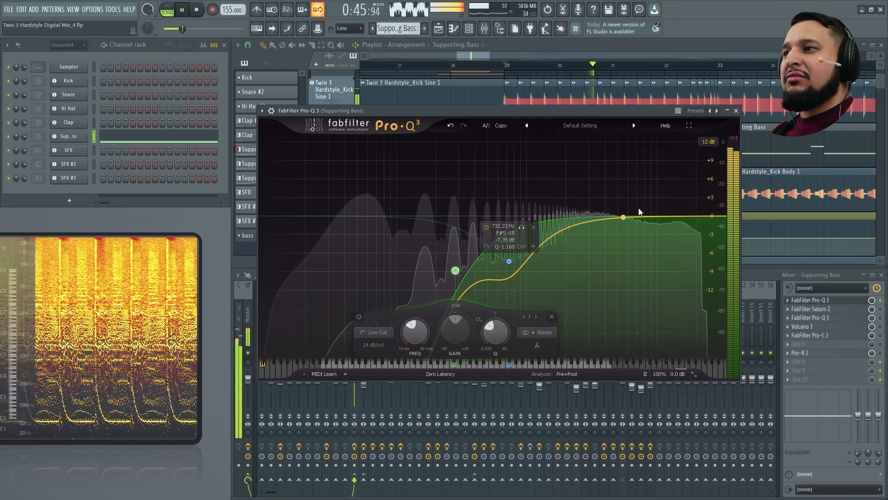
- Close the first Pro-Q 3, solo the Supporting Bass insert again, and play it from bar 29
{"action": "left_click", "coordinate": [736, 111]}
{"action": "key", "text": "space"}
{"action": "right_click", "coordinate": [354, 353]}
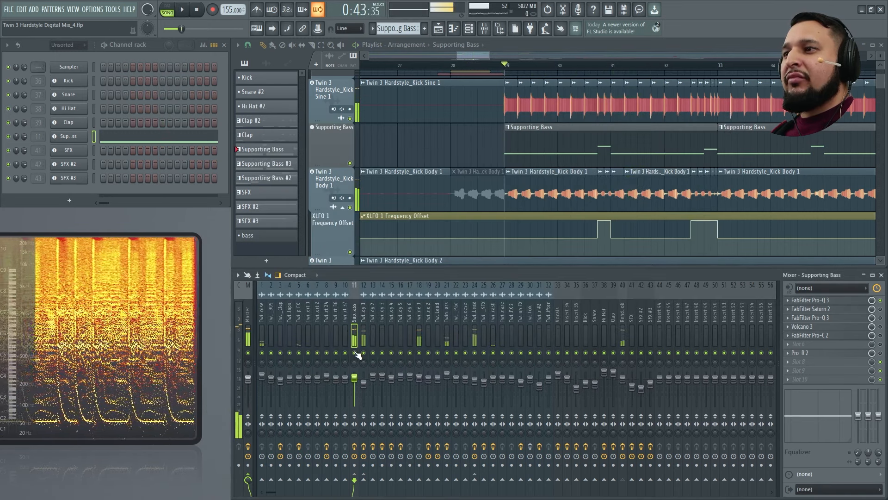
{"action": "key", "text": "space"}
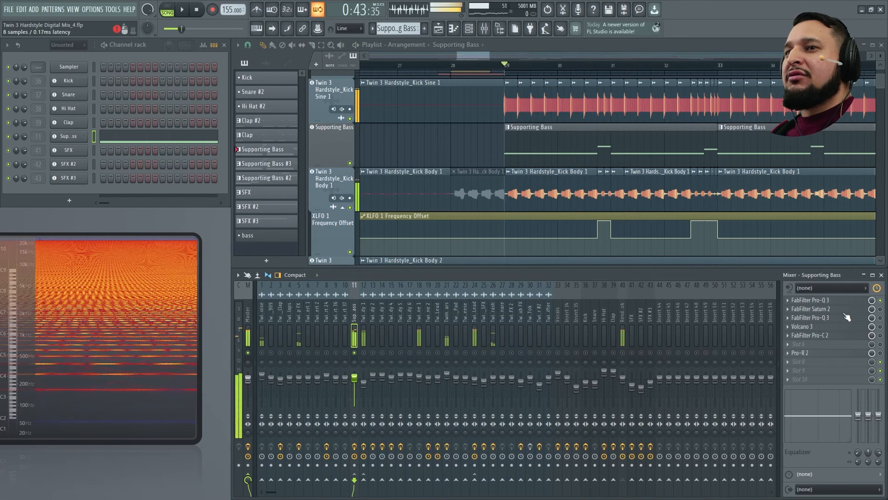
- Open Saturn 2 on the Supporting Bass insert, audition its Warm Tape saturation, and close it
{"action": "left_click", "coordinate": [814, 309]}
{"action": "key", "text": "space"}
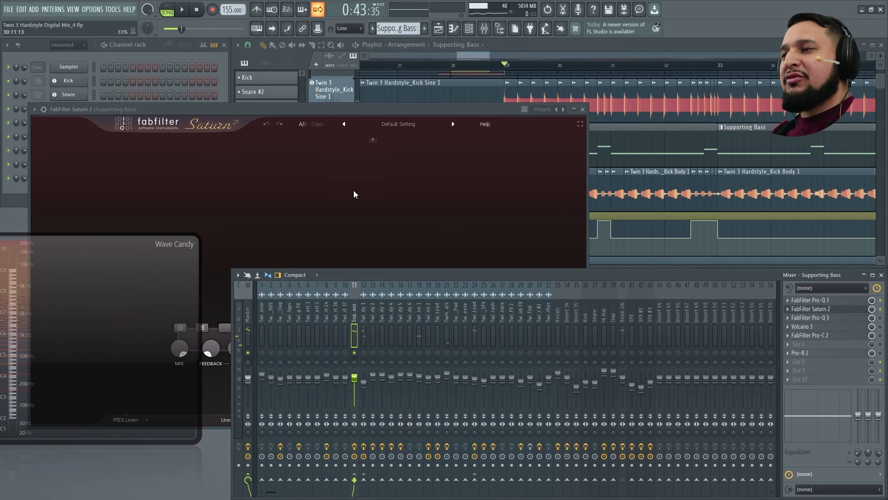
{"action": "left_click", "coordinate": [584, 110]}
{"action": "left_click", "coordinate": [824, 311]}
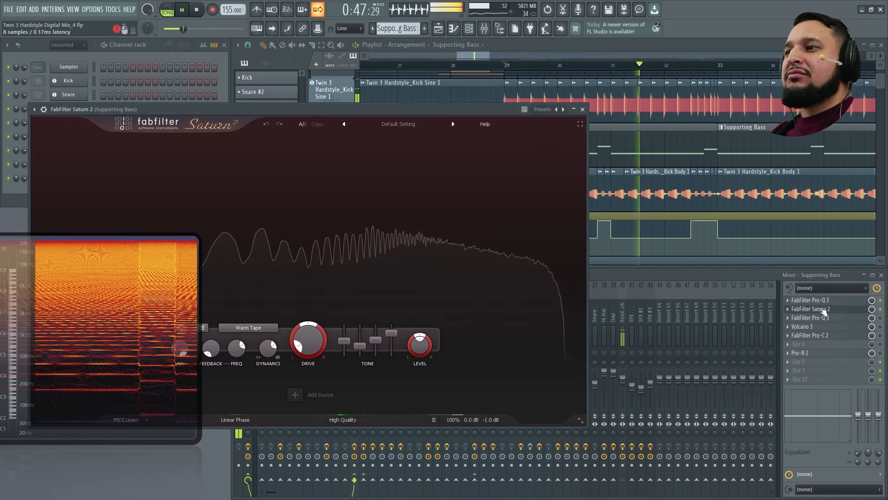
{"action": "left_click", "coordinate": [584, 110]}
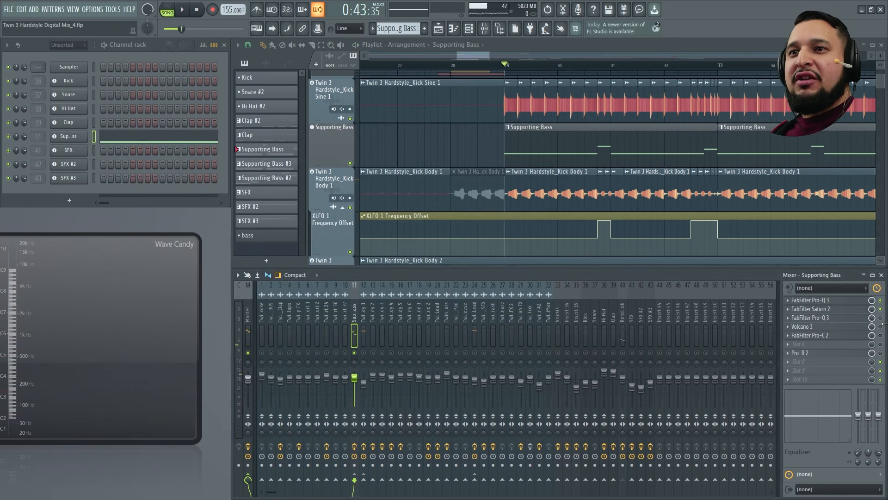
- Open the second Pro-Q 3 on the Supporting Bass and compare the sound with its 157.37 Hz low cut bypassed and enabled
{"action": "left_click", "coordinate": [821, 319]}
{"action": "key", "text": "space"}
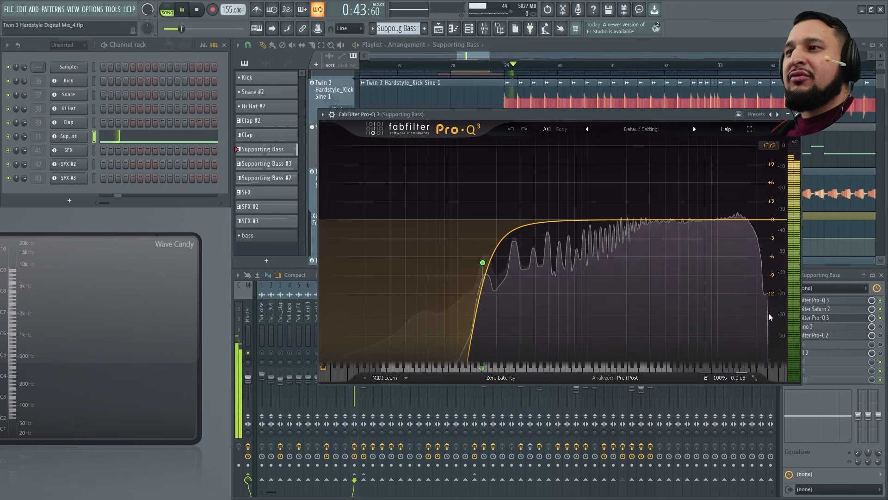
{"action": "left_click", "coordinate": [458, 229]}
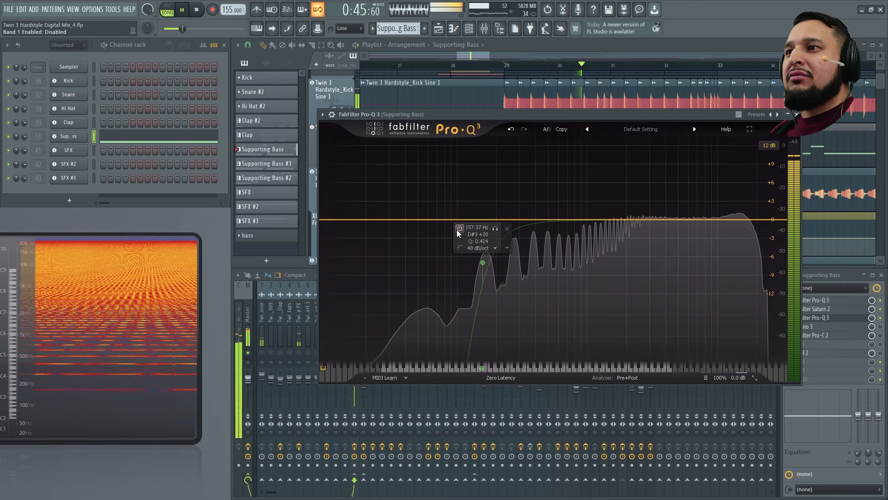
{"action": "left_click", "coordinate": [458, 229]}
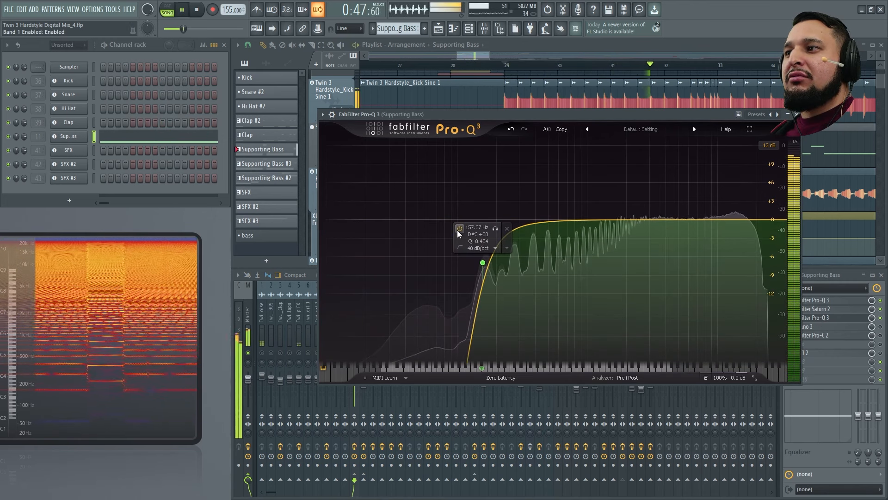
{"action": "left_click", "coordinate": [458, 229]}
{"action": "key", "text": "space"}
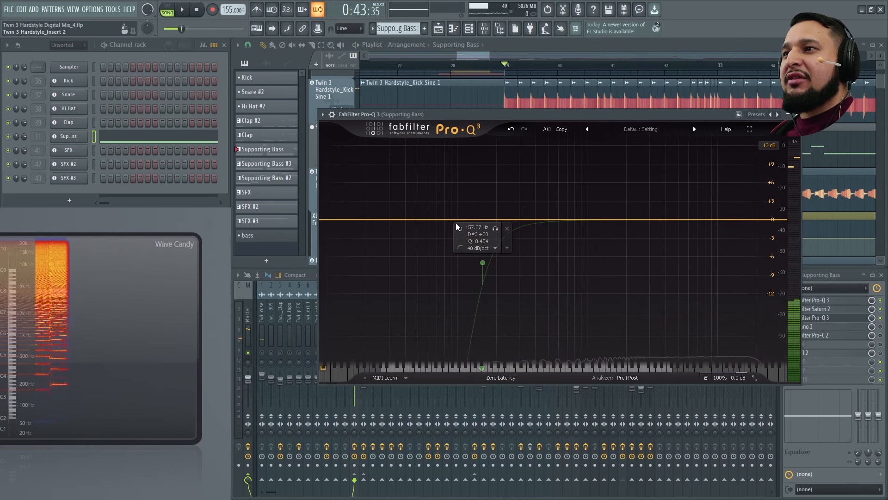
{"action": "left_click", "coordinate": [457, 228]}
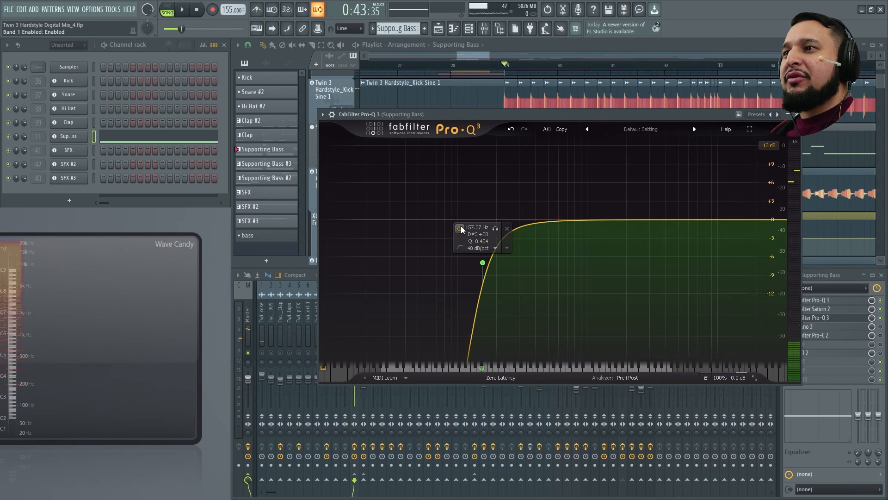
- Open NUGEN Visualizer2 on the Master track, restart playback, and reposition the analyzer window
{"action": "key", "text": "space"}
{"action": "left_click", "coordinate": [244, 321]}
{"action": "key", "text": "space"}
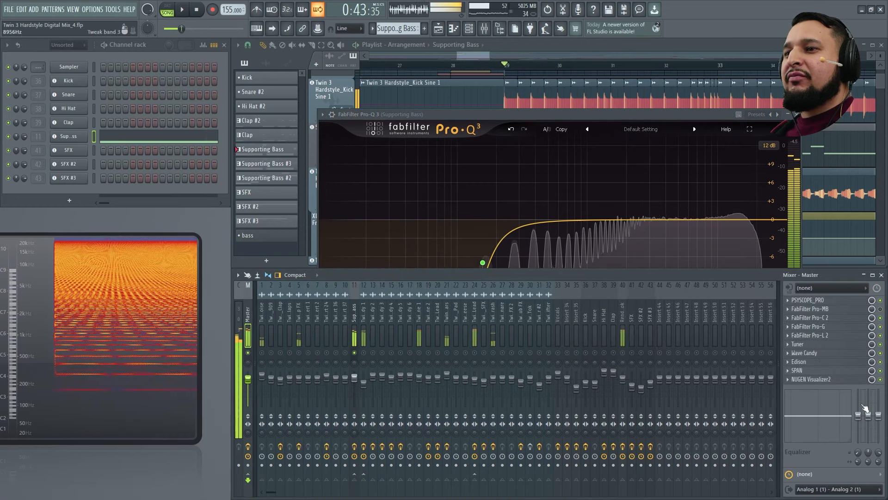
{"action": "left_click", "coordinate": [811, 380]}
{"action": "key", "text": "space"}
{"action": "left_click_drag", "start_coordinate": [386, 153], "coordinate": [290, 101]}
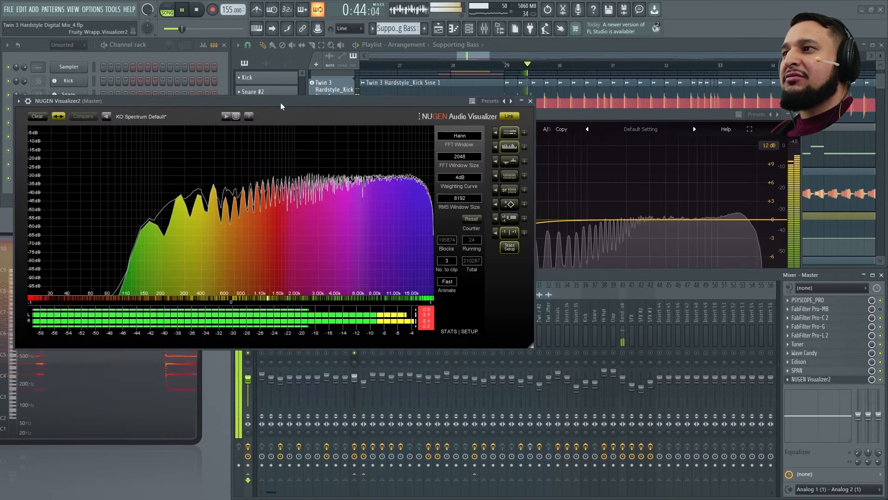
- Move the second Pro-Q 3 beside the analyzer, bypass its low cut, and examine the bass's low-frequency spectrum
{"action": "left_click", "coordinate": [560, 114]}
{"action": "left_click_drag", "start_coordinate": [583, 113], "coordinate": [699, 143]}
{"action": "left_click", "coordinate": [577, 258]}
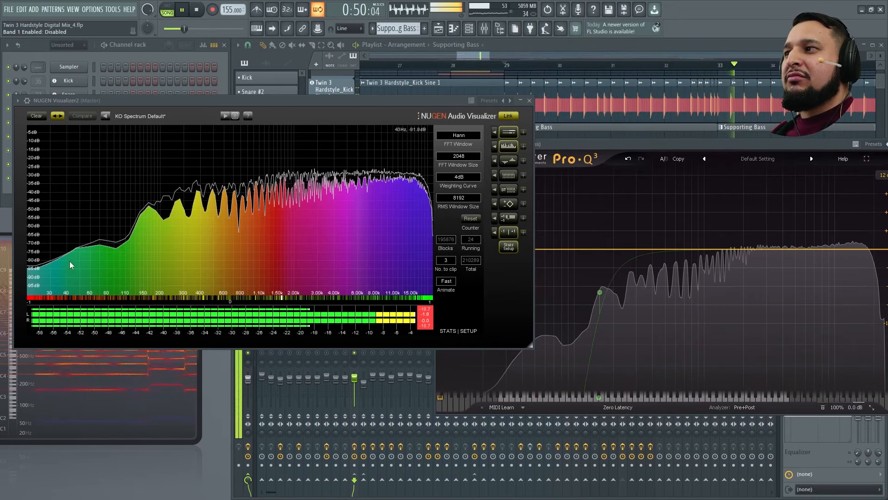
{"action": "key", "text": "space"}
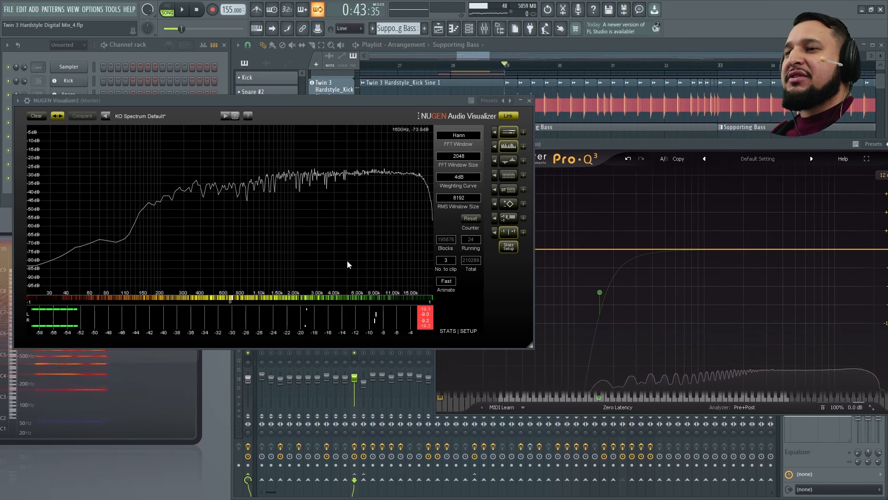
- Re-enable the 157.37 Hz low cut, replay the bass to compare its spectrum, and close the second Pro-Q 3
{"action": "mouse_move", "coordinate": [600, 292]}
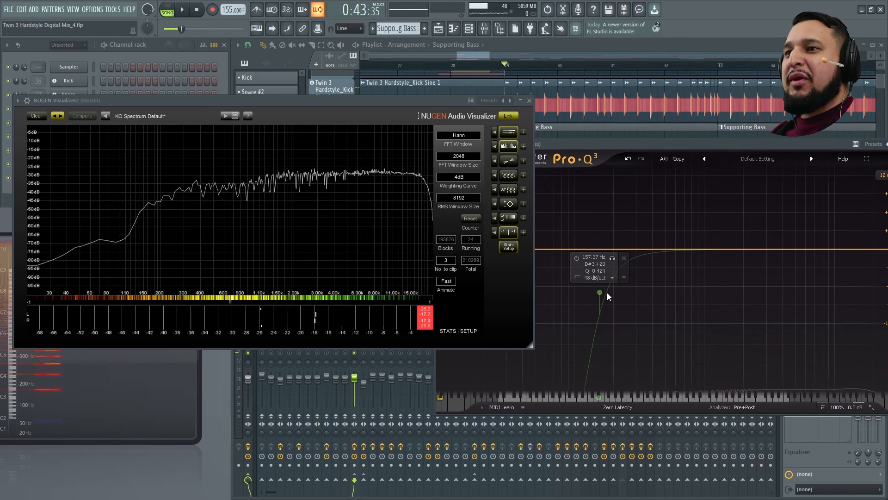
{"action": "left_click", "coordinate": [576, 257]}
{"action": "key", "text": "space"}
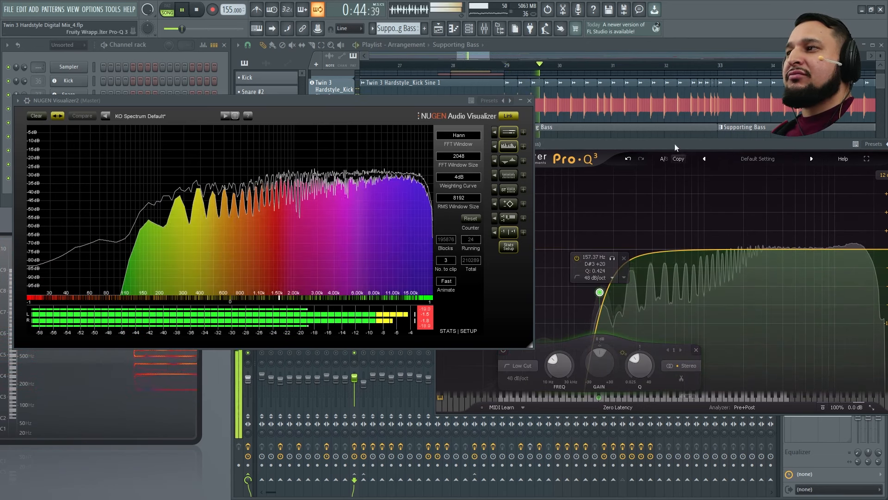
{"action": "left_click_drag", "start_coordinate": [687, 144], "coordinate": [448, 164]}
{"action": "left_click", "coordinate": [675, 164]}
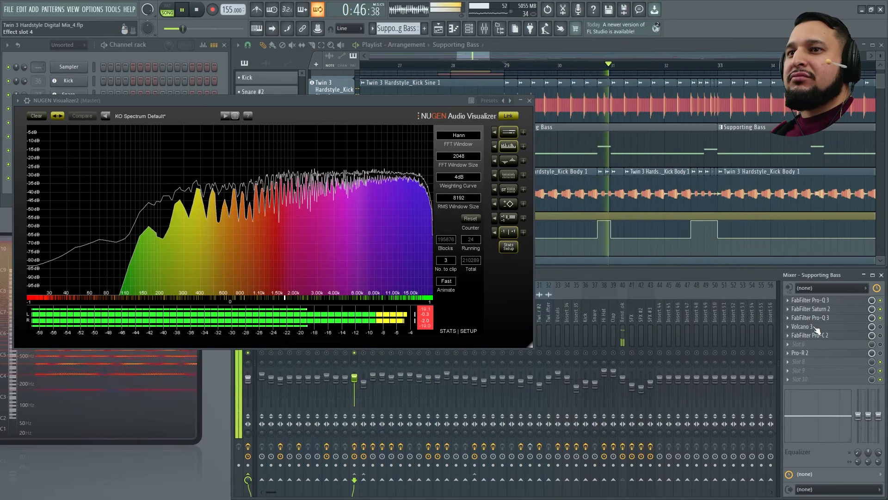
- Stop playback, open Volcano 3 on the Supporting Bass insert, and close NUGEN Visualizer2
{"action": "key", "text": "space"}
{"action": "left_click", "coordinate": [817, 327]}
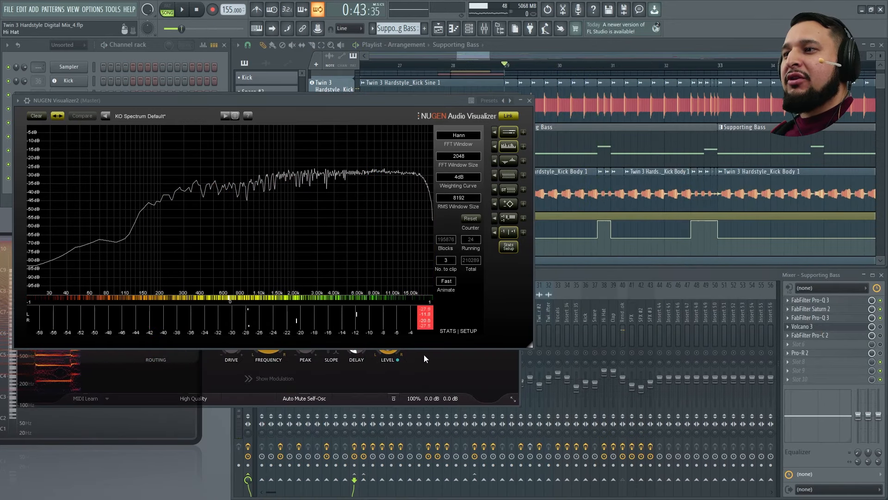
{"action": "left_click", "coordinate": [530, 100]}
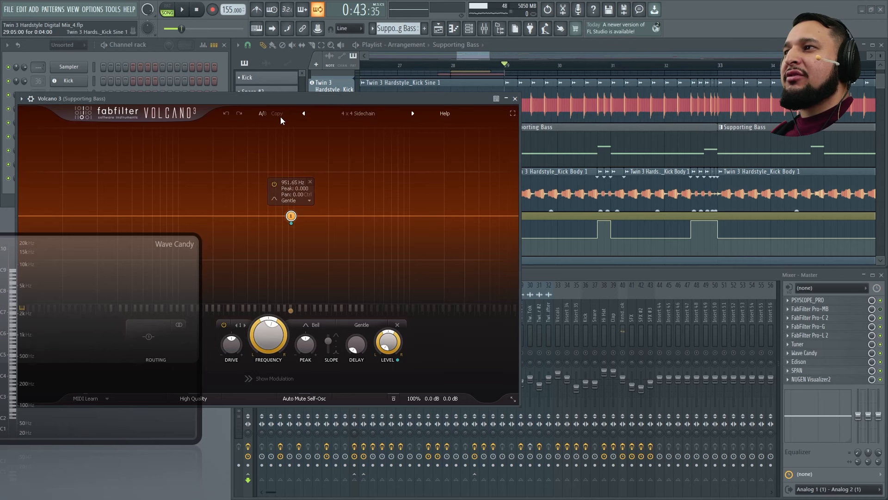
- Enable Volcano 3 on the Supporting Bass insert and replay the bass to examine its filter movement, repositioning the plugin window
{"action": "left_click_drag", "start_coordinate": [291, 101], "coordinate": [435, 139]}
{"action": "key", "text": "space"}
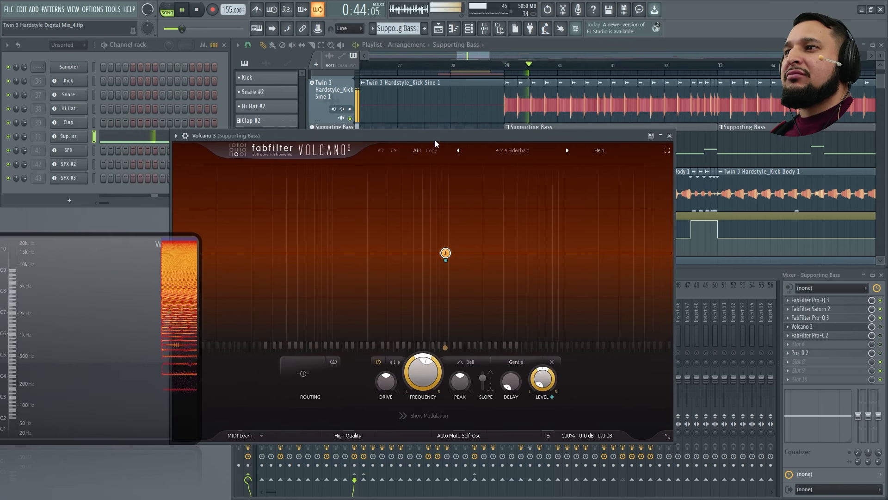
{"action": "key", "text": "F9"}
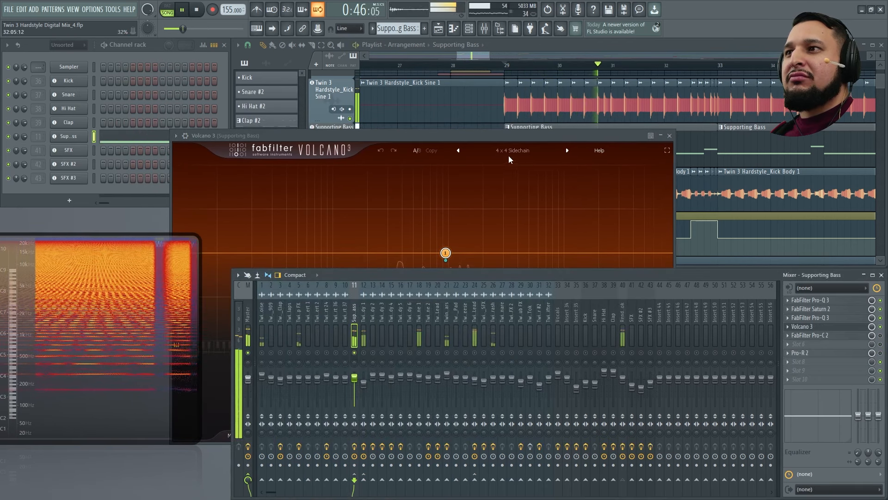
{"action": "left_click", "coordinate": [498, 142]}
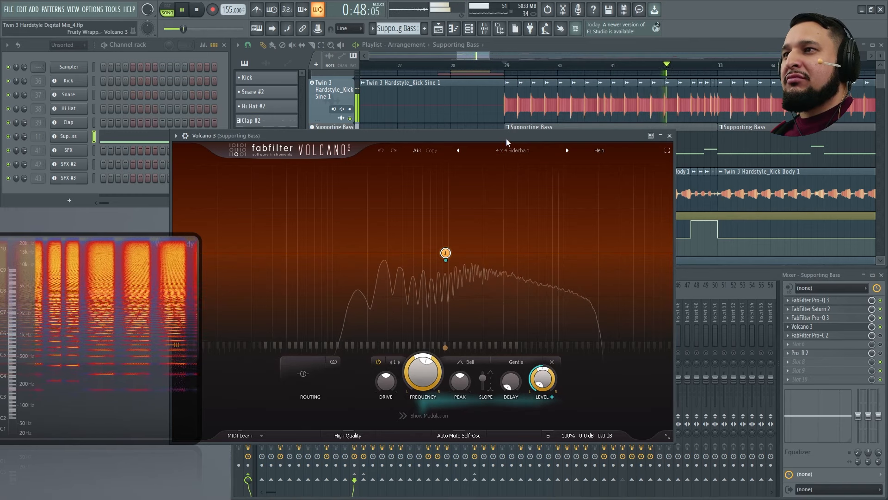
{"action": "mouse_move", "coordinate": [507, 141]}
{"action": "left_mouse_down"}
{"action": "mouse_move", "coordinate": [562, 124]}
{"action": "mouse_move", "coordinate": [476, 170]}
{"action": "mouse_move", "coordinate": [486, 140]}
{"action": "mouse_move", "coordinate": [497, 146]}
{"action": "left_mouse_up"}
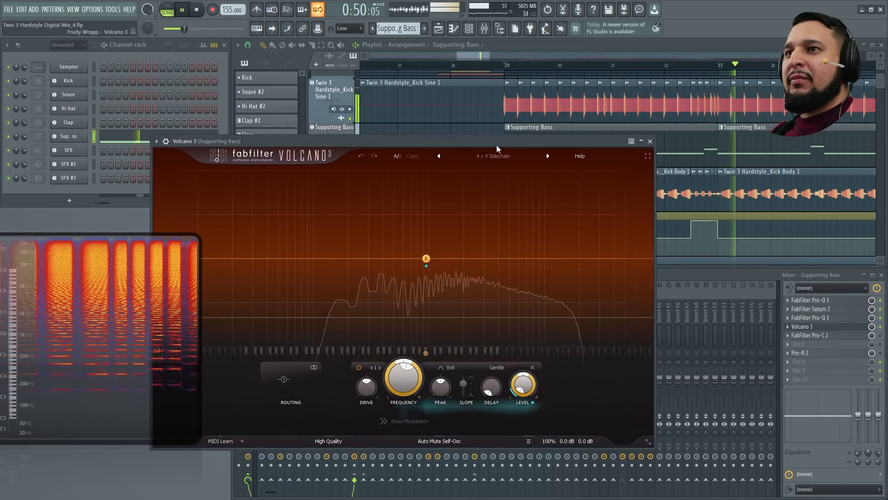
{"action": "key", "text": "space"}
{"action": "mouse_move", "coordinate": [428, 271]}
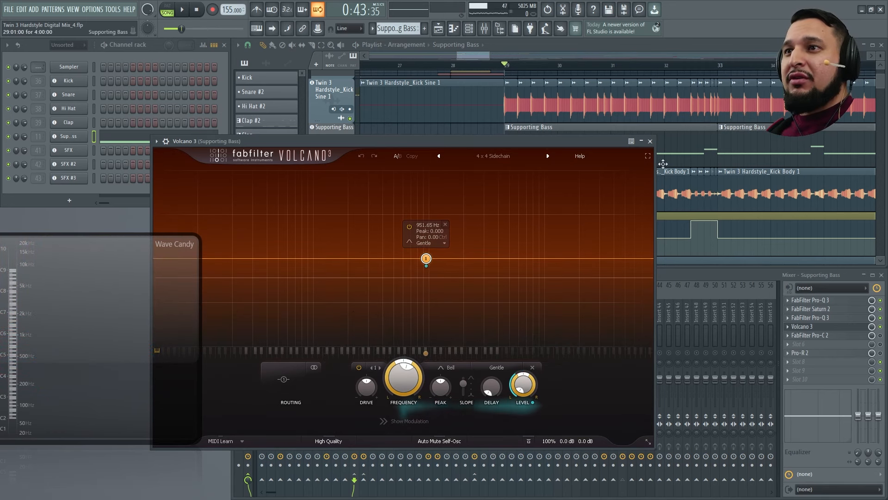
{"action": "left_click_drag", "start_coordinate": [505, 140], "coordinate": [574, 92]}
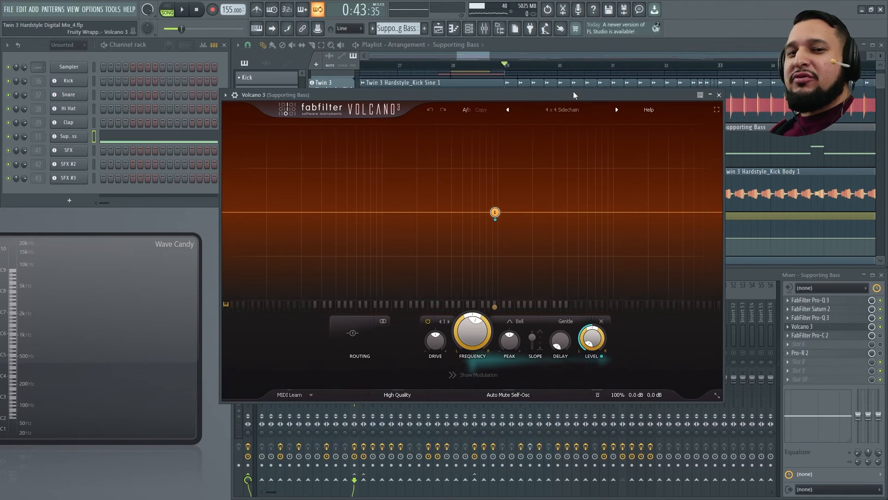
{"action": "key", "text": "space"}
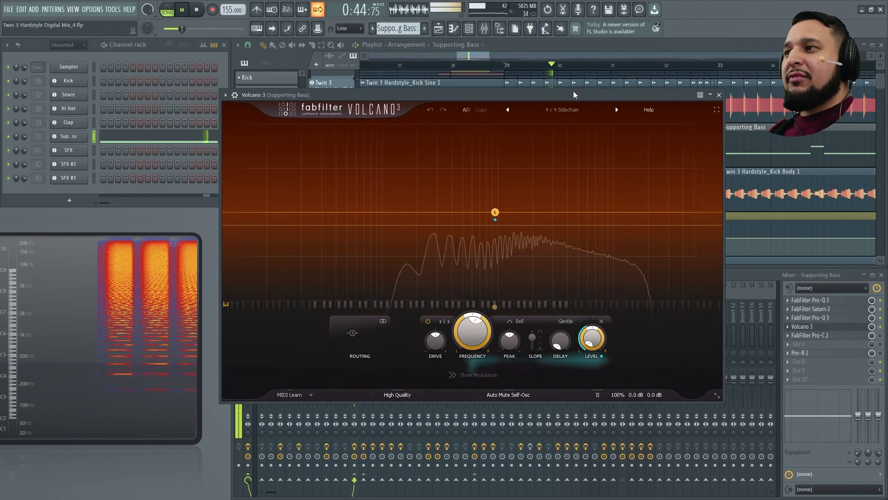
{"action": "key", "text": "space"}
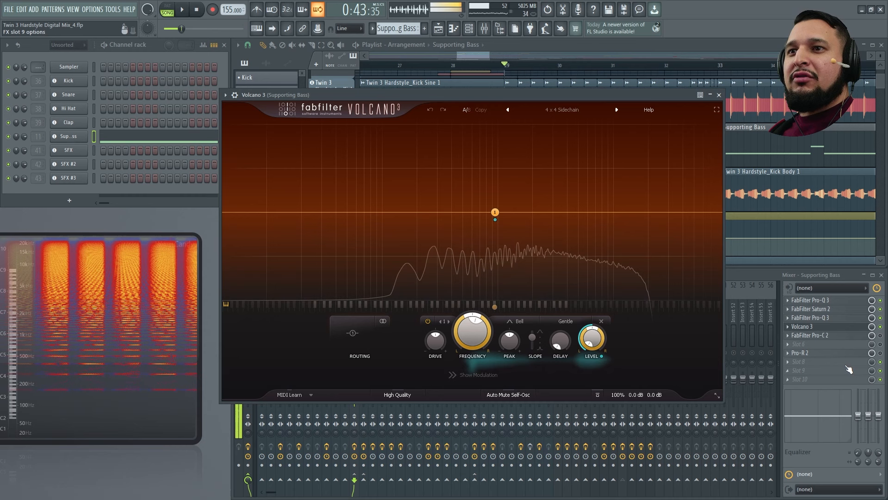
- Open and enable Pro-C 2 on the Supporting Bass insert, checking the Rendered Tok insert's routing while the bass plays
{"action": "left_click", "coordinate": [836, 337]}
{"action": "left_click", "coordinate": [880, 336]}
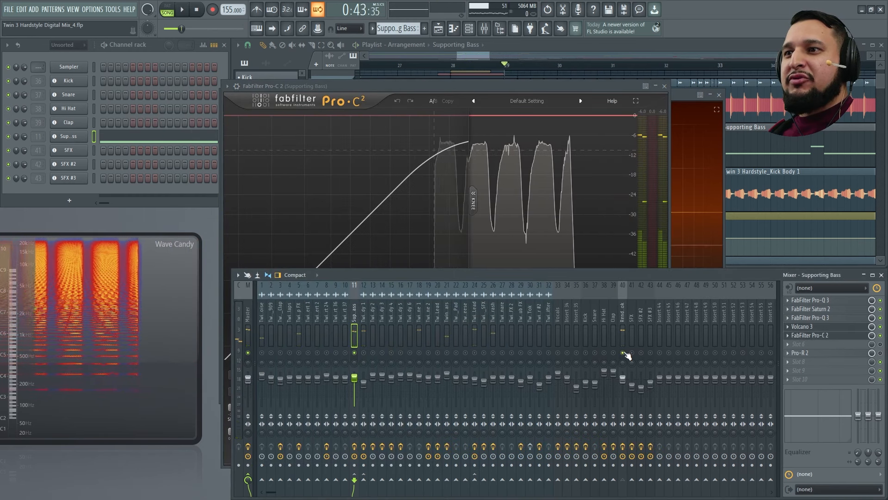
{"action": "left_click", "coordinate": [623, 329]}
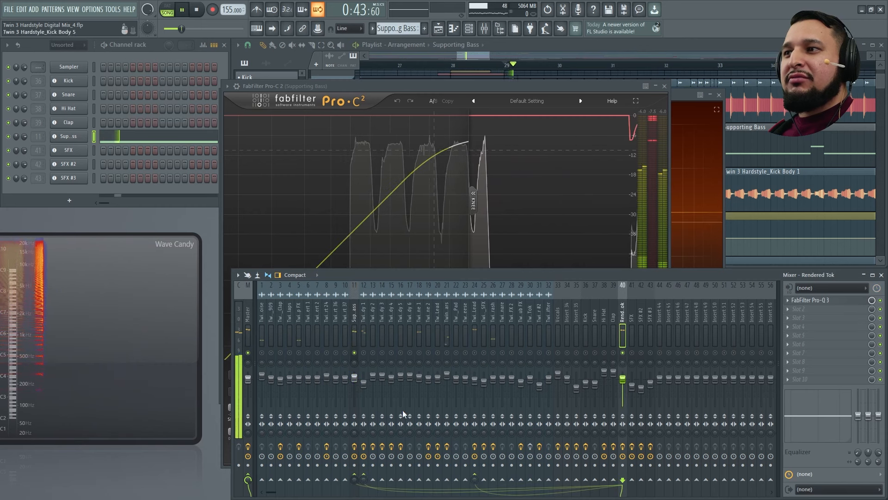
{"action": "left_click", "coordinate": [249, 479]}
{"action": "left_click", "coordinate": [356, 309]}
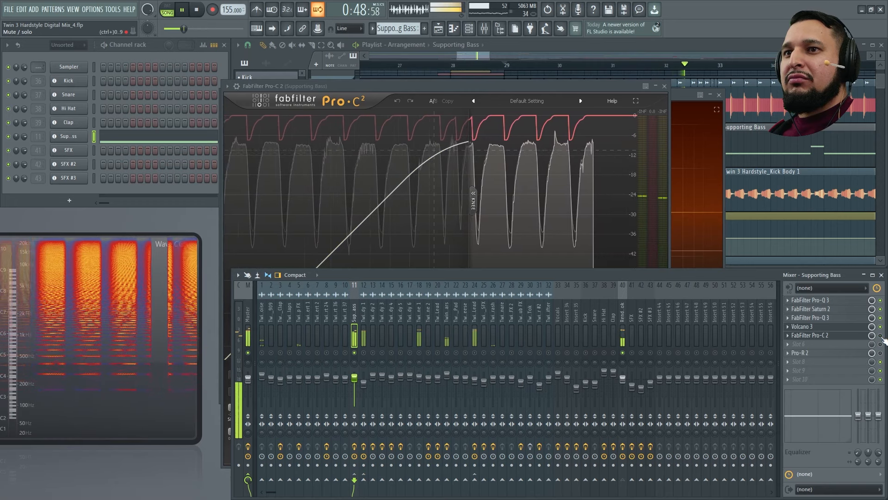
- Bring Pro-C 2 forward and toggle its bypass during playback to compare the bass with and without sidechain compression
{"action": "left_click", "coordinate": [565, 90]}
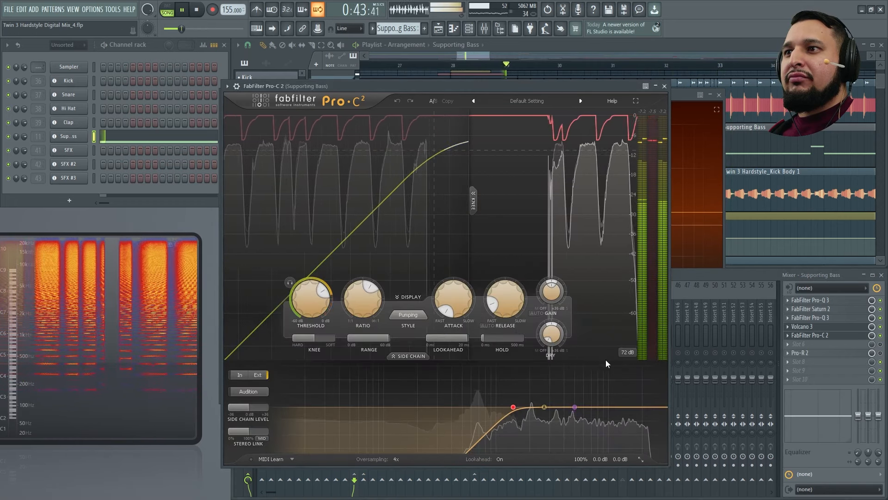
{"action": "left_click", "coordinate": [578, 446]}
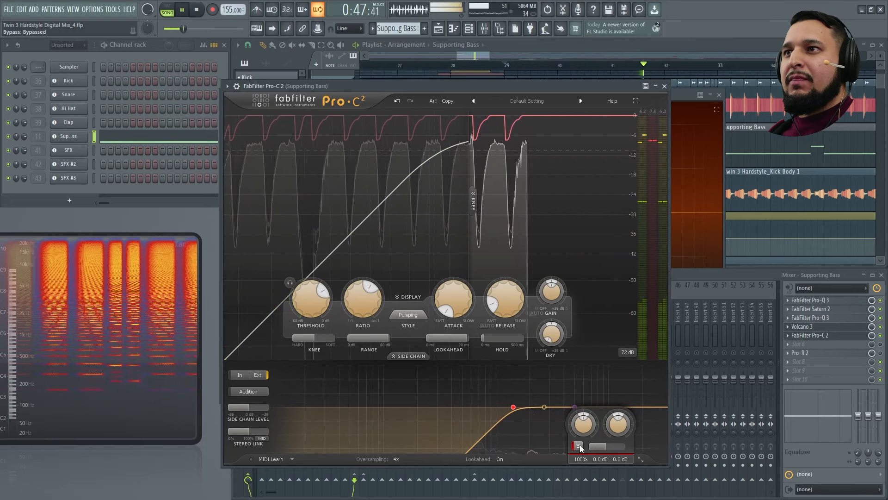
{"action": "left_click", "coordinate": [578, 446]}
{"action": "key", "text": "space"}
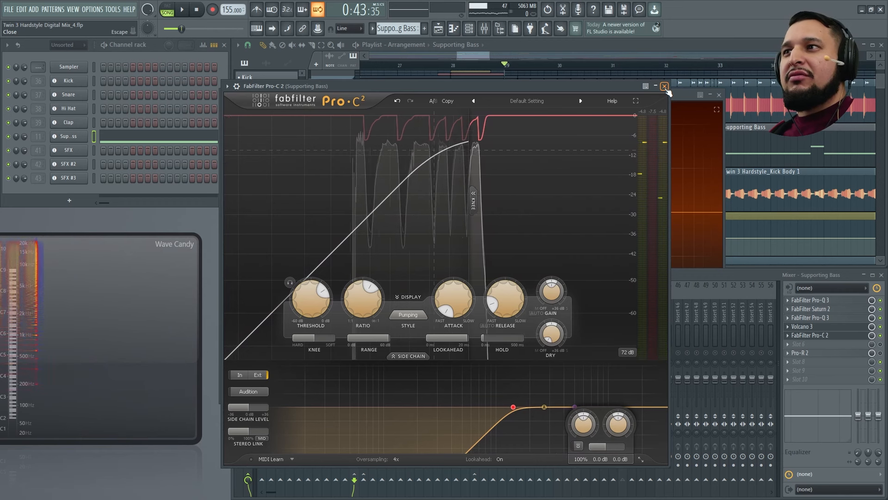
- Open Pro-R 2 on the Supporting Bass insert and play the bass to examine the reverb
{"action": "left_click", "coordinate": [841, 358]}
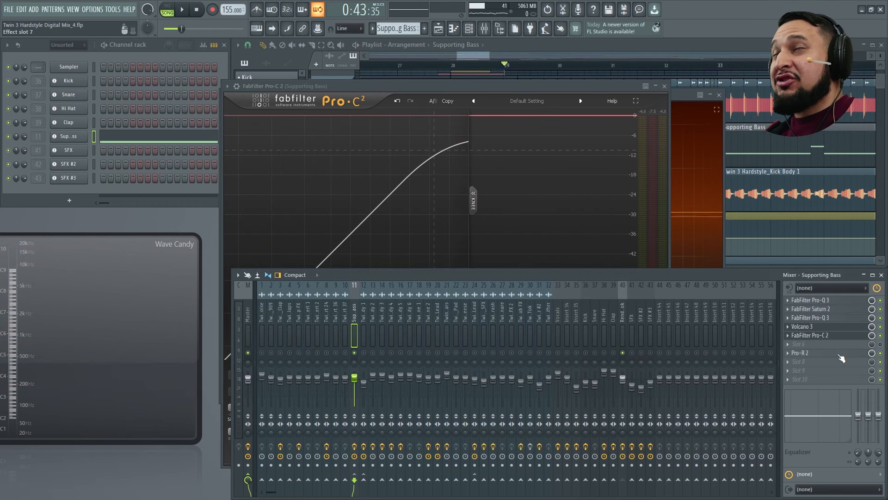
{"action": "left_click", "coordinate": [841, 358]}
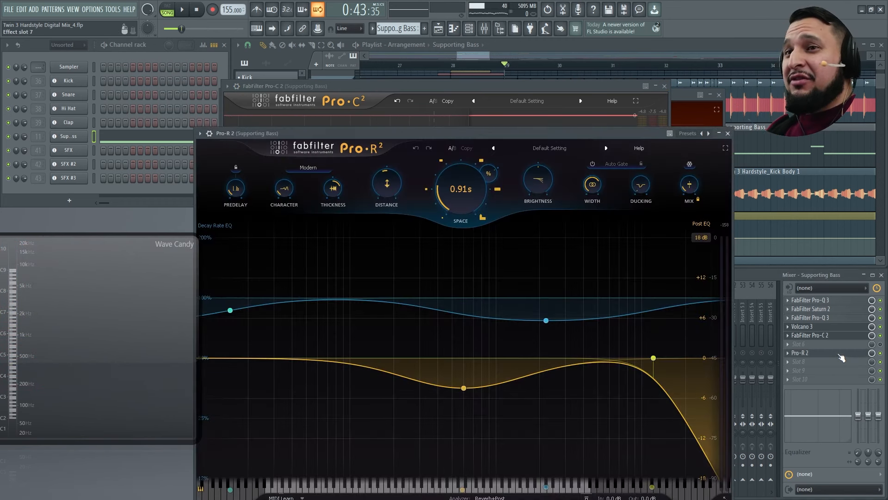
{"action": "key", "text": "space"}
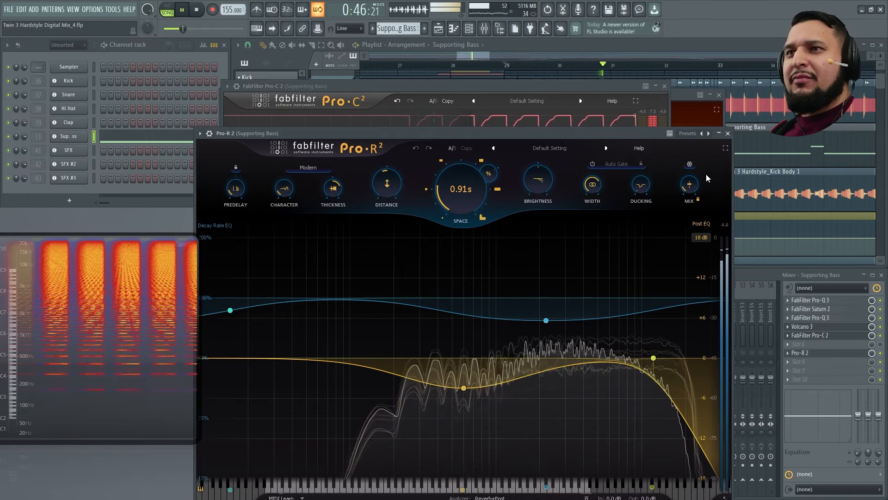
{"action": "key", "text": "space"}
- Close the Pro-R 2, Pro-C 2 and Volcano 3 windows
{"action": "left_click", "coordinate": [728, 133]}
{"action": "left_click", "coordinate": [664, 86]}
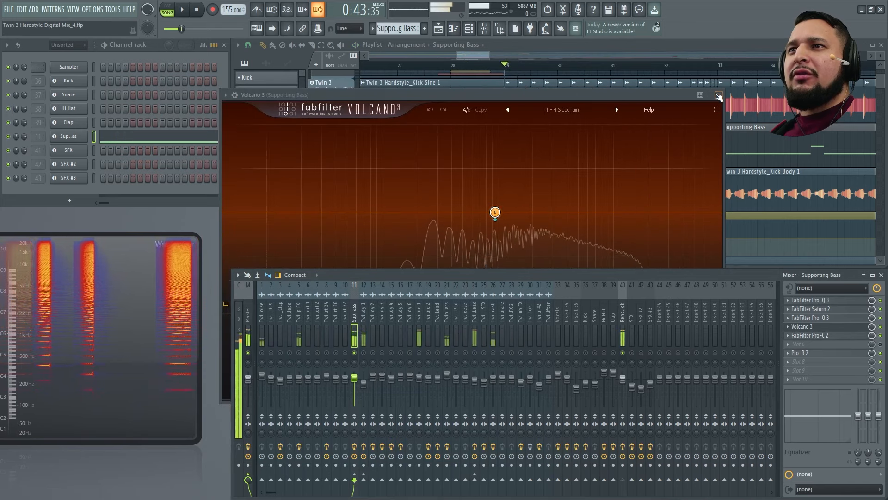
{"action": "left_click", "coordinate": [719, 95]}
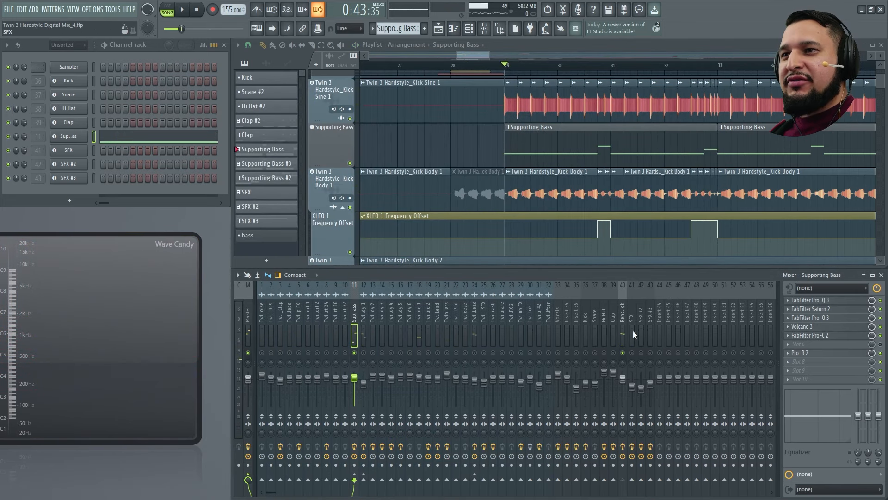
- Play the kick body and sine layers with the Rendered Tok, and unmute the Supporting Bass to compare the mix
{"action": "left_click", "coordinate": [624, 315]}
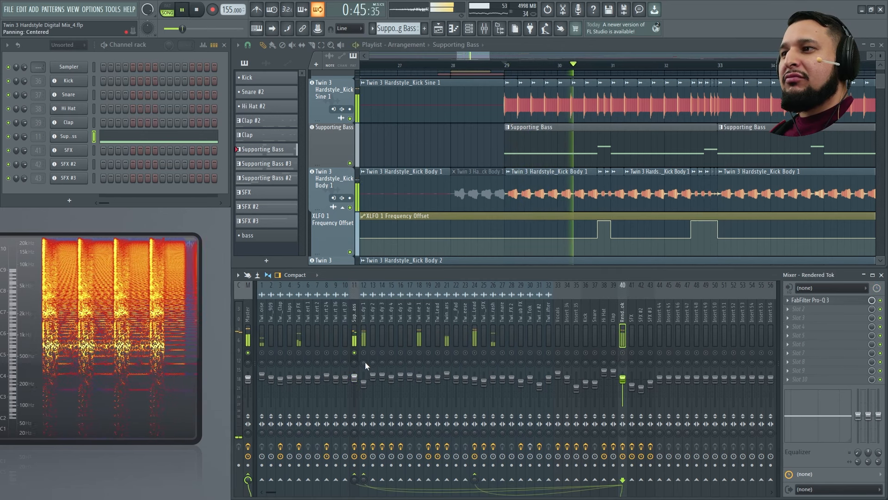
{"action": "key", "text": "space"}
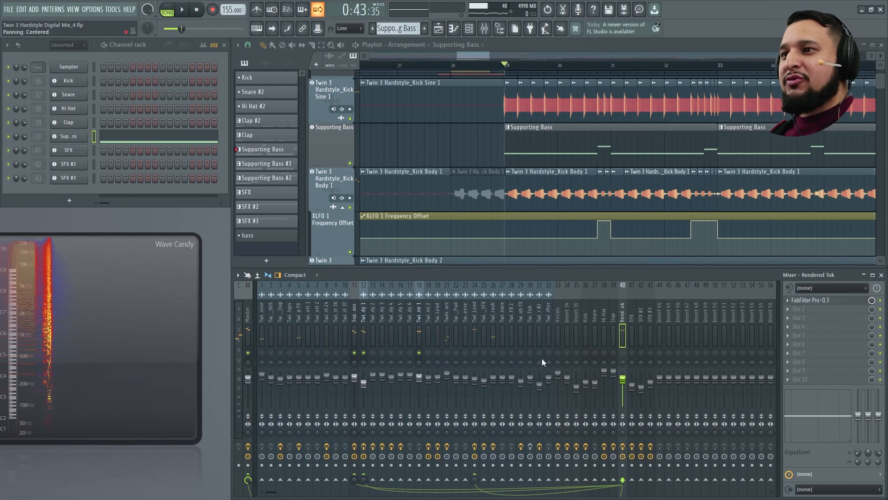
{"action": "key", "text": "space"}
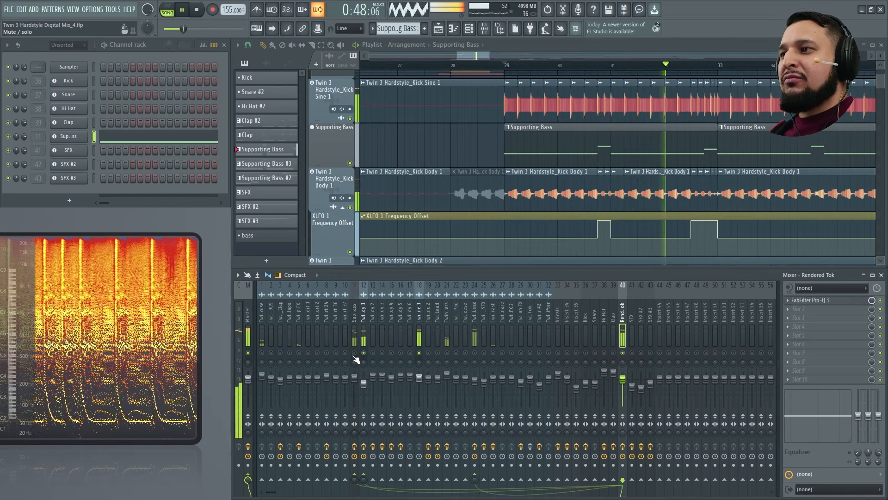
{"action": "left_click", "coordinate": [355, 352]}
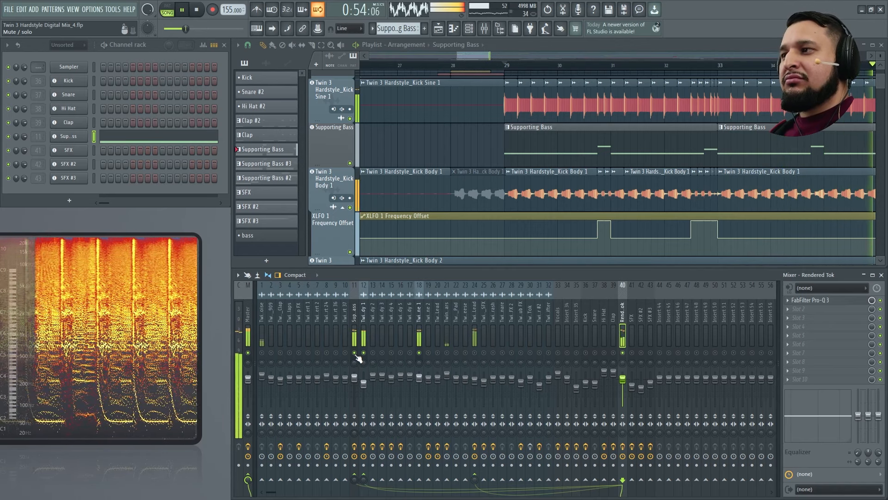
{"action": "key", "text": "space"}
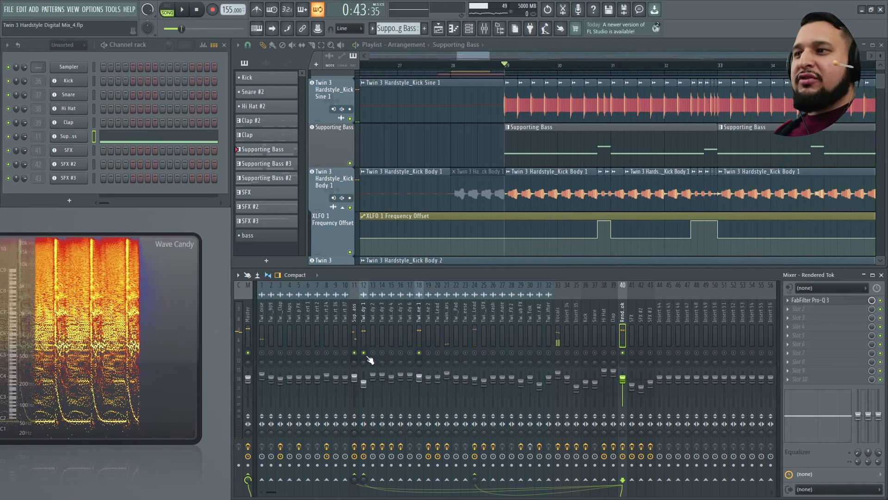
- Add the Scanner Lead insert to the audition and toggle the Supporting Bass mute during playback to compare the mix
{"action": "left_click", "coordinate": [475, 320]}
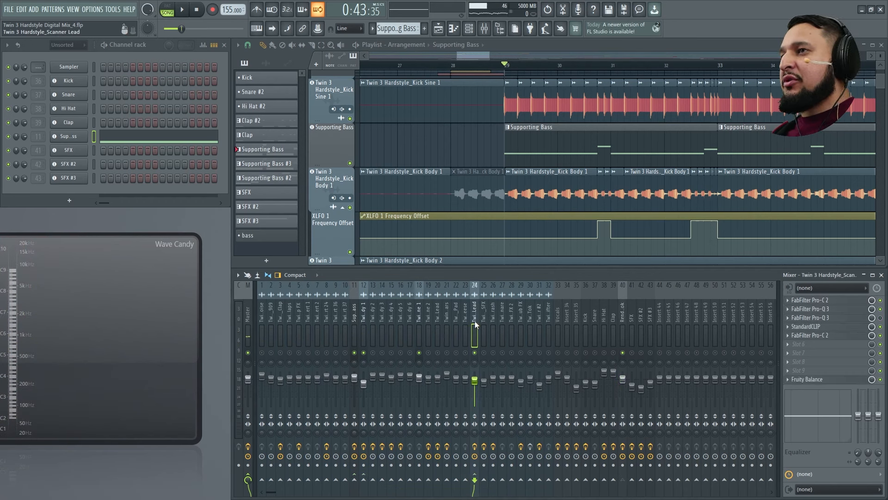
{"action": "key", "text": "space"}
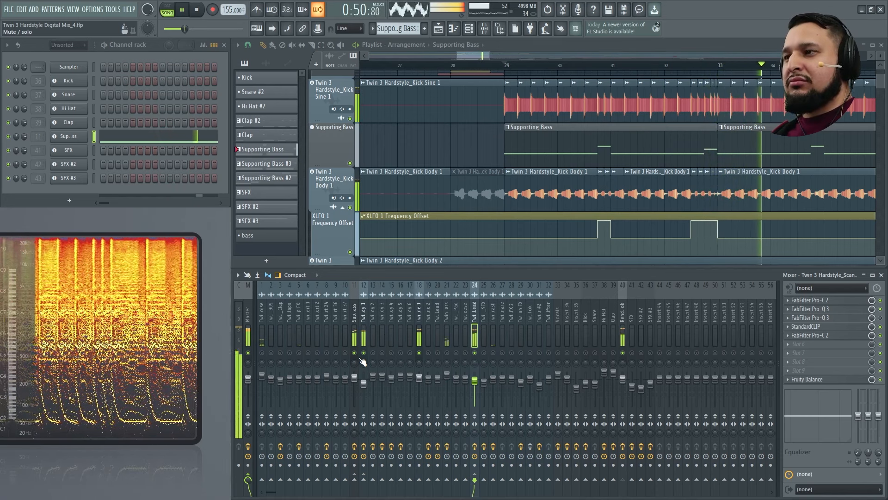
{"action": "left_click", "coordinate": [355, 352]}
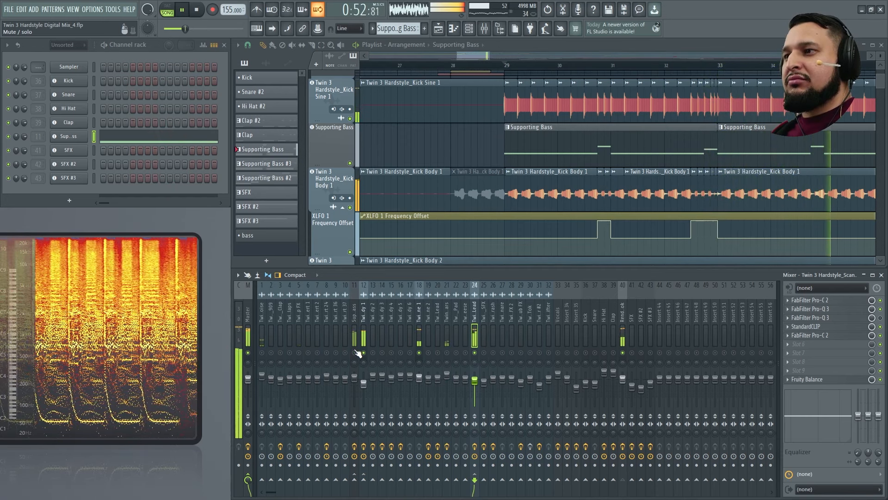
{"action": "left_click", "coordinate": [355, 352]}
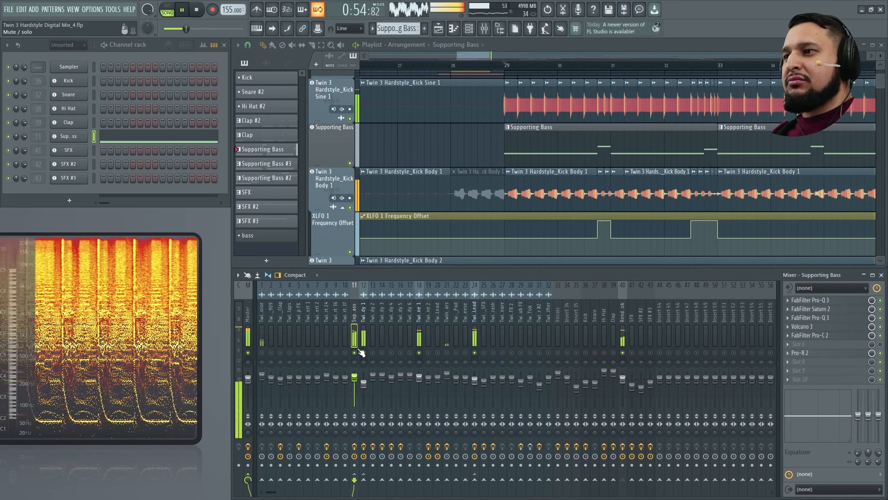
{"action": "key", "text": "space"}
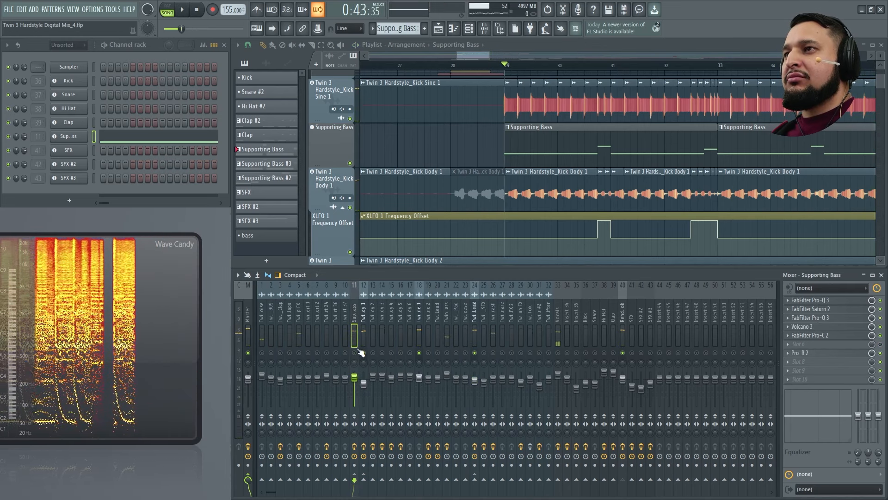
- Replay the kick and lead, bringing the Supporting Bass back in during playback
{"action": "key", "text": "space"}
{"action": "left_click", "coordinate": [354, 353]}
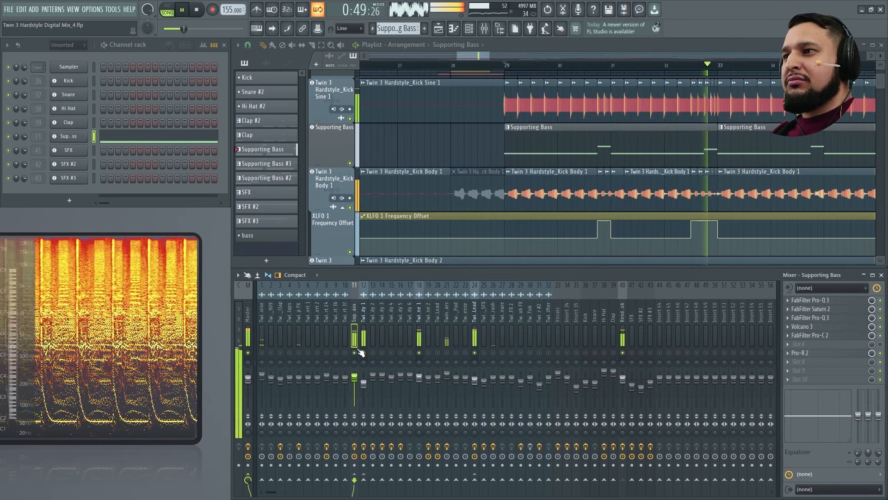
{"action": "key", "text": "space"}
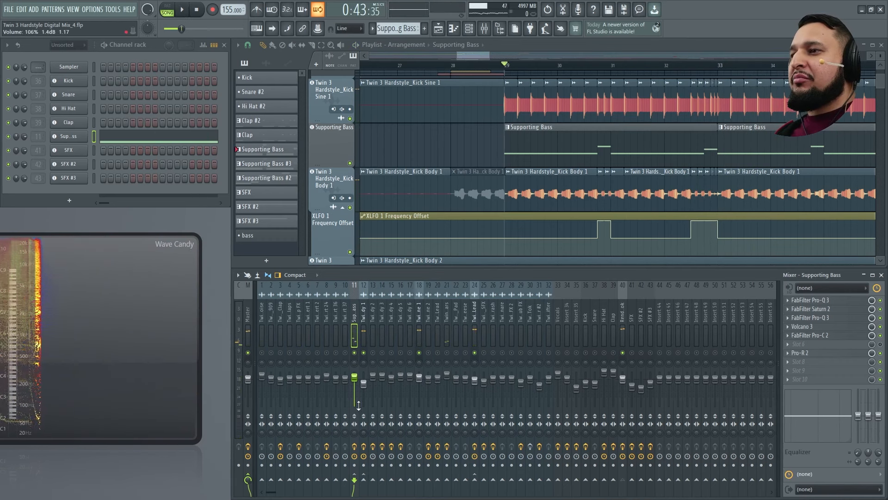
- Try the Supporting Bass fader at 84% (-3.8 dB) in the mix, restore its level, and restart playback
{"action": "left_click_drag", "start_coordinate": [355, 402], "coordinate": [356, 404]}
{"action": "key", "text": "space"}
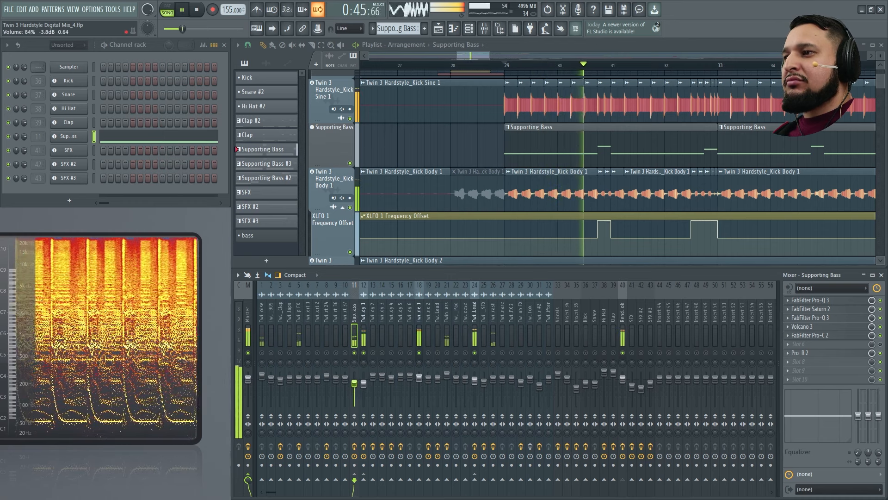
{"action": "left_click_drag", "start_coordinate": [362, 397], "coordinate": [359, 382]}
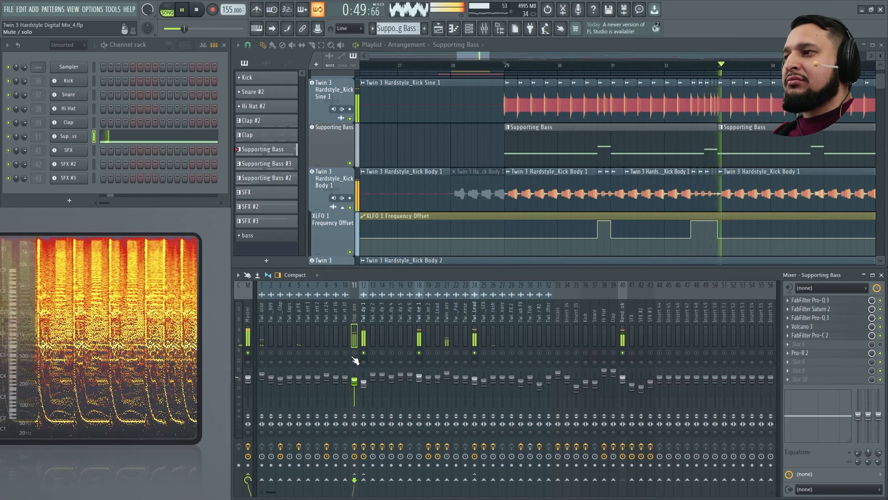
{"action": "key", "text": "space"}
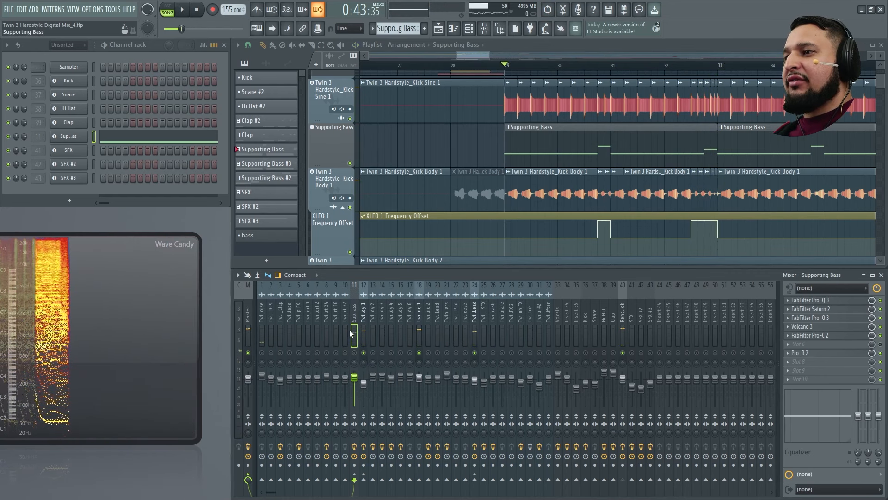
{"action": "key", "text": "space"}
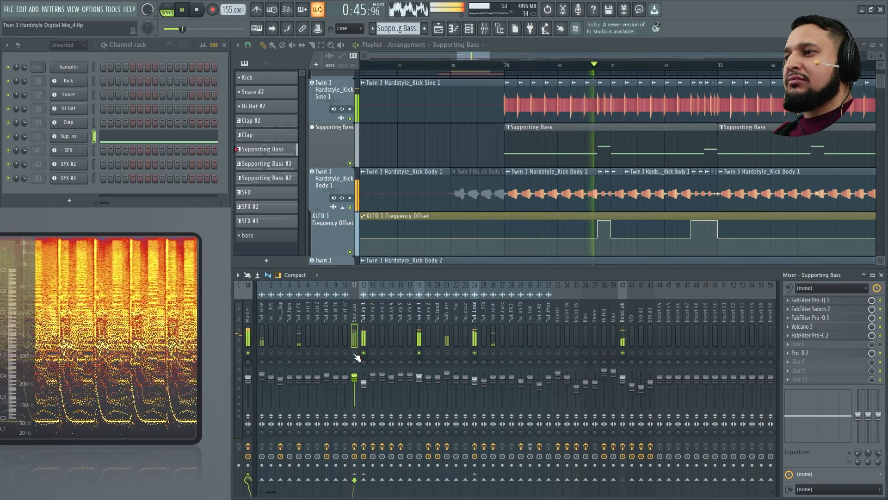
- Unsolo the mixer inserts, play the full mix from bar 29, and save the project
{"action": "key", "text": "space"}
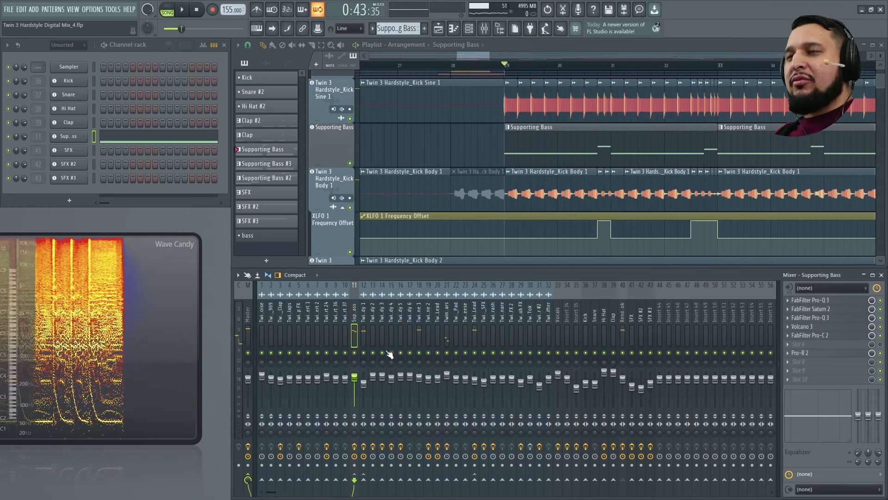
{"action": "key", "text": "space"}
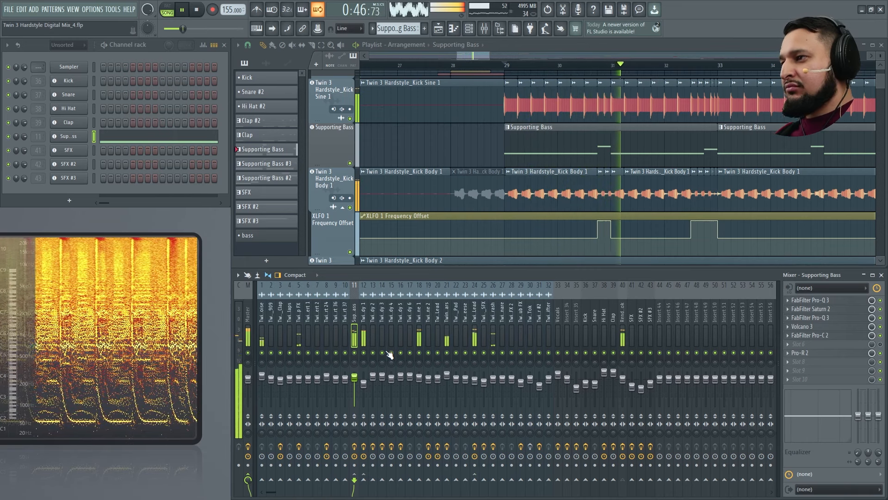
{"action": "key", "text": "ctrl+s"}
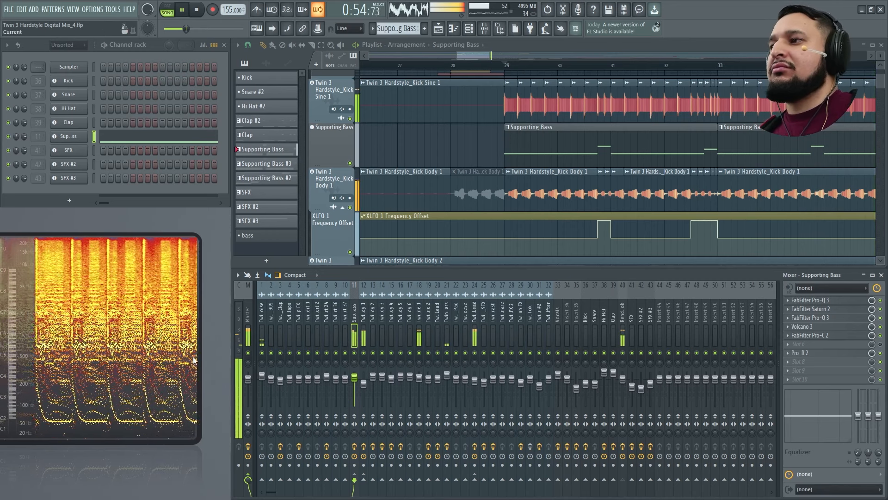
{"action": "left_click", "coordinate": [249, 311]}
{"action": "key", "text": "space"}
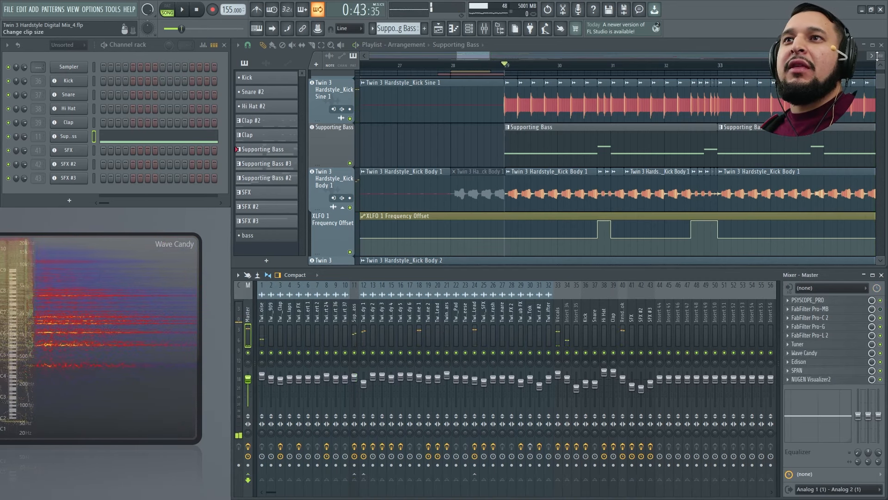
- Solo the Scanner Lead insert, play it, and inspect the EQ curve of the FabFilter Pro-Q 3 in effect slot 2
{"action": "left_click_drag", "start_coordinate": [877, 55], "coordinate": [877, 68]}
{"action": "scroll", "coordinate": [468, 230], "scroll_direction": "down", "scroll_amount": 8}
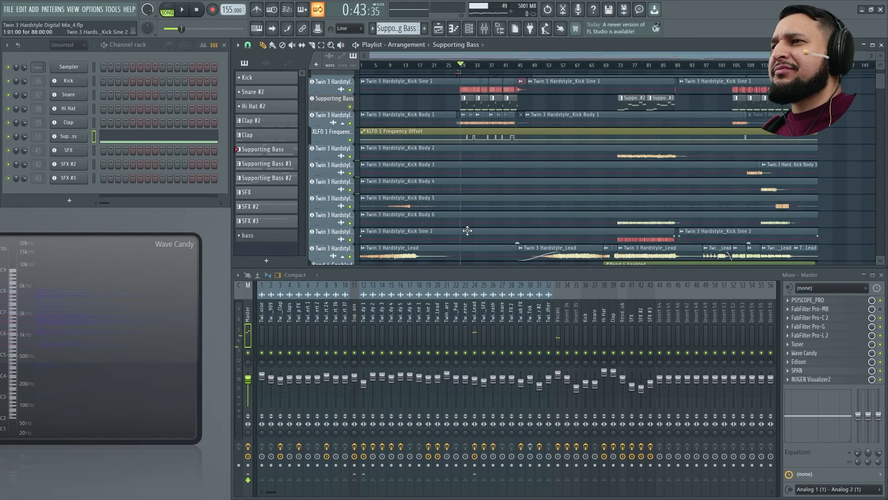
{"action": "scroll", "coordinate": [441, 224], "scroll_direction": "down", "scroll_amount": 14}
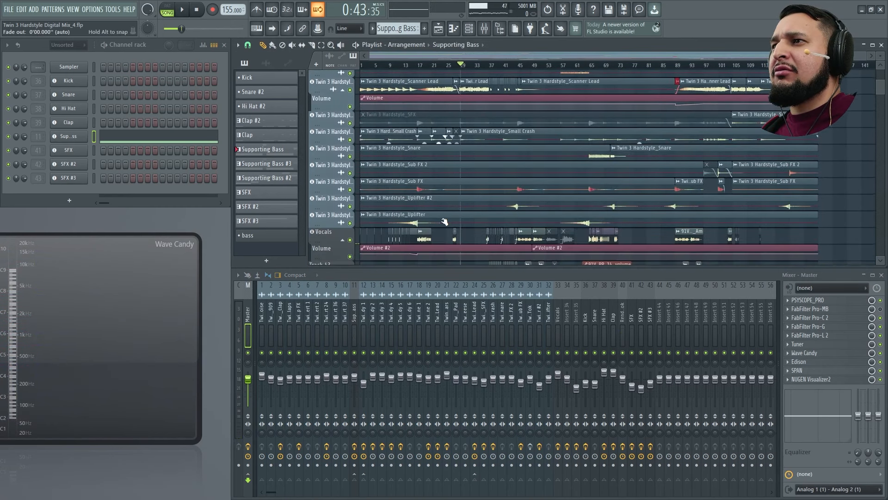
{"action": "scroll", "coordinate": [454, 147], "scroll_direction": "up", "scroll_amount": 2}
{"action": "scroll", "coordinate": [454, 146], "scroll_direction": "up", "scroll_amount": 3}
{"action": "left_click", "coordinate": [417, 324]}
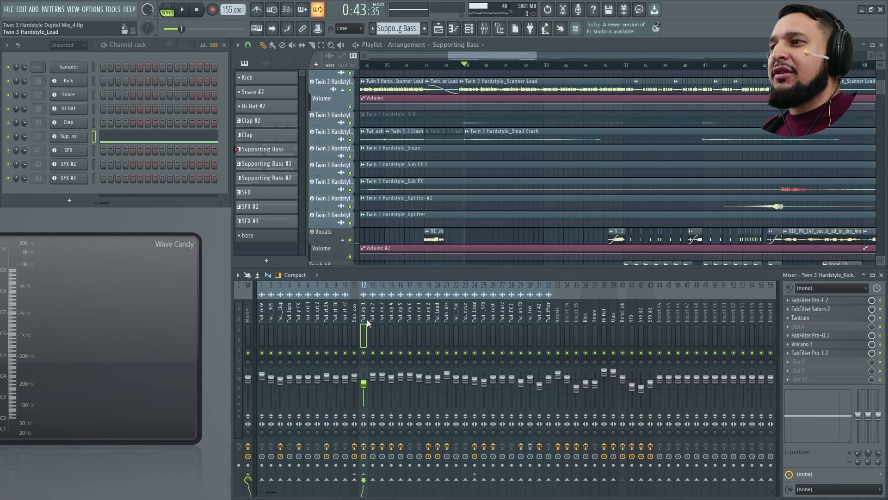
{"action": "left_click", "coordinate": [438, 334]}
{"action": "key", "text": "space"}
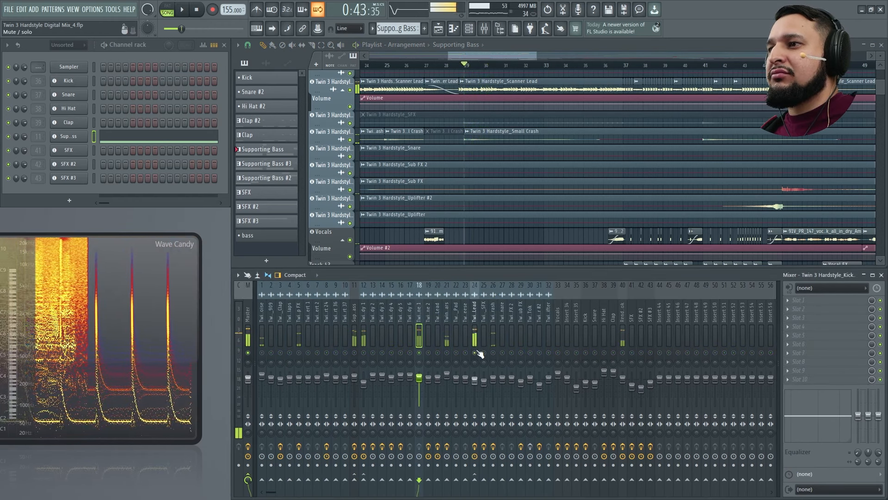
{"action": "left_click", "coordinate": [474, 322]}
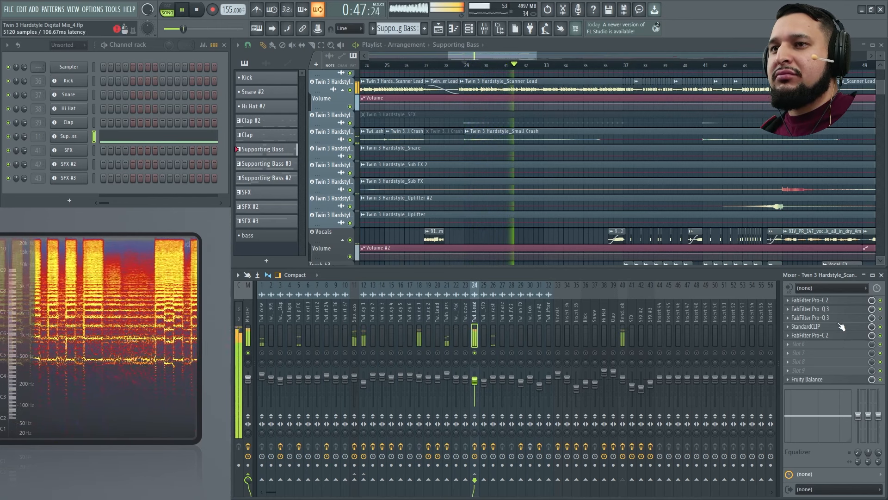
{"action": "left_click", "coordinate": [830, 313]}
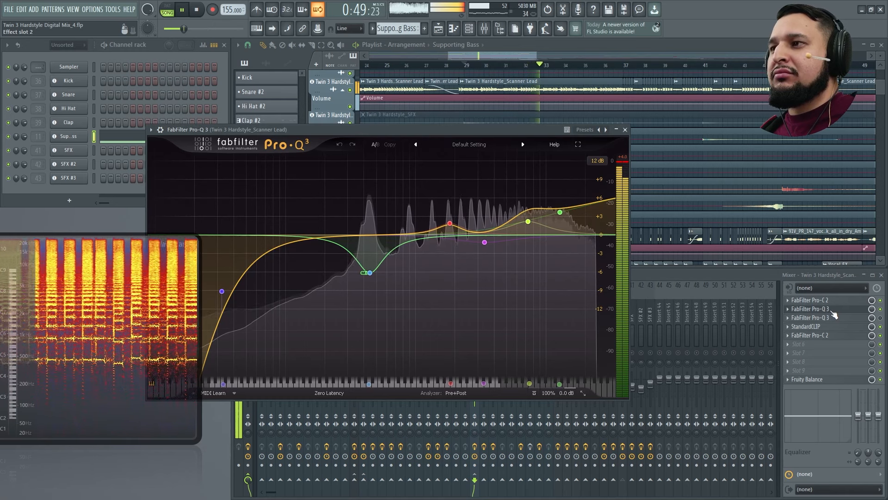
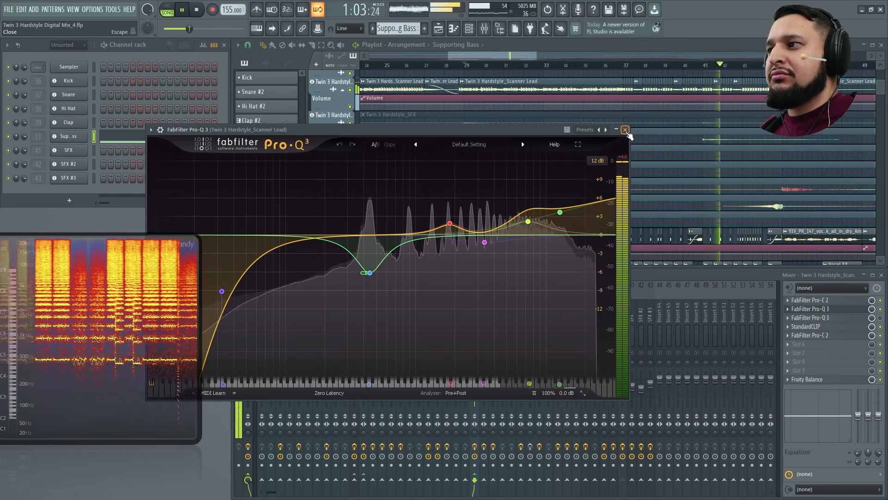
{"action": "left_click", "coordinate": [626, 130]}
- Audition the sustained Scanner Lead clip in bar 39, replaying it from the clip's start
{"action": "scroll", "coordinate": [679, 111], "scroll_direction": "up", "scroll_amount": 2}
{"action": "scroll", "coordinate": [678, 111], "scroll_direction": "up", "scroll_amount": 2}
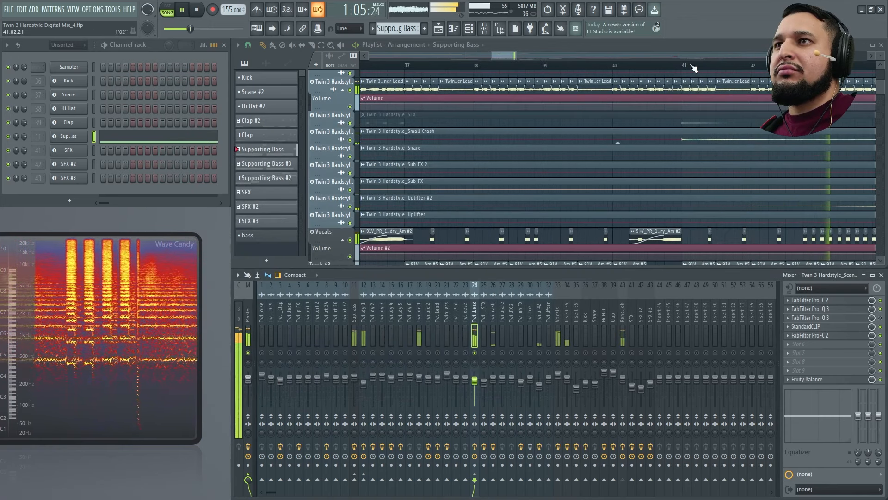
{"action": "left_click", "coordinate": [476, 68]}
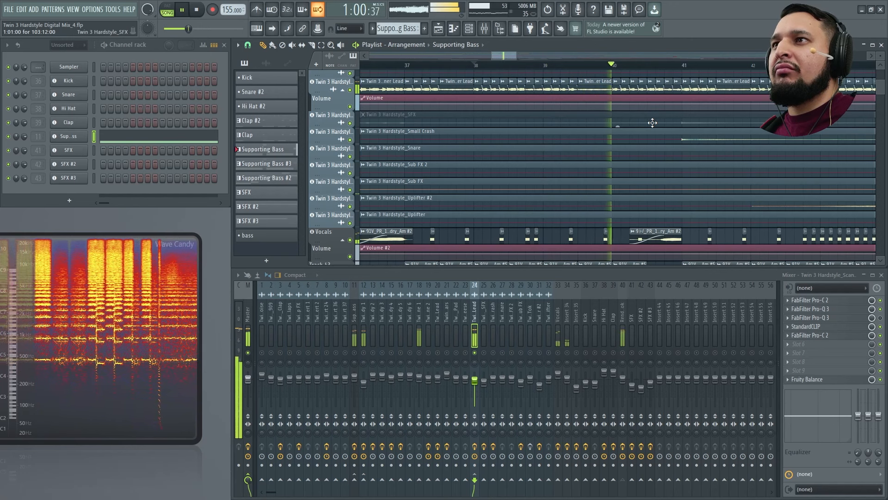
{"action": "key", "text": "space"}
{"action": "scroll", "coordinate": [635, 74], "scroll_direction": "up", "scroll_amount": 5}
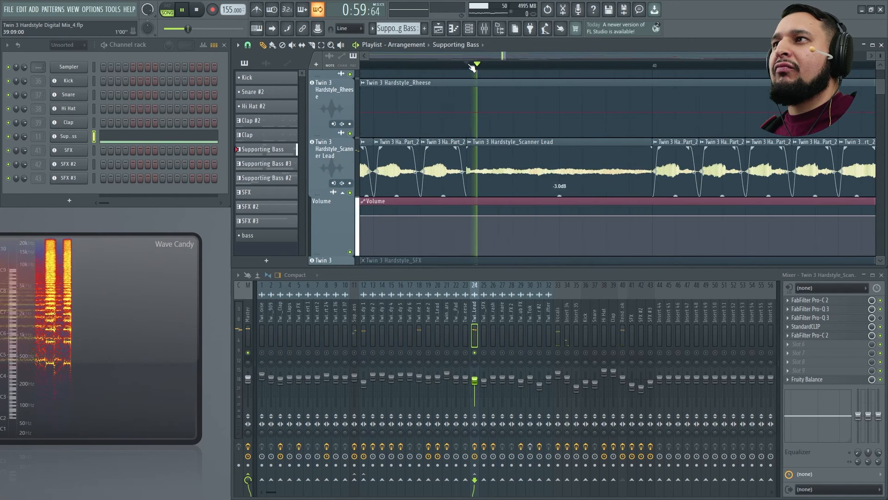
{"action": "key", "text": "space"}
{"action": "key", "text": "space"}
{"action": "key", "text": "space"}
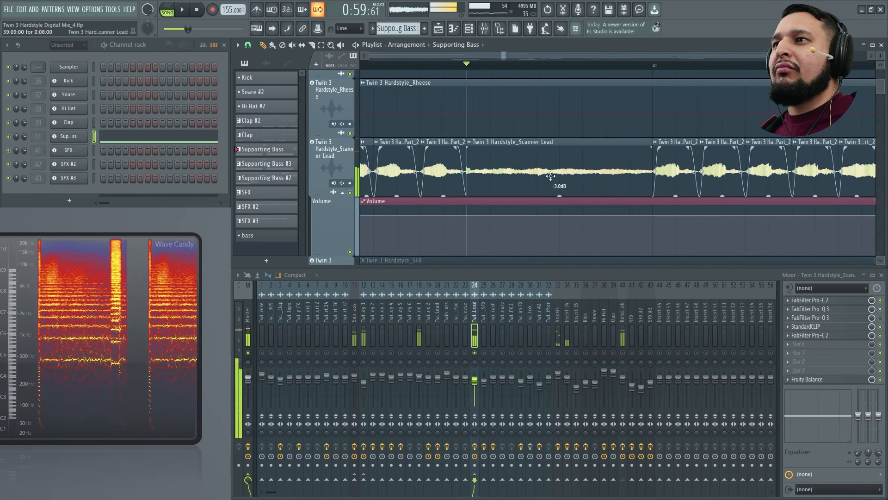
{"action": "left_click", "coordinate": [546, 172]}
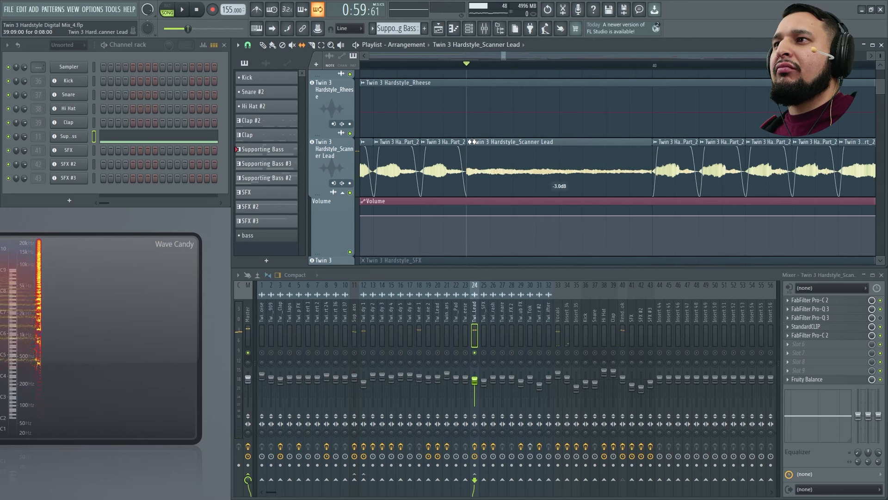
{"action": "key", "text": "space"}
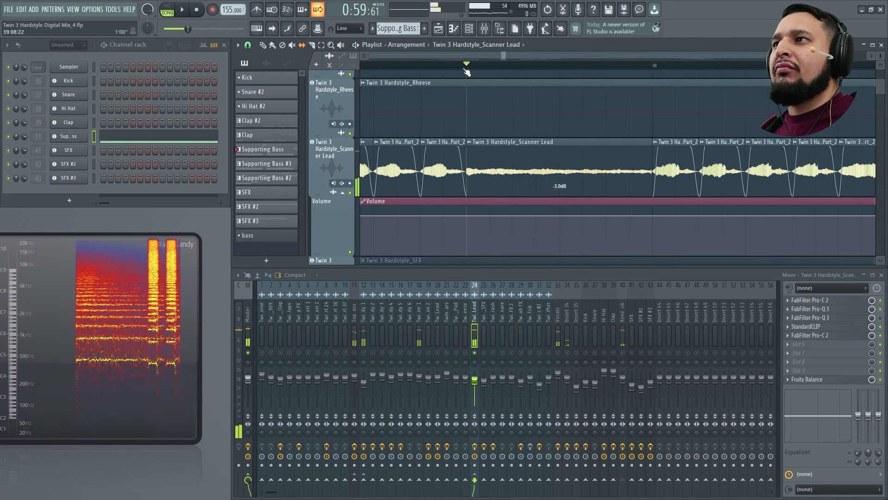
- Replay the soloed Scanner Lead from just before the sustained clip in bar 39 and examine its -3.0 dB clips
{"action": "left_click_drag", "start_coordinate": [466, 72], "coordinate": [325, 70]}
{"action": "key", "text": "space"}
{"action": "scroll", "coordinate": [342, 161], "scroll_direction": "down", "scroll_amount": 5}
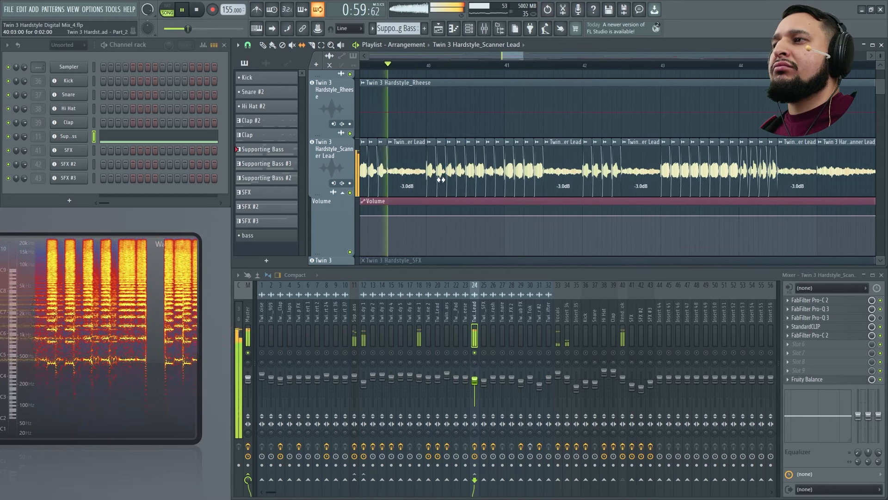
{"action": "key", "text": "space"}
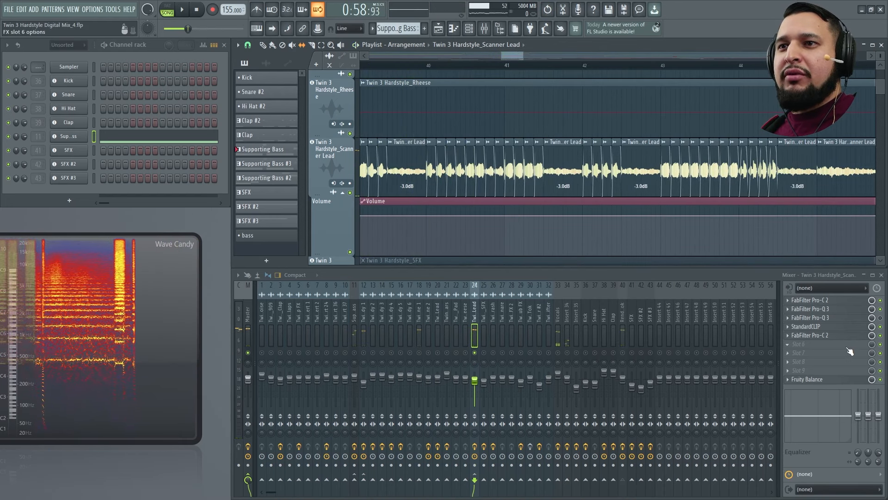
{"action": "key", "text": "space"}
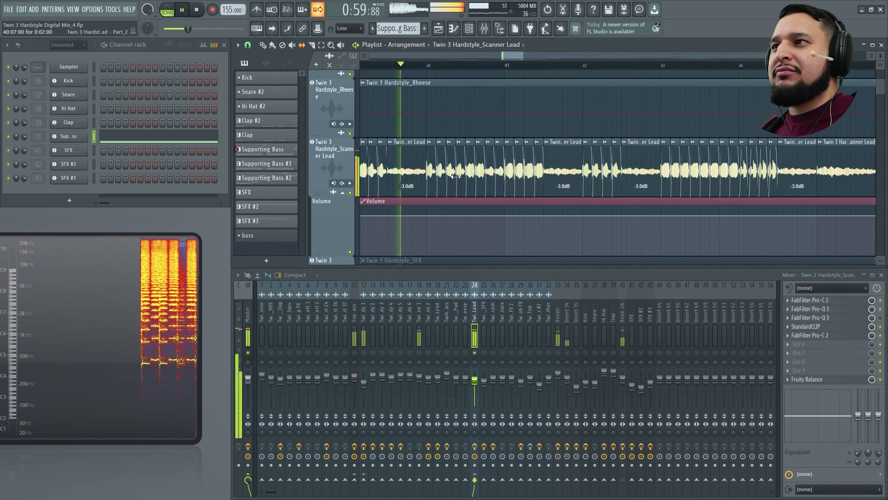
{"action": "scroll", "coordinate": [396, 197], "scroll_direction": "up", "scroll_amount": 6}
{"action": "scroll", "coordinate": [408, 193], "scroll_direction": "down", "scroll_amount": 7}
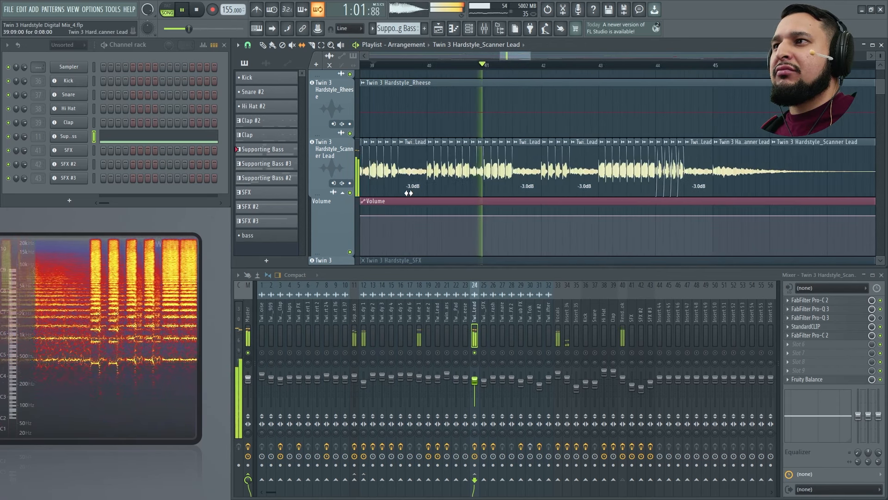
{"action": "scroll", "coordinate": [408, 195], "scroll_direction": "down", "scroll_amount": 6}
{"action": "scroll", "coordinate": [385, 203], "scroll_direction": "up", "scroll_amount": 8}
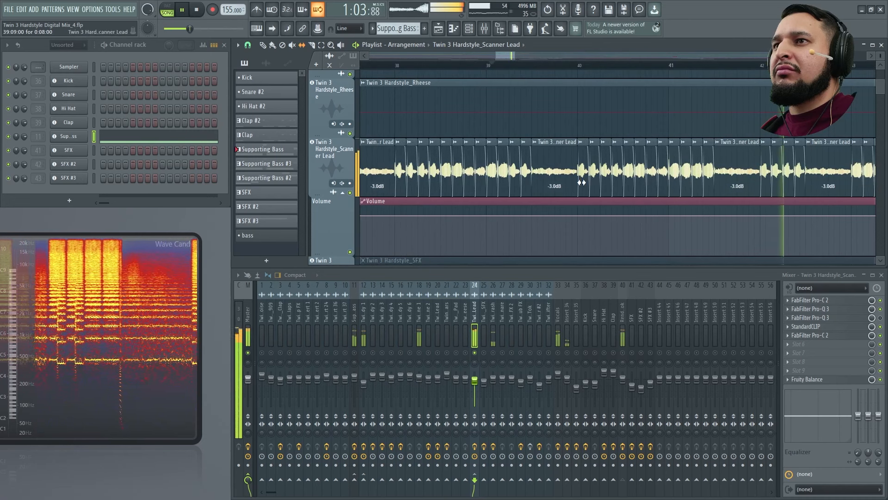
- Select the -3.0 dB Scanner Lead clips from bar 37 onward, audition the passage, and save the project
{"action": "scroll", "coordinate": [582, 182], "scroll_direction": "down", "scroll_amount": 4}
{"action": "key", "text": "space"}
{"action": "left_click", "coordinate": [484, 159]}
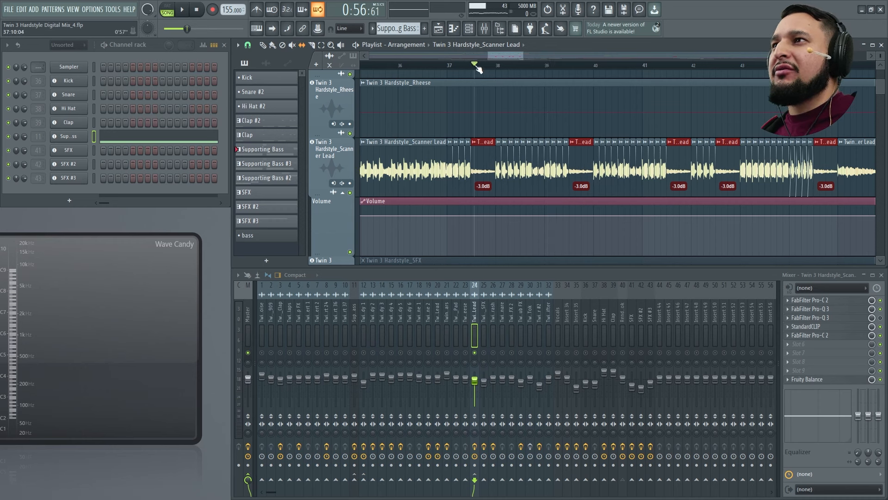
{"action": "key", "text": "space"}
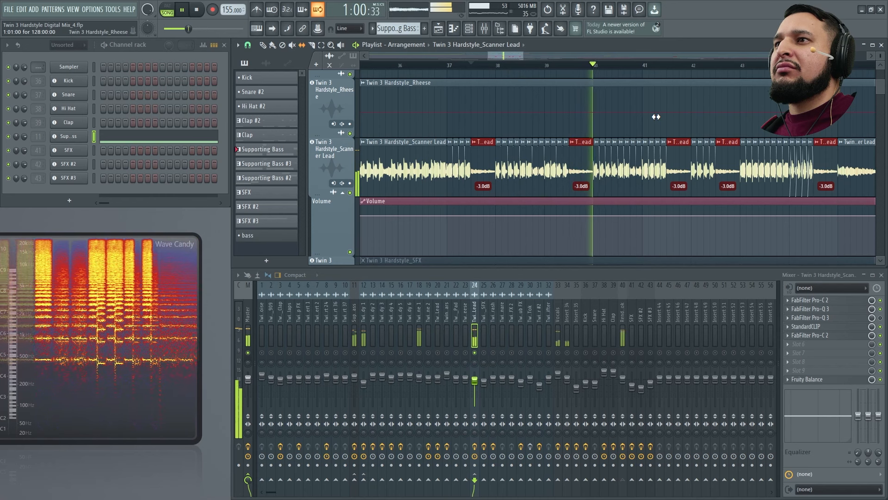
{"action": "key", "text": "space"}
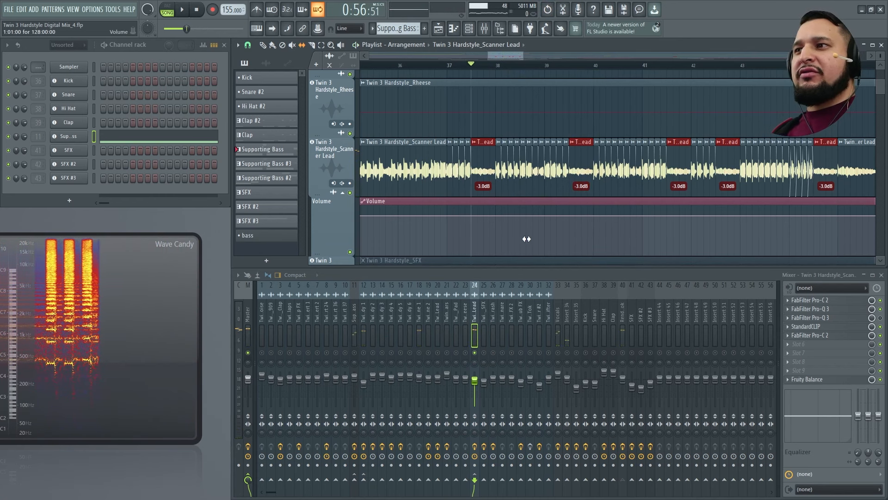
{"action": "key", "text": "ctrl+s"}
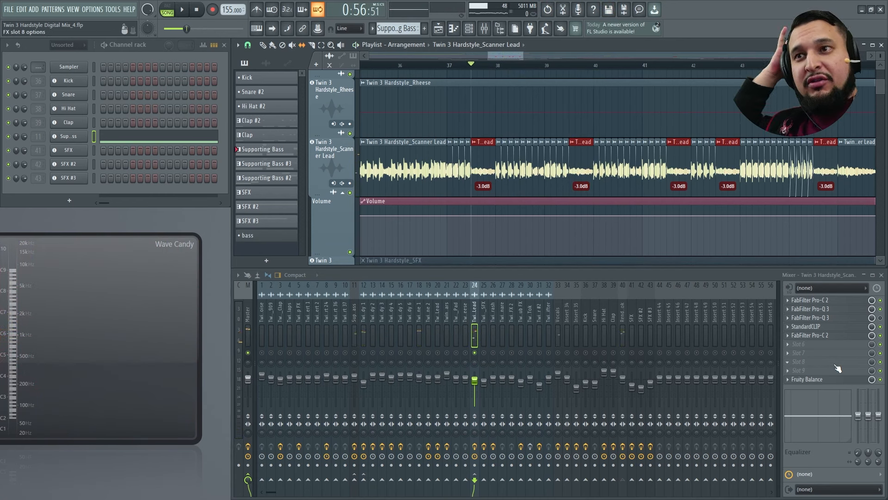
- Add a FabFilter Pro-Q 3 to effect slot 8 of the Scanner Lead insert and reposition its window over the playlist
{"action": "key", "text": "F8"}
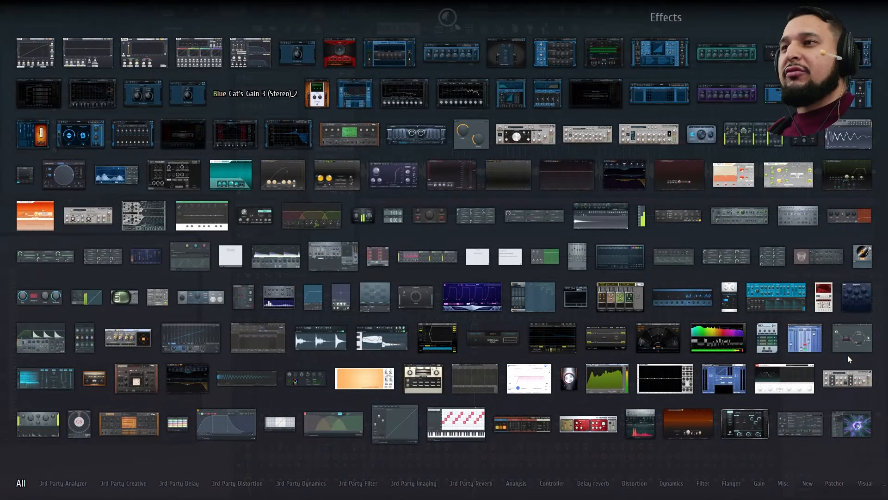
{"action": "left_click", "coordinate": [566, 171]}
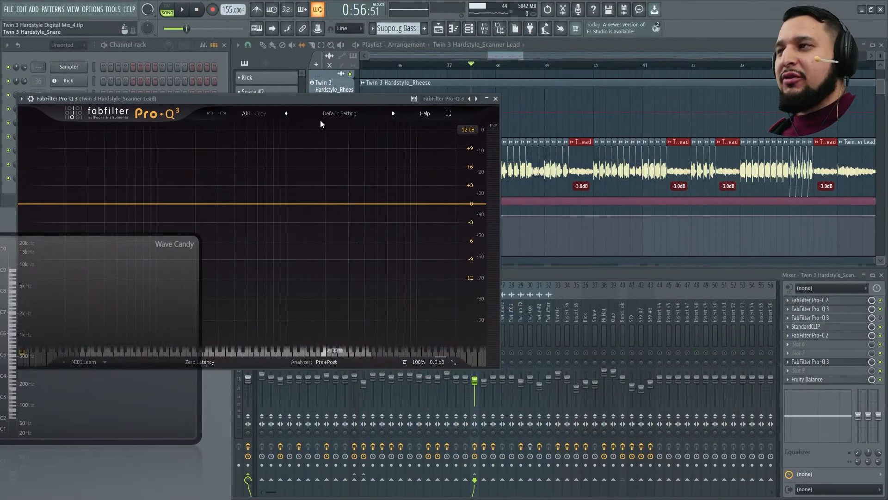
{"action": "left_click_drag", "start_coordinate": [303, 99], "coordinate": [567, 93]}
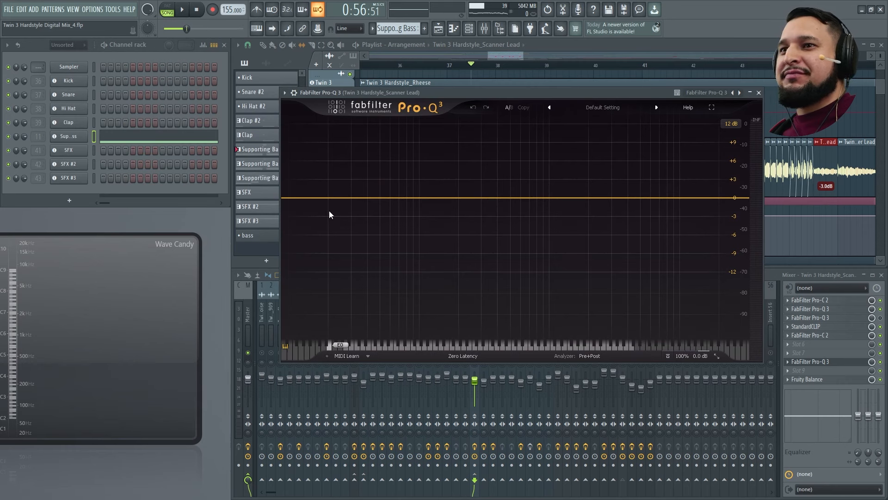
- Try a 30 dB/oct low cut at 246.76 Hz with Q 0.387 on the playing Scanner Lead, and remove the band
{"action": "left_click", "coordinate": [301, 198]}
{"action": "key", "text": "space"}
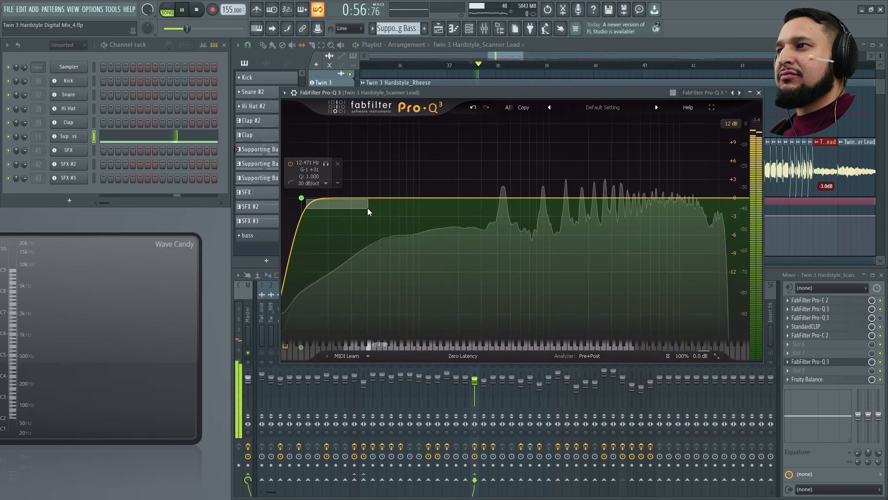
{"action": "left_click_drag", "start_coordinate": [306, 200], "coordinate": [470, 246]}
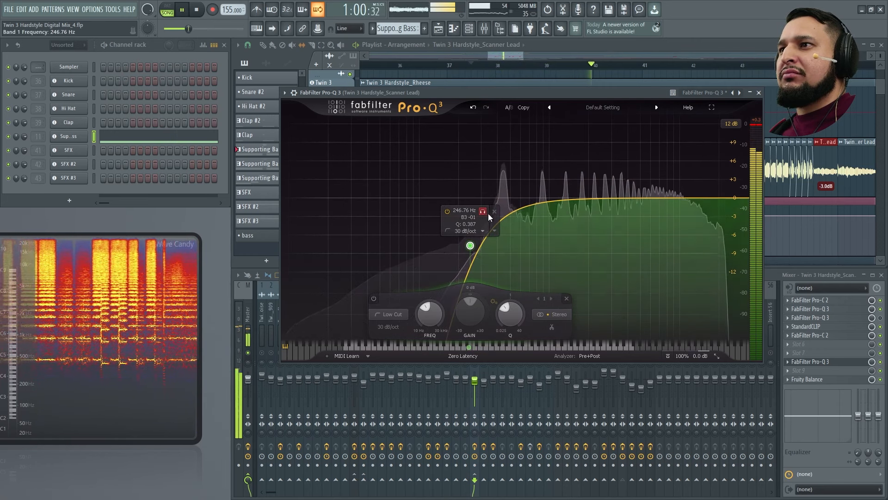
{"action": "left_click", "coordinate": [494, 211]}
{"action": "left_click", "coordinate": [759, 93]}
{"action": "key", "text": "space"}
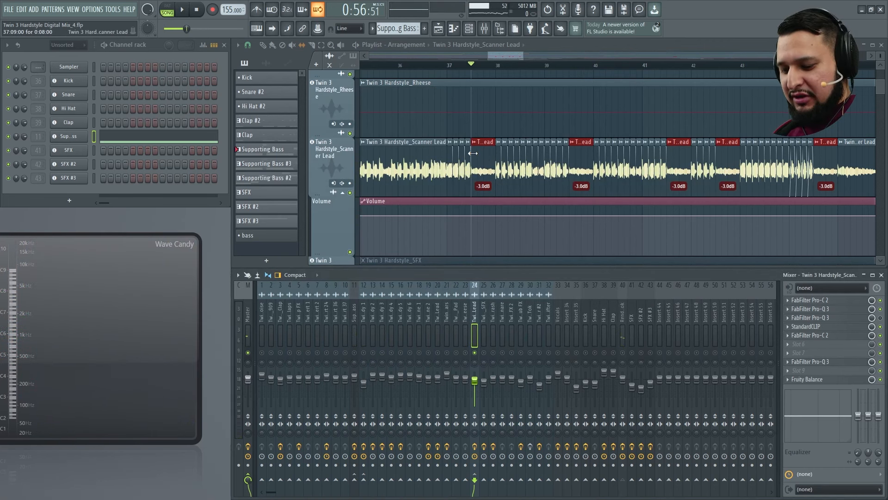
- Open the Scanner Lead audio clip's channel settings over the playlist and disable Remove DC offset
{"action": "scroll", "coordinate": [533, 133], "scroll_direction": "down", "scroll_amount": 5}
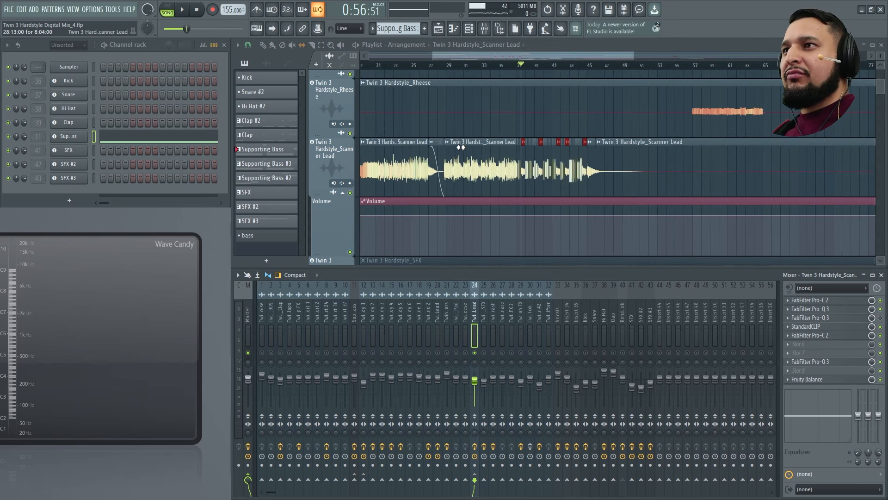
{"action": "scroll", "coordinate": [495, 202], "scroll_direction": "down", "scroll_amount": 2}
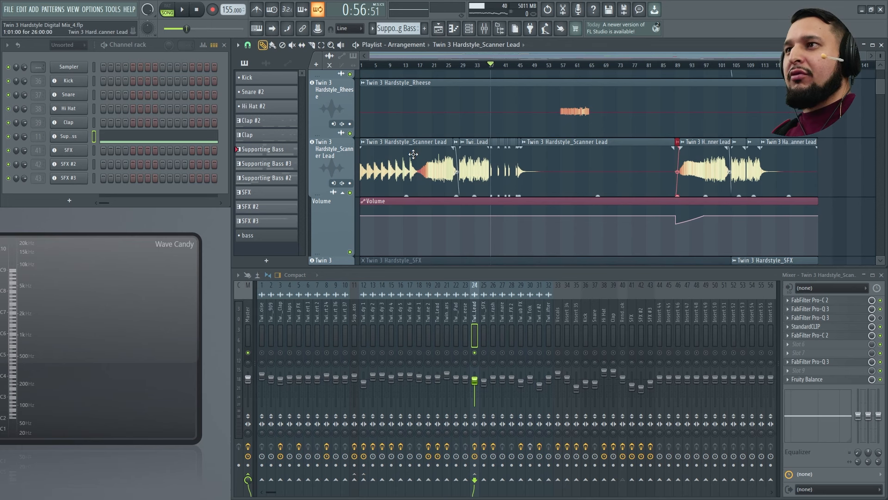
{"action": "double_click", "coordinate": [413, 154]}
{"action": "left_click_drag", "start_coordinate": [213, 173], "coordinate": [483, 159]}
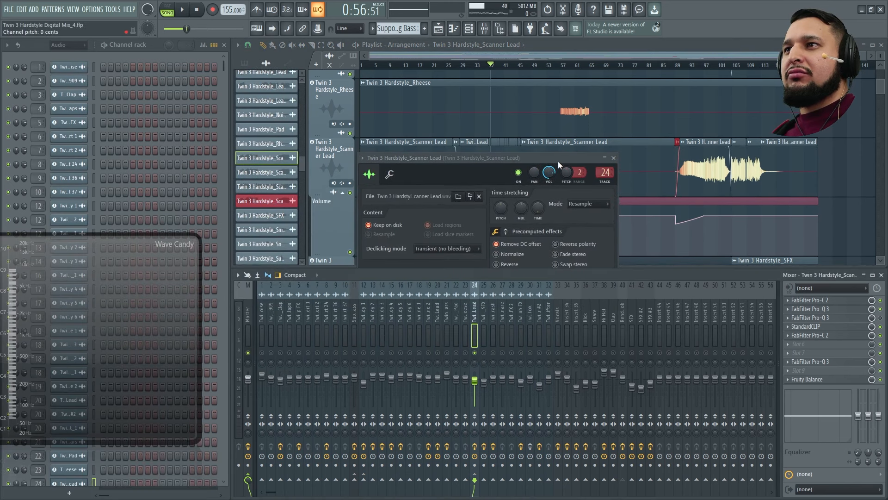
{"action": "left_click_drag", "start_coordinate": [561, 160], "coordinate": [454, 146]}
{"action": "right_click", "coordinate": [496, 158]}
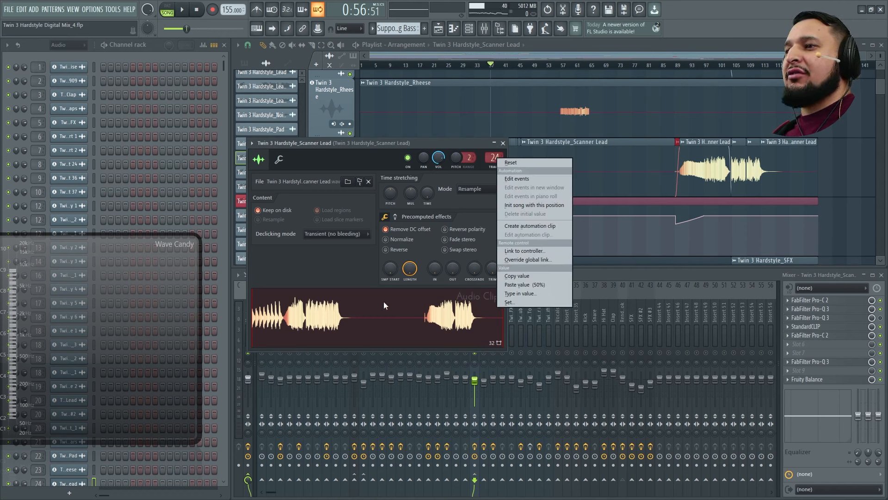
{"action": "left_click", "coordinate": [395, 233]}
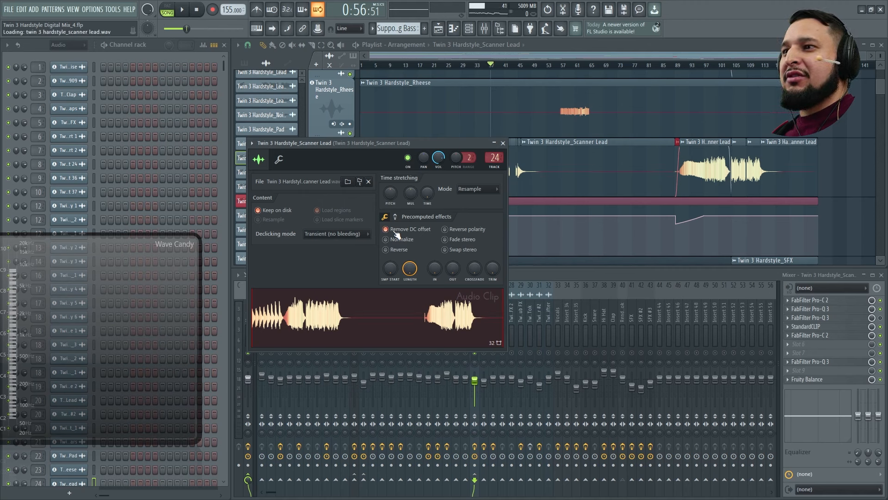
- Load the Scanner Lead sample into the Edison audio editor and examine its first swell and rhythmic section
{"action": "left_click", "coordinate": [399, 313]}
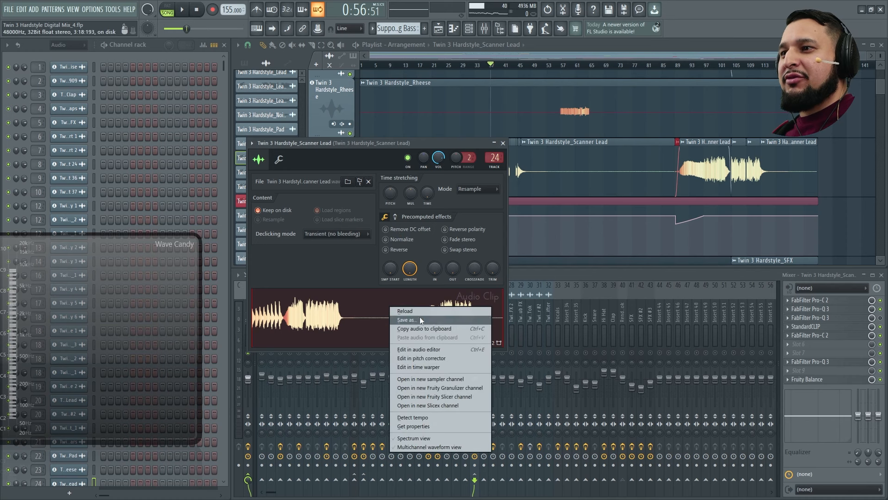
{"action": "left_click", "coordinate": [424, 351]}
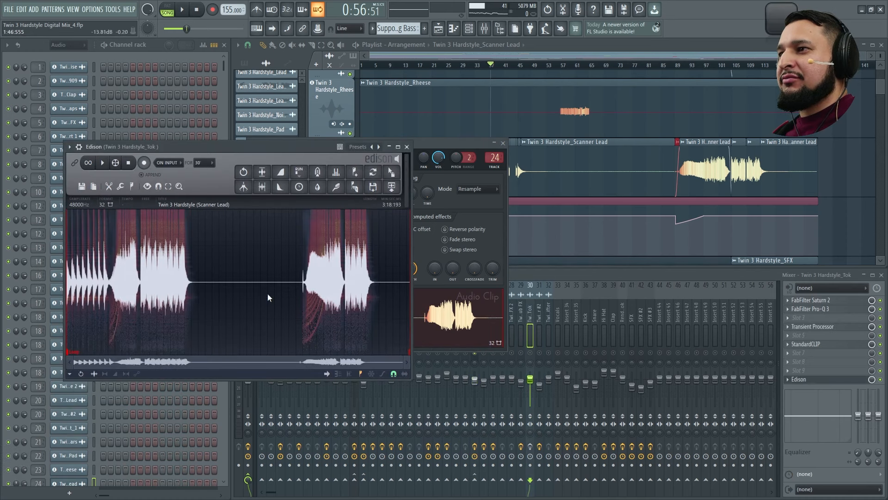
{"action": "left_click_drag", "start_coordinate": [110, 284], "coordinate": [156, 280]}
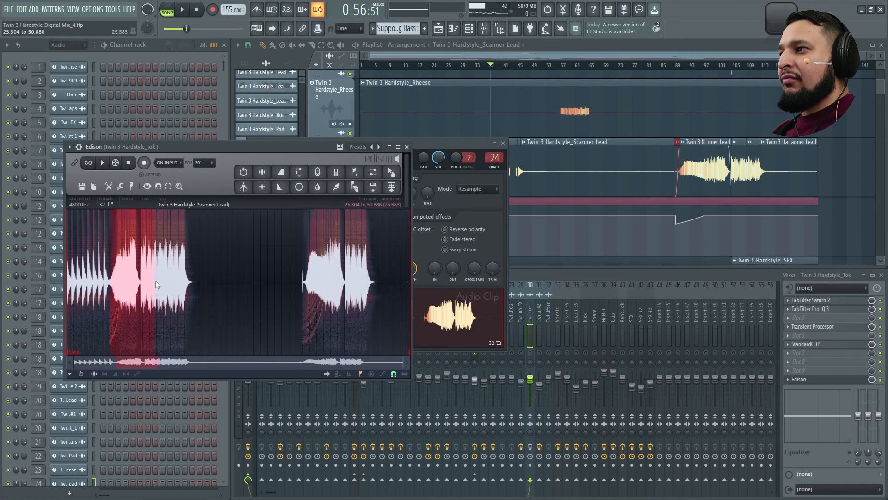
{"action": "scroll", "coordinate": [111, 285], "scroll_direction": "up", "scroll_amount": 5}
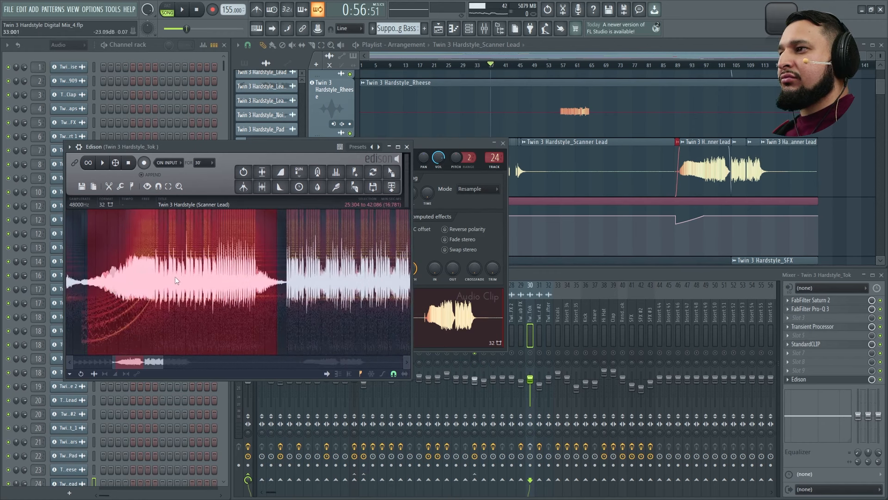
{"action": "scroll", "coordinate": [290, 279], "scroll_direction": "down", "scroll_amount": 6}
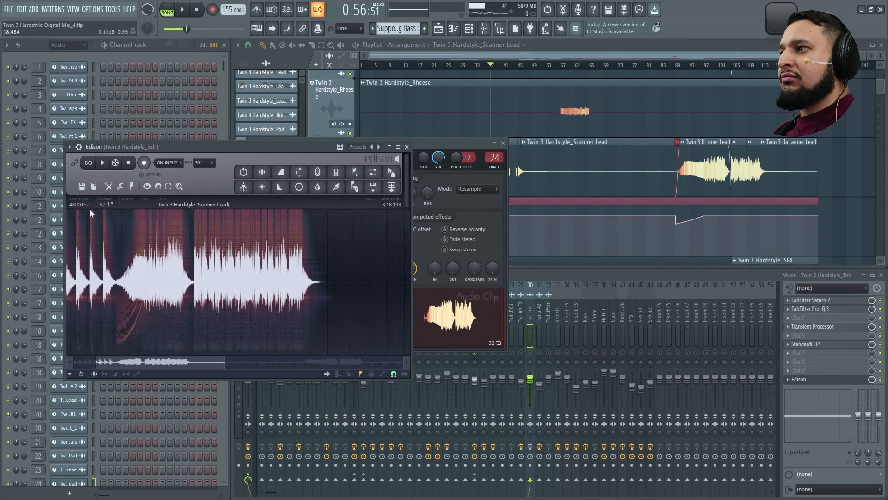
- Play the first swell in Edison, select the section after it, and unmute the Tok insert that hosts the editor
{"action": "left_click", "coordinate": [100, 164]}
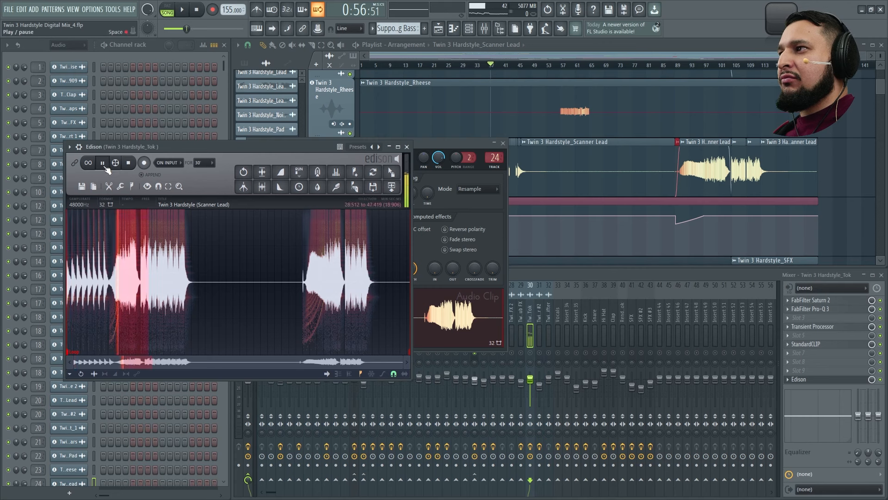
{"action": "left_click_drag", "start_coordinate": [135, 250], "coordinate": [145, 250]}
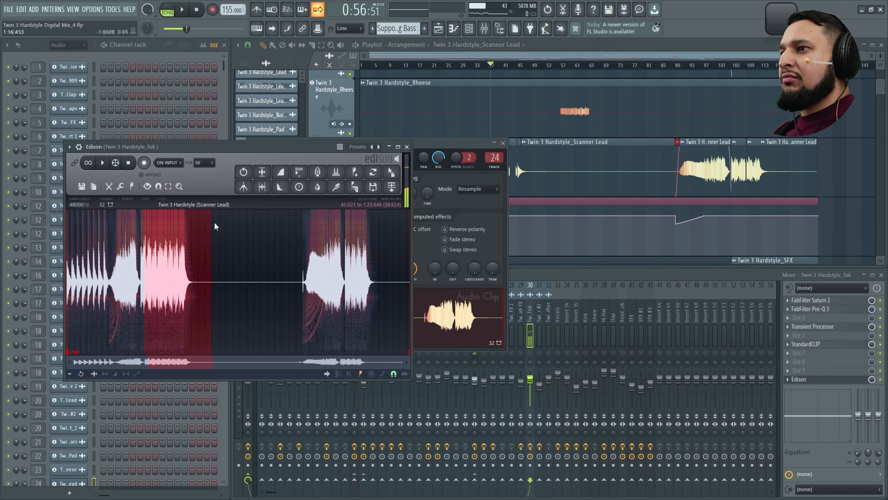
{"action": "key", "text": "space"}
{"action": "left_click", "coordinate": [530, 352]}
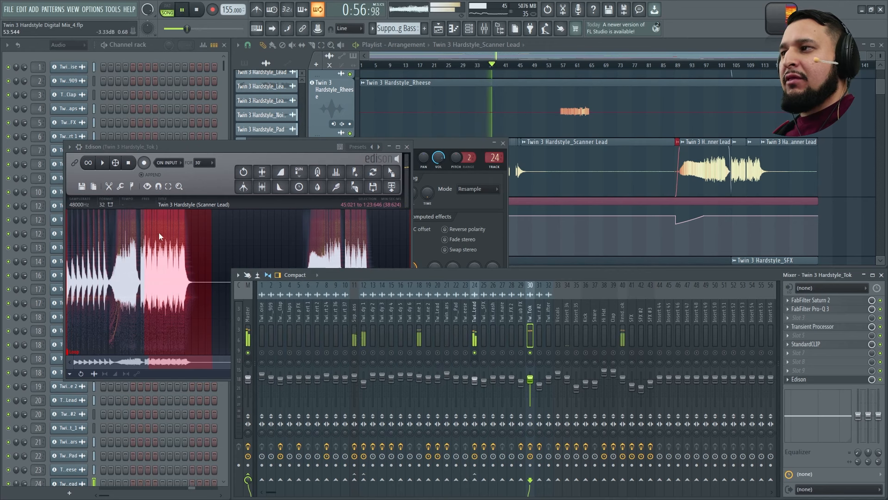
- Select the sample's first swell from 0:24.812 to 0:43.688 in Edison and audition it
{"action": "left_click_drag", "start_coordinate": [212, 276], "coordinate": [202, 275]}
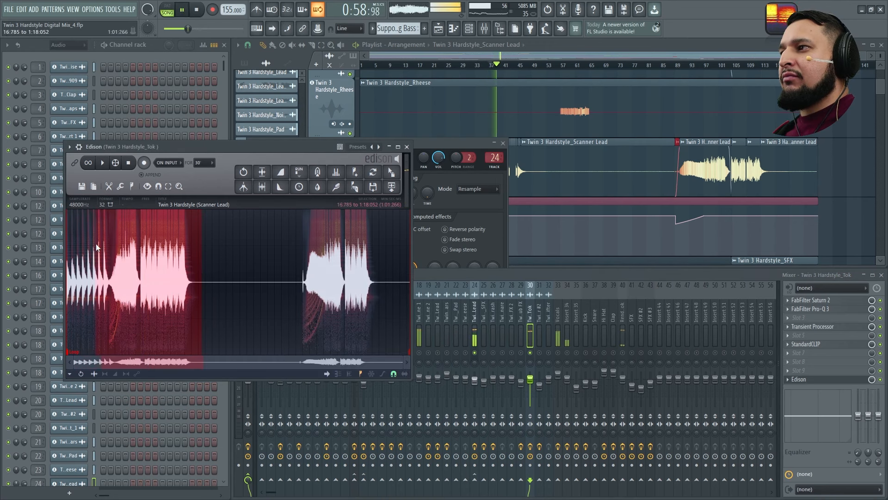
{"action": "left_click_drag", "start_coordinate": [112, 243], "coordinate": [110, 243]}
{"action": "key", "text": "space"}
{"action": "left_click_drag", "start_coordinate": [202, 266], "coordinate": [143, 268]}
{"action": "scroll", "coordinate": [118, 270], "scroll_direction": "up", "scroll_amount": 5}
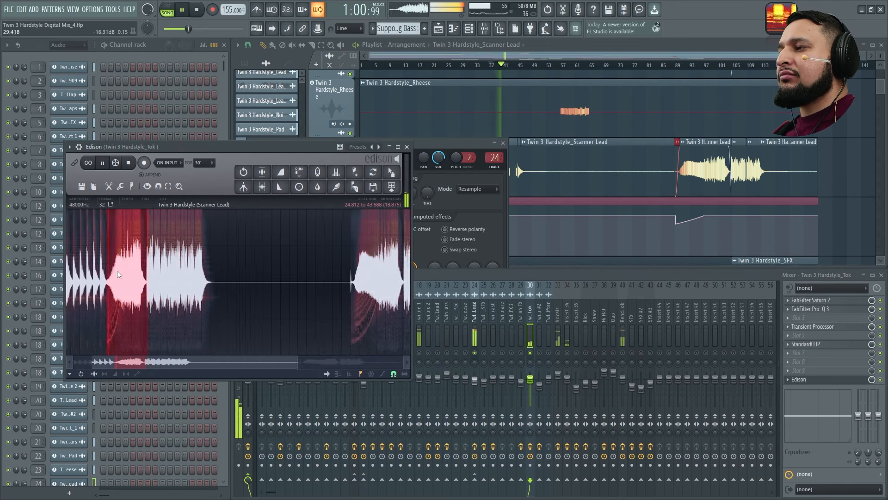
{"action": "scroll", "coordinate": [122, 277], "scroll_direction": "up", "scroll_amount": 3}
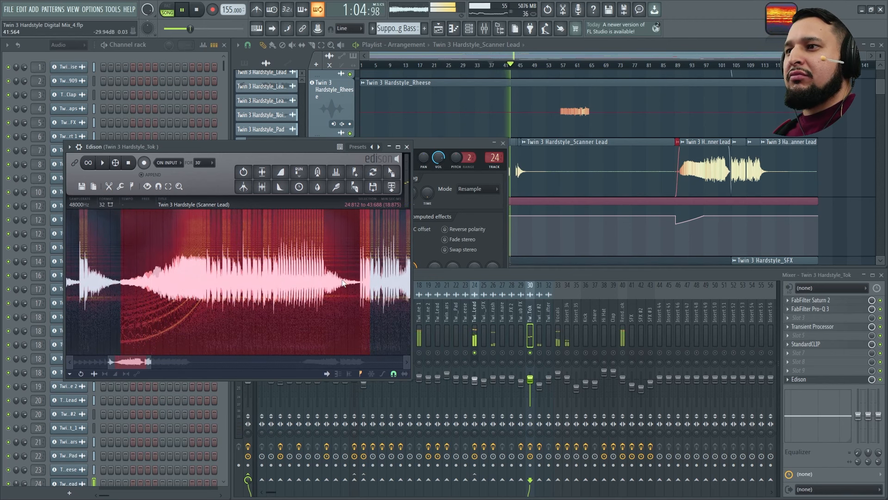
{"action": "key", "text": "space"}
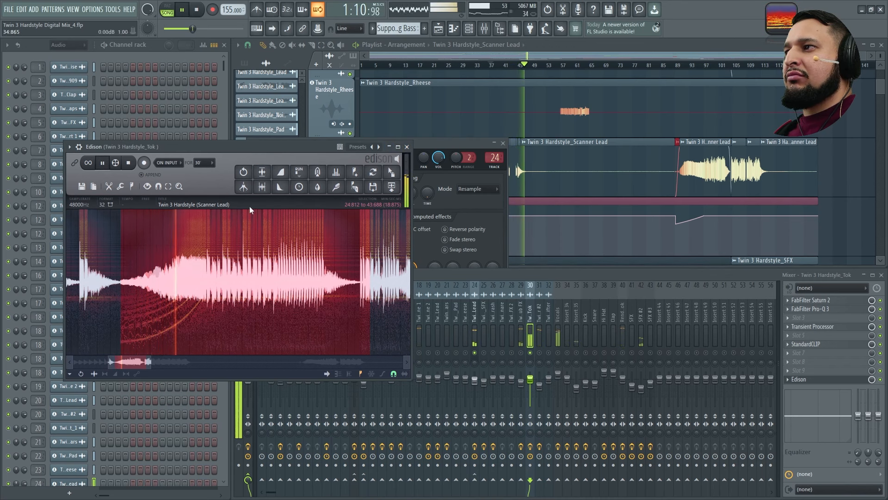
{"action": "left_click", "coordinate": [106, 164]}
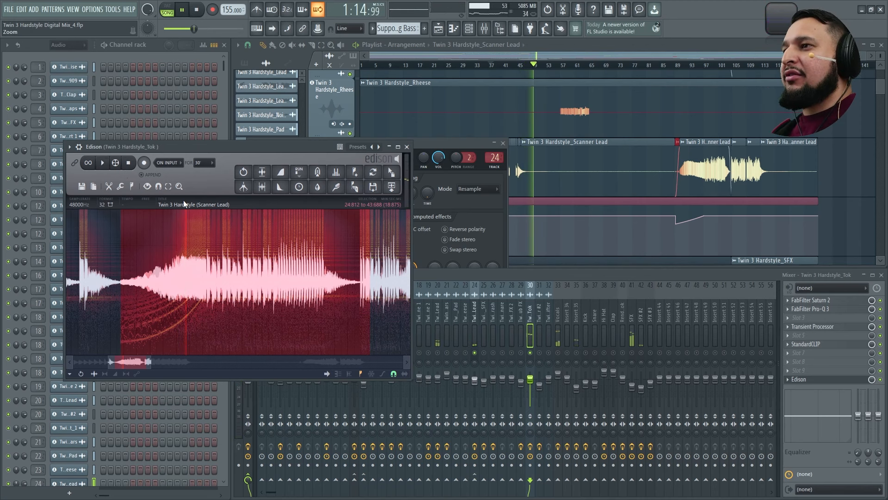
- Compare the first and second swell sections across the full Scanner Lead waveform in Edison
{"action": "scroll", "coordinate": [271, 248], "scroll_direction": "down", "scroll_amount": 4}
{"action": "left_click_drag", "start_coordinate": [87, 252], "coordinate": [125, 253]}
{"action": "scroll", "coordinate": [267, 254], "scroll_direction": "down", "scroll_amount": 1}
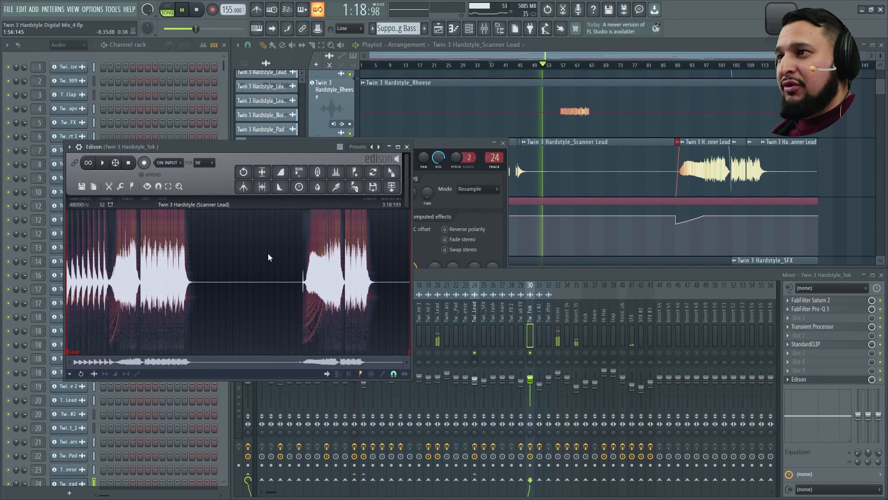
{"action": "scroll", "coordinate": [341, 274], "scroll_direction": "up", "scroll_amount": 5}
{"action": "scroll", "coordinate": [340, 277], "scroll_direction": "down", "scroll_amount": 5}
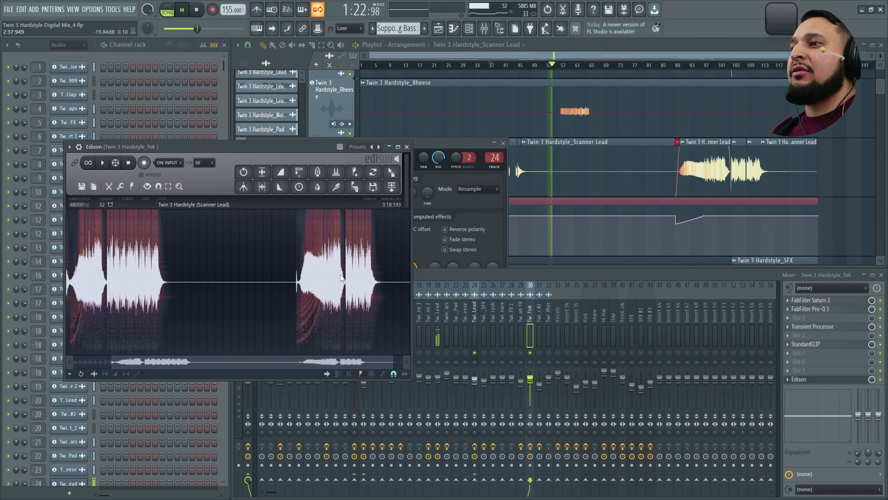
{"action": "scroll", "coordinate": [340, 278], "scroll_direction": "down", "scroll_amount": 2}
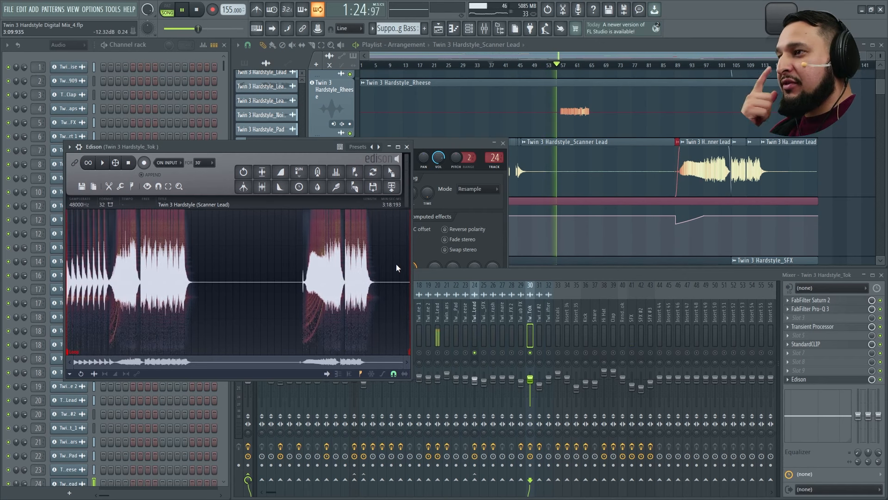
{"action": "scroll", "coordinate": [331, 285], "scroll_direction": "up", "scroll_amount": 4}
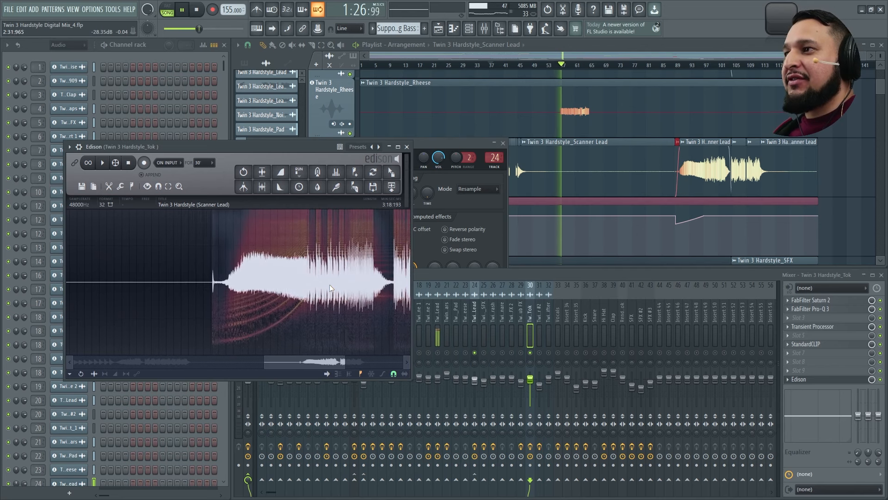
{"action": "scroll", "coordinate": [260, 309], "scroll_direction": "down", "scroll_amount": 3}
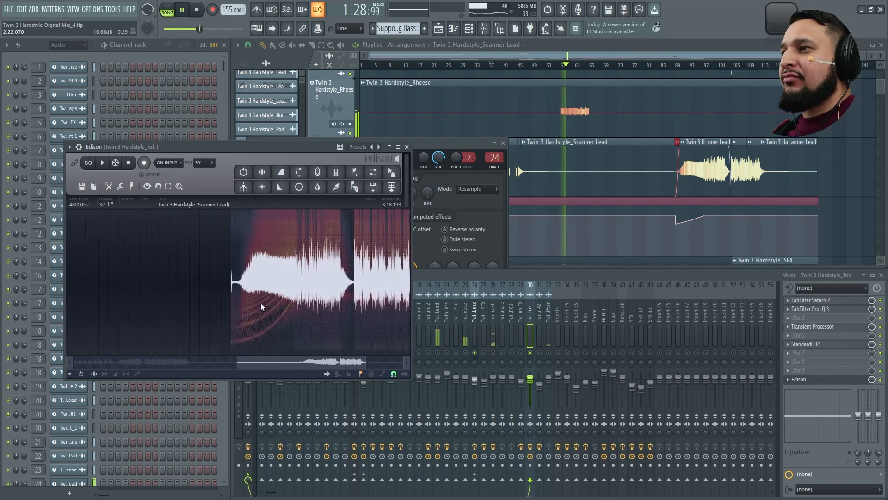
{"action": "scroll", "coordinate": [254, 305], "scroll_direction": "up", "scroll_amount": 5}
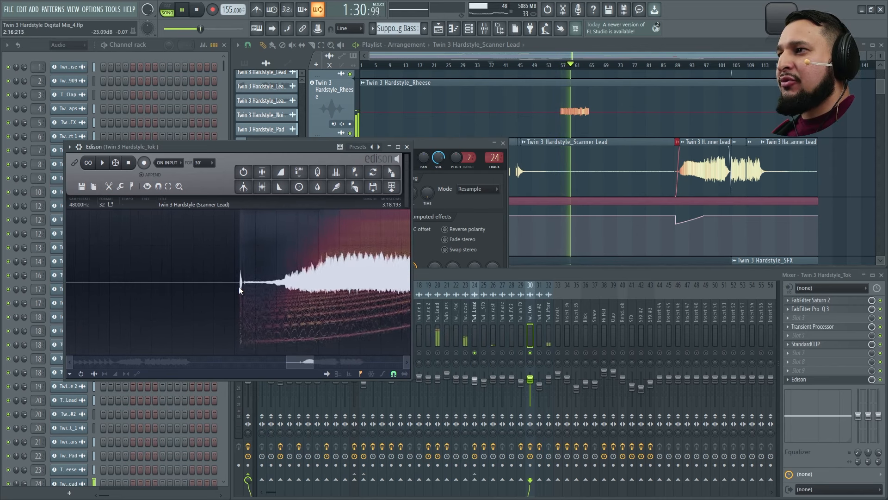
{"action": "scroll", "coordinate": [239, 287], "scroll_direction": "down", "scroll_amount": 7}
- Audition the short transient before the second swell from 2:15.845 to 2:18.076, and select the rest of the sample after it
{"action": "scroll", "coordinate": [290, 285], "scroll_direction": "up", "scroll_amount": 5}
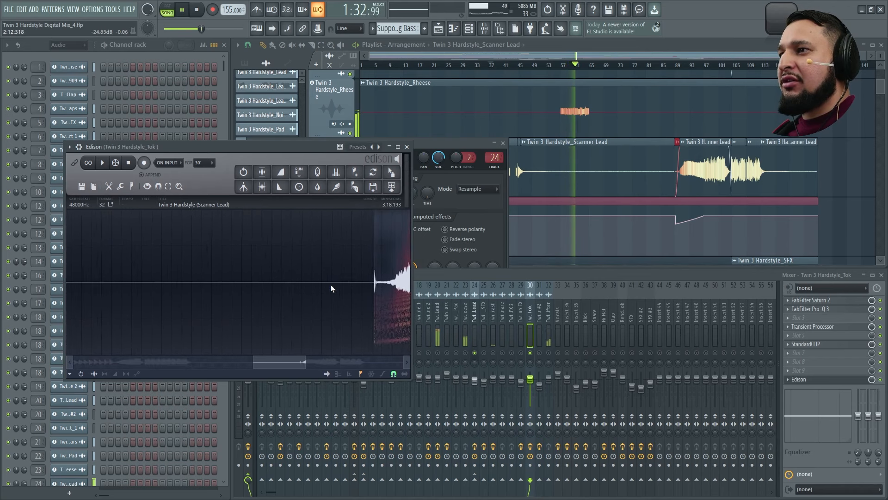
{"action": "scroll", "coordinate": [333, 282], "scroll_direction": "down", "scroll_amount": 1}
{"action": "scroll", "coordinate": [319, 283], "scroll_direction": "up", "scroll_amount": 4}
{"action": "left_click_drag", "start_coordinate": [335, 289], "coordinate": [404, 296]}
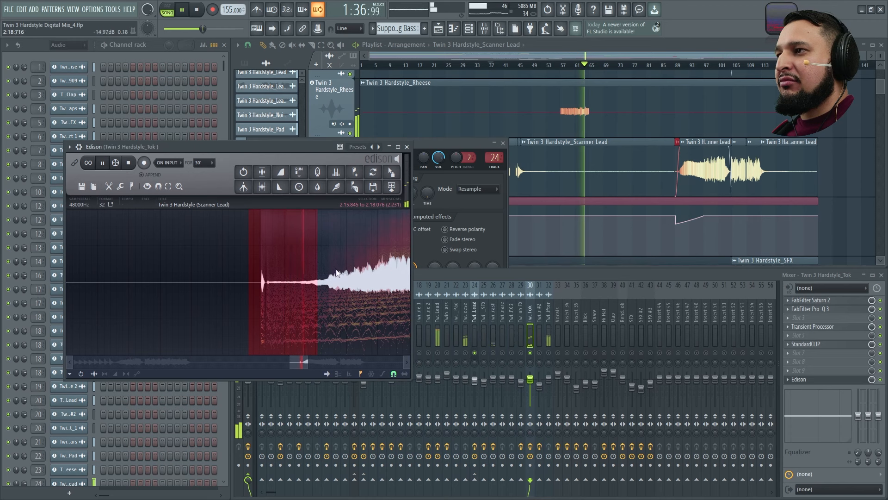
{"action": "scroll", "coordinate": [254, 276], "scroll_direction": "down", "scroll_amount": 7}
{"action": "left_click_drag", "start_coordinate": [368, 276], "coordinate": [466, 275]}
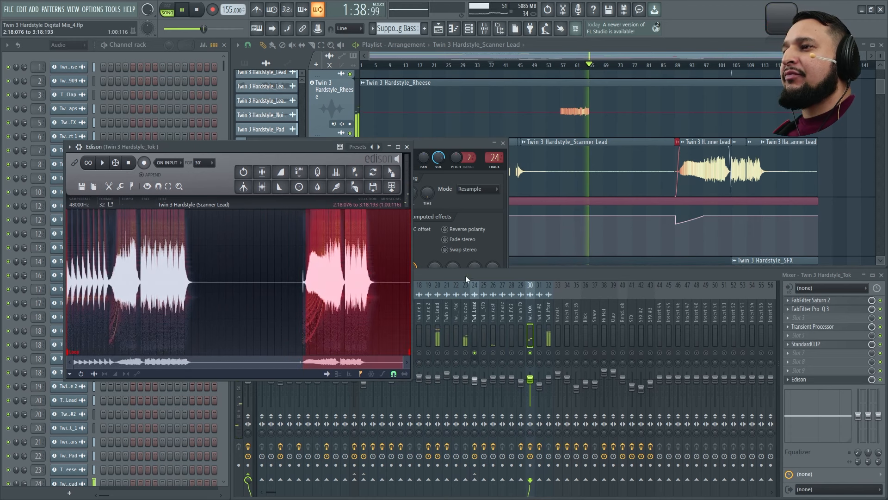
{"action": "left_click", "coordinate": [385, 269]}
- Close Edison and the channel settings, and play the song from just before the red Scanner Lead #2 clip at bar 89
{"action": "left_click", "coordinate": [409, 147]}
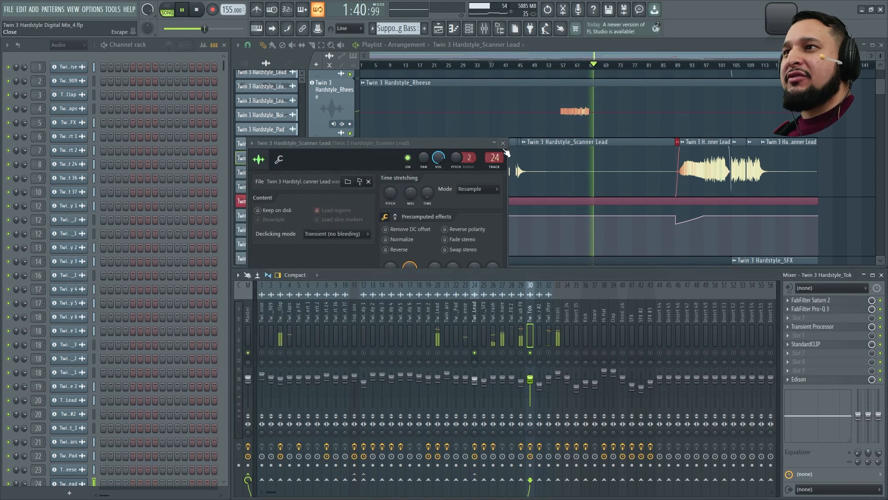
{"action": "left_click", "coordinate": [504, 143]}
{"action": "left_click_drag", "start_coordinate": [637, 231], "coordinate": [778, 171]}
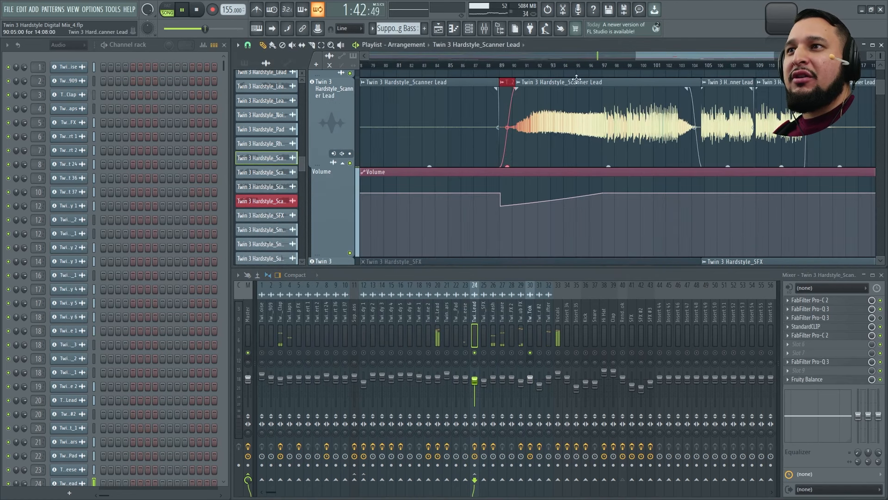
{"action": "left_click", "coordinate": [486, 65]}
{"action": "scroll", "coordinate": [505, 85], "scroll_direction": "up", "scroll_amount": 6}
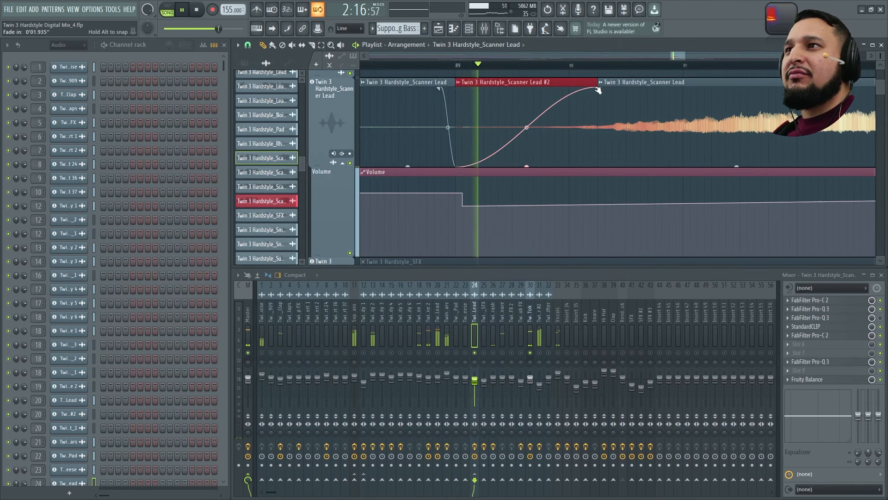
- Try removing the fade-in from the Scanner Lead #2 clip at bar 89 and audition the exposed transient
{"action": "left_click_drag", "start_coordinate": [598, 91], "coordinate": [402, 71]}
{"action": "key", "text": "space"}
{"action": "key", "text": "space"}
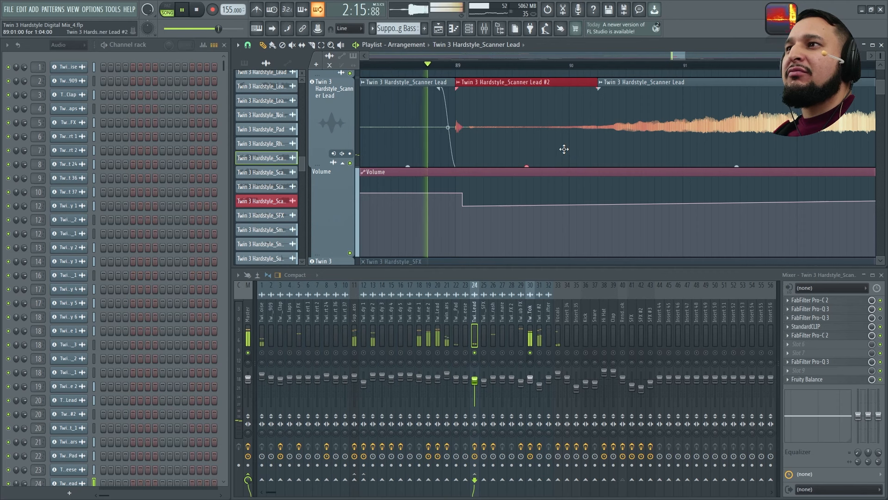
{"action": "key", "text": "space"}
- Unmute all mixer inserts and audition the bar 89 transition in the full mix
{"action": "right_click", "coordinate": [447, 352]}
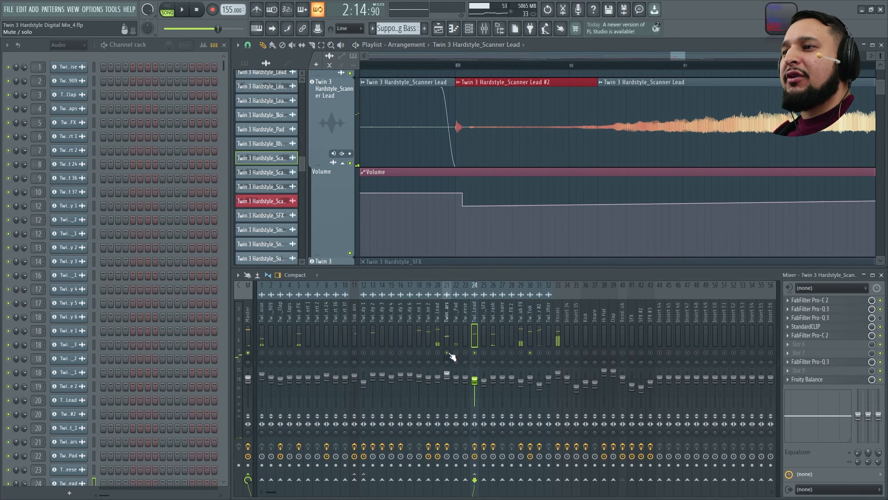
{"action": "right_click", "coordinate": [447, 352]}
{"action": "key", "text": "space"}
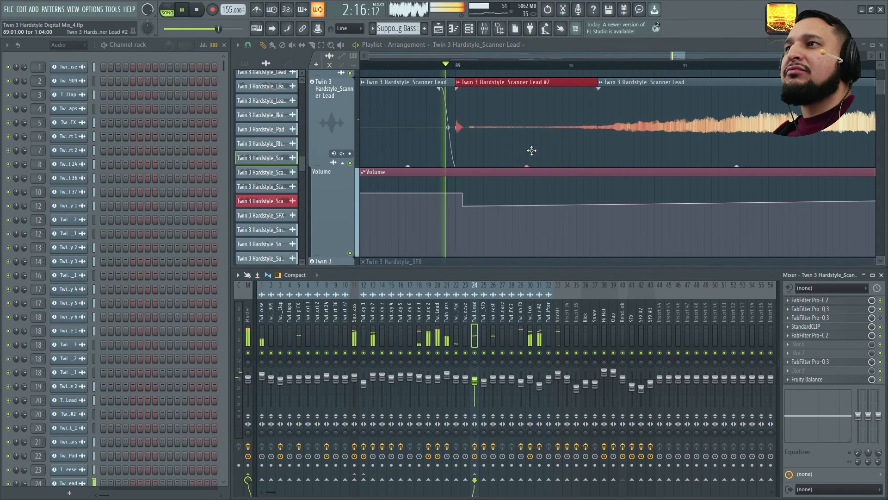
{"action": "key", "text": "space"}
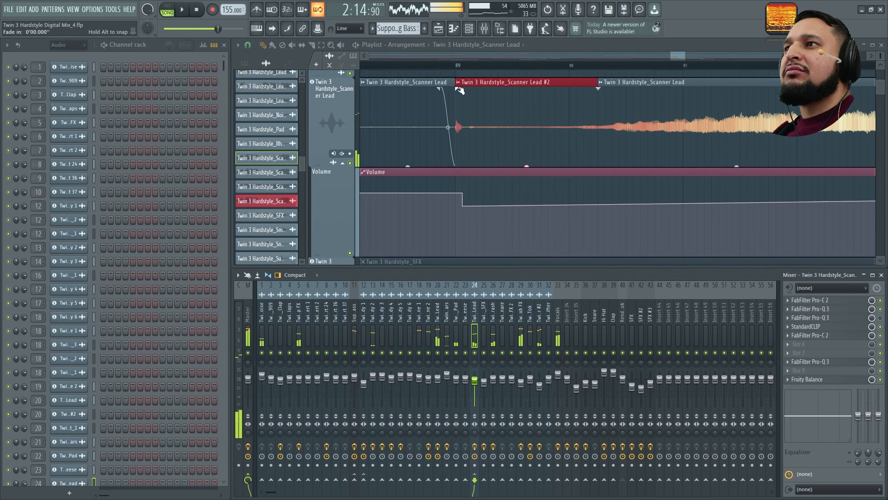
- Restore the fade-in across the full length of the Scanner Lead #2 clip at bar 89
{"action": "left_click_drag", "start_coordinate": [457, 87], "coordinate": [609, 109]}
{"action": "left_click_drag", "start_coordinate": [448, 72], "coordinate": [470, 73]}
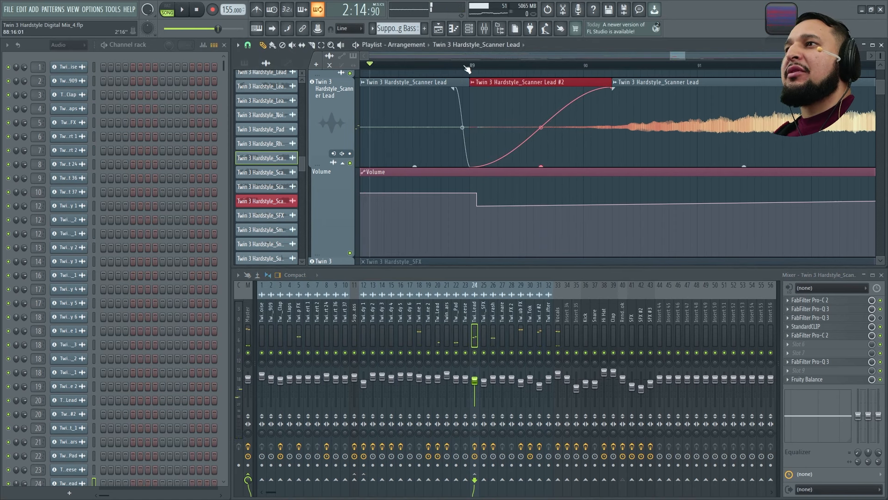
- Audition the bar 89 transition, try removing the Scanner Lead #2 clip's fade-in, and play it again
{"action": "key", "text": "space"}
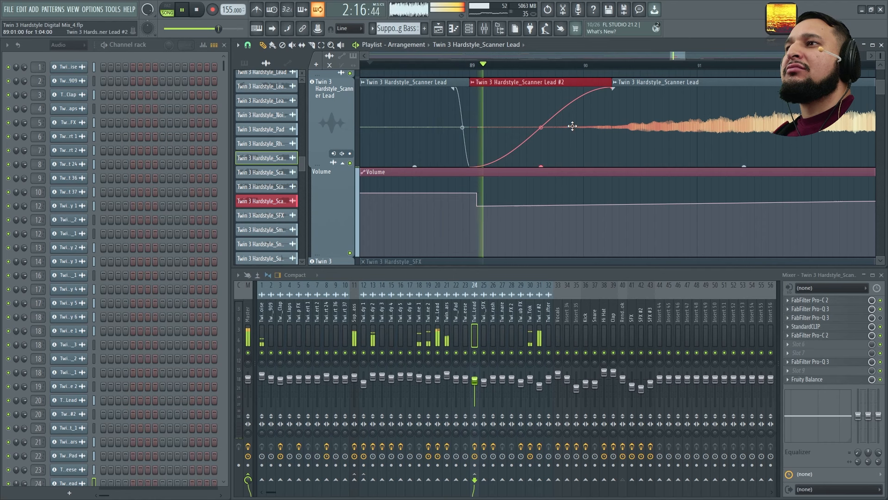
{"action": "key", "text": "space"}
{"action": "left_click_drag", "start_coordinate": [612, 91], "coordinate": [471, 89]}
{"action": "key", "text": "space"}
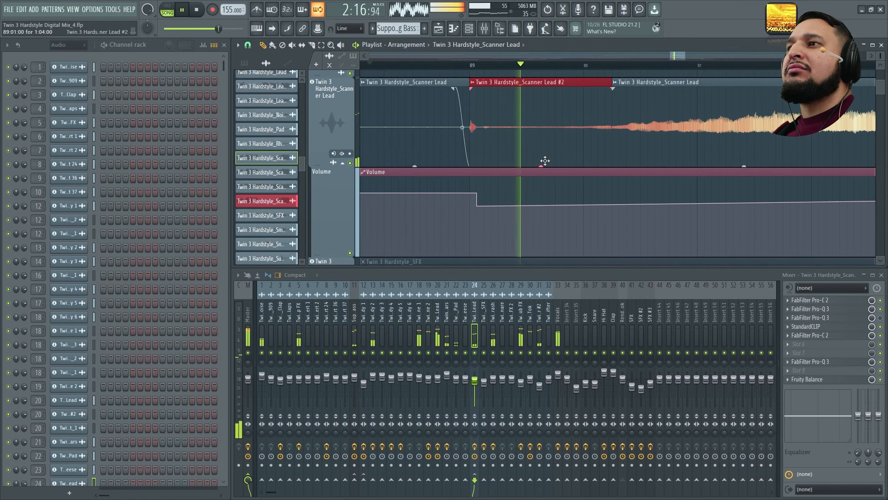
{"action": "key", "text": "space"}
- Try raising the Scanner Lead #2 clip's gain to 14.9 dB, audition the transient, and undo the gain change
{"action": "left_click_drag", "start_coordinate": [544, 165], "coordinate": [543, 151]}
{"action": "key", "text": "space"}
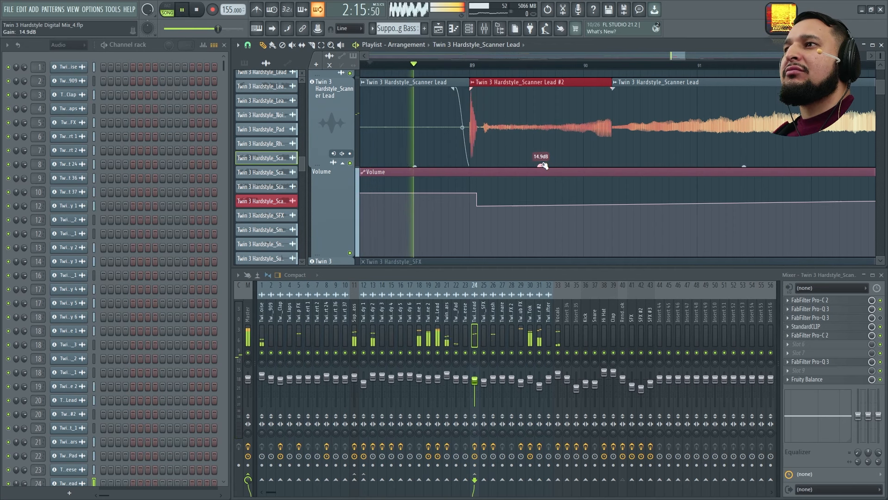
{"action": "key", "text": "space"}
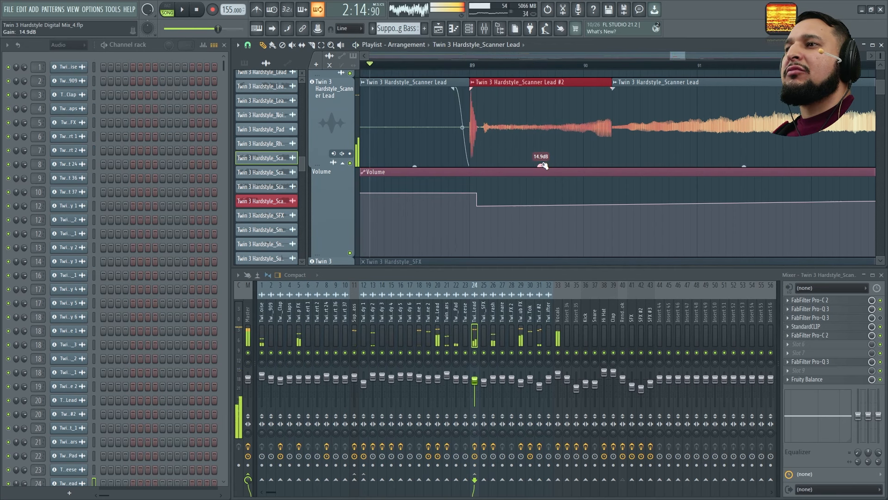
{"action": "key", "text": "ctrl+z"}
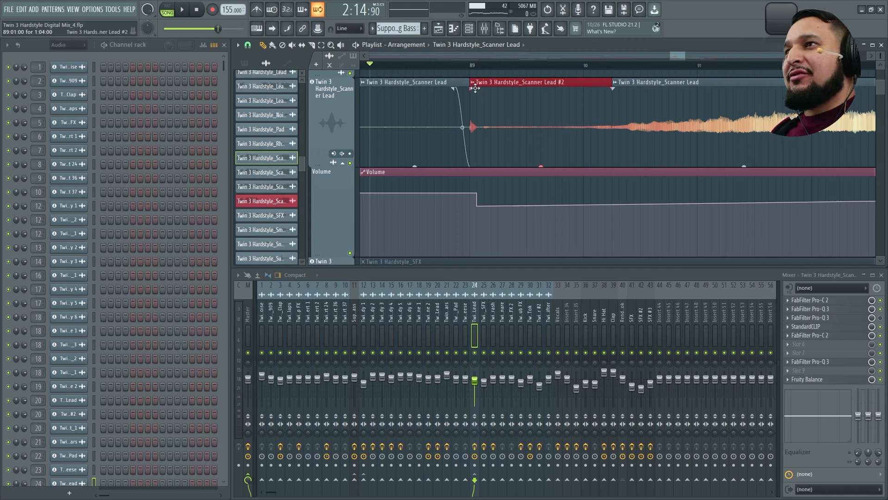
- Audition the bar 89 transition with a shorter fade-in on the Scanner Lead #2 clip
{"action": "key", "text": "space"}
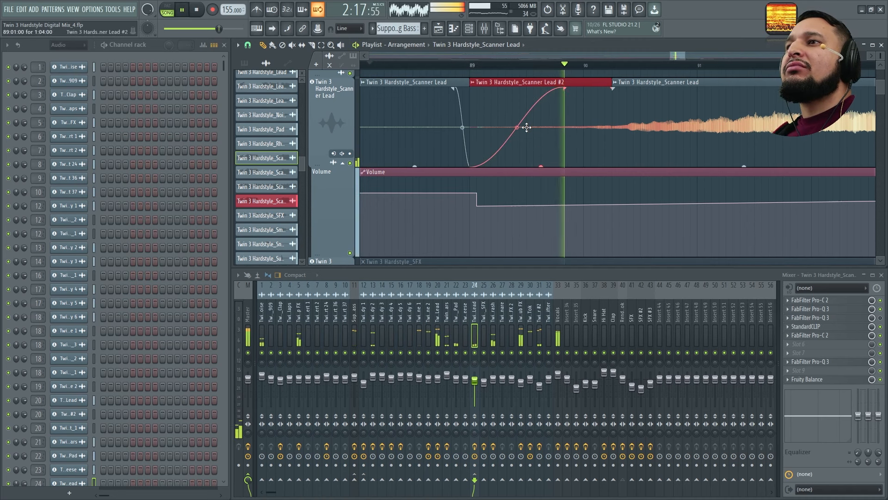
{"action": "left_click_drag", "start_coordinate": [885, 56], "coordinate": [885, 80]}
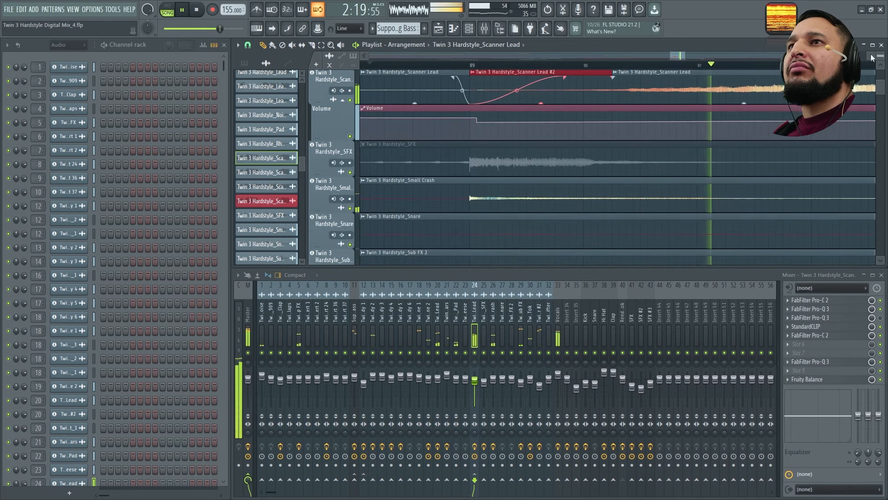
{"action": "scroll", "coordinate": [506, 89], "scroll_direction": "down", "scroll_amount": 2}
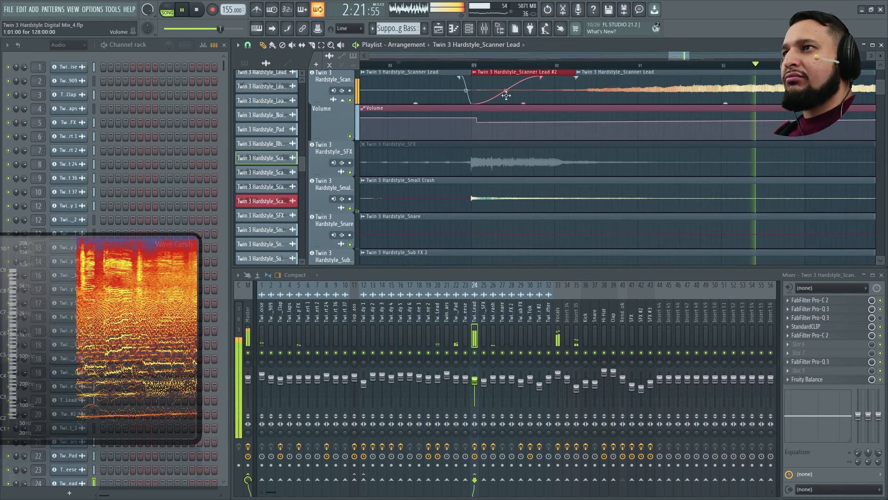
{"action": "key", "text": "space"}
- Try removing the Scanner Lead #2 clip's fade-in again and audition it from bar 89, soloed and in the full mix
{"action": "left_click_drag", "start_coordinate": [491, 74], "coordinate": [469, 64]}
{"action": "left_click", "coordinate": [472, 65]}
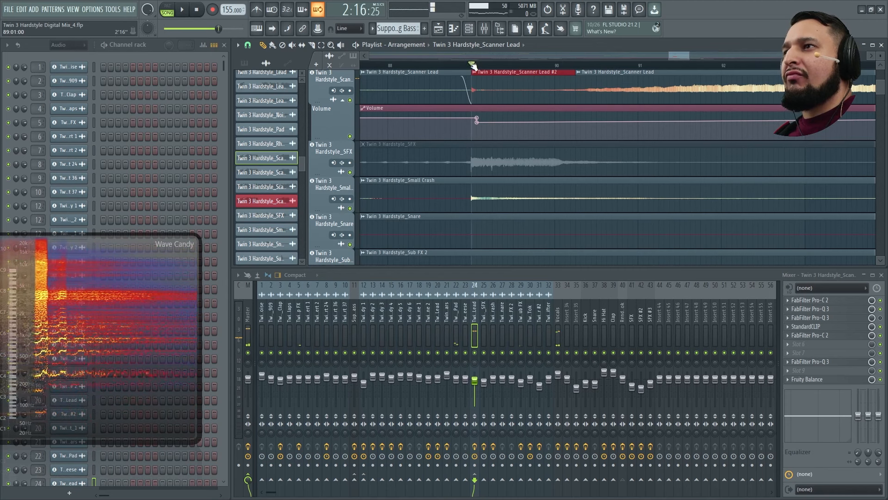
{"action": "left_click", "coordinate": [343, 101]}
{"action": "right_click", "coordinate": [351, 101]}
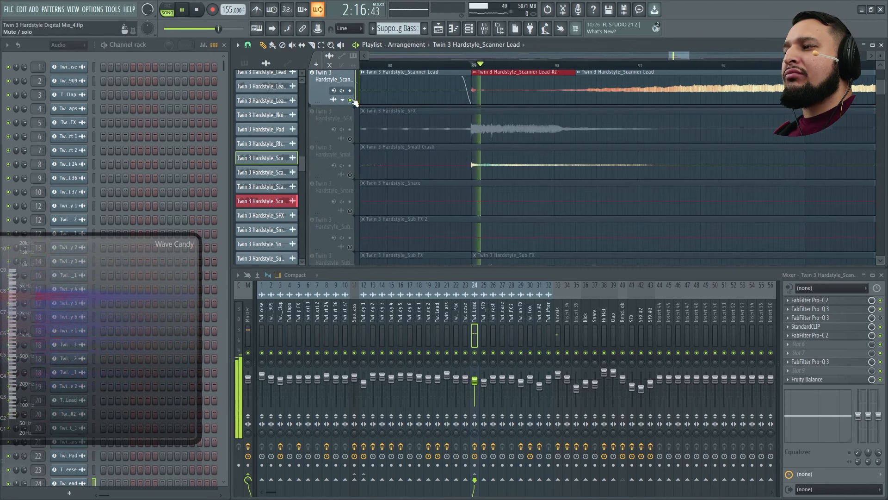
{"action": "right_click", "coordinate": [350, 100]}
{"action": "key", "text": "space"}
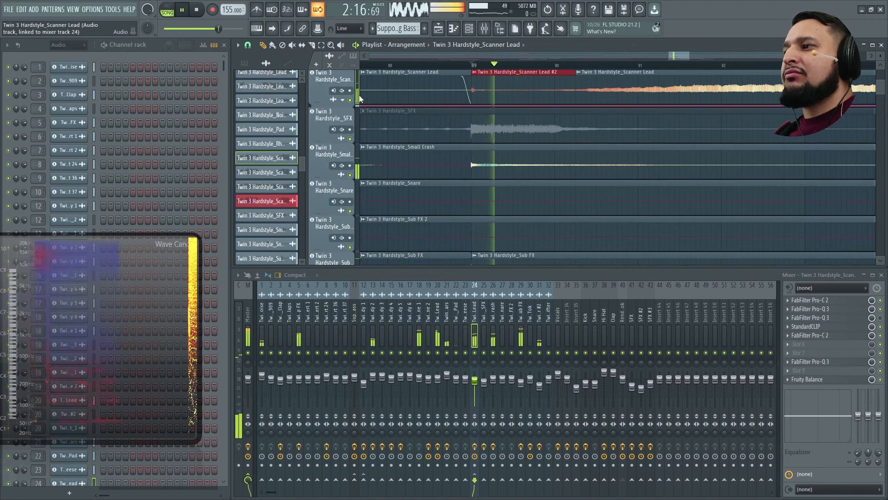
{"action": "left_click", "coordinate": [477, 61]}
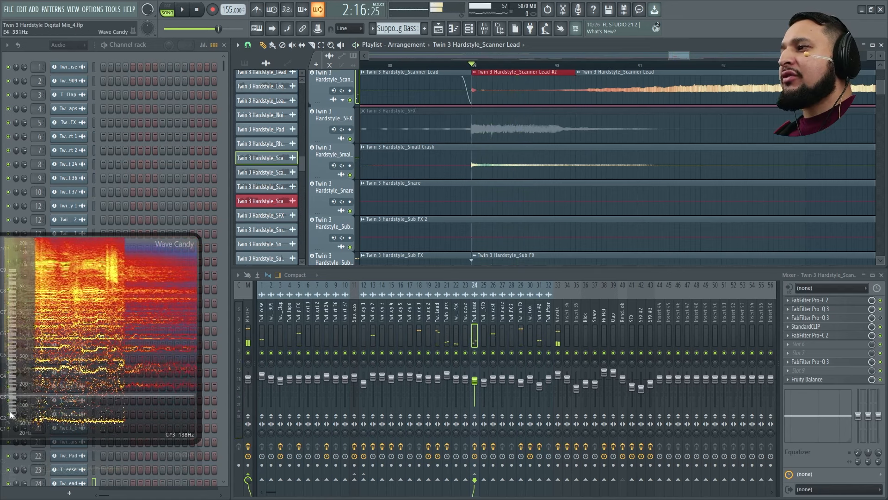
{"action": "key", "text": "space"}
{"action": "key", "text": "space"}
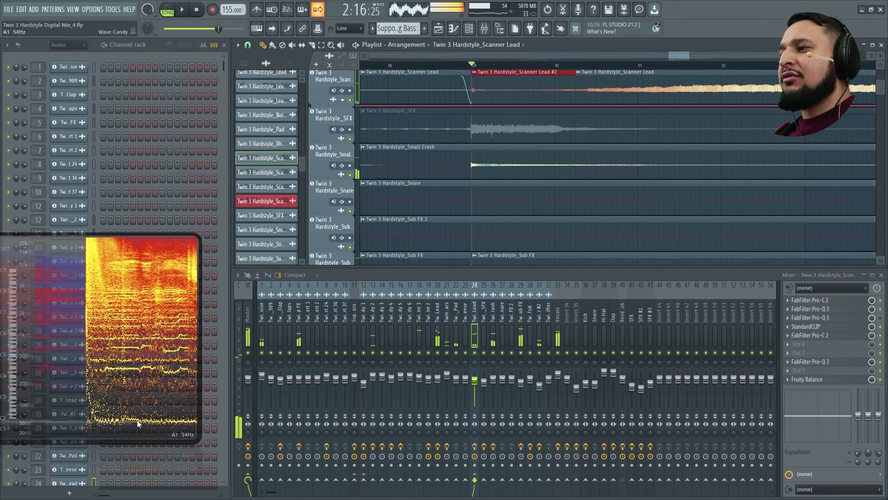
- Give the Scanner Lead #2 clip a fade-in of about 1.13 seconds and audition it from bar 89
{"action": "left_click_drag", "start_coordinate": [477, 83], "coordinate": [521, 76]}
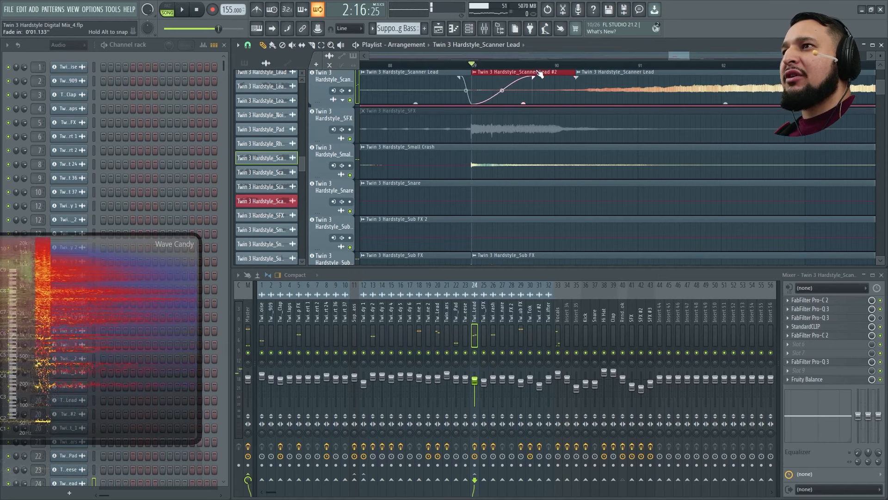
{"action": "key", "text": "space"}
{"action": "key", "text": "space"}
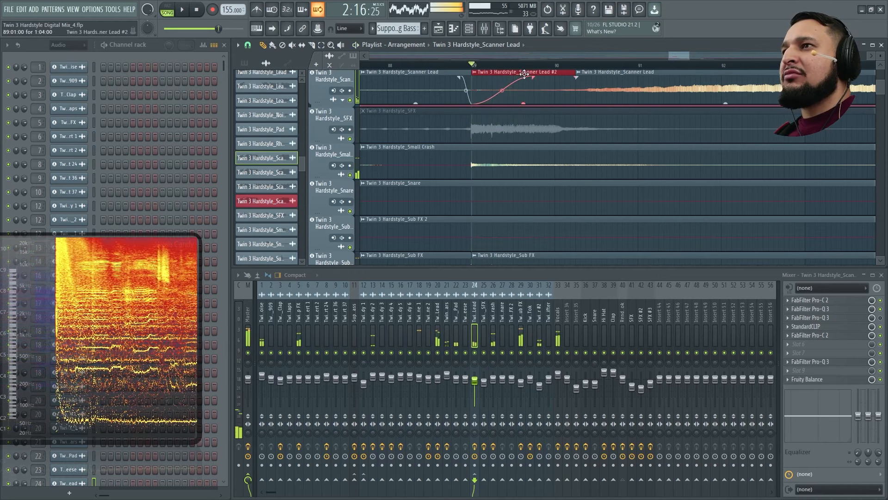
{"action": "key", "text": "space"}
{"action": "key", "text": "space"}
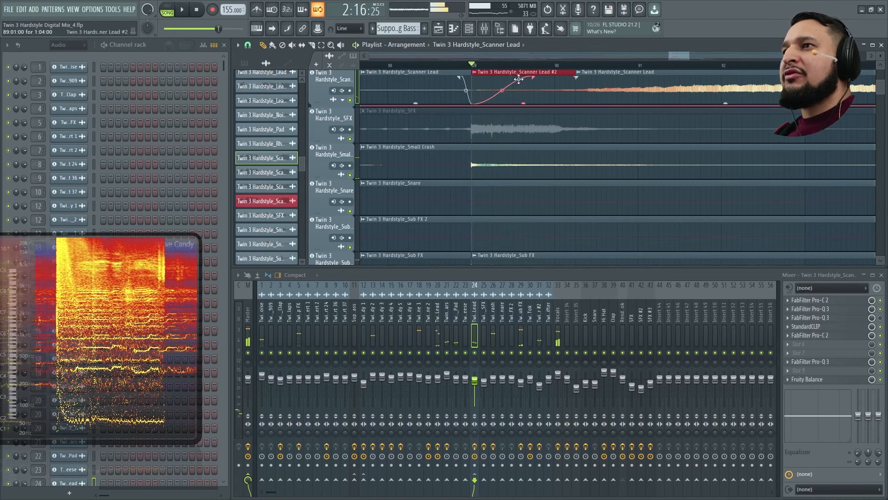
- Try muting the Small Crash clip and the Sub FX clip at bar 89 while auditioning the transition
{"action": "left_click_drag", "start_coordinate": [519, 80], "coordinate": [535, 80]}
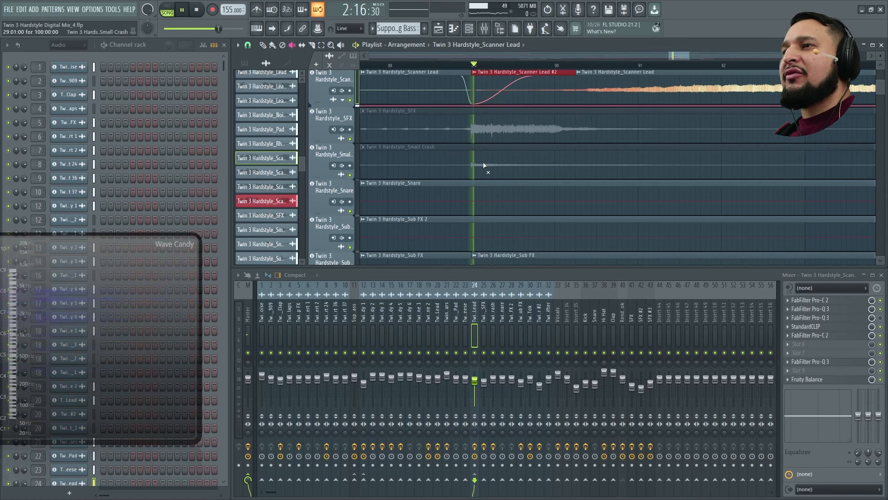
{"action": "key", "text": "space"}
{"action": "key", "text": "space"}
{"action": "scroll", "coordinate": [484, 125], "scroll_direction": "down", "scroll_amount": 4}
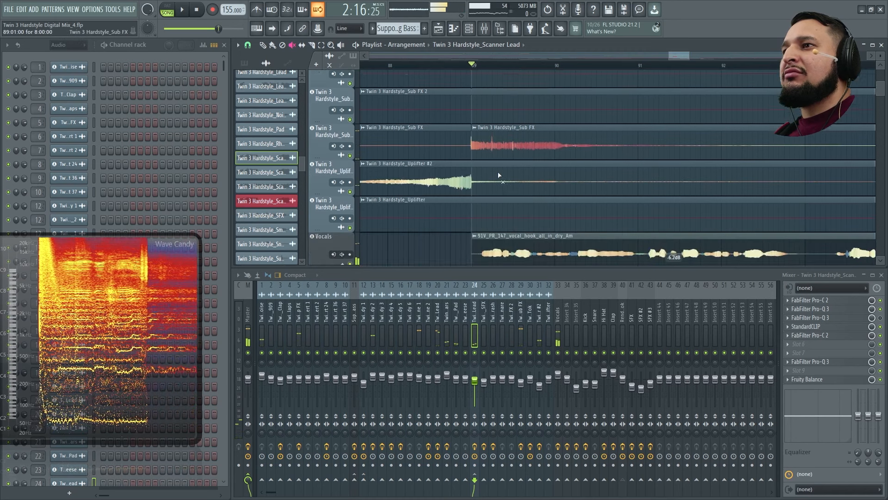
{"action": "key", "text": "space"}
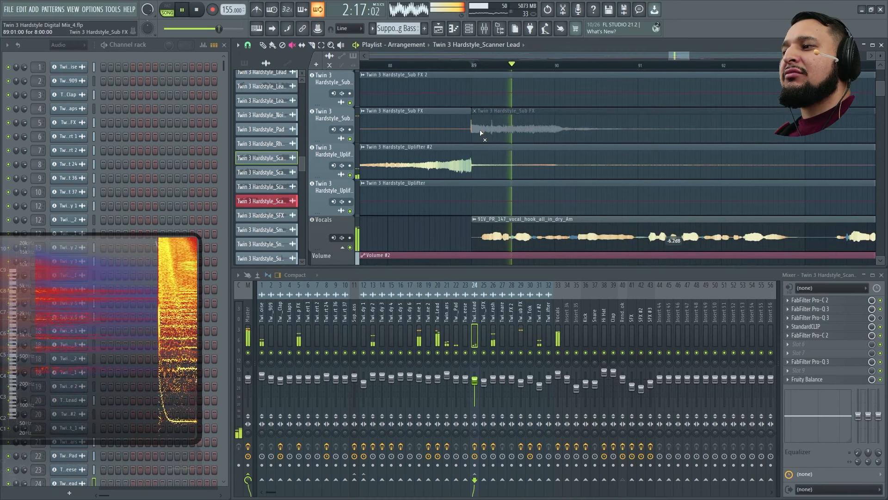
{"action": "key", "text": "space"}
- Remove the fade-in from the Scanner Lead #2 clip and replay the transition from bar 89
{"action": "scroll", "coordinate": [482, 133], "scroll_direction": "up", "scroll_amount": 5}
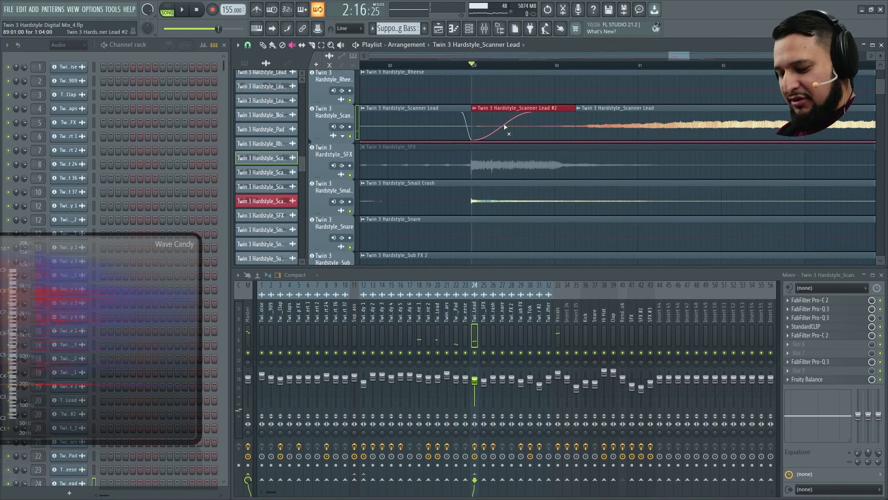
{"action": "left_click_drag", "start_coordinate": [536, 116], "coordinate": [473, 113]}
{"action": "key", "text": "space"}
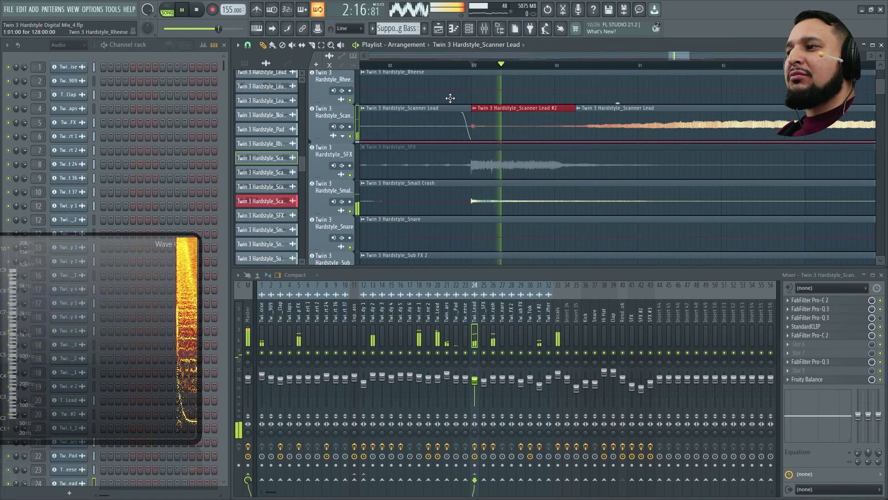
{"action": "key", "text": "space"}
{"action": "key", "text": "space"}
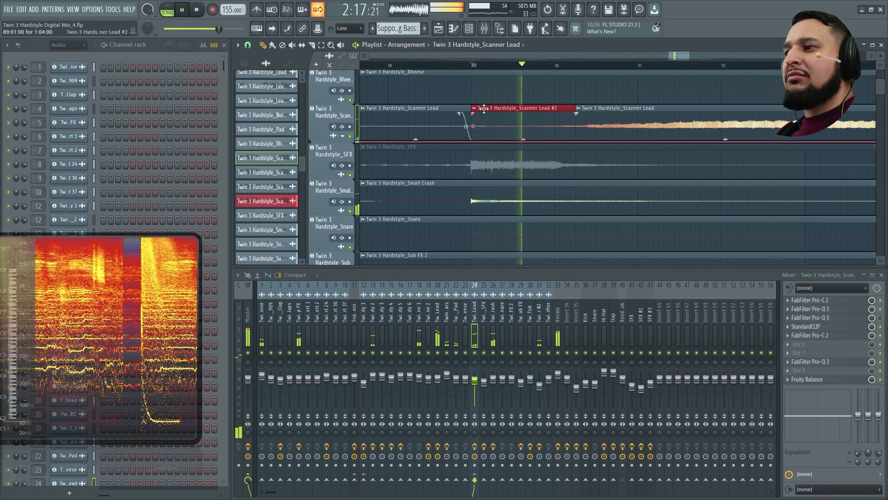
{"action": "key", "text": "space"}
- Mute the Scanner Lead #2 clip, unmute the SFX and Sub FX clips at bar 89, and play the transition
{"action": "scroll", "coordinate": [525, 172], "scroll_direction": "down", "scroll_amount": 2}
{"action": "scroll", "coordinate": [524, 172], "scroll_direction": "down", "scroll_amount": 2}
{"action": "scroll", "coordinate": [506, 109], "scroll_direction": "up", "scroll_amount": 3}
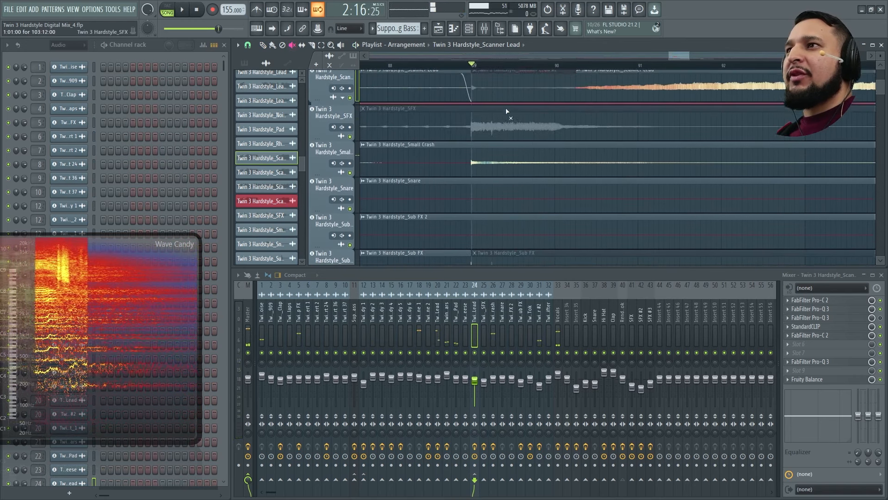
{"action": "left_click", "coordinate": [505, 133]}
{"action": "scroll", "coordinate": [504, 148], "scroll_direction": "down", "scroll_amount": 3}
{"action": "left_click", "coordinate": [500, 196]}
{"action": "key", "text": "p"}
{"action": "key", "text": "space"}
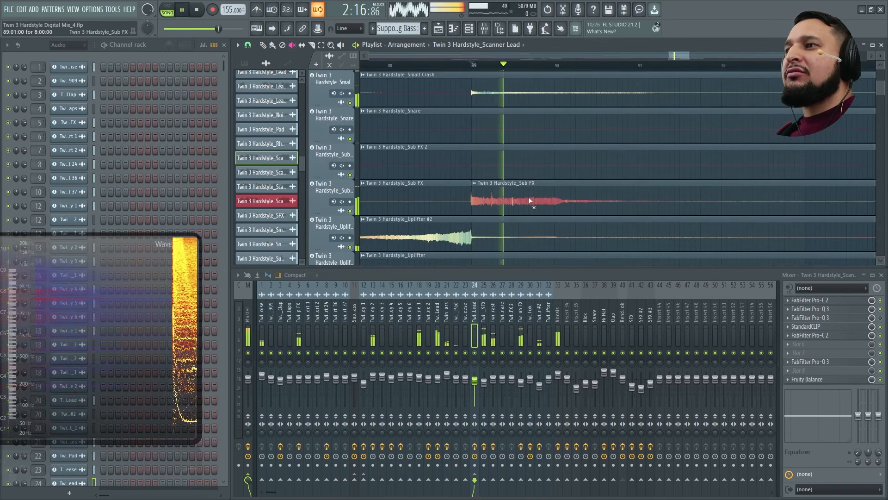
- Play the following section in the wider arrangement, and audition the drops from around bar 105 and bar 73
{"action": "right_click", "coordinate": [674, 214], "text": "ctrl"}
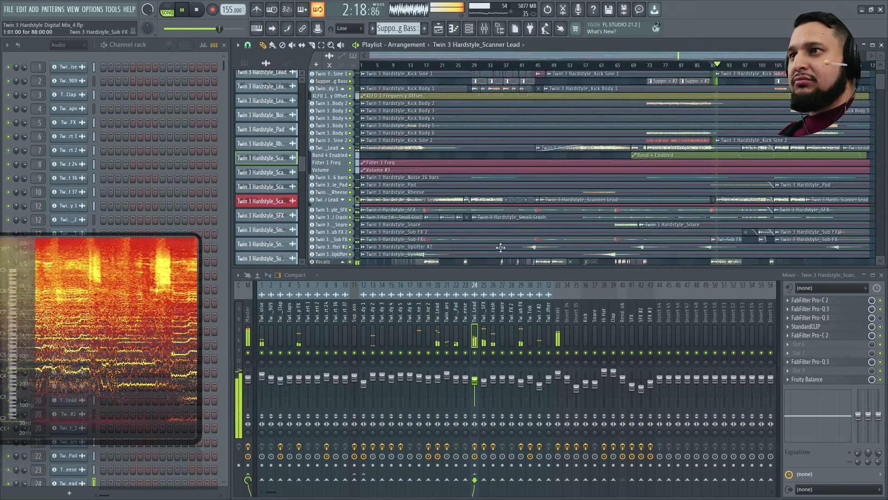
{"action": "scroll", "coordinate": [666, 205], "scroll_direction": "down", "scroll_amount": 4}
{"action": "right_click", "coordinate": [667, 239], "text": "ctrl"}
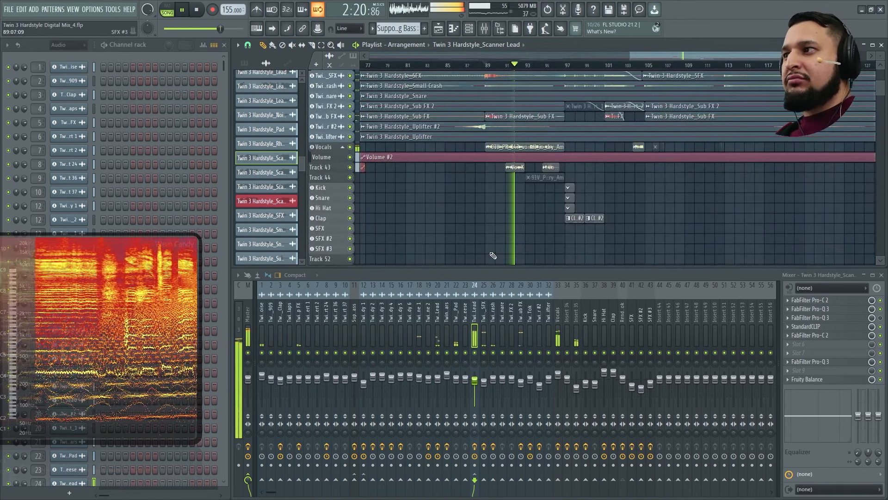
{"action": "scroll", "coordinate": [495, 252], "scroll_direction": "up", "scroll_amount": 3}
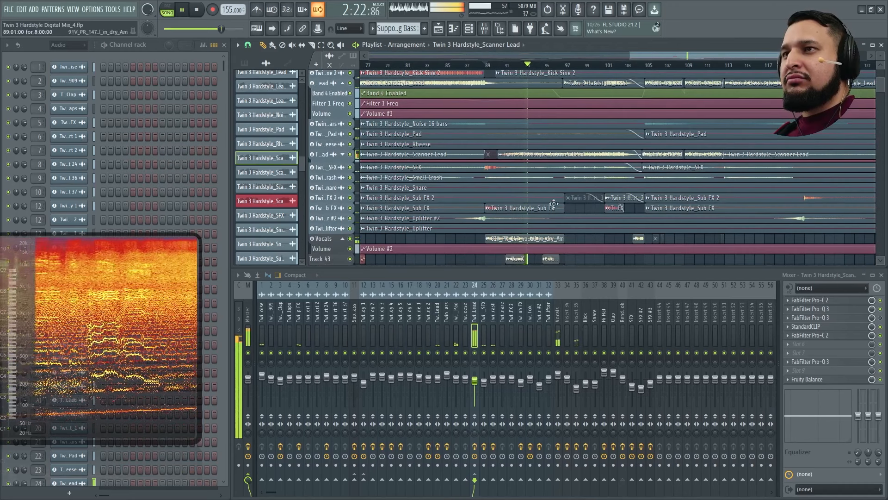
{"action": "left_click", "coordinate": [645, 66]}
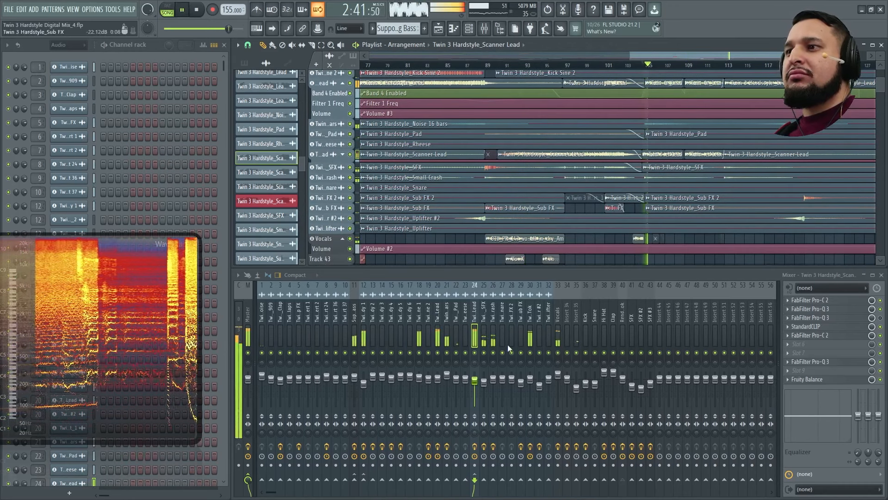
{"action": "scroll", "coordinate": [518, 169], "scroll_direction": "down", "scroll_amount": 3}
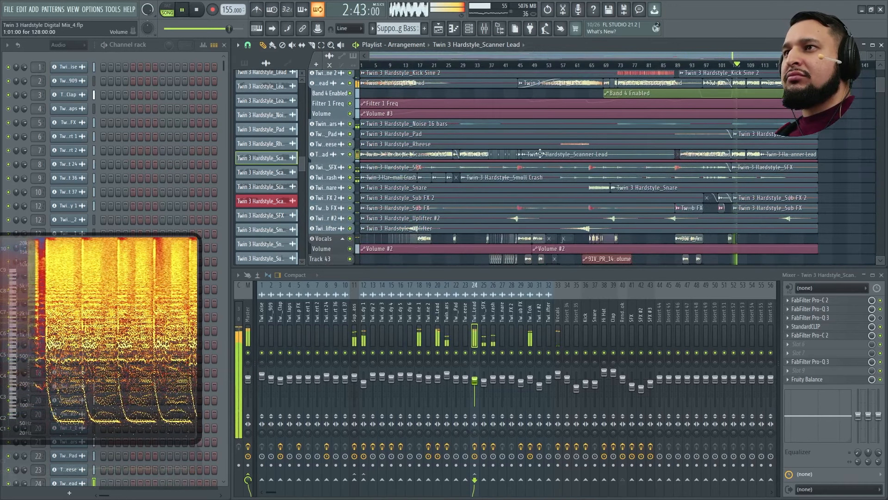
{"action": "left_click", "coordinate": [620, 65]}
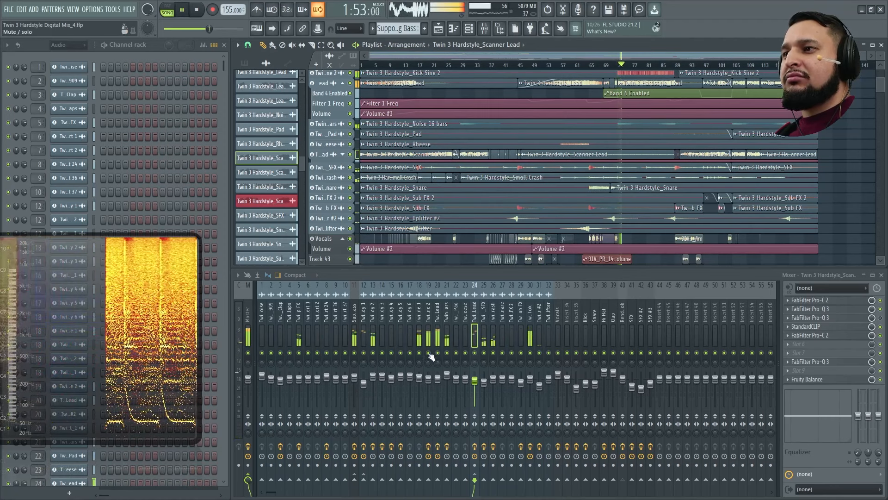
- Solo the Twin 3 Hardstyle_Lead mixer insert, select it, and audition it from around bar 73
{"action": "right_click", "coordinate": [438, 352]}
{"action": "left_click", "coordinate": [438, 338]}
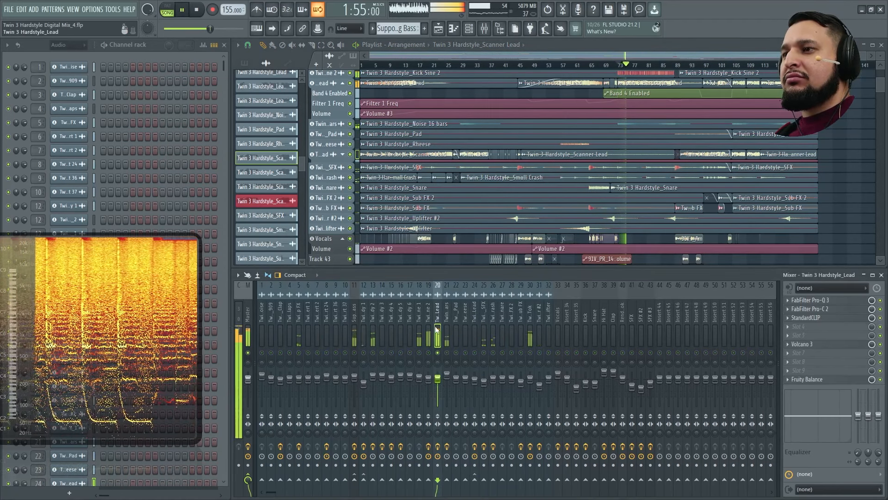
{"action": "key", "text": "space"}
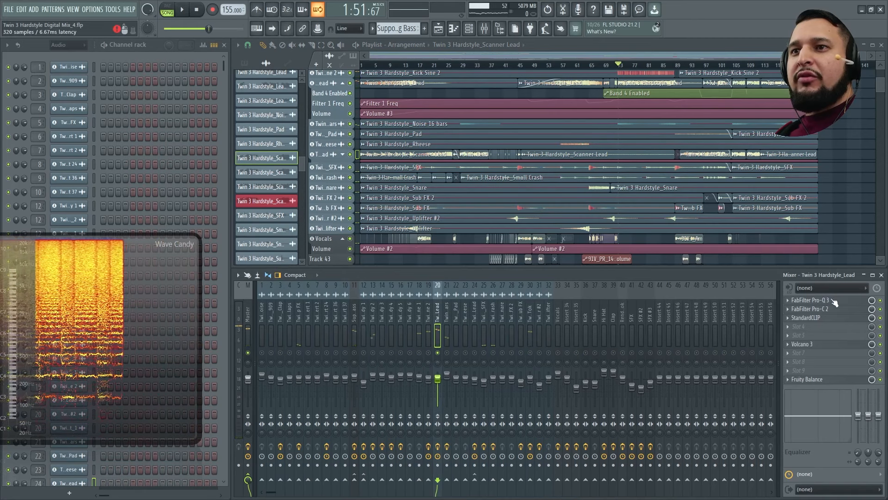
- Open the Lead insert's FabFilter Pro-Q 3, compare the sound with the EQ bypassed and enabled, and close it
{"action": "left_click", "coordinate": [812, 299]}
{"action": "key", "text": "space"}
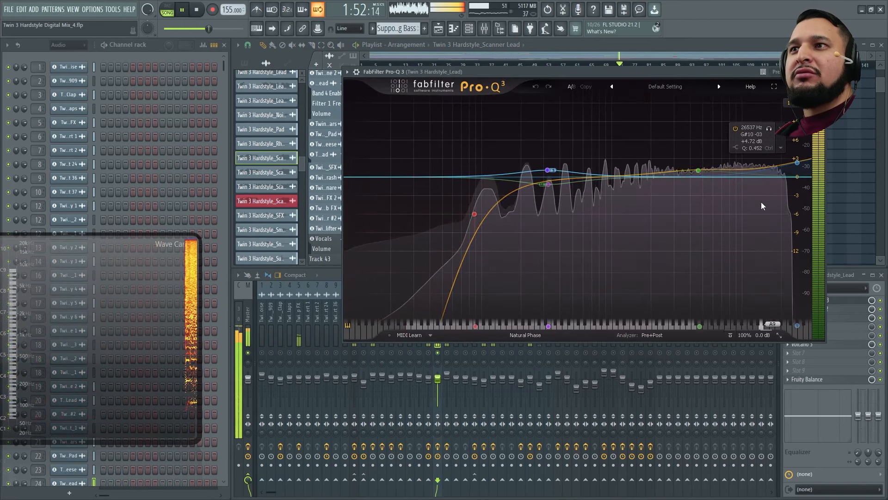
{"action": "left_click", "coordinate": [882, 301]}
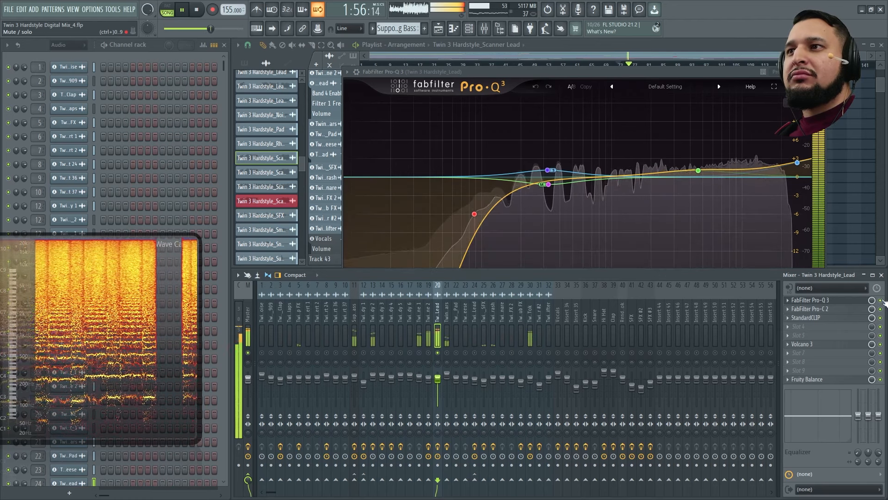
{"action": "left_click", "coordinate": [822, 72]}
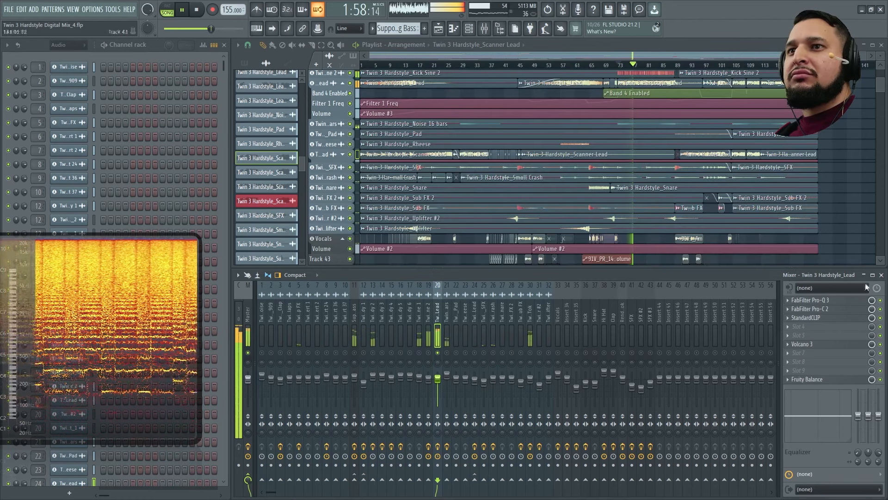
- Inspect the Lead insert's FabFilter Pro-C 2 settings while replaying the drop from around bar 73, and close the compressor
{"action": "key", "text": "space"}
{"action": "left_click", "coordinate": [835, 309]}
{"action": "key", "text": "space"}
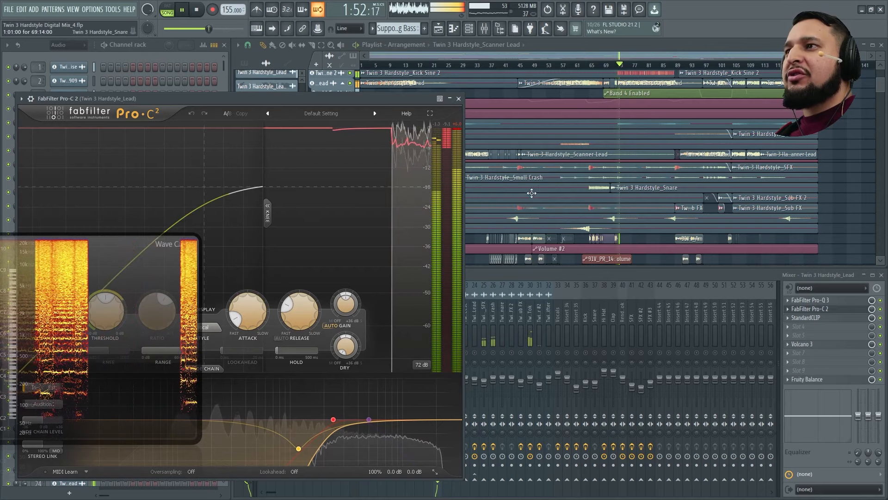
{"action": "left_click_drag", "start_coordinate": [307, 97], "coordinate": [518, 74]}
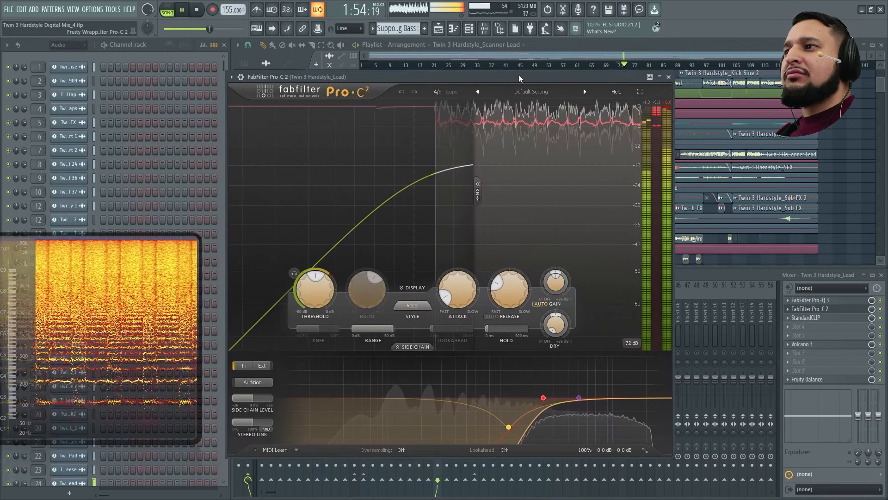
{"action": "left_click", "coordinate": [669, 77]}
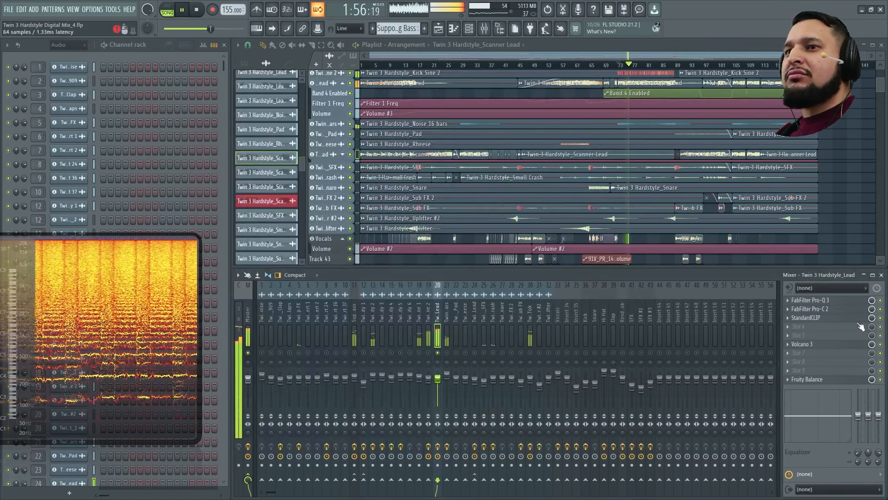
- Inspect the Lead insert's StandardCLIP during playback, stop the song, and close the clipper
{"action": "left_click", "coordinate": [839, 318]}
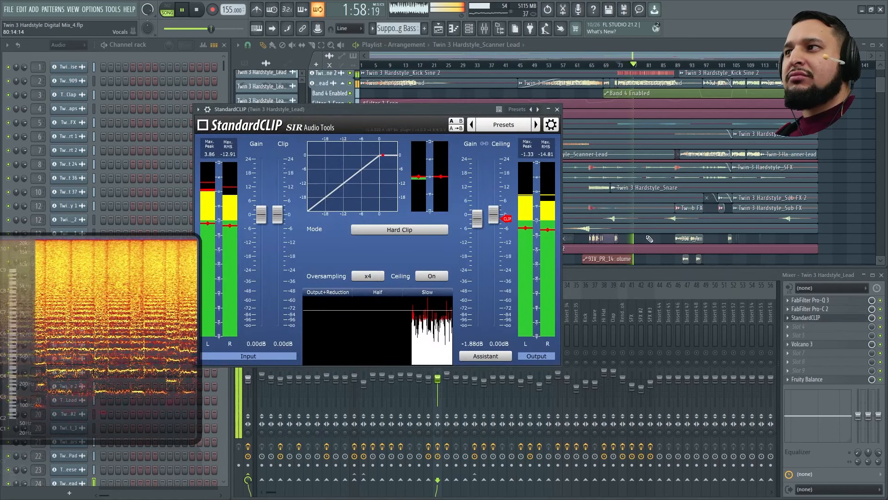
{"action": "key", "text": "space"}
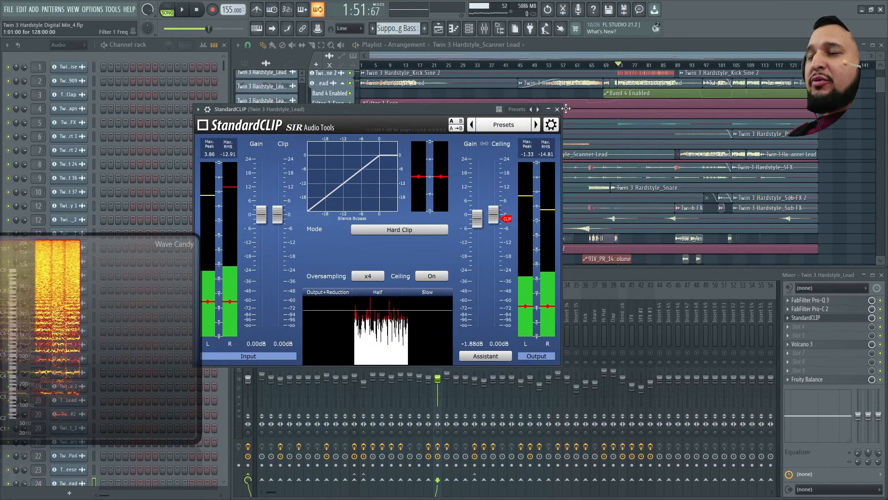
{"action": "left_click", "coordinate": [566, 109]}
{"action": "left_click", "coordinate": [230, 126]}
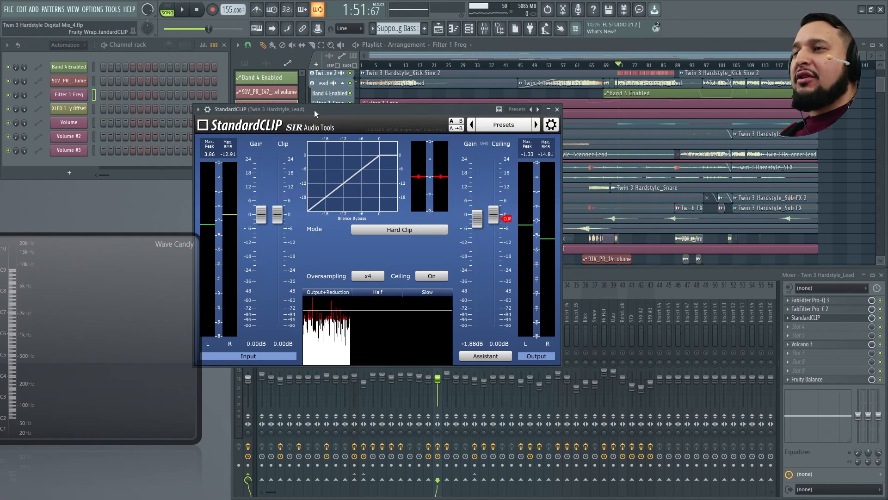
{"action": "left_click", "coordinate": [558, 116]}
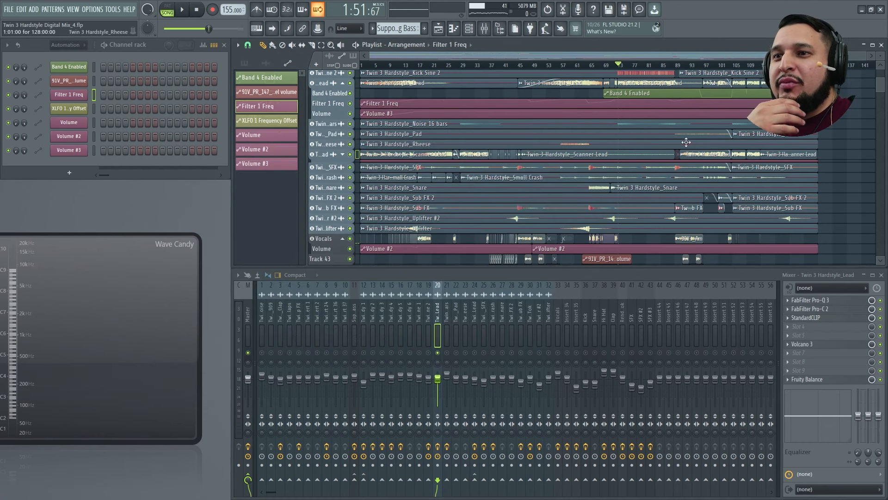
- Check the Lead insert's Fruity Balance, close it, and unsolo the insert to re-enable all mixer tracks
{"action": "left_click", "coordinate": [809, 380]}
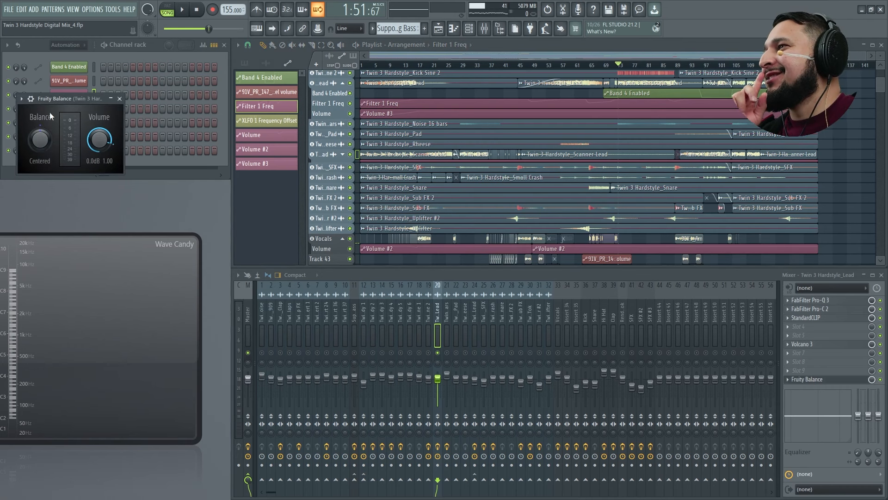
{"action": "left_click_drag", "start_coordinate": [57, 99], "coordinate": [262, 146]}
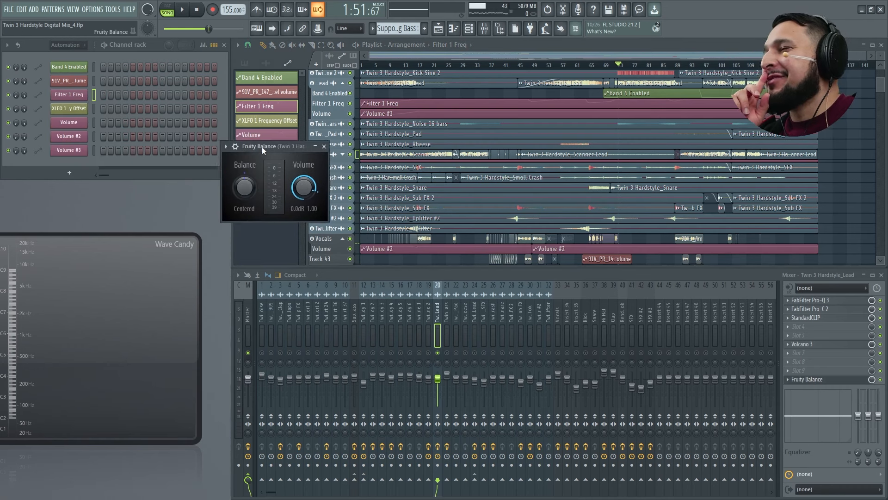
{"action": "left_click", "coordinate": [324, 146]}
{"action": "left_click", "coordinate": [429, 354]}
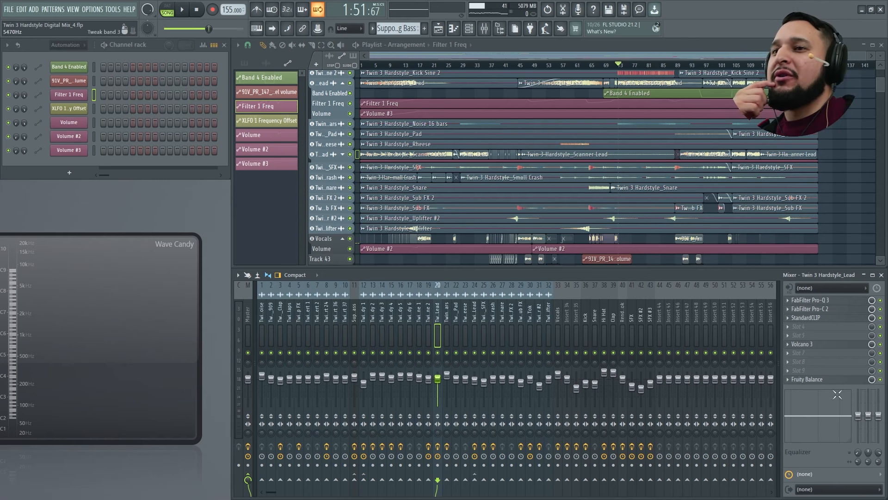
- Recheck the Lead insert's StandardCLIP levels, close it, and select the Twin 3 Hardstyle_Claps mixer insert
{"action": "left_click", "coordinate": [806, 318]}
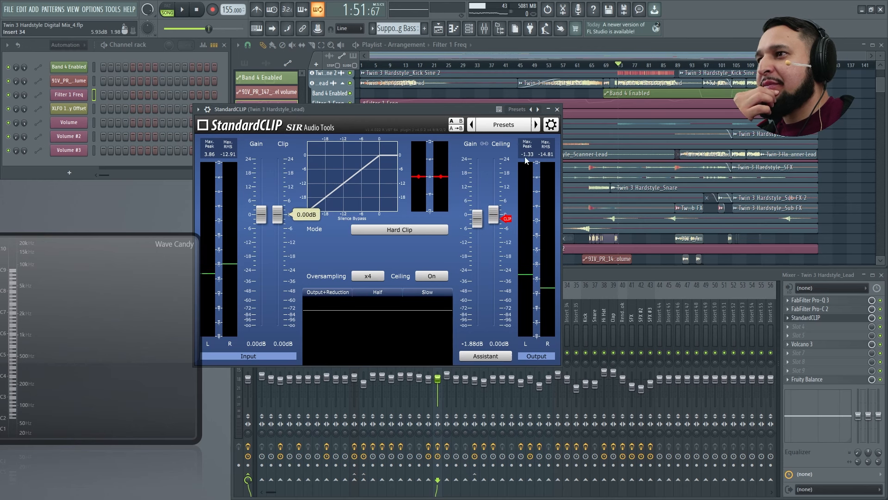
{"action": "left_click", "coordinate": [557, 109]}
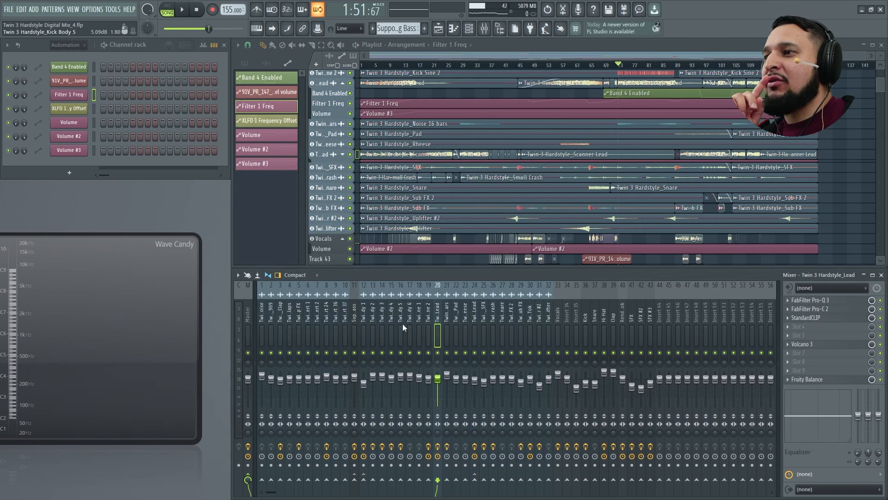
{"action": "left_click", "coordinate": [263, 324]}
{"action": "left_click", "coordinate": [290, 320]}
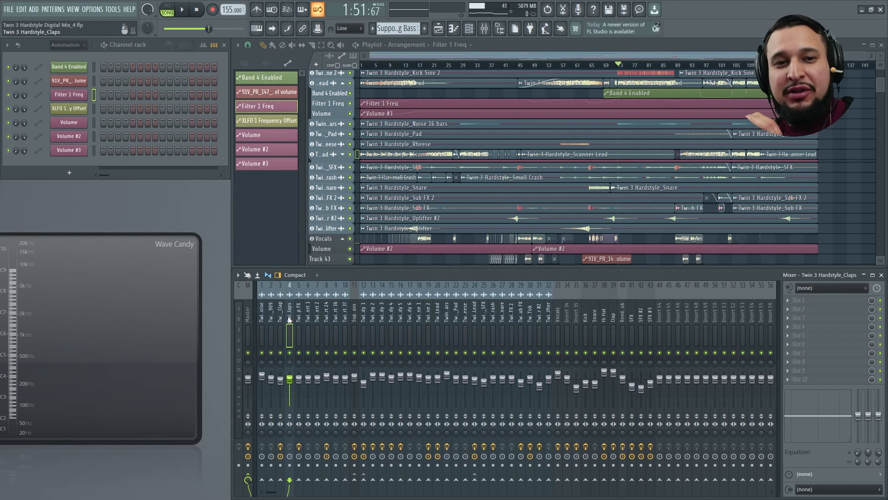
- Set the channel rack filter to All and reduce the playlist track height to show more tracks
{"action": "left_click", "coordinate": [69, 44]}
{"action": "left_click", "coordinate": [71, 60]}
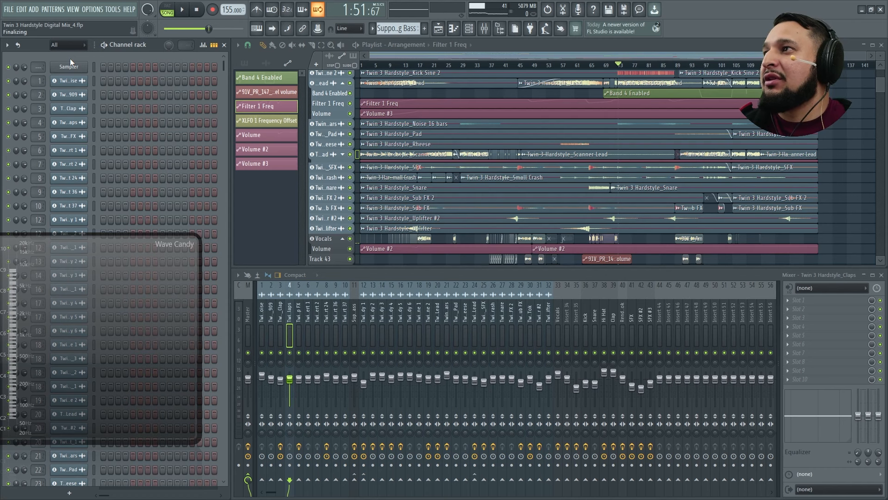
{"action": "left_click_drag", "start_coordinate": [880, 55], "coordinate": [880, 61]}
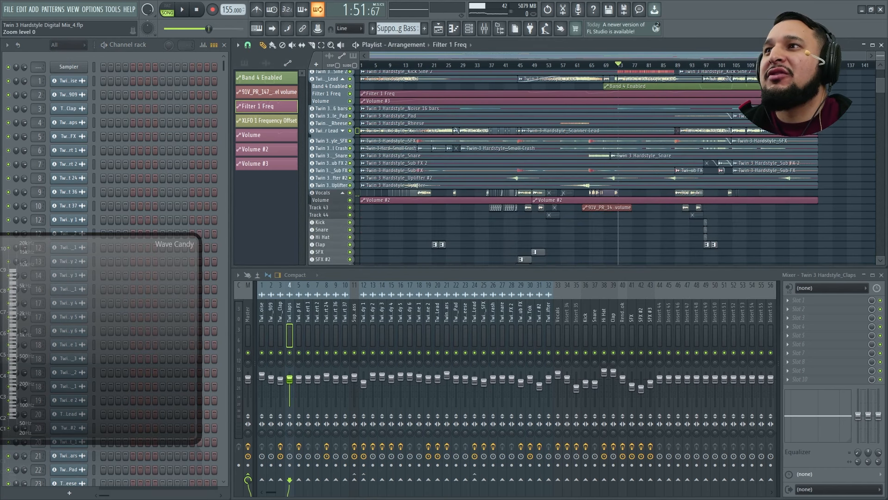